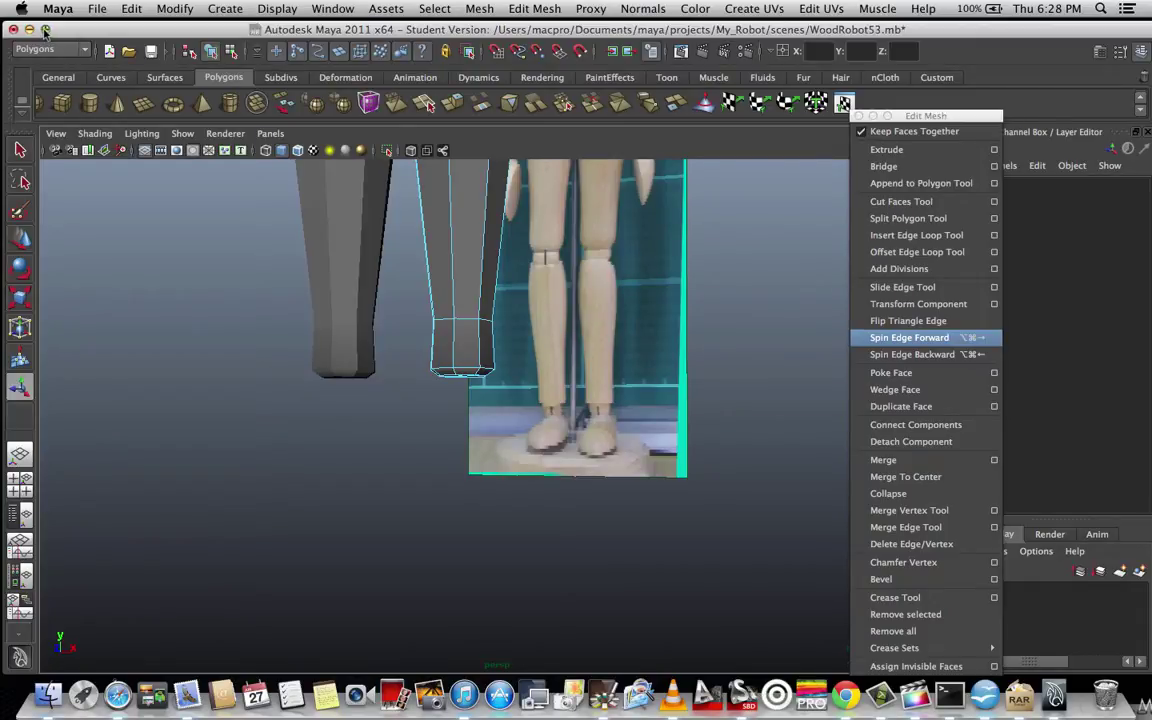
- Switch to face selection and select the four faces that cap the bottom of the robot's lower leg
{"action": "scroll", "coordinate": [518, 425], "scroll_direction": "down", "scroll_amount": 3}
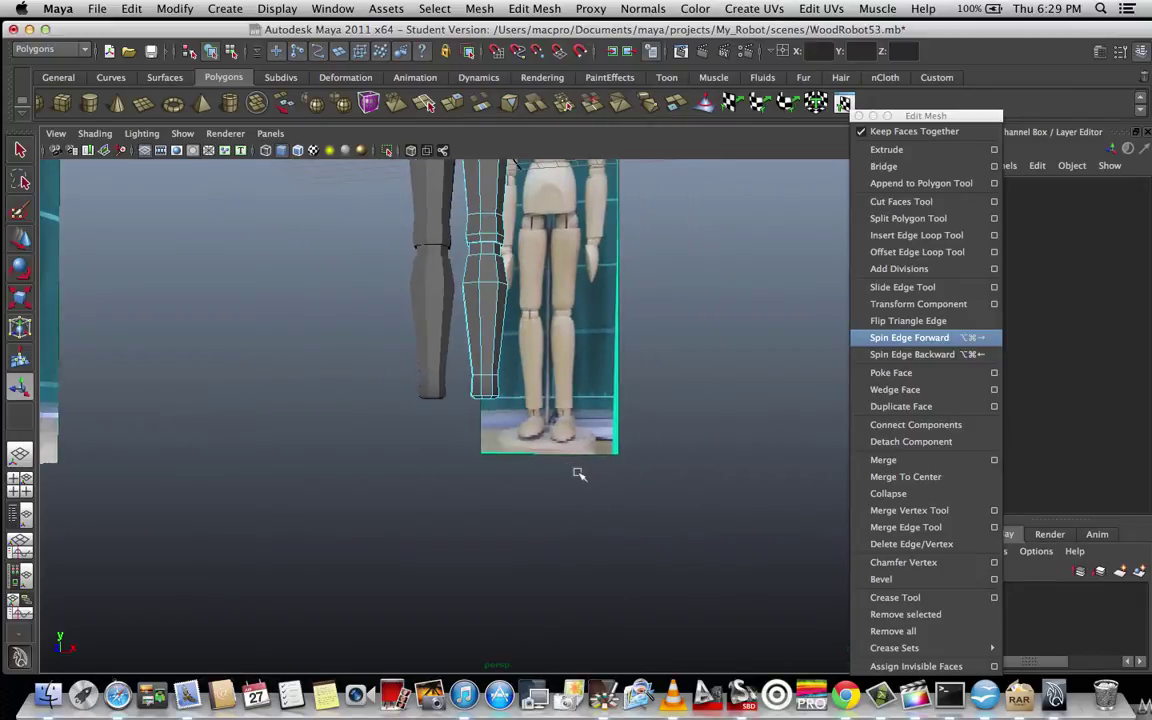
{"action": "scroll", "coordinate": [545, 425], "scroll_direction": "up", "scroll_amount": 2}
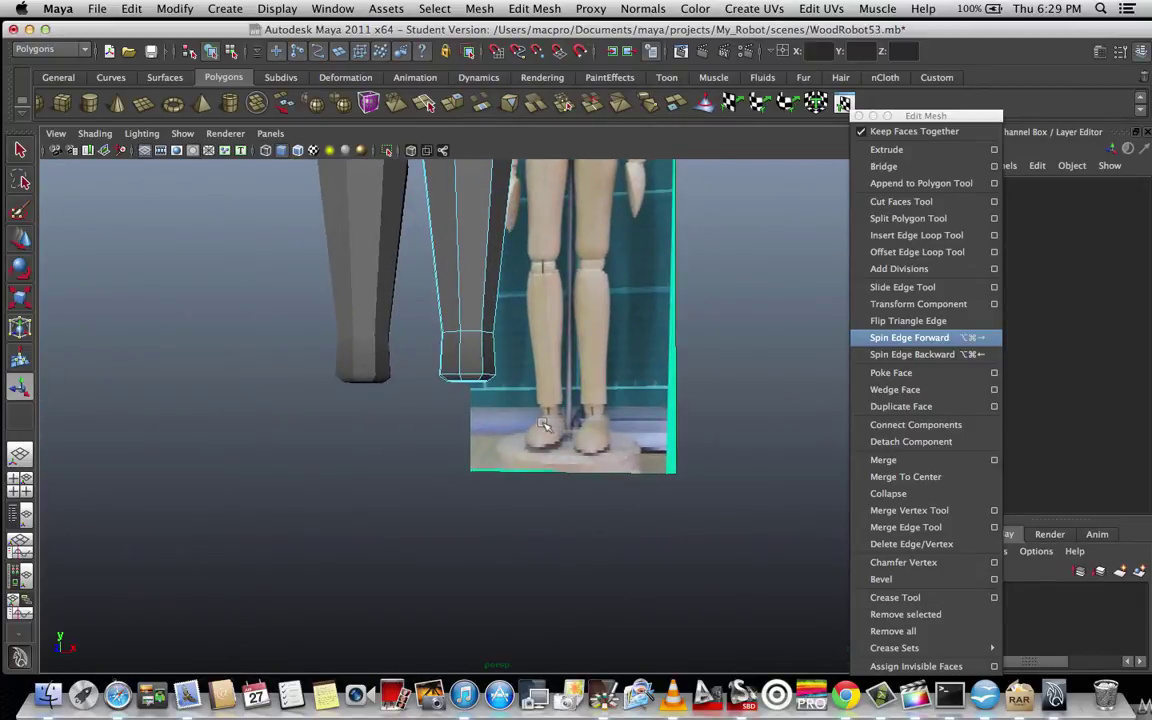
{"action": "left_click_drag", "start_coordinate": [543, 425], "coordinate": [467, 366], "text": "alt"}
{"action": "scroll", "coordinate": [474, 382], "scroll_direction": "up", "scroll_amount": 2}
{"action": "scroll", "coordinate": [481, 383], "scroll_direction": "up", "scroll_amount": 3}
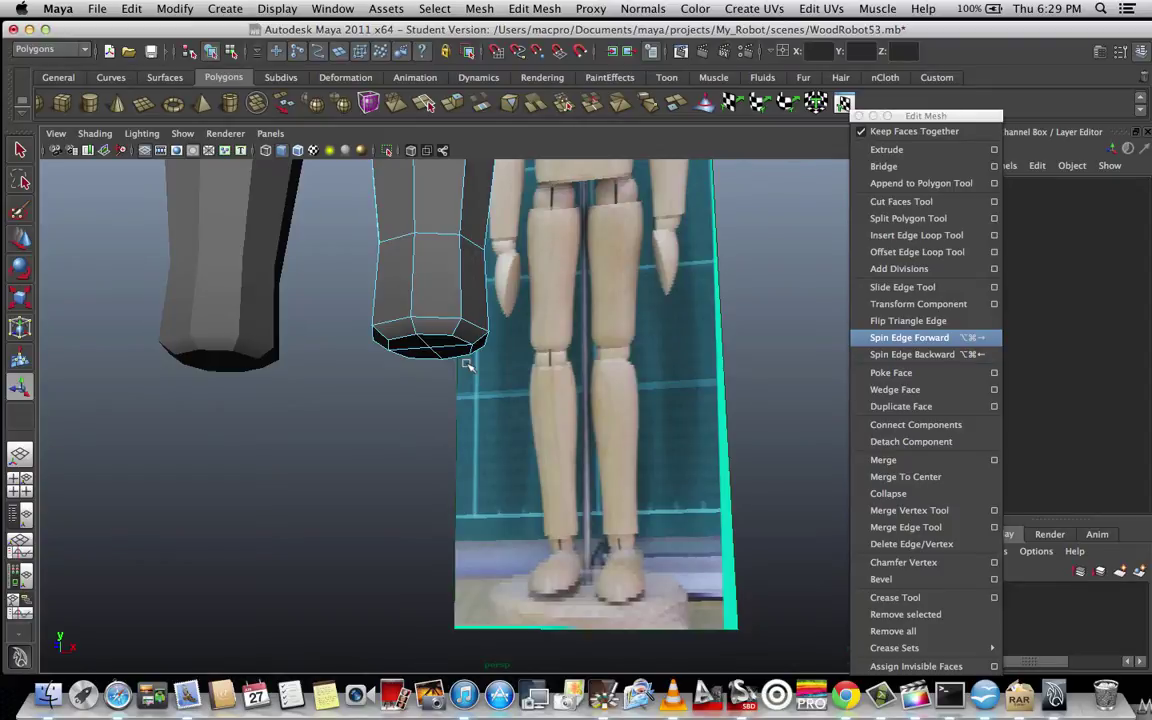
{"action": "scroll", "coordinate": [584, 519], "scroll_direction": "down", "scroll_amount": 2}
{"action": "scroll", "coordinate": [613, 562], "scroll_direction": "up", "scroll_amount": 4}
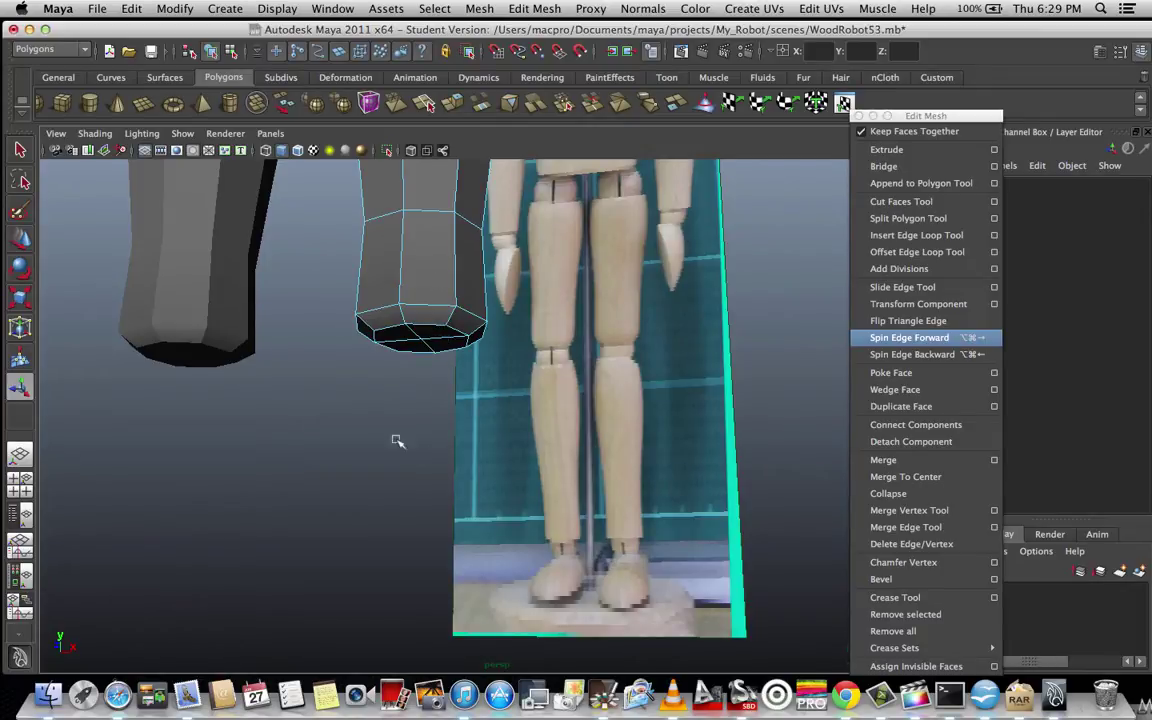
{"action": "left_click_drag", "start_coordinate": [365, 371], "coordinate": [383, 345], "text": "alt"}
{"action": "right_click", "coordinate": [383, 352]}
{"action": "right_click_drag", "start_coordinate": [383, 352], "coordinate": [376, 392]}
{"action": "left_click", "coordinate": [372, 347]}
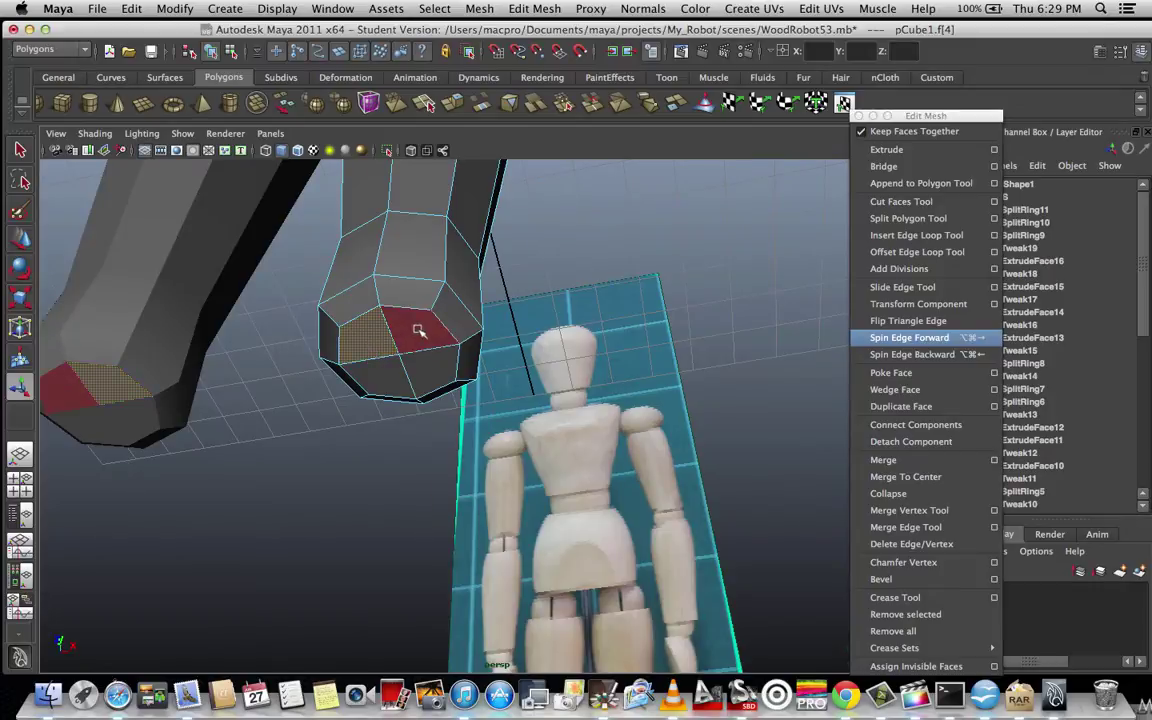
{"action": "left_click", "coordinate": [418, 330], "text": "shift"}
{"action": "left_click", "coordinate": [423, 368], "text": "shift"}
{"action": "left_click", "coordinate": [394, 378], "text": "shift"}
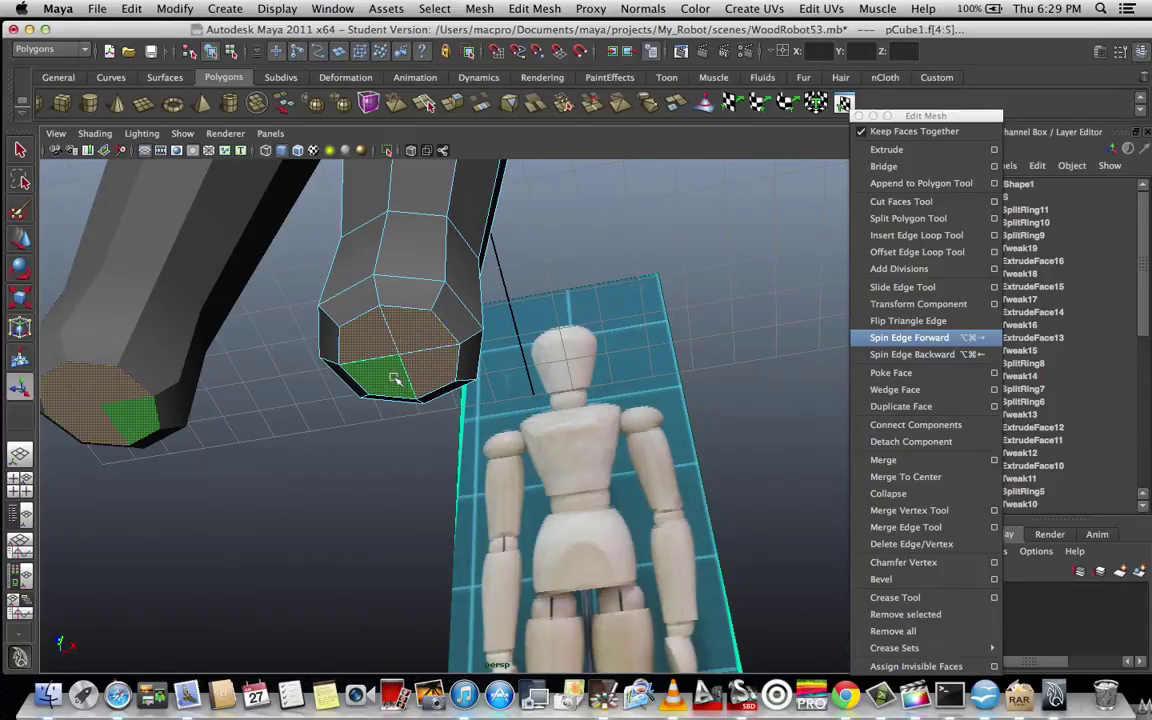
{"action": "left_click_drag", "start_coordinate": [396, 396], "coordinate": [398, 426], "text": "alt"}
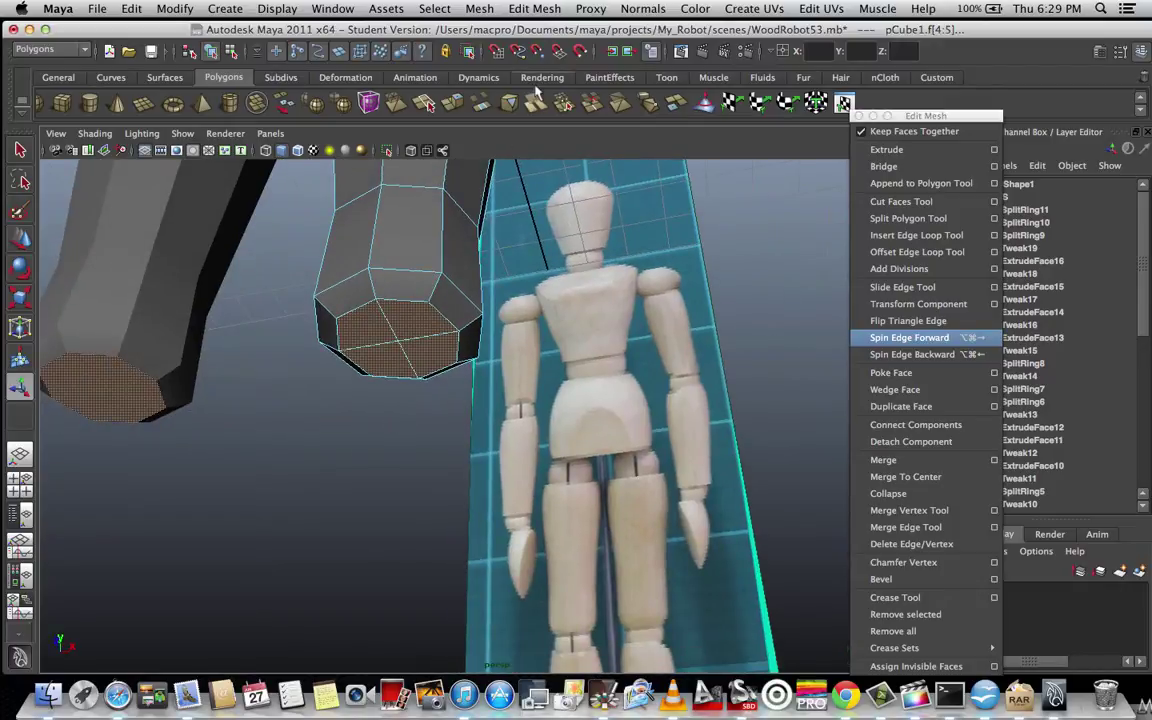
- Float the Edit Mesh commands beside the model and open the Extrude Face options
{"action": "left_click", "coordinate": [527, 9]}
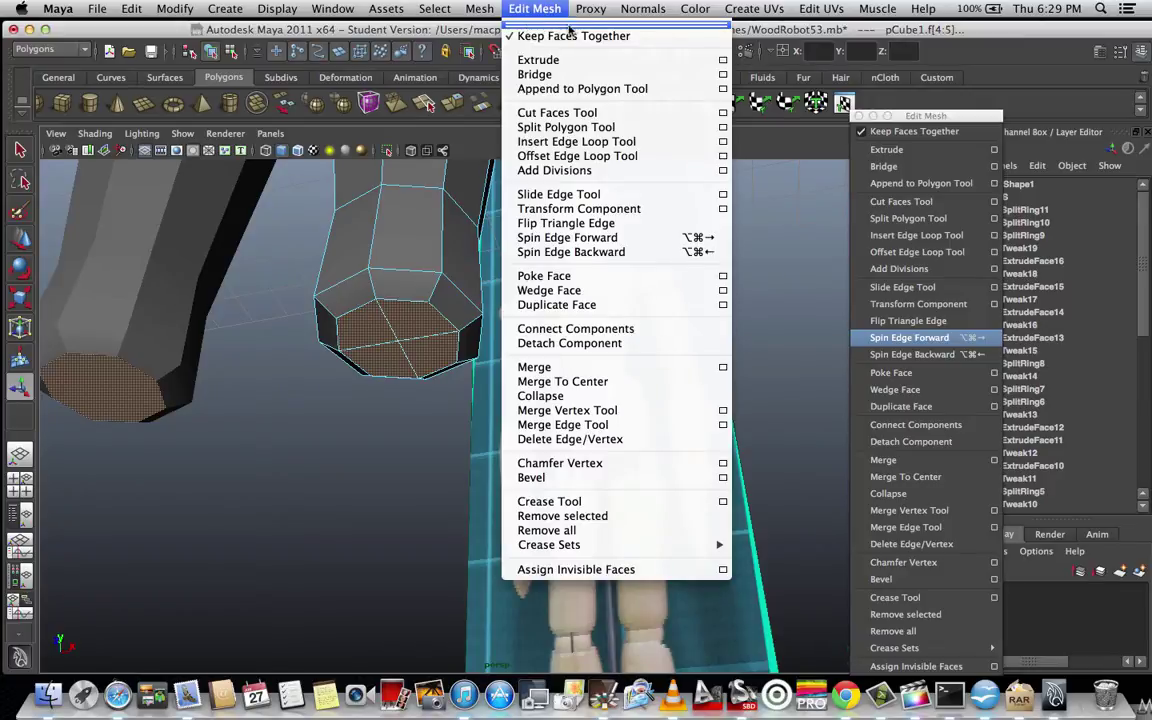
{"action": "left_click", "coordinate": [568, 25]}
{"action": "left_click_drag", "start_coordinate": [602, 29], "coordinate": [773, 133]}
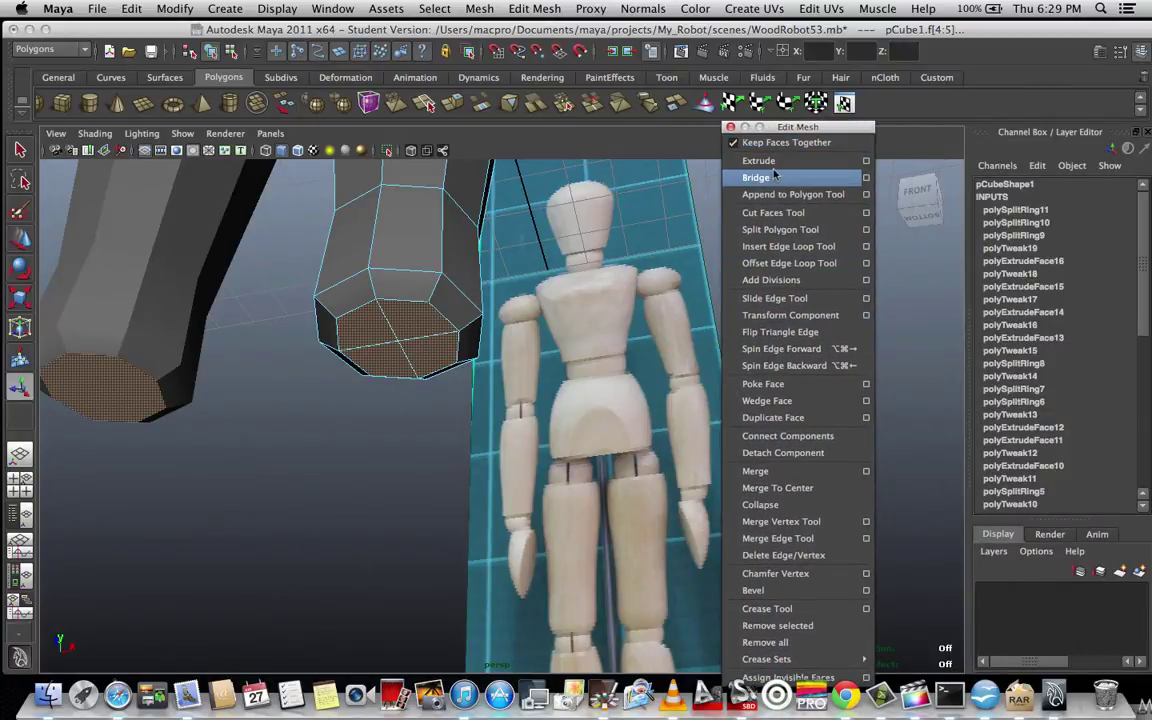
{"action": "left_click", "coordinate": [866, 167]}
{"action": "left_click_drag", "start_coordinate": [772, 148], "coordinate": [765, 256]}
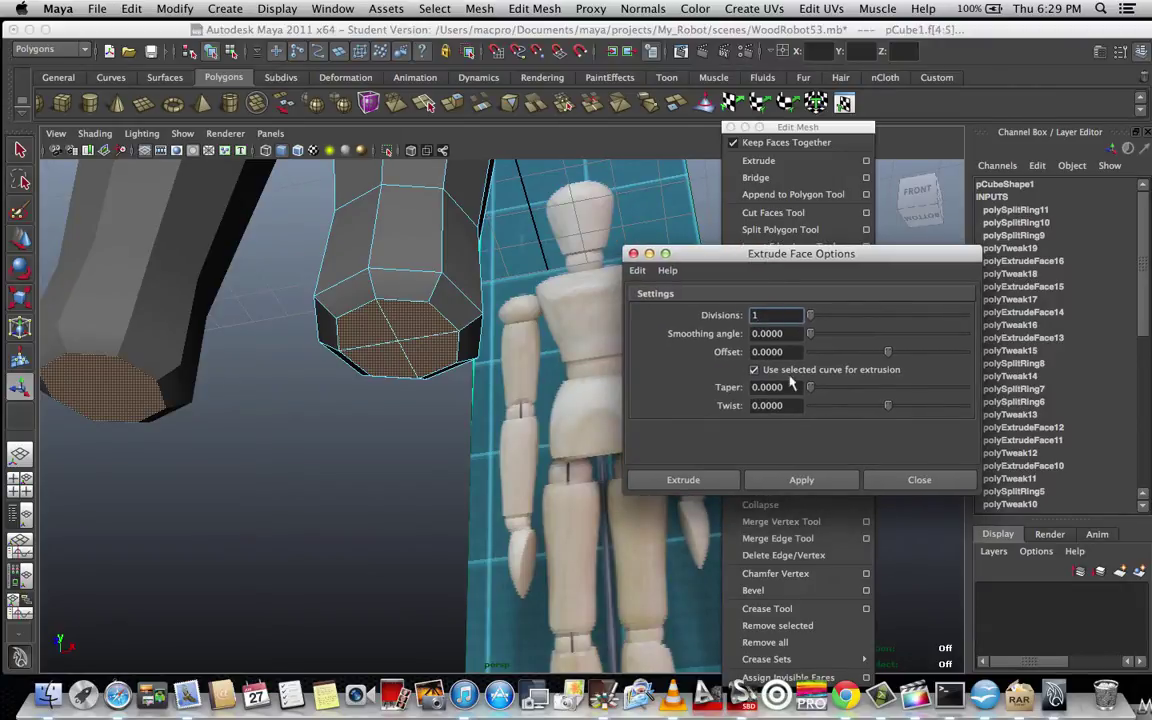
- Extrude the selected leg-end faces with 1 division and 0 offset, pulling them down about 0.5 units to form the ankle
{"action": "left_click", "coordinate": [793, 352]}
{"action": "left_click", "coordinate": [791, 333]}
{"action": "key", "text": "Tab"}
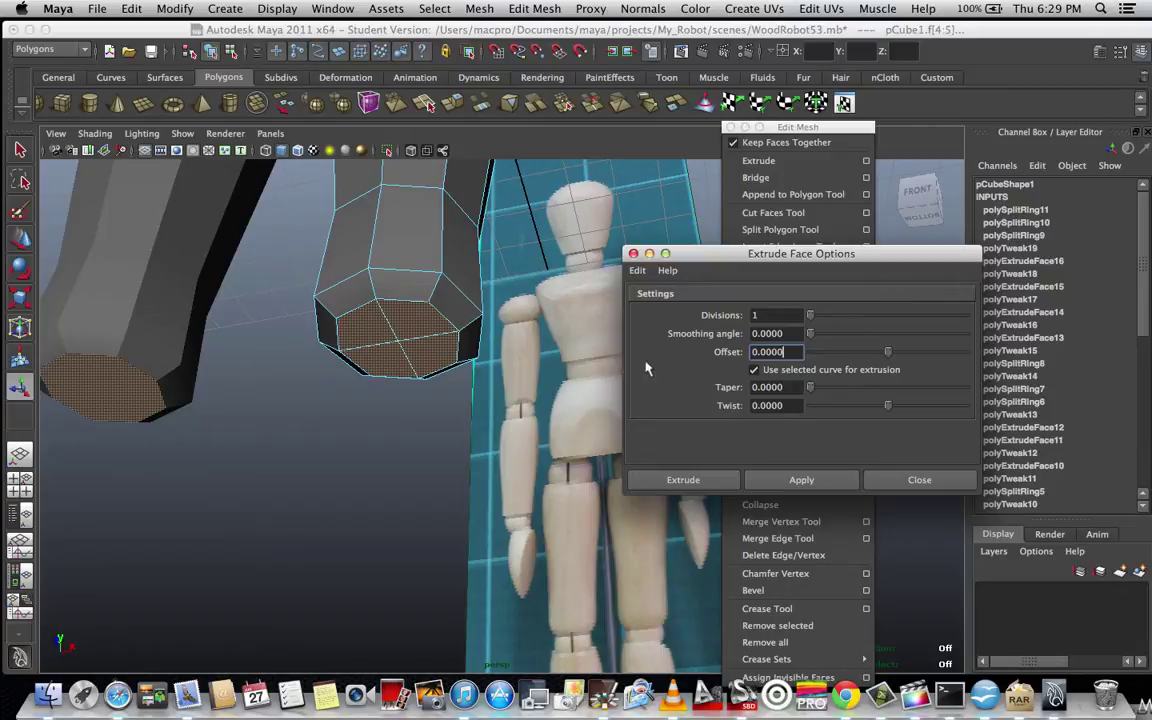
{"action": "left_click_drag", "start_coordinate": [665, 253], "coordinate": [714, 246]}
{"action": "left_click", "coordinate": [849, 474]}
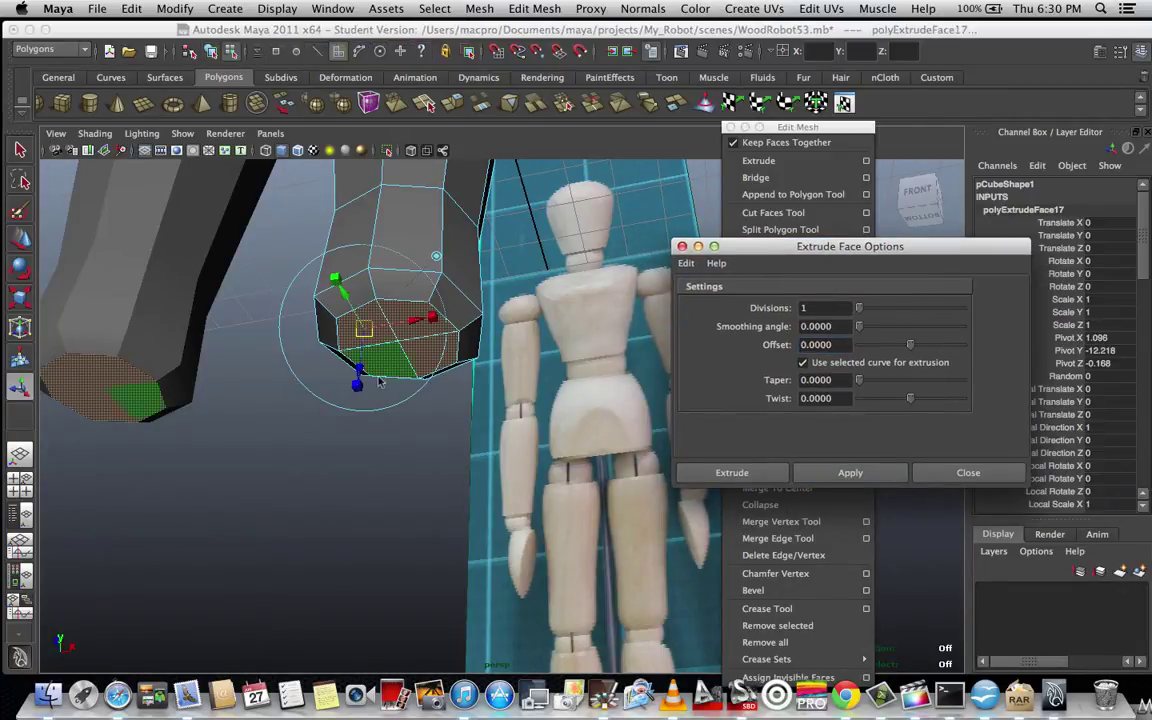
{"action": "left_click_drag", "start_coordinate": [360, 375], "coordinate": [359, 442]}
- Compare the extruded ankle with the reference photo in the front view as wireframe, and return to the shaded perspective view
{"action": "left_click_drag", "start_coordinate": [306, 385], "coordinate": [314, 437], "text": "alt"}
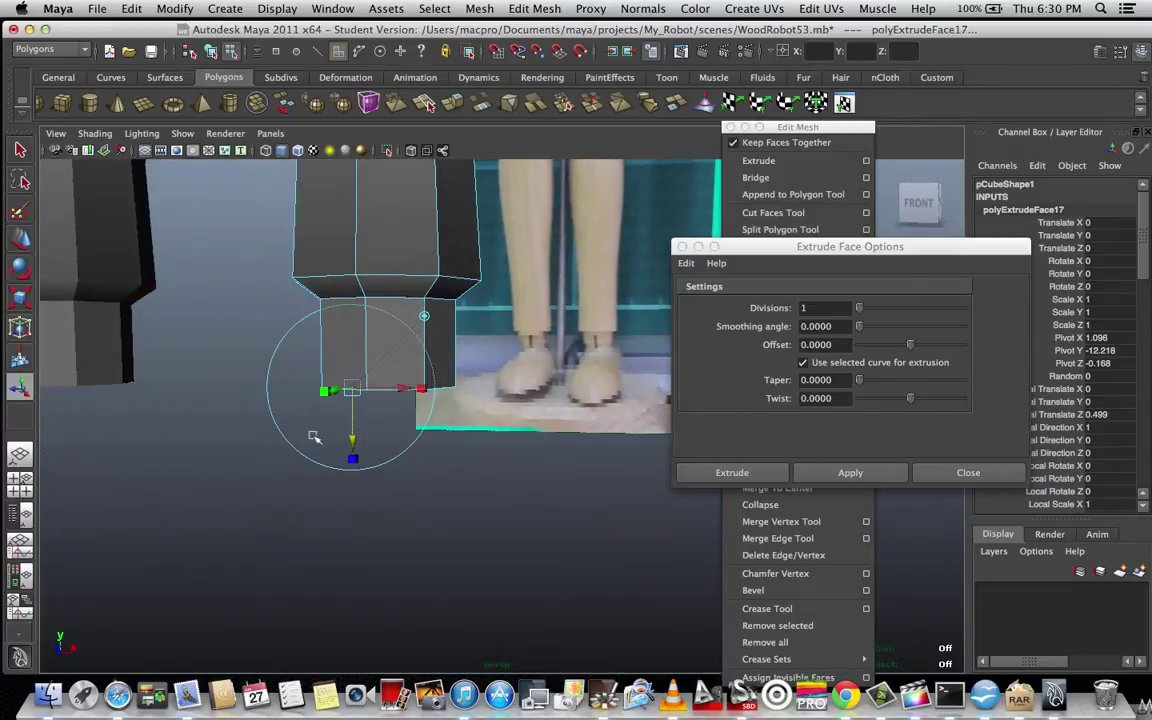
{"action": "mouse_move", "coordinate": [426, 432]}
{"action": "left_mouse_down", "text": "alt"}
{"action": "mouse_move", "coordinate": [373, 437]}
{"action": "mouse_move", "coordinate": [433, 432]}
{"action": "mouse_move", "coordinate": [425, 440]}
{"action": "left_mouse_up", "text": "alt"}
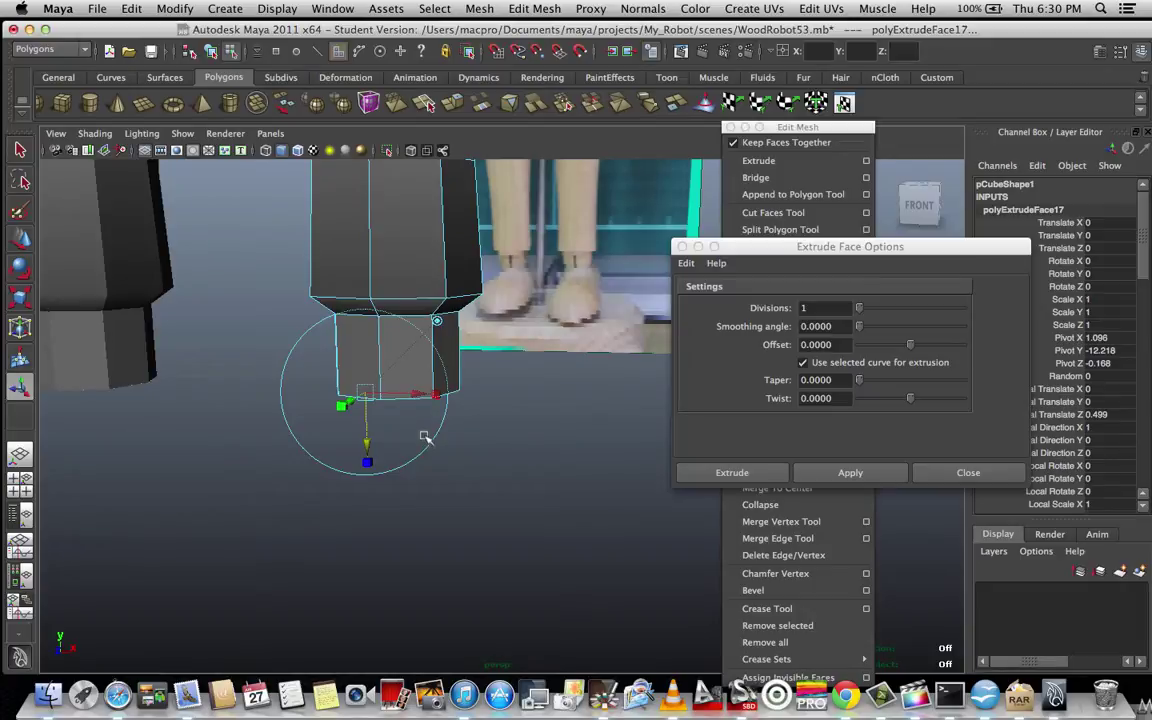
{"action": "key", "text": "space"}
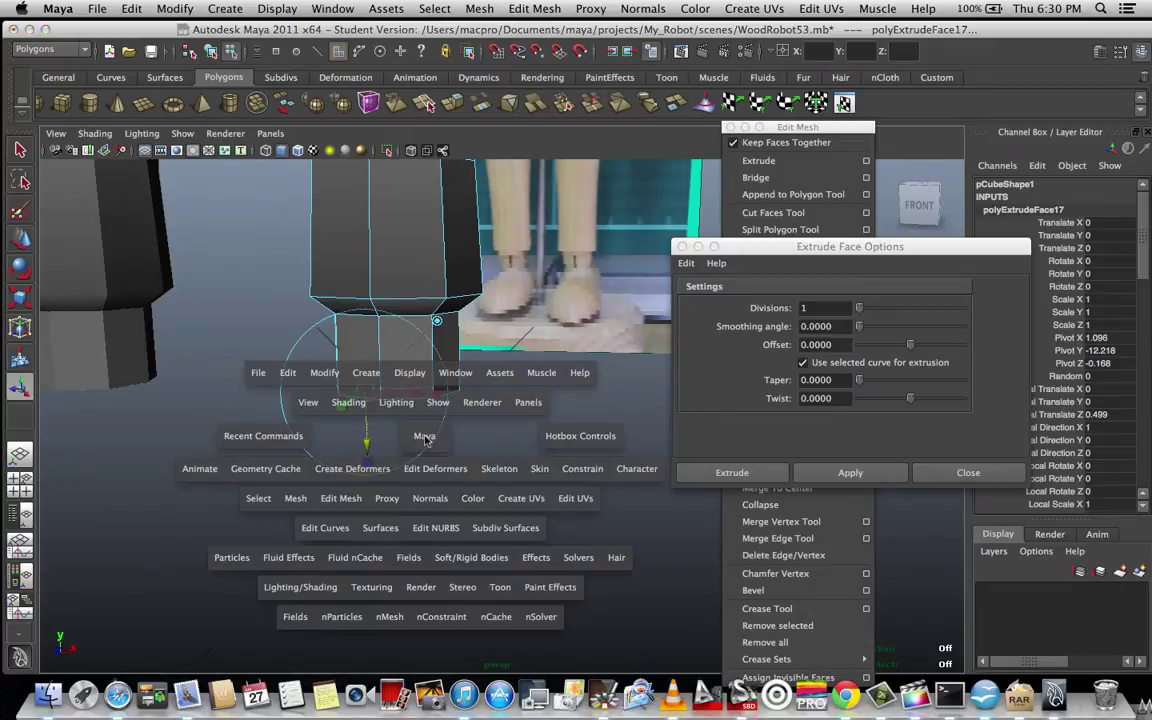
{"action": "left_click_drag", "start_coordinate": [425, 440], "coordinate": [420, 477]}
{"action": "scroll", "coordinate": [497, 466], "scroll_direction": "up", "scroll_amount": 2}
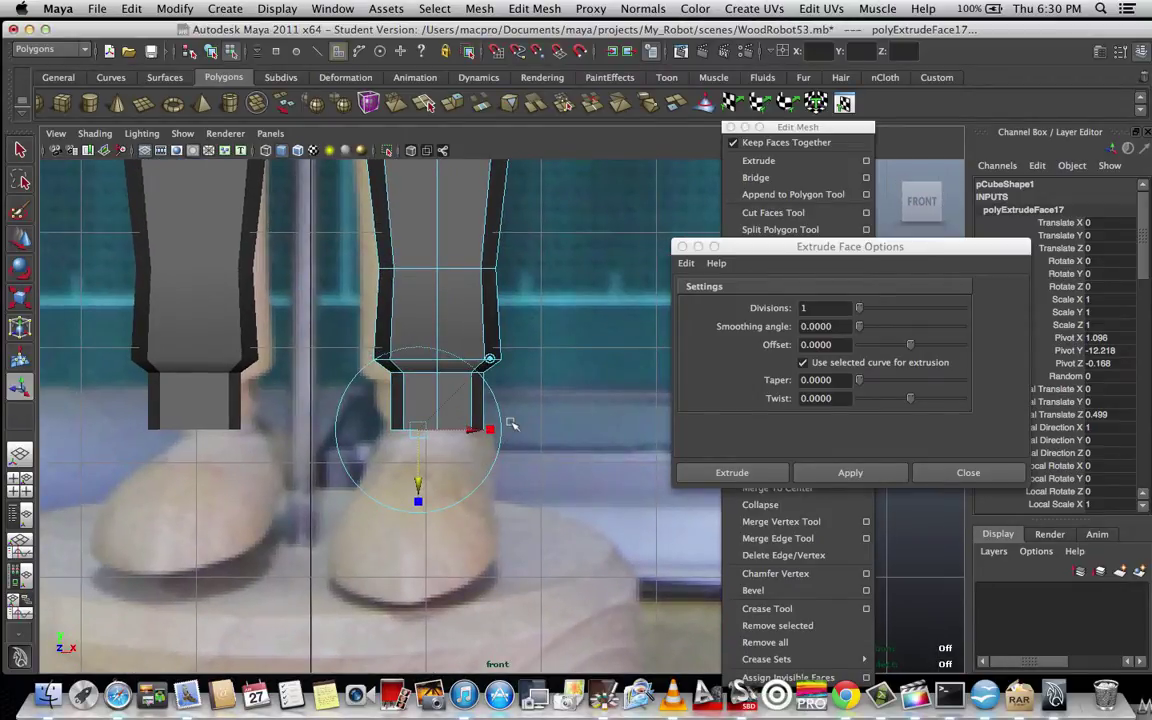
{"action": "scroll", "coordinate": [510, 425], "scroll_direction": "up", "scroll_amount": 1}
{"action": "key", "text": "4"}
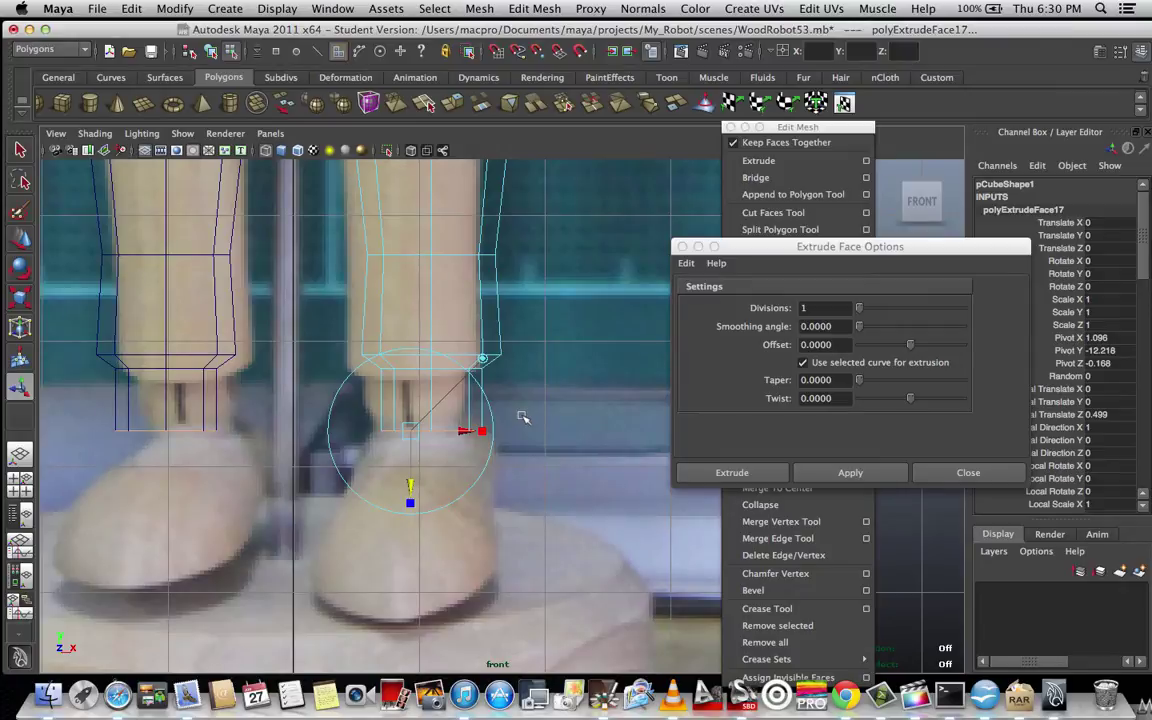
{"action": "scroll", "coordinate": [522, 417], "scroll_direction": "down", "scroll_amount": 1}
{"action": "key", "text": "space"}
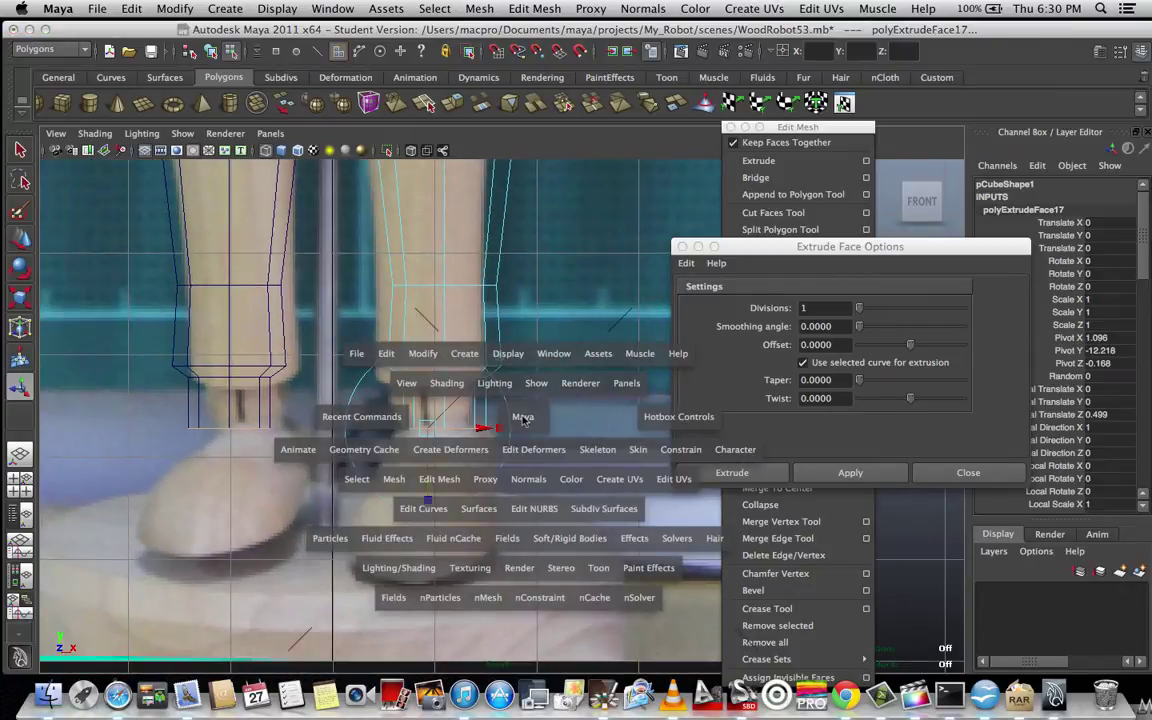
{"action": "left_click", "coordinate": [522, 419]}
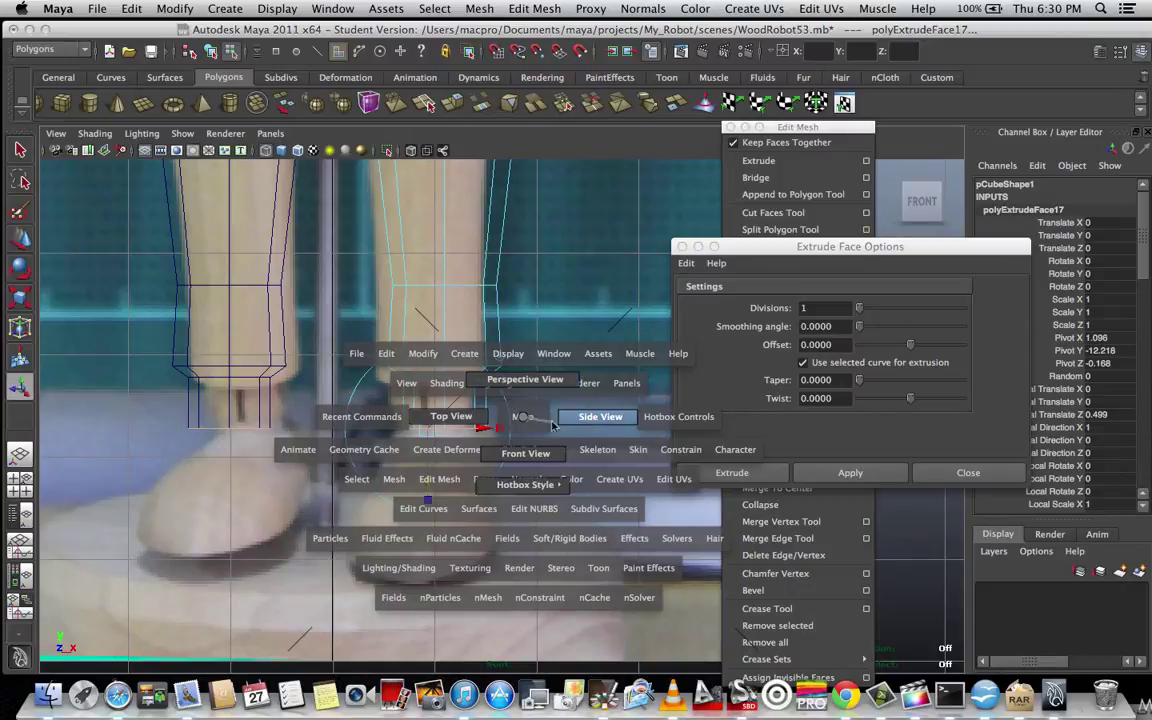
{"action": "left_click", "coordinate": [505, 385]}
{"action": "key", "text": "5"}
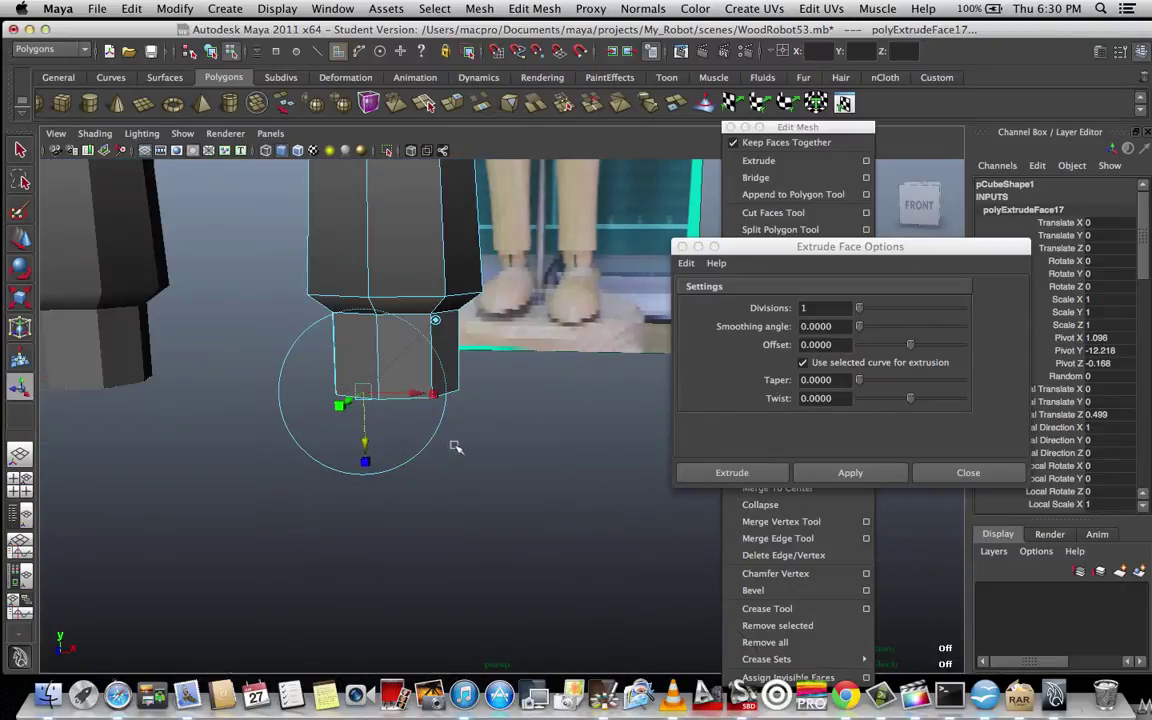
- Extrude the ankle's bottom faces with an offset of -0.1 to spread them outward into a rim
{"action": "mouse_move", "coordinate": [455, 446]}
{"action": "left_mouse_down", "text": "alt"}
{"action": "mouse_move", "coordinate": [468, 386]}
{"action": "mouse_move", "coordinate": [463, 410]}
{"action": "mouse_move", "coordinate": [543, 421]}
{"action": "mouse_move", "coordinate": [540, 438]}
{"action": "mouse_move", "coordinate": [476, 445]}
{"action": "mouse_move", "coordinate": [475, 408]}
{"action": "mouse_move", "coordinate": [455, 387]}
{"action": "mouse_move", "coordinate": [443, 397]}
{"action": "left_mouse_up", "text": "alt"}
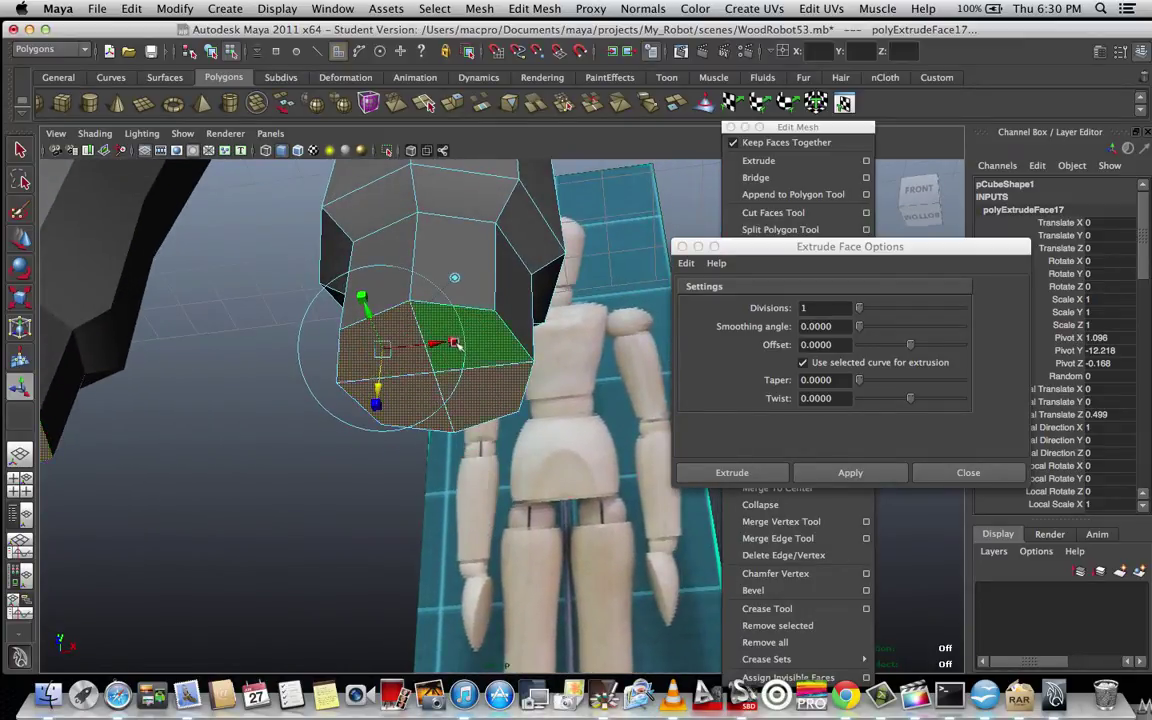
{"action": "left_click_drag", "start_coordinate": [455, 344], "coordinate": [481, 434], "text": "alt"}
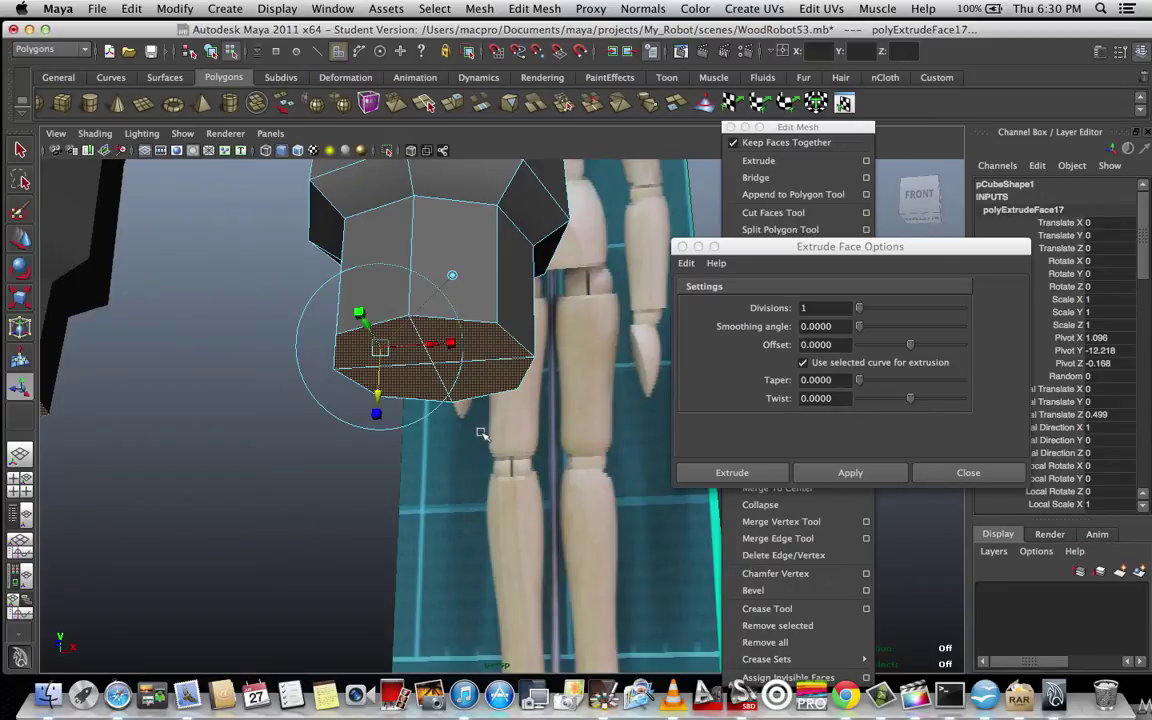
{"action": "left_click_drag", "start_coordinate": [481, 434], "coordinate": [485, 478], "text": "alt"}
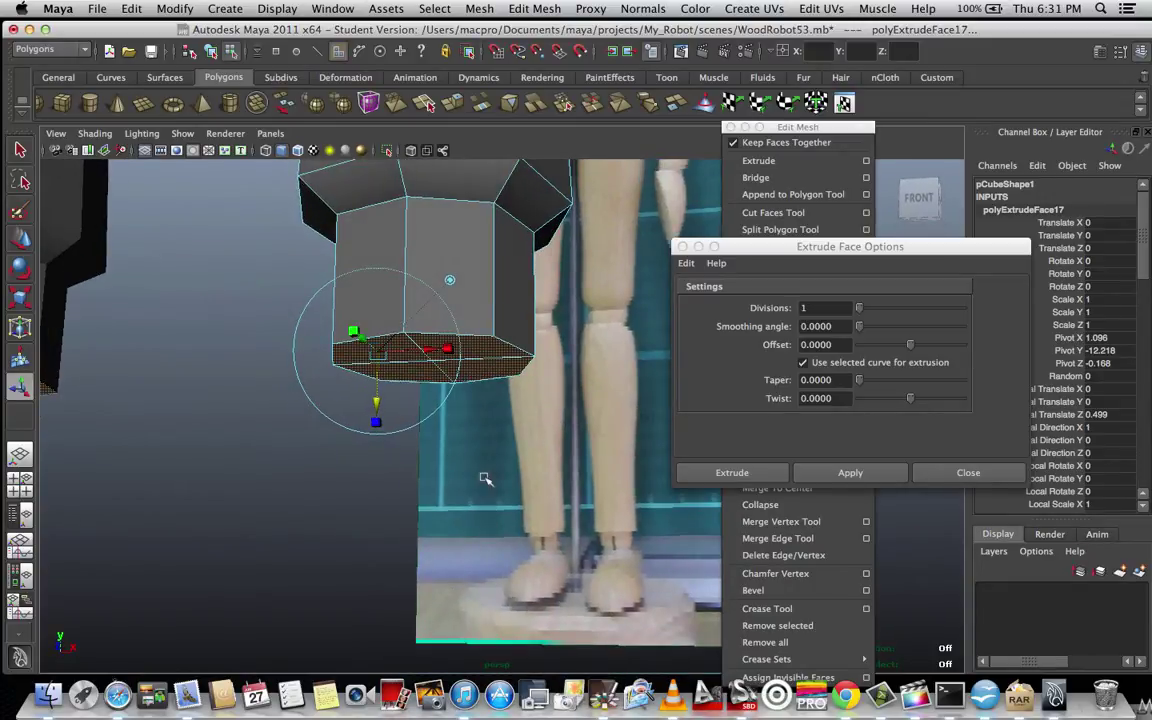
{"action": "left_click_drag", "start_coordinate": [460, 370], "coordinate": [466, 378], "text": "alt"}
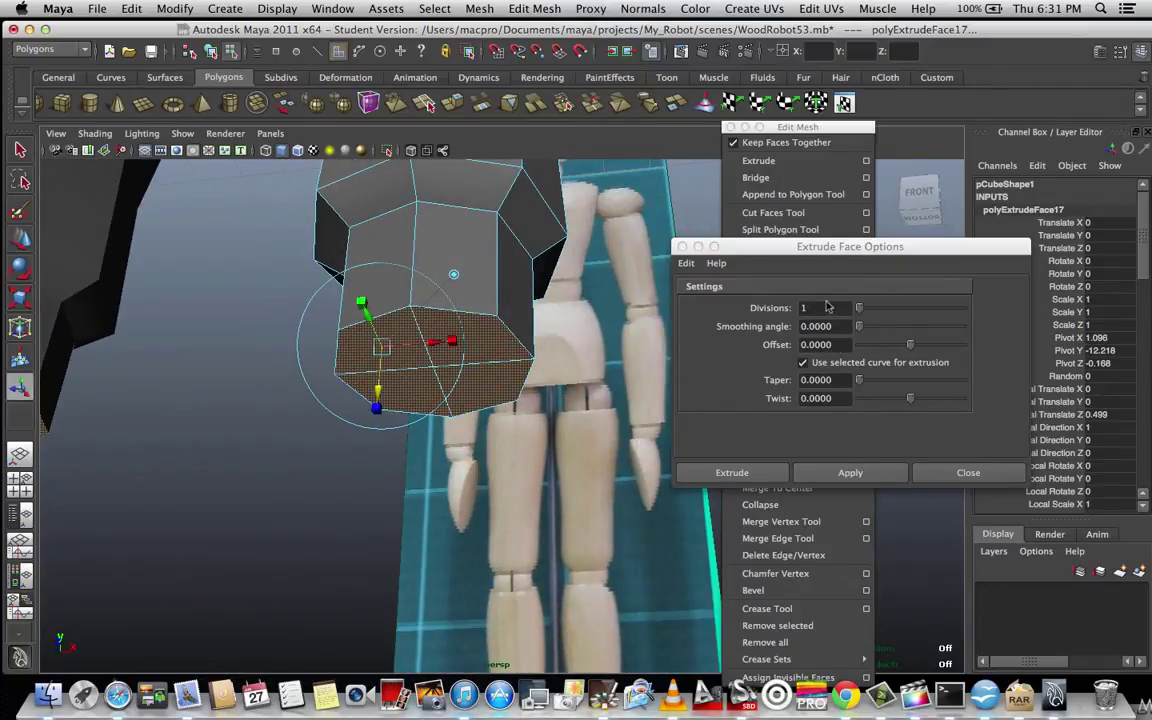
{"action": "left_click_drag", "start_coordinate": [823, 247], "coordinate": [764, 214]}
{"action": "left_click", "coordinate": [778, 311]}
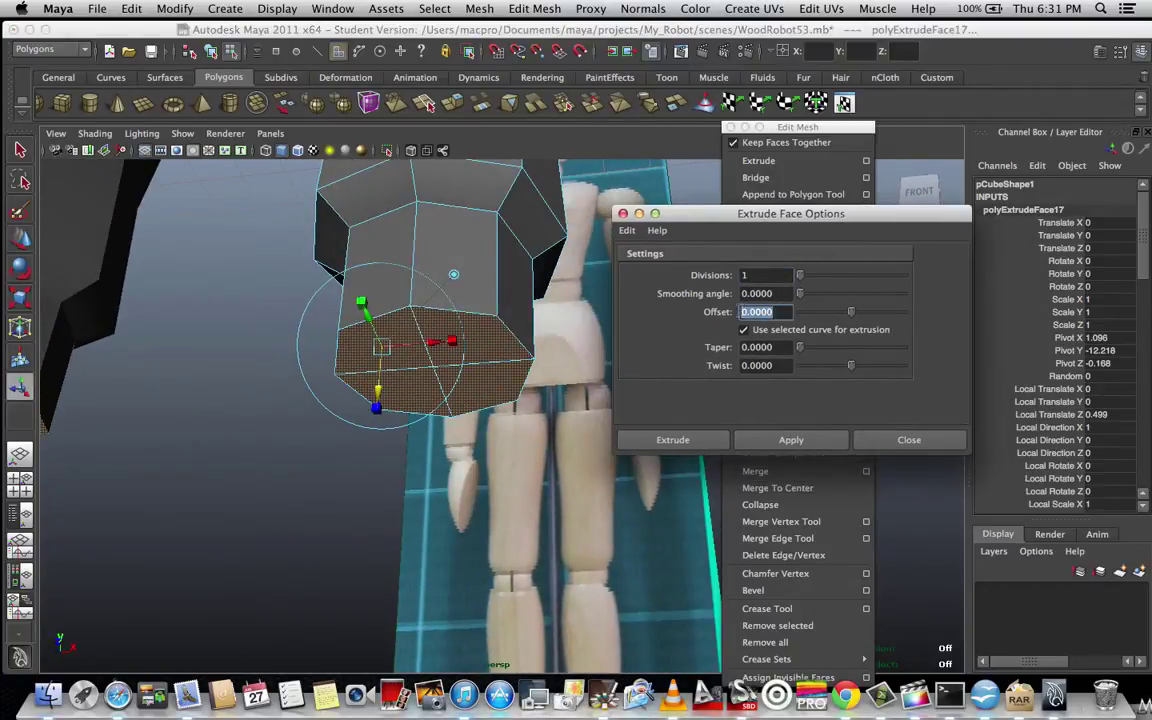
{"action": "type", "text": "-.1"}
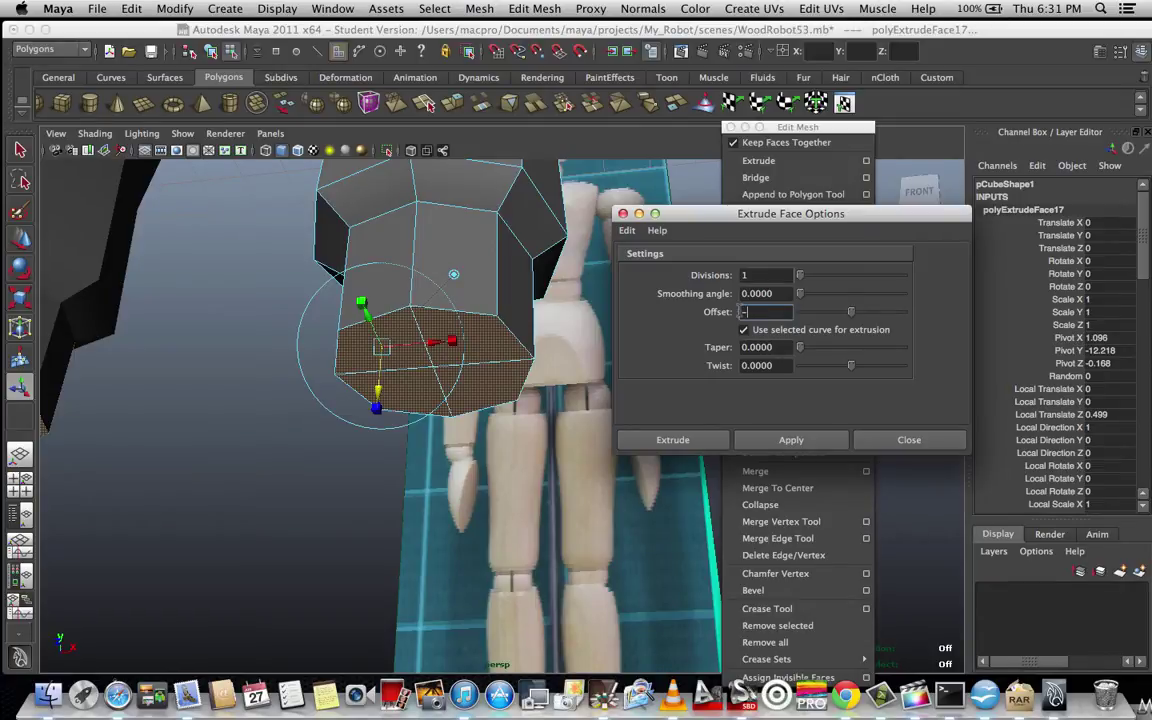
{"action": "left_click", "coordinate": [818, 450]}
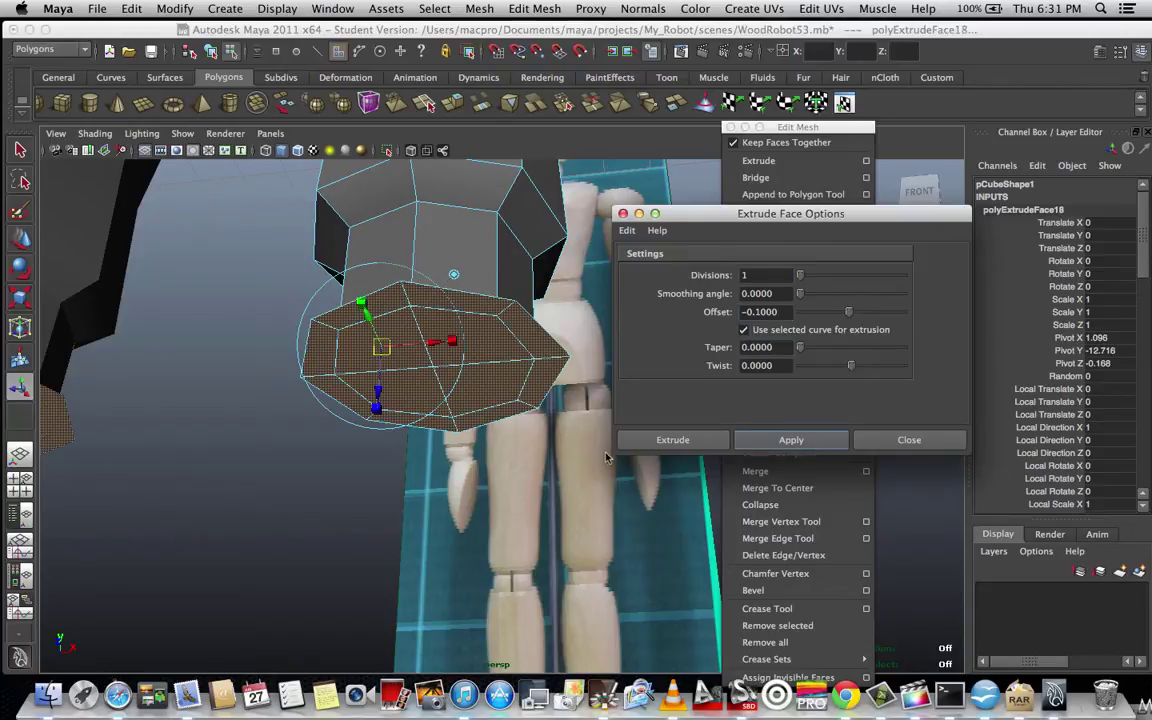
- Scale the ankle's widened bottom faces down uniformly so their rim overhangs the ankle only slightly
{"action": "left_click_drag", "start_coordinate": [605, 457], "coordinate": [502, 392], "text": "alt"}
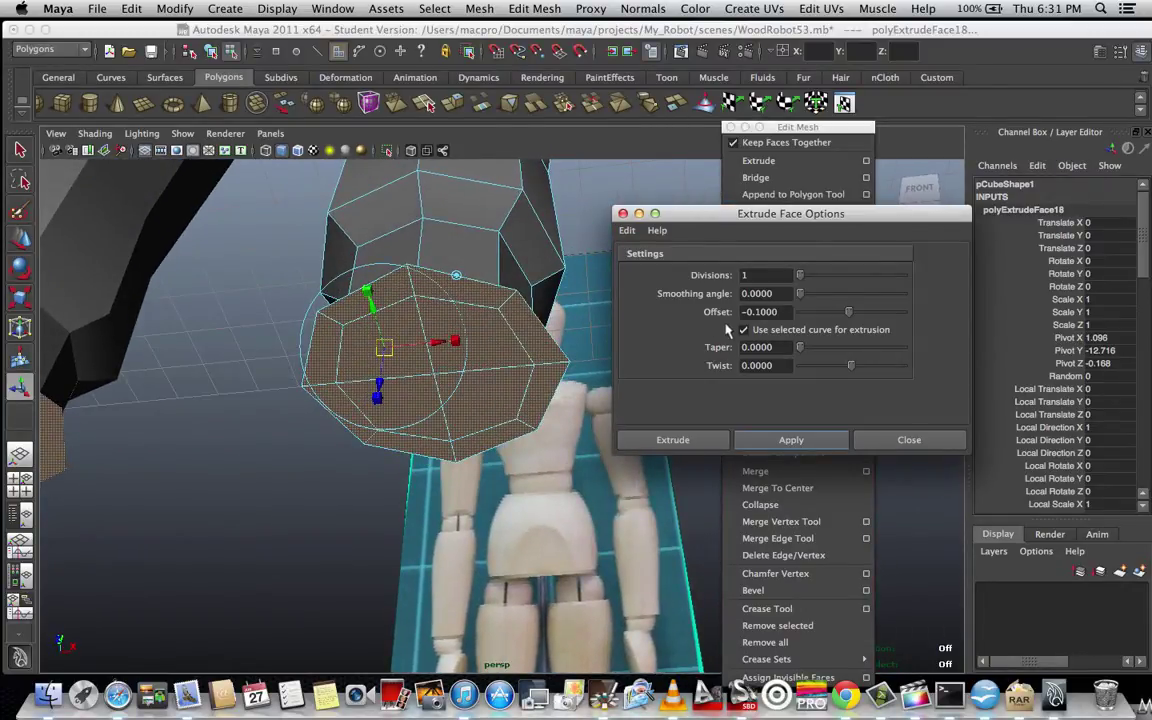
{"action": "left_click_drag", "start_coordinate": [600, 340], "coordinate": [585, 508], "text": "alt"}
{"action": "key", "text": "r"}
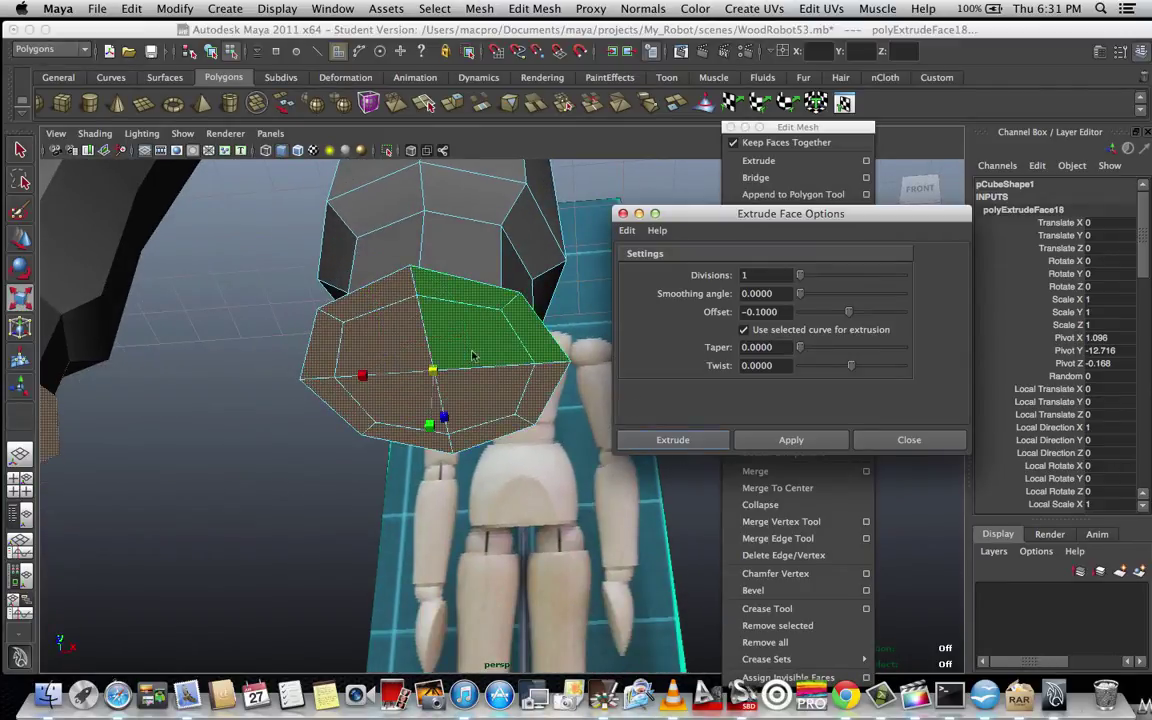
{"action": "left_click_drag", "start_coordinate": [433, 372], "coordinate": [455, 420]}
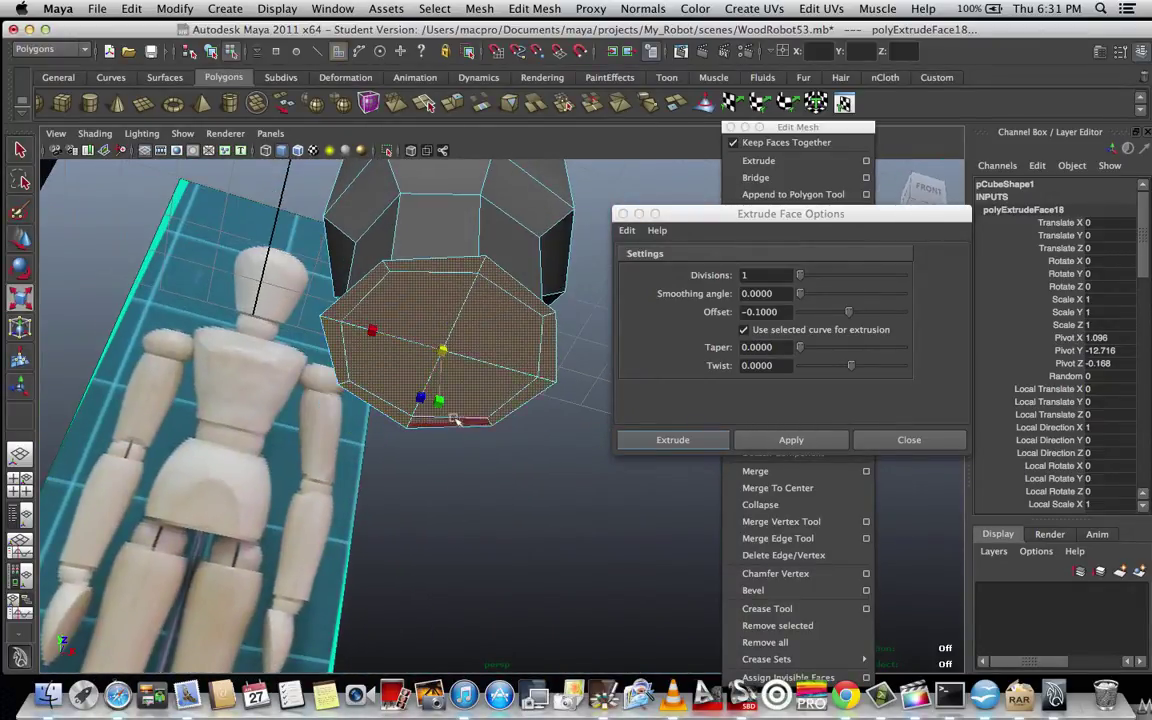
- Extrude the widened bottom faces of the ankles with an offset of 0, pulling them down about 0.35 units to start the feet
{"action": "left_click", "coordinate": [785, 312]}
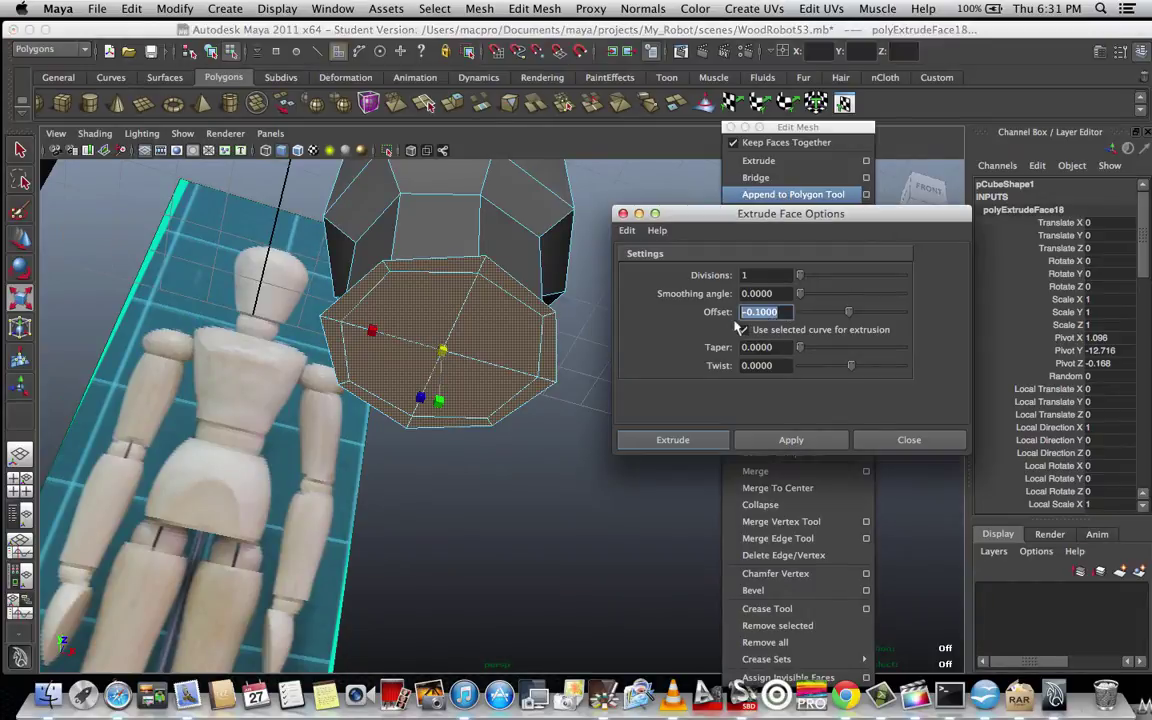
{"action": "type", "text": "0"}
{"action": "left_click", "coordinate": [767, 293]}
{"action": "left_click_drag", "start_coordinate": [713, 214], "coordinate": [940, 168]}
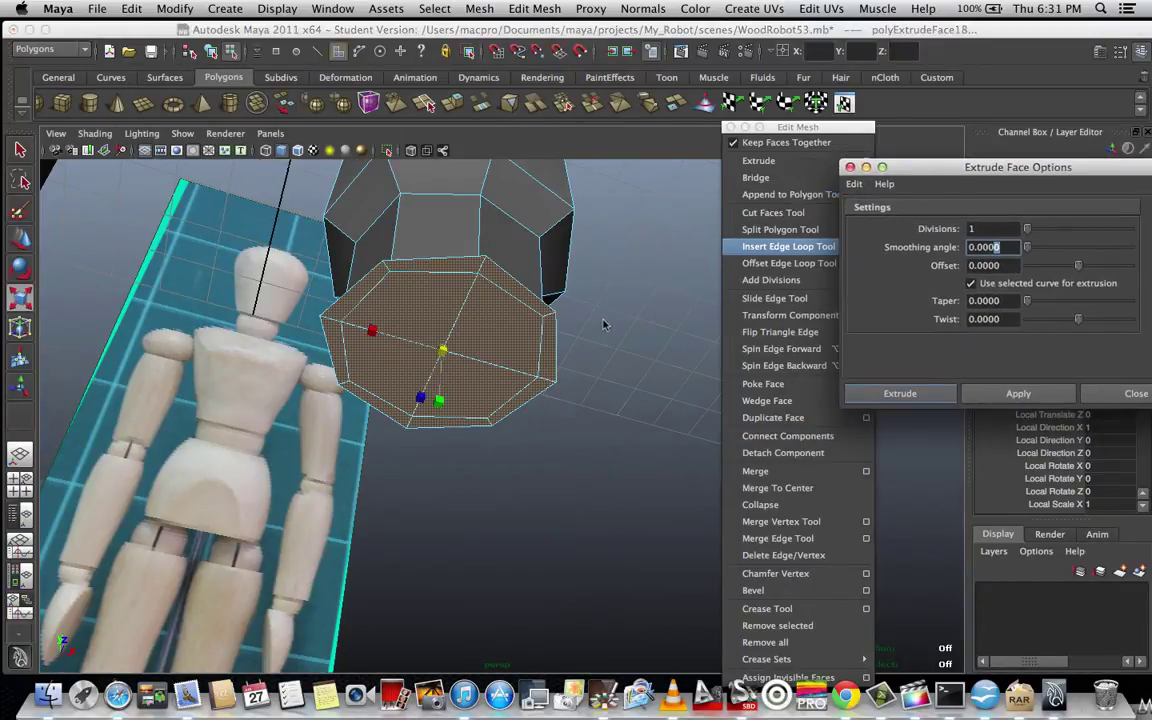
{"action": "left_click_drag", "start_coordinate": [543, 287], "coordinate": [537, 377], "text": "alt"}
{"action": "scroll", "coordinate": [598, 424], "scroll_direction": "down", "scroll_amount": 5}
{"action": "scroll", "coordinate": [598, 424], "scroll_direction": "up", "scroll_amount": 2}
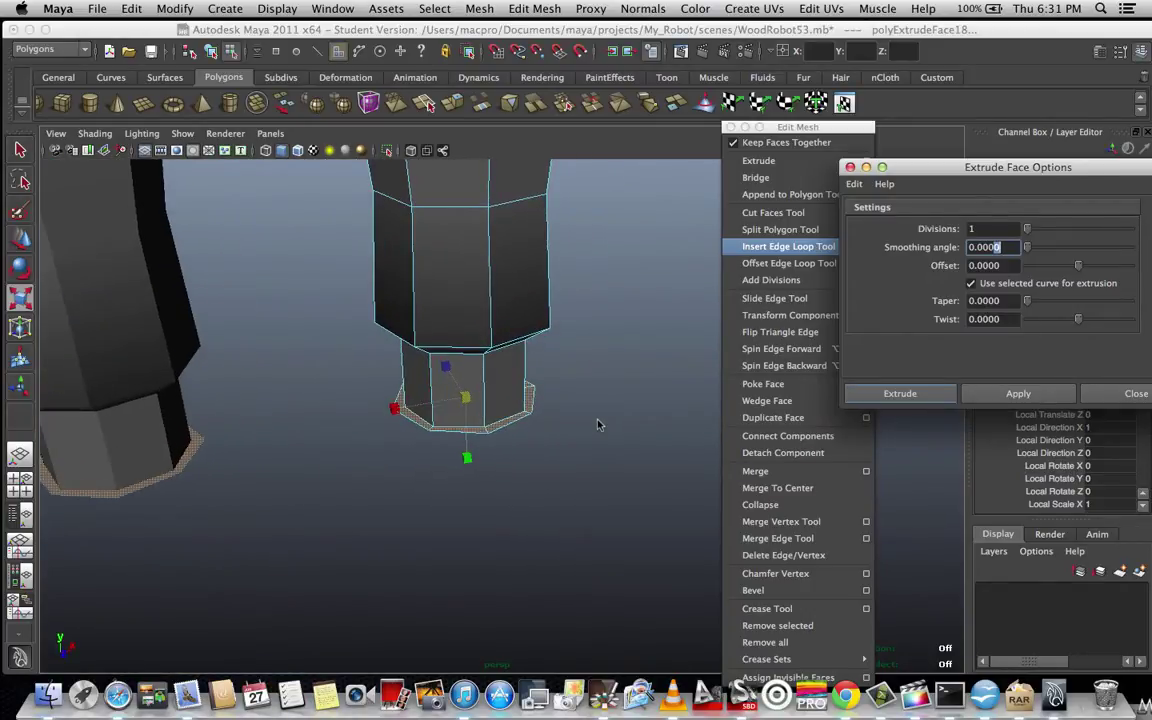
{"action": "mouse_move", "coordinate": [598, 424]}
{"action": "left_mouse_down", "text": "alt"}
{"action": "mouse_move", "coordinate": [609, 406]}
{"action": "mouse_move", "coordinate": [608, 420]}
{"action": "mouse_move", "coordinate": [593, 404]}
{"action": "mouse_move", "coordinate": [590, 433]}
{"action": "left_mouse_up", "text": "alt"}
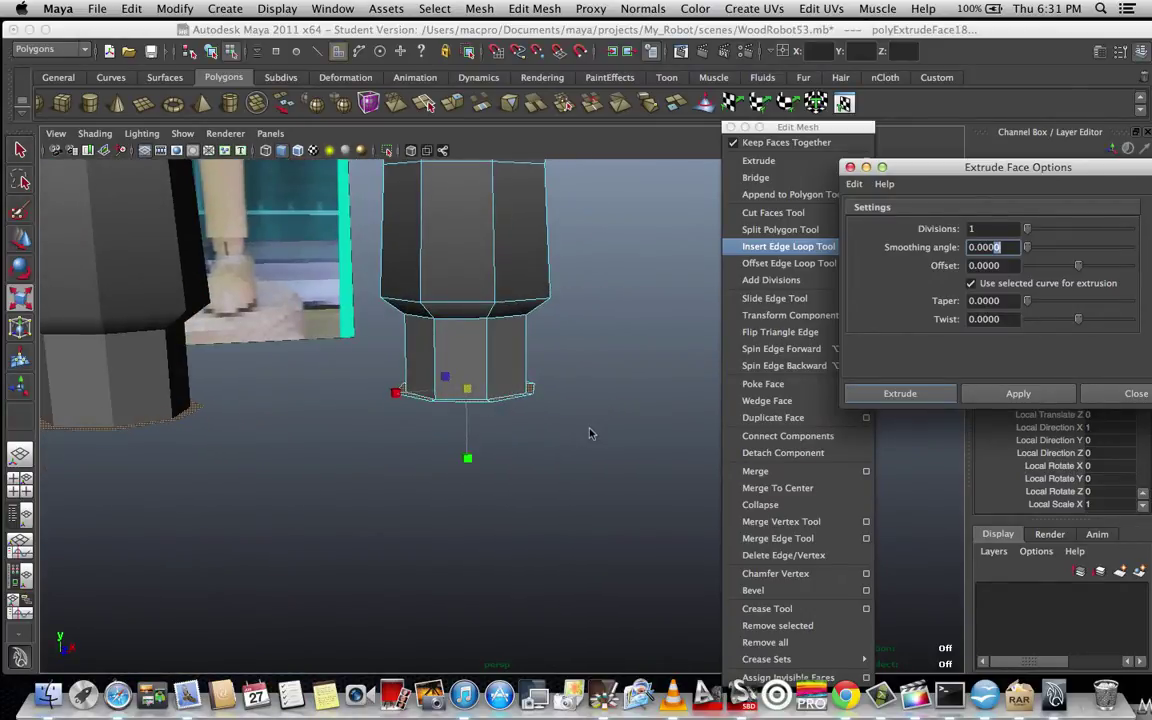
{"action": "scroll", "coordinate": [590, 433], "scroll_direction": "up", "scroll_amount": 5}
{"action": "scroll", "coordinate": [590, 433], "scroll_direction": "up", "scroll_amount": 1}
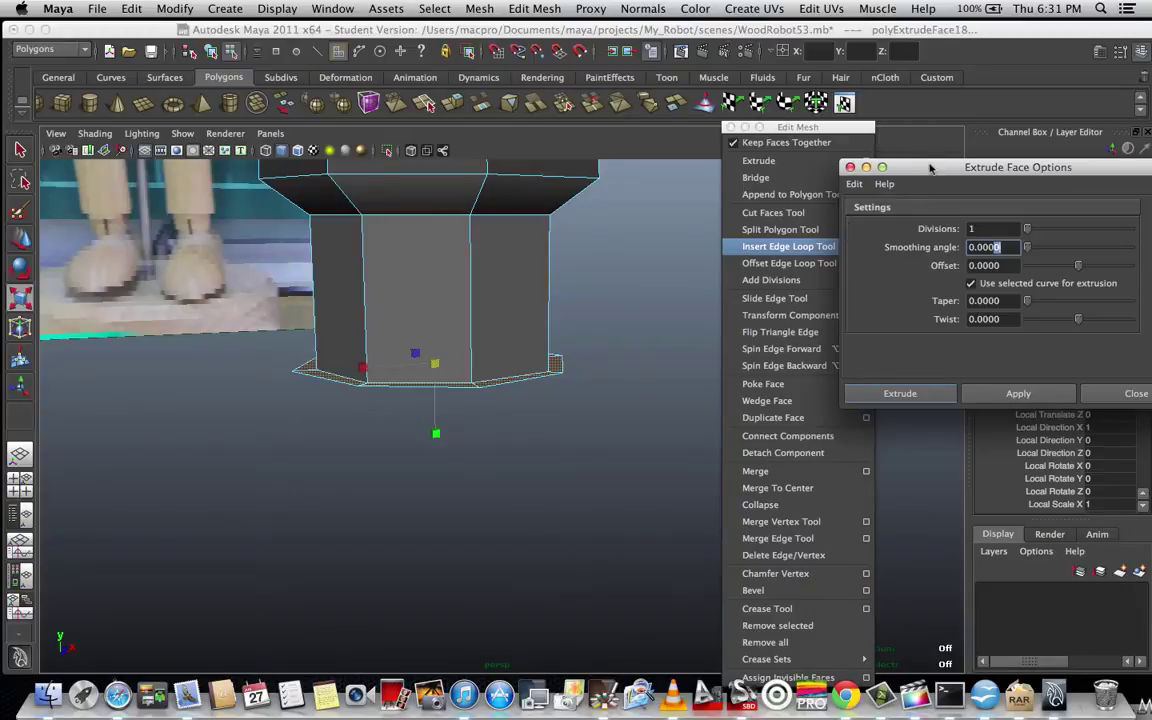
{"action": "left_click_drag", "start_coordinate": [930, 167], "coordinate": [740, 152]}
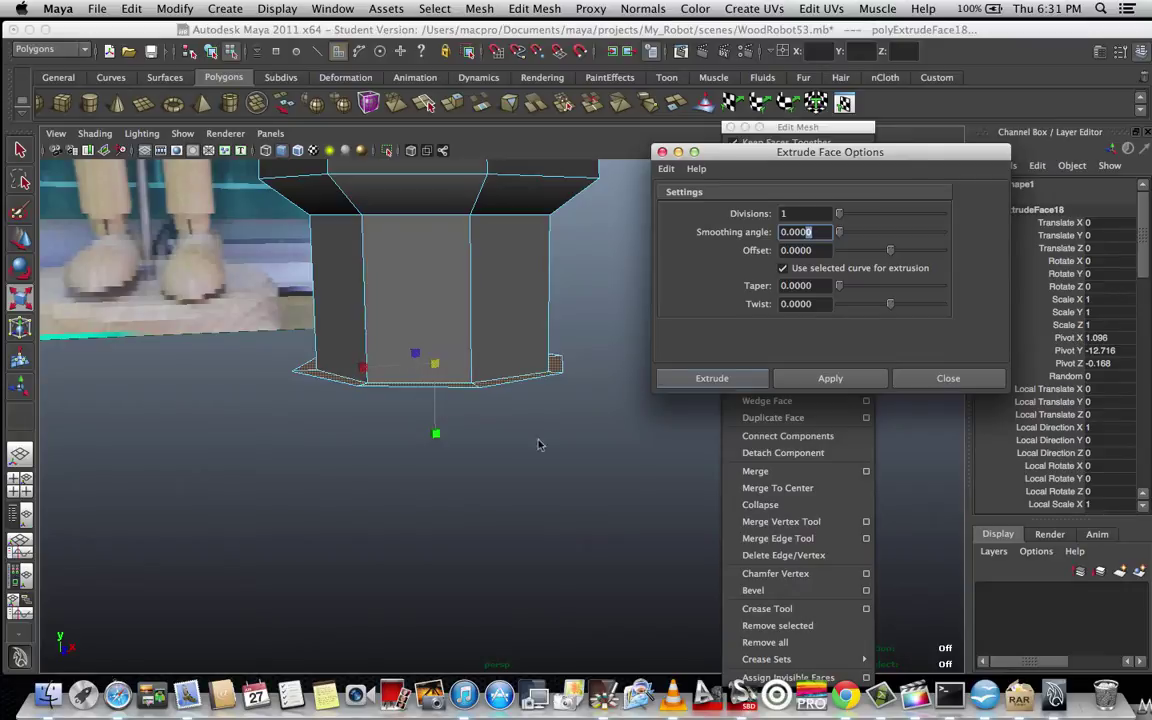
{"action": "left_click_drag", "start_coordinate": [538, 444], "coordinate": [591, 409], "text": "alt"}
{"action": "left_click", "coordinate": [812, 384]}
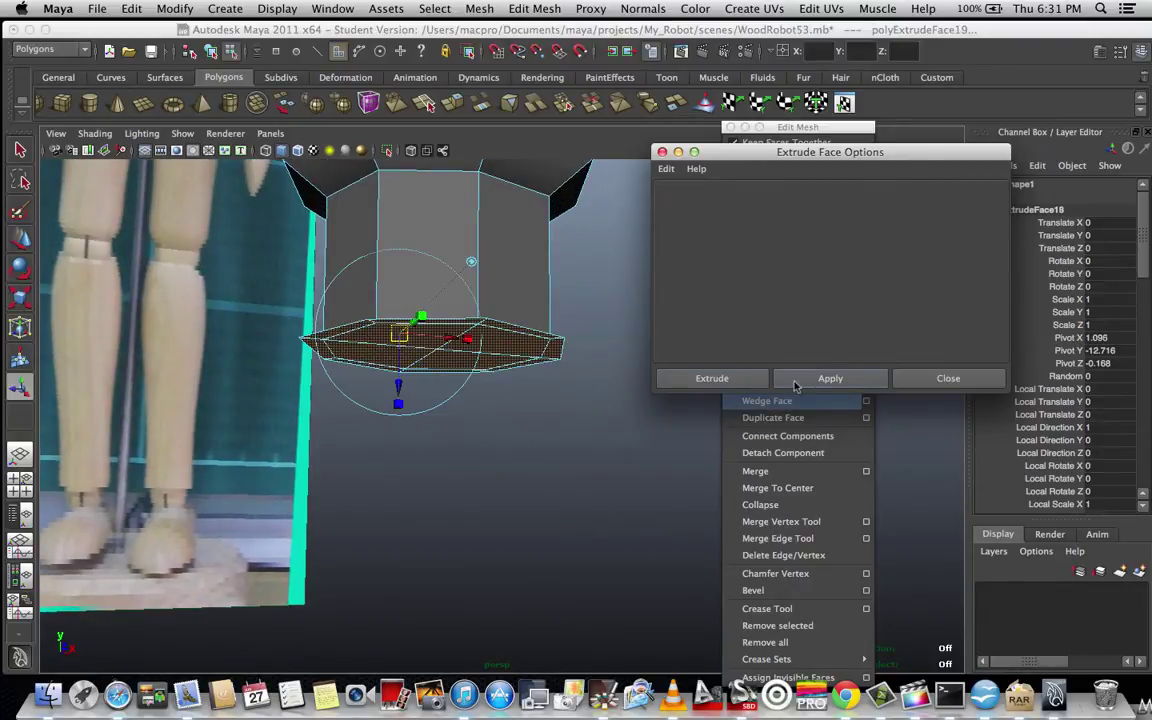
{"action": "left_click_drag", "start_coordinate": [399, 395], "coordinate": [399, 497]}
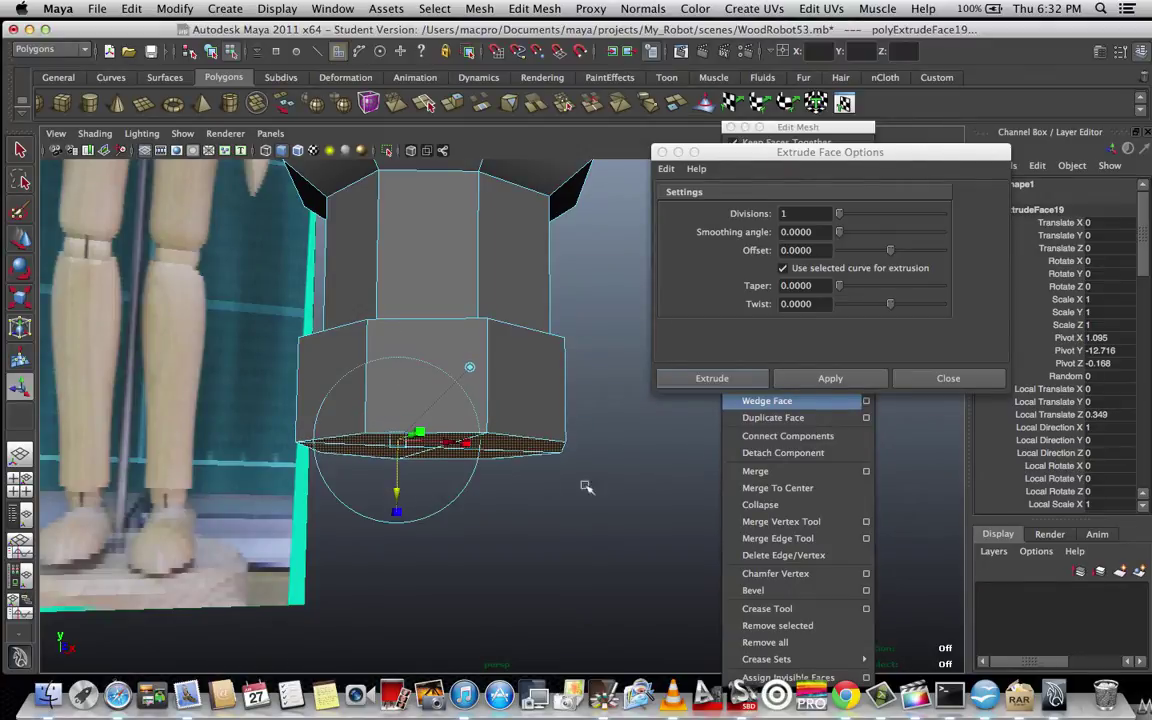
- In the front view, lengthen the new foot extrusion to about 0.58 units against the reference photo
{"action": "left_click_drag", "start_coordinate": [614, 486], "coordinate": [618, 530], "text": "alt"}
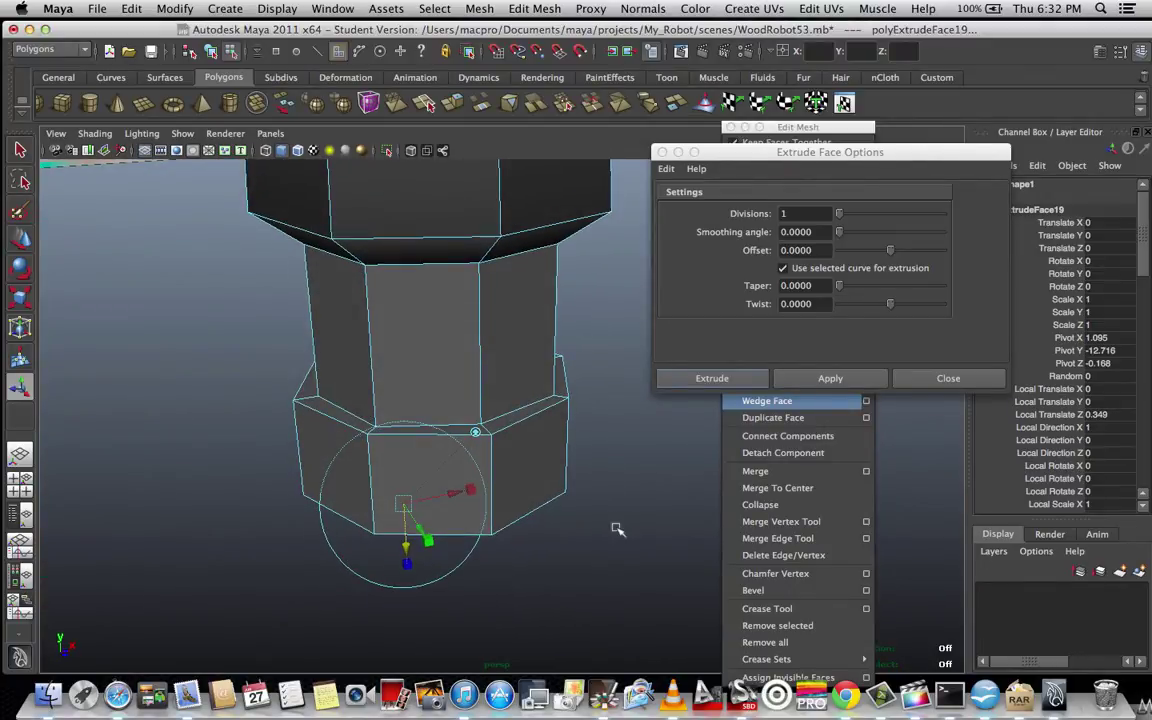
{"action": "scroll", "coordinate": [617, 528], "scroll_direction": "down", "scroll_amount": 5}
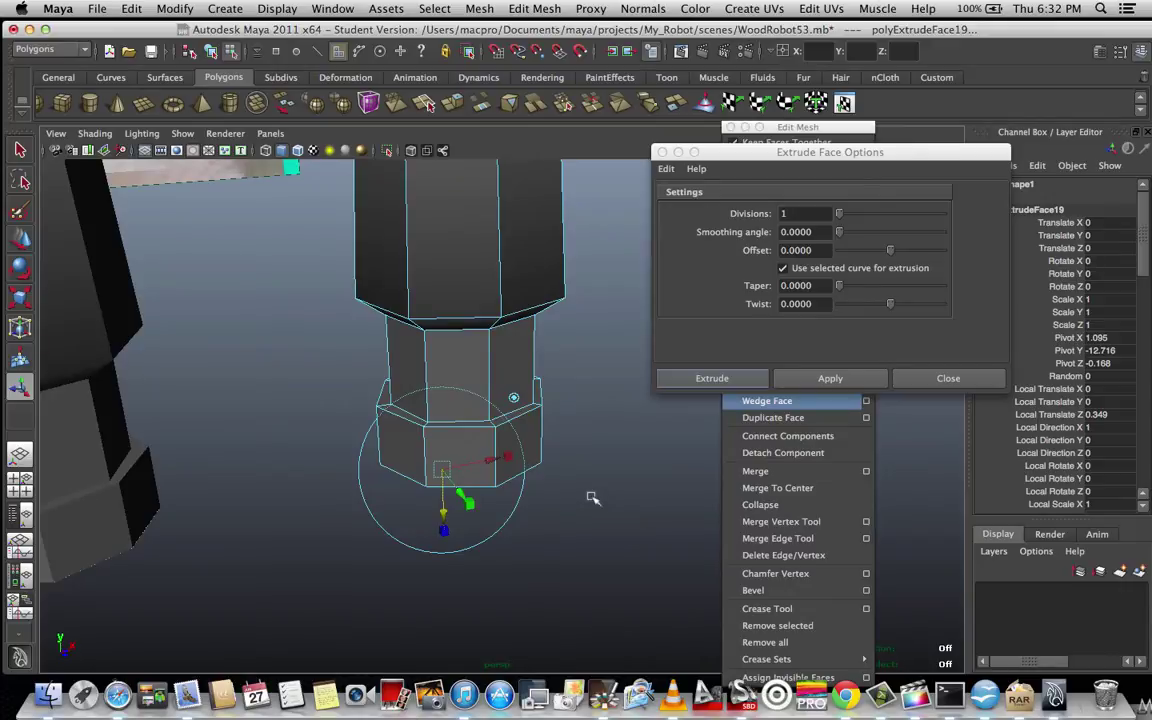
{"action": "key", "text": "space"}
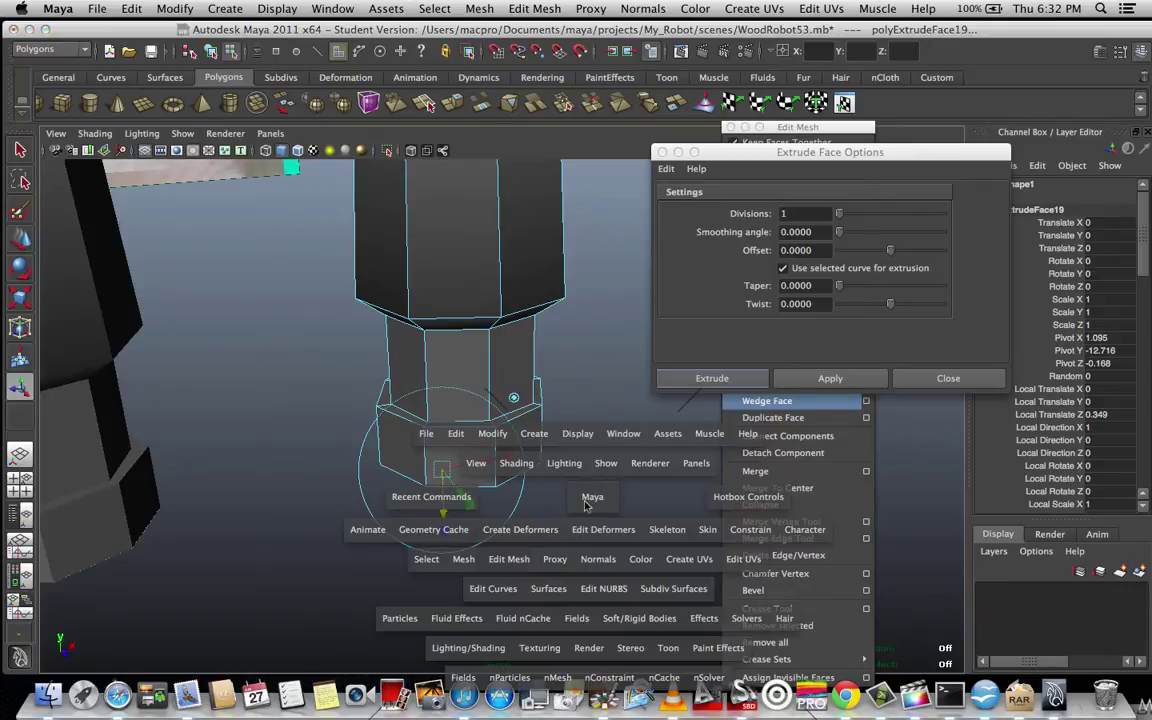
{"action": "left_click_drag", "start_coordinate": [586, 505], "coordinate": [596, 537]}
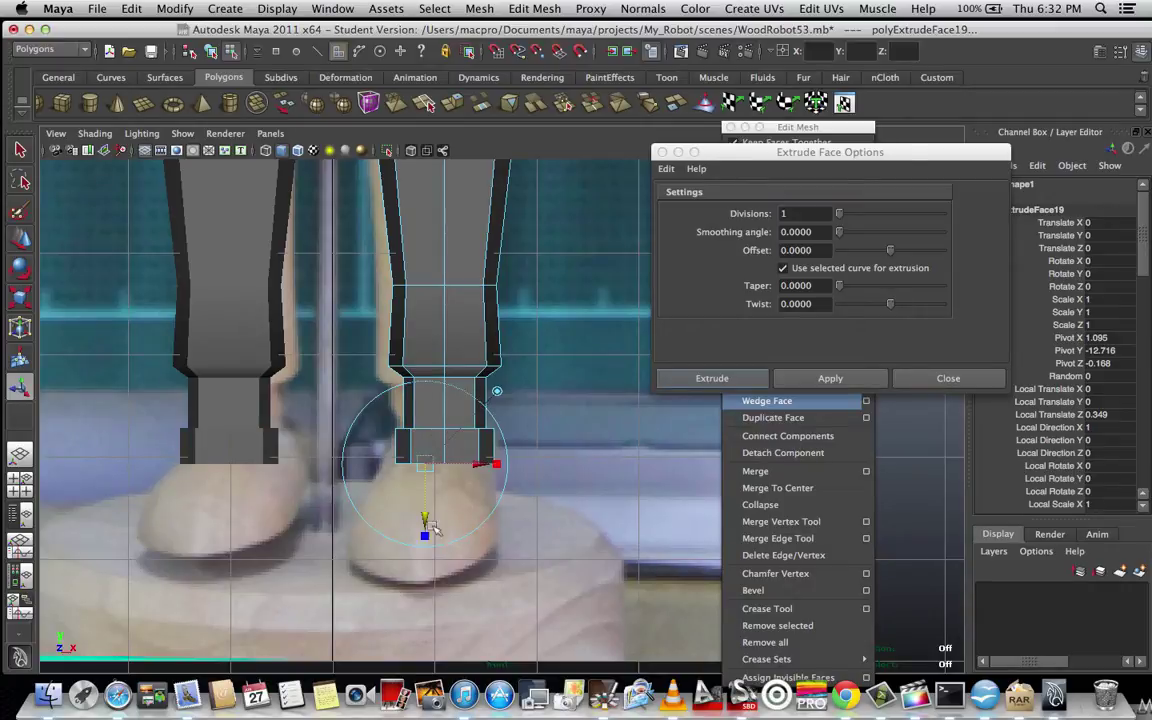
{"action": "left_click_drag", "start_coordinate": [424, 518], "coordinate": [424, 541]}
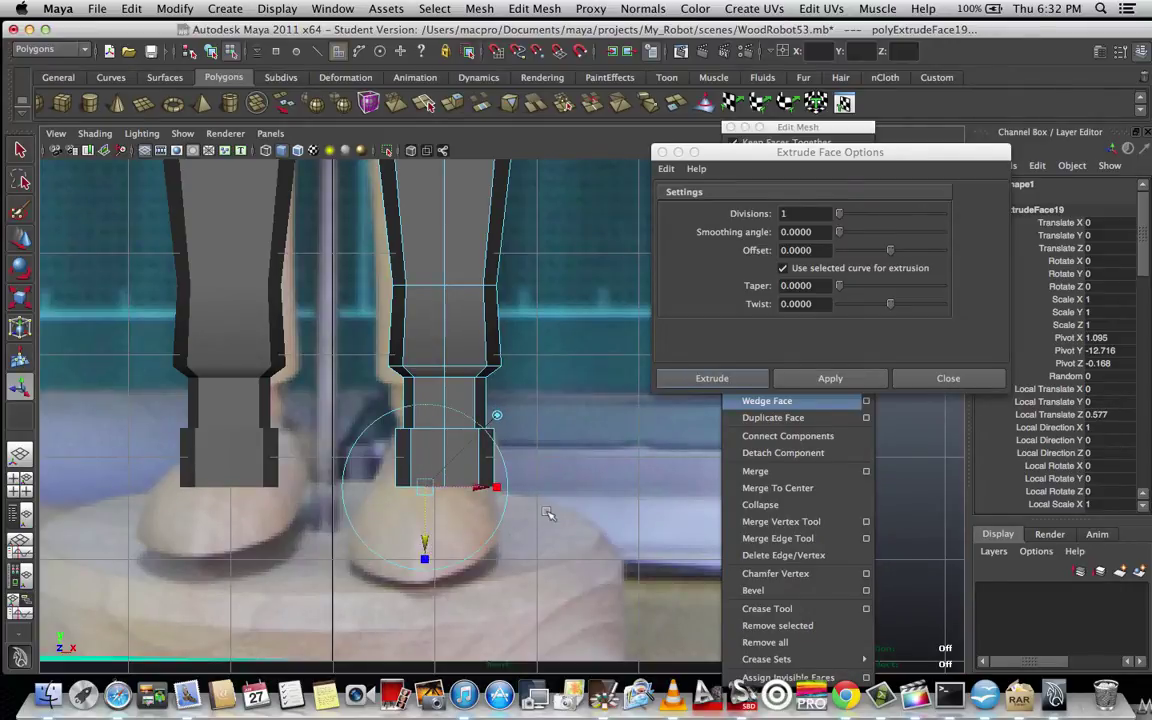
- Compare the foot extrusion with the reference photo in the side view, close up and as wireframe
{"action": "key", "text": "space"}
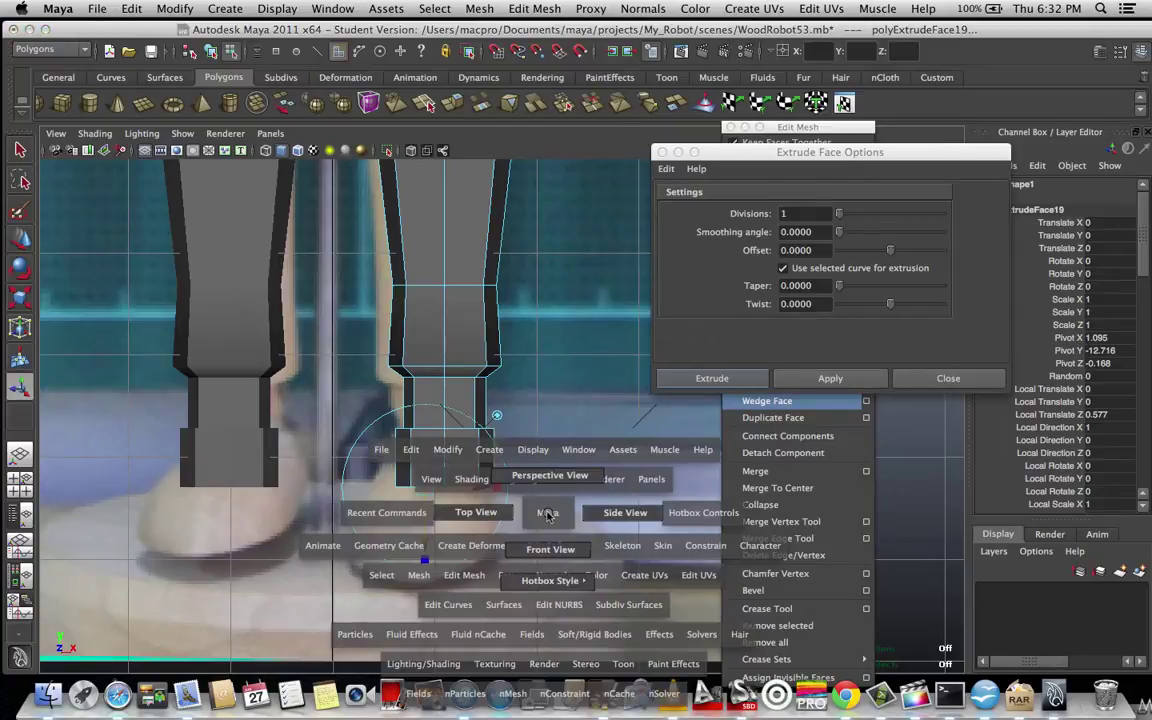
{"action": "left_click_drag", "start_coordinate": [548, 513], "coordinate": [550, 548]}
{"action": "scroll", "coordinate": [549, 546], "scroll_direction": "down", "scroll_amount": 3}
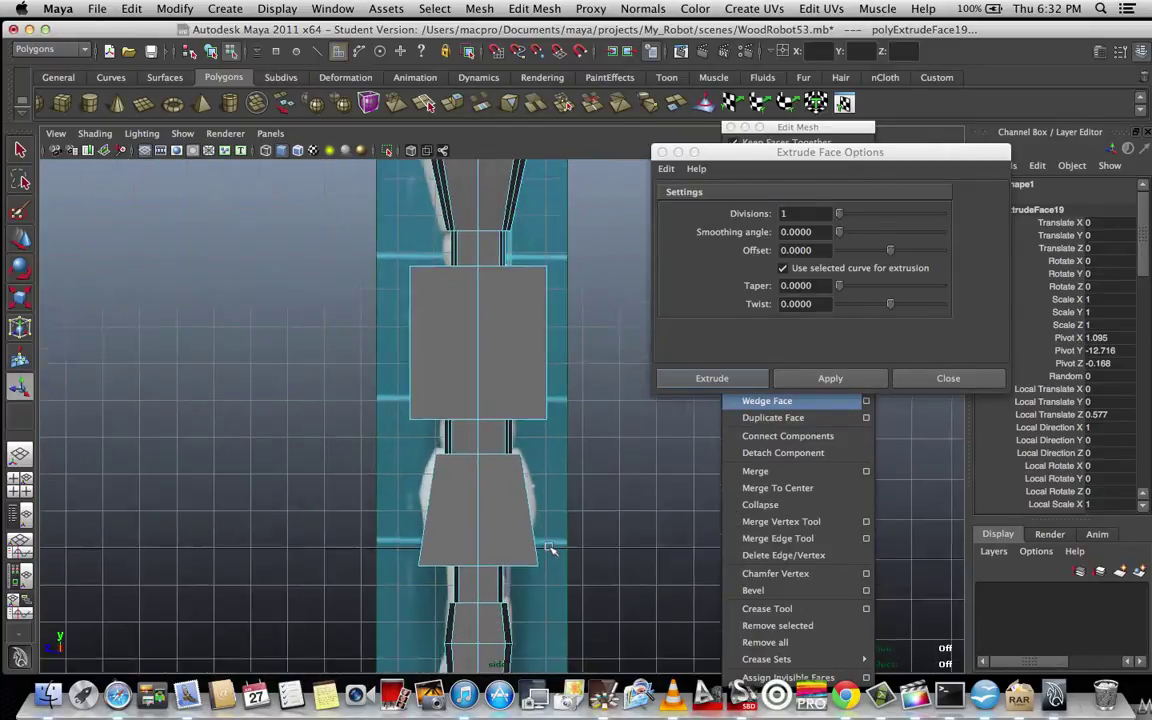
{"action": "scroll", "coordinate": [549, 548], "scroll_direction": "down", "scroll_amount": 8}
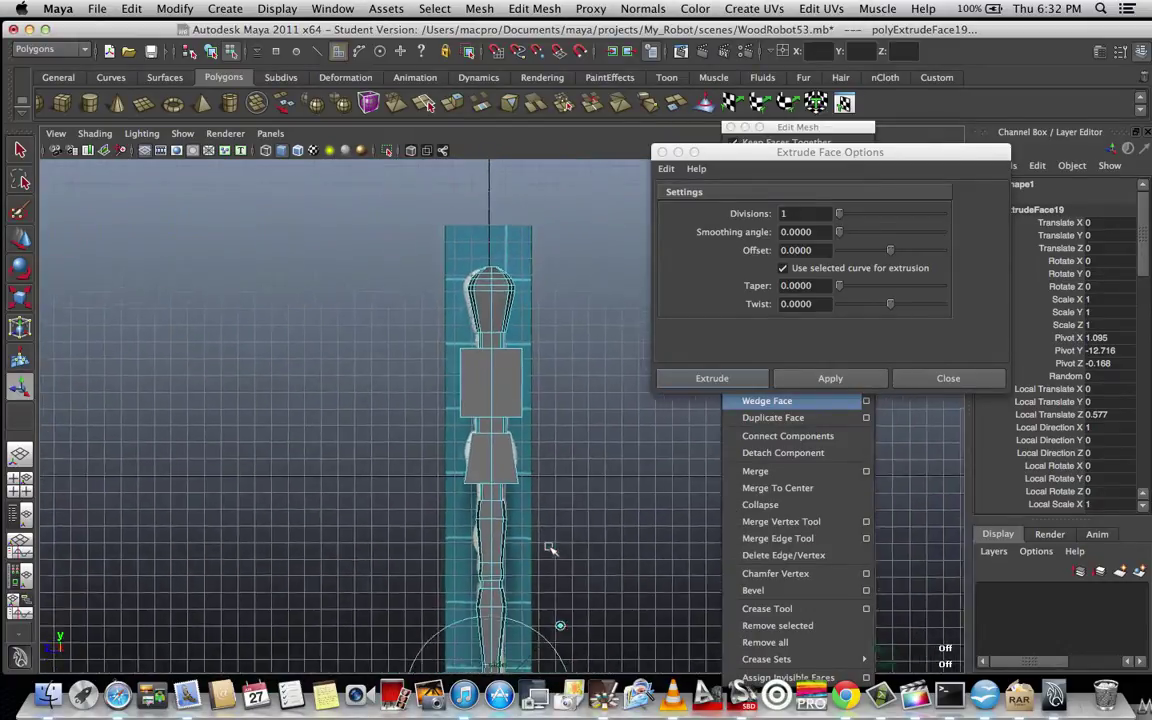
{"action": "scroll", "coordinate": [549, 548], "scroll_direction": "down", "scroll_amount": 1}
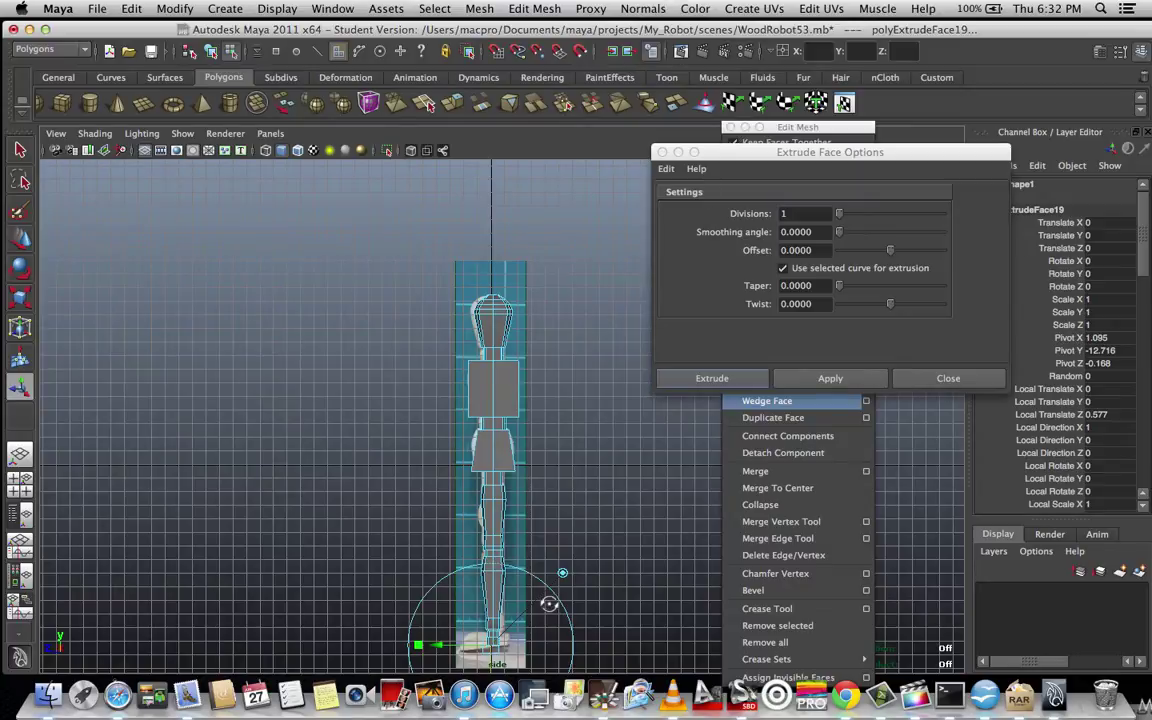
{"action": "scroll", "coordinate": [549, 530], "scroll_direction": "up", "scroll_amount": 10}
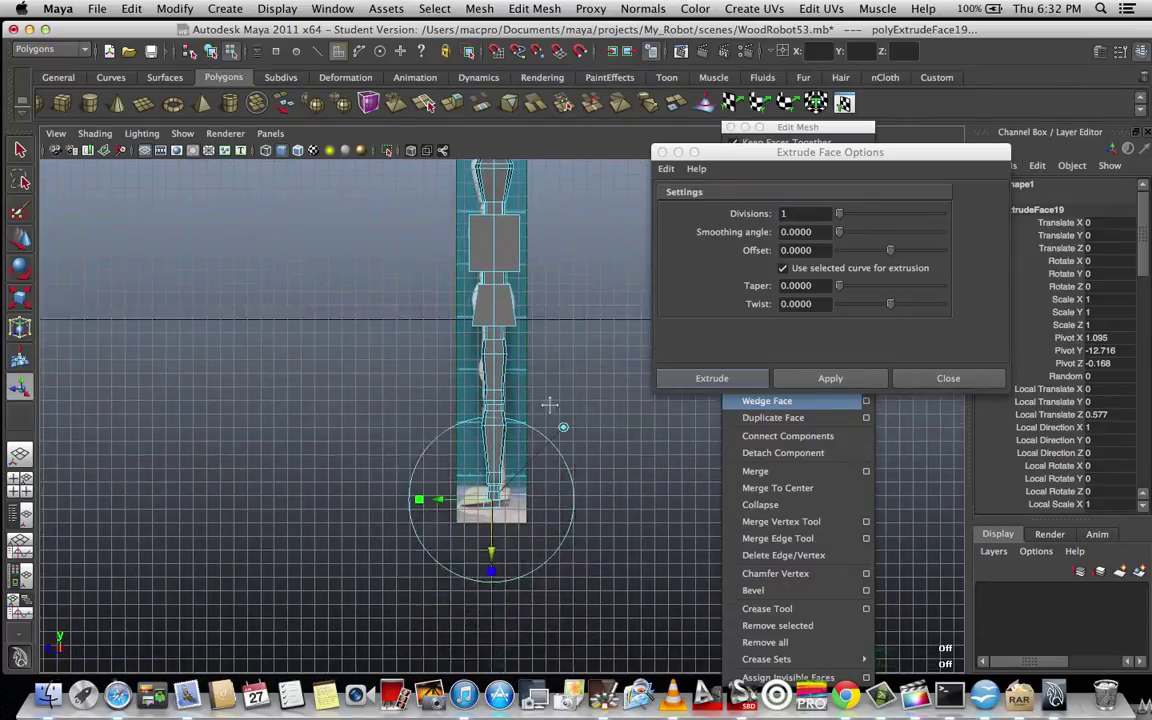
{"action": "scroll", "coordinate": [504, 539], "scroll_direction": "up", "scroll_amount": 8}
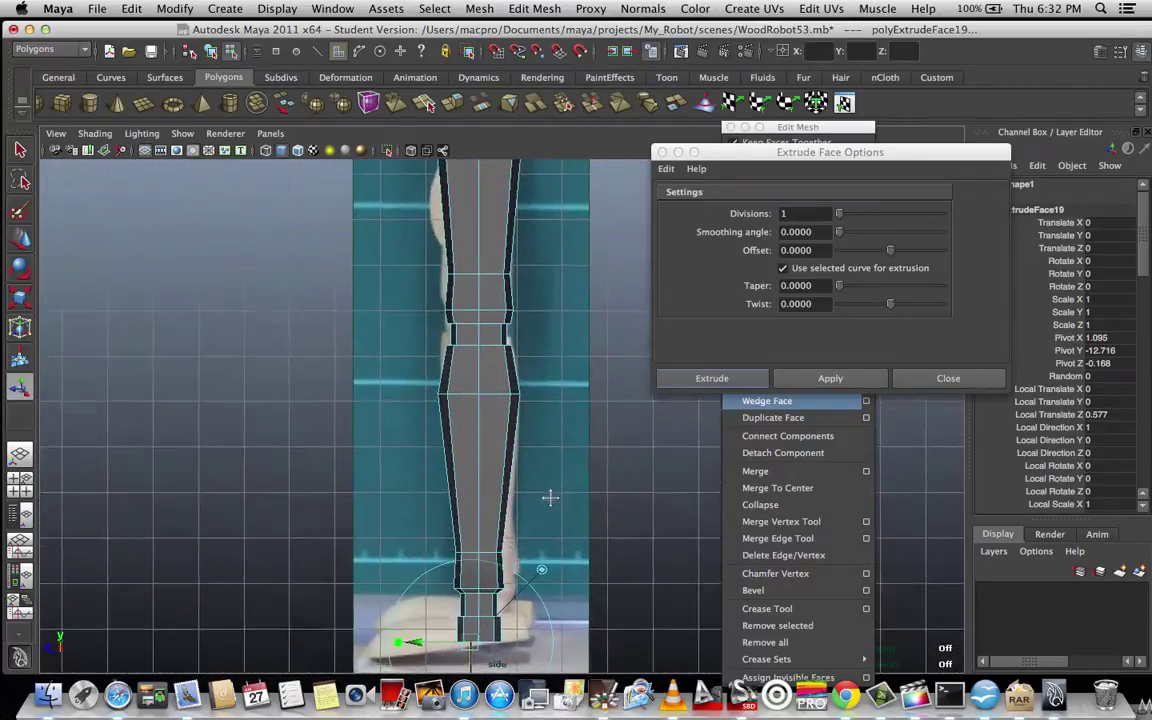
{"action": "scroll", "coordinate": [527, 388], "scroll_direction": "up", "scroll_amount": 4}
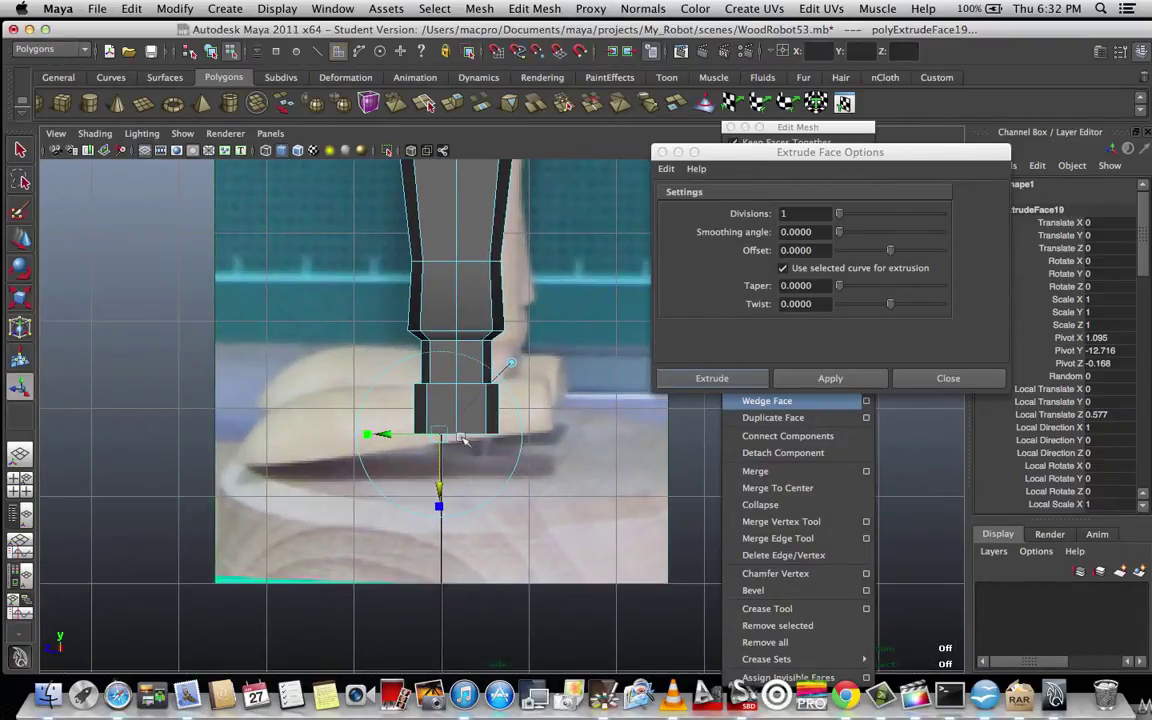
{"action": "right_click_drag", "start_coordinate": [462, 401], "coordinate": [463, 428]}
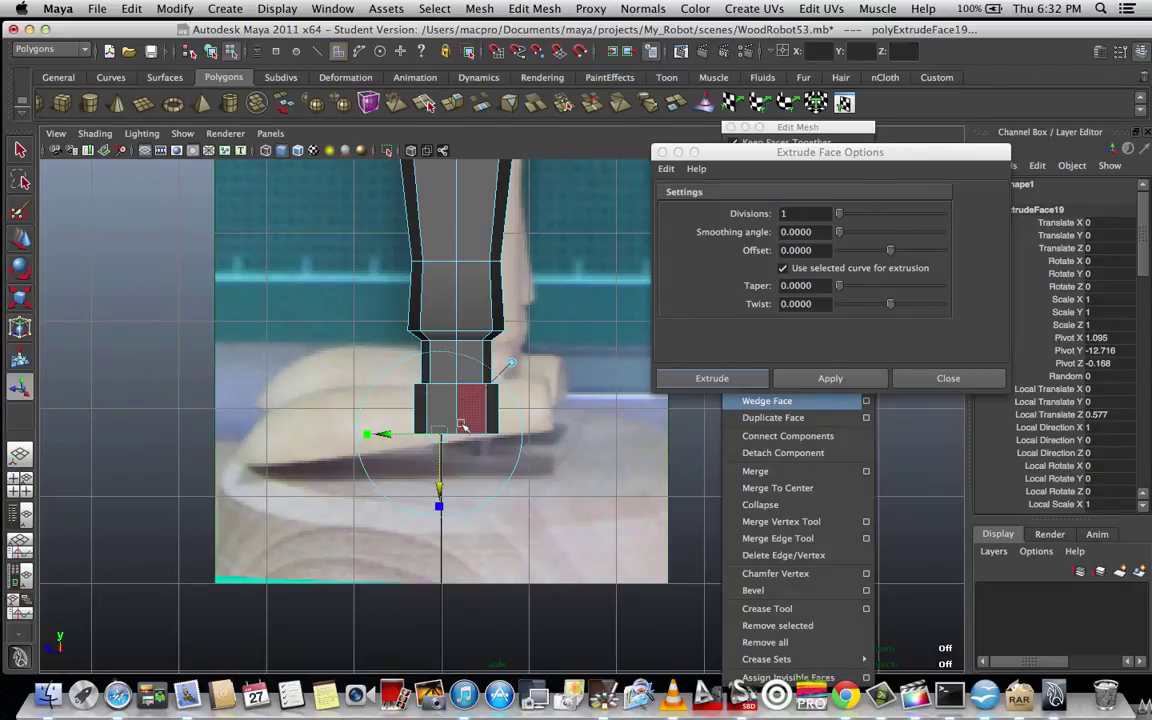
{"action": "key", "text": "4"}
{"action": "scroll", "coordinate": [463, 424], "scroll_direction": "up", "scroll_amount": 2}
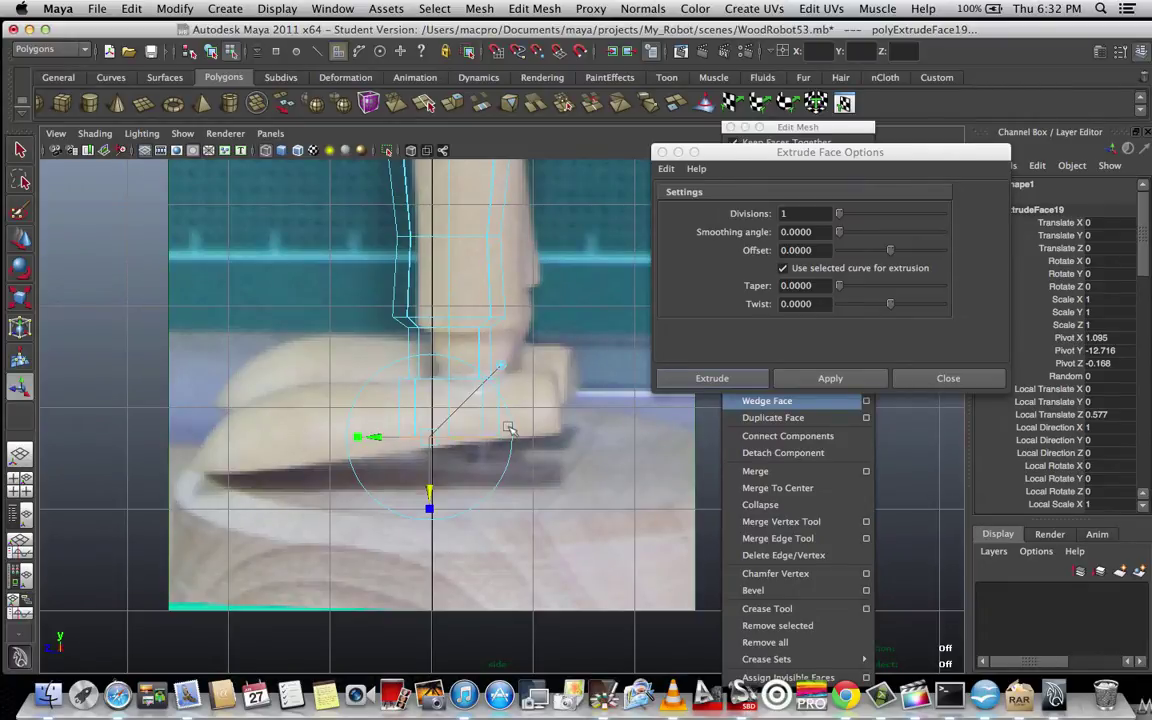
- Move the bottom row of foot vertices down slightly in the side view and restore the shaded display
{"action": "right_click_drag", "start_coordinate": [440, 402], "coordinate": [379, 405]}
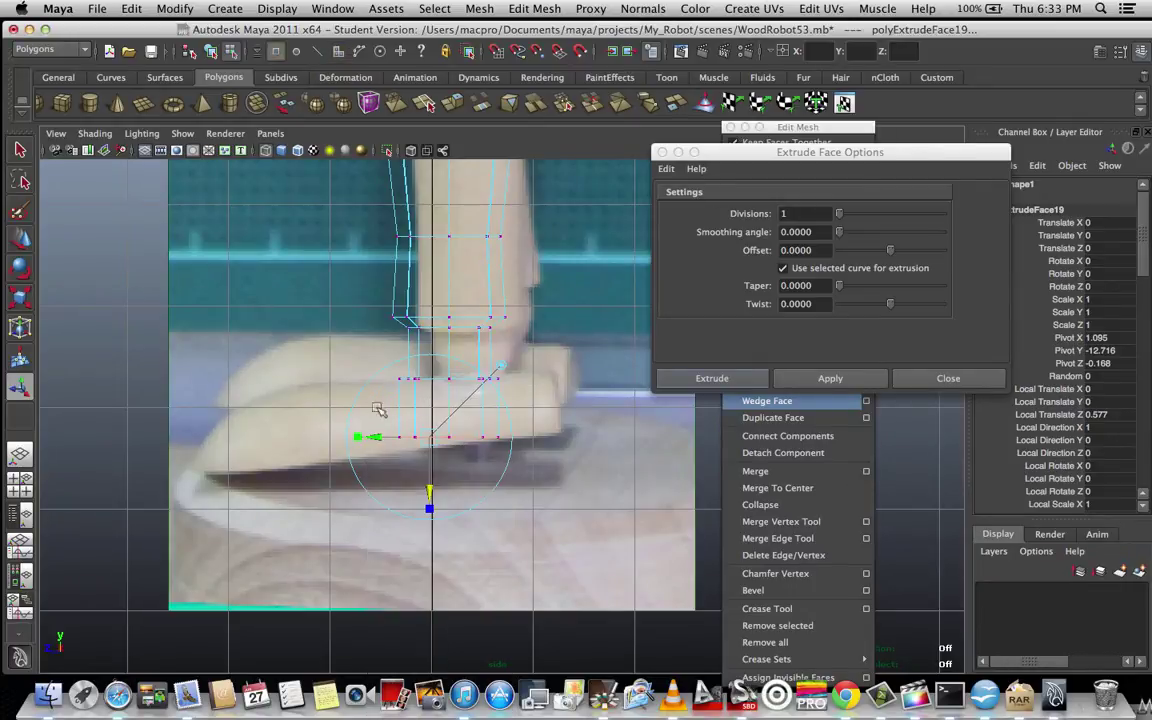
{"action": "left_click_drag", "start_coordinate": [558, 471], "coordinate": [558, 471]}
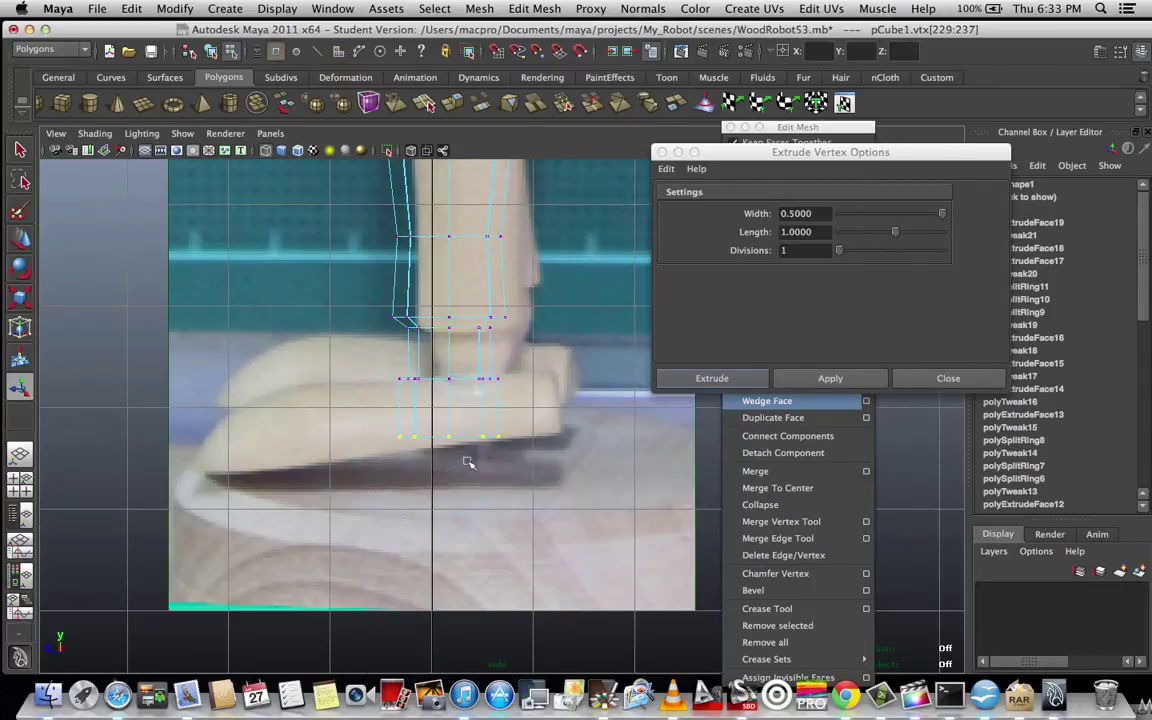
{"action": "scroll", "coordinate": [467, 461], "scroll_direction": "up", "scroll_amount": 2}
{"action": "key", "text": "w"}
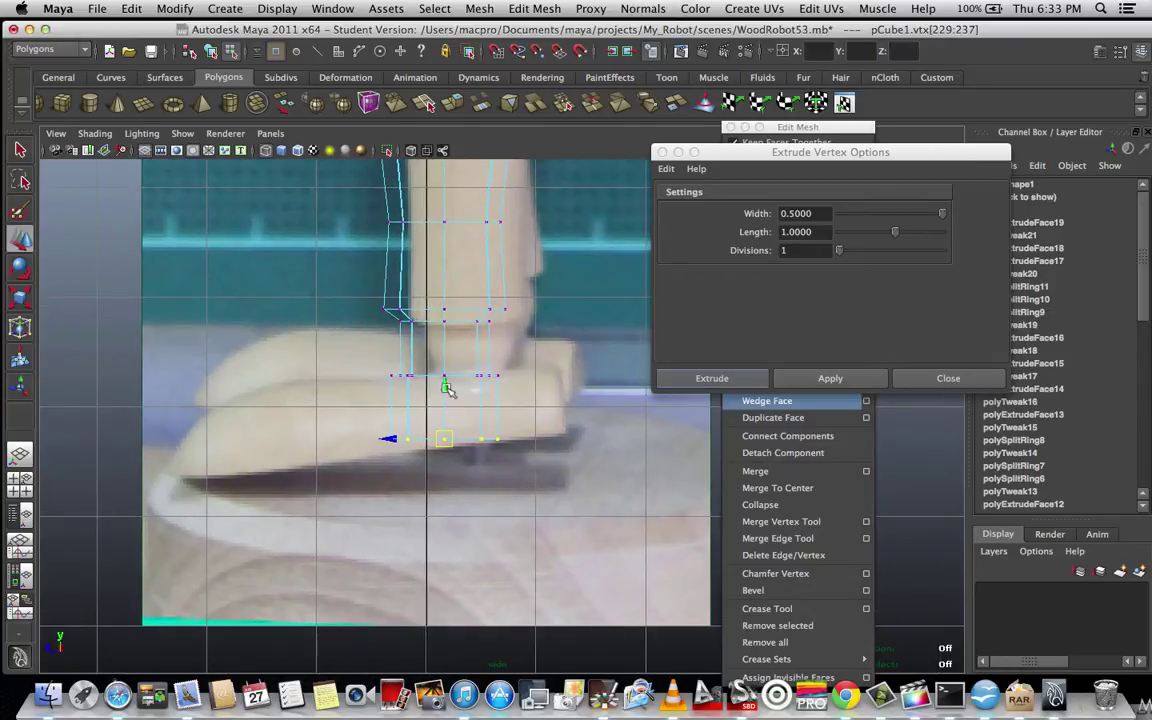
{"action": "mouse_move", "coordinate": [447, 388]}
{"action": "left_mouse_down"}
{"action": "mouse_move", "coordinate": [446, 415]}
{"action": "mouse_move", "coordinate": [446, 395]}
{"action": "left_mouse_up"}
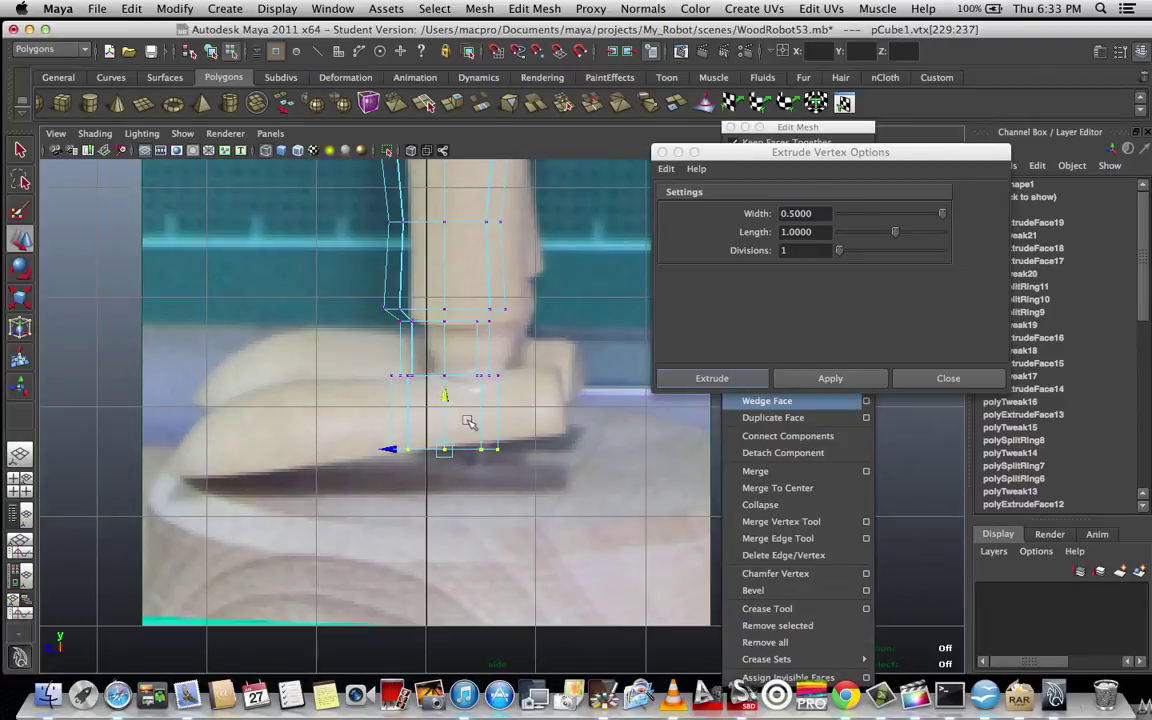
{"action": "key", "text": "5"}
- Examine the lengthened foot blocks in the side view and from several distances in the perspective view
{"action": "scroll", "coordinate": [467, 421], "scroll_direction": "down", "scroll_amount": 3}
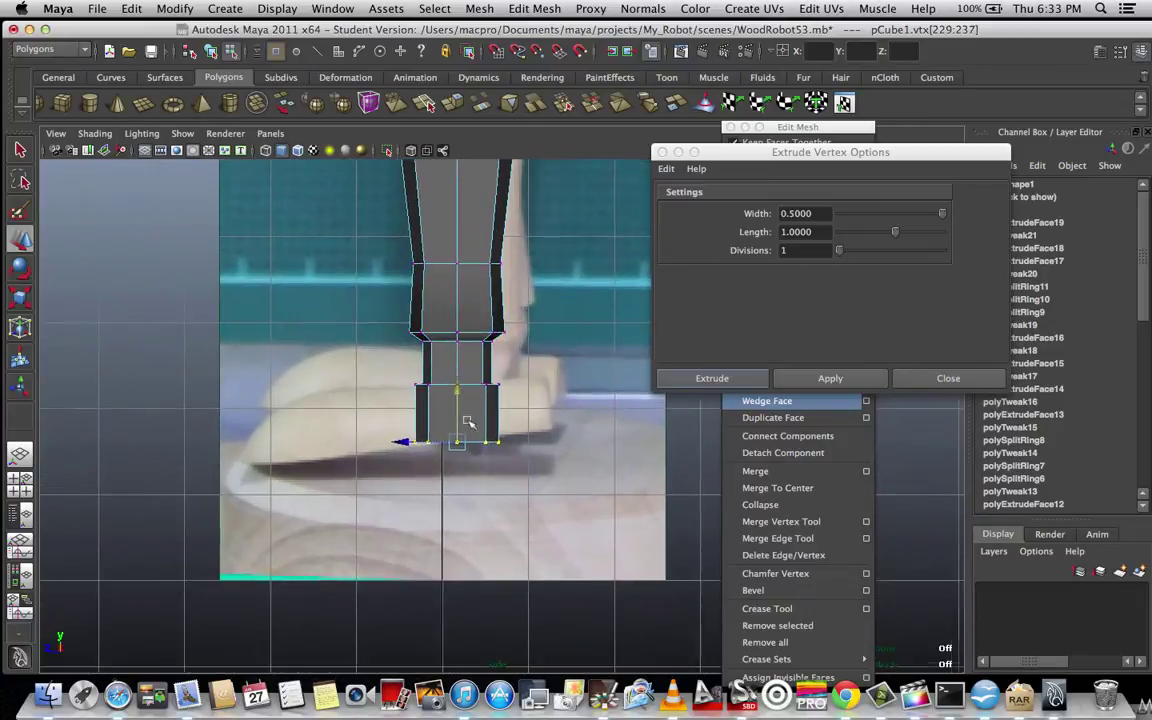
{"action": "scroll", "coordinate": [467, 421], "scroll_direction": "up", "scroll_amount": 2}
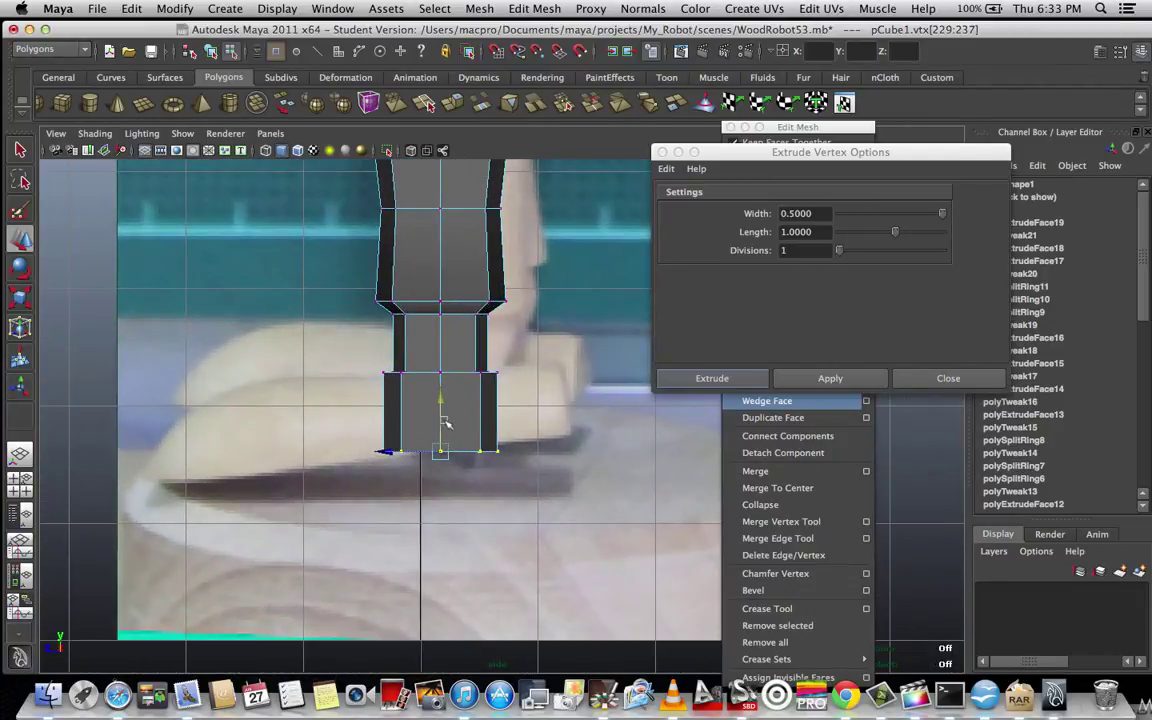
{"action": "scroll", "coordinate": [465, 436], "scroll_direction": "down", "scroll_amount": 2}
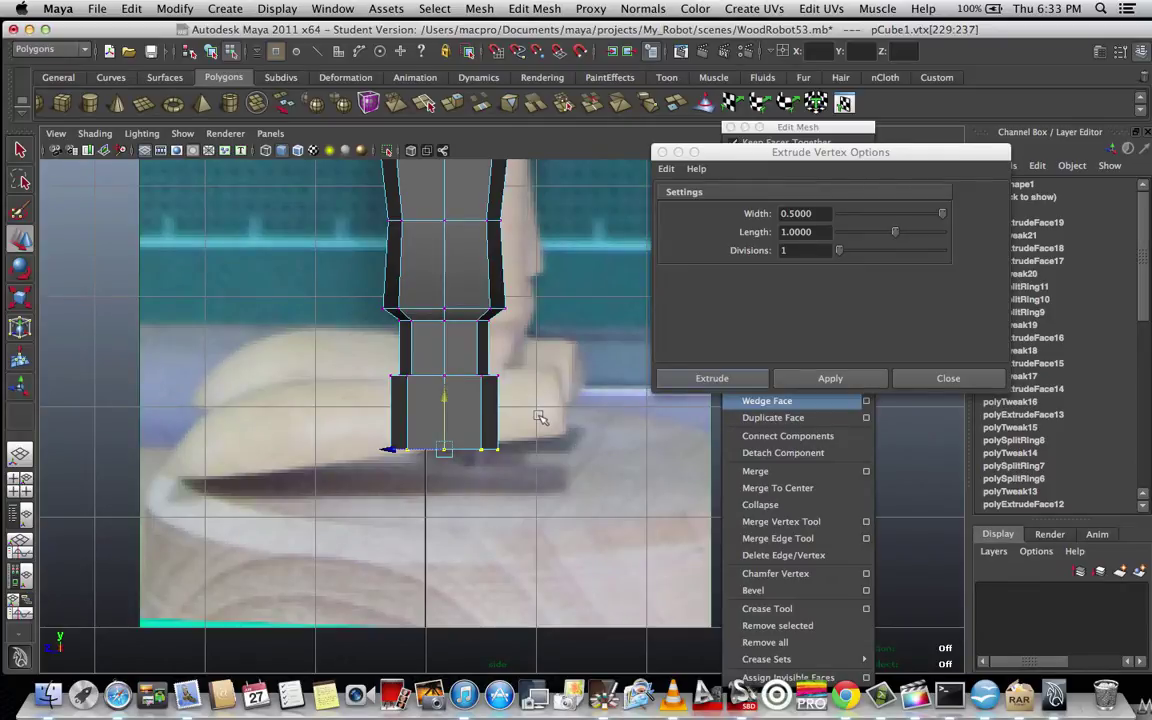
{"action": "key", "text": "space"}
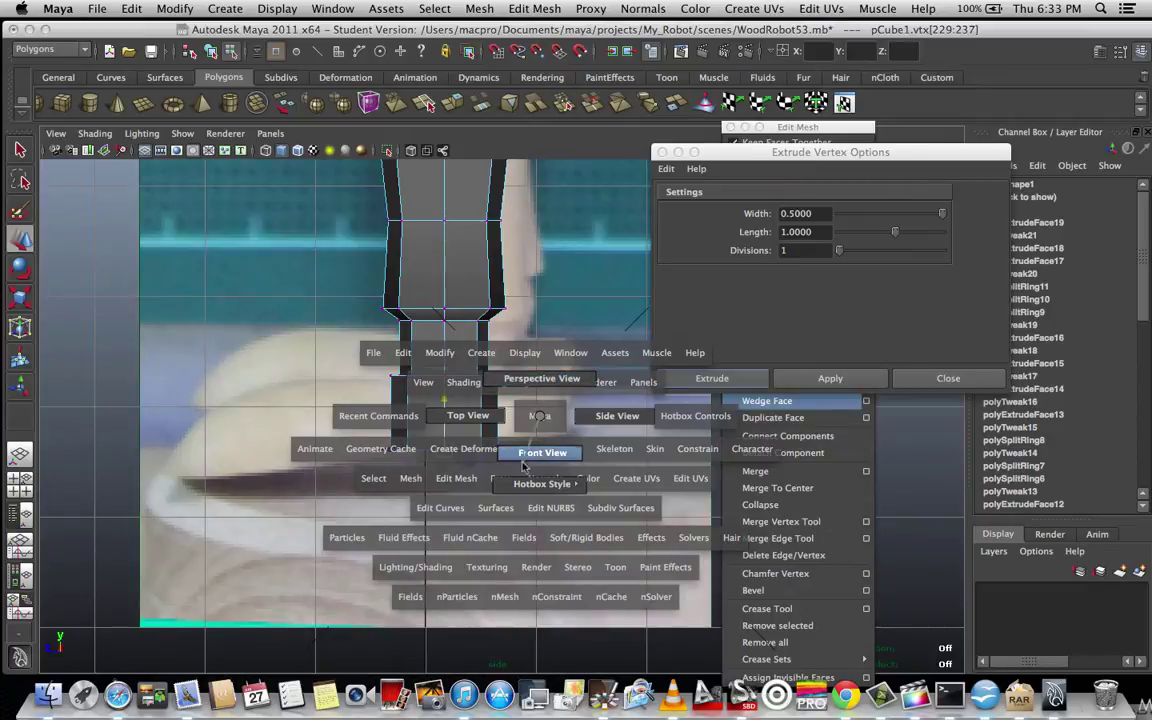
{"action": "left_click_drag", "start_coordinate": [522, 466], "coordinate": [548, 383]}
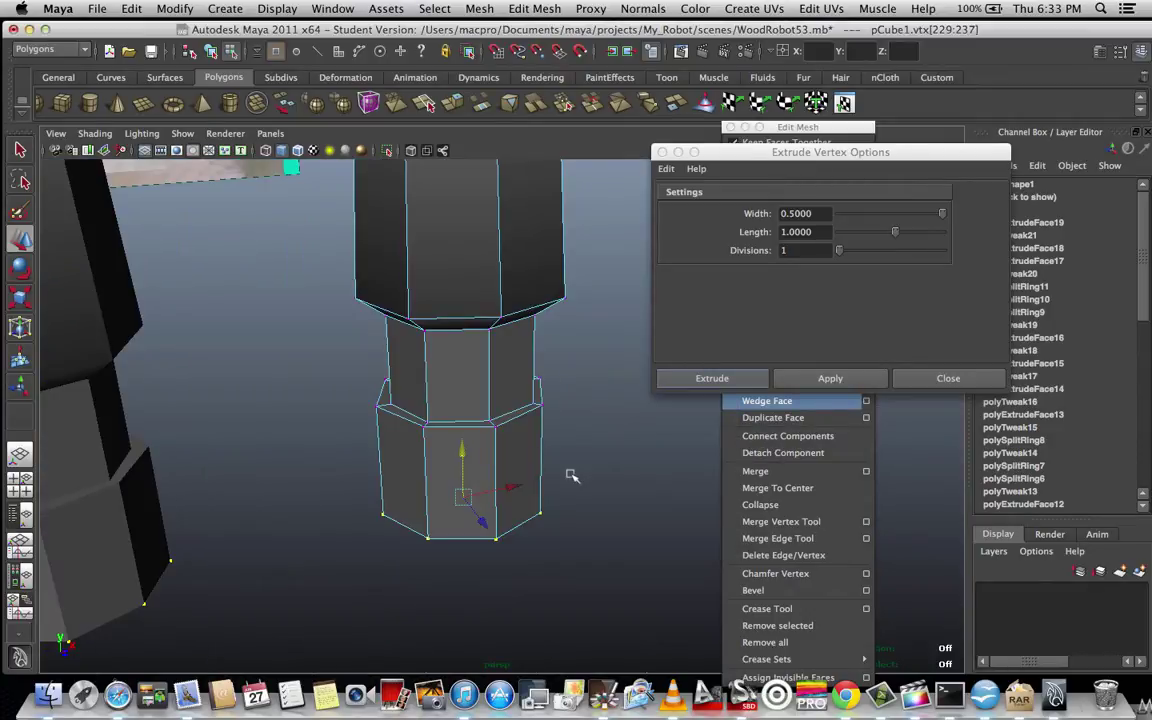
{"action": "scroll", "coordinate": [576, 470], "scroll_direction": "down", "scroll_amount": 8}
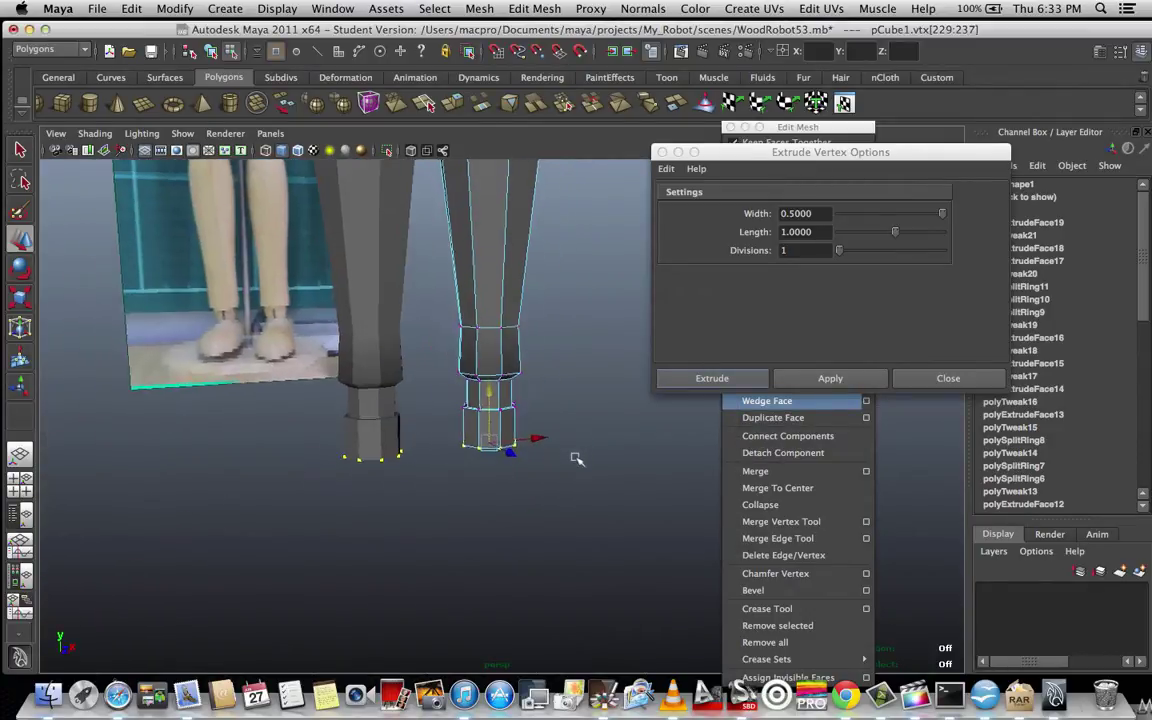
{"action": "scroll", "coordinate": [576, 462], "scroll_direction": "up", "scroll_amount": 8}
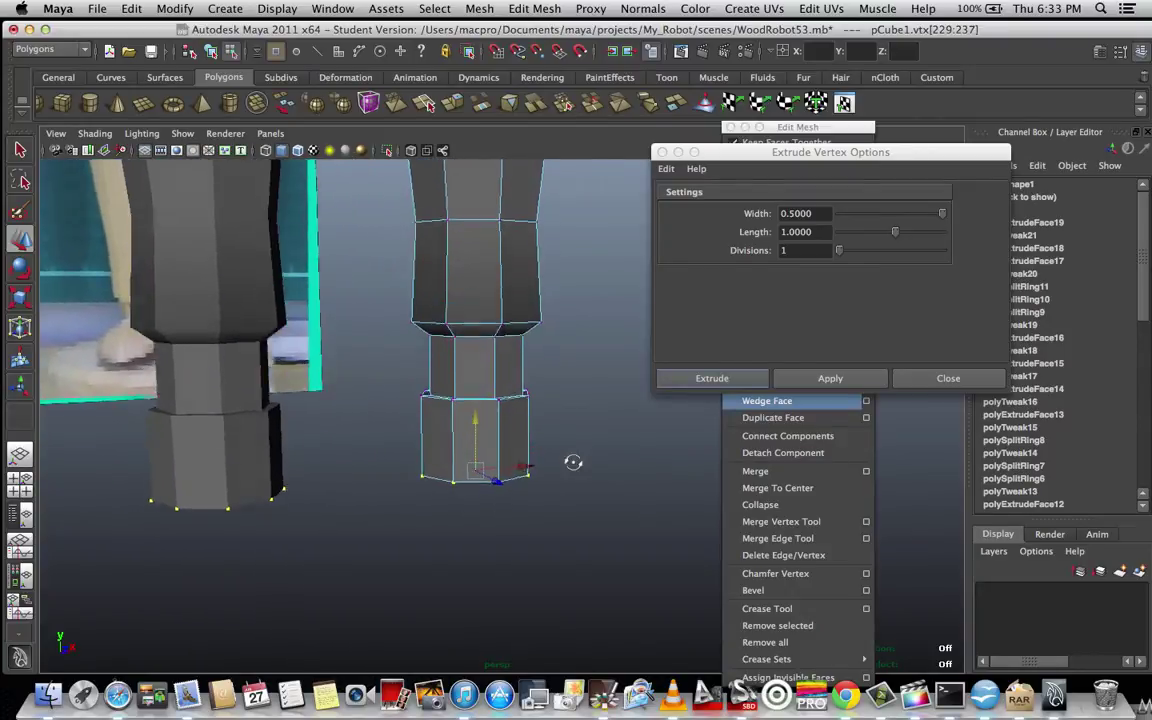
{"action": "scroll", "coordinate": [576, 466], "scroll_direction": "down", "scroll_amount": 10}
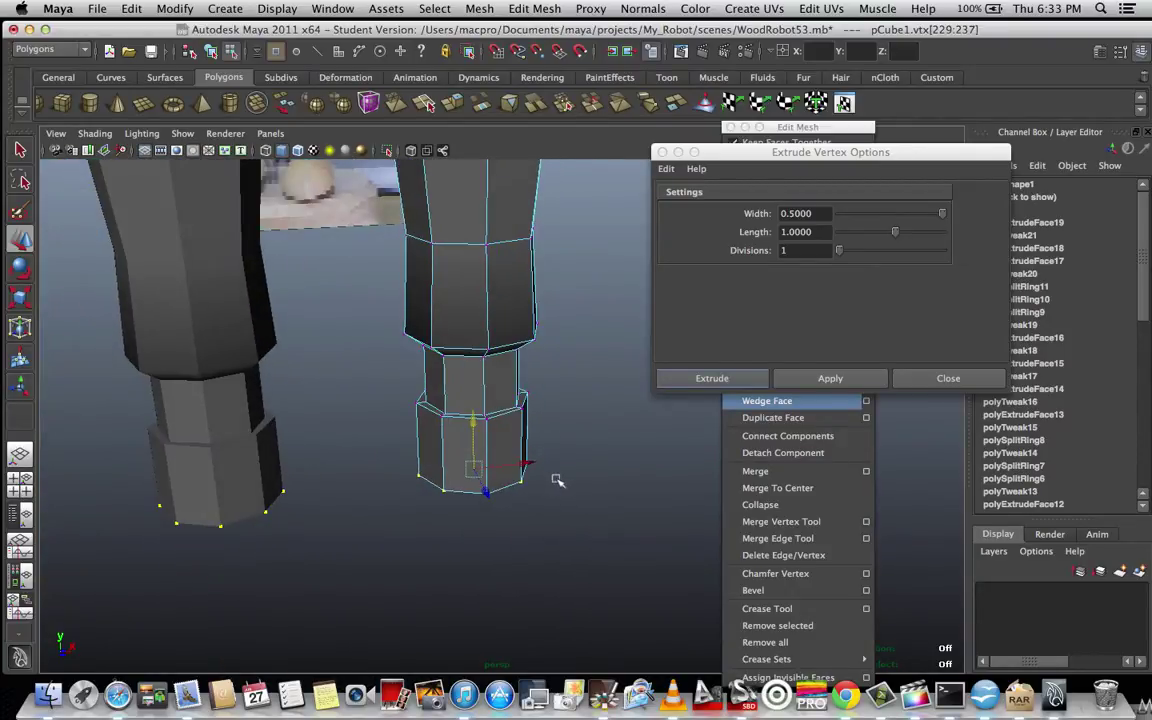
{"action": "scroll", "coordinate": [543, 478], "scroll_direction": "up", "scroll_amount": 4}
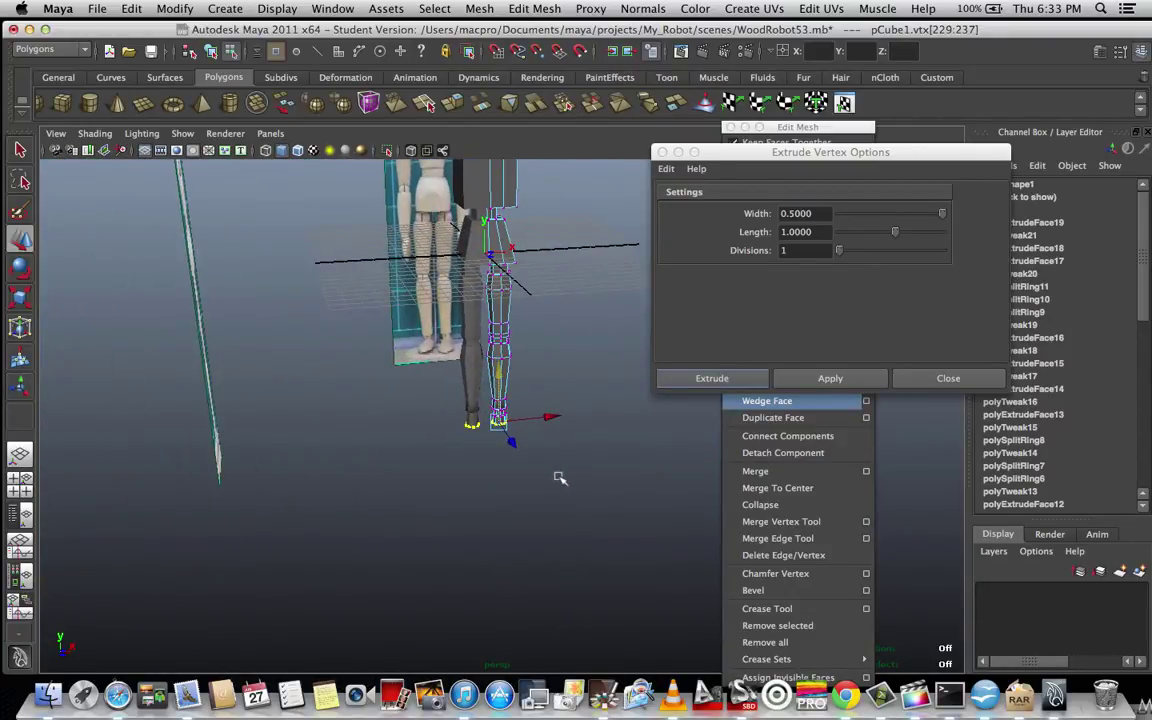
- Inspect the ankle and foot blocks from several angles in the perspective view, moving the extrude options window out of the way
{"action": "left_click_drag", "start_coordinate": [559, 479], "coordinate": [429, 471], "text": "alt"}
{"action": "scroll", "coordinate": [519, 487], "scroll_direction": "up", "scroll_amount": 5}
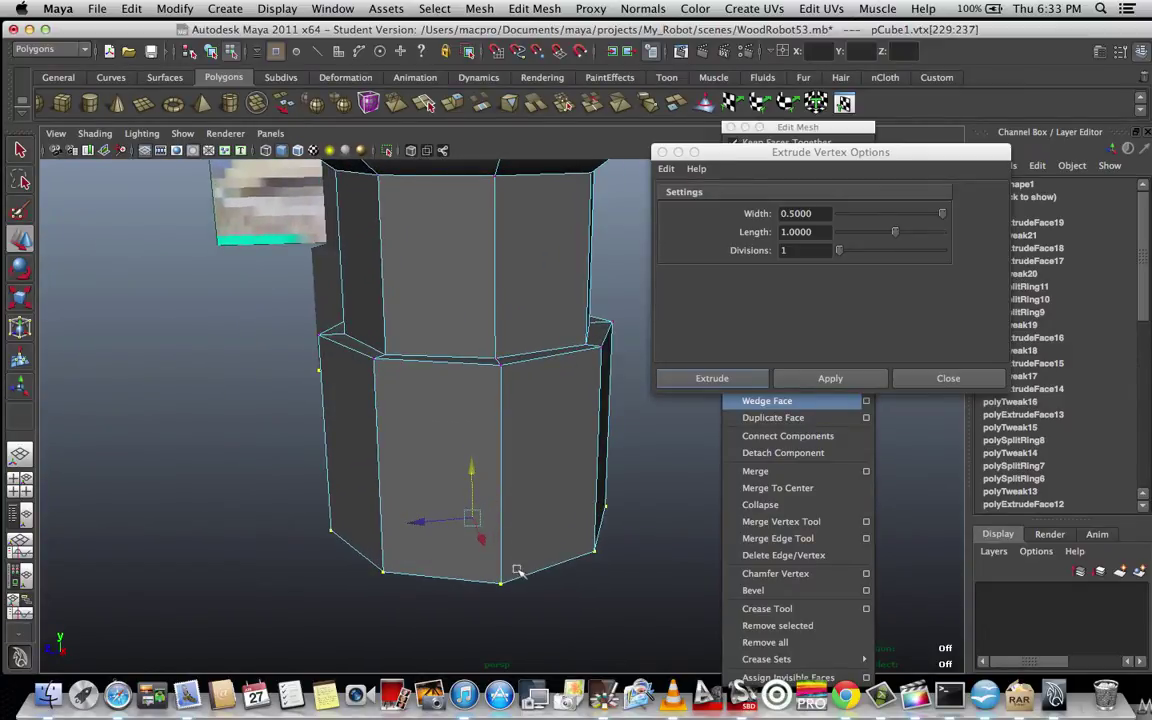
{"action": "left_click_drag", "start_coordinate": [517, 571], "coordinate": [501, 563], "text": "alt"}
{"action": "scroll", "coordinate": [501, 563], "scroll_direction": "down", "scroll_amount": 4}
{"action": "scroll", "coordinate": [498, 562], "scroll_direction": "up", "scroll_amount": 4}
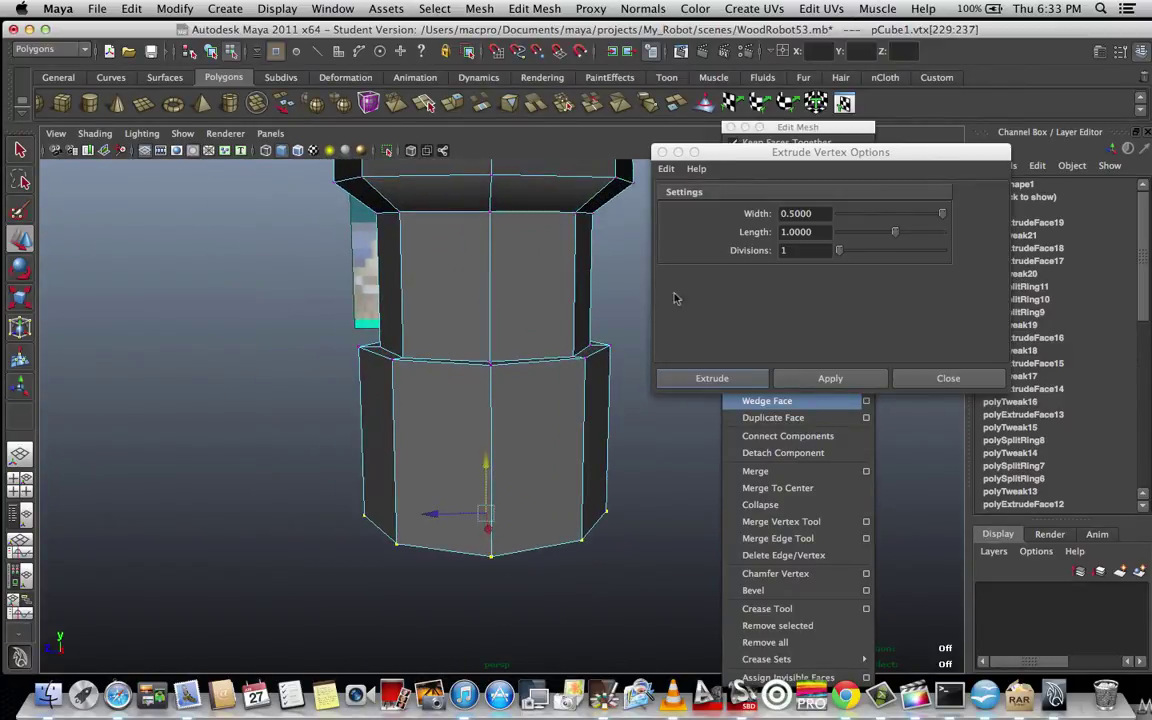
{"action": "left_click_drag", "start_coordinate": [763, 155], "coordinate": [928, 415]}
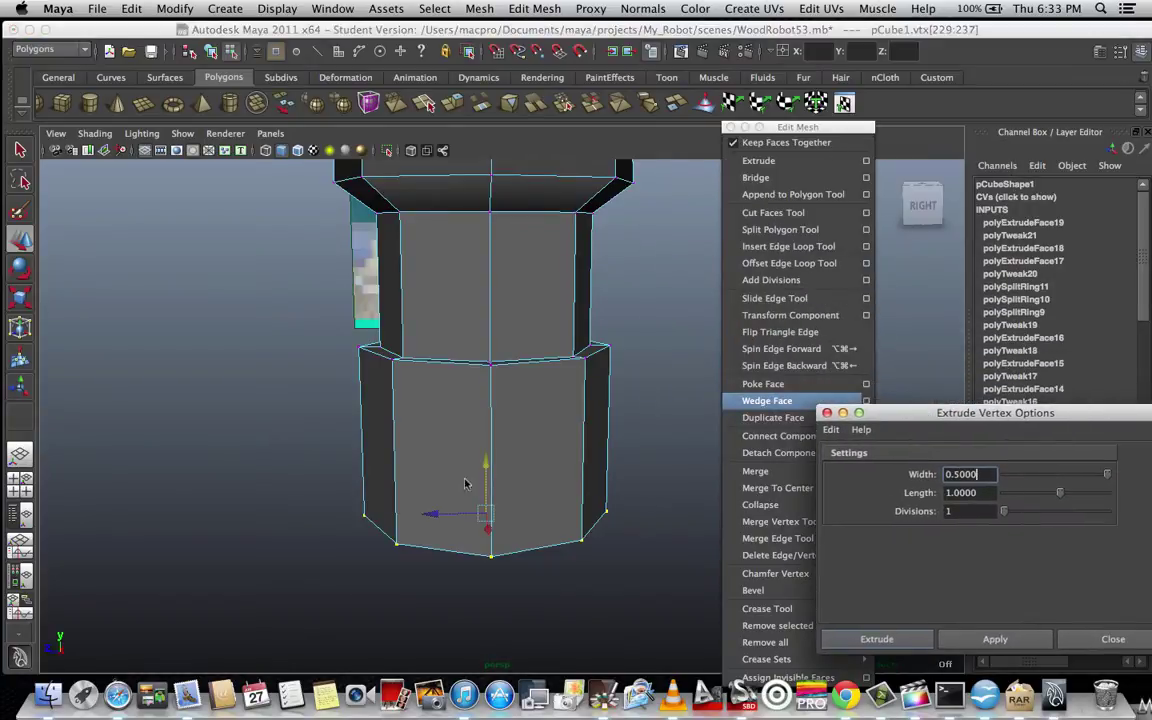
{"action": "scroll", "coordinate": [464, 484], "scroll_direction": "down", "scroll_amount": 2}
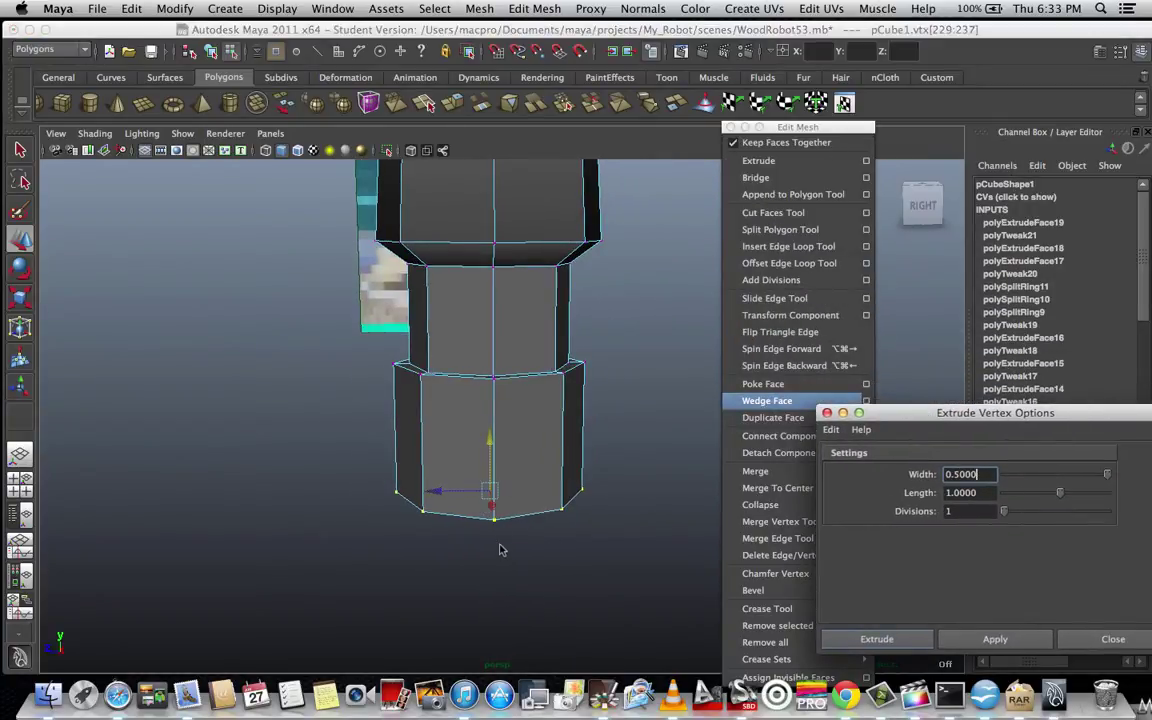
{"action": "left_click_drag", "start_coordinate": [500, 550], "coordinate": [519, 571], "text": "alt"}
{"action": "key", "text": "a"}
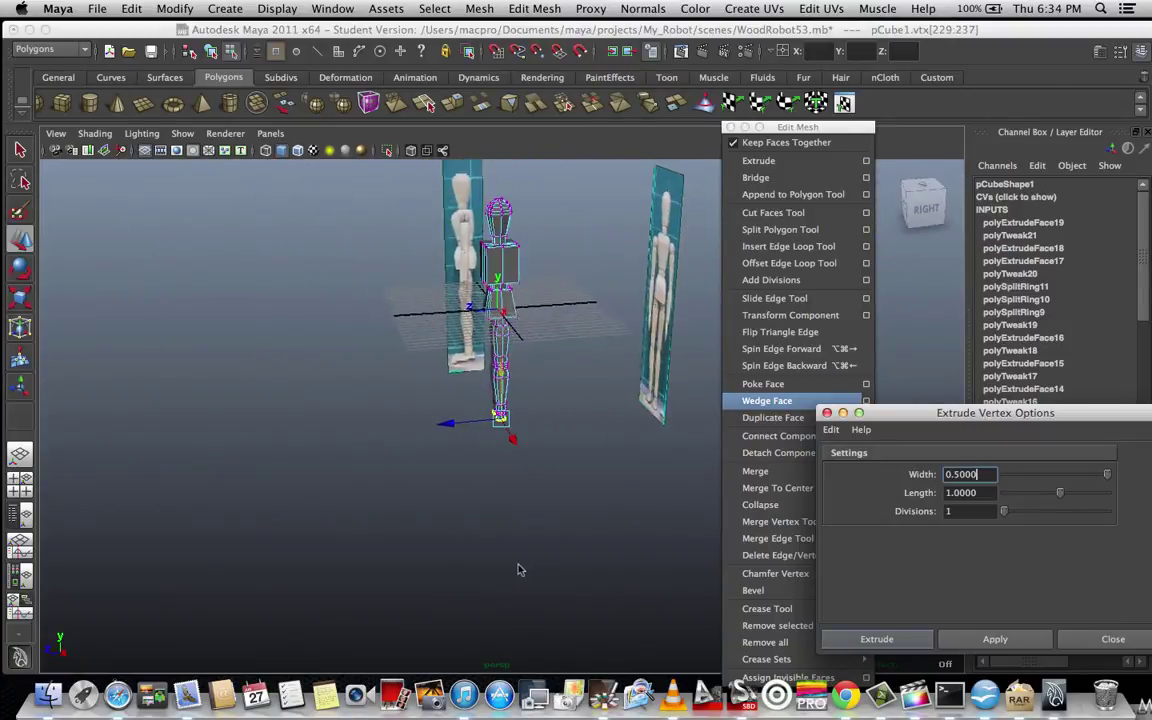
{"action": "scroll", "coordinate": [519, 569], "scroll_direction": "up", "scroll_amount": 5}
{"action": "scroll", "coordinate": [519, 569], "scroll_direction": "down", "scroll_amount": 3}
{"action": "left_click_drag", "start_coordinate": [505, 510], "coordinate": [543, 509], "text": "alt"}
{"action": "scroll", "coordinate": [499, 475], "scroll_direction": "up", "scroll_amount": 8}
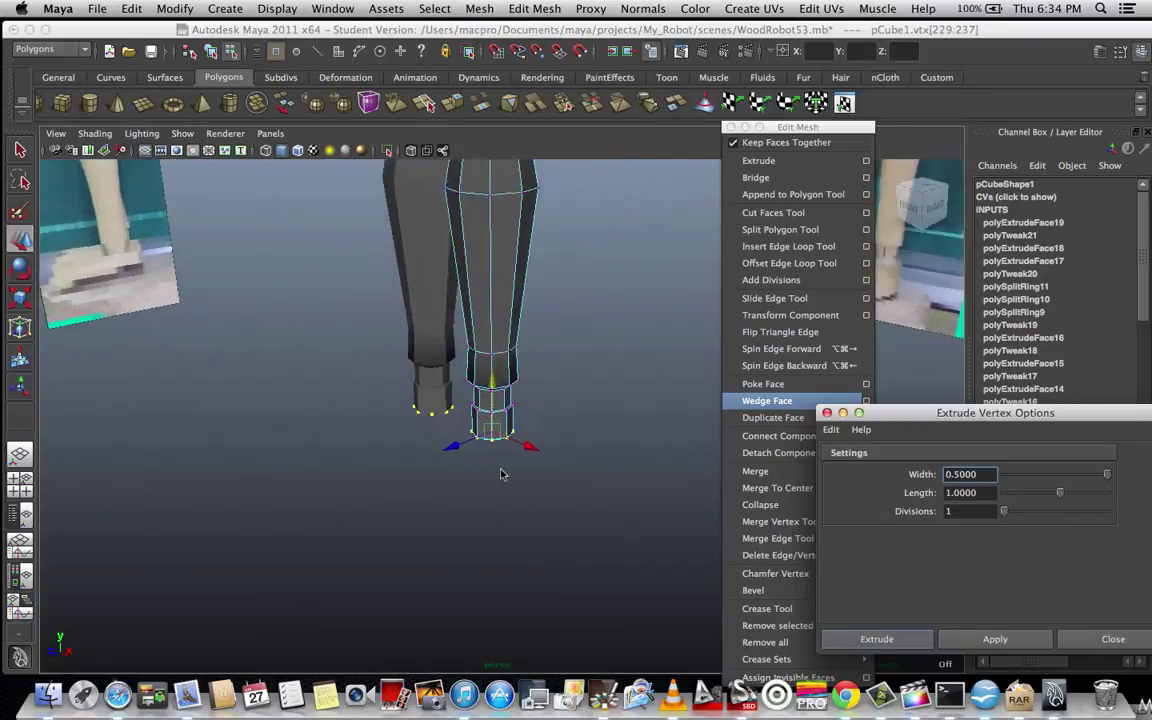
- Switch the mannequin mesh to face selection, with the front of the foot block in close view
{"action": "scroll", "coordinate": [501, 474], "scroll_direction": "up", "scroll_amount": 8}
{"action": "mouse_move", "coordinate": [499, 481]}
{"action": "left_mouse_down", "text": "alt"}
{"action": "mouse_move", "coordinate": [571, 483]}
{"action": "mouse_move", "coordinate": [557, 506]}
{"action": "mouse_move", "coordinate": [503, 476]}
{"action": "left_mouse_up", "text": "alt"}
{"action": "right_click_drag", "start_coordinate": [445, 420], "coordinate": [452, 440]}
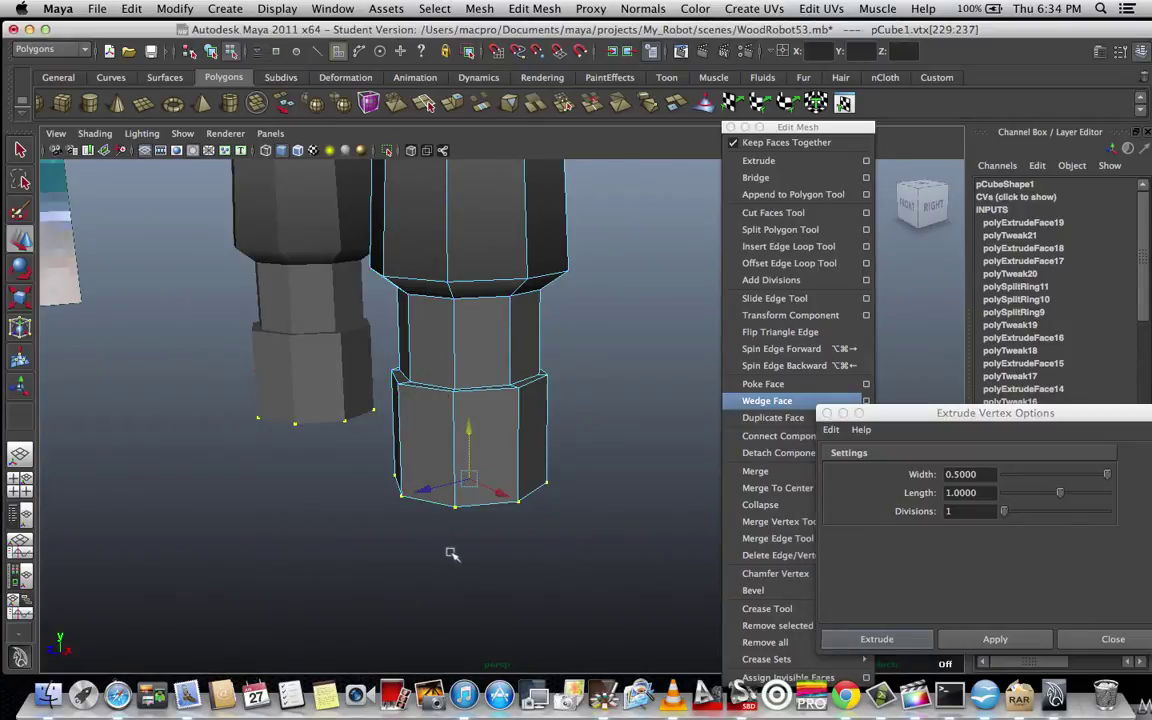
{"action": "left_click_drag", "start_coordinate": [452, 554], "coordinate": [427, 507], "text": "alt"}
- Try selecting only two front faces of the foot block and extruding them with 1 division
{"action": "left_click", "coordinate": [395, 452]}
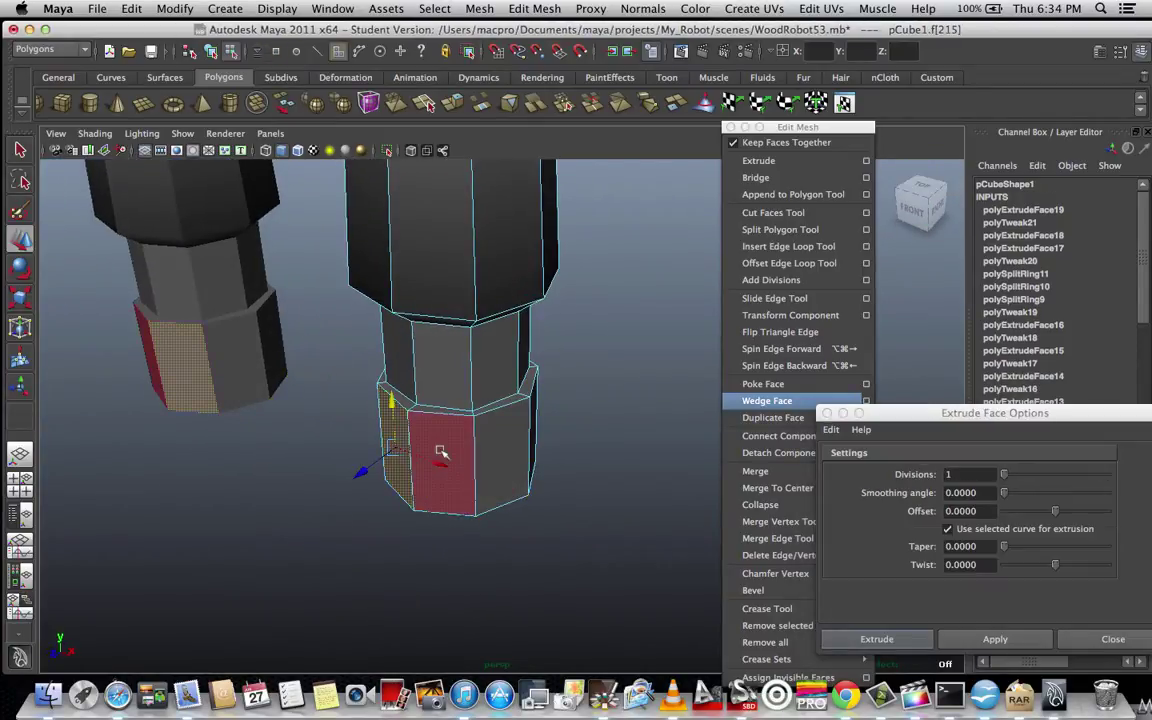
{"action": "left_click", "coordinate": [440, 452], "text": "shift"}
{"action": "left_click", "coordinate": [494, 453], "text": "shift"}
{"action": "left_click_drag", "start_coordinate": [530, 536], "coordinate": [432, 523], "text": "alt"}
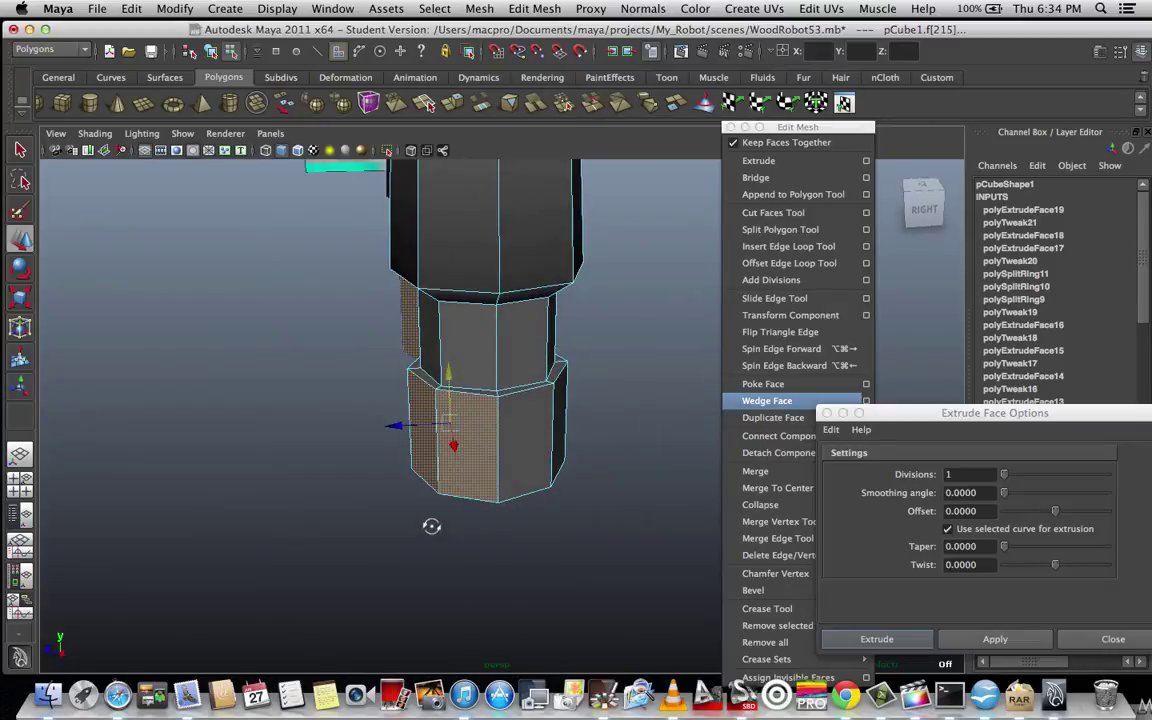
{"action": "left_click_drag", "start_coordinate": [917, 417], "coordinate": [781, 347]}
{"action": "left_click", "coordinate": [848, 555]}
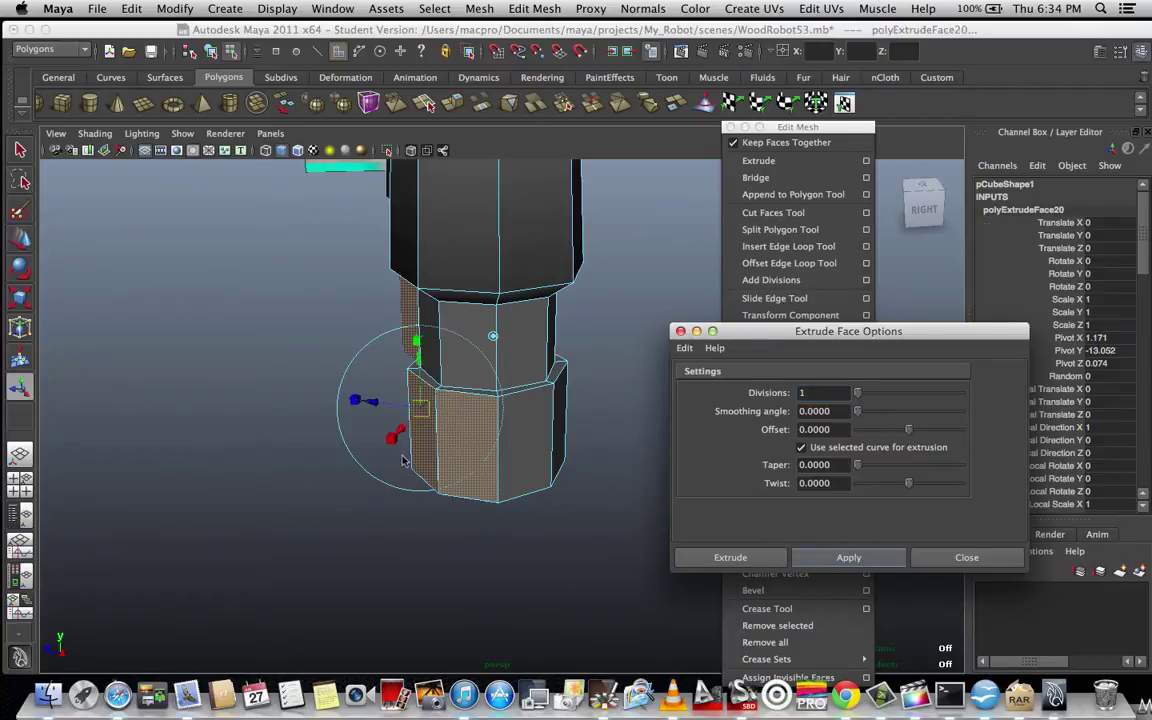
- Pull the two extruded faces forward along Z into a foot shape, then undo the move and the extrusion
{"action": "mouse_move", "coordinate": [397, 468]}
{"action": "left_mouse_down", "text": "alt"}
{"action": "mouse_move", "coordinate": [499, 521]}
{"action": "mouse_move", "coordinate": [406, 489]}
{"action": "left_mouse_up", "text": "alt"}
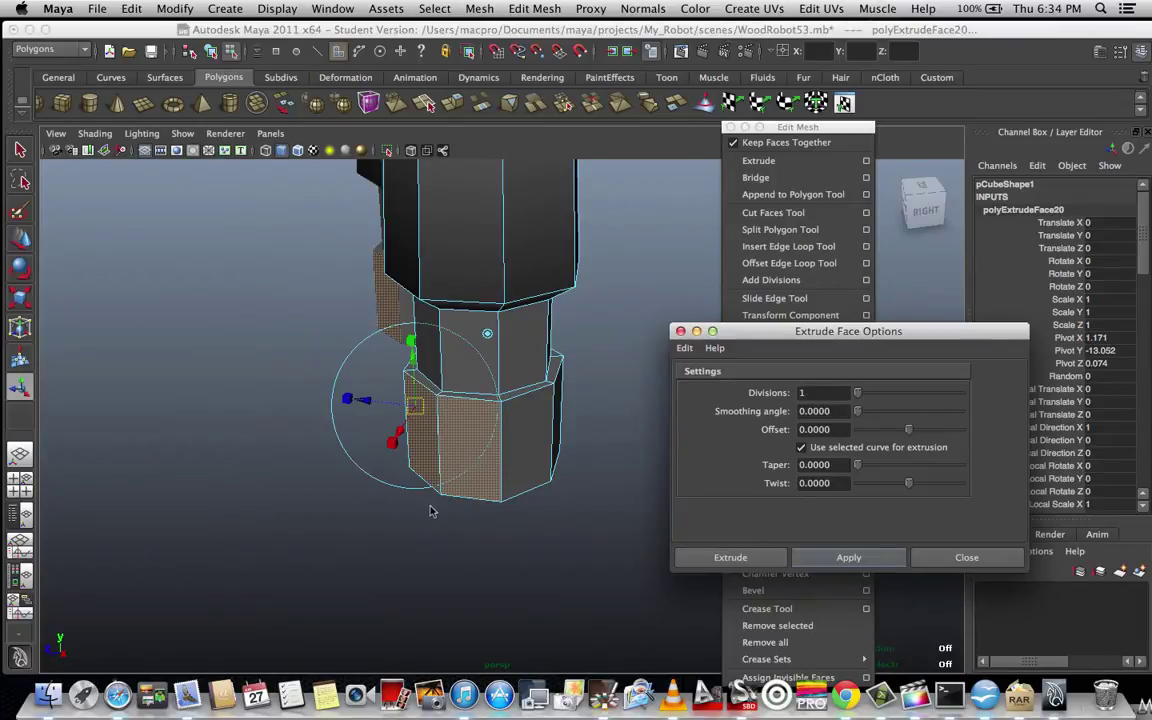
{"action": "key", "text": "w"}
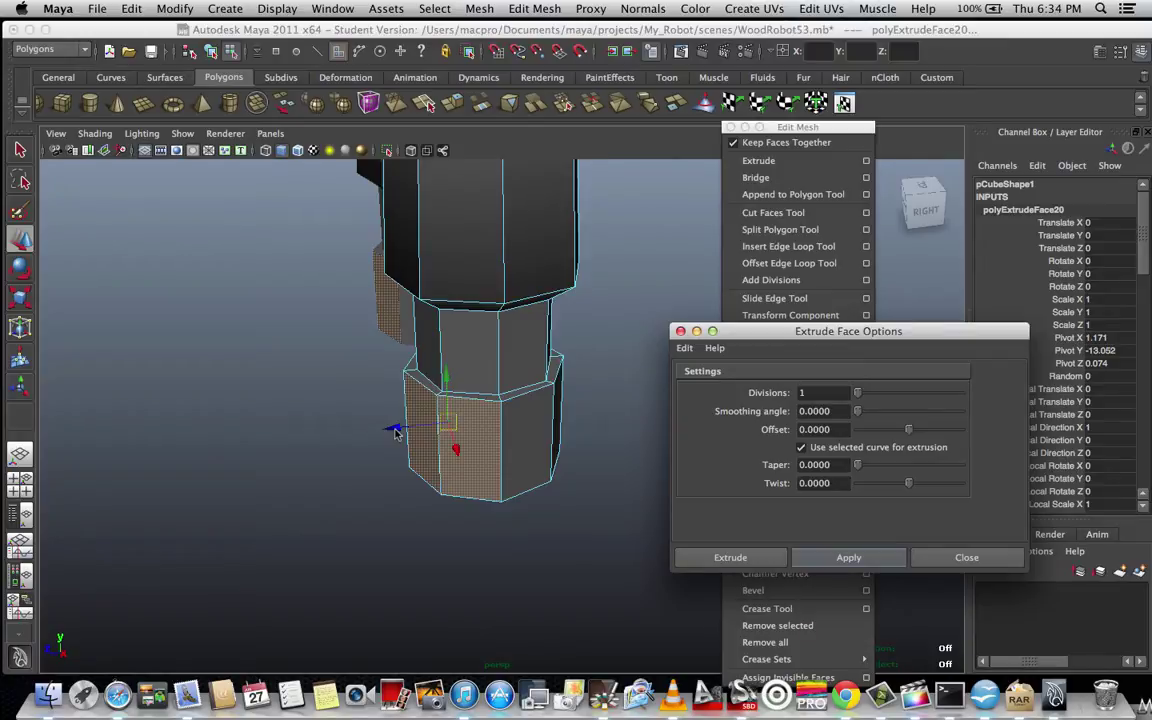
{"action": "left_click_drag", "start_coordinate": [395, 432], "coordinate": [129, 445]}
{"action": "scroll", "coordinate": [231, 482], "scroll_direction": "down", "scroll_amount": 5}
{"action": "scroll", "coordinate": [231, 482], "scroll_direction": "down", "scroll_amount": 4}
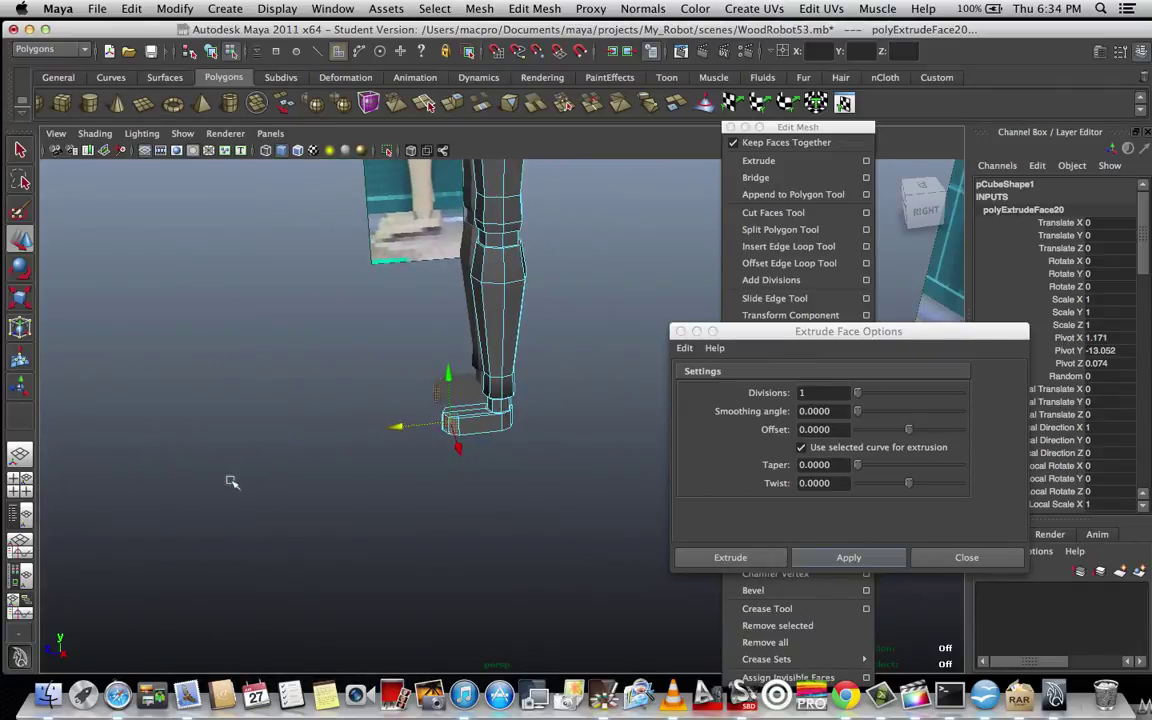
{"action": "scroll", "coordinate": [257, 482], "scroll_direction": "up", "scroll_amount": 8}
{"action": "left_click_drag", "start_coordinate": [269, 482], "coordinate": [530, 526], "text": "alt"}
{"action": "key", "text": "z"}
{"action": "key", "text": "z"}
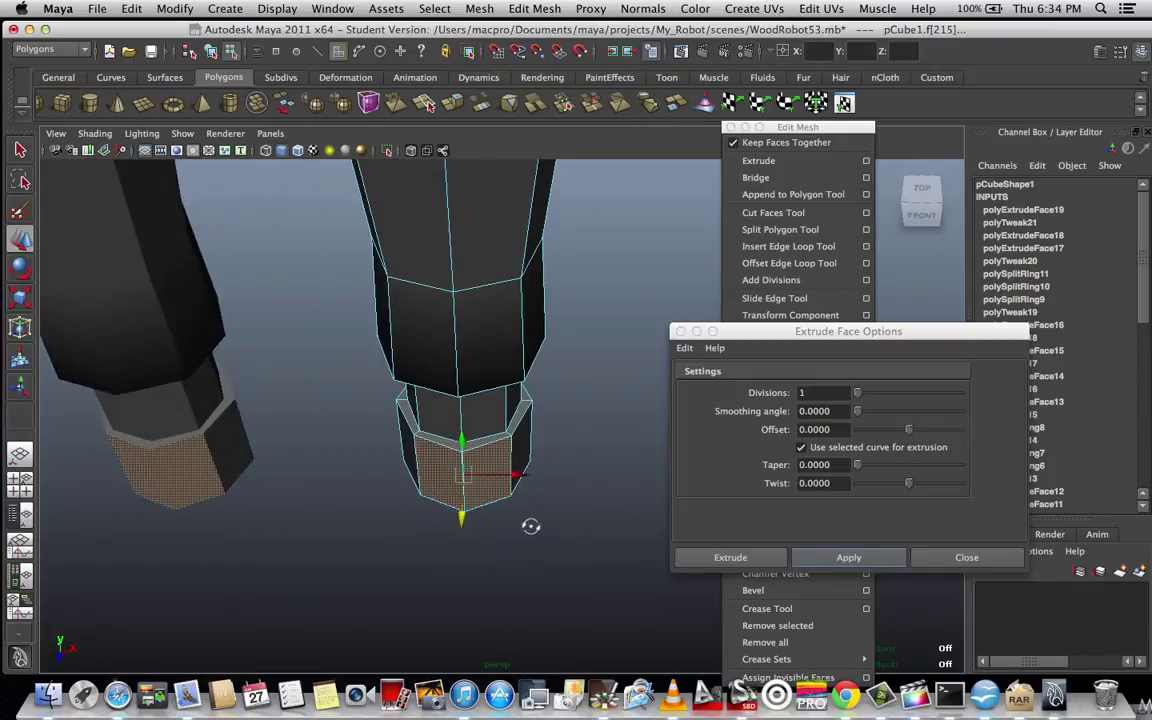
- Select the three front faces of the foot block and extrude them with 1 division and zero offset
{"action": "left_click", "coordinate": [409, 449]}
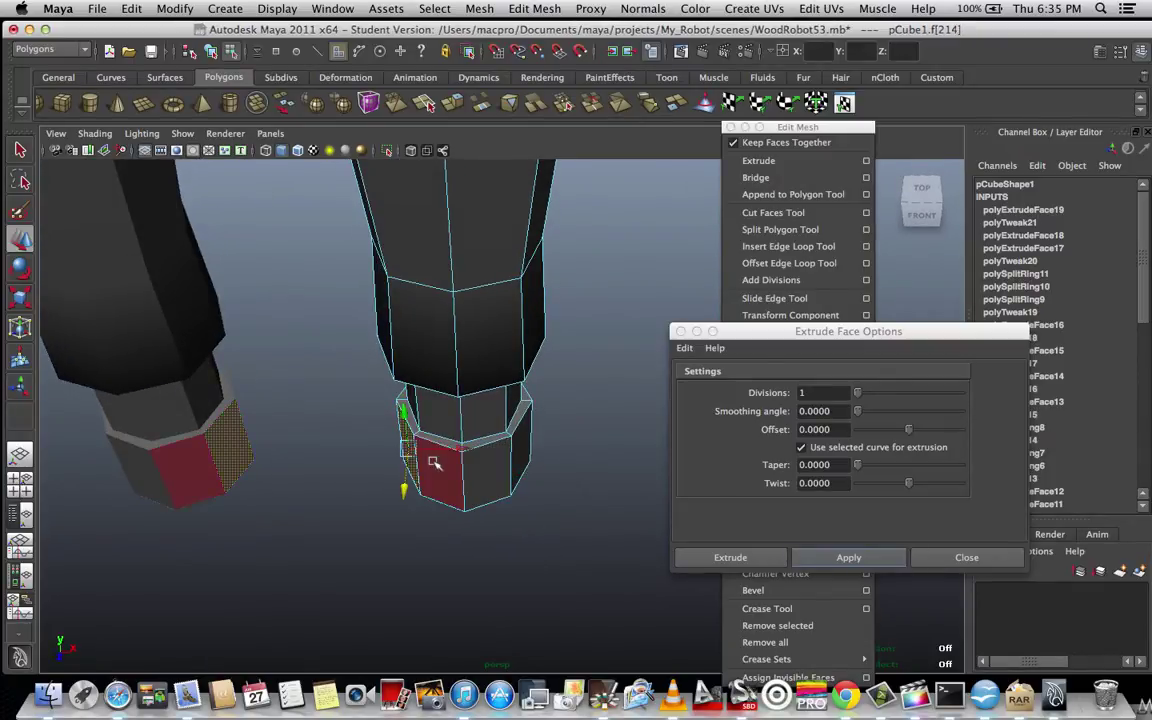
{"action": "left_click", "coordinate": [433, 462], "text": "shift"}
{"action": "left_click", "coordinate": [473, 464], "text": "shift"}
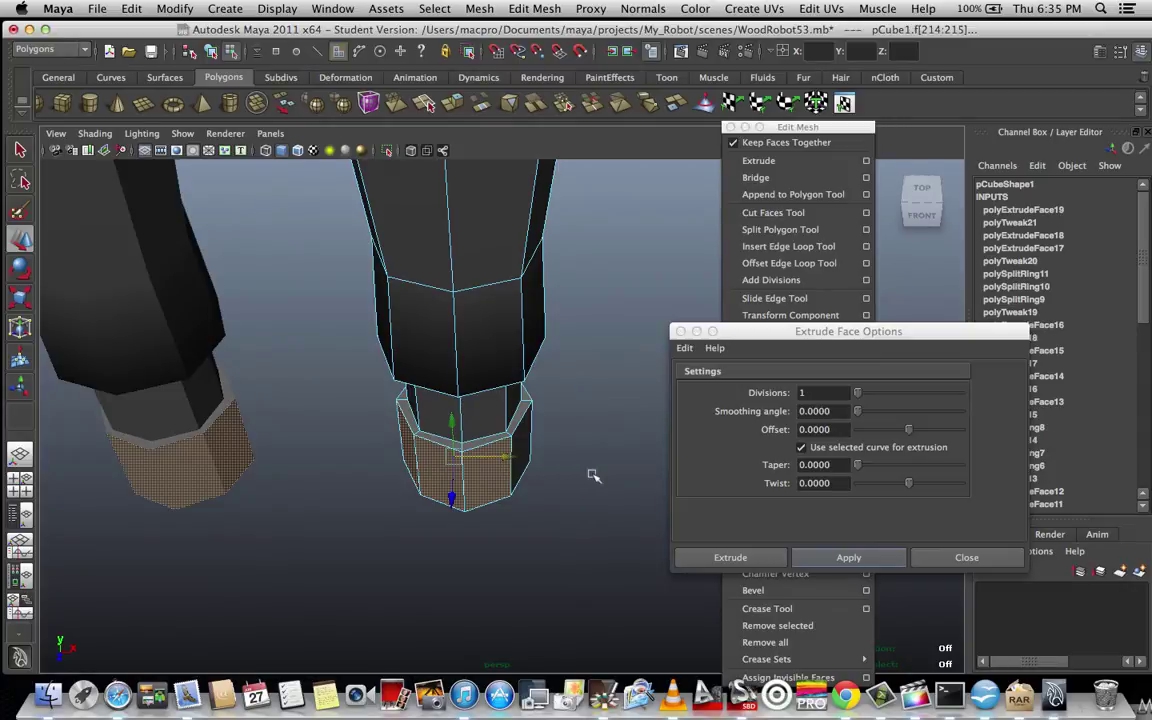
{"action": "left_click_drag", "start_coordinate": [593, 476], "coordinate": [427, 518], "text": "alt"}
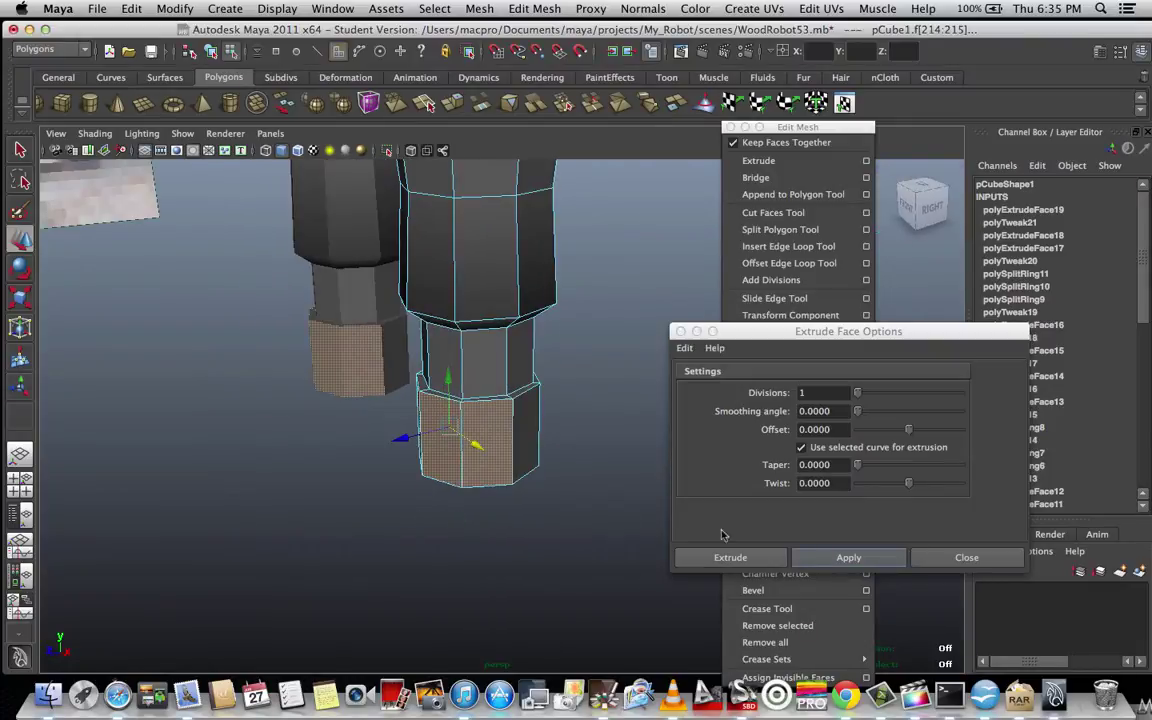
{"action": "left_click", "coordinate": [815, 559]}
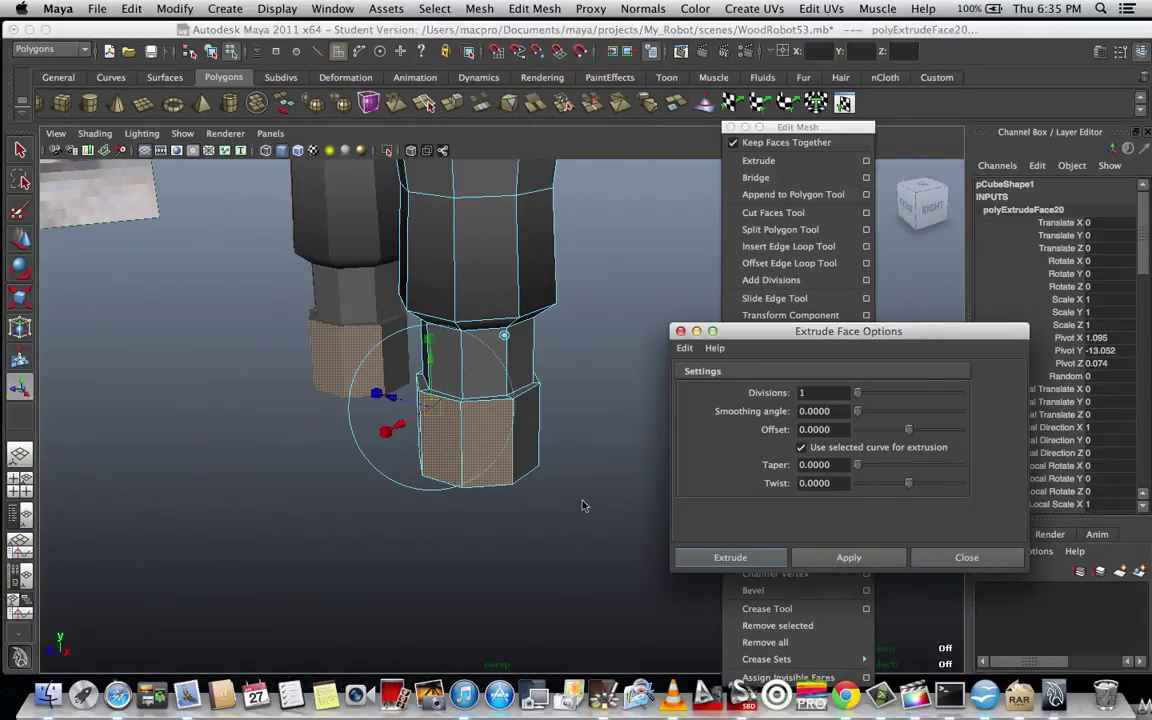
- Move the extruded front faces forward along Z to form a long foot block, keeping those faces selected
{"action": "key", "text": "w"}
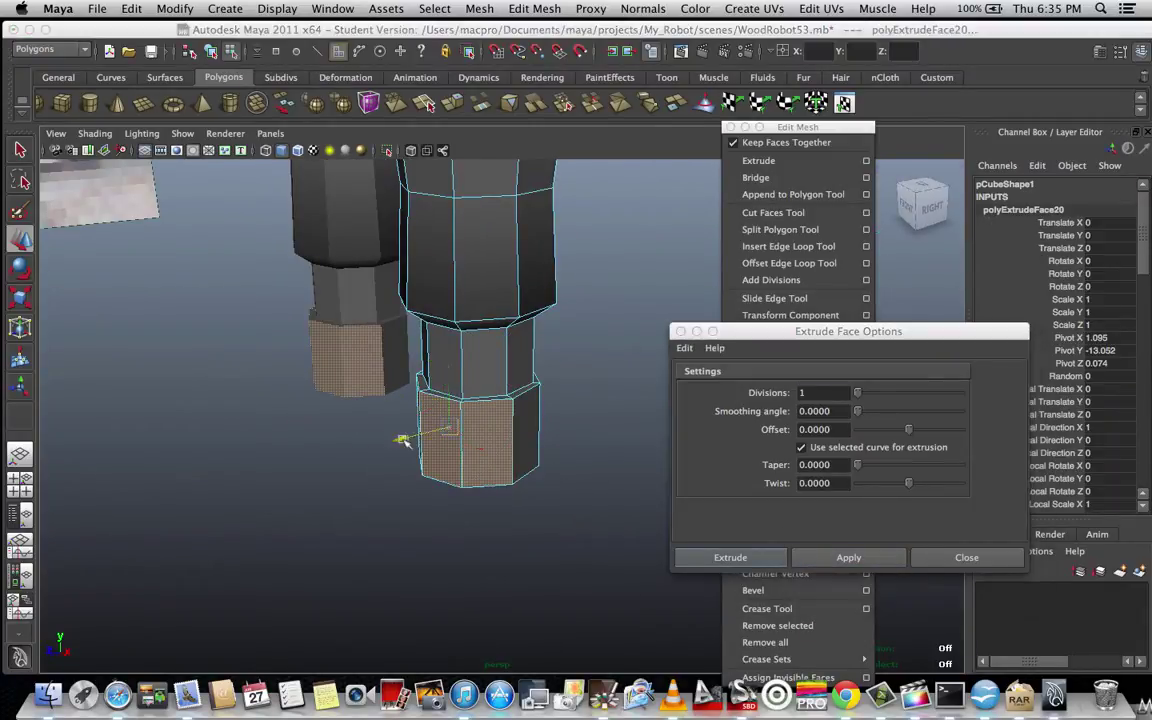
{"action": "left_click_drag", "start_coordinate": [400, 441], "coordinate": [437, 561]}
{"action": "scroll", "coordinate": [437, 561], "scroll_direction": "down", "scroll_amount": 3}
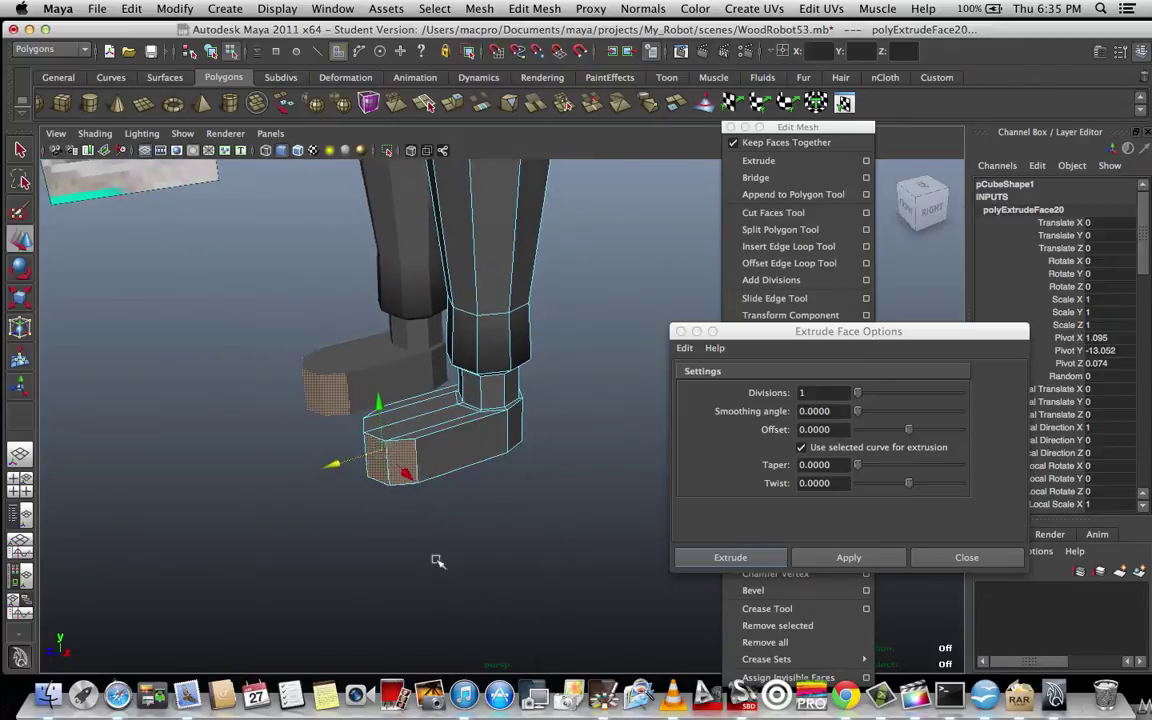
{"action": "scroll", "coordinate": [446, 560], "scroll_direction": "up", "scroll_amount": 8}
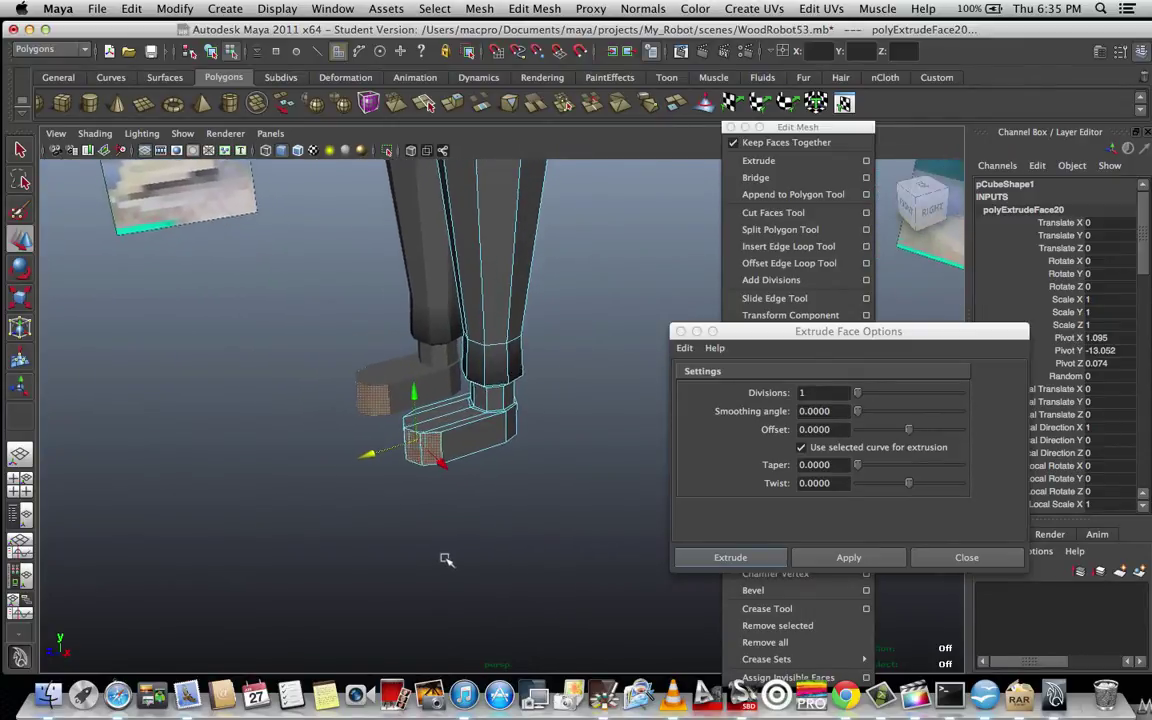
{"action": "left_click", "coordinate": [478, 584]}
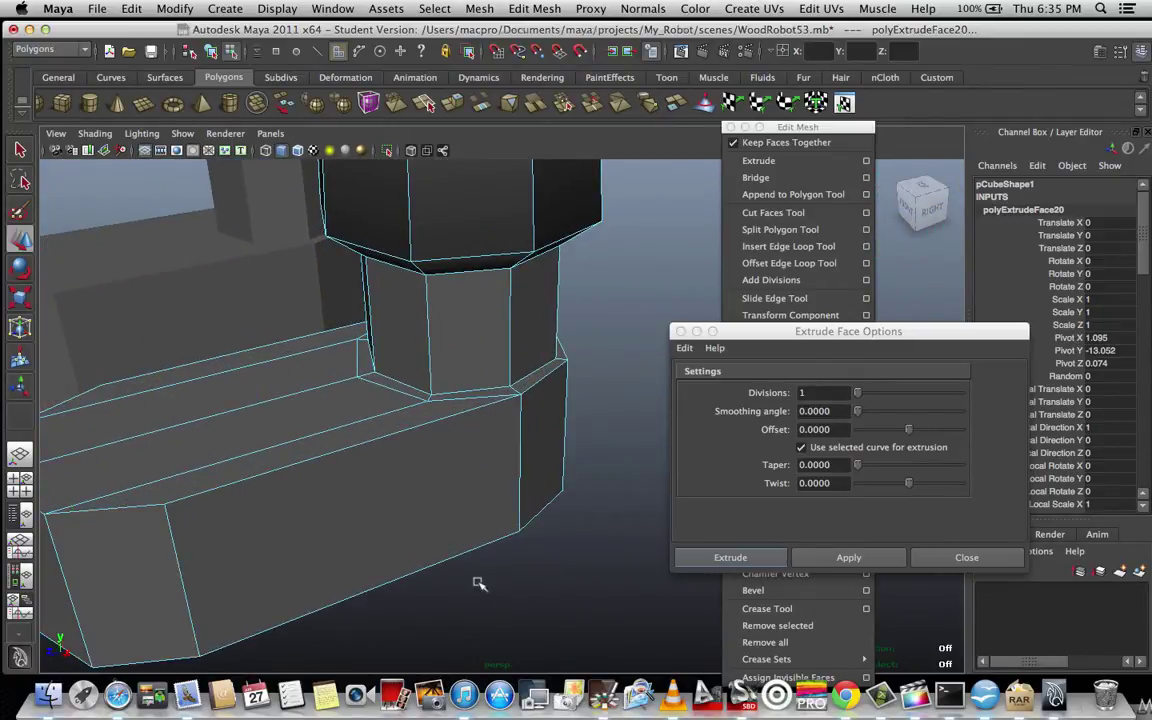
{"action": "left_click_drag", "start_coordinate": [478, 584], "coordinate": [411, 553], "text": "alt"}
{"action": "scroll", "coordinate": [496, 589], "scroll_direction": "down", "scroll_amount": 3}
{"action": "key", "text": "z"}
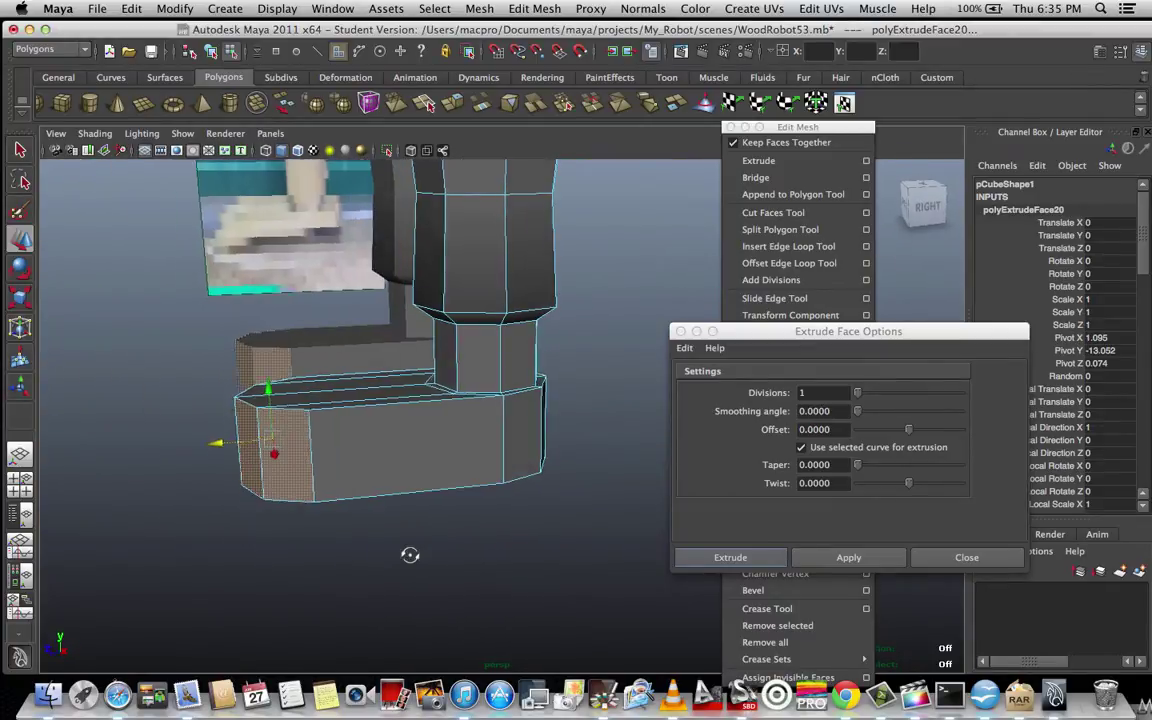
- In the side view, move the selected front faces further forward to near the tip of the foot in the reference photo
{"action": "key", "text": "space"}
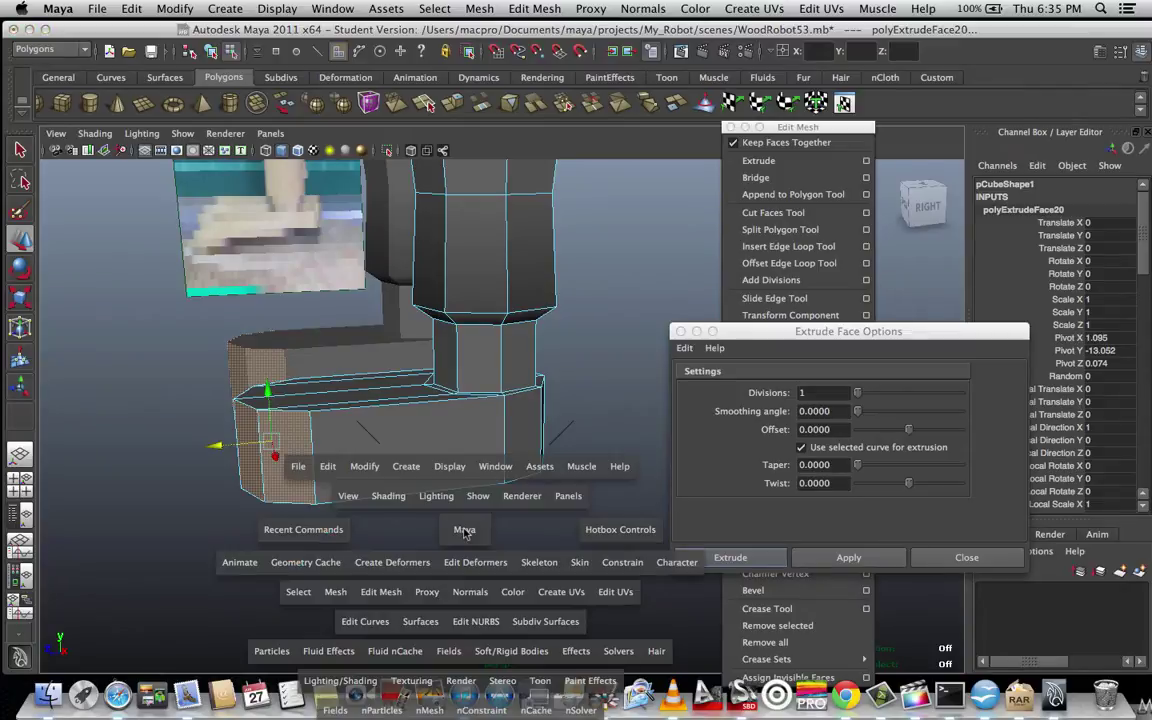
{"action": "left_click_drag", "start_coordinate": [464, 533], "coordinate": [540, 535]}
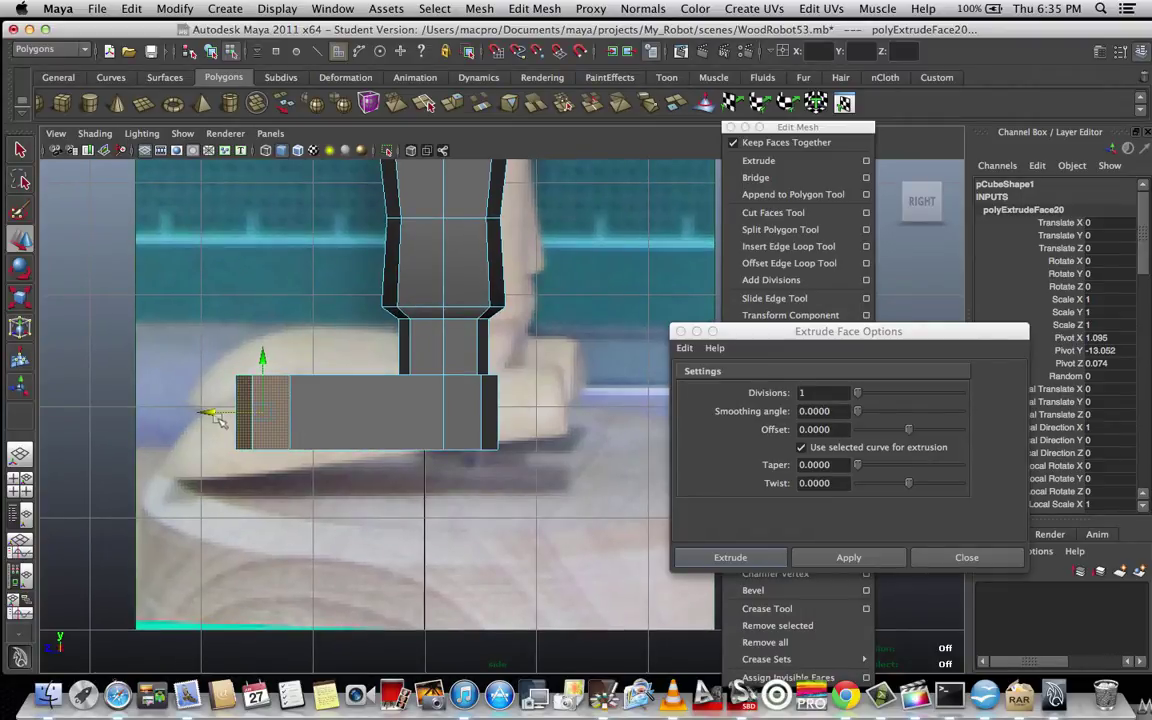
{"action": "left_click_drag", "start_coordinate": [209, 414], "coordinate": [141, 411]}
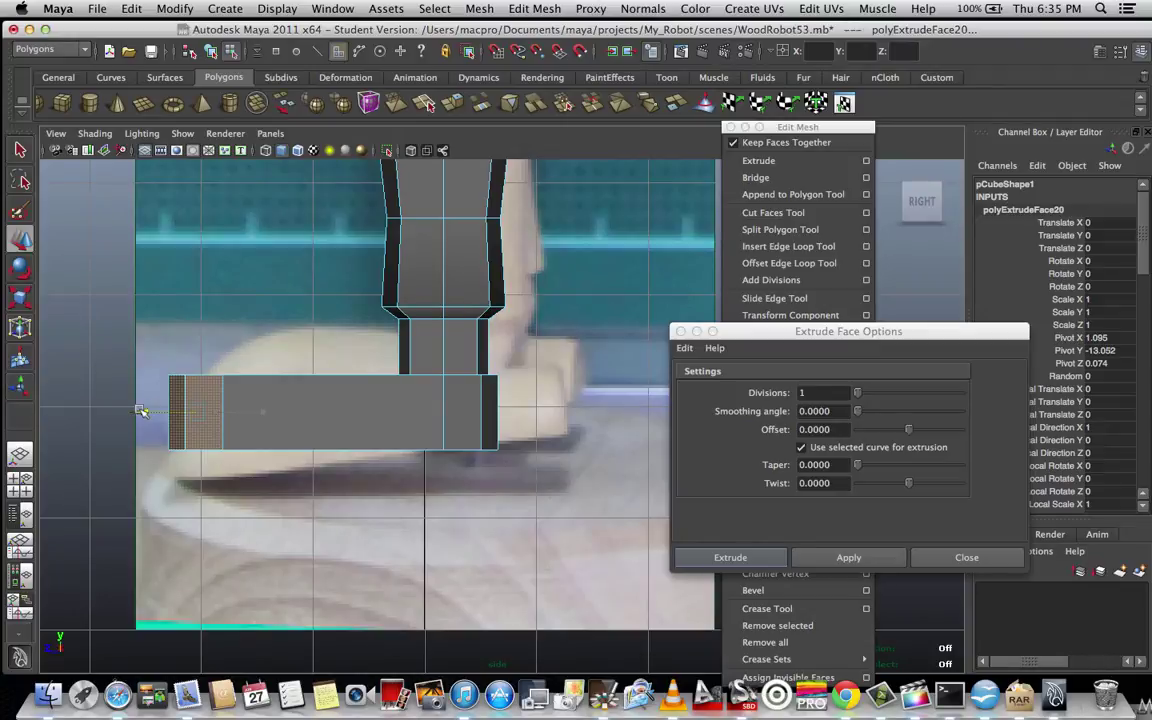
{"action": "scroll", "coordinate": [267, 422], "scroll_direction": "down", "scroll_amount": 6}
{"action": "scroll", "coordinate": [309, 411], "scroll_direction": "up", "scroll_amount": 4}
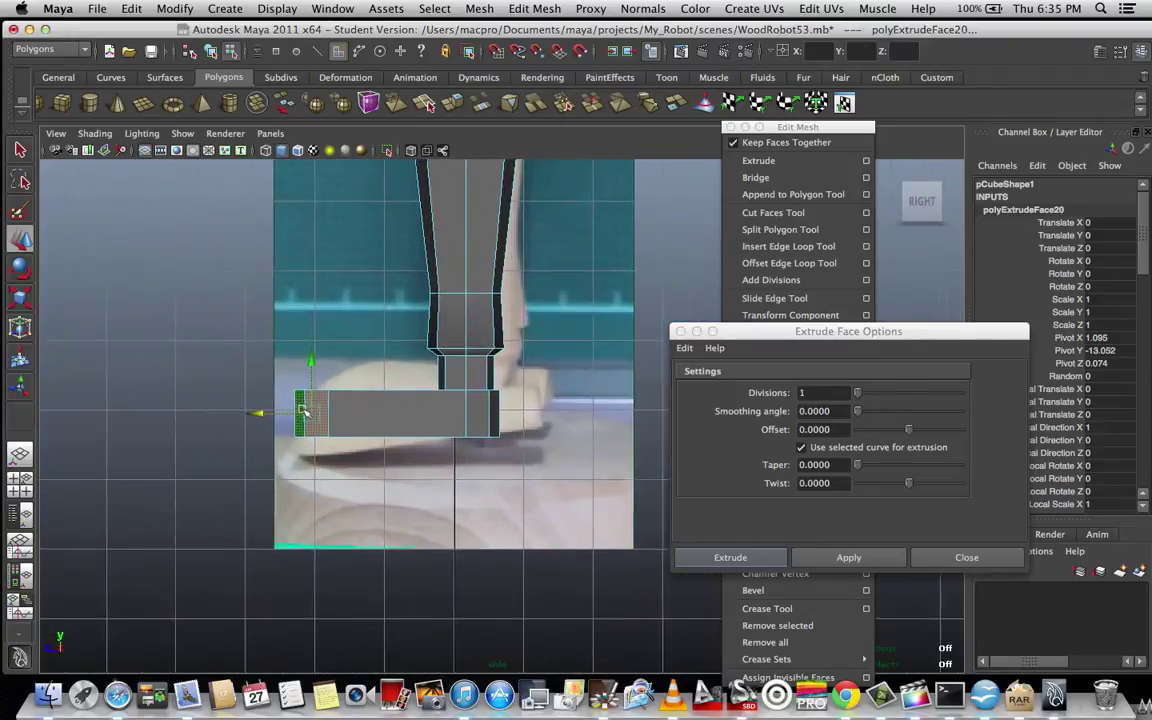
{"action": "scroll", "coordinate": [305, 411], "scroll_direction": "up", "scroll_amount": 2}
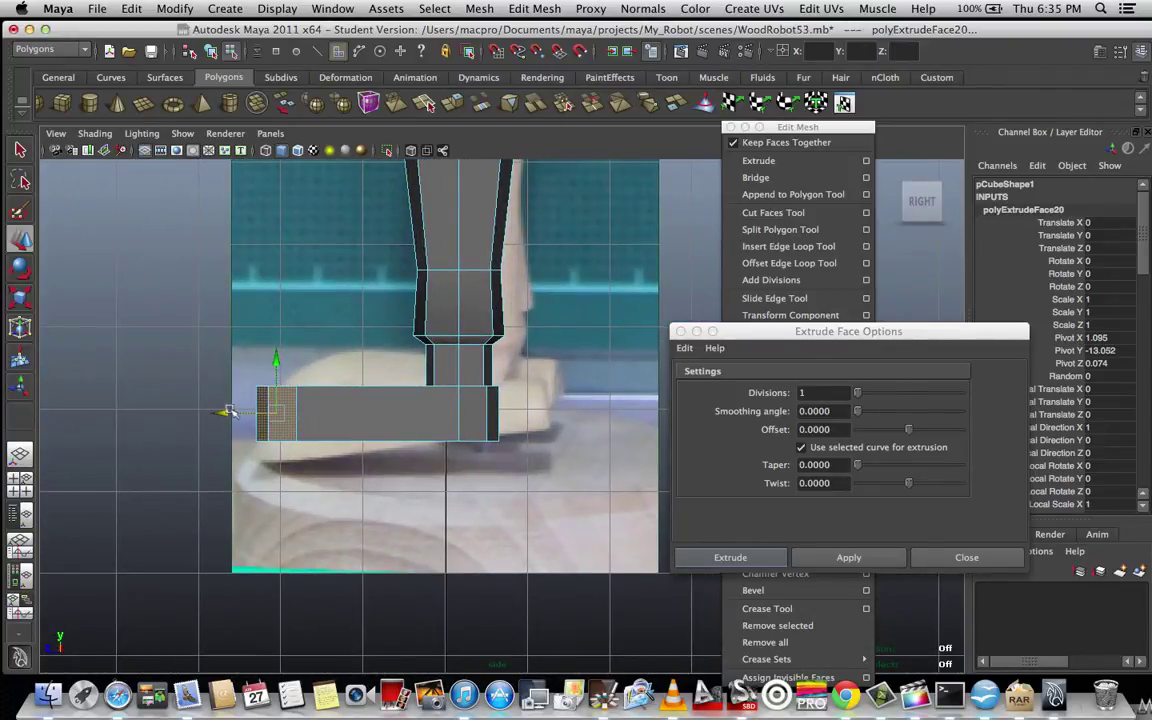
{"action": "left_click_drag", "start_coordinate": [229, 411], "coordinate": [223, 413]}
{"action": "scroll", "coordinate": [312, 421], "scroll_direction": "up", "scroll_amount": 1}
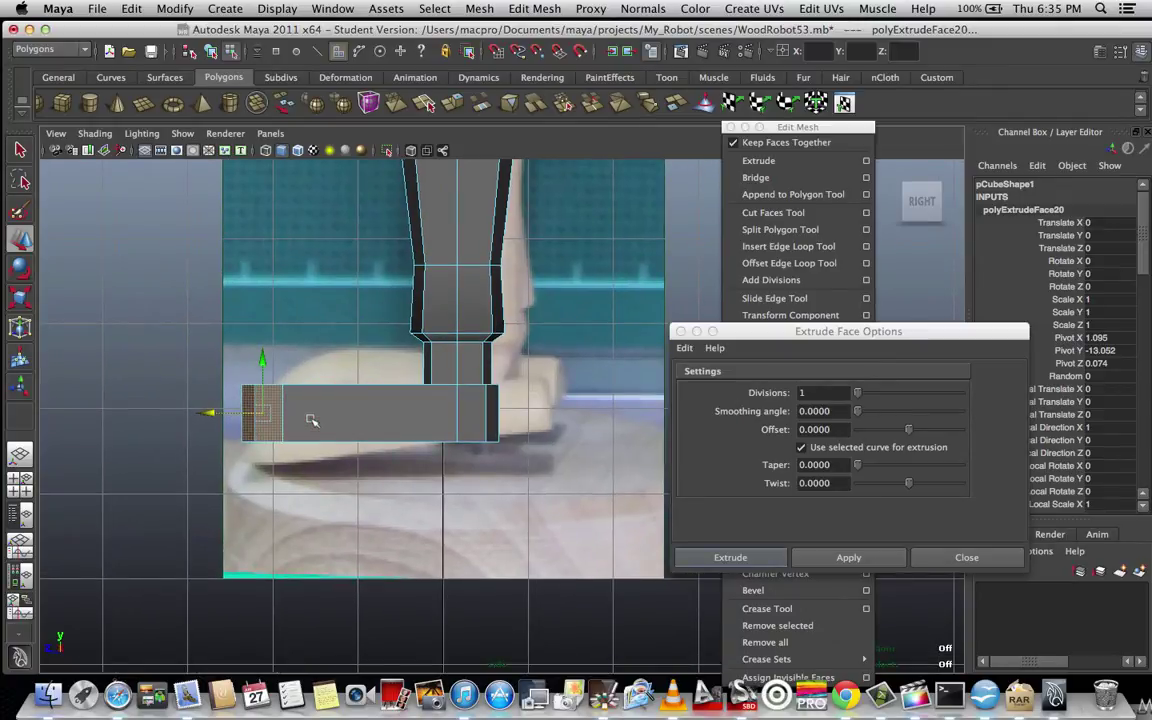
- Compare the length and height of the extended foot block with the reference foot in the side view at several zoom levels
{"action": "scroll", "coordinate": [312, 421], "scroll_direction": "up", "scroll_amount": 1}
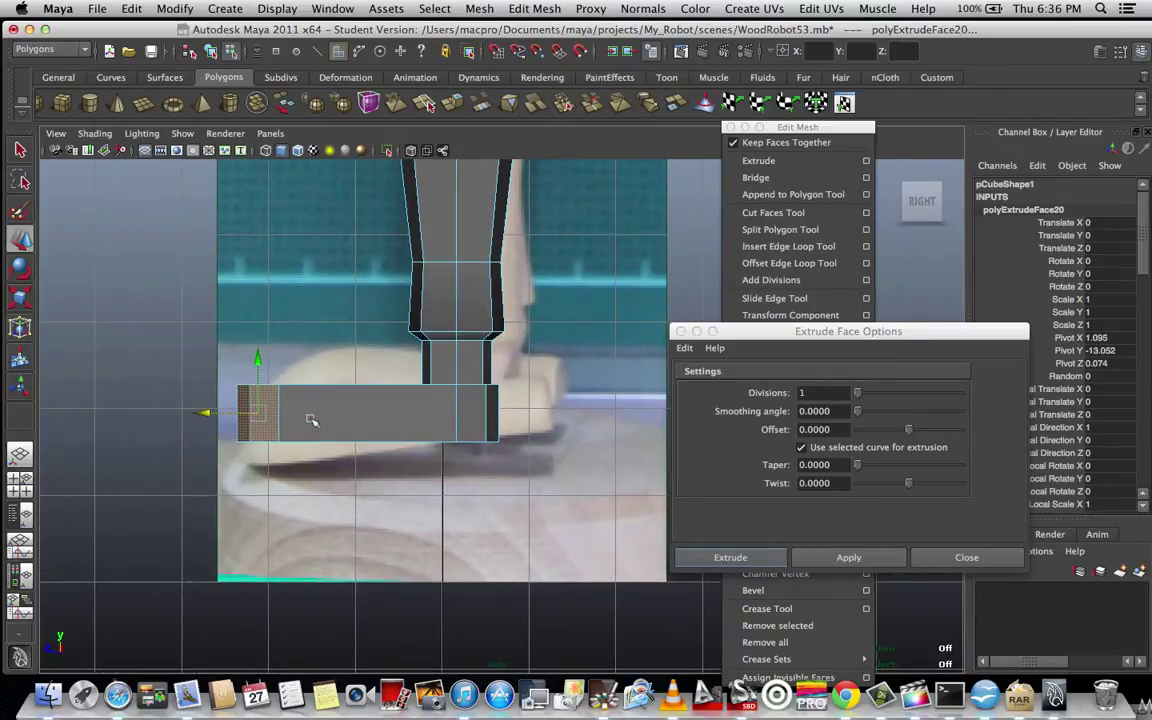
{"action": "scroll", "coordinate": [312, 421], "scroll_direction": "down", "scroll_amount": 3}
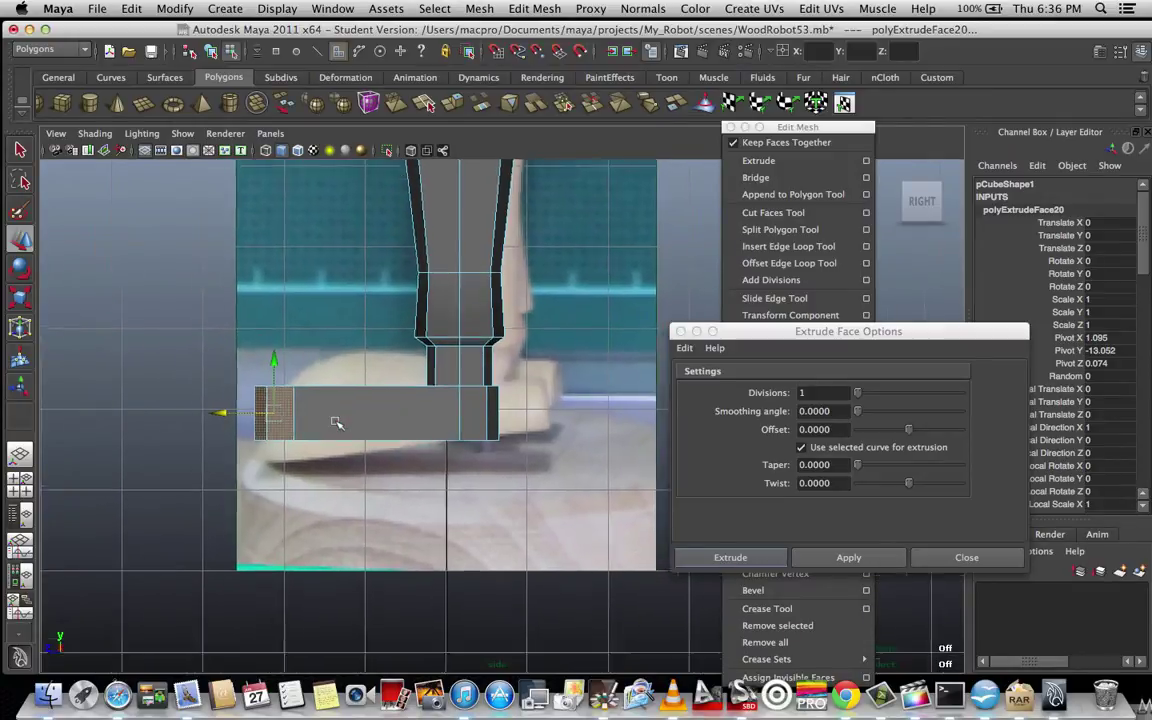
{"action": "scroll", "coordinate": [336, 422], "scroll_direction": "up", "scroll_amount": 2}
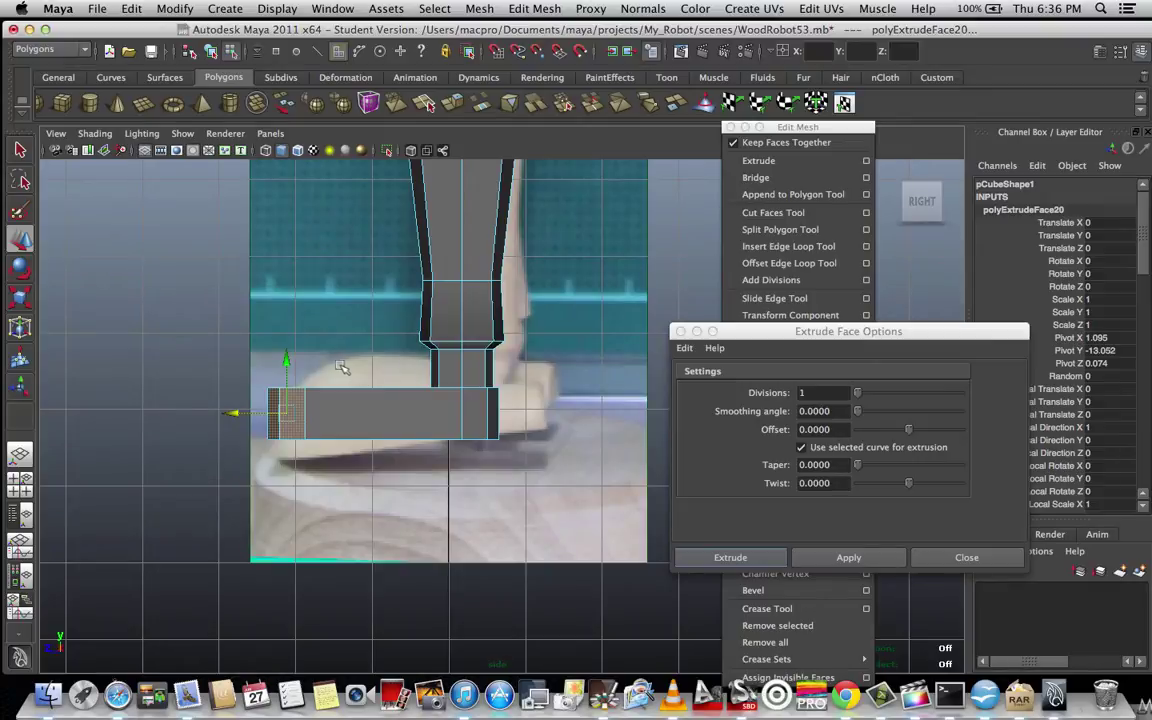
{"action": "left_click", "coordinate": [346, 396]}
{"action": "scroll", "coordinate": [346, 396], "scroll_direction": "up", "scroll_amount": 1}
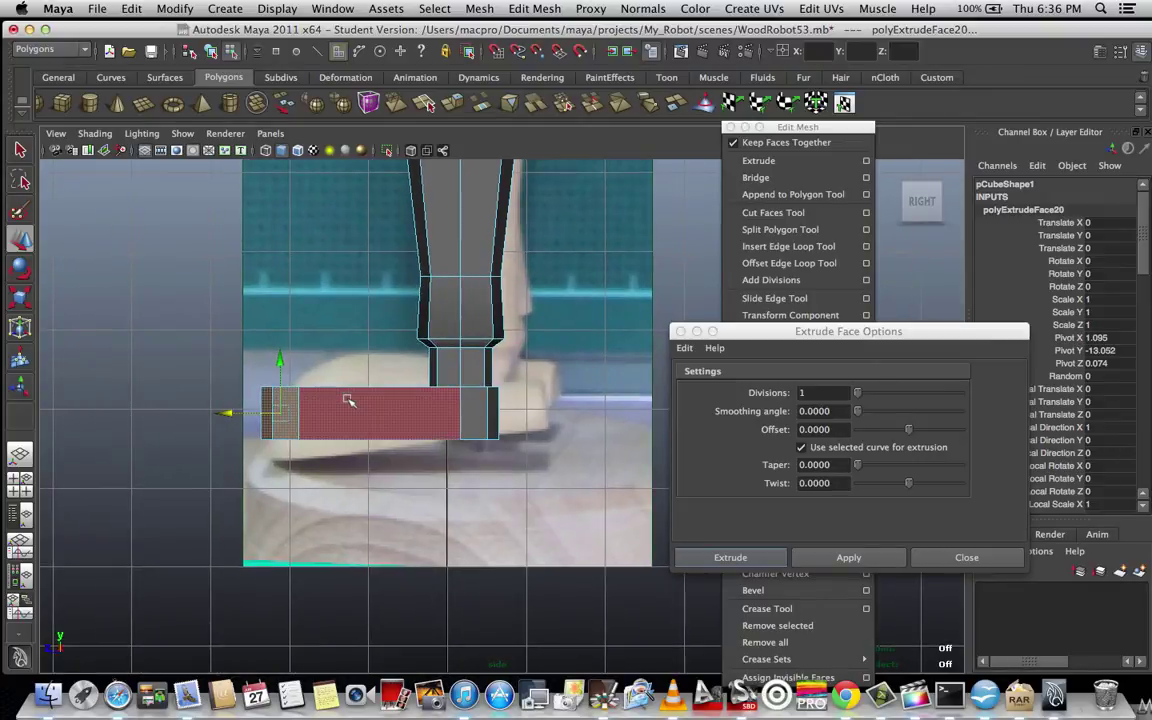
{"action": "scroll", "coordinate": [348, 400], "scroll_direction": "up", "scroll_amount": 1}
{"action": "scroll", "coordinate": [348, 412], "scroll_direction": "up", "scroll_amount": 2}
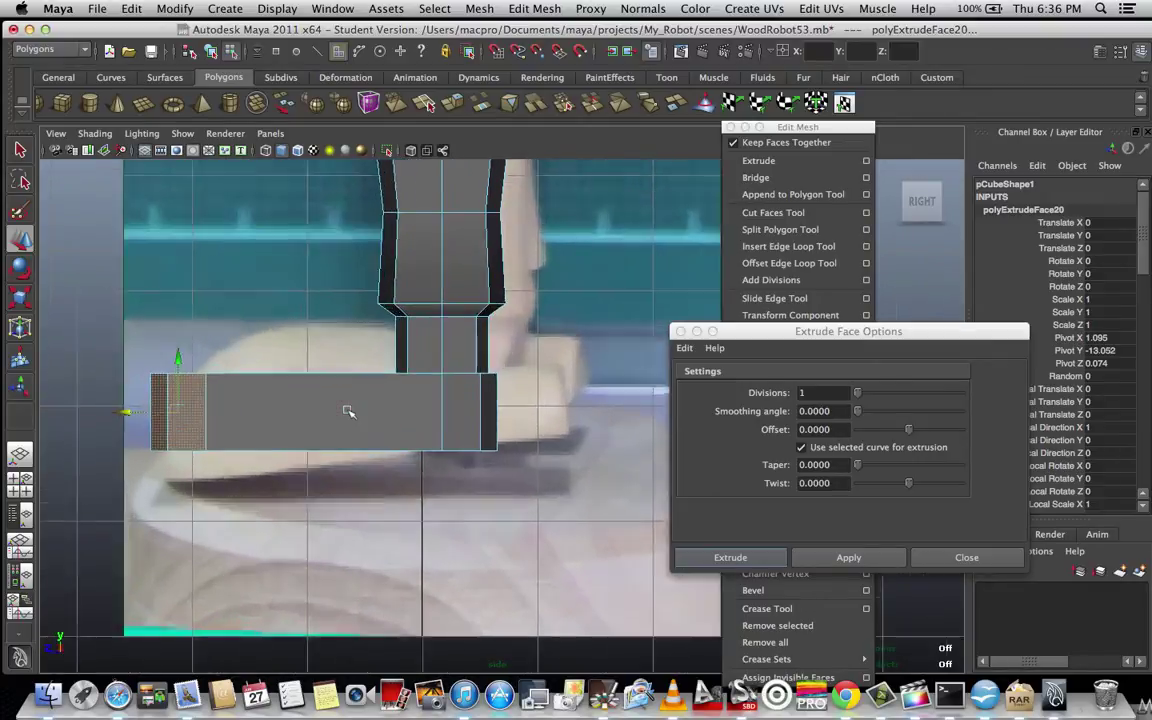
{"action": "scroll", "coordinate": [348, 412], "scroll_direction": "up", "scroll_amount": 2}
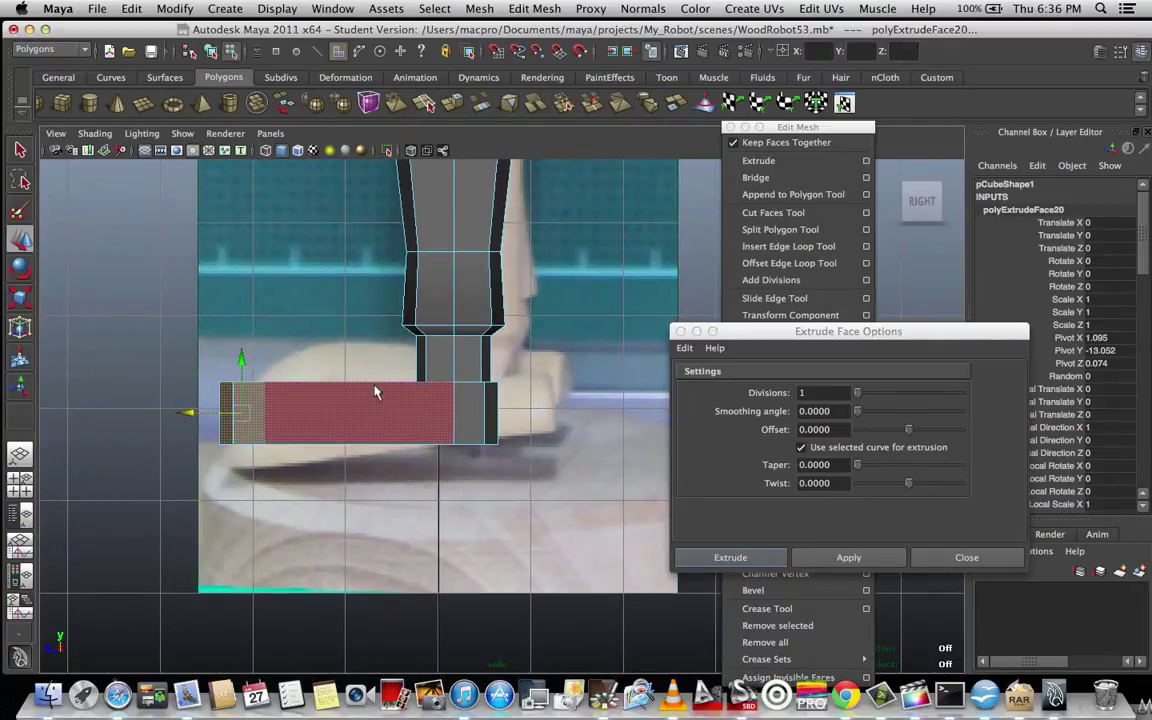
- Rearrange the floating Edit Mesh and Extrude Face Options windows so that both leave the foot block clear in the side view
{"action": "key", "text": "q"}
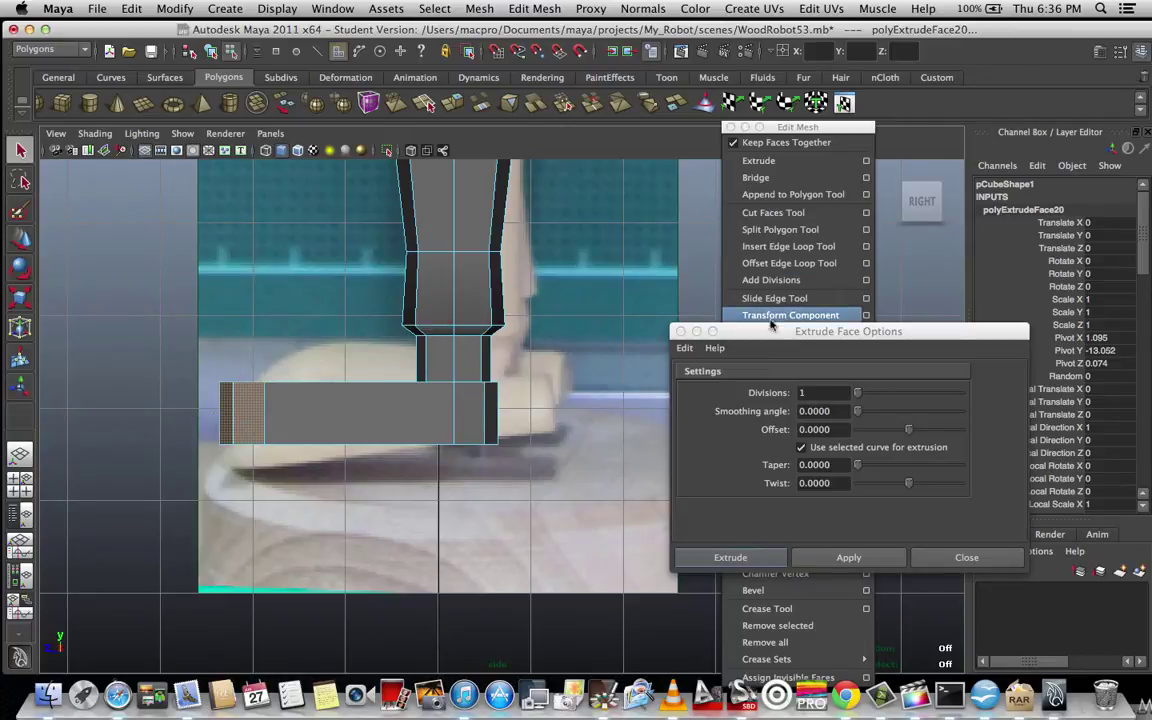
{"action": "left_click_drag", "start_coordinate": [772, 330], "coordinate": [804, 407]}
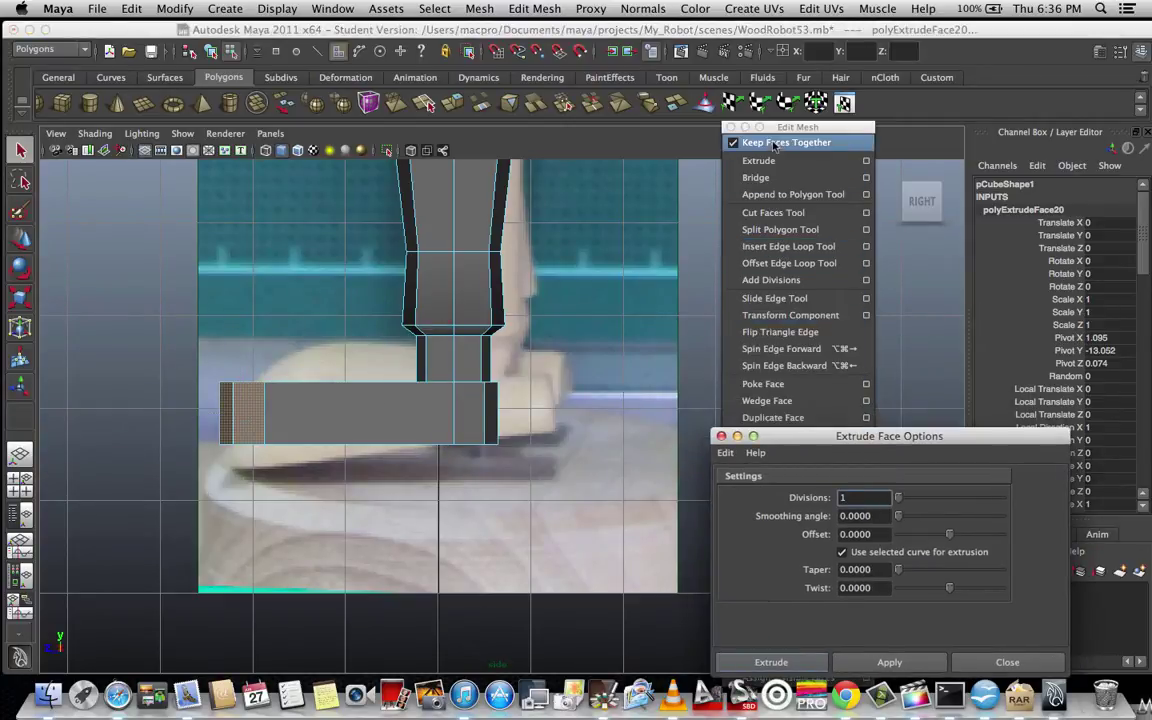
{"action": "left_click_drag", "start_coordinate": [809, 127], "coordinate": [703, 130]}
{"action": "left_click_drag", "start_coordinate": [820, 439], "coordinate": [1006, 334]}
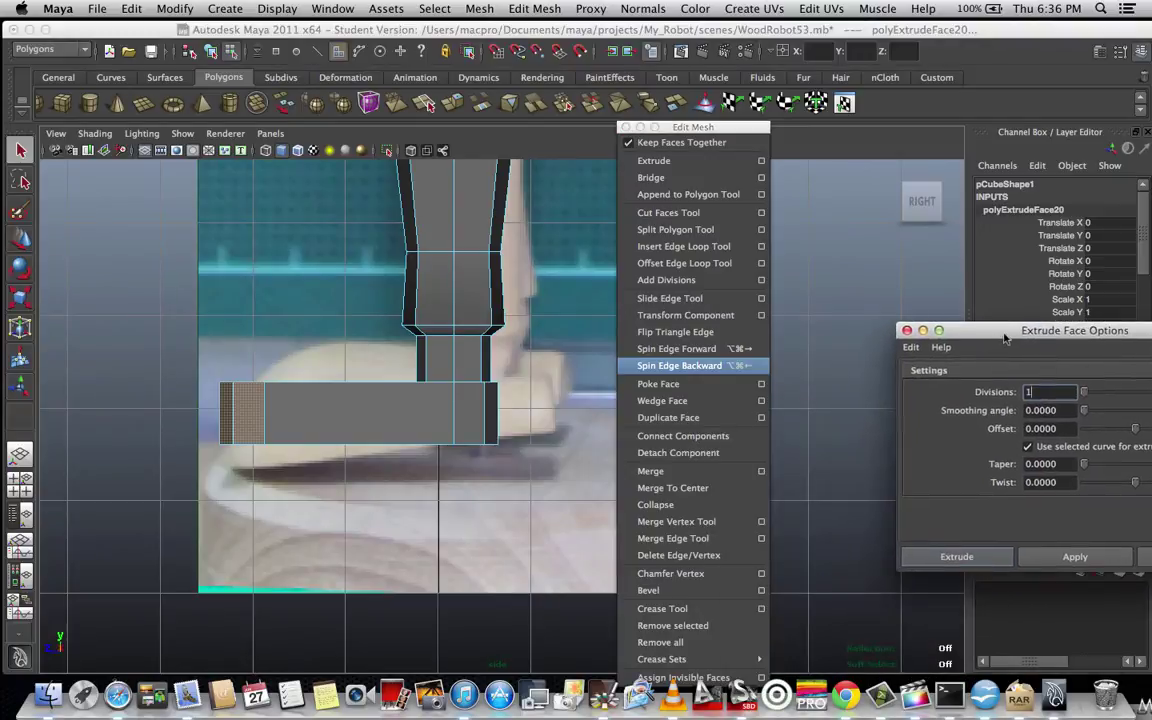
{"action": "left_click_drag", "start_coordinate": [672, 128], "coordinate": [790, 122]}
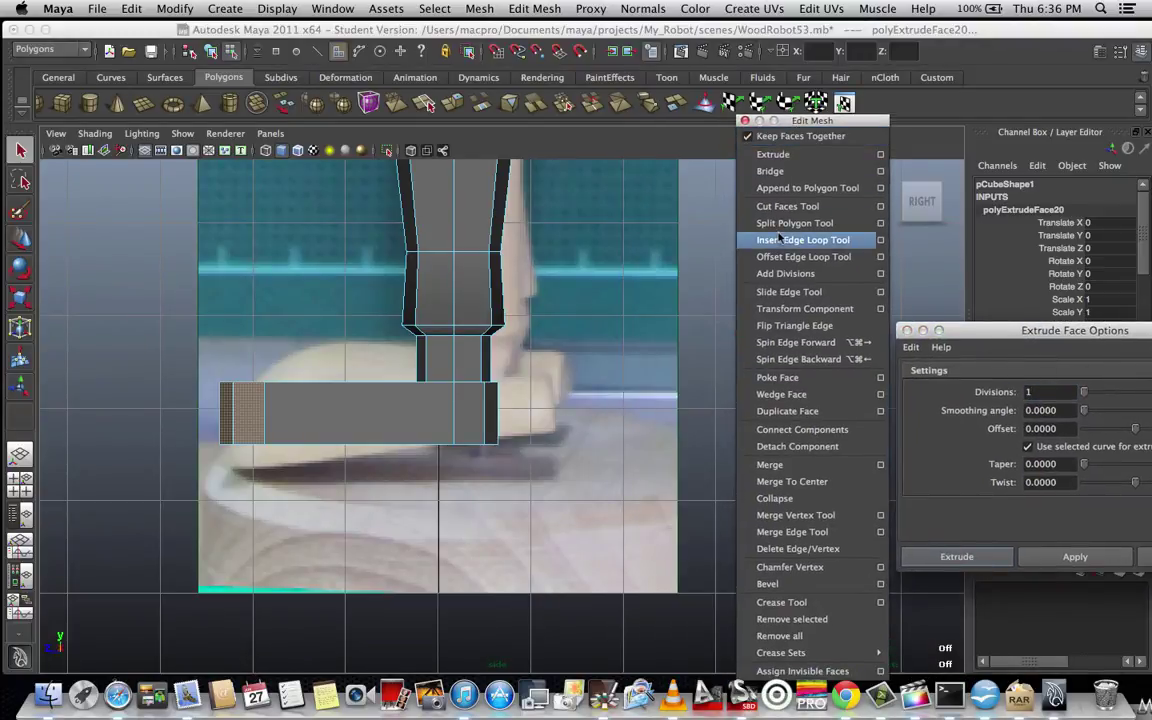
- Insert two horizontal edge loops around the foot block, one near its middle height and one in its lower third
{"action": "left_click", "coordinate": [790, 257]}
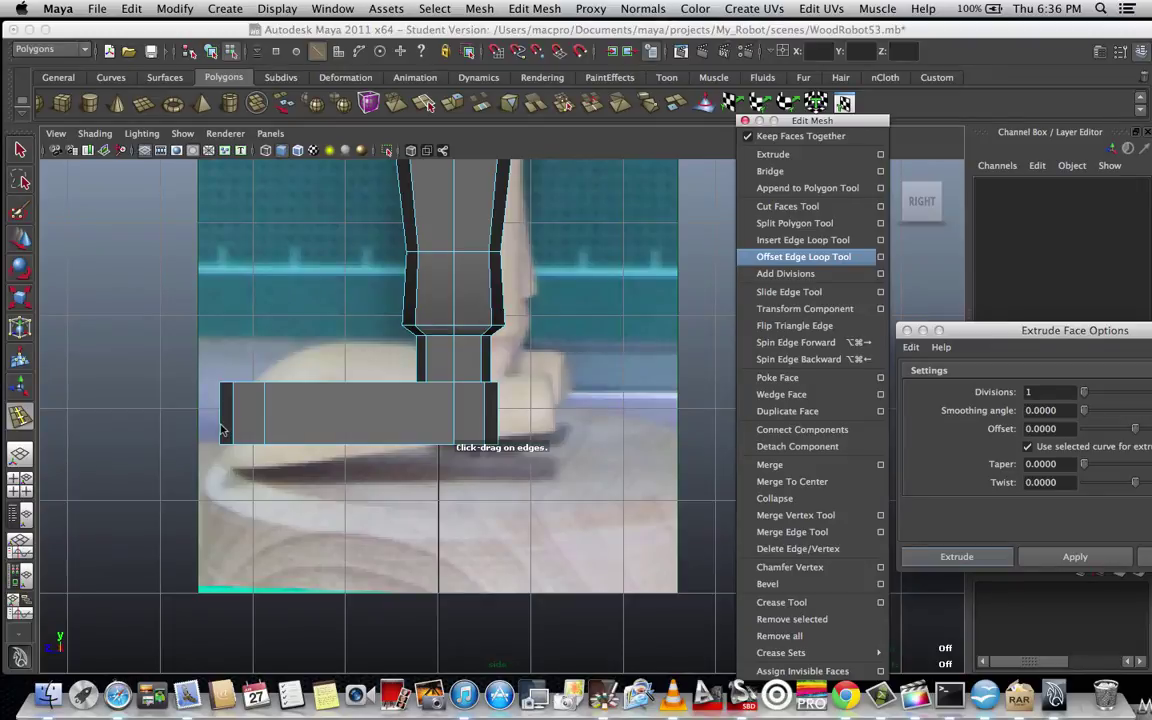
{"action": "left_click_drag", "start_coordinate": [224, 428], "coordinate": [223, 426]}
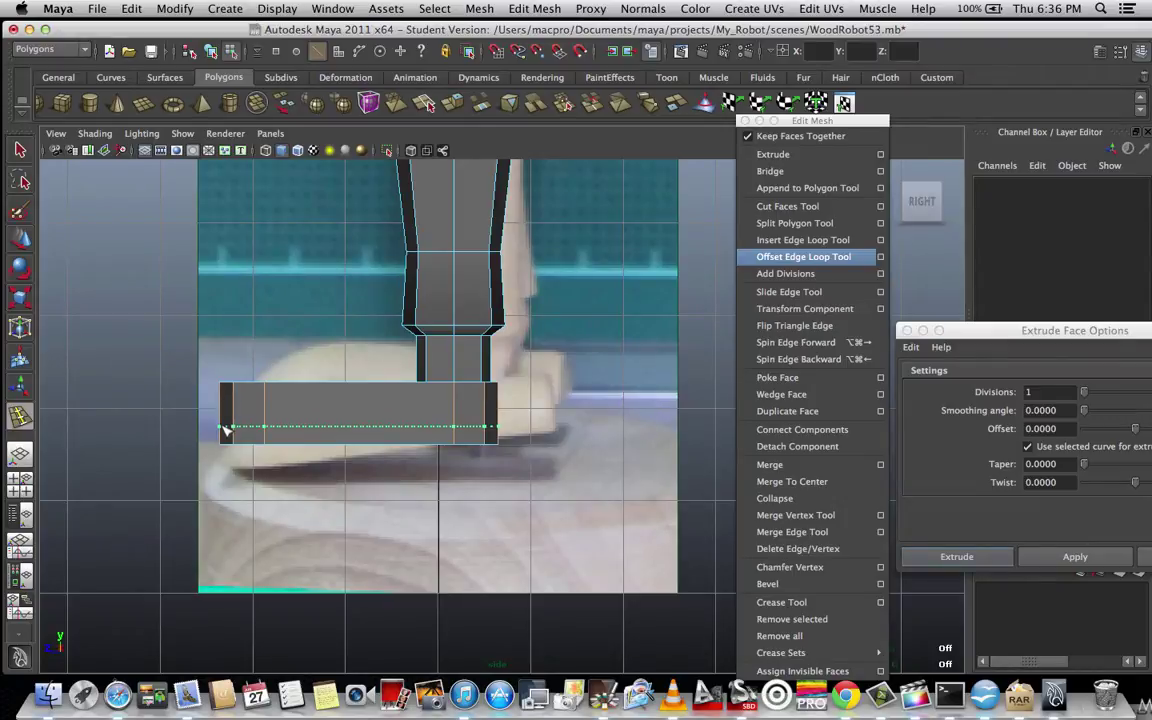
{"action": "left_click_drag", "start_coordinate": [226, 430], "coordinate": [226, 407]}
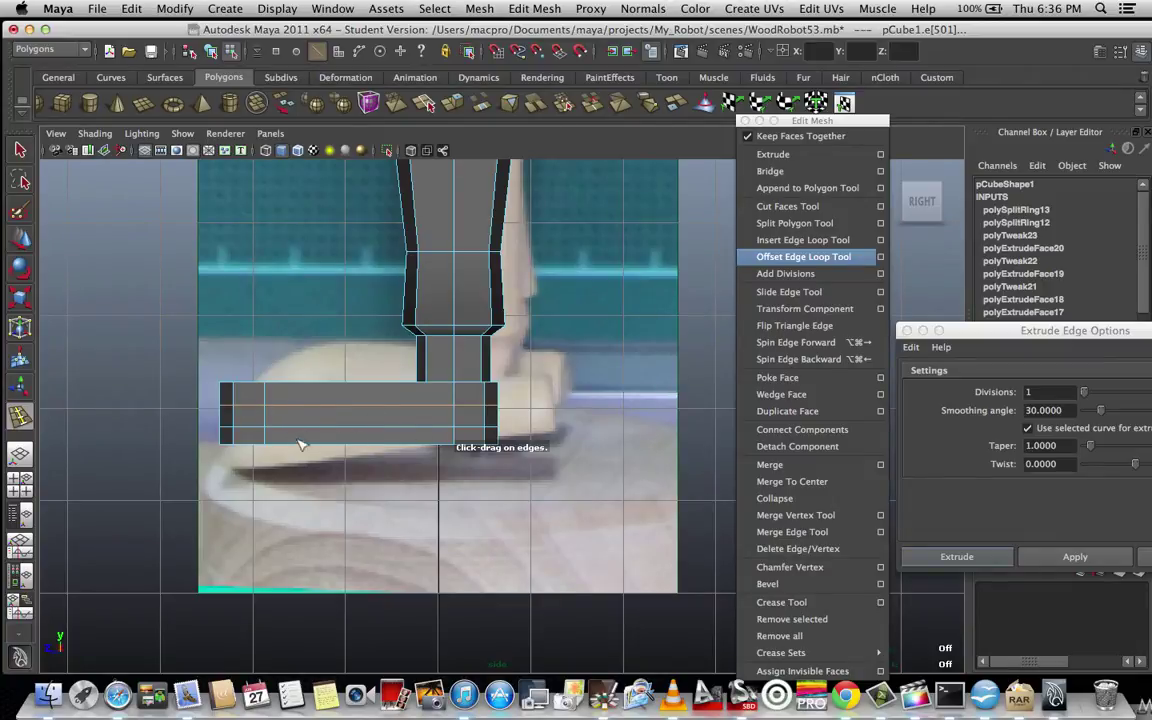
- Try a vertical edge loop just behind the toe of the foot block, undo it and check the foot against the reference
{"action": "left_click_drag", "start_coordinate": [242, 412], "coordinate": [252, 412]}
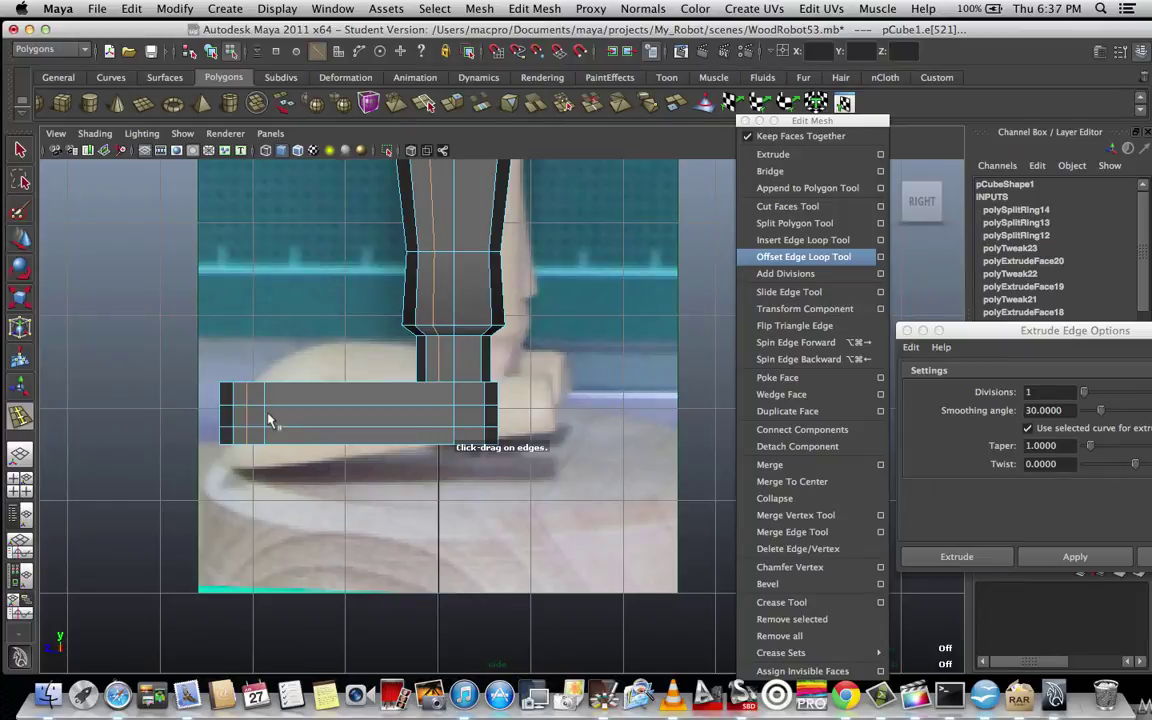
{"action": "key", "text": "z"}
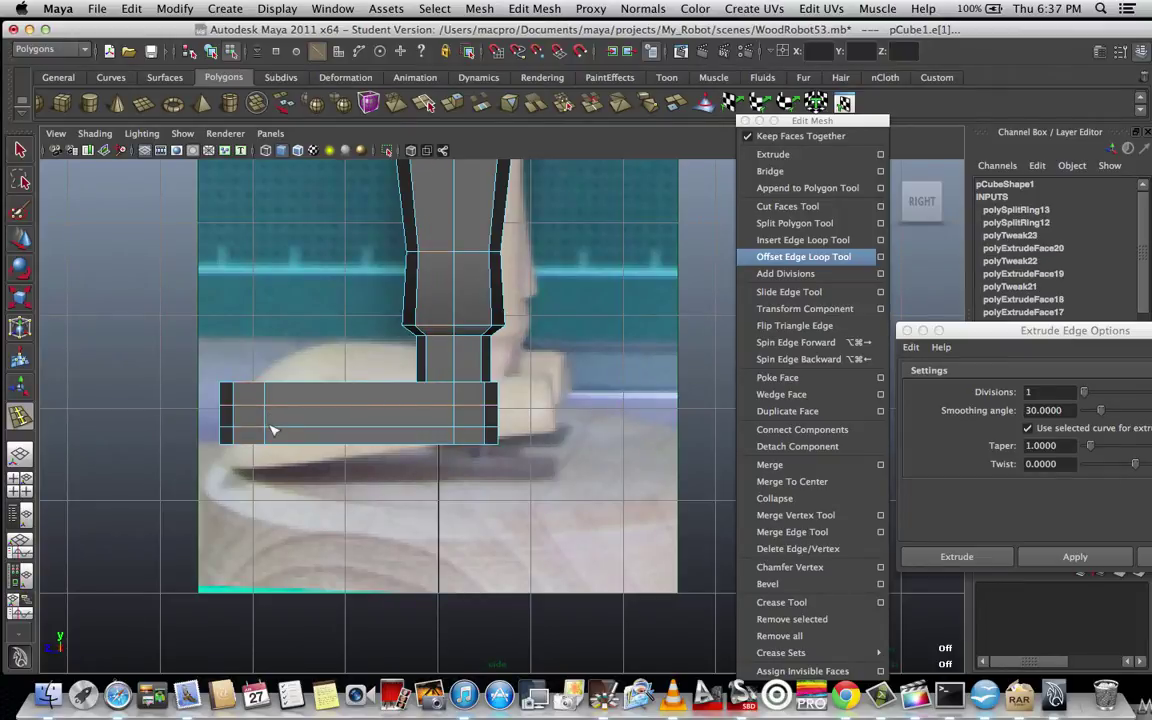
{"action": "scroll", "coordinate": [272, 430], "scroll_direction": "up", "scroll_amount": 2}
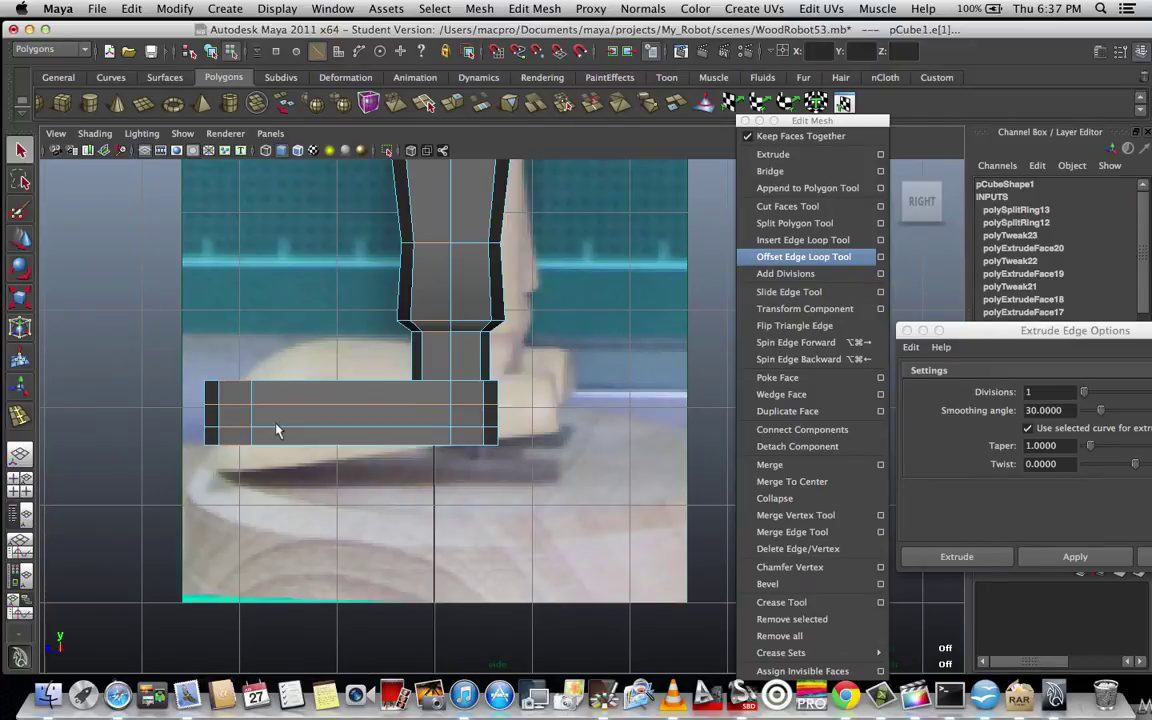
{"action": "key", "text": "4"}
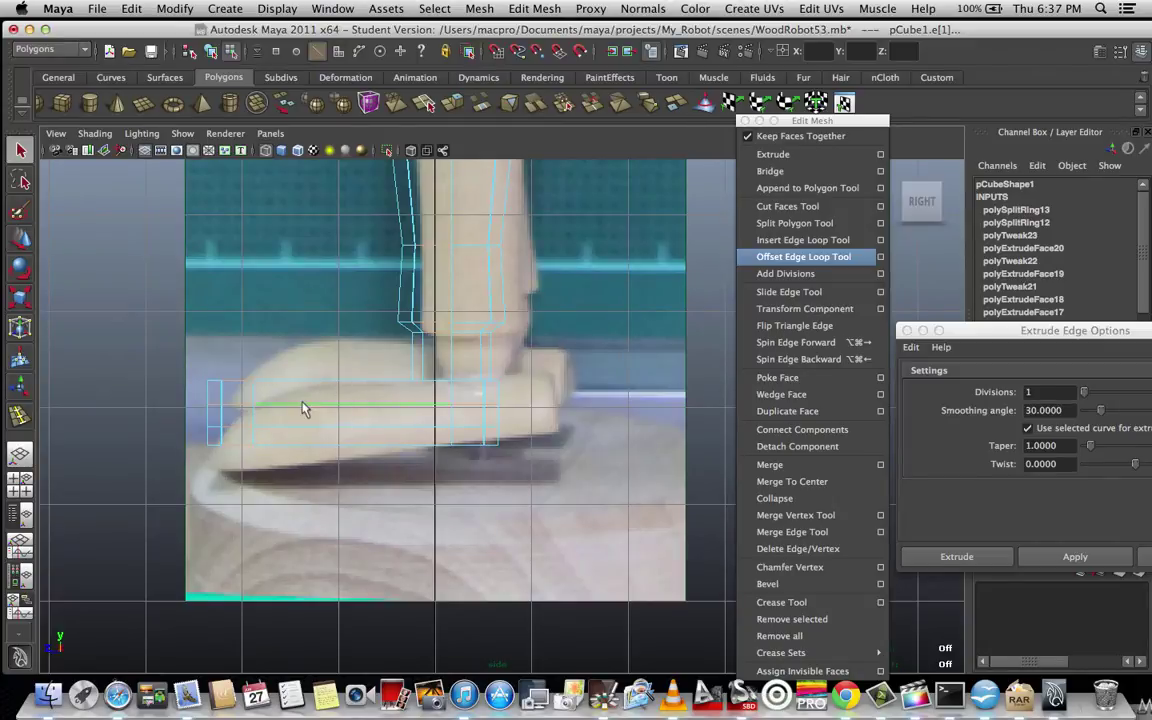
{"action": "key", "text": "5"}
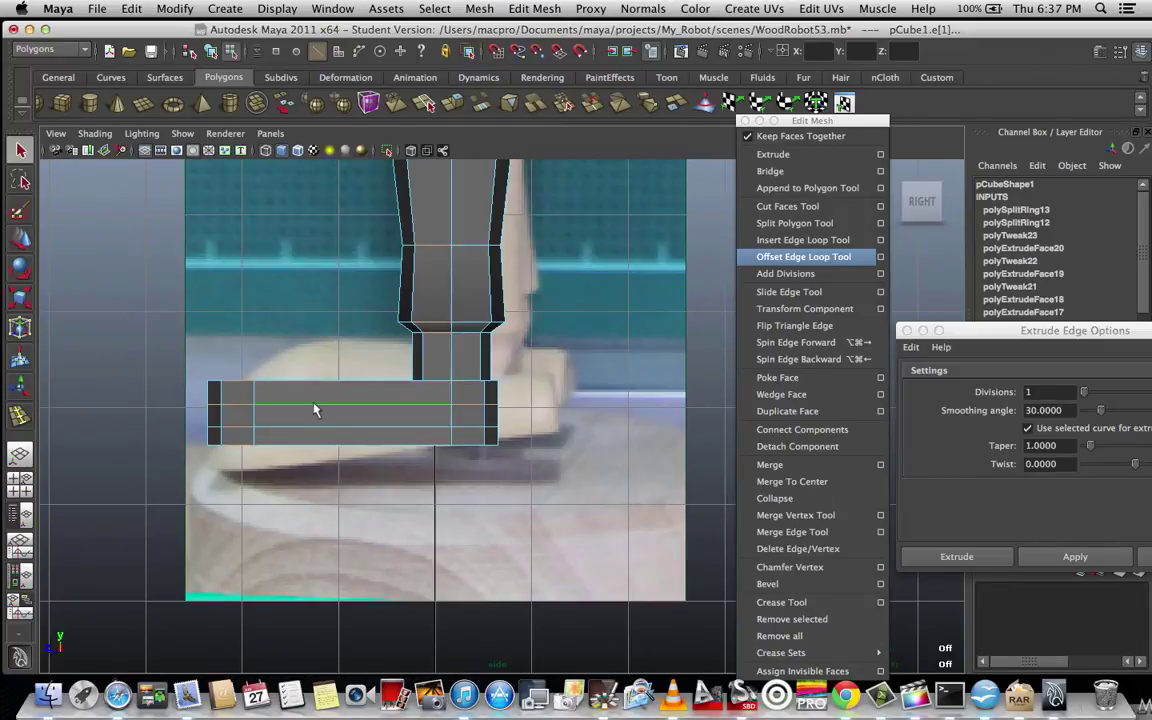
{"action": "scroll", "coordinate": [286, 412], "scroll_direction": "up", "scroll_amount": 1}
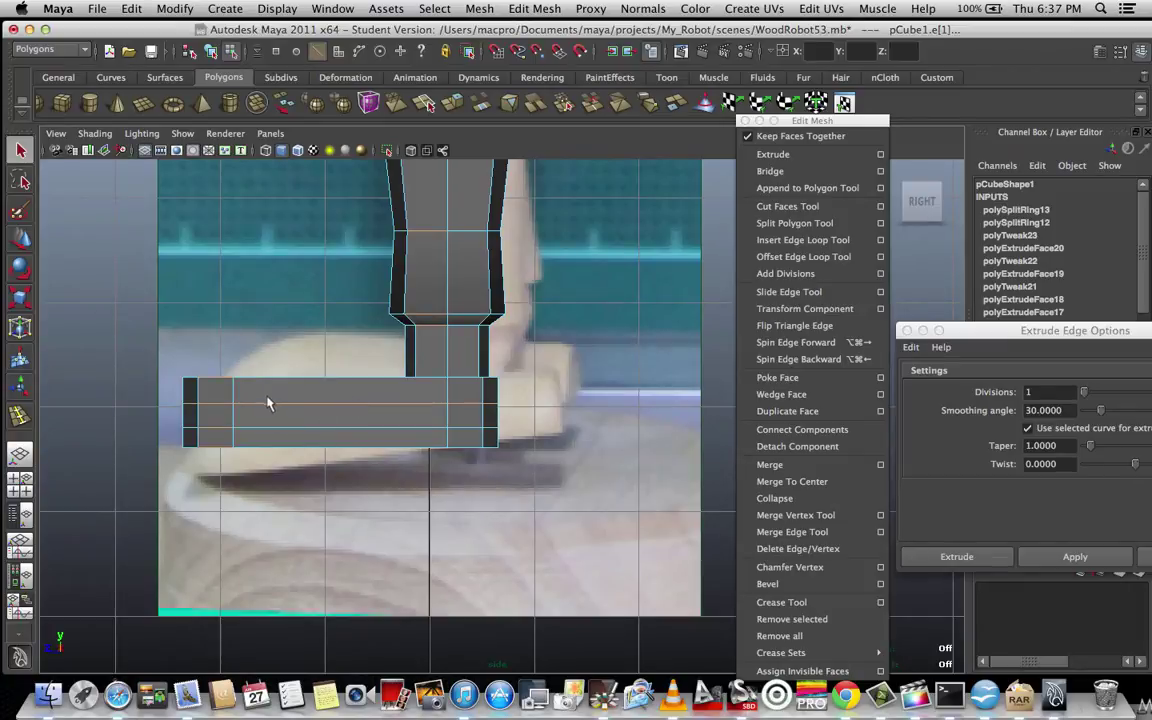
- Try to add offset edge loops to the long side of the foot block and undo them
{"action": "left_click", "coordinate": [803, 257]}
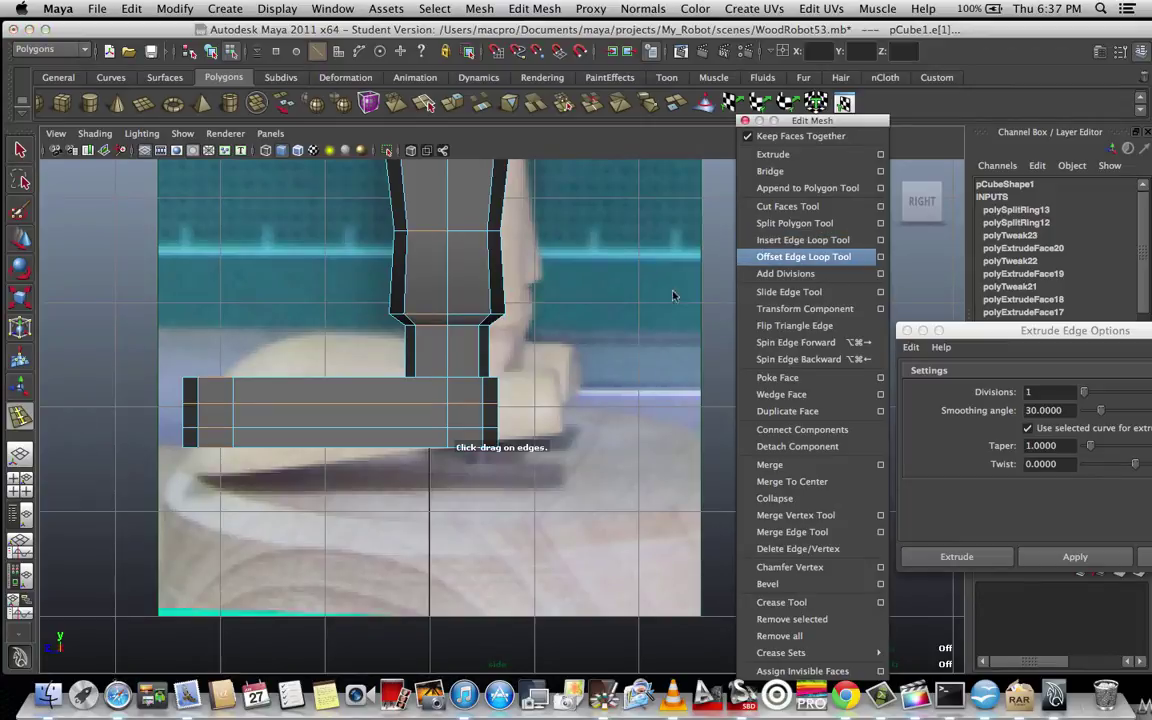
{"action": "left_click", "coordinate": [310, 384]}
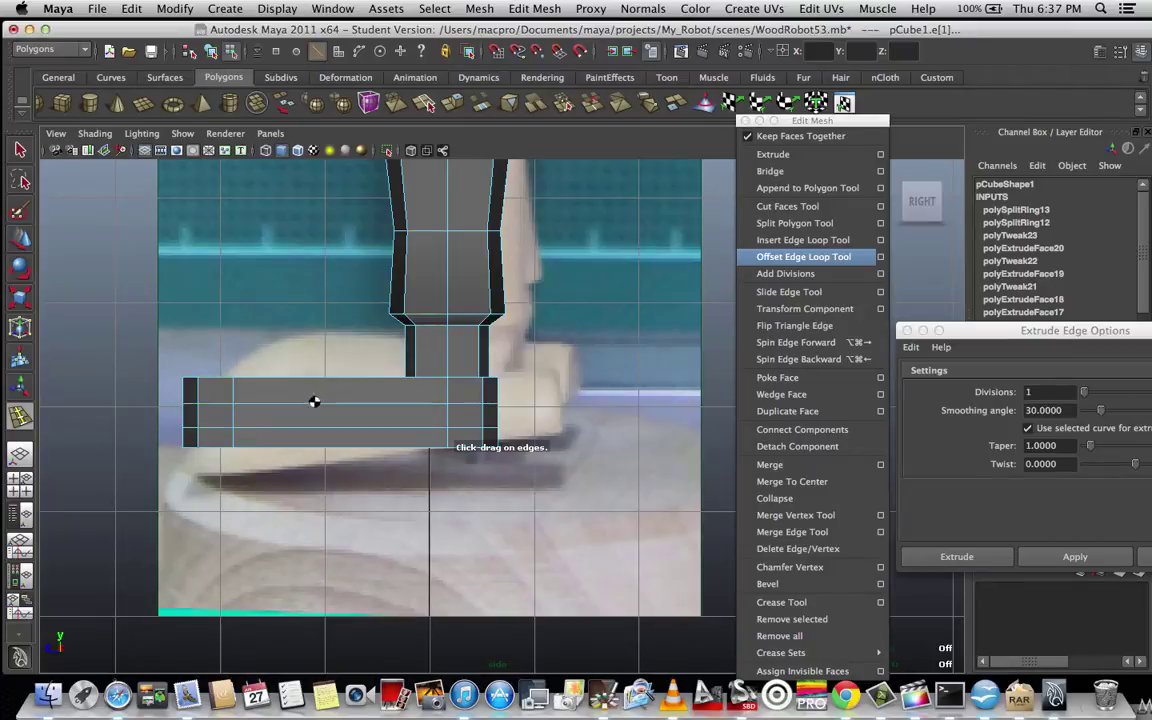
{"action": "left_click", "coordinate": [313, 389]}
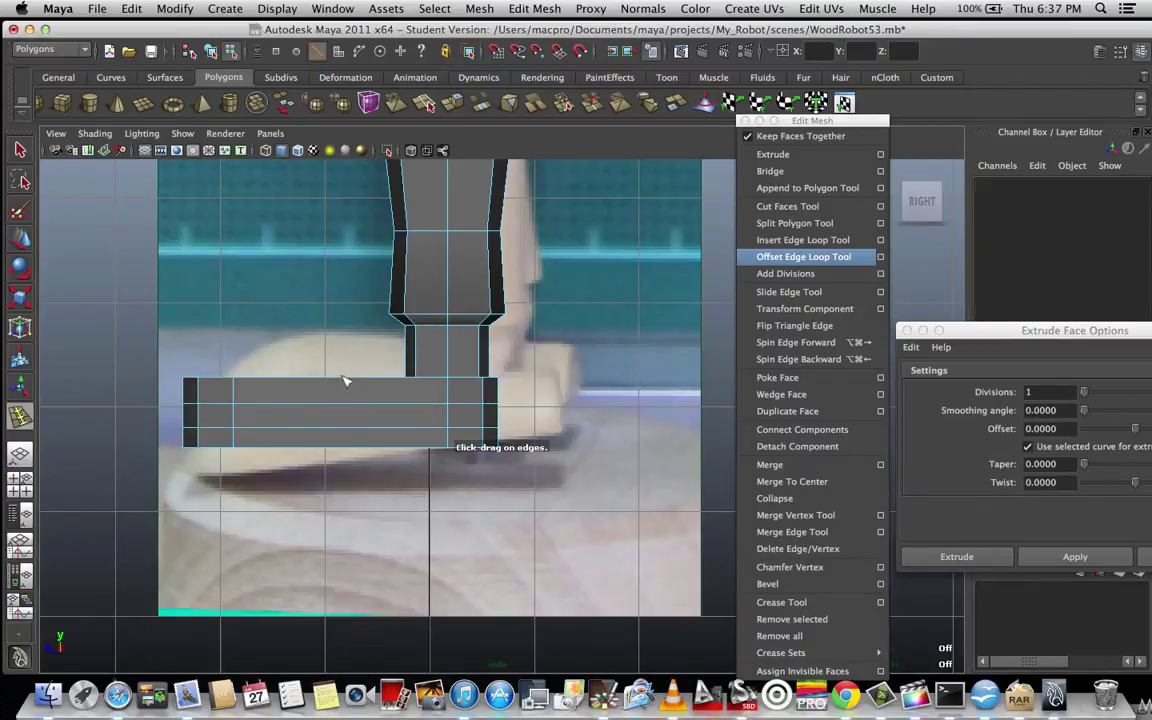
{"action": "left_click", "coordinate": [313, 385]}
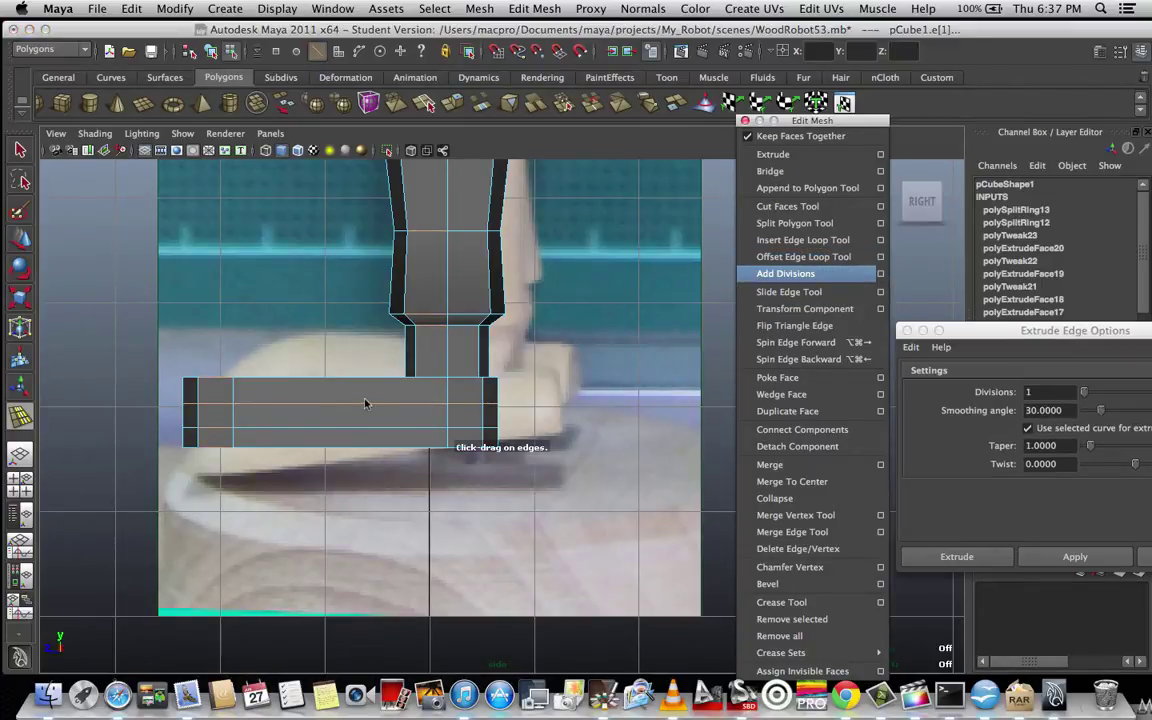
{"action": "mouse_move", "coordinate": [306, 394]}
{"action": "left_mouse_down"}
{"action": "mouse_move", "coordinate": [303, 454]}
{"action": "mouse_move", "coordinate": [305, 397]}
{"action": "left_mouse_up"}
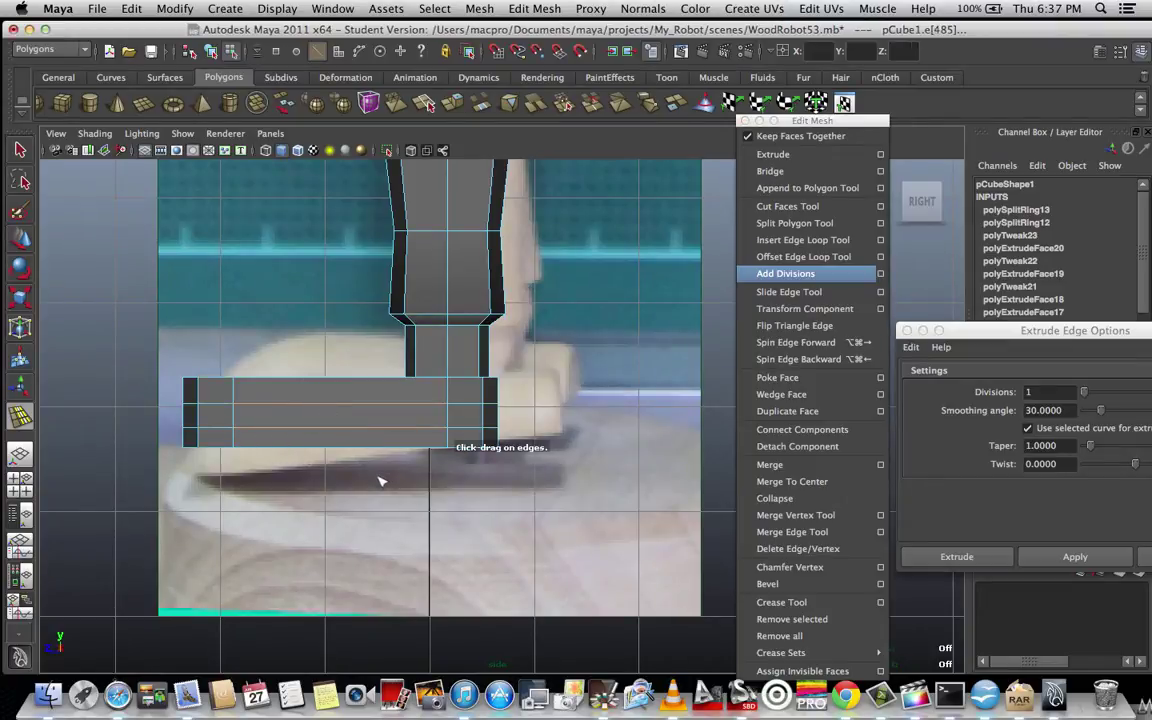
{"action": "key", "text": "super+z"}
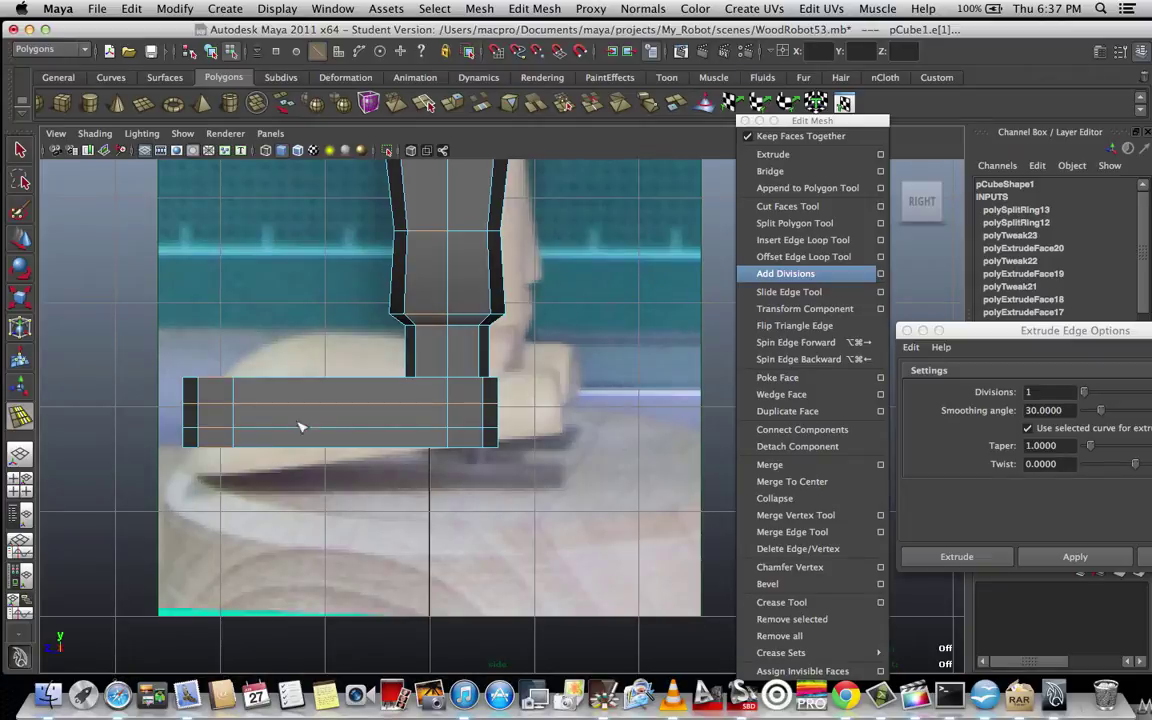
{"action": "scroll", "coordinate": [362, 410], "scroll_direction": "down", "scroll_amount": 5}
{"action": "scroll", "coordinate": [363, 411], "scroll_direction": "up", "scroll_amount": 4}
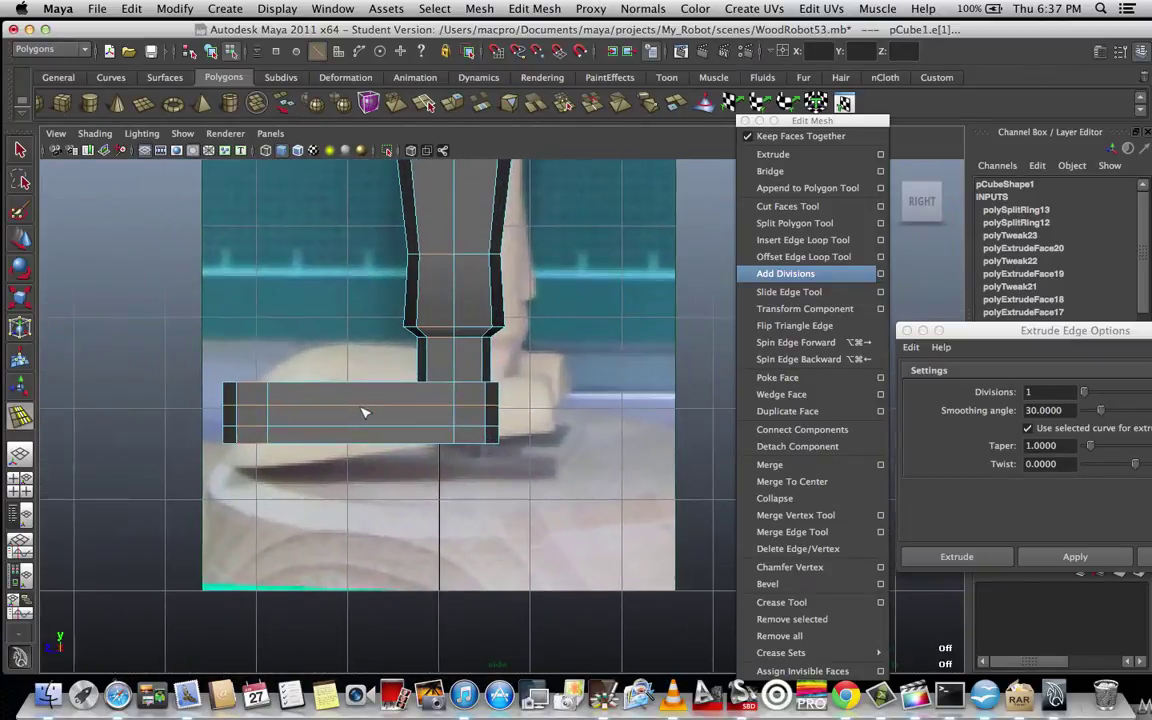
{"action": "scroll", "coordinate": [390, 410], "scroll_direction": "up", "scroll_amount": 2}
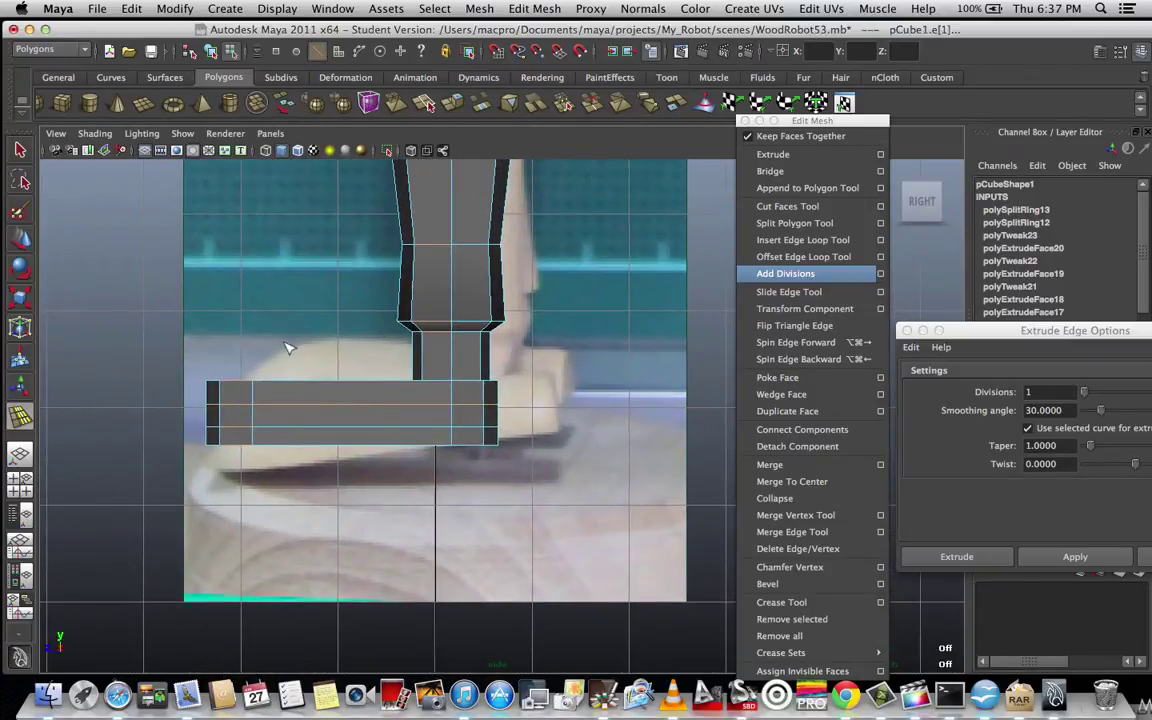
{"action": "left_click_drag", "start_coordinate": [313, 384], "coordinate": [327, 408]}
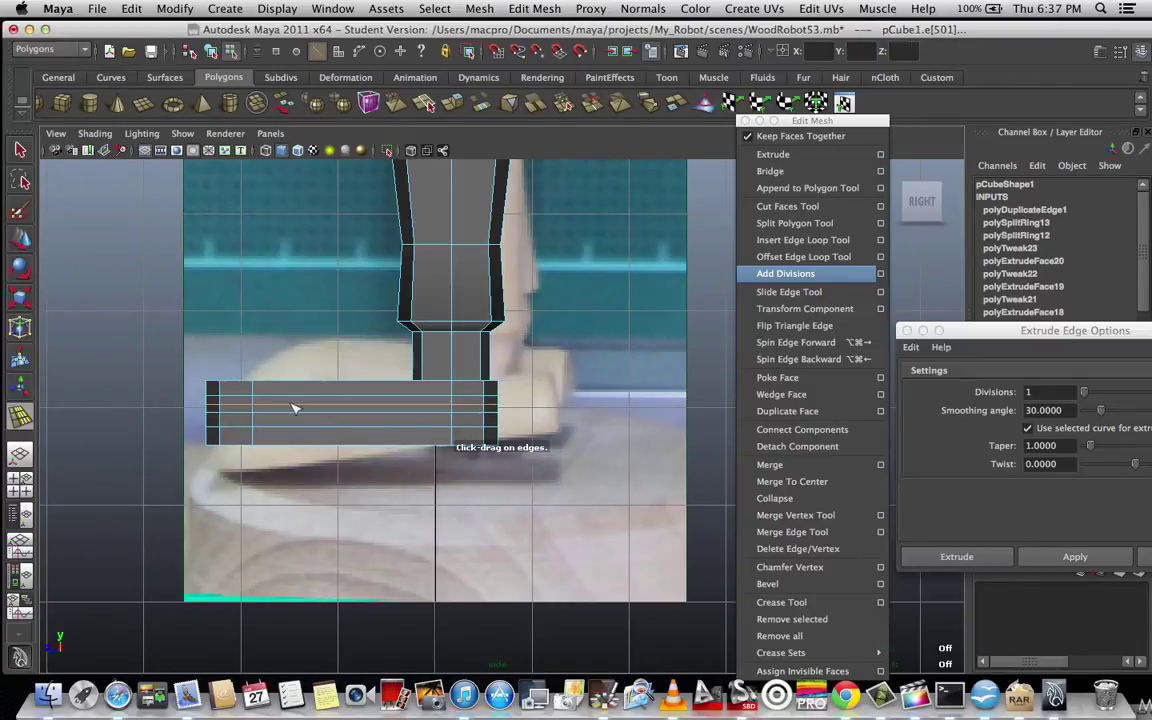
{"action": "key", "text": "q"}
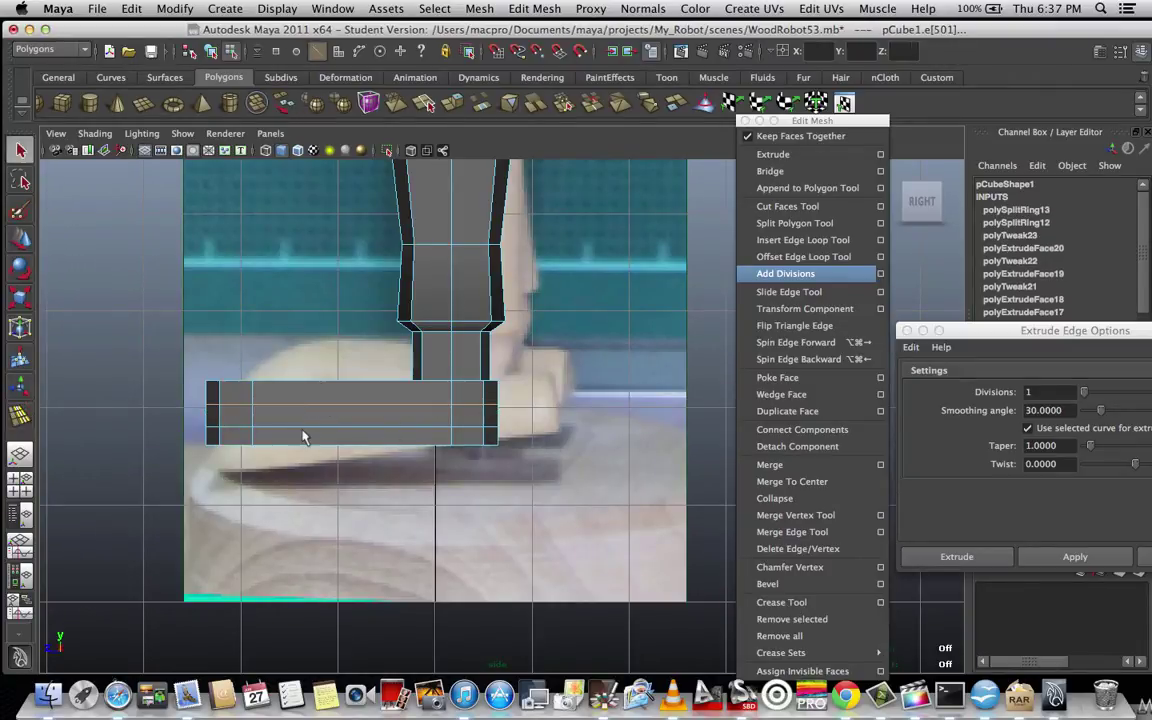
- Select the faces along the long middle section of the foot and cut them vertically about a third of the way from its front end
{"action": "right_click", "coordinate": [341, 401]}
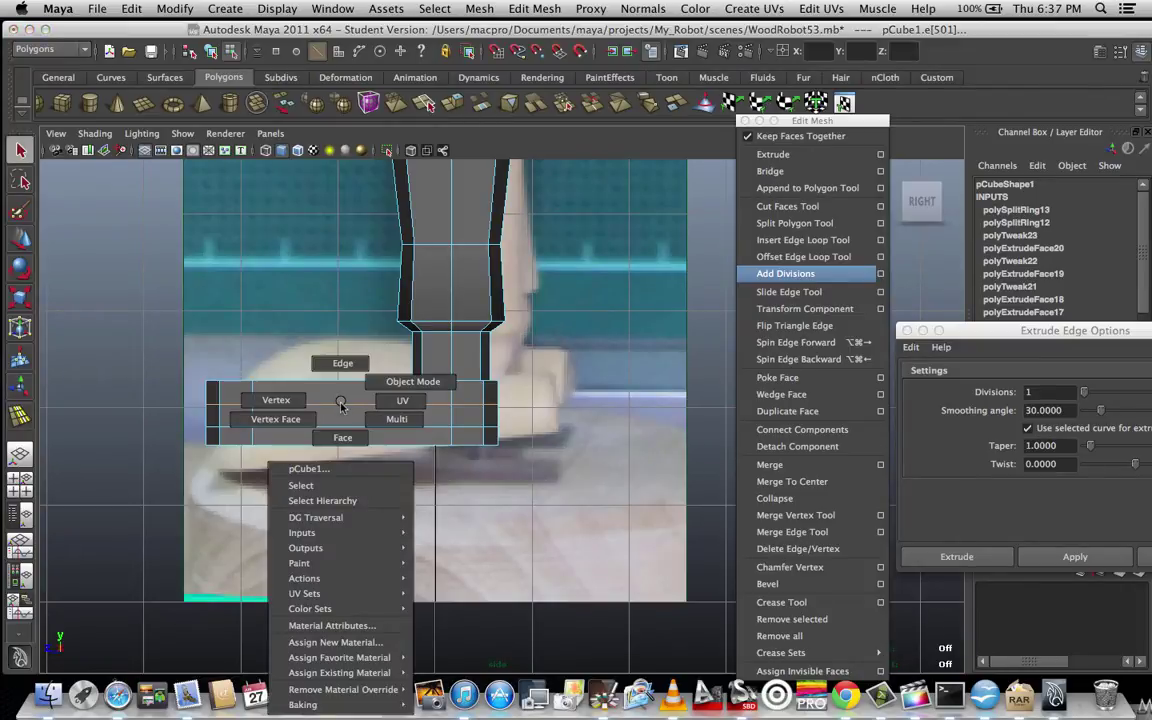
{"action": "left_click", "coordinate": [341, 438]}
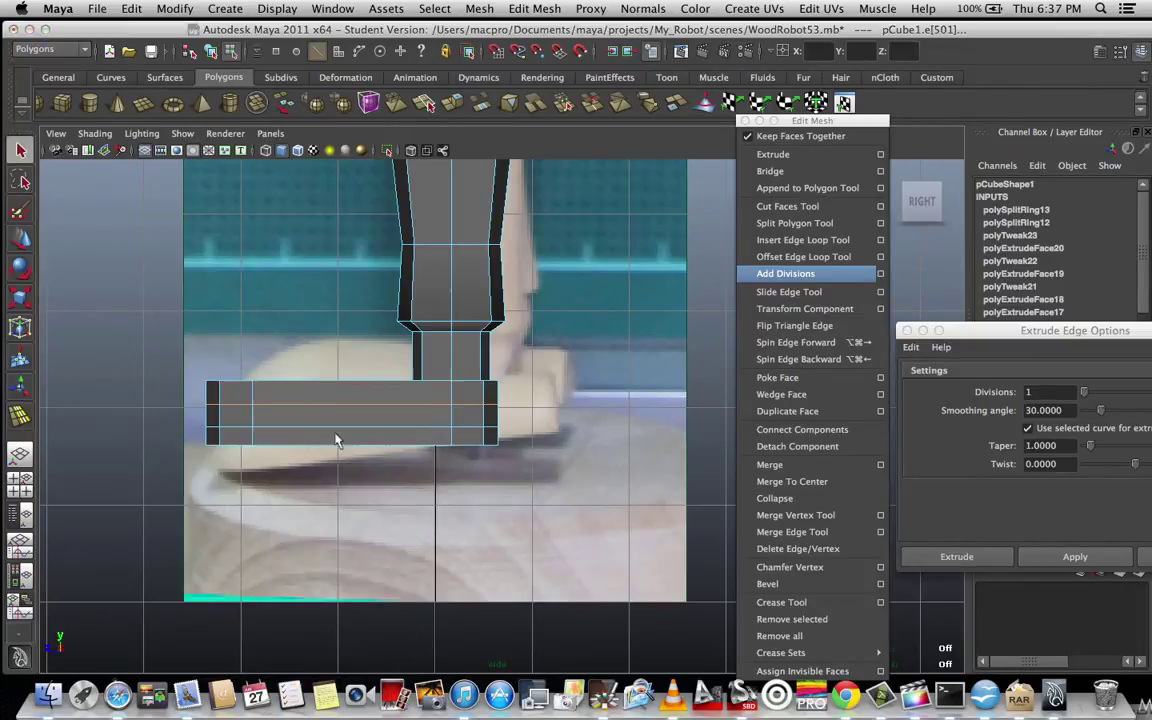
{"action": "left_click", "coordinate": [789, 207]}
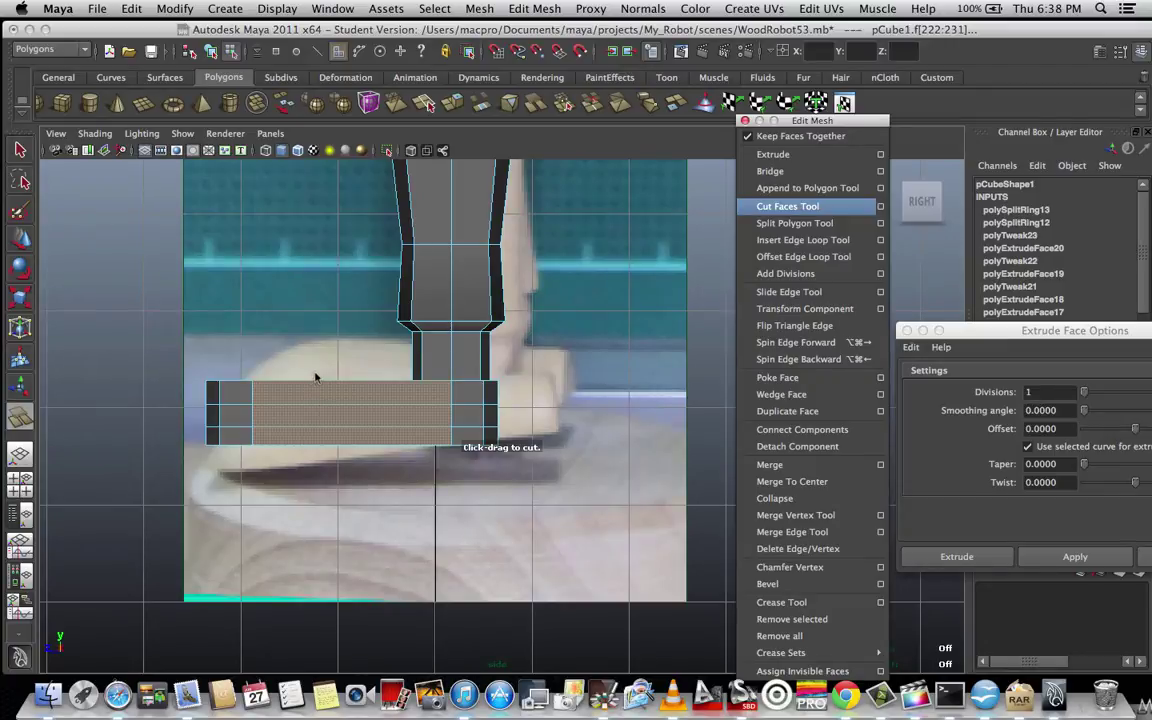
{"action": "left_click_drag", "start_coordinate": [319, 385], "coordinate": [320, 481]}
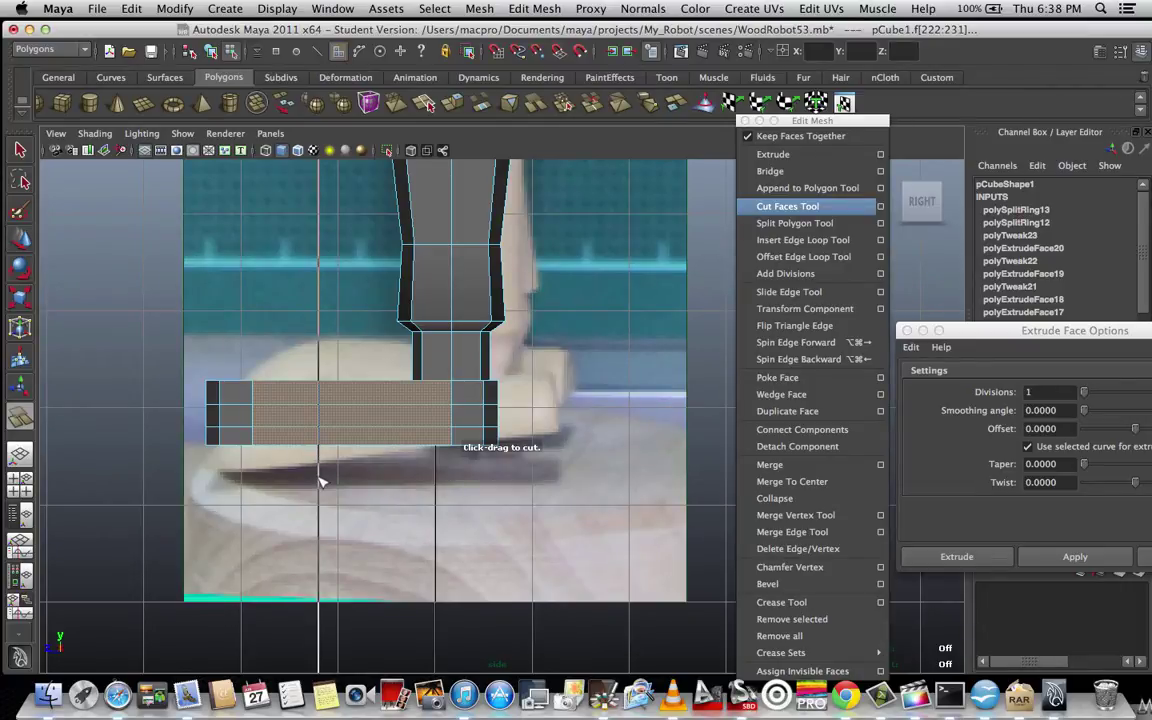
{"action": "left_click_drag", "start_coordinate": [320, 481], "coordinate": [320, 481]}
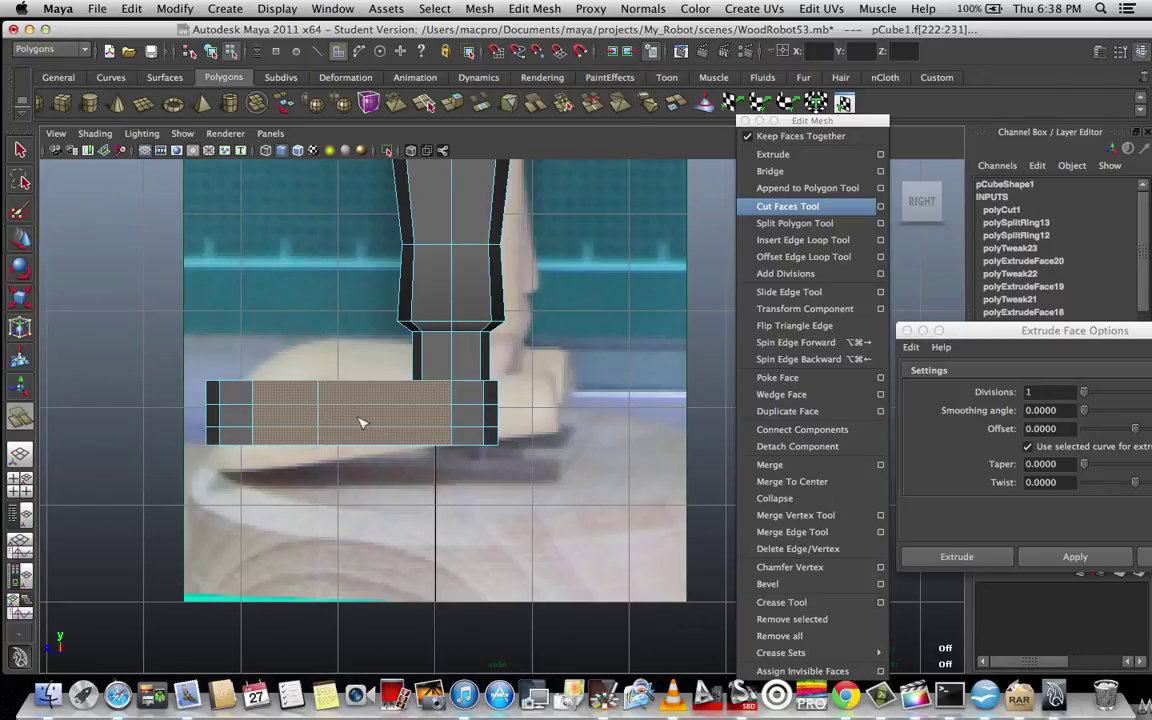
{"action": "key", "text": "q"}
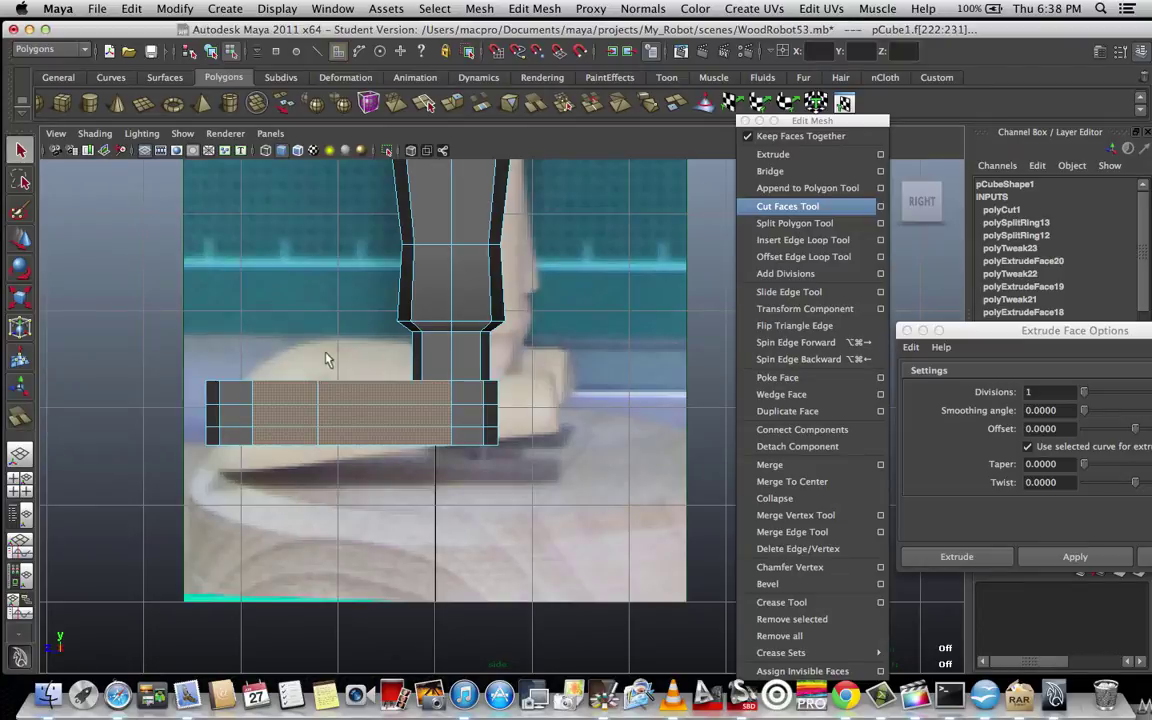
- Move the toe's lower-loop, middle-loop and top vertex rows progressively farther back in the side view, sloping the front of the foot
{"action": "key", "text": "space"}
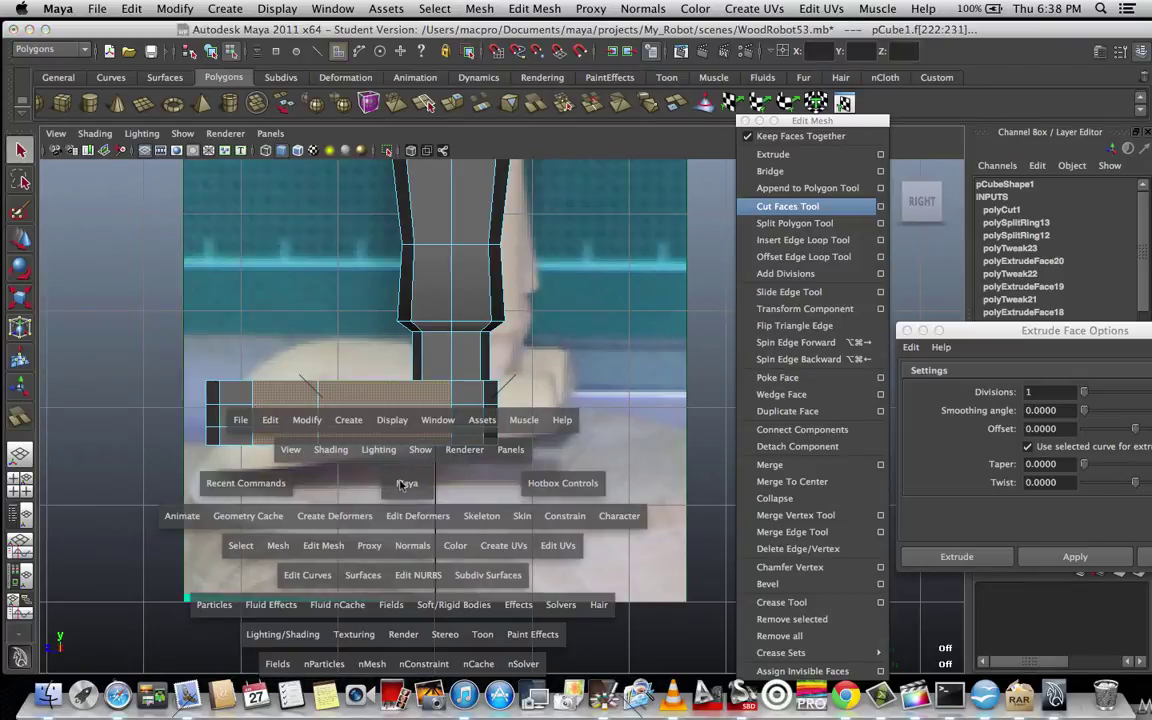
{"action": "left_click_drag", "start_coordinate": [400, 484], "coordinate": [409, 412]}
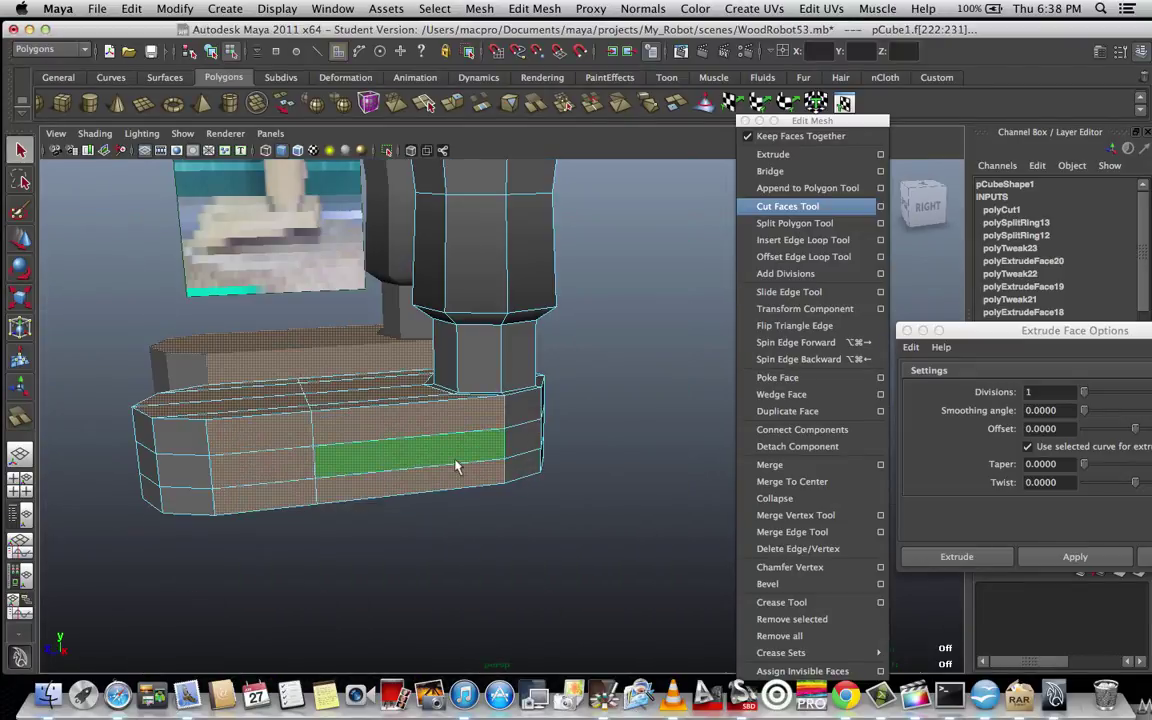
{"action": "left_click_drag", "start_coordinate": [347, 517], "coordinate": [470, 532], "text": "alt"}
{"action": "key", "text": "space"}
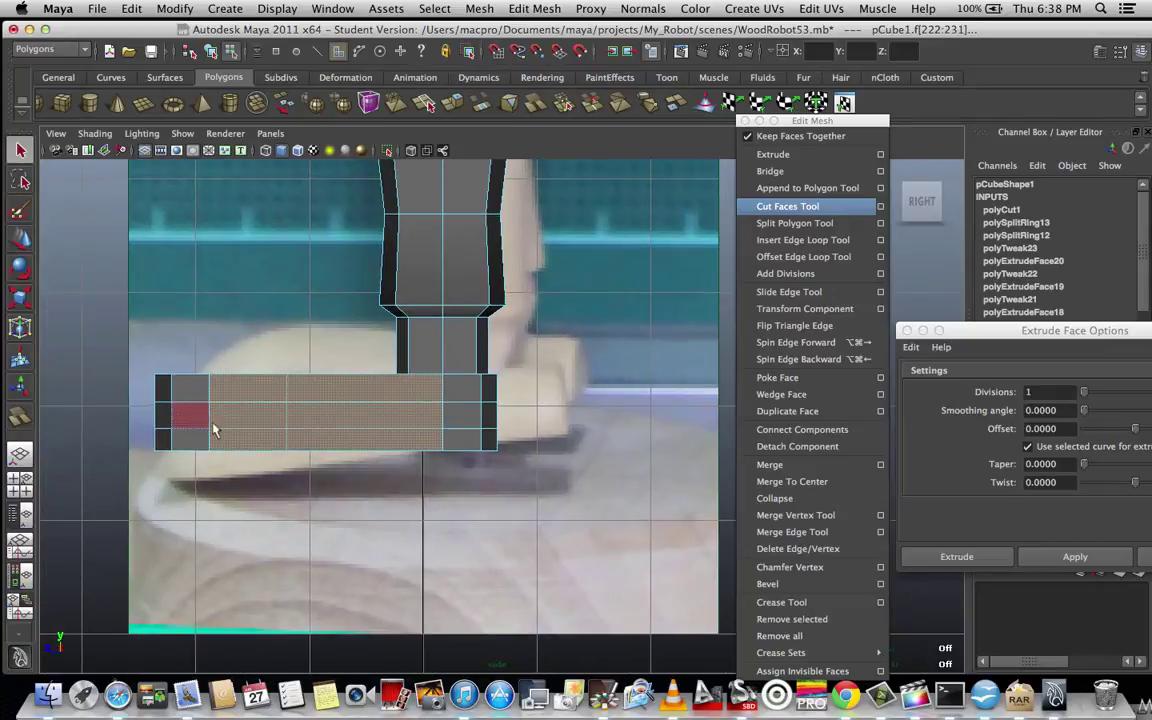
{"action": "right_click_drag", "start_coordinate": [163, 398], "coordinate": [111, 401]}
{"action": "scroll", "coordinate": [103, 410], "scroll_direction": "up", "scroll_amount": 2}
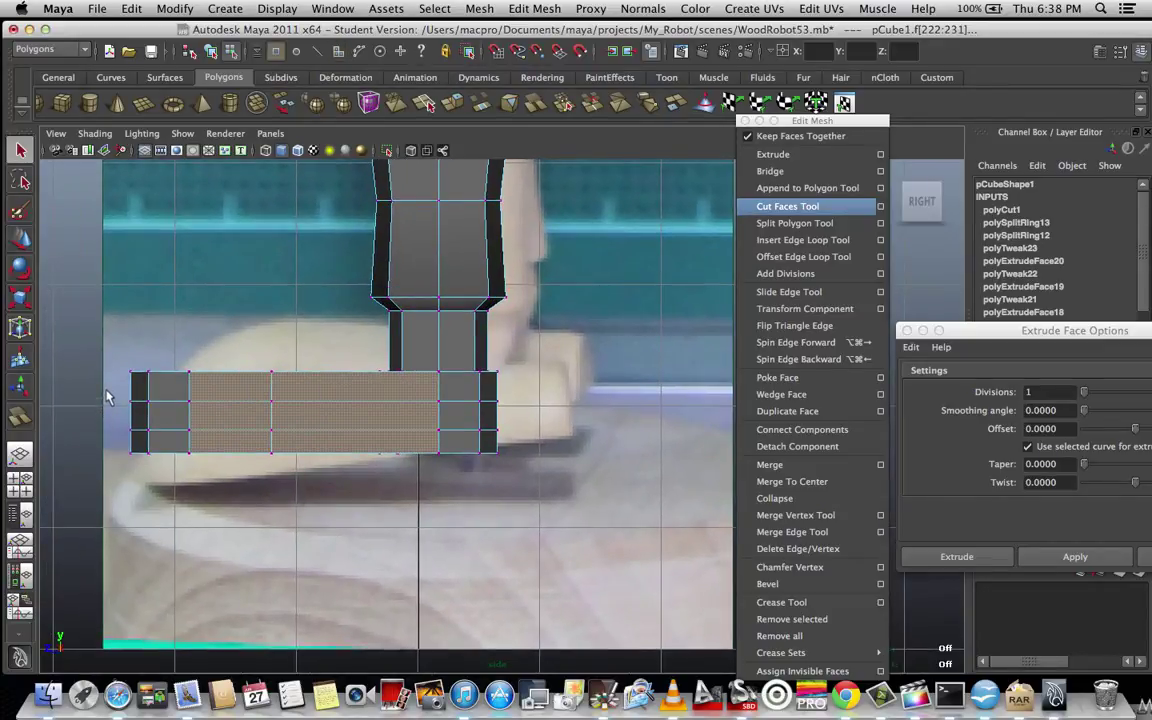
{"action": "left_click_drag", "start_coordinate": [114, 387], "coordinate": [214, 418]}
{"action": "left_click_drag", "start_coordinate": [112, 431], "coordinate": [187, 427]}
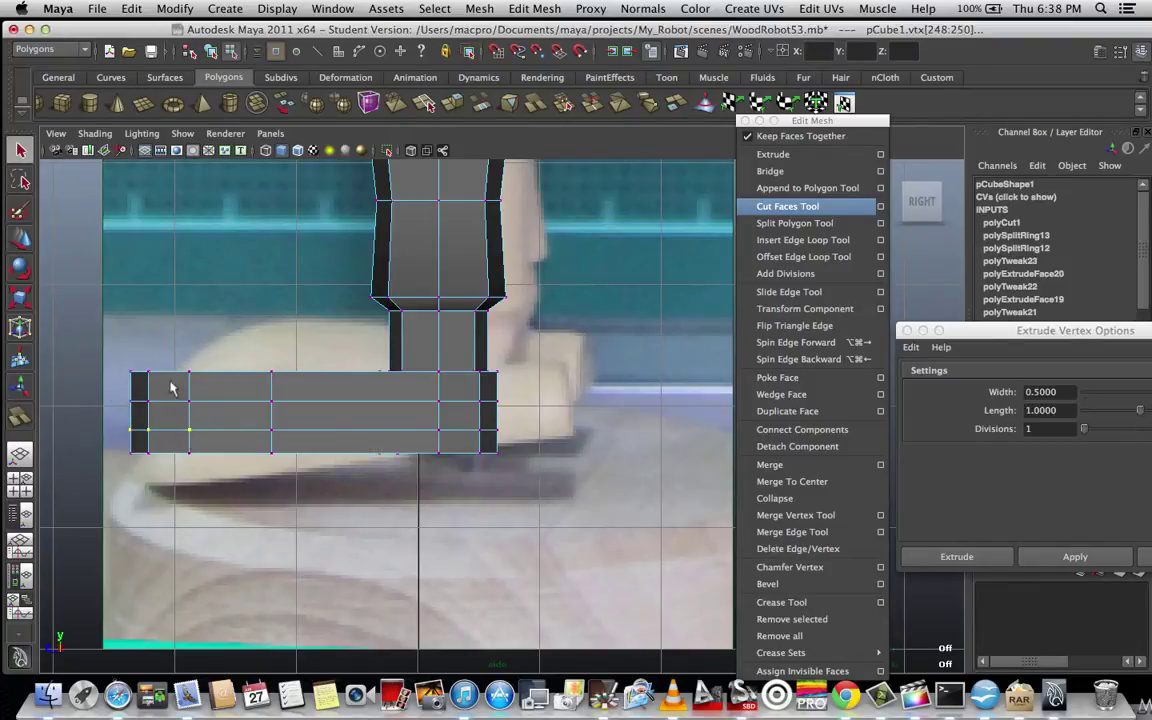
{"action": "scroll", "coordinate": [168, 352], "scroll_direction": "down", "scroll_amount": 6}
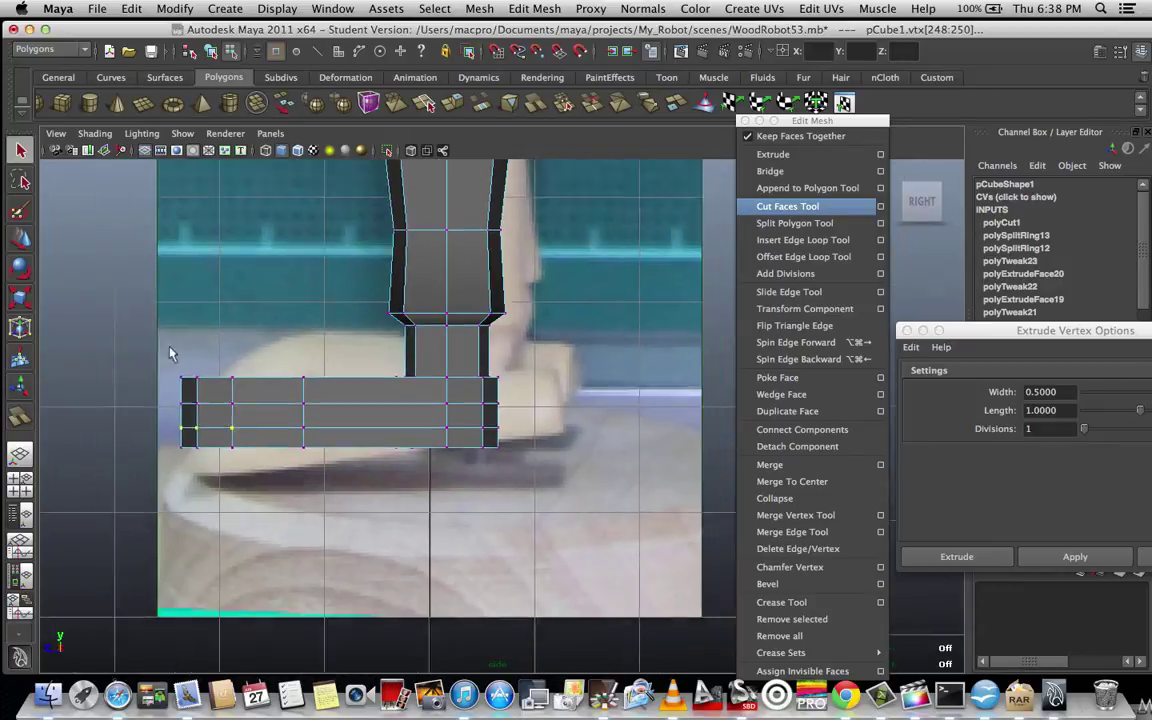
{"action": "scroll", "coordinate": [287, 409], "scroll_direction": "up", "scroll_amount": 5}
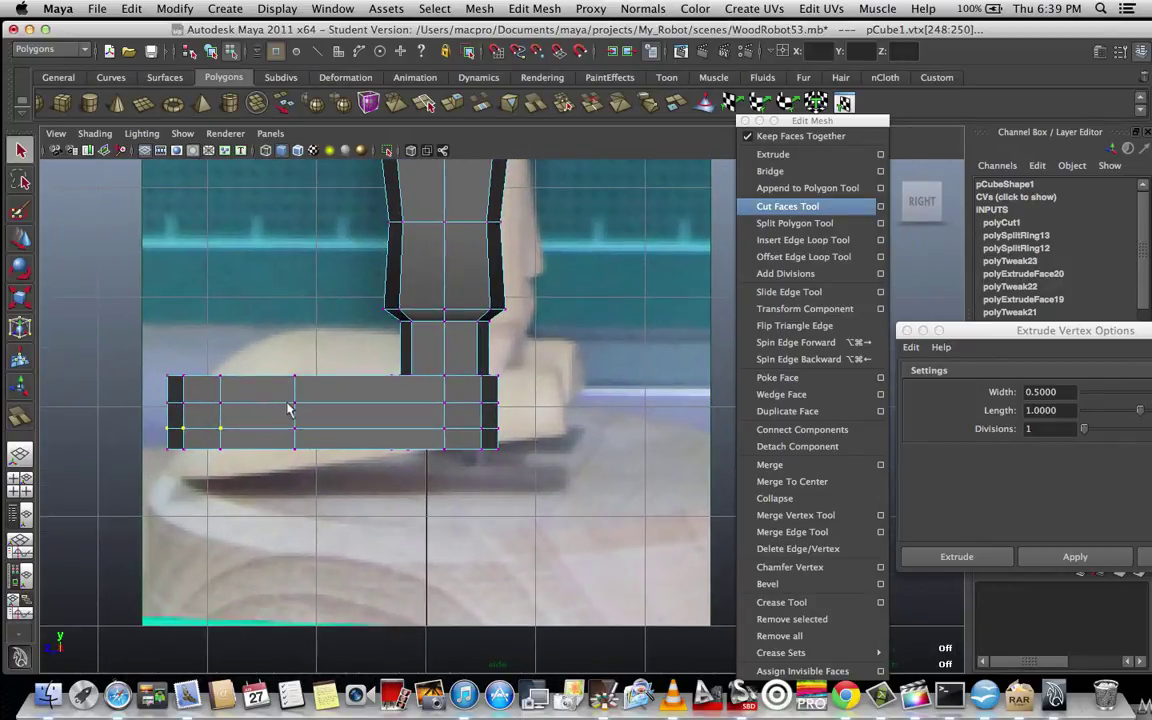
{"action": "scroll", "coordinate": [254, 410], "scroll_direction": "up", "scroll_amount": 2}
{"action": "key", "text": "w"}
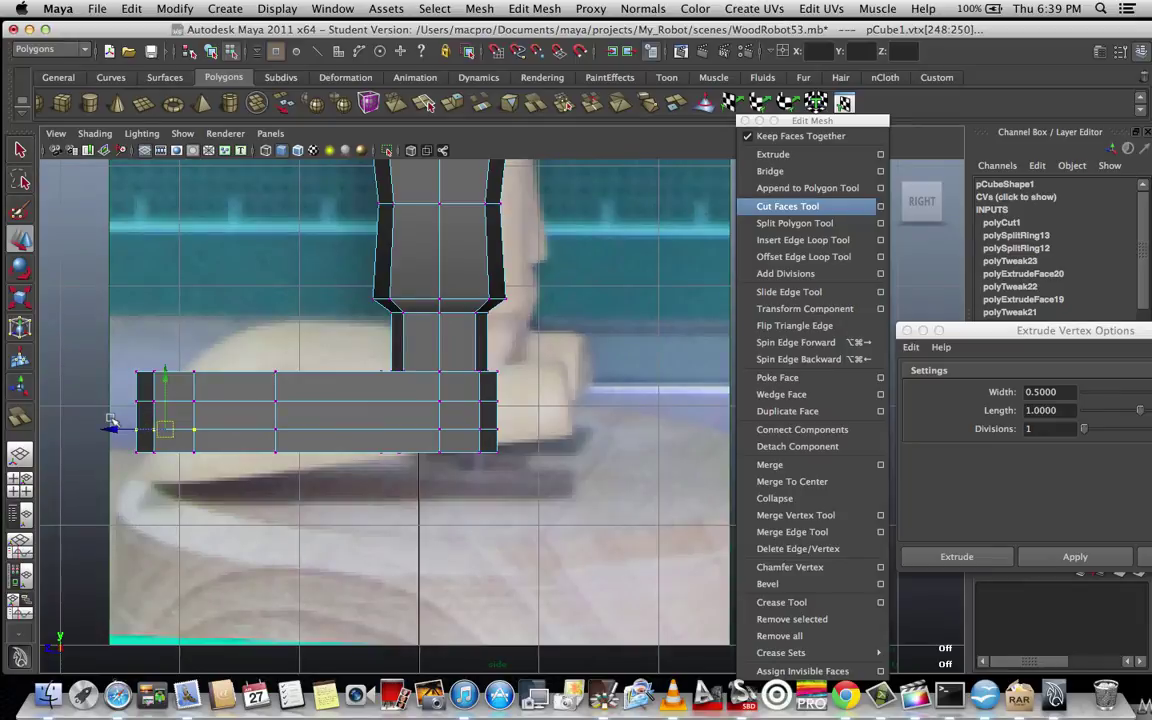
{"action": "left_click_drag", "start_coordinate": [112, 429], "coordinate": [231, 410]}
{"action": "left_click_drag", "start_coordinate": [113, 401], "coordinate": [234, 382]}
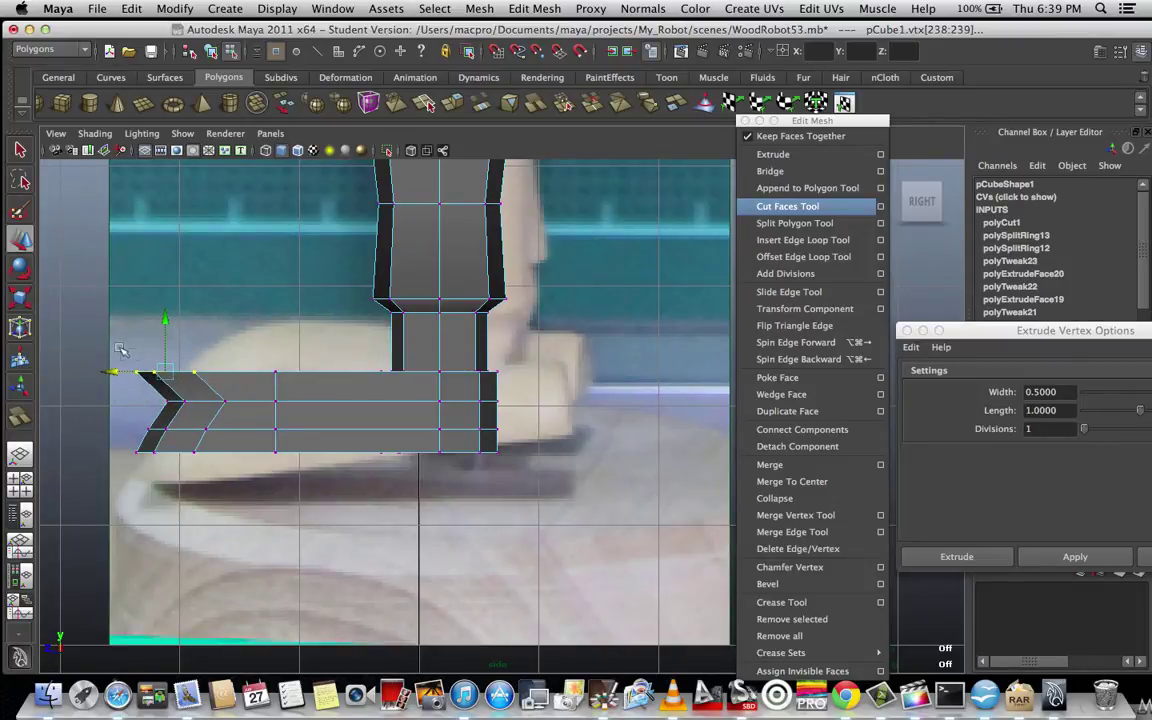
{"action": "left_click_drag", "start_coordinate": [112, 372], "coordinate": [160, 373]}
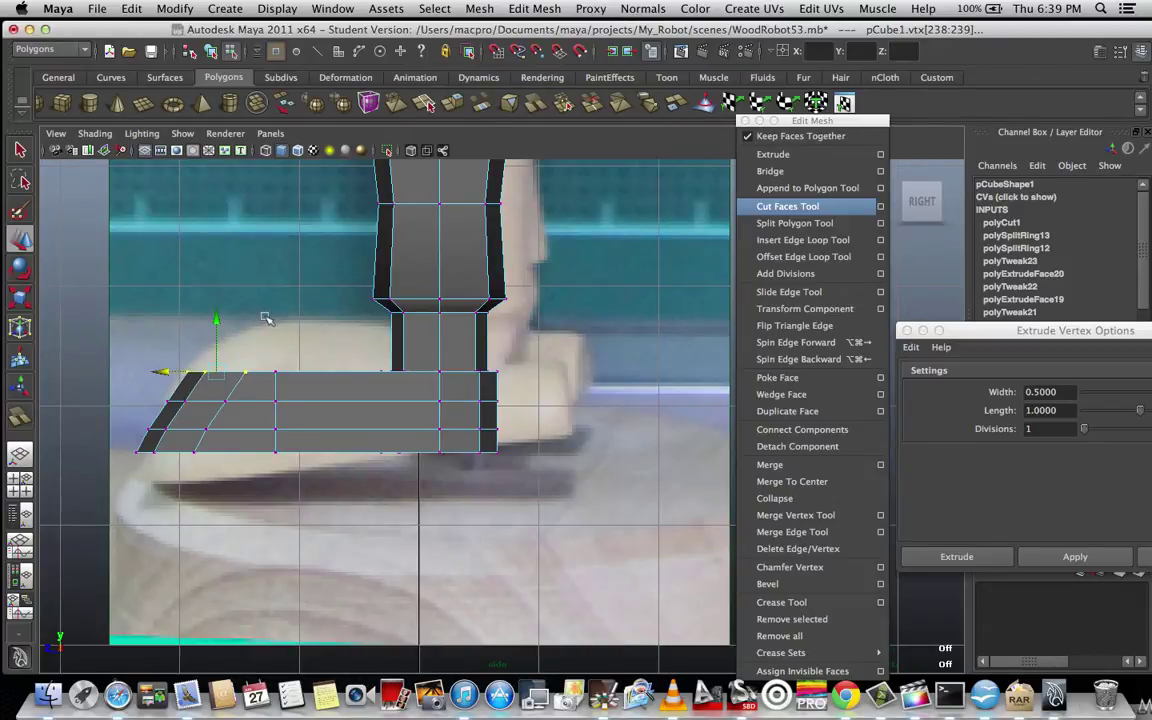
- Raise the top vertices at the vertical cut and behind the toe, and adjust the front top vertices to start the instep curve
{"action": "left_click_drag", "start_coordinate": [264, 320], "coordinate": [298, 384]}
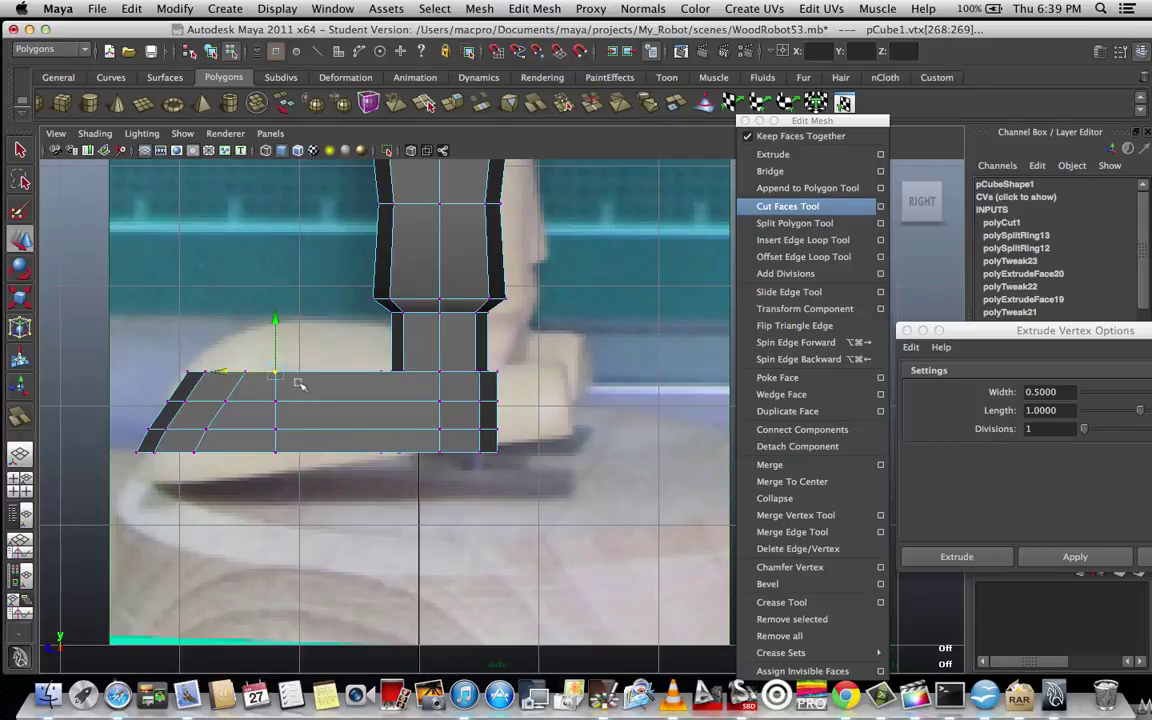
{"action": "left_click_drag", "start_coordinate": [277, 331], "coordinate": [276, 308]}
{"action": "left_click_drag", "start_coordinate": [225, 349], "coordinate": [247, 331]}
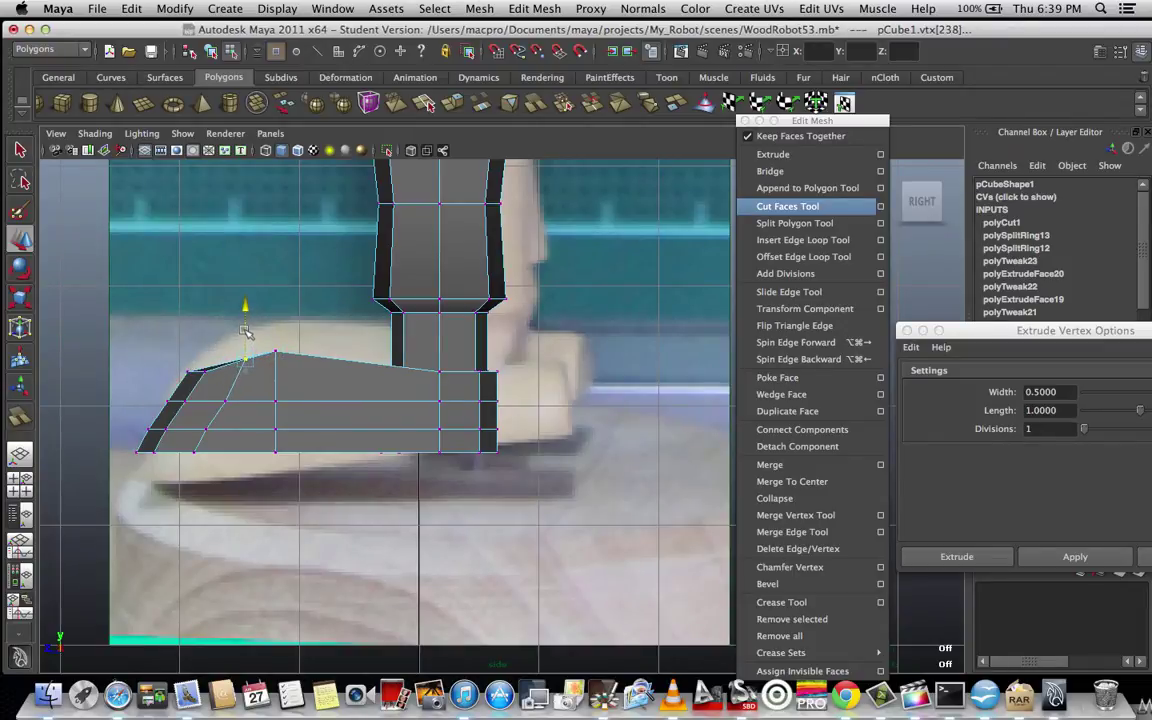
{"action": "left_click", "coordinate": [200, 362]}
{"action": "left_click_drag", "start_coordinate": [199, 357], "coordinate": [163, 368]}
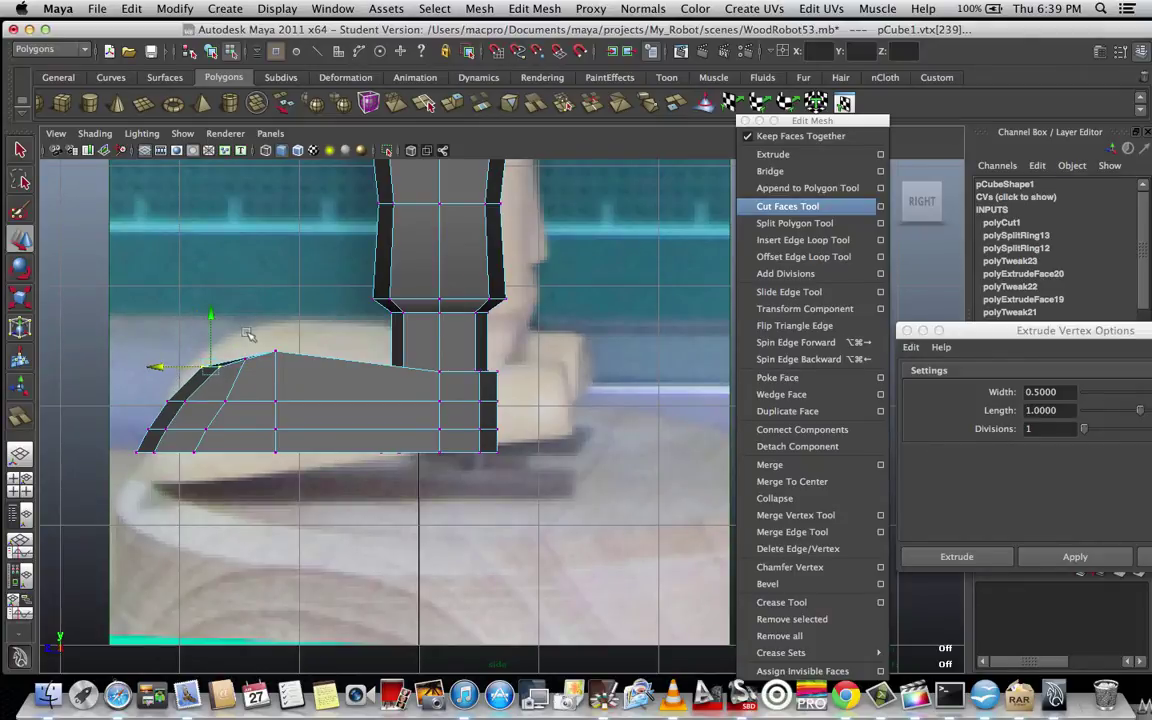
- Refine the instep by shifting the top vertices behind the toe slightly back and moving the peak vertices up and back
{"action": "left_click_drag", "start_coordinate": [225, 338], "coordinate": [258, 374]}
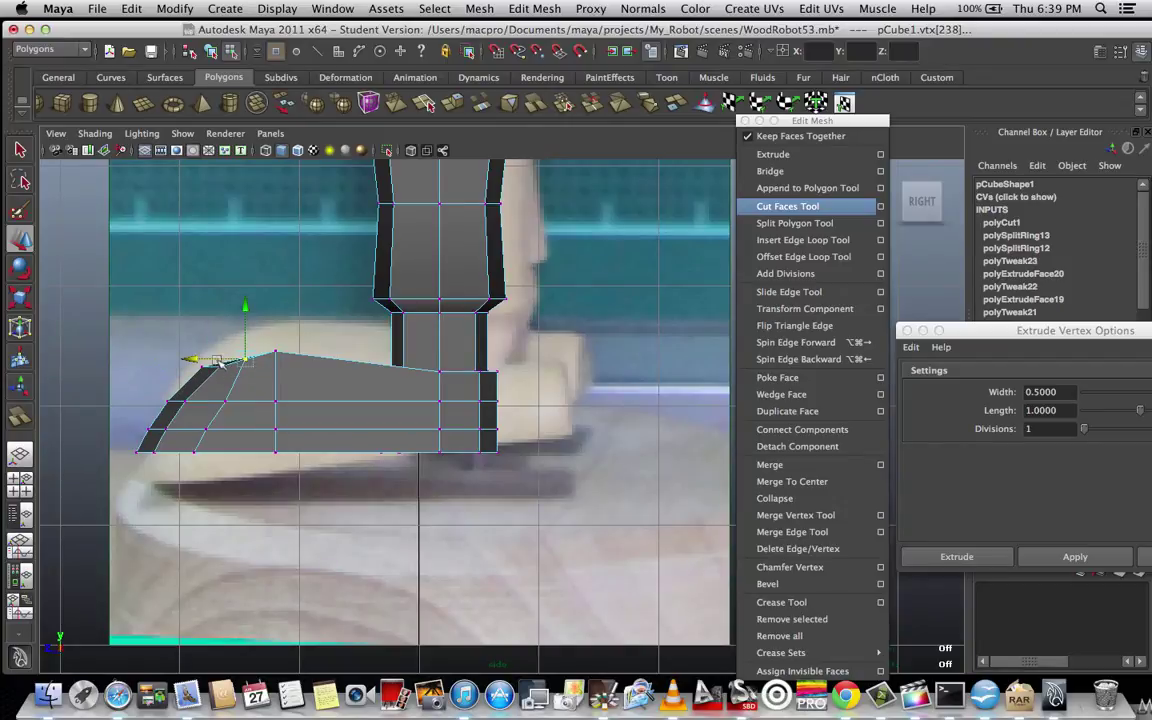
{"action": "left_click_drag", "start_coordinate": [187, 357], "coordinate": [193, 356]}
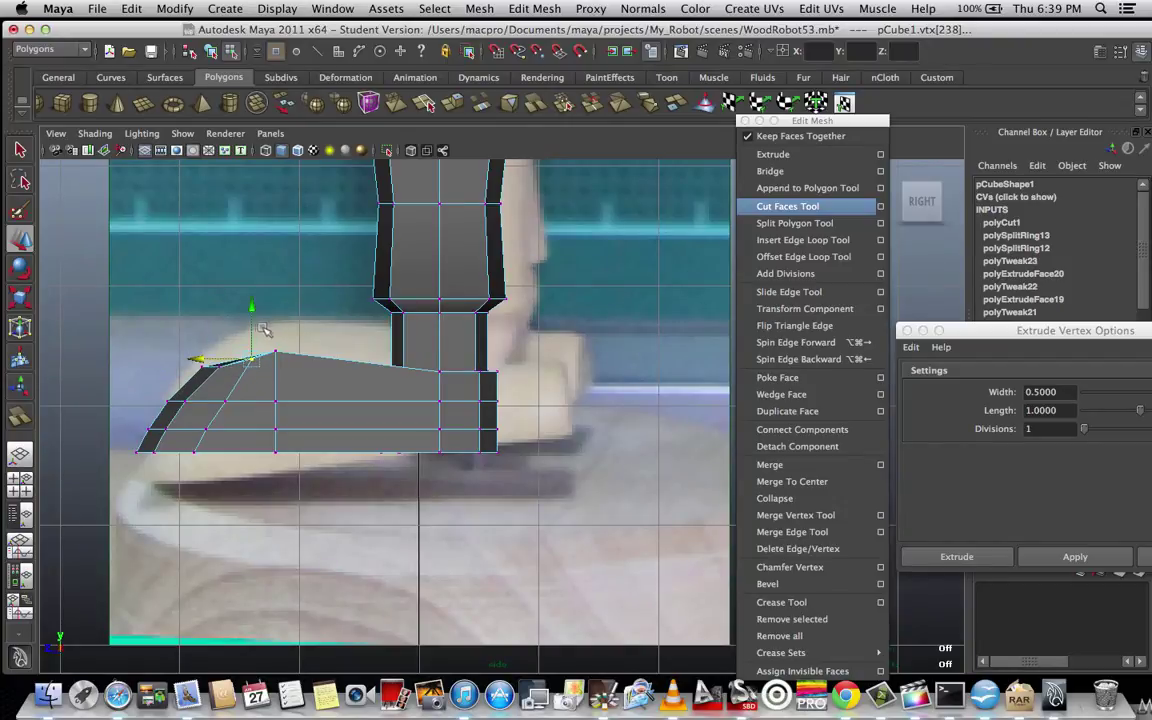
{"action": "left_click_drag", "start_coordinate": [256, 326], "coordinate": [305, 364]}
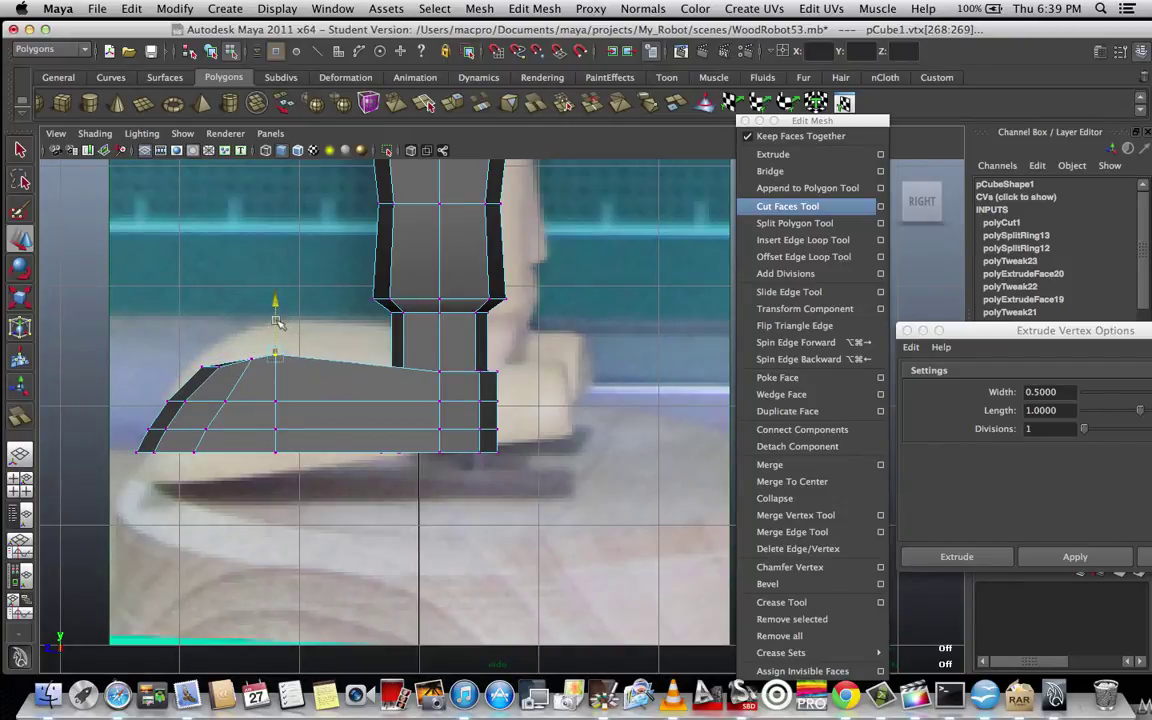
{"action": "left_click_drag", "start_coordinate": [277, 313], "coordinate": [277, 311]}
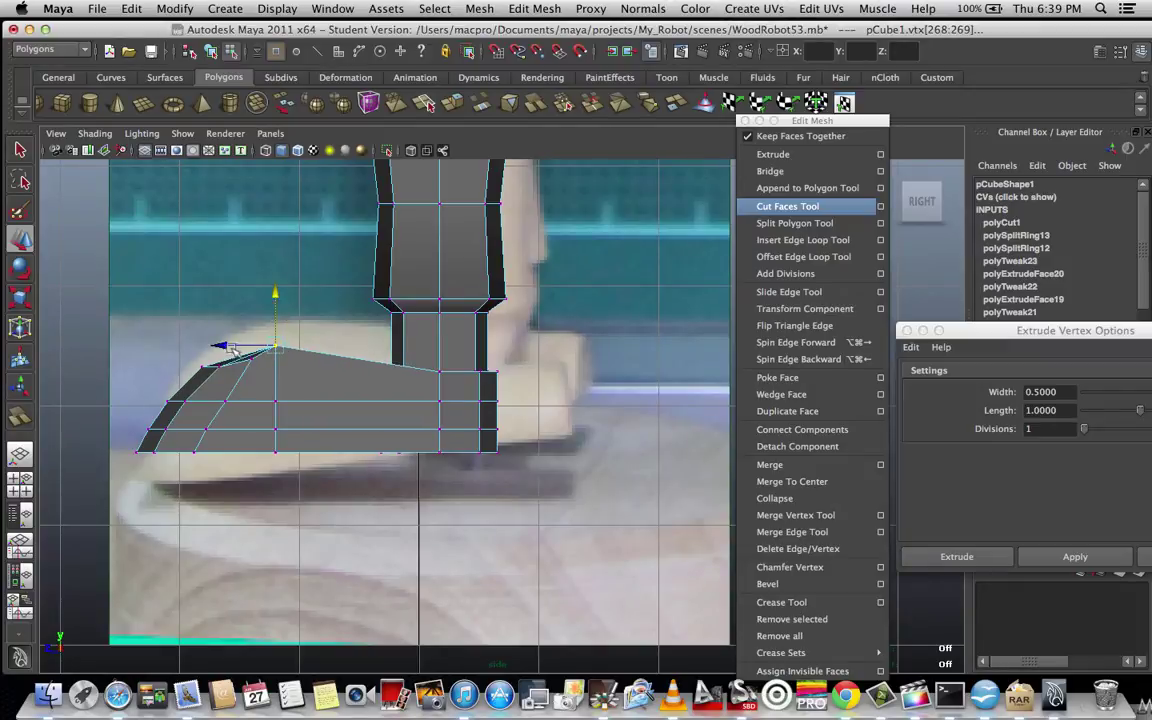
{"action": "left_click_drag", "start_coordinate": [228, 346], "coordinate": [239, 347]}
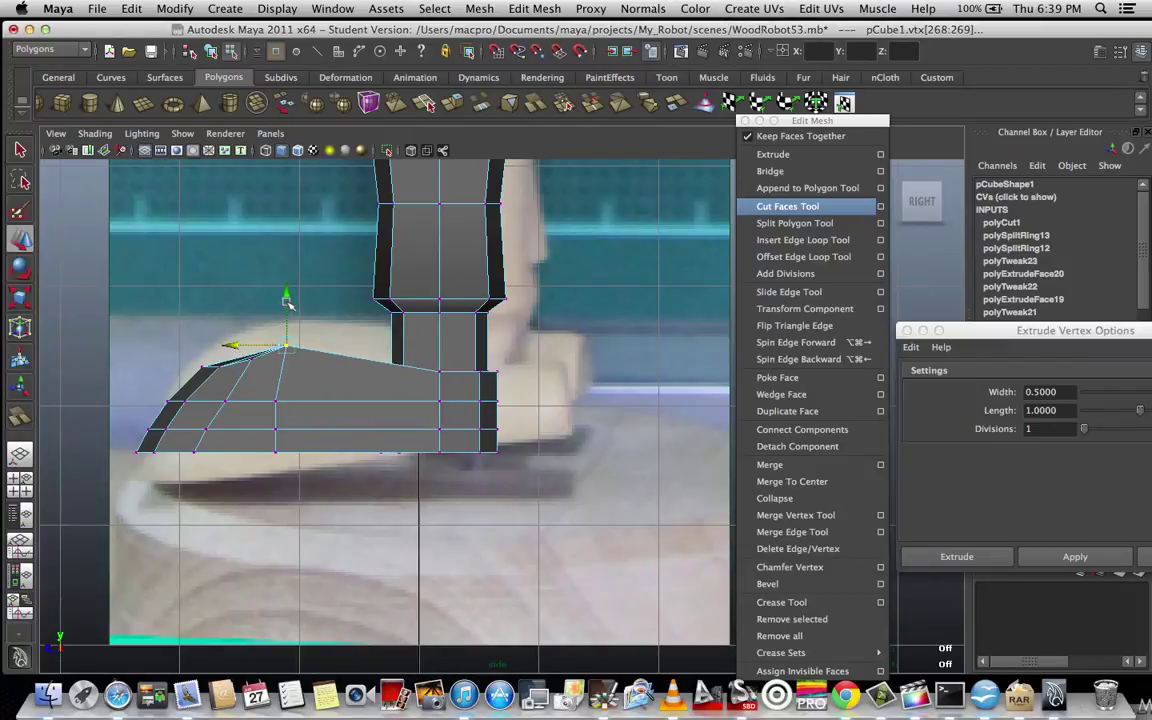
{"action": "left_click", "coordinate": [287, 304]}
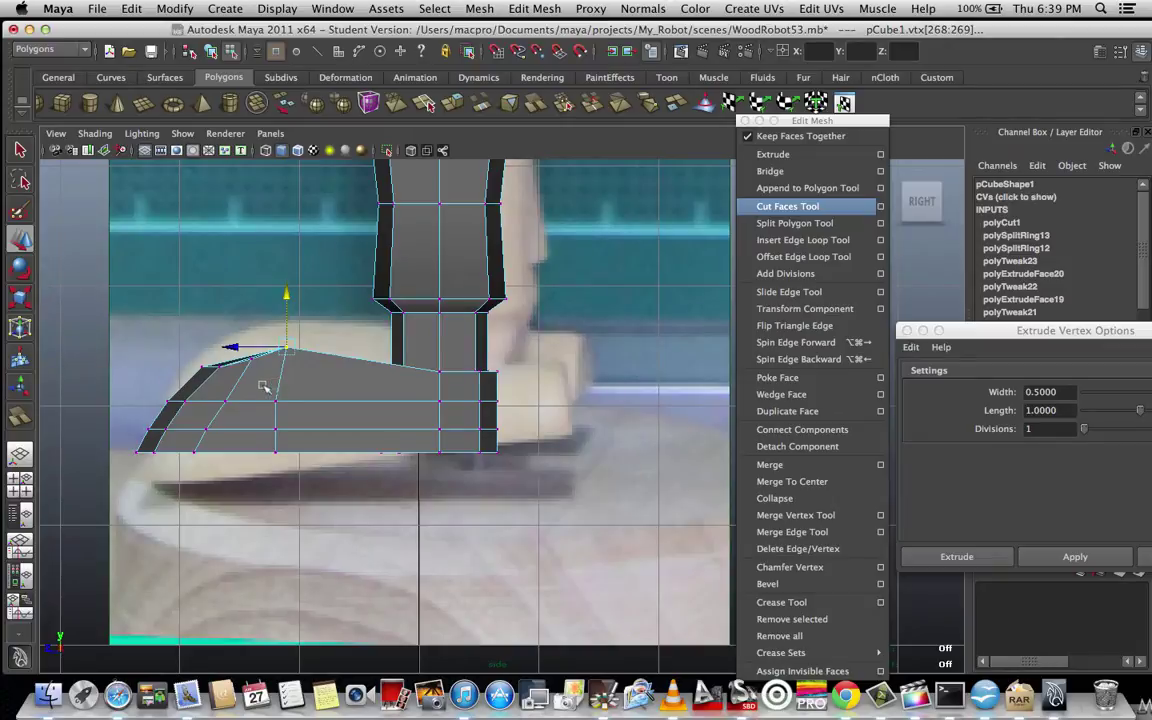
- Shift the vertical cut's vertices on the two horizontal loops slightly back, in line with the moved instep peak
{"action": "left_click", "coordinate": [226, 402]}
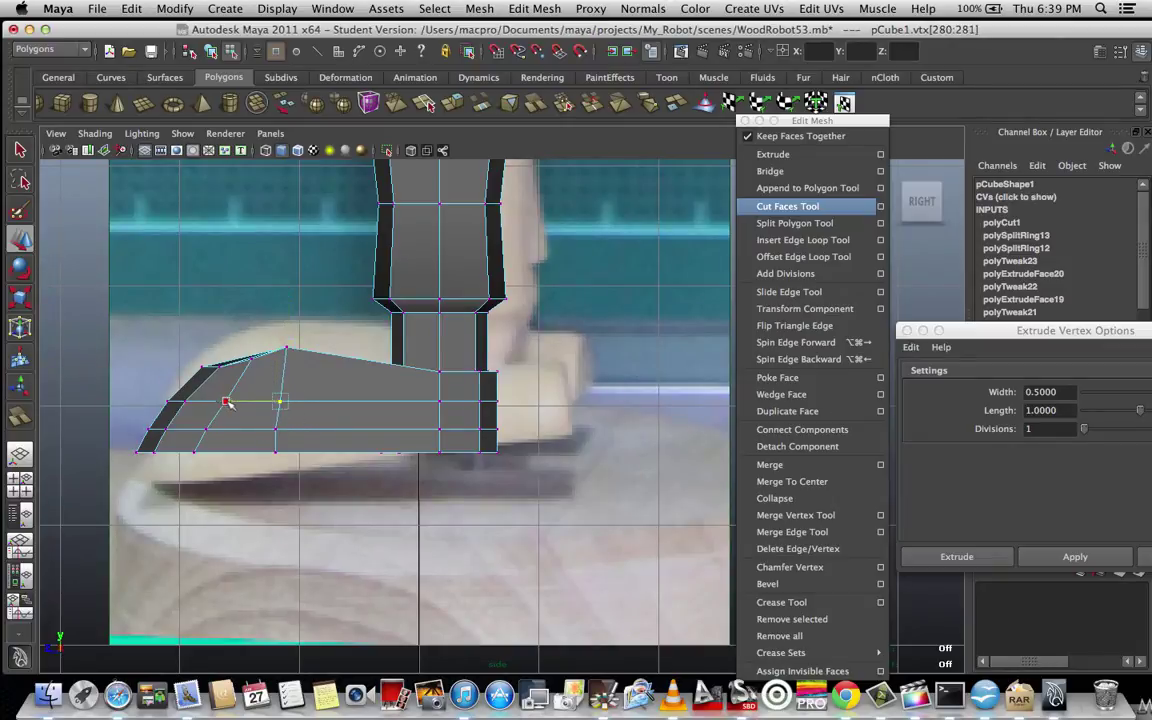
{"action": "left_click_drag", "start_coordinate": [255, 423], "coordinate": [287, 437]}
{"action": "left_click", "coordinate": [275, 465]}
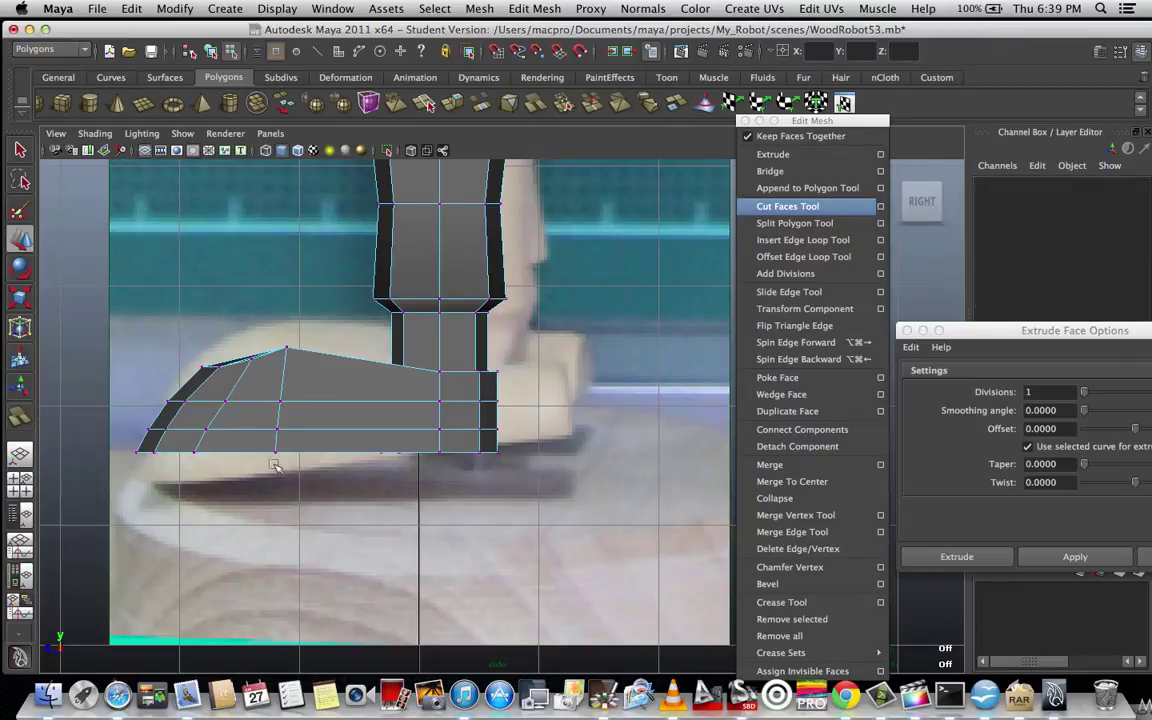
- Compare the foot with the side reference in wireframe, and examine its shape in perspective with smooth preview
{"action": "key", "text": "4"}
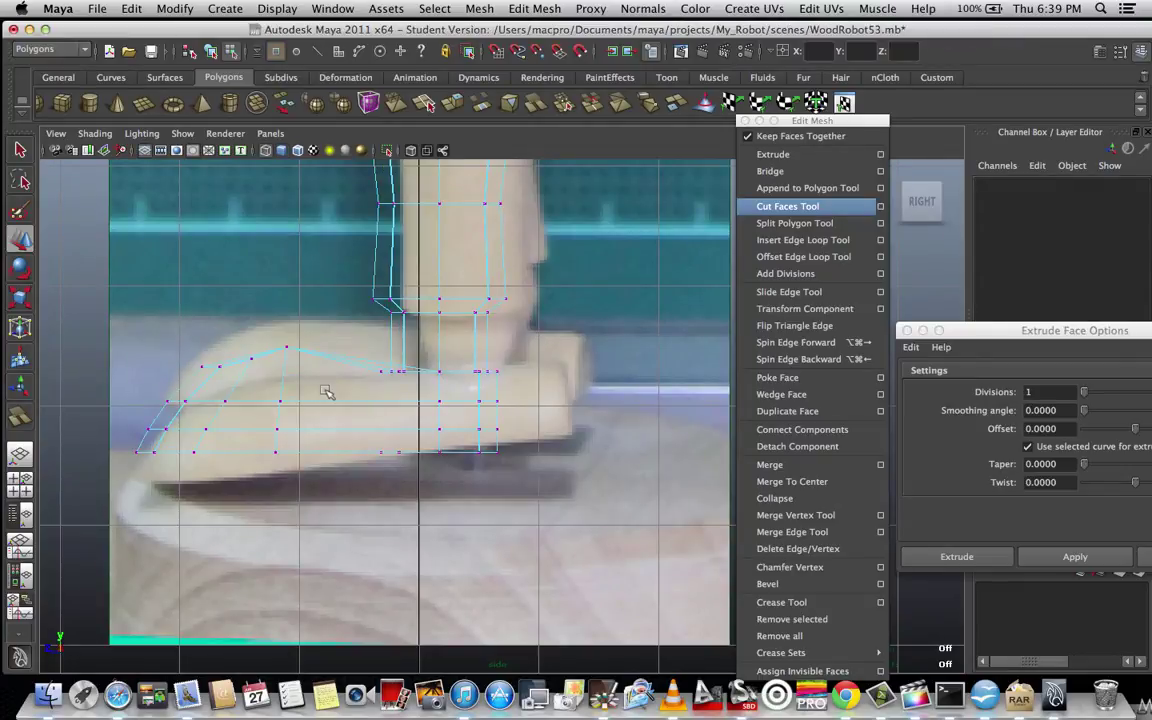
{"action": "key", "text": "5"}
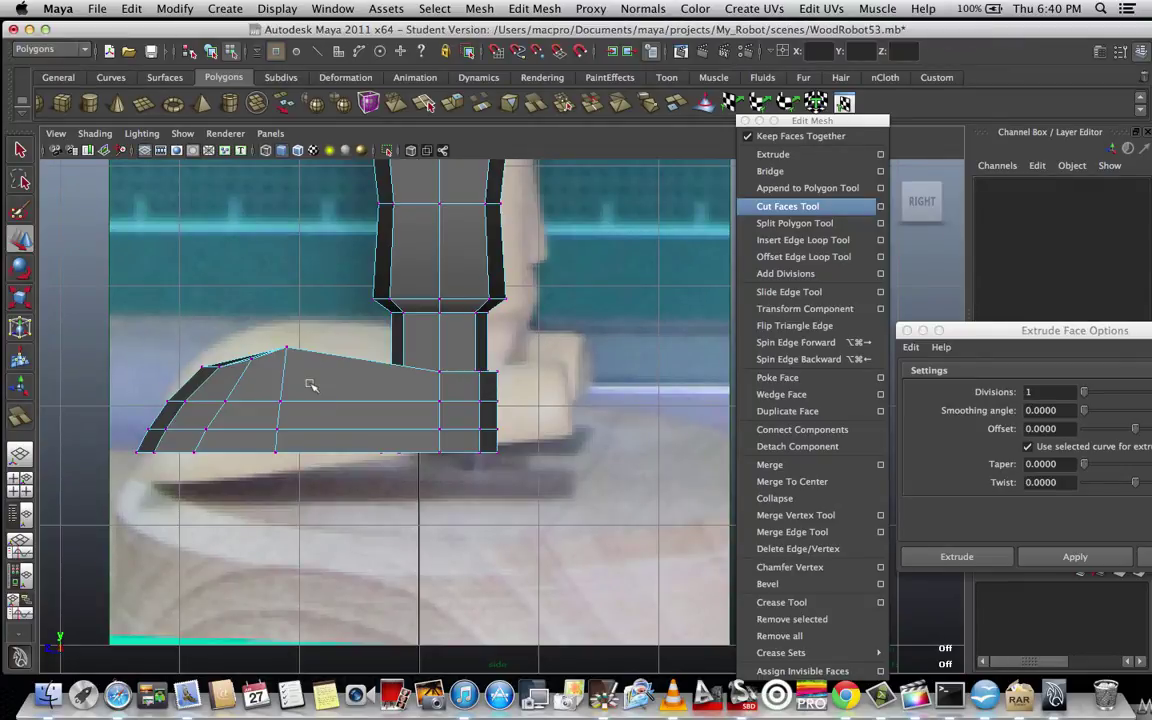
{"action": "scroll", "coordinate": [310, 385], "scroll_direction": "down", "scroll_amount": 3}
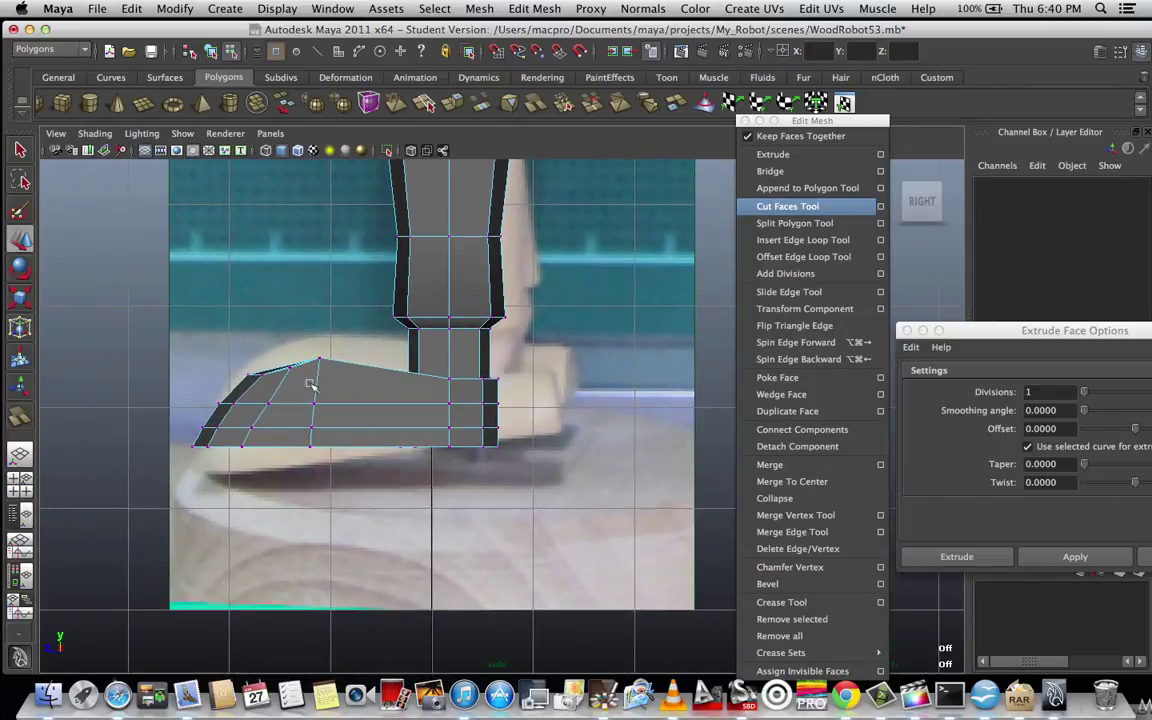
{"action": "scroll", "coordinate": [310, 386], "scroll_direction": "down", "scroll_amount": 1}
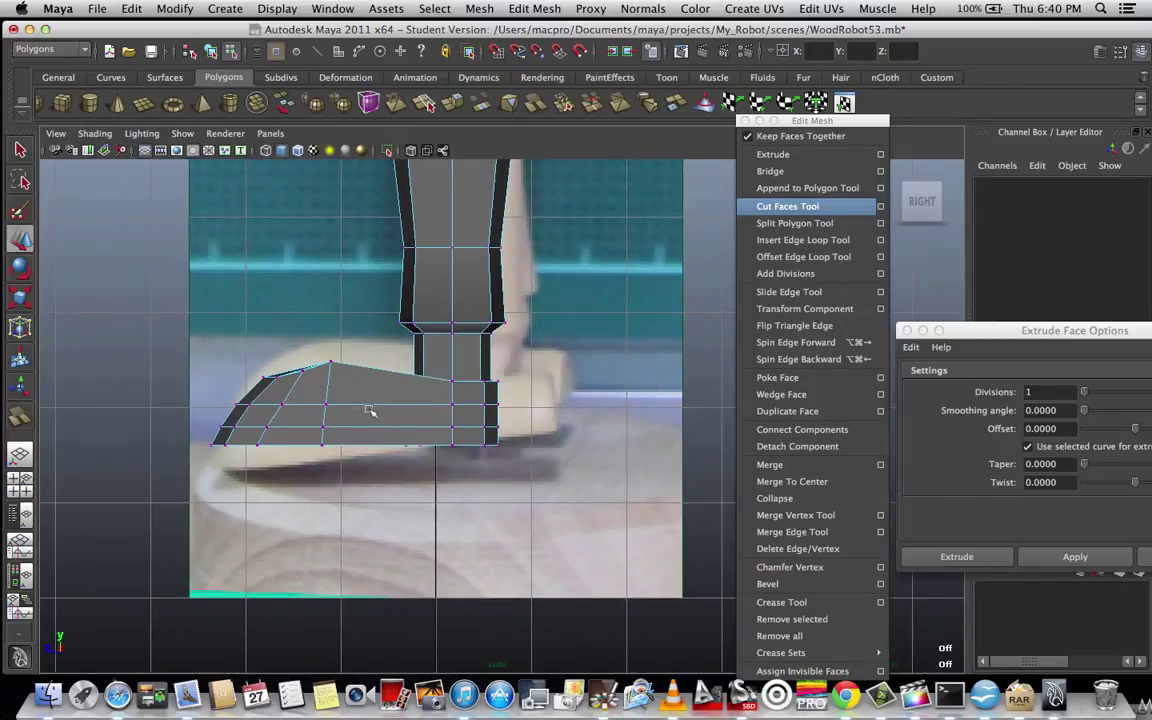
{"action": "key", "text": "space"}
{"action": "left_click_drag", "start_coordinate": [369, 412], "coordinate": [335, 345]}
{"action": "left_click_drag", "start_coordinate": [330, 462], "coordinate": [383, 540], "text": "alt"}
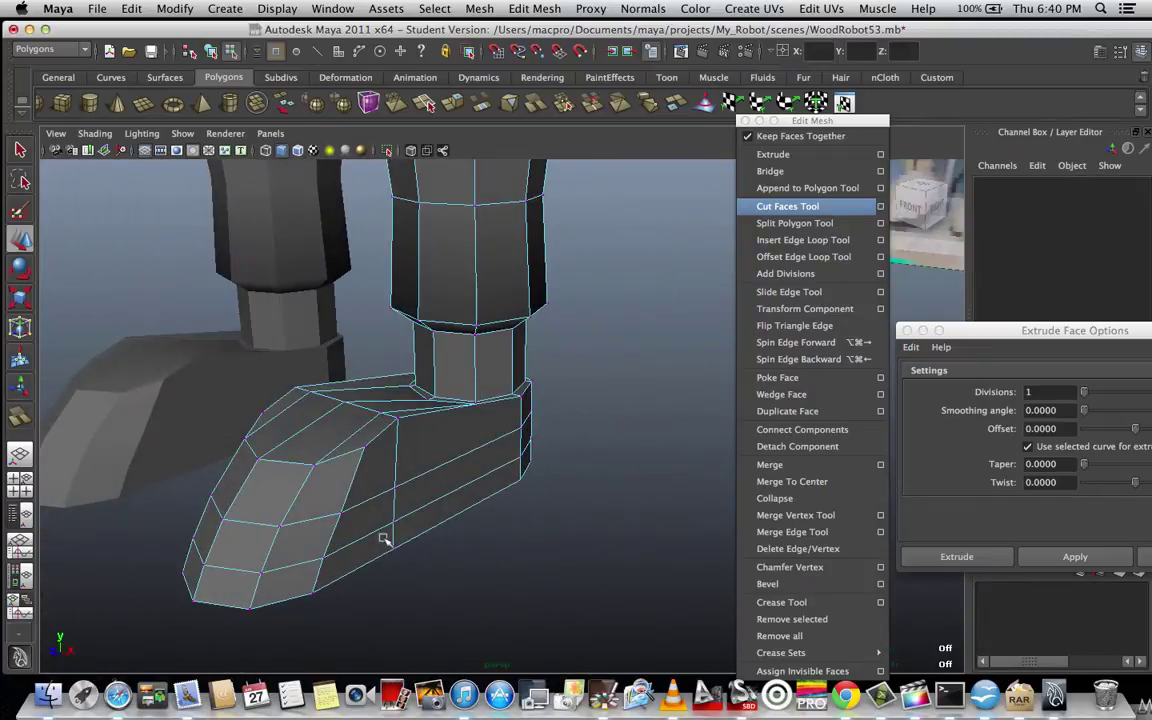
{"action": "scroll", "coordinate": [383, 540], "scroll_direction": "down", "scroll_amount": 2}
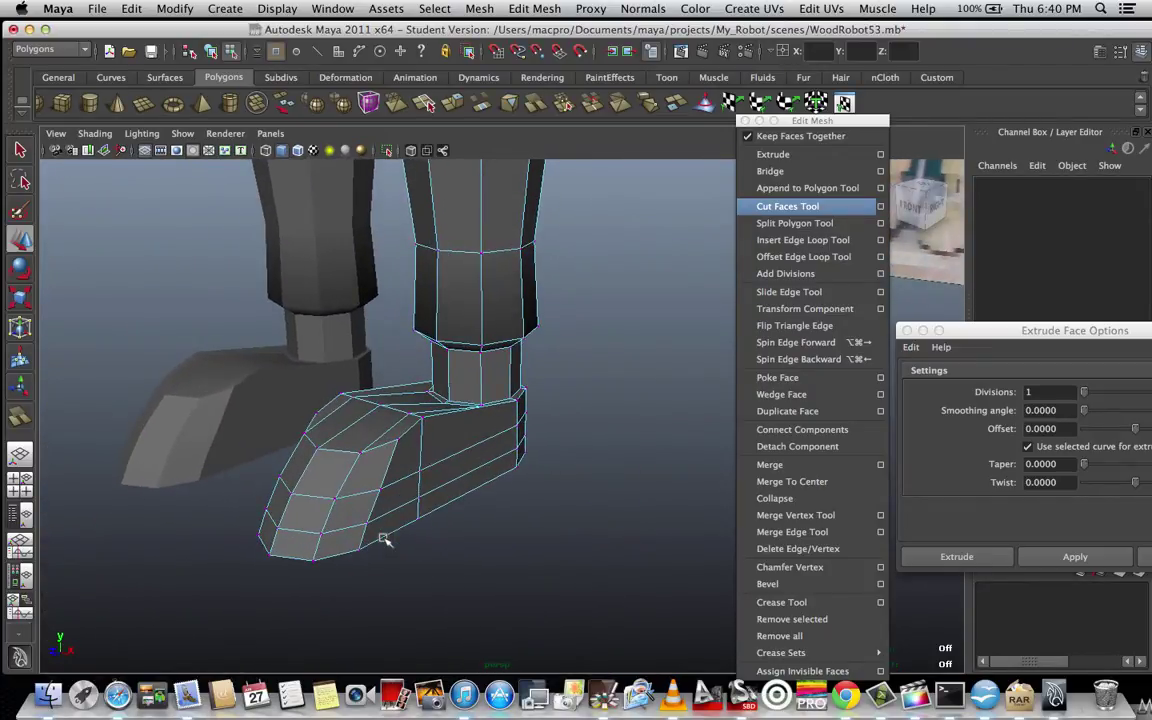
{"action": "key", "text": "3"}
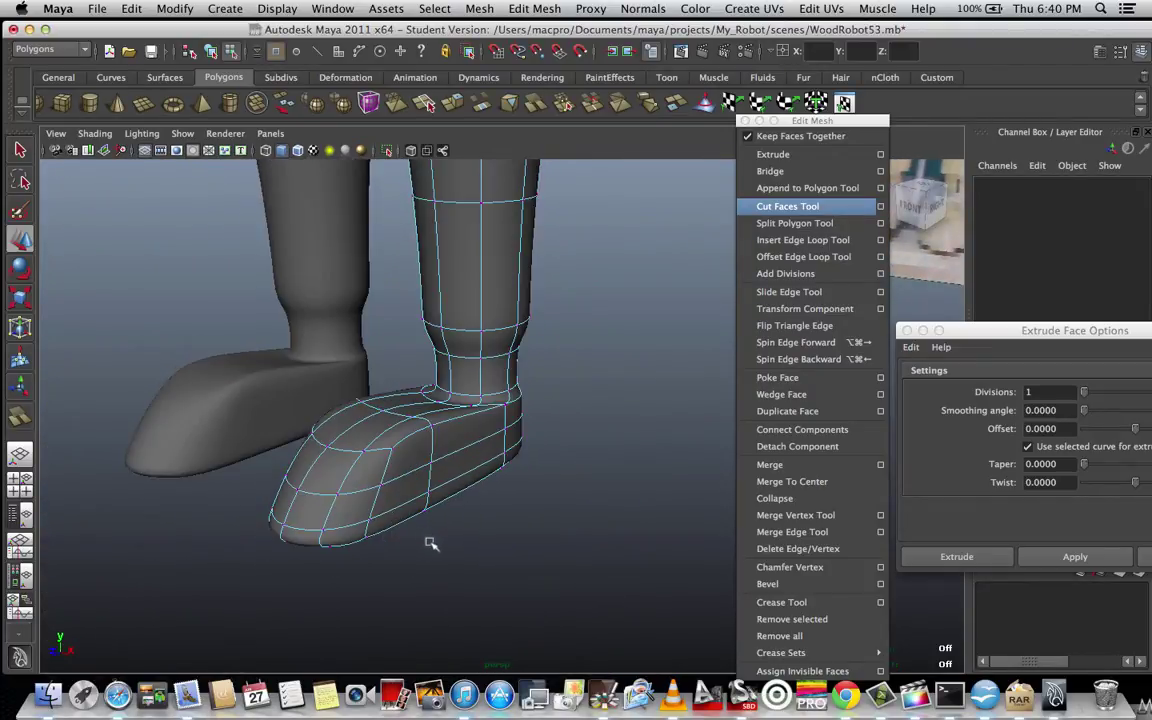
- In the front view, lower the foot's two outer corner vertices in the top row just in front of the instep peak
{"action": "key", "text": "space"}
{"action": "left_click_drag", "start_coordinate": [412, 546], "coordinate": [529, 464]}
{"action": "key", "text": "space"}
{"action": "left_click", "coordinate": [537, 427]}
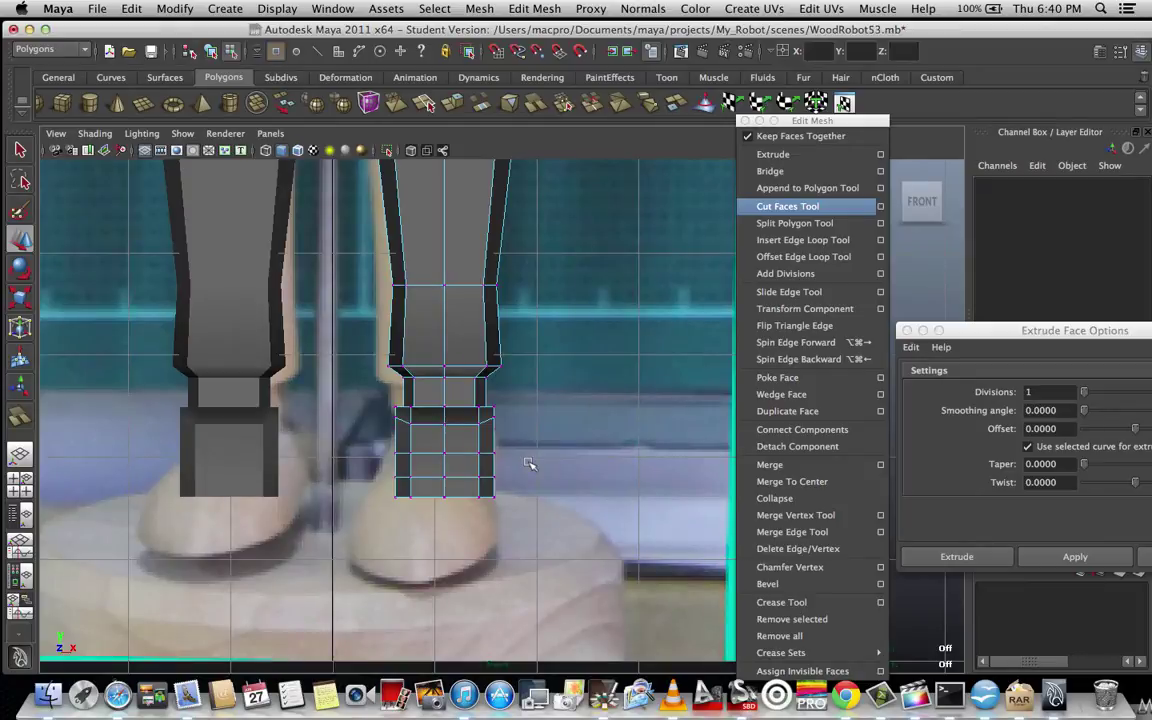
{"action": "scroll", "coordinate": [529, 464], "scroll_direction": "up", "scroll_amount": 4}
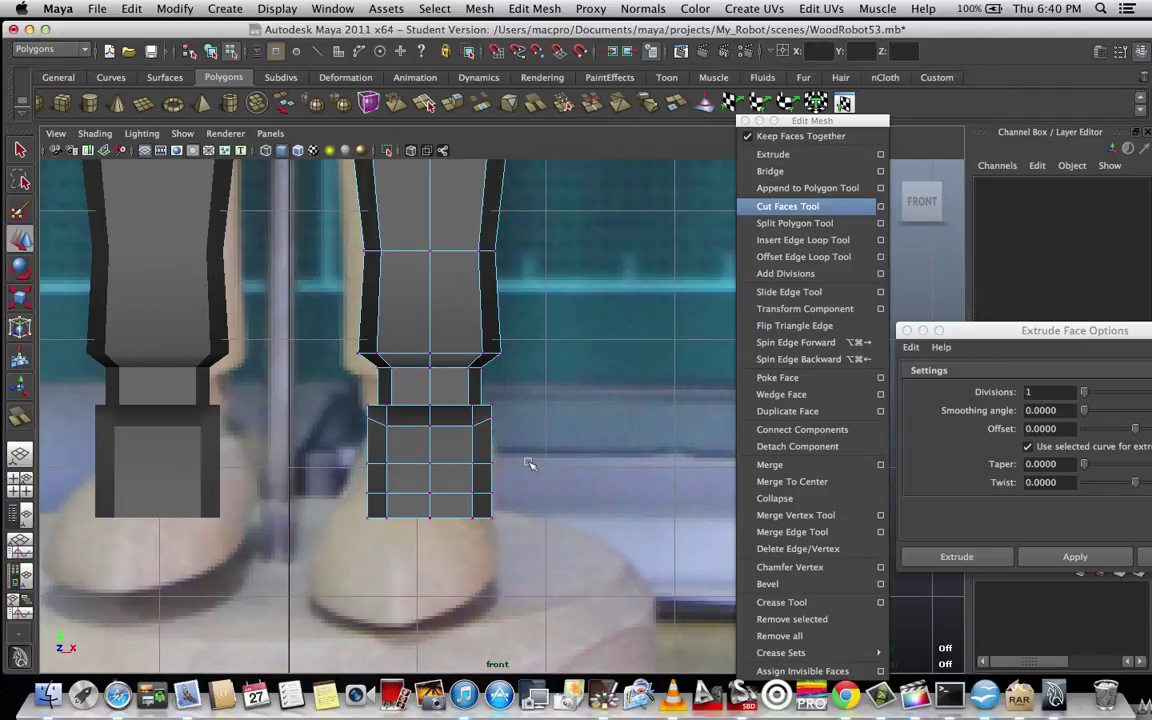
{"action": "scroll", "coordinate": [529, 464], "scroll_direction": "up", "scroll_amount": 3}
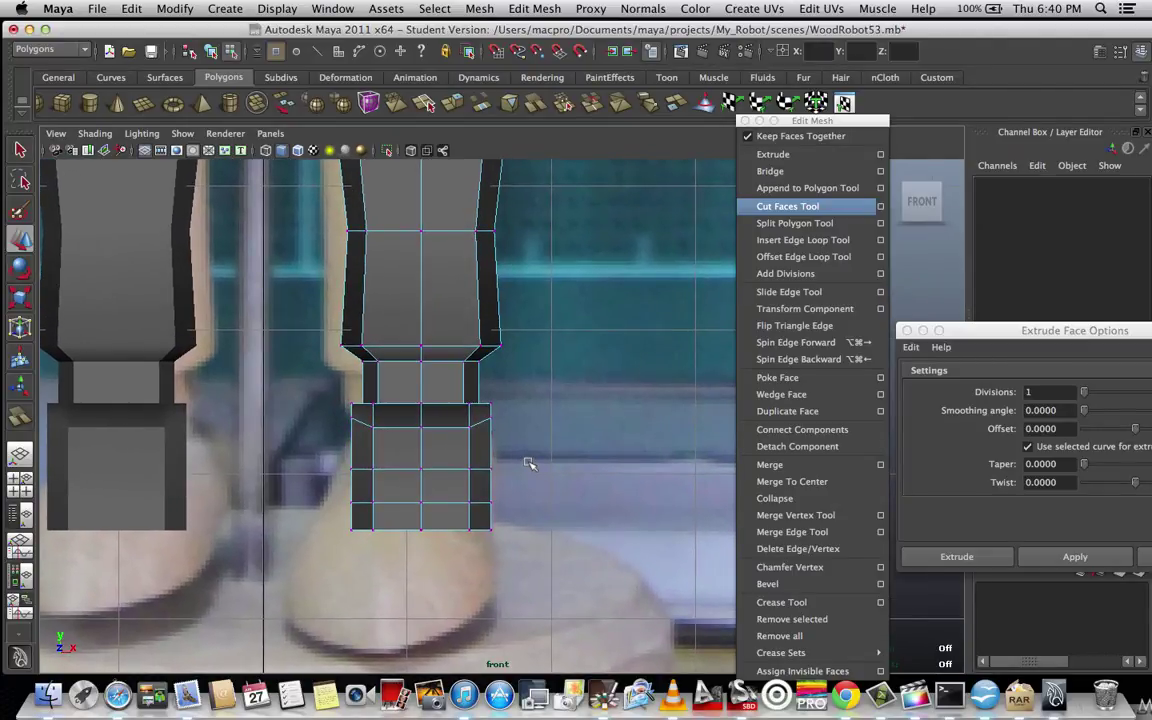
{"action": "scroll", "coordinate": [529, 464], "scroll_direction": "up", "scroll_amount": 1}
{"action": "scroll", "coordinate": [529, 464], "scroll_direction": "up", "scroll_amount": 2}
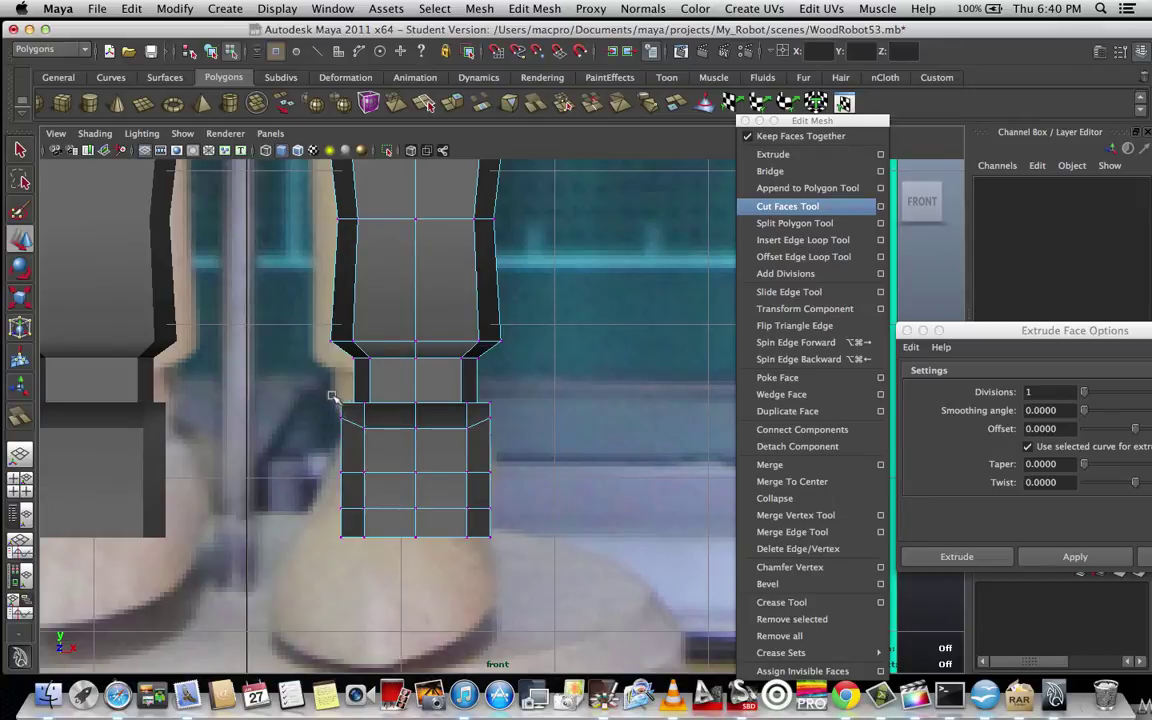
{"action": "left_click_drag", "start_coordinate": [333, 393], "coordinate": [367, 440]}
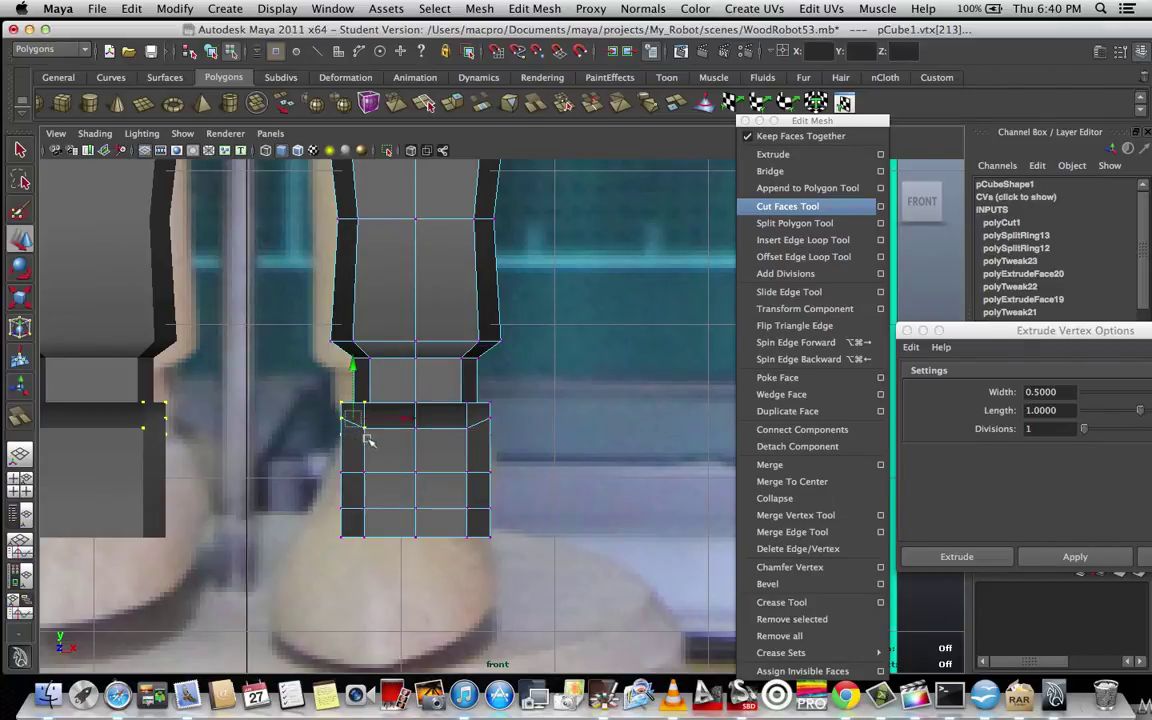
{"action": "left_click_drag", "start_coordinate": [512, 393], "coordinate": [466, 438]}
{"action": "left_click", "coordinate": [533, 416]}
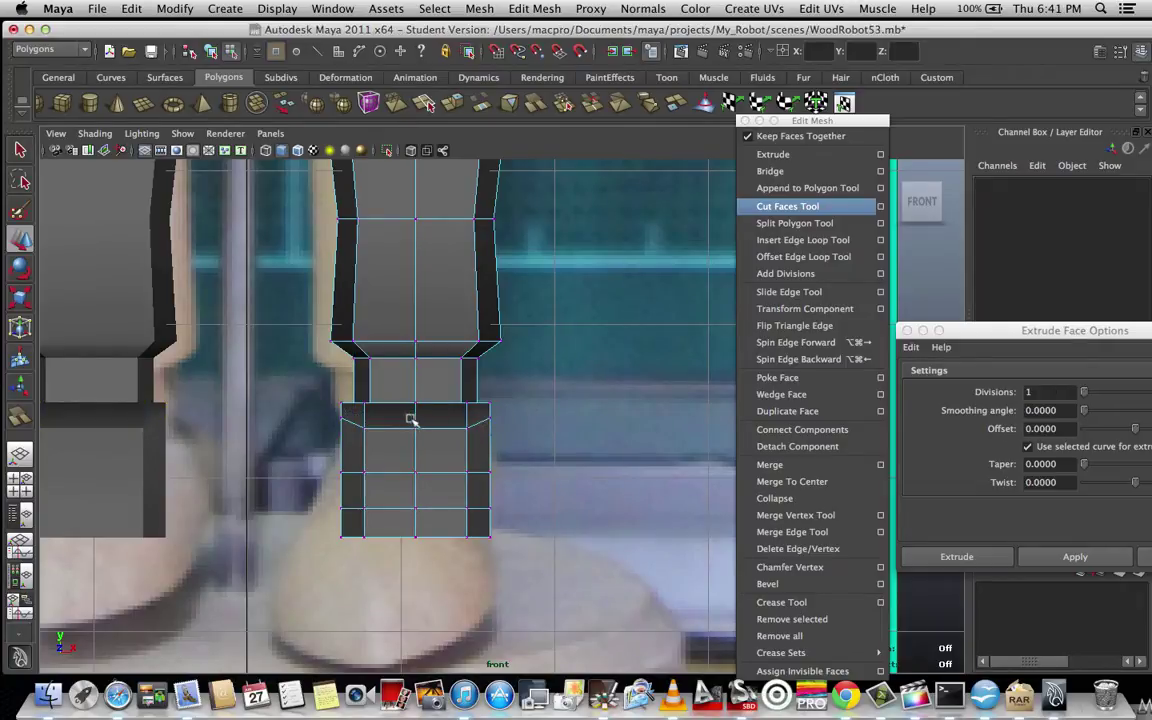
{"action": "left_click", "coordinate": [343, 420]}
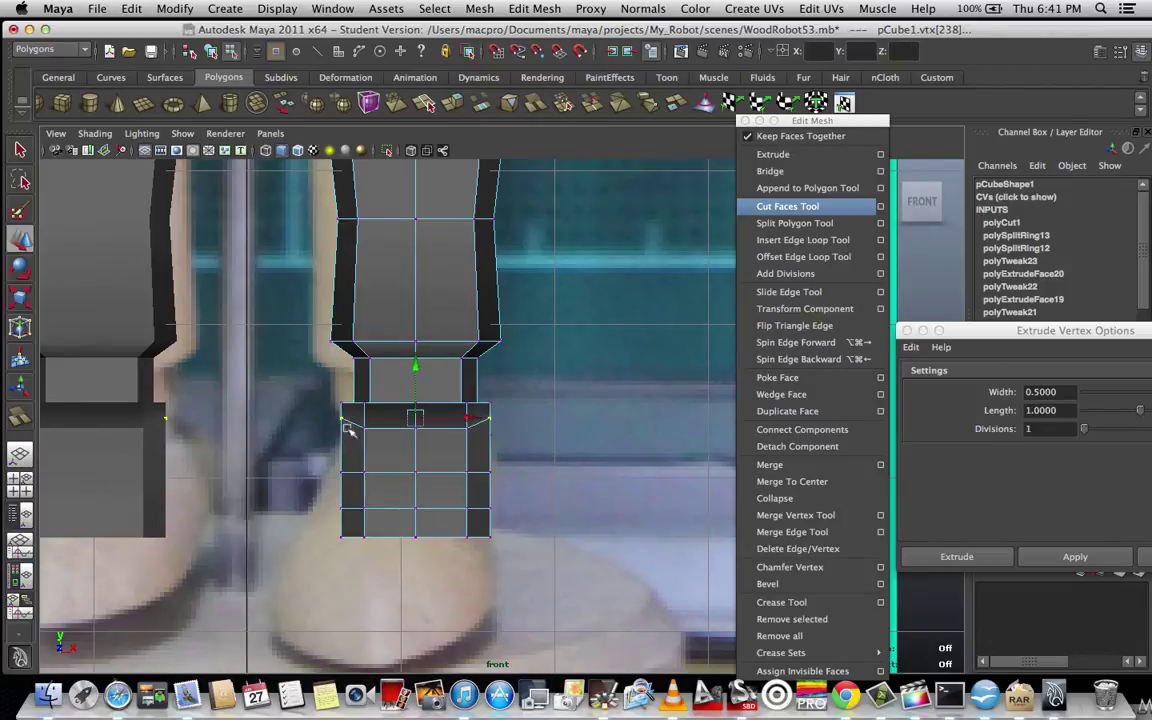
{"action": "left_click_drag", "start_coordinate": [418, 369], "coordinate": [420, 399]}
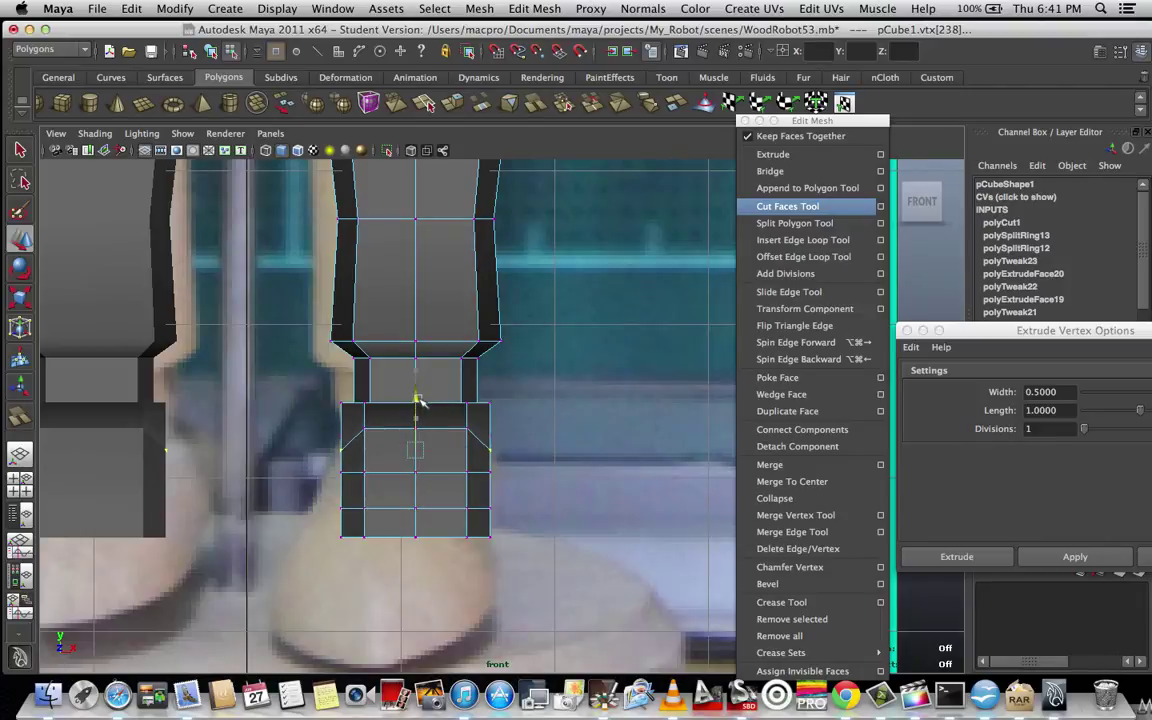
- Lower the two outer corner vertices of the instep peak row to slope the foot's upper sides
{"action": "left_click", "coordinate": [340, 404]}
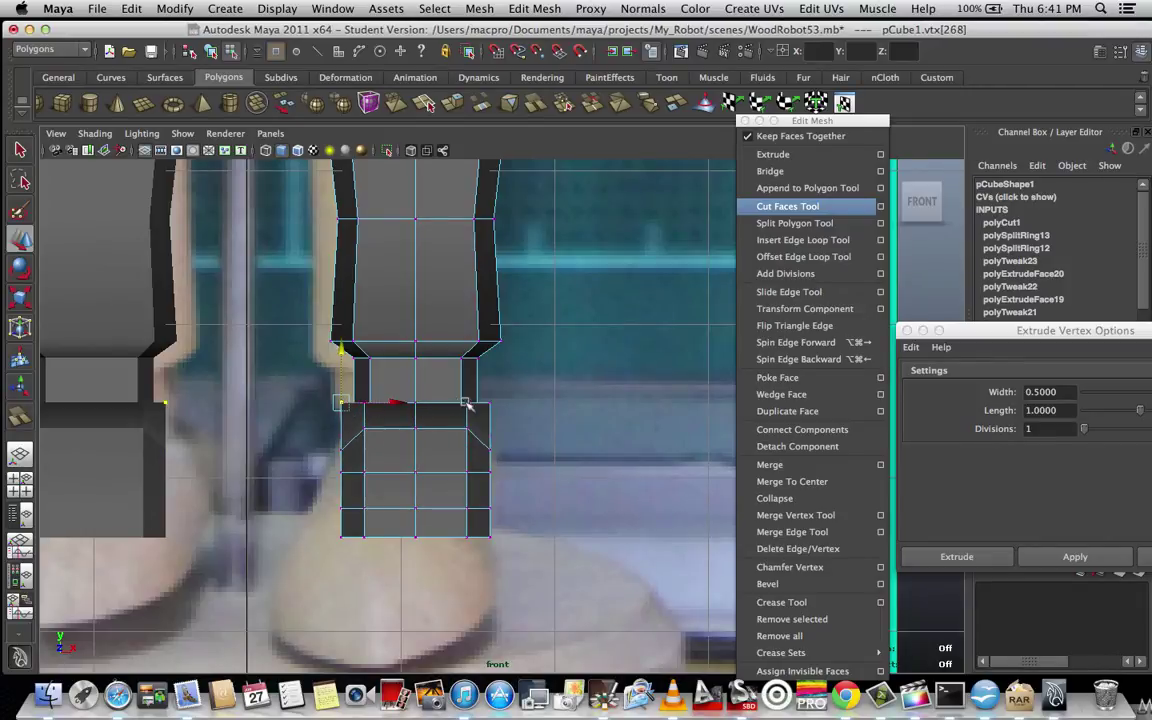
{"action": "left_click", "coordinate": [491, 404], "text": "shift"}
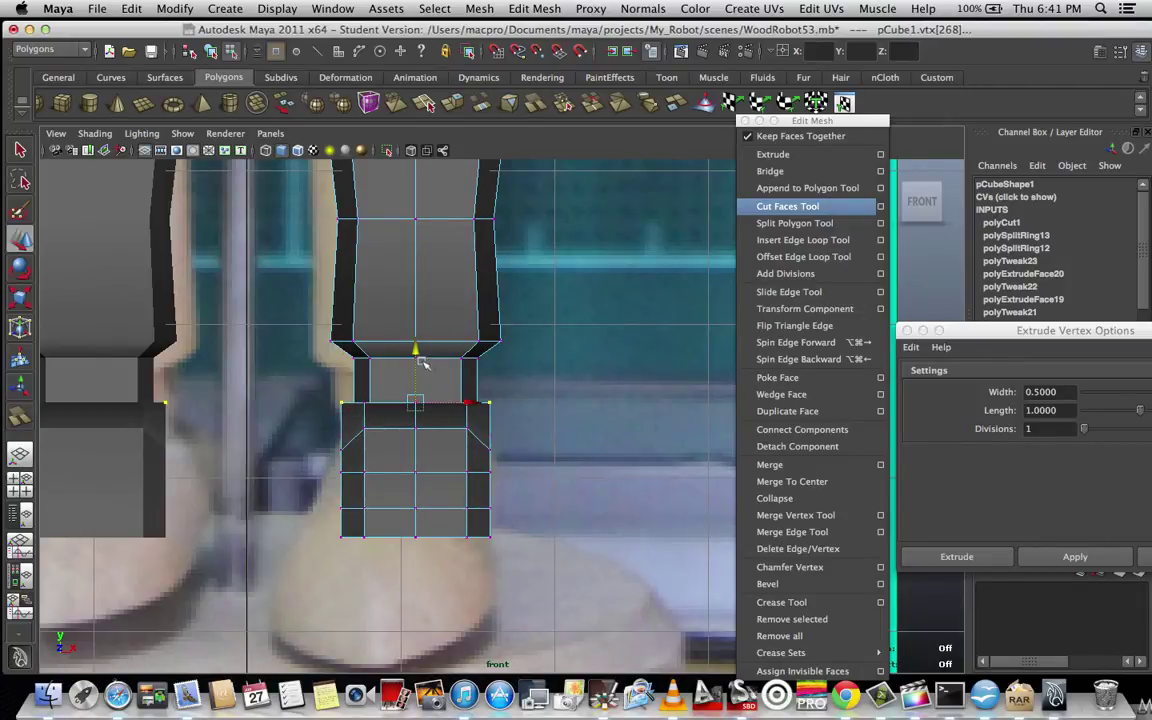
{"action": "left_click_drag", "start_coordinate": [417, 355], "coordinate": [417, 377]}
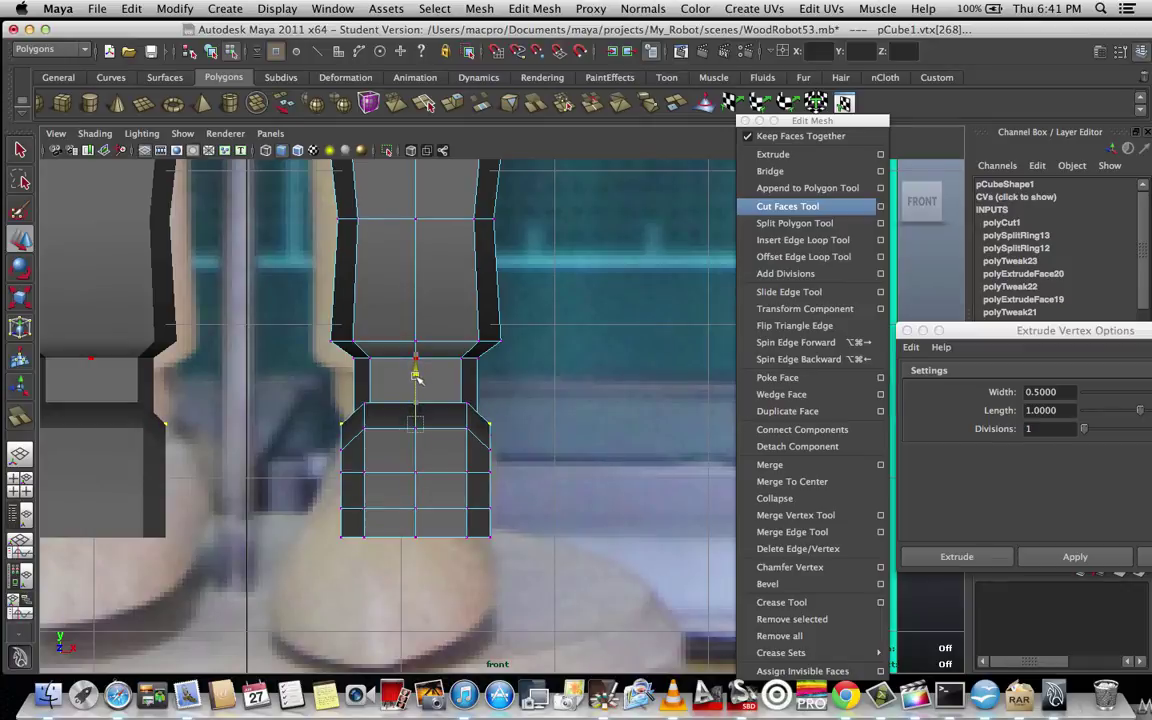
{"action": "left_click", "coordinate": [550, 392]}
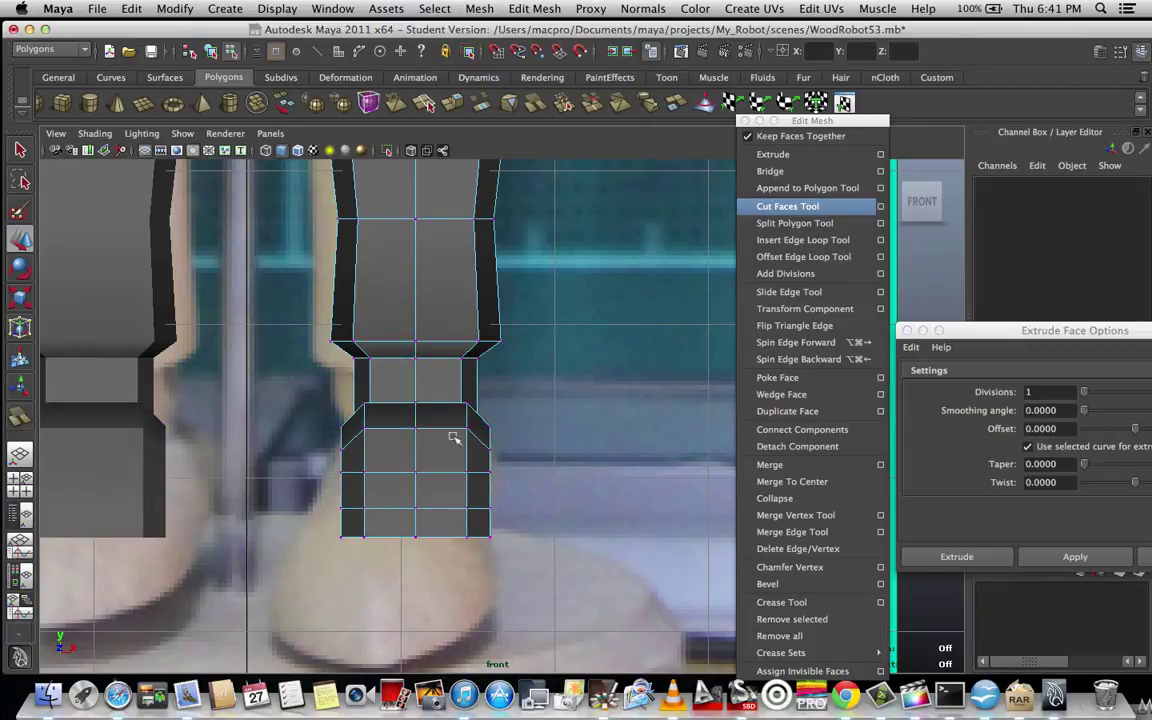
- Raise the centre vertices of the instep peak row and the row in front of it to arch the foot's top
{"action": "left_click", "coordinate": [416, 429]}
{"action": "left_click_drag", "start_coordinate": [419, 396], "coordinate": [413, 383]}
{"action": "left_click", "coordinate": [519, 383]}
{"action": "left_click", "coordinate": [415, 403]}
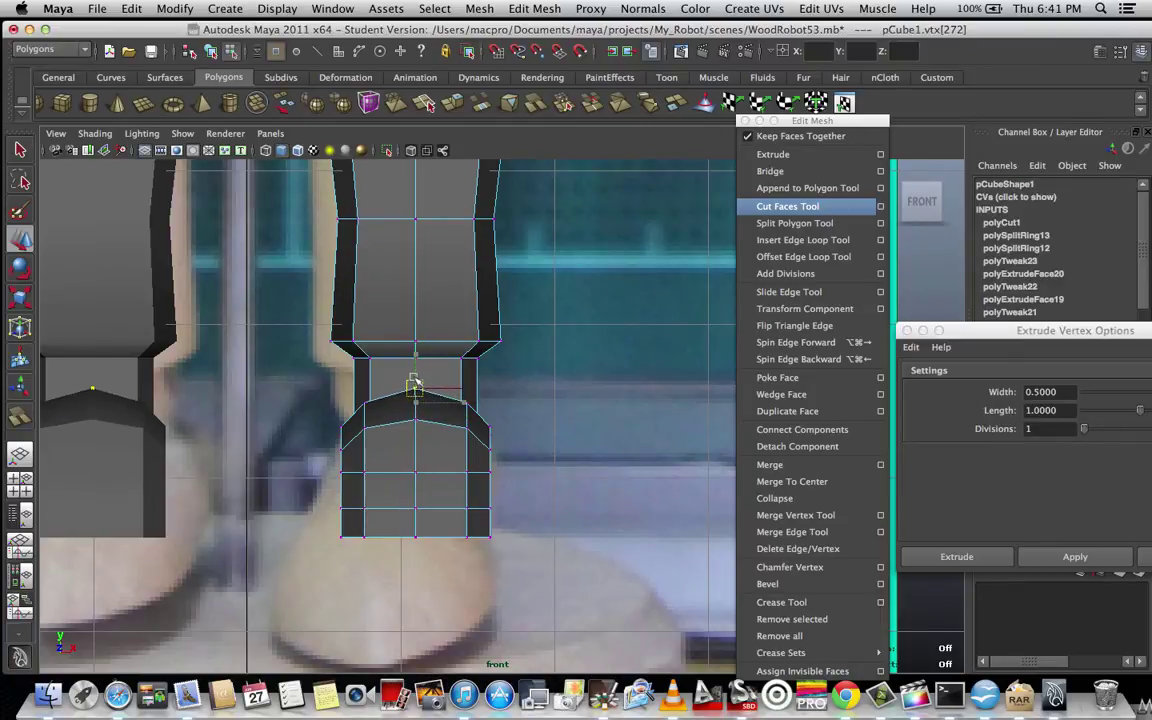
- Slightly lower the outer and inner side vertices of the row in front of the instep peak to round its arch
{"action": "left_click", "coordinate": [352, 453]}
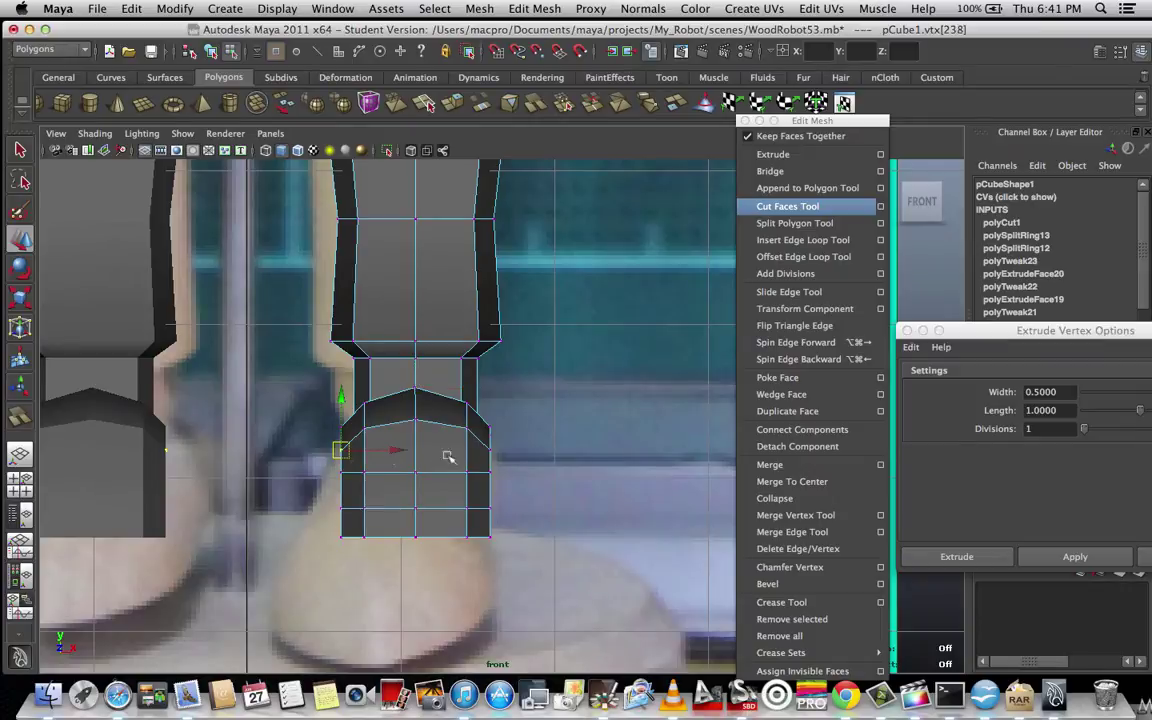
{"action": "left_click", "coordinate": [490, 453], "text": "shift"}
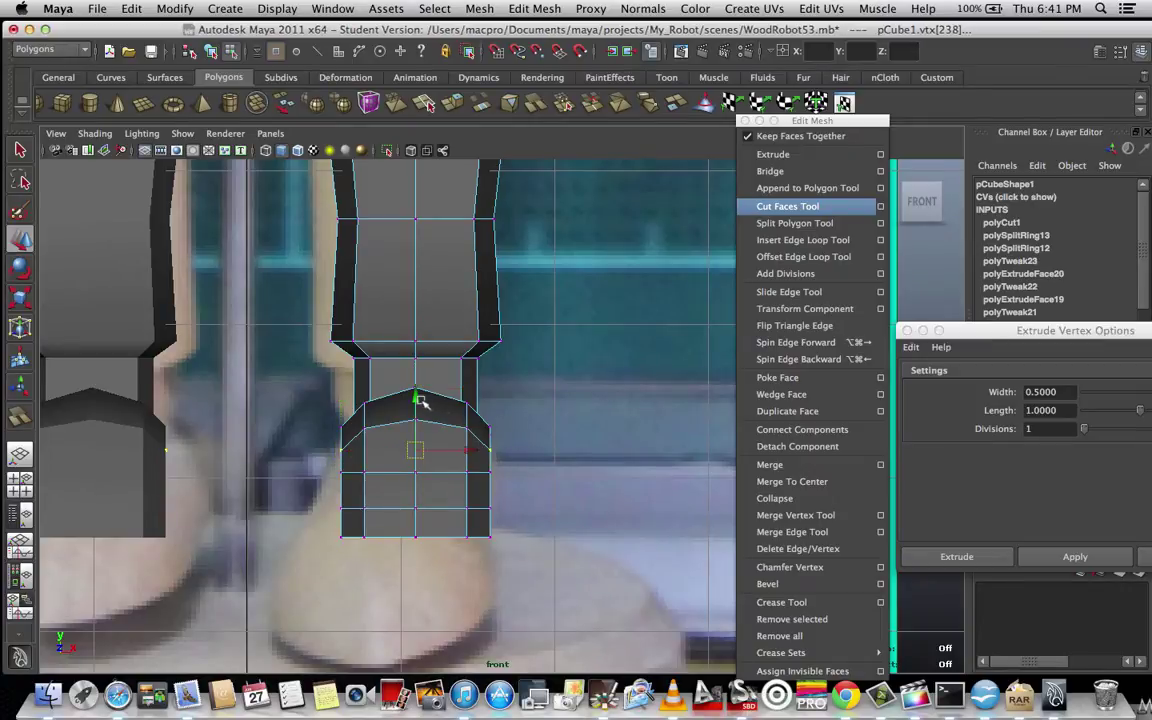
{"action": "left_click_drag", "start_coordinate": [416, 400], "coordinate": [418, 407]}
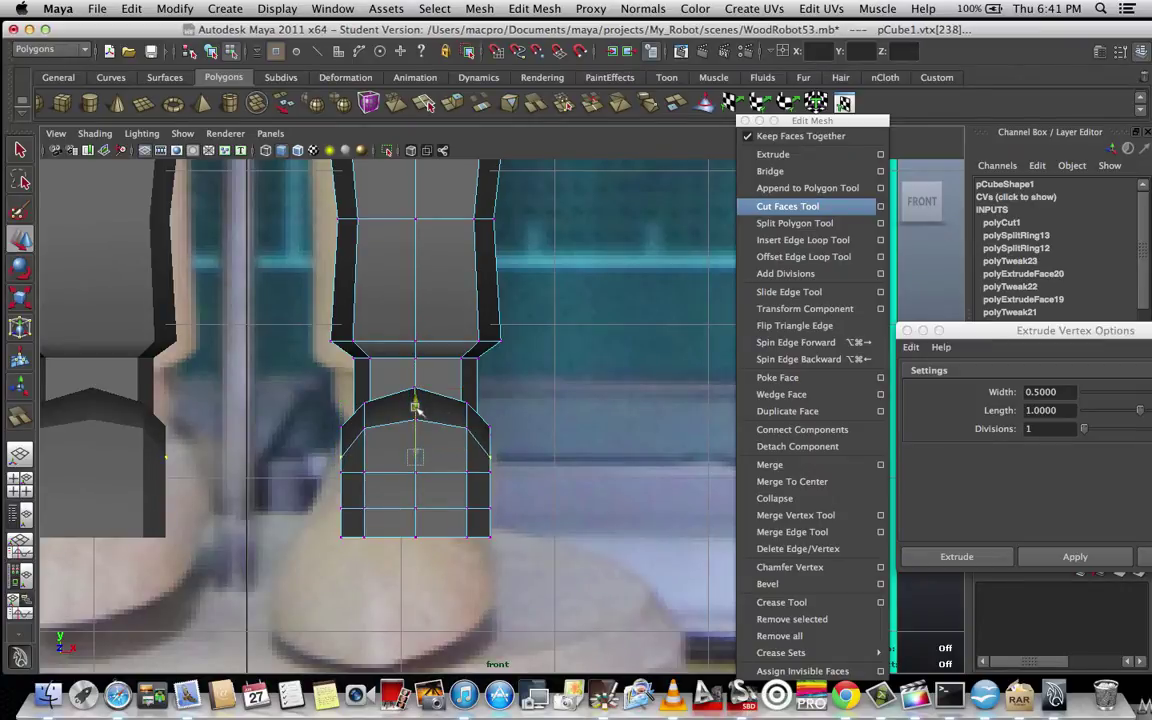
{"action": "left_click", "coordinate": [365, 429]}
{"action": "left_click", "coordinate": [467, 430], "text": "shift"}
{"action": "left_click_drag", "start_coordinate": [416, 386], "coordinate": [413, 393]}
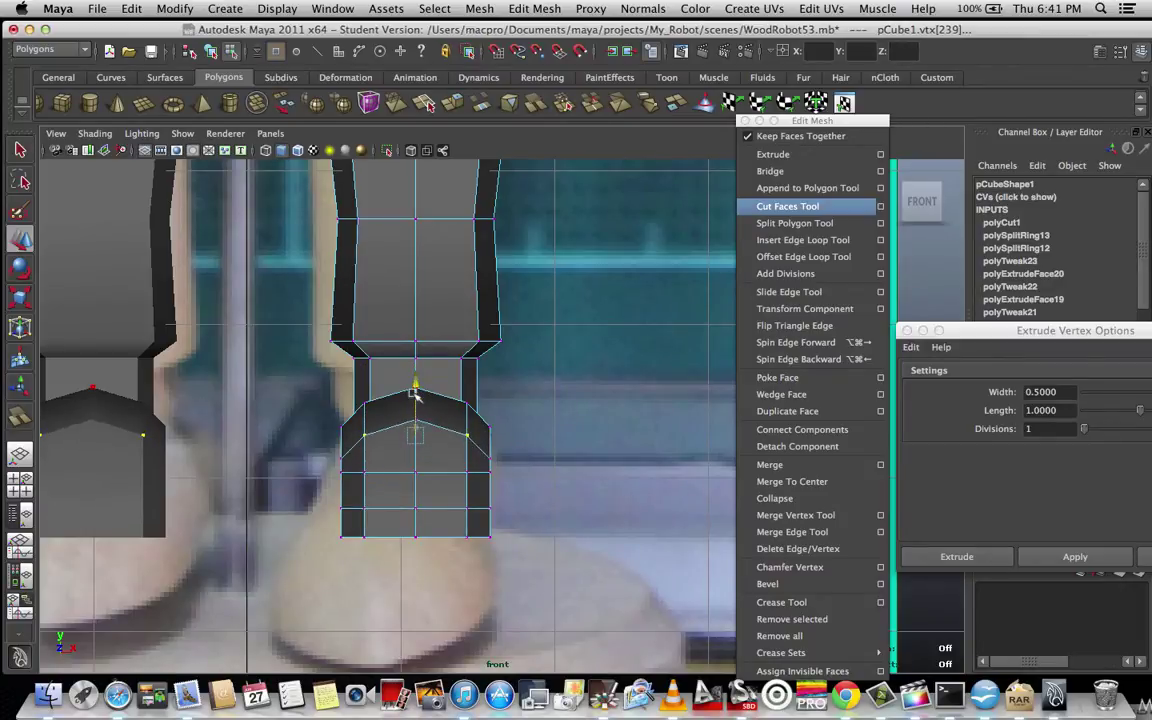
- Slightly lower the inner and outer side vertices of the instep peak row to round the foot's top edge
{"action": "left_click", "coordinate": [365, 403]}
{"action": "left_click", "coordinate": [467, 404], "text": "shift"}
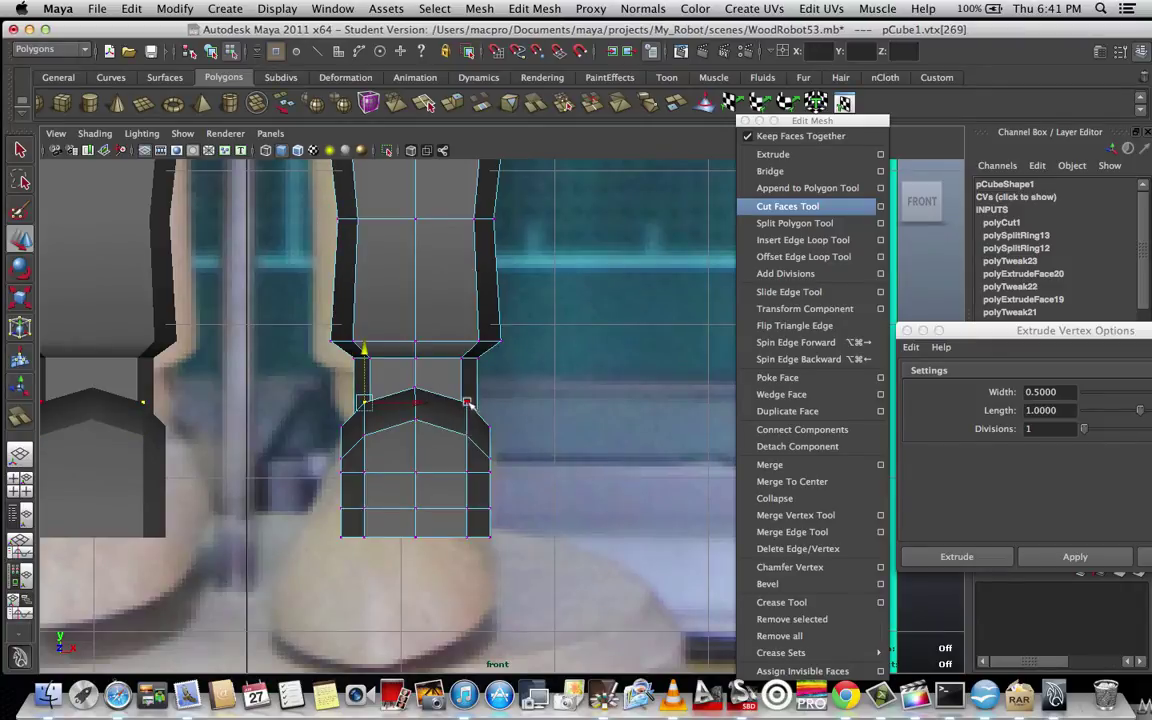
{"action": "left_click", "coordinate": [467, 403], "text": "shift"}
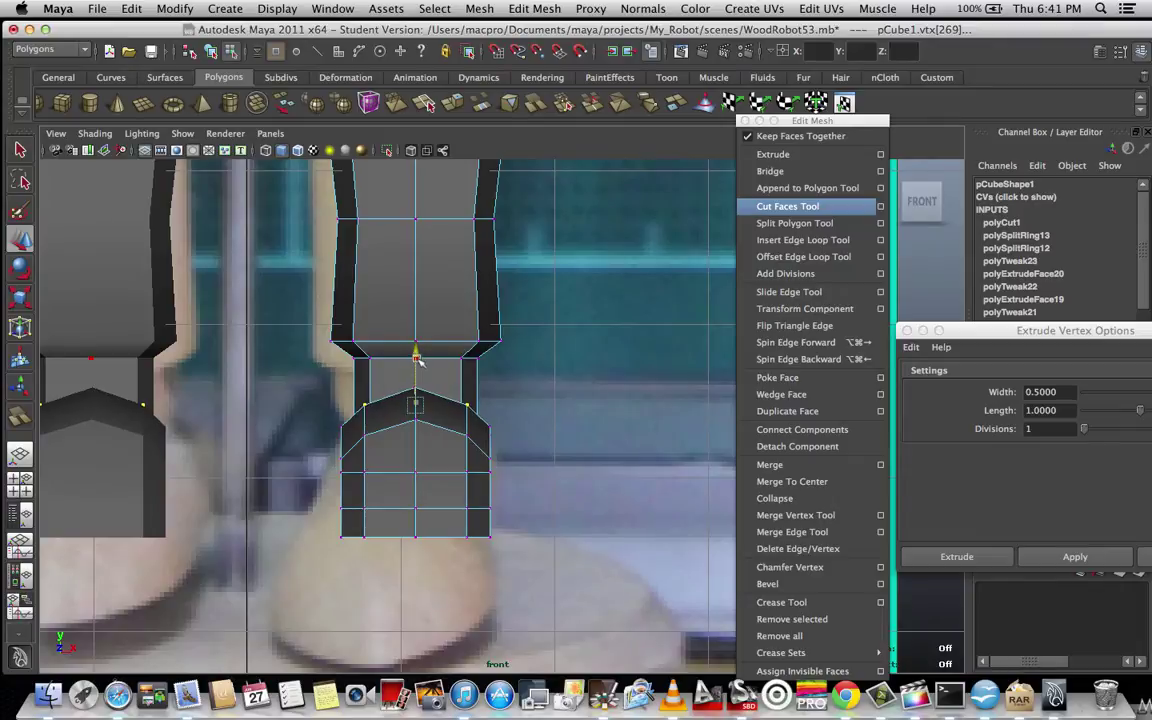
{"action": "left_click", "coordinate": [341, 426]}
{"action": "left_click", "coordinate": [489, 427], "text": "shift"}
{"action": "left_click_drag", "start_coordinate": [417, 378], "coordinate": [418, 388]}
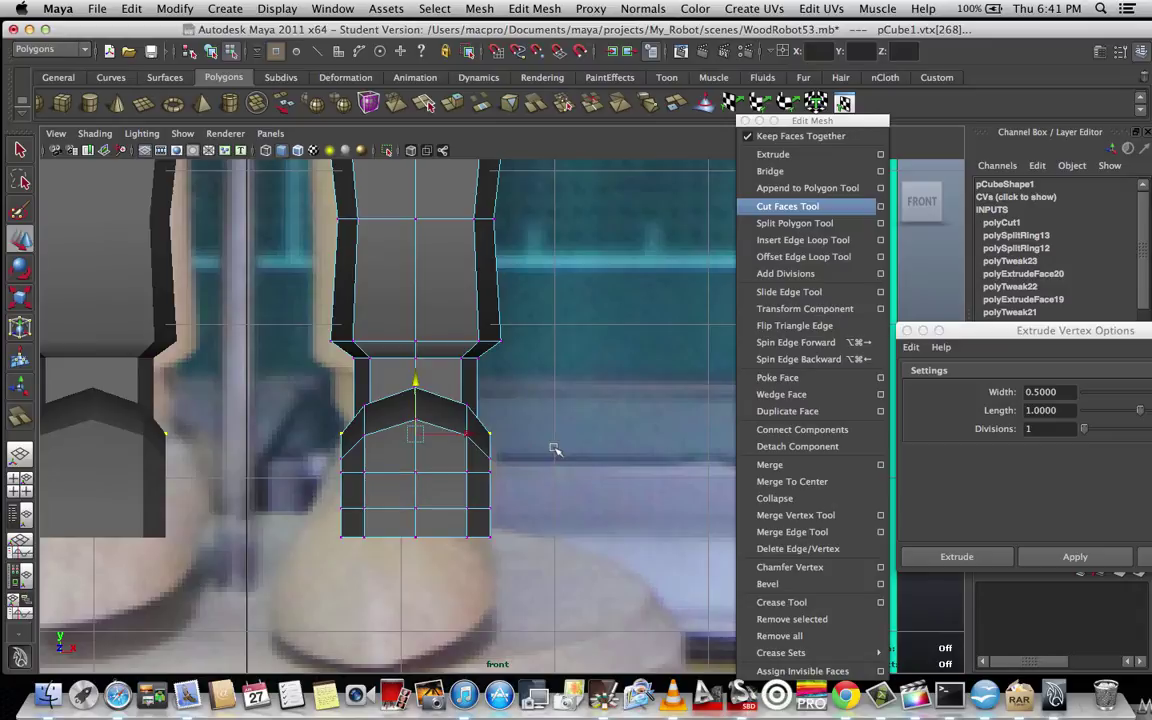
- Arch the upper horizontal loop on the toe by raising its centre vertex and lowering its two outer vertices
{"action": "left_click", "coordinate": [418, 478]}
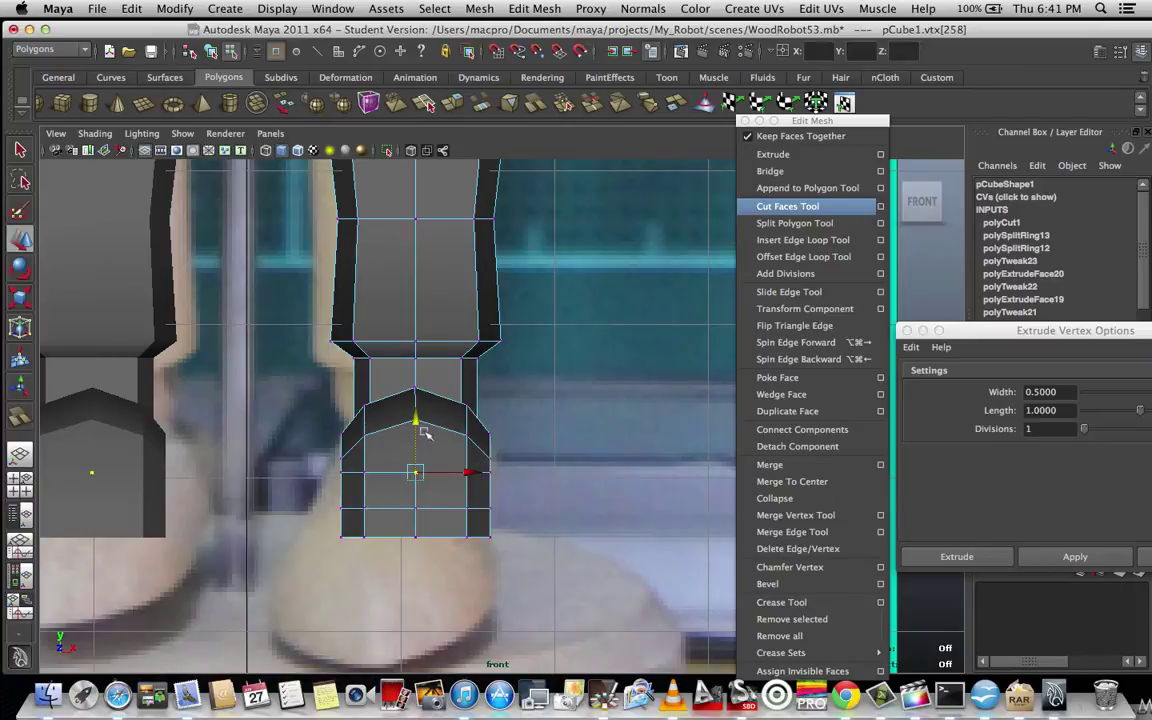
{"action": "left_click_drag", "start_coordinate": [416, 419], "coordinate": [416, 414]}
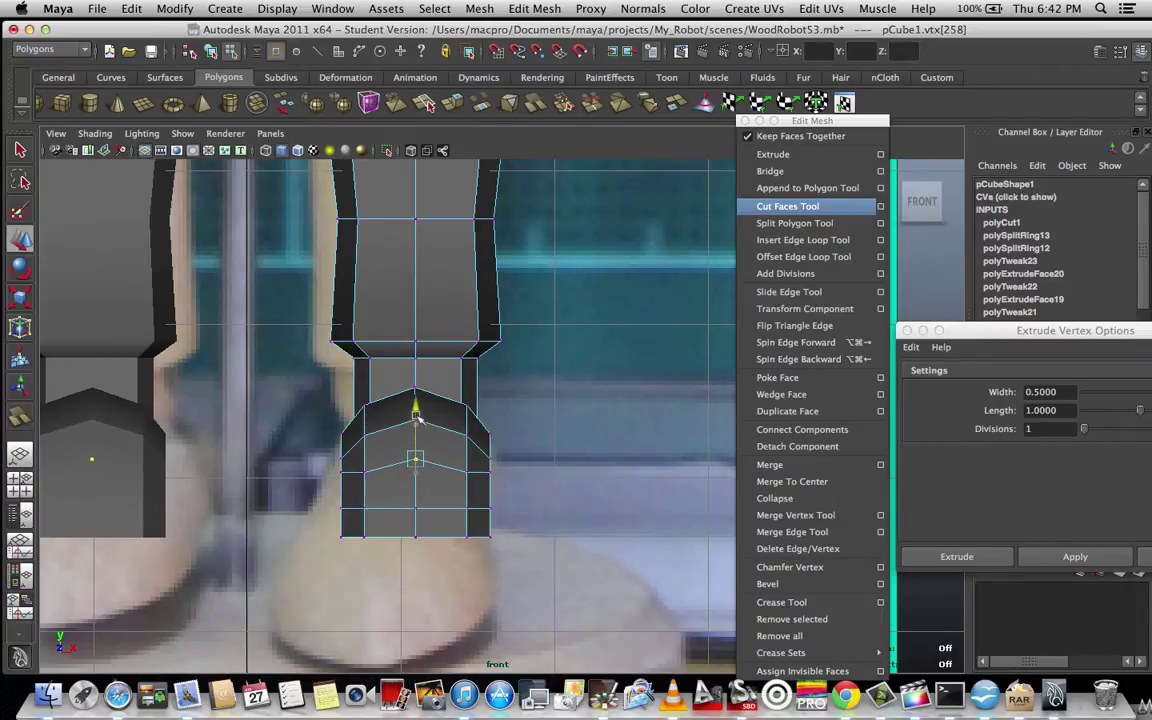
{"action": "left_click", "coordinate": [344, 475]}
{"action": "left_click", "coordinate": [415, 466]}
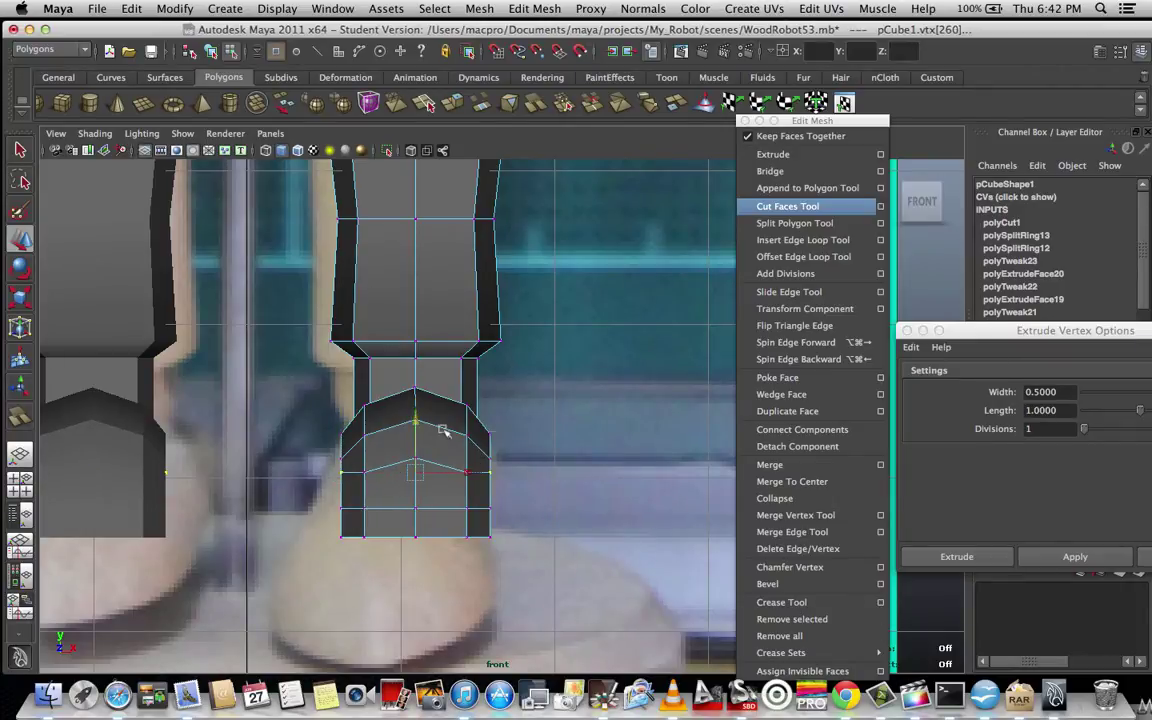
{"action": "left_click_drag", "start_coordinate": [413, 422], "coordinate": [417, 437]}
- Arch the lower horizontal loop on the toe by raising its centre vertex and lowering its two outer vertices
{"action": "left_click", "coordinate": [423, 513]}
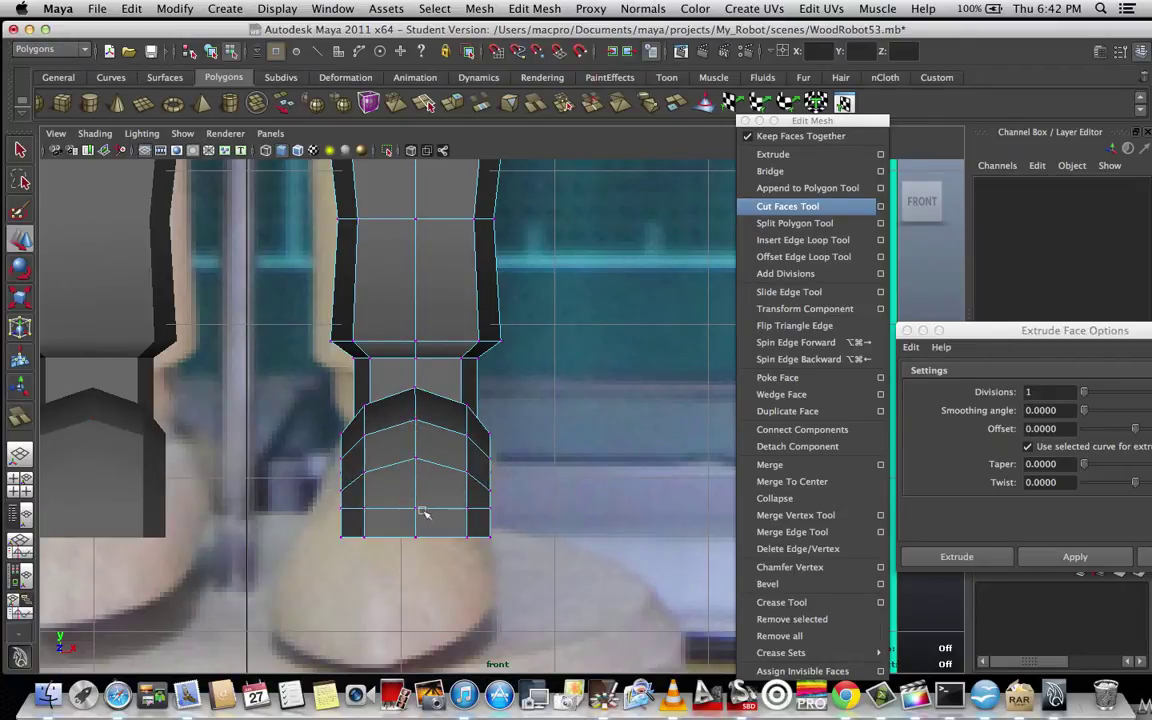
{"action": "left_click", "coordinate": [416, 466]}
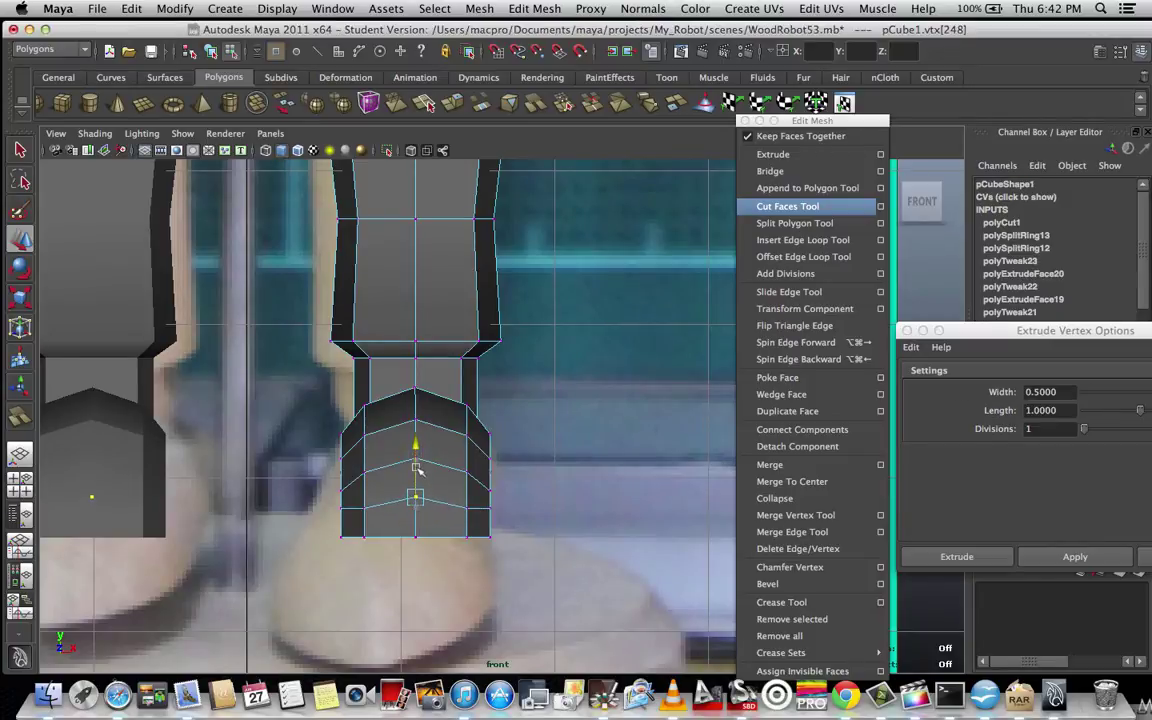
{"action": "left_click_drag", "start_coordinate": [418, 469], "coordinate": [418, 465]}
{"action": "left_click", "coordinate": [490, 507]}
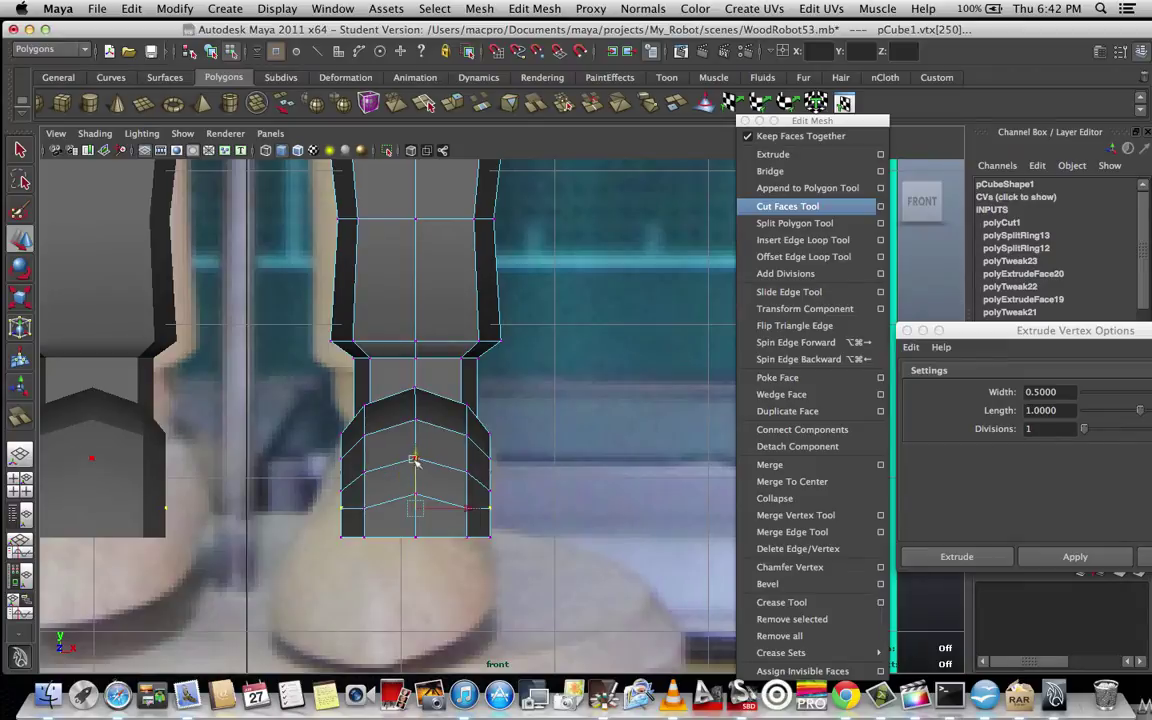
{"action": "middle_click_drag", "start_coordinate": [415, 460], "coordinate": [415, 474]}
{"action": "left_click", "coordinate": [580, 466]}
- Examine the rounded feet from several angles in perspective with smooth preview in object mode
{"action": "key", "text": "space"}
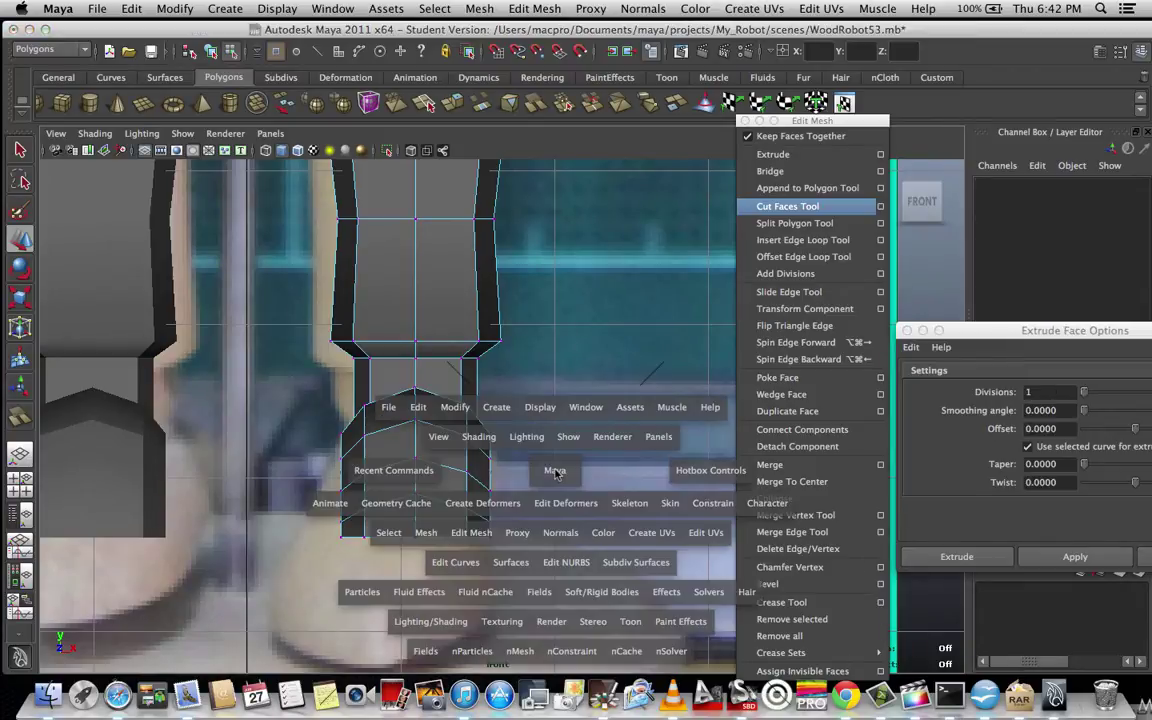
{"action": "left_click_drag", "start_coordinate": [560, 470], "coordinate": [421, 438]}
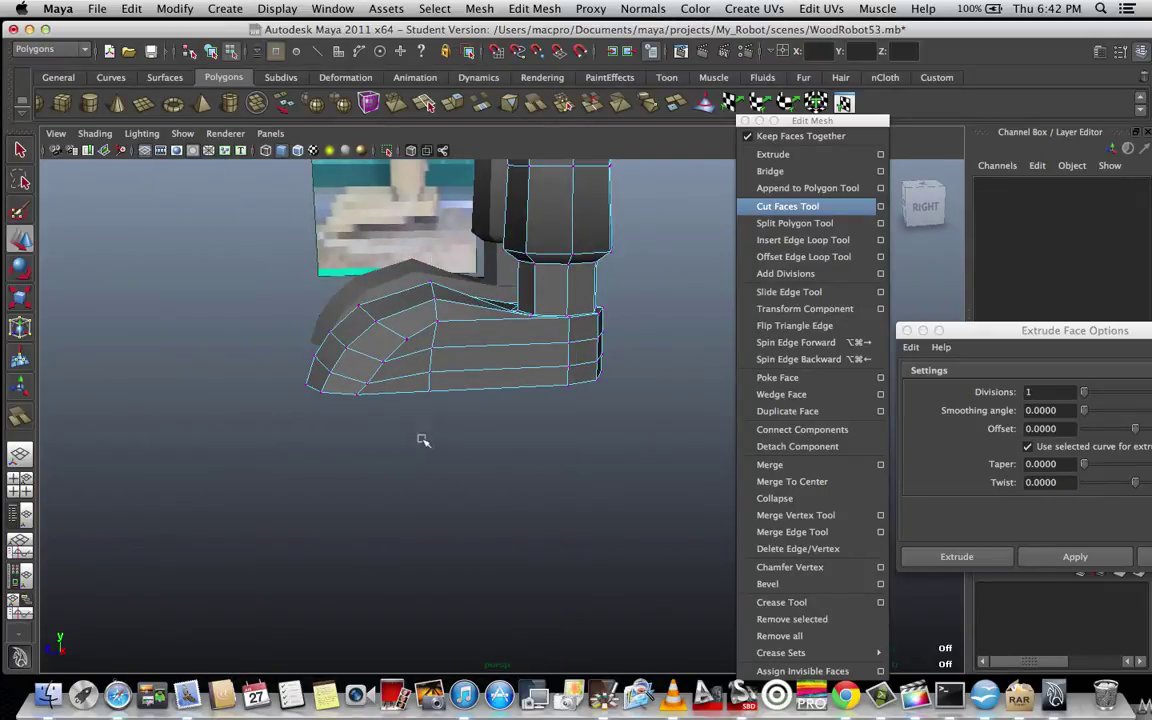
{"action": "key", "text": "3"}
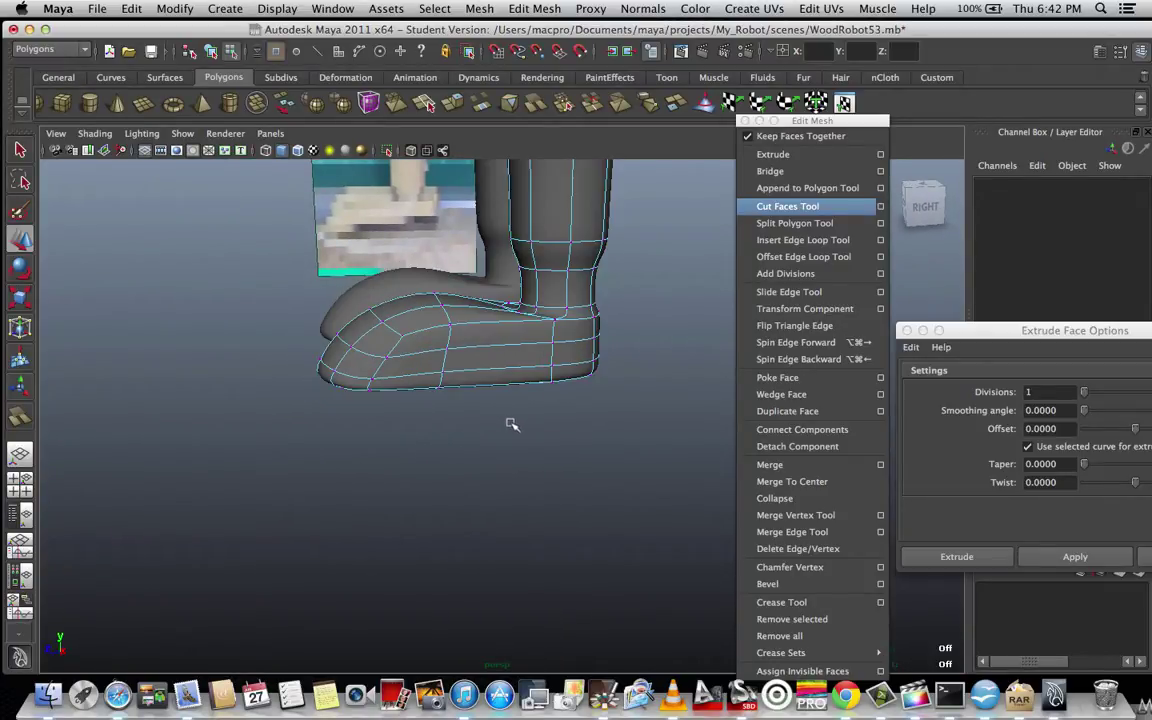
{"action": "left_click_drag", "start_coordinate": [492, 427], "coordinate": [577, 477], "text": "alt"}
{"action": "right_click_drag", "start_coordinate": [490, 397], "coordinate": [548, 378]}
{"action": "left_click_drag", "start_coordinate": [548, 380], "coordinate": [669, 386], "text": "alt"}
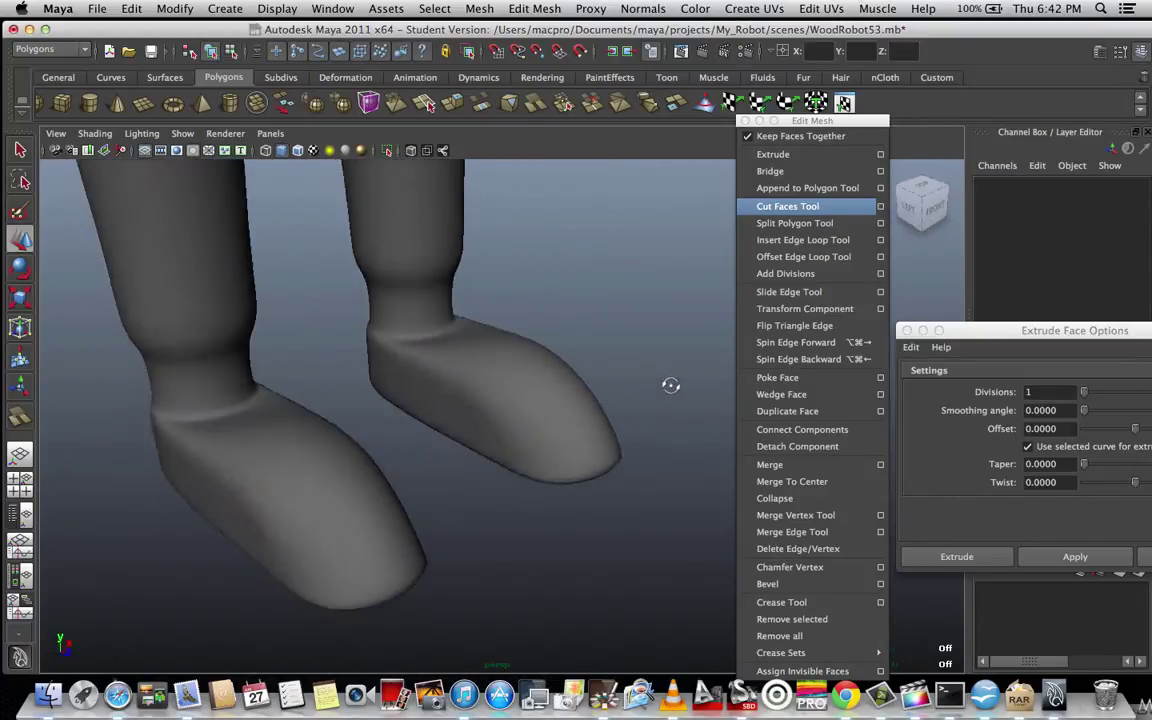
{"action": "right_click_drag", "start_coordinate": [669, 386], "coordinate": [490, 410], "text": "alt"}
{"action": "left_click_drag", "start_coordinate": [535, 409], "coordinate": [442, 468], "text": "alt"}
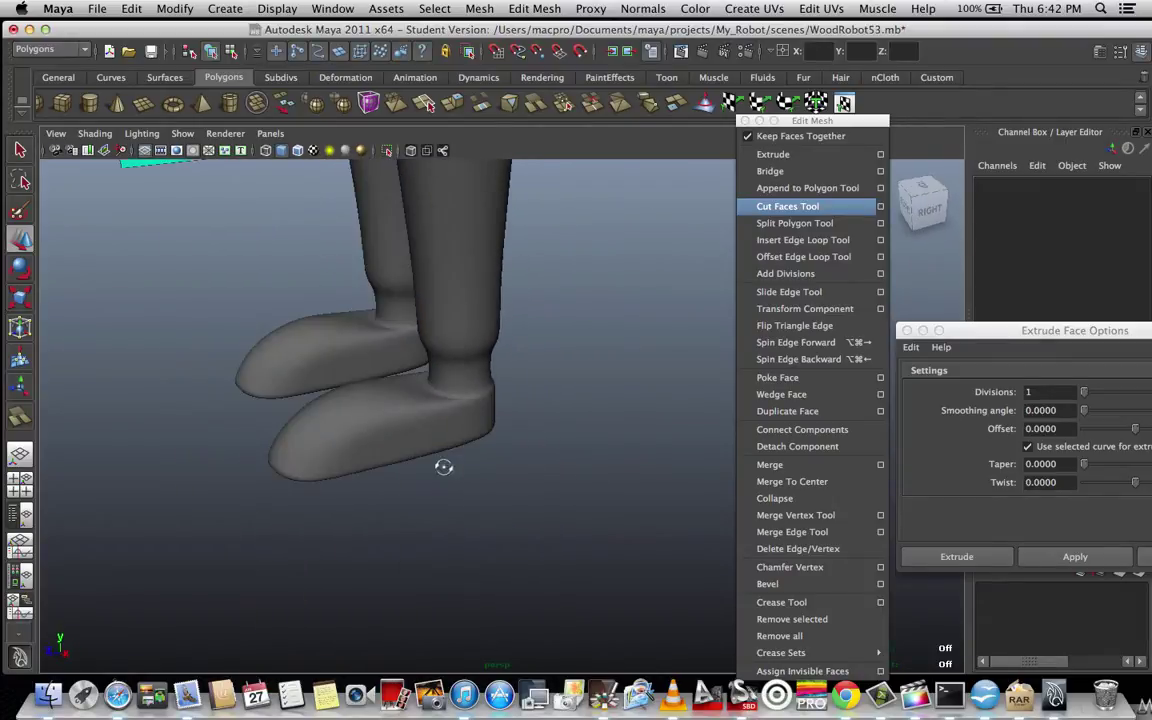
{"action": "scroll", "coordinate": [443, 468], "scroll_direction": "down", "scroll_amount": 3}
{"action": "scroll", "coordinate": [443, 468], "scroll_direction": "down", "scroll_amount": 2}
{"action": "scroll", "coordinate": [443, 468], "scroll_direction": "up", "scroll_amount": 7}
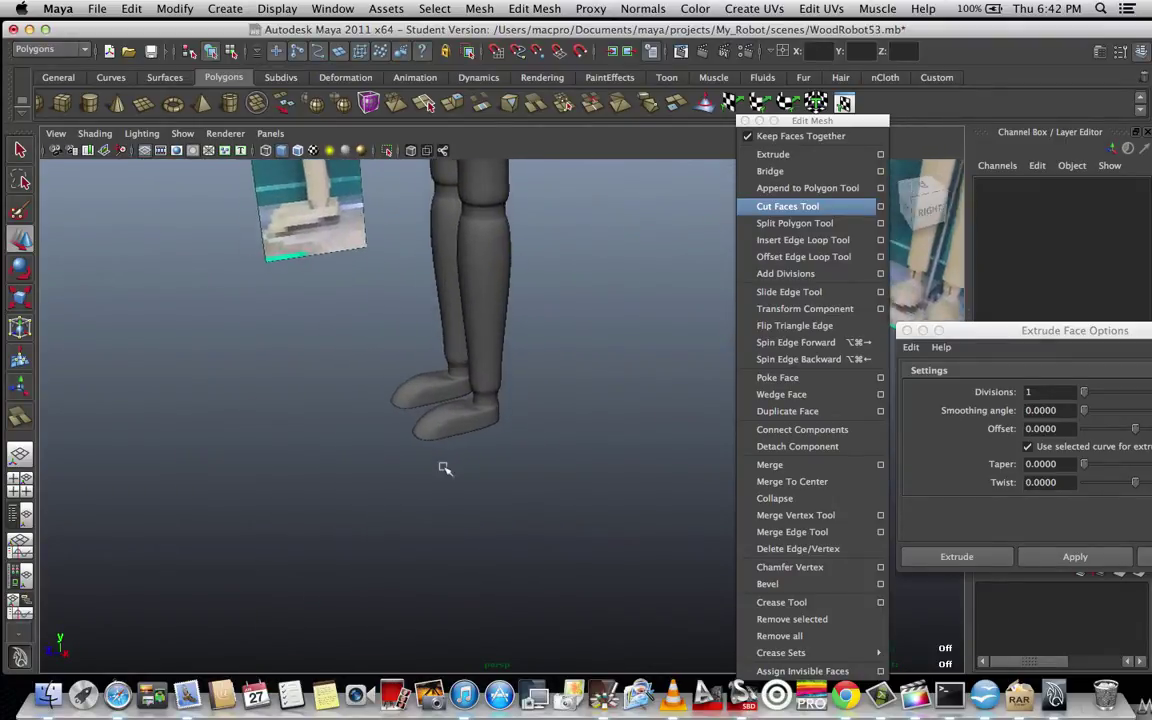
{"action": "scroll", "coordinate": [445, 468], "scroll_direction": "up", "scroll_amount": 2}
{"action": "mouse_move", "coordinate": [445, 468]}
{"action": "left_mouse_down", "text": "alt"}
{"action": "mouse_move", "coordinate": [560, 478]}
{"action": "mouse_move", "coordinate": [457, 470]}
{"action": "left_mouse_up", "text": "alt"}
- Show the foot's unsmoothed mesh as wireframe over the side reference photo and switch to vertex editing
{"action": "left_click", "coordinate": [410, 437]}
{"action": "key", "text": "1"}
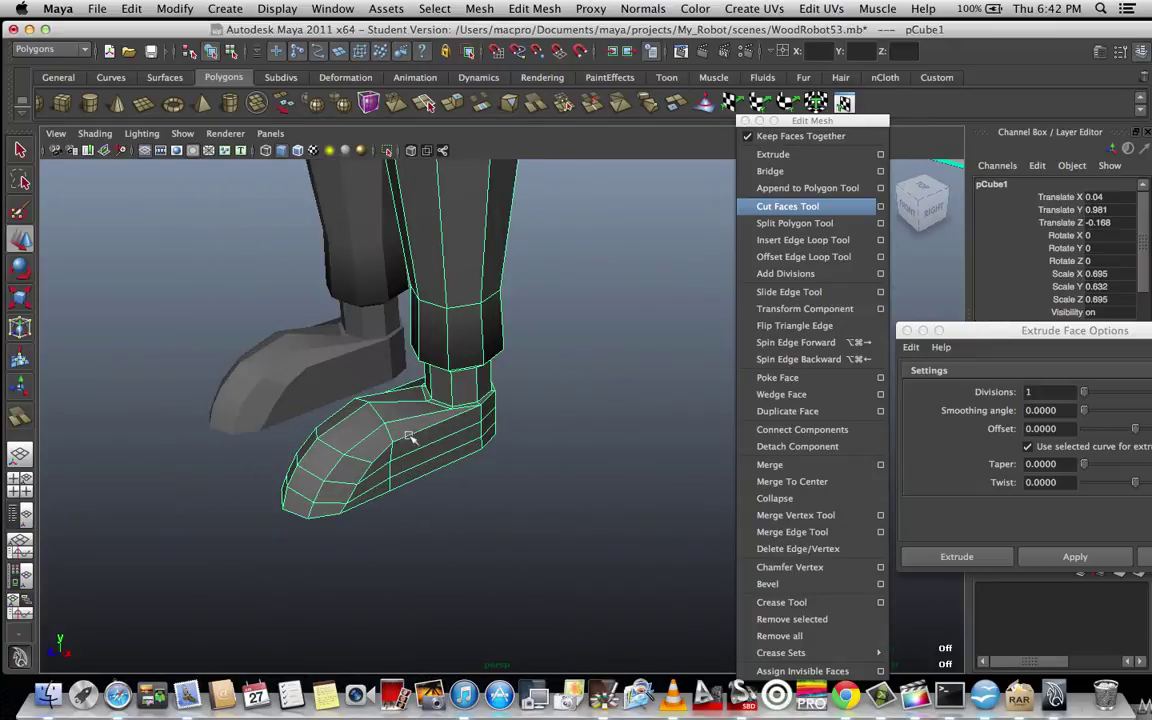
{"action": "left_click_drag", "start_coordinate": [437, 481], "coordinate": [401, 428], "text": "alt"}
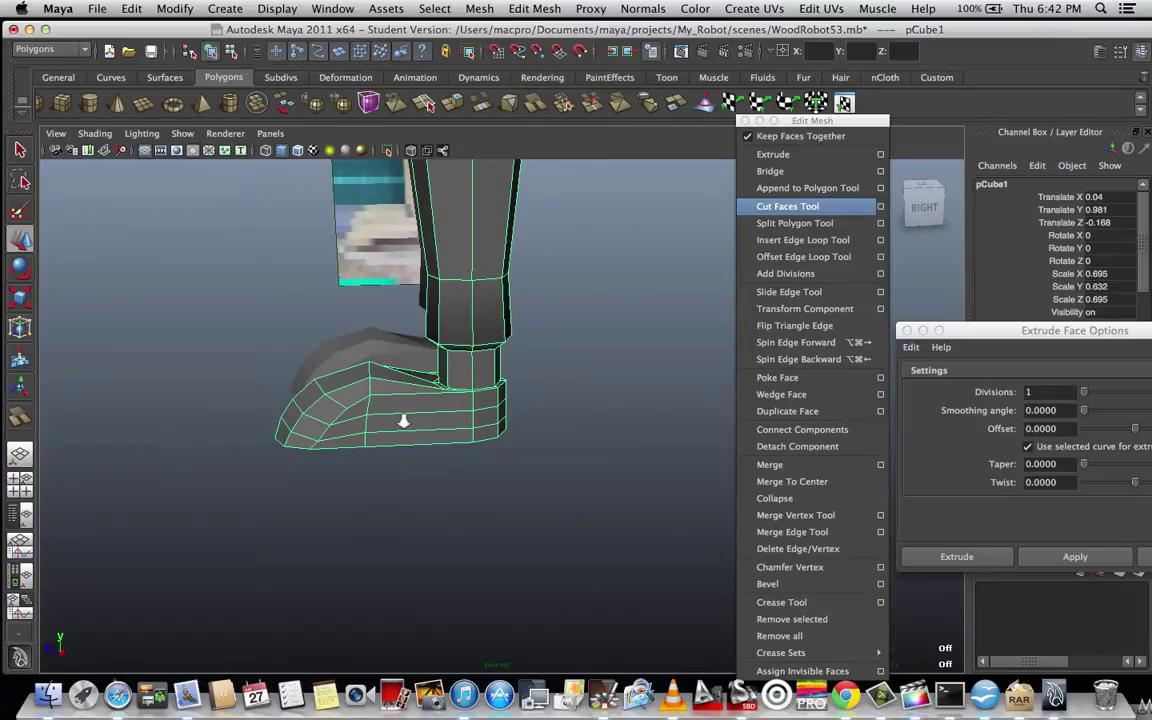
{"action": "key", "text": "space"}
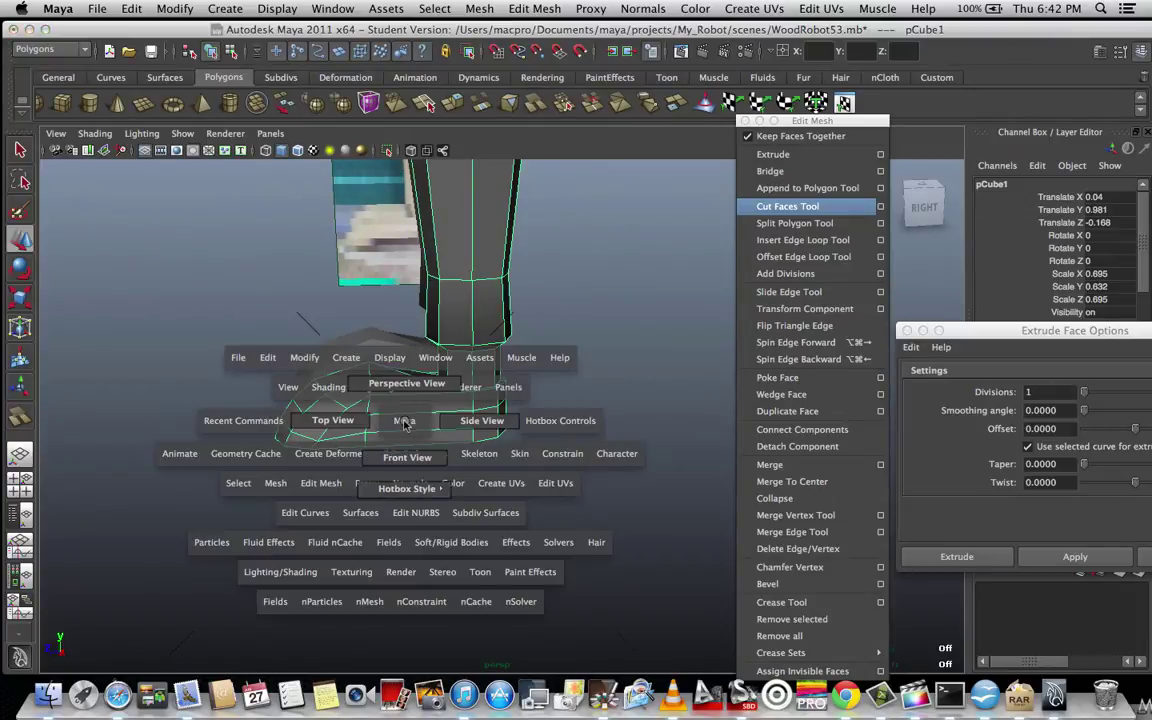
{"action": "left_click", "coordinate": [482, 421]}
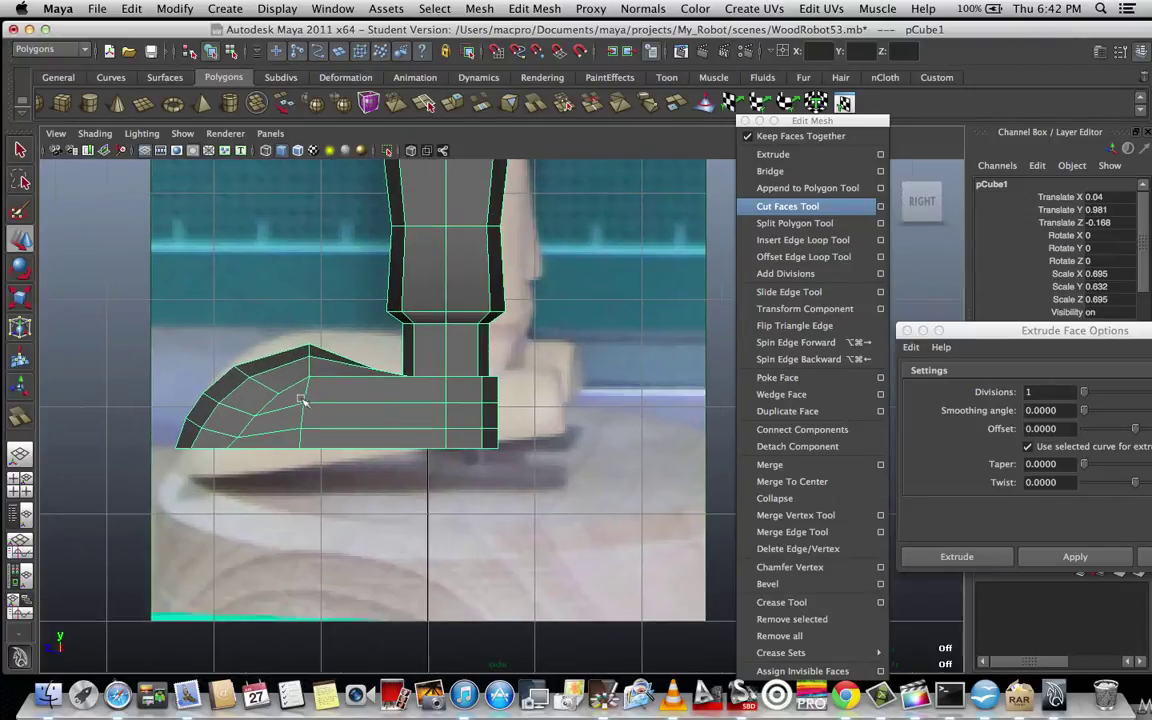
{"action": "key", "text": "4"}
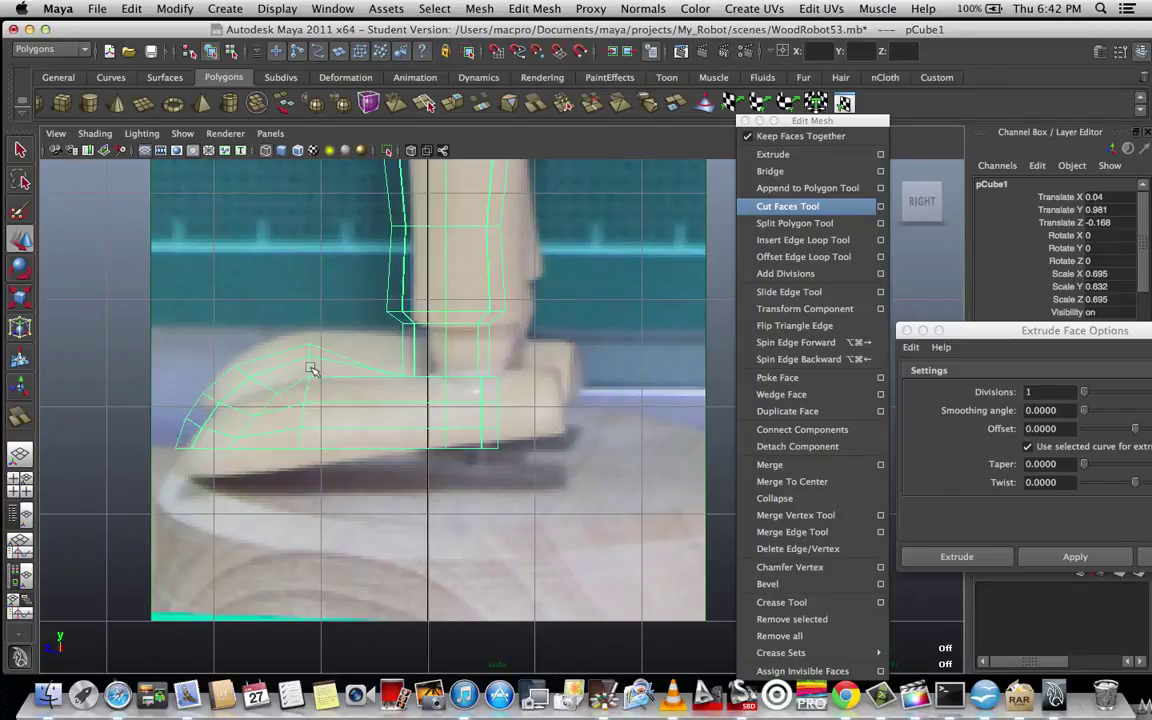
{"action": "right_click_drag", "start_coordinate": [311, 369], "coordinate": [270, 369]}
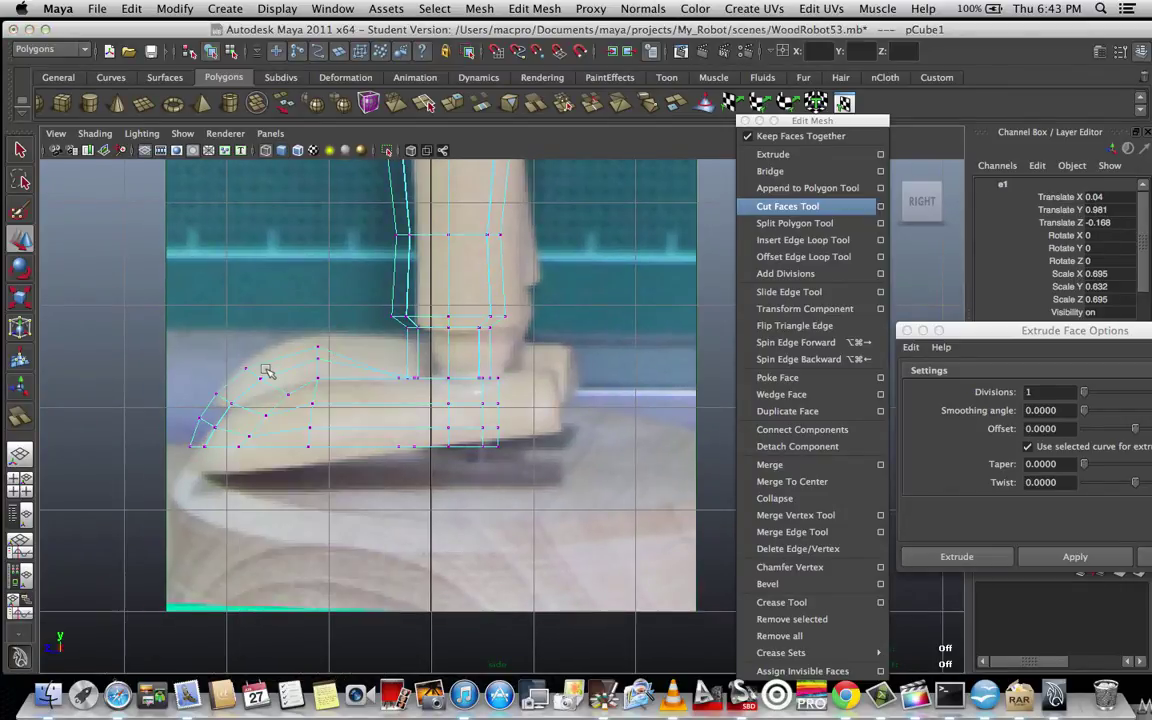
- Slightly lower the vertices at the foot's instep peak in the side view
{"action": "scroll", "coordinate": [265, 366], "scroll_direction": "up", "scroll_amount": 3}
{"action": "left_click_drag", "start_coordinate": [229, 310], "coordinate": [308, 371]}
{"action": "left_click_drag", "start_coordinate": [255, 287], "coordinate": [255, 289]}
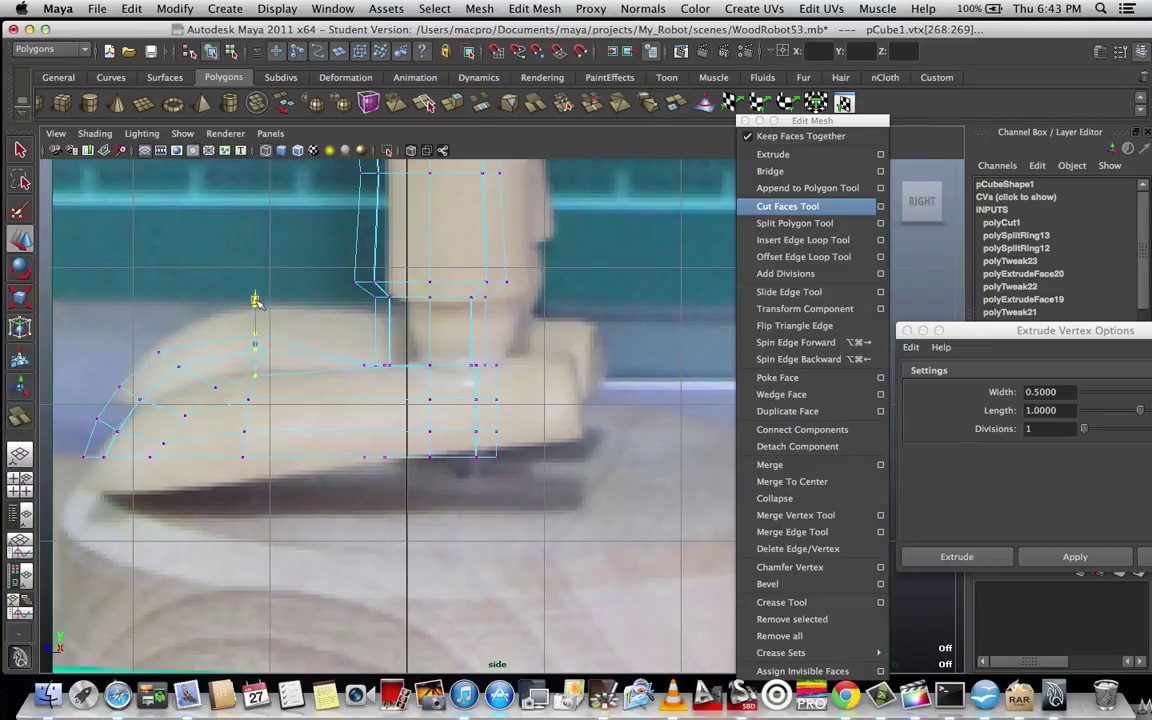
{"action": "left_click", "coordinate": [165, 323]}
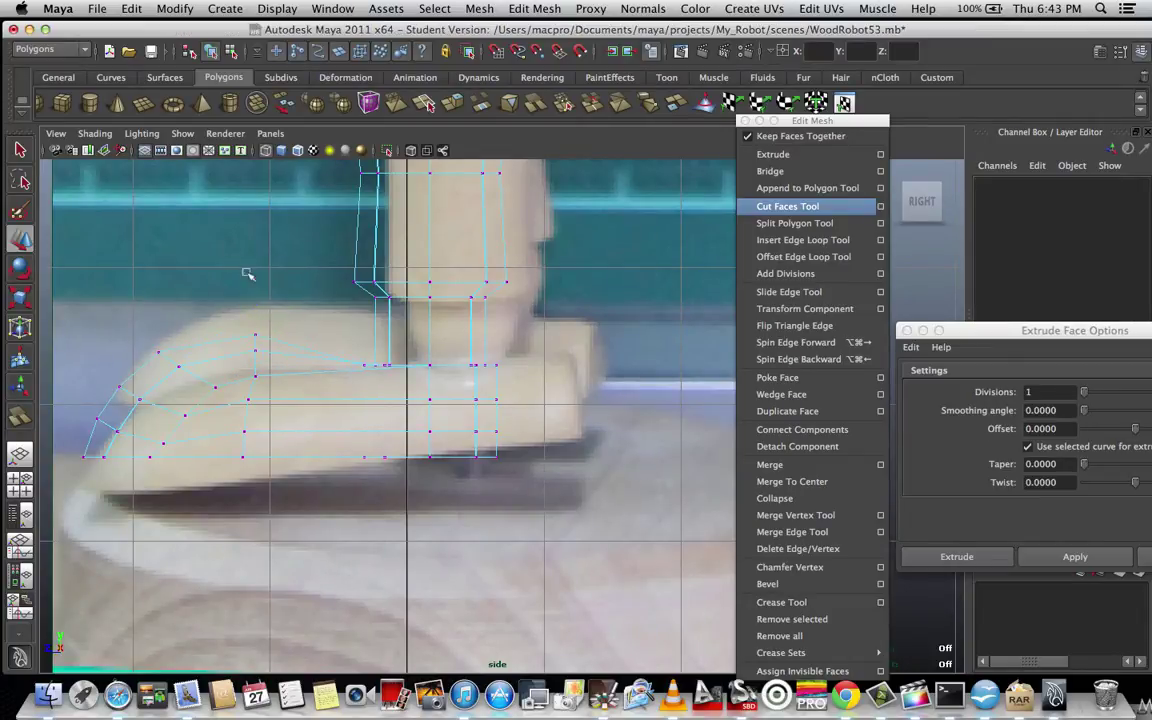
{"action": "left_click_drag", "start_coordinate": [205, 283], "coordinate": [278, 350]}
{"action": "left_click_drag", "start_coordinate": [254, 302], "coordinate": [254, 307]}
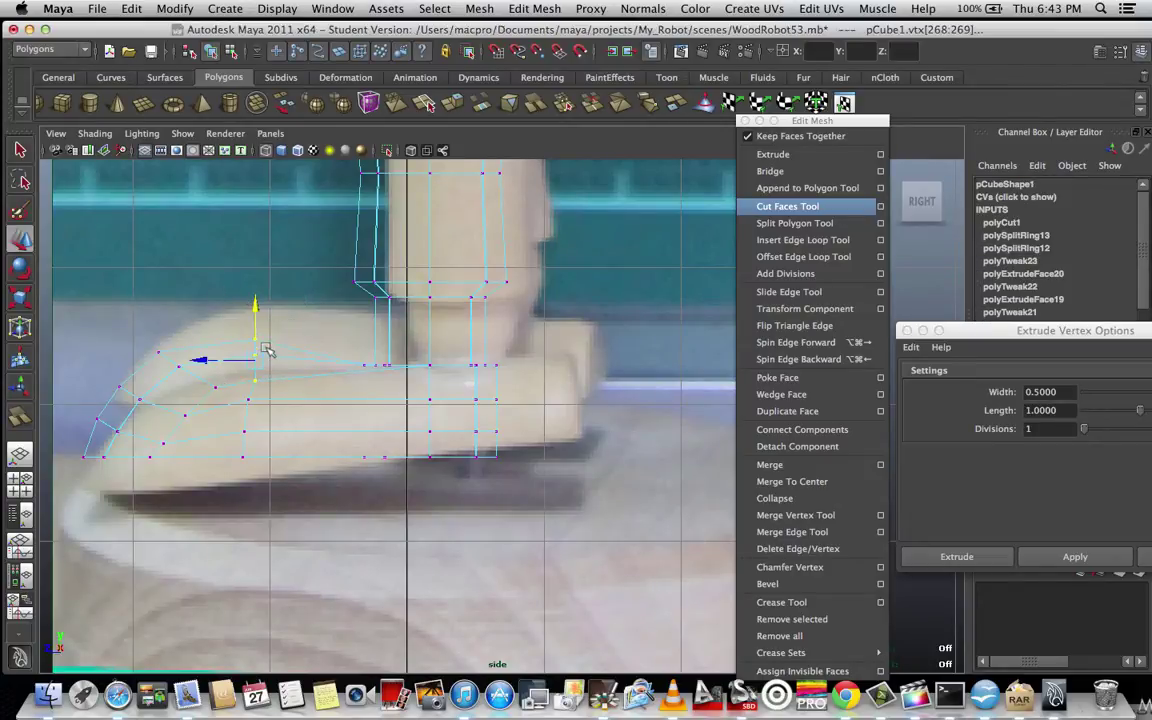
- Shift the lowest side vertex of the instep peak row slightly towards the toe
{"action": "left_click_drag", "start_coordinate": [229, 364], "coordinate": [229, 364]}
{"action": "scroll", "coordinate": [242, 373], "scroll_direction": "up", "scroll_amount": 2}
{"action": "left_click", "coordinate": [236, 314]}
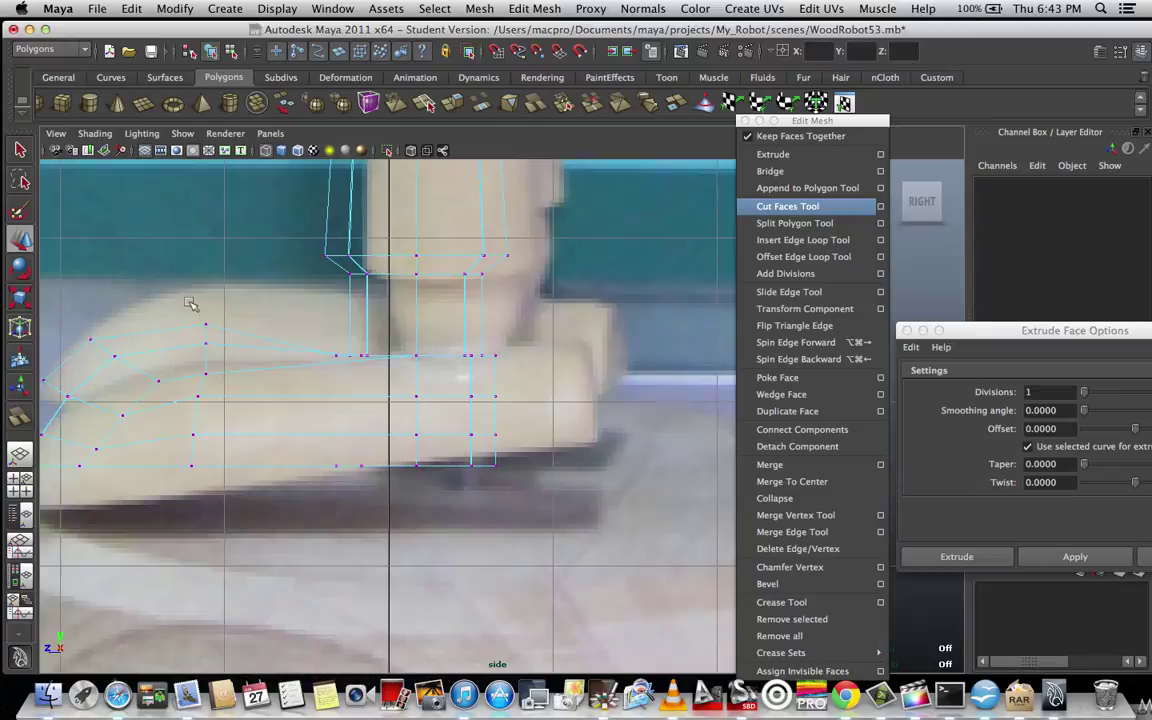
{"action": "left_click", "coordinate": [184, 347]}
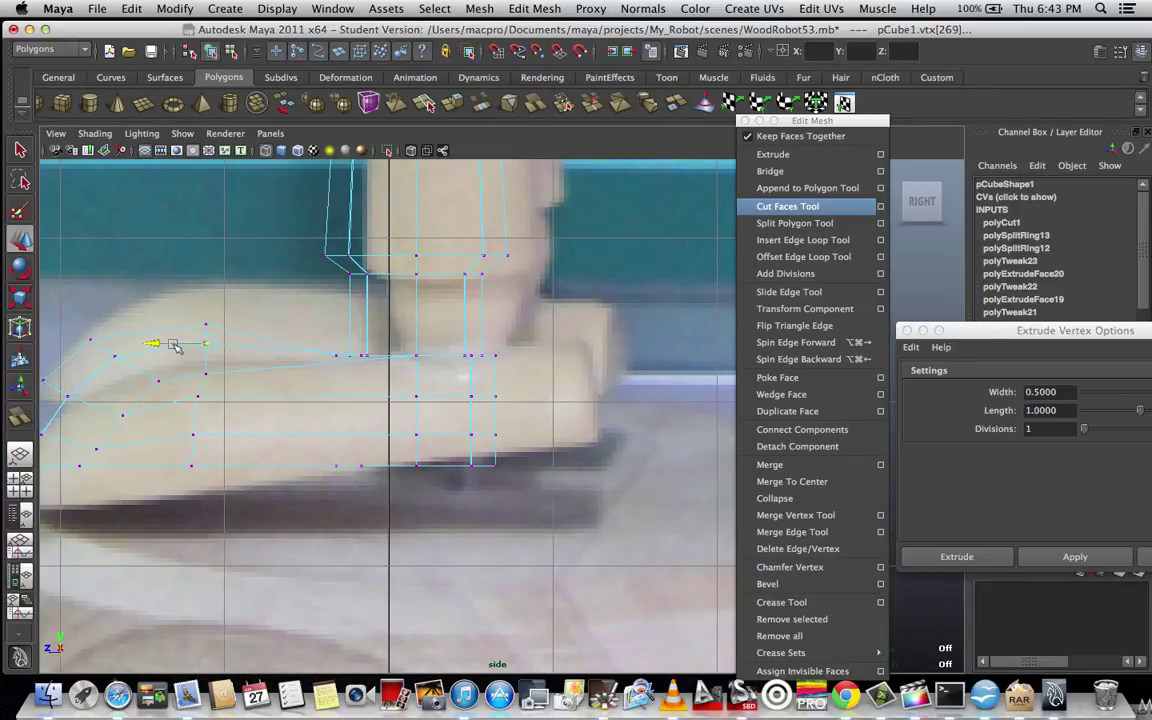
{"action": "left_click", "coordinate": [220, 289]}
{"action": "left_click", "coordinate": [176, 291]}
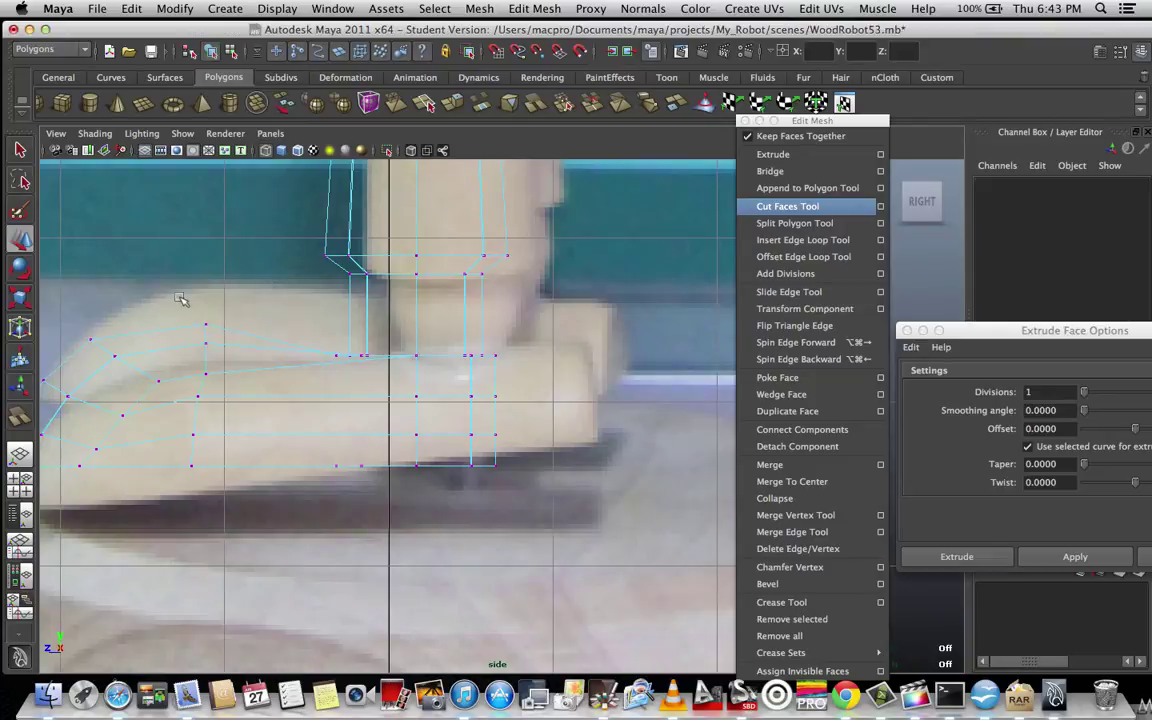
{"action": "scroll", "coordinate": [186, 302], "scroll_direction": "down", "scroll_amount": 1}
{"action": "scroll", "coordinate": [196, 305], "scroll_direction": "up", "scroll_amount": 2}
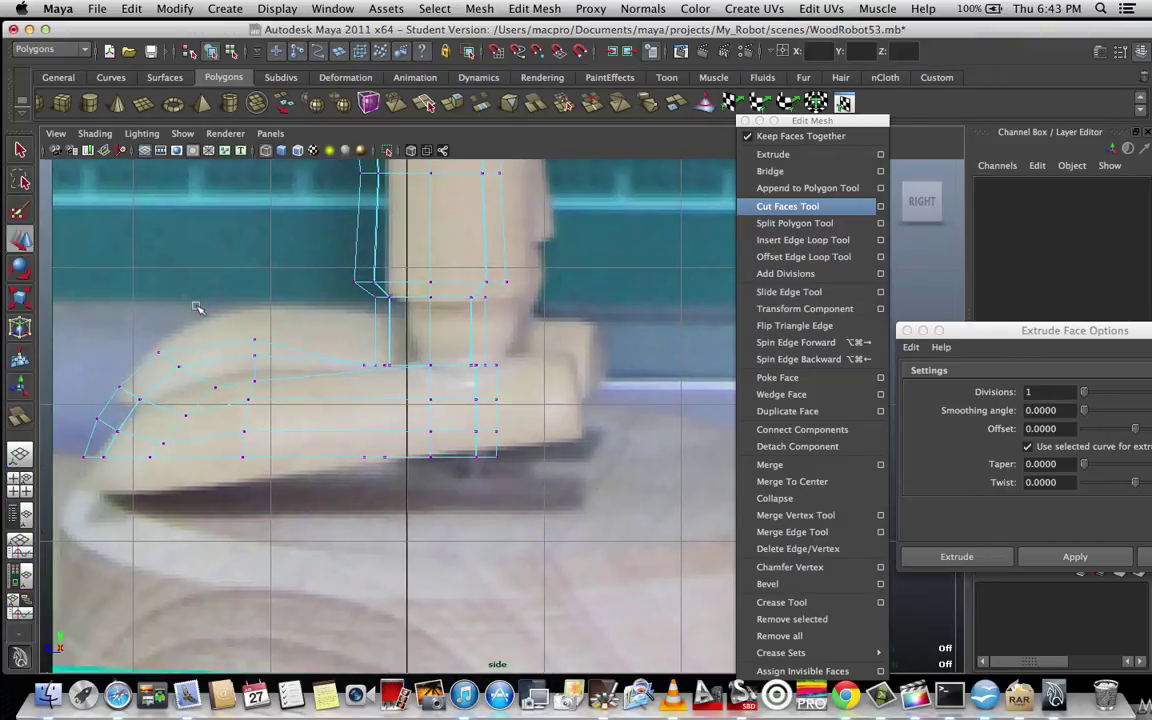
{"action": "left_click_drag", "start_coordinate": [197, 369], "coordinate": [230, 379]}
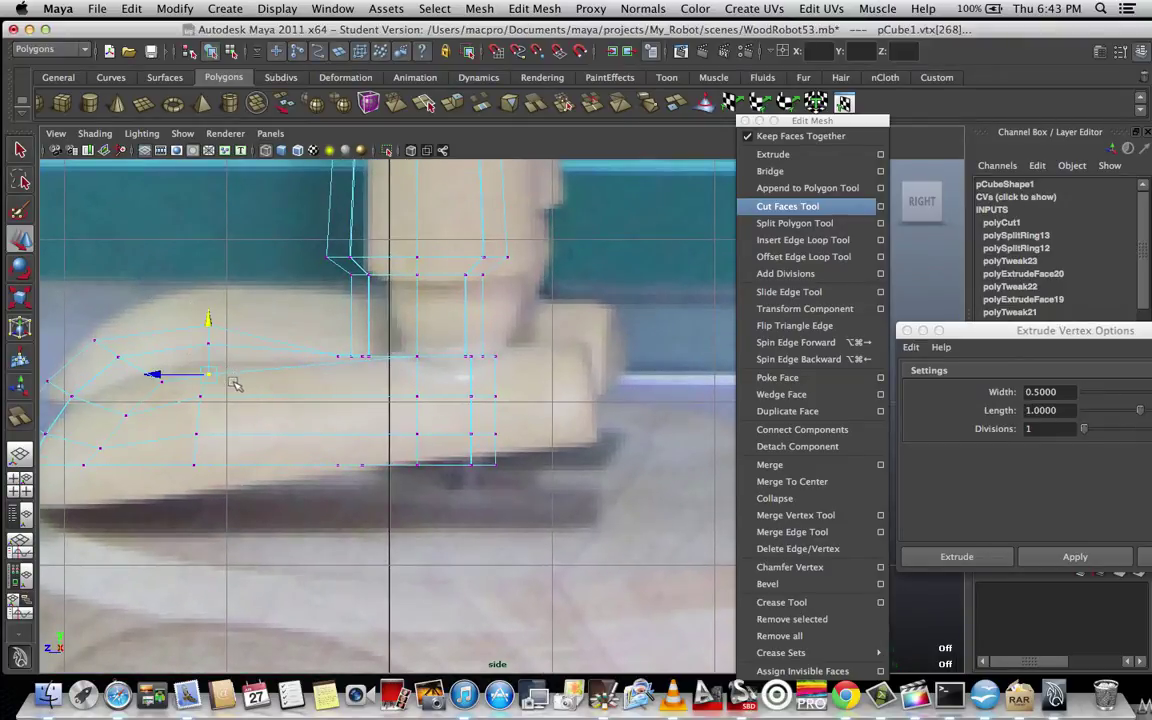
{"action": "left_click", "coordinate": [229, 297]}
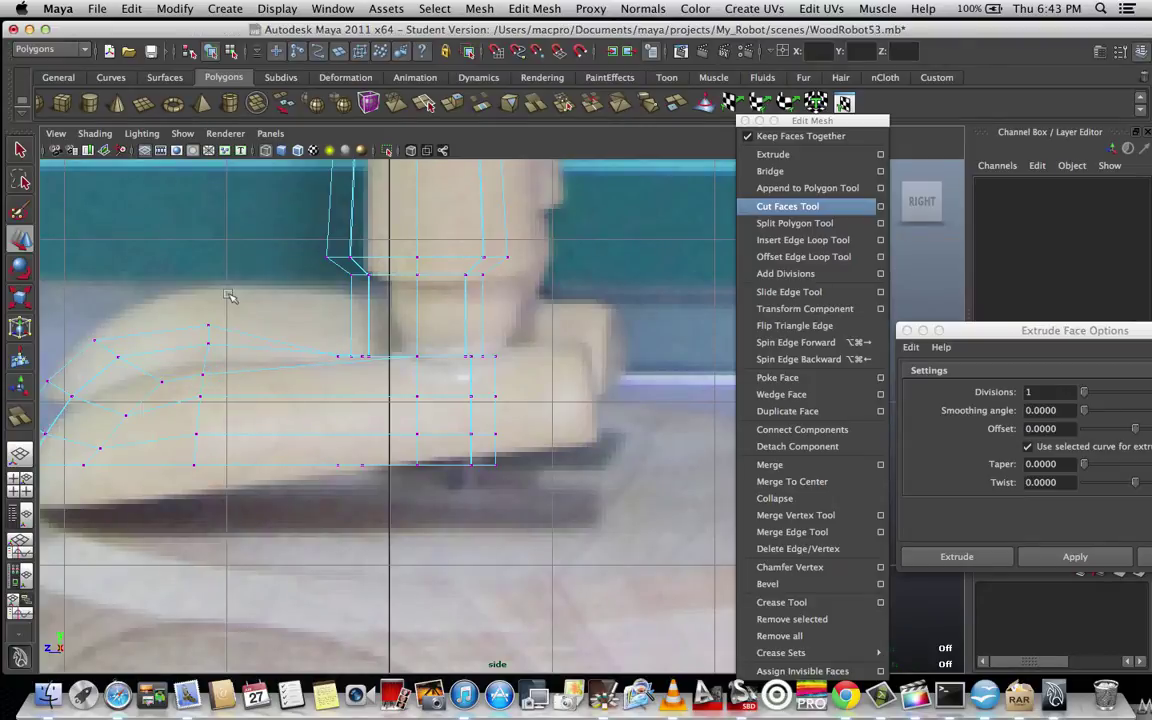
{"action": "scroll", "coordinate": [229, 296], "scroll_direction": "down", "scroll_amount": 1}
- Examine the foot's shaded mesh in side and perspective views to check the edge flow below the instep
{"action": "key", "text": "5"}
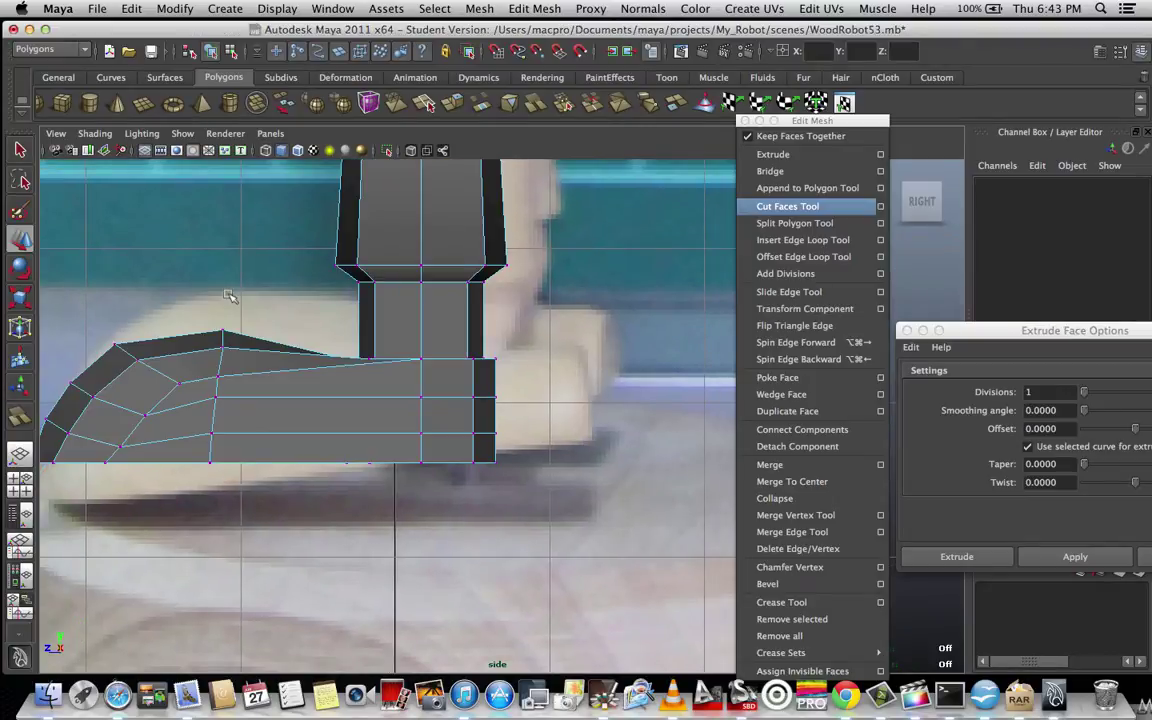
{"action": "scroll", "coordinate": [259, 342], "scroll_direction": "down", "scroll_amount": 4}
{"action": "scroll", "coordinate": [259, 342], "scroll_direction": "up", "scroll_amount": 2}
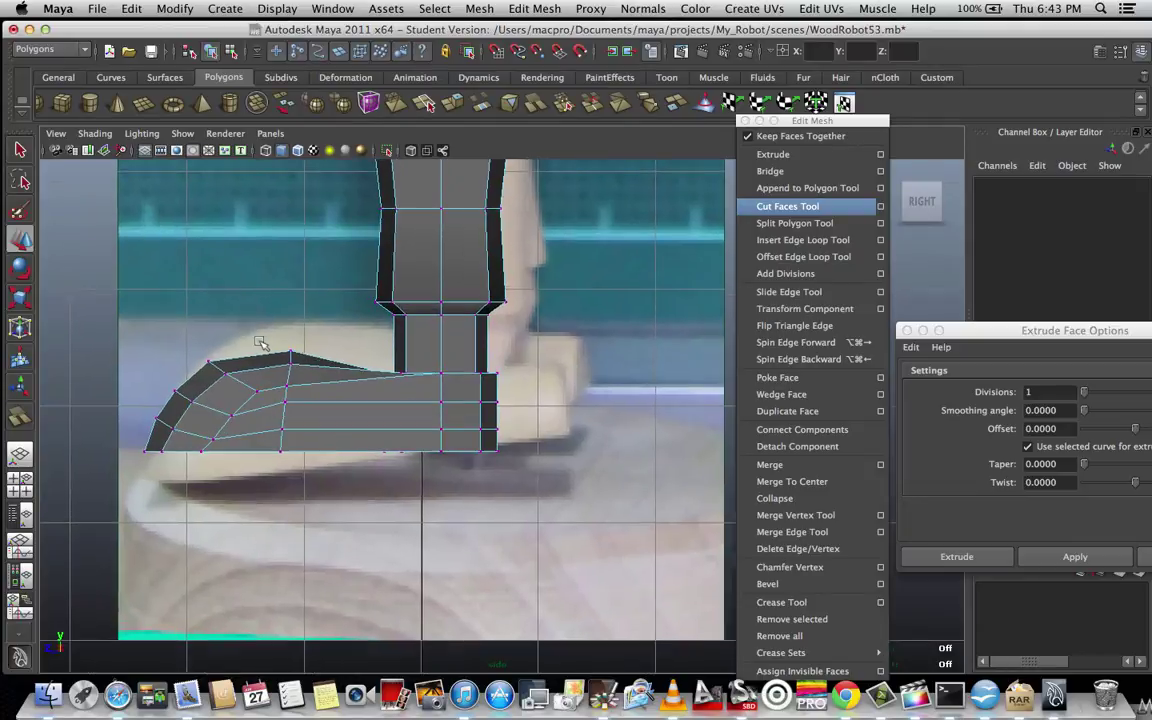
{"action": "scroll", "coordinate": [288, 343], "scroll_direction": "down", "scroll_amount": 1}
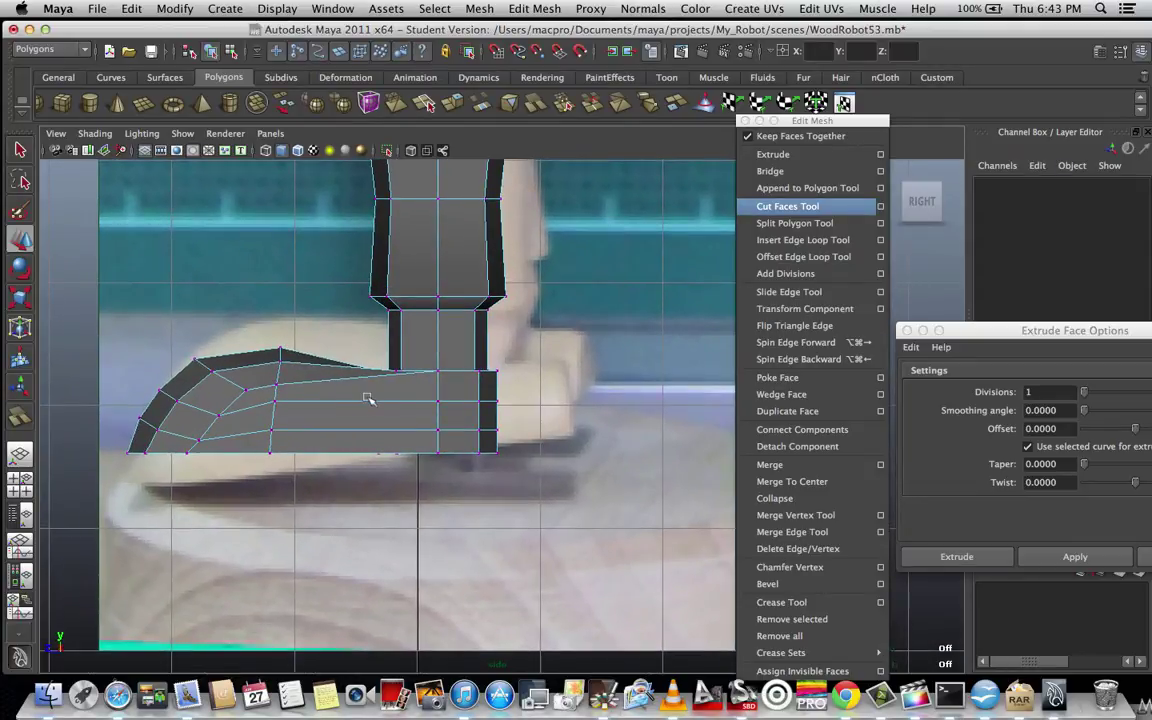
{"action": "key", "text": "space"}
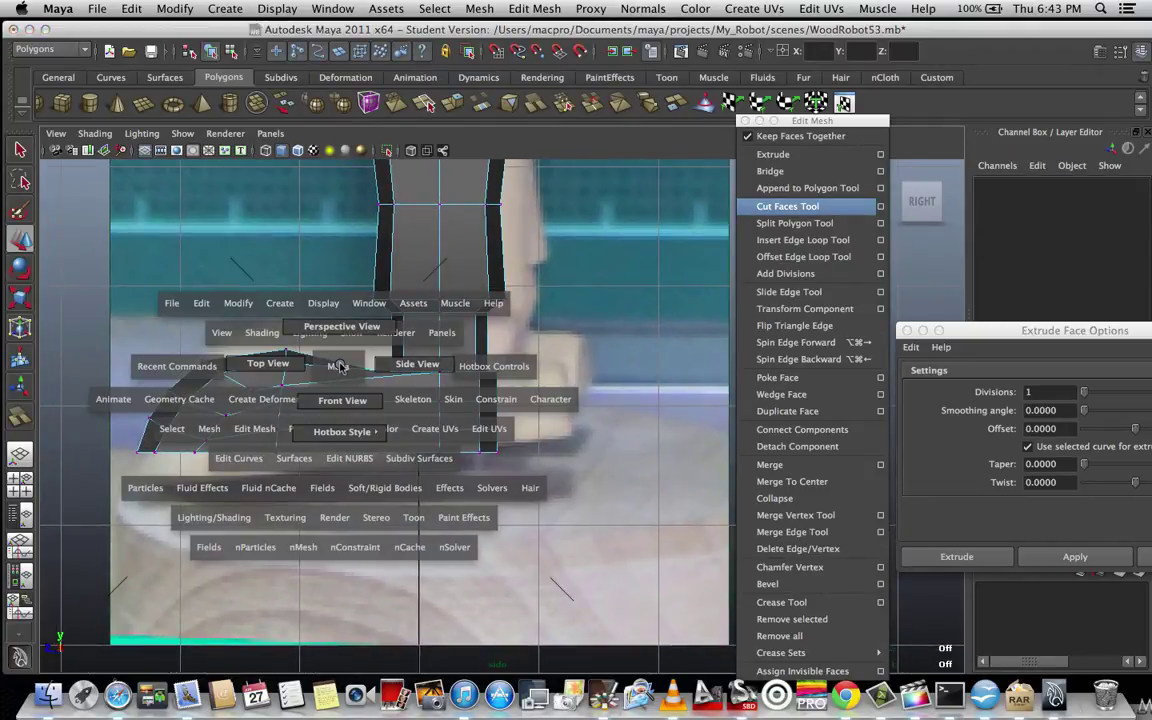
{"action": "left_click_drag", "start_coordinate": [340, 366], "coordinate": [311, 310]}
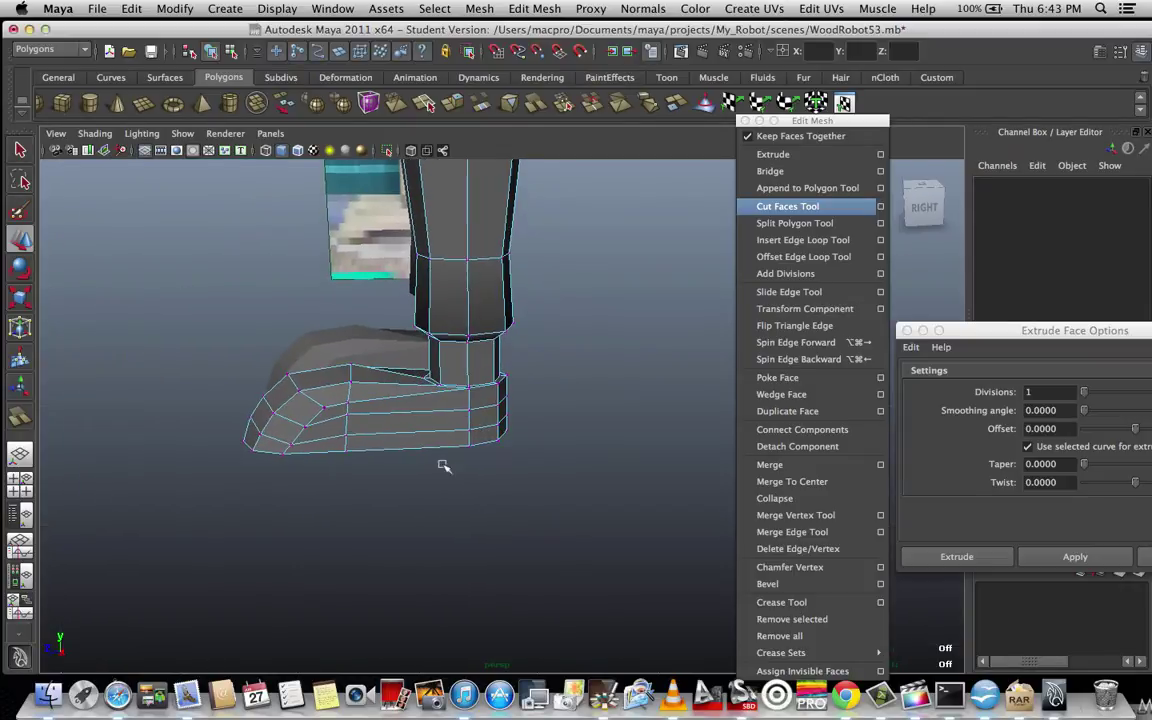
{"action": "left_click_drag", "start_coordinate": [412, 468], "coordinate": [289, 470], "text": "alt"}
{"action": "left_click", "coordinate": [248, 413]}
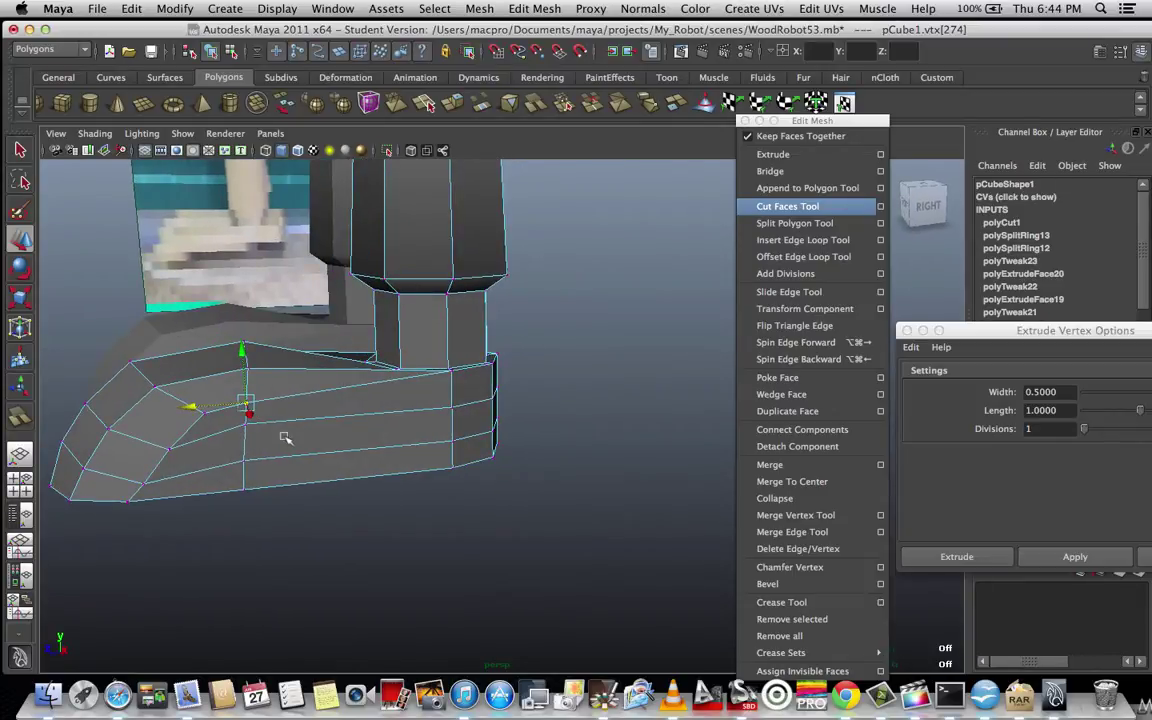
- Slightly raise the shifted side vertex just below the instep peak in the side view
{"action": "key", "text": "space"}
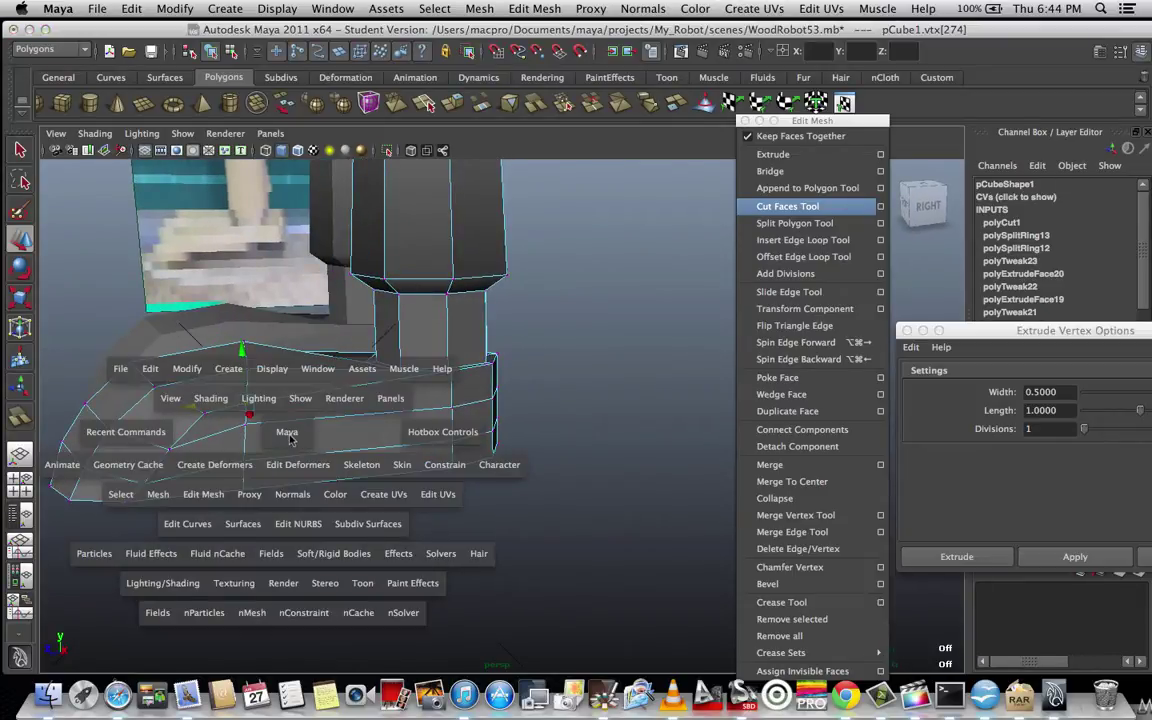
{"action": "left_click_drag", "start_coordinate": [289, 437], "coordinate": [346, 436]}
{"action": "key", "text": "F8"}
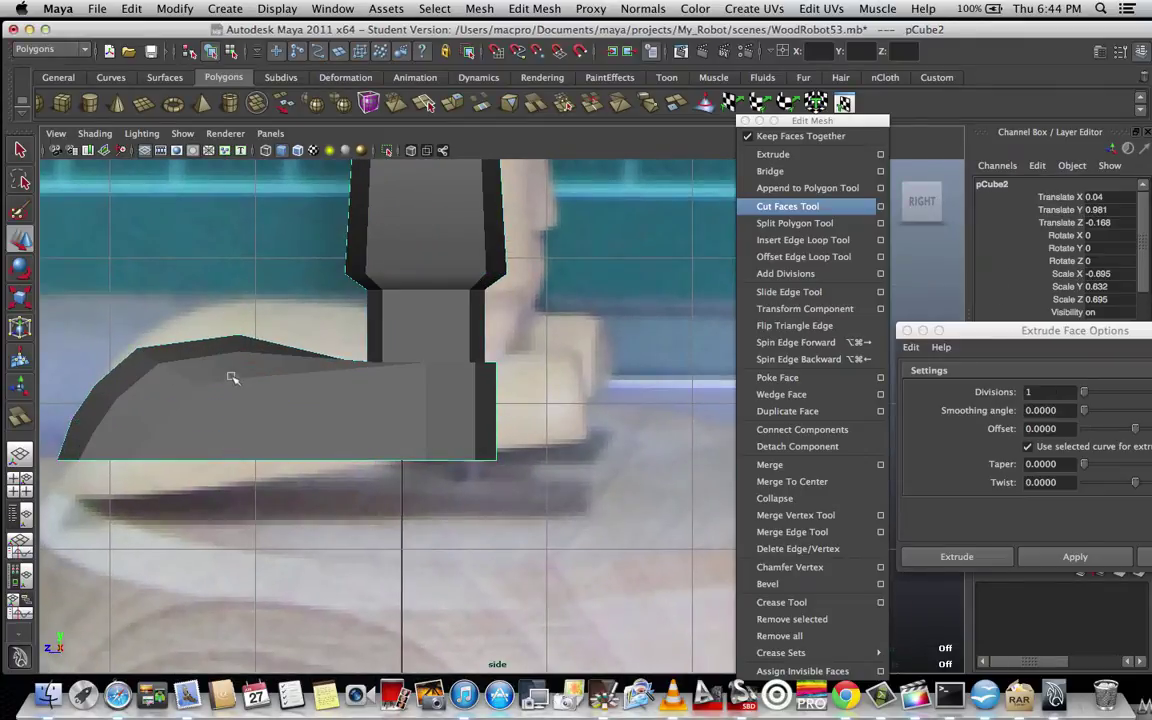
{"action": "right_click_drag", "start_coordinate": [237, 380], "coordinate": [168, 375]}
{"action": "left_click", "coordinate": [254, 390]}
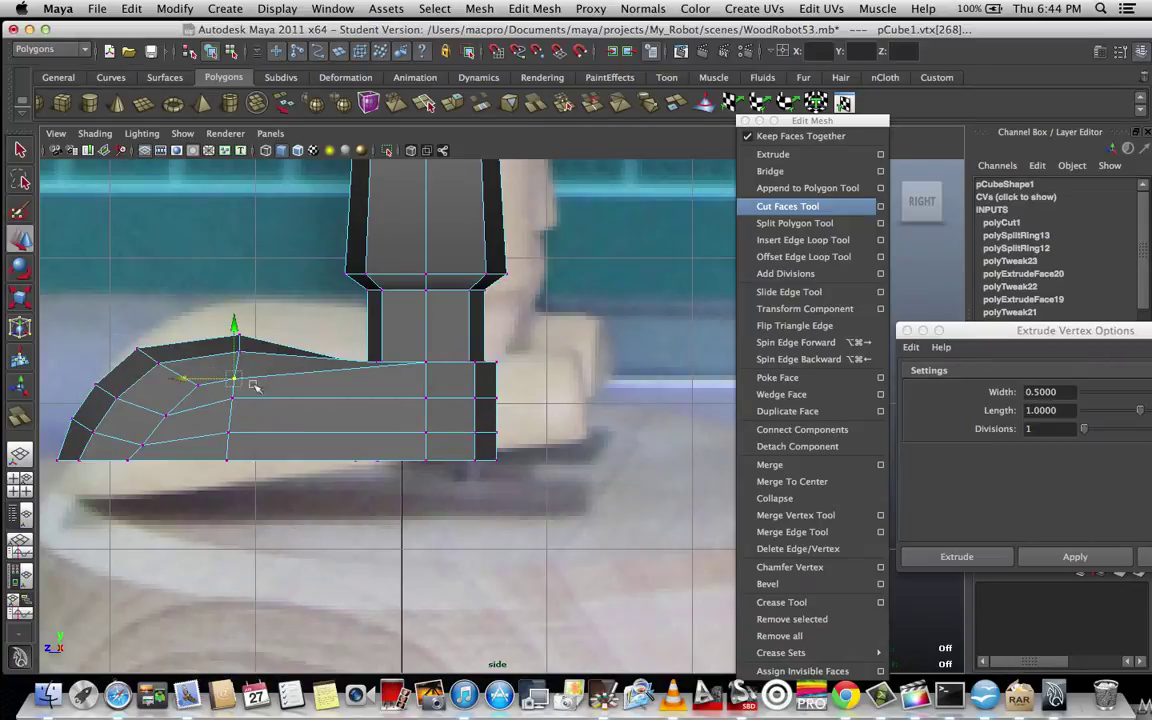
{"action": "left_click_drag", "start_coordinate": [232, 346], "coordinate": [235, 343]}
{"action": "scroll", "coordinate": [195, 430], "scroll_direction": "up", "scroll_amount": 2}
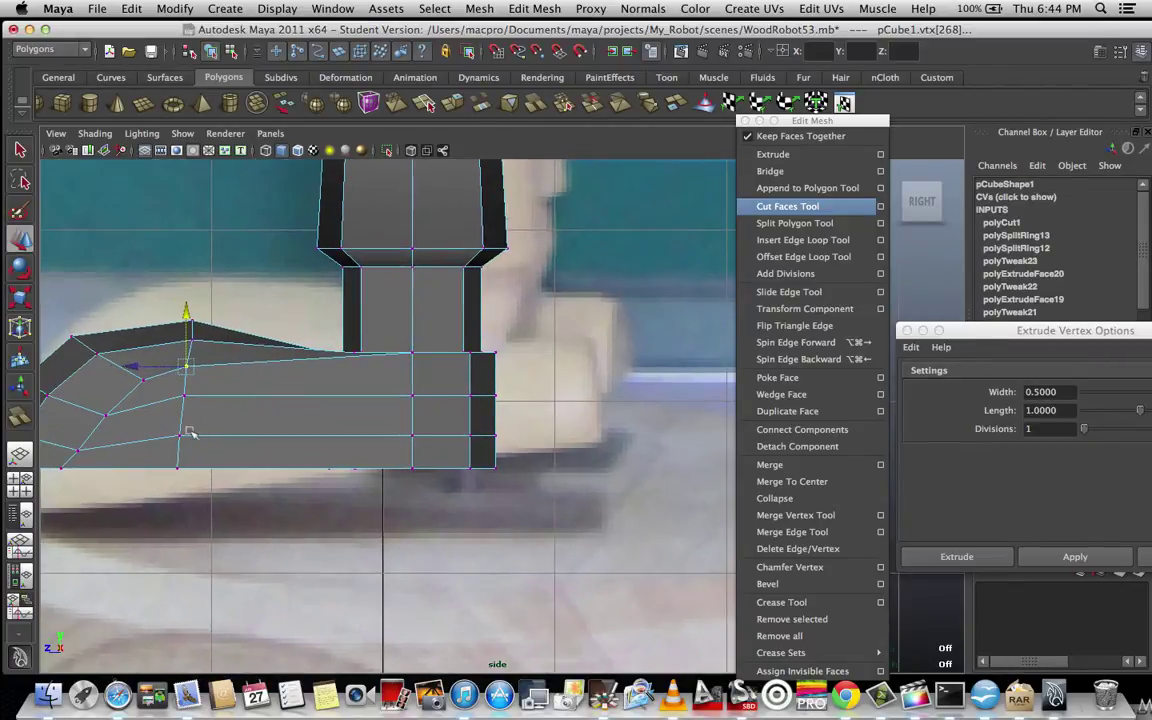
{"action": "scroll", "coordinate": [204, 434], "scroll_direction": "down", "scroll_amount": 1}
{"action": "scroll", "coordinate": [204, 434], "scroll_direction": "up", "scroll_amount": 3}
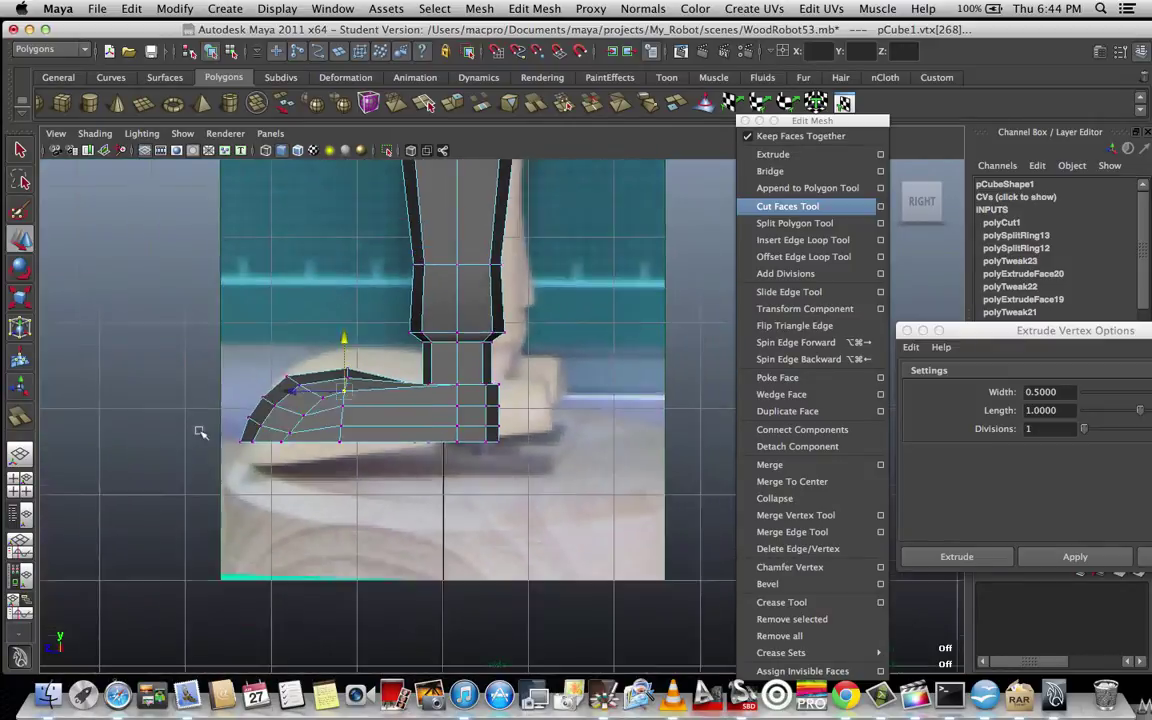
{"action": "scroll", "coordinate": [250, 430], "scroll_direction": "down", "scroll_amount": 2}
{"action": "scroll", "coordinate": [252, 432], "scroll_direction": "up", "scroll_amount": 2}
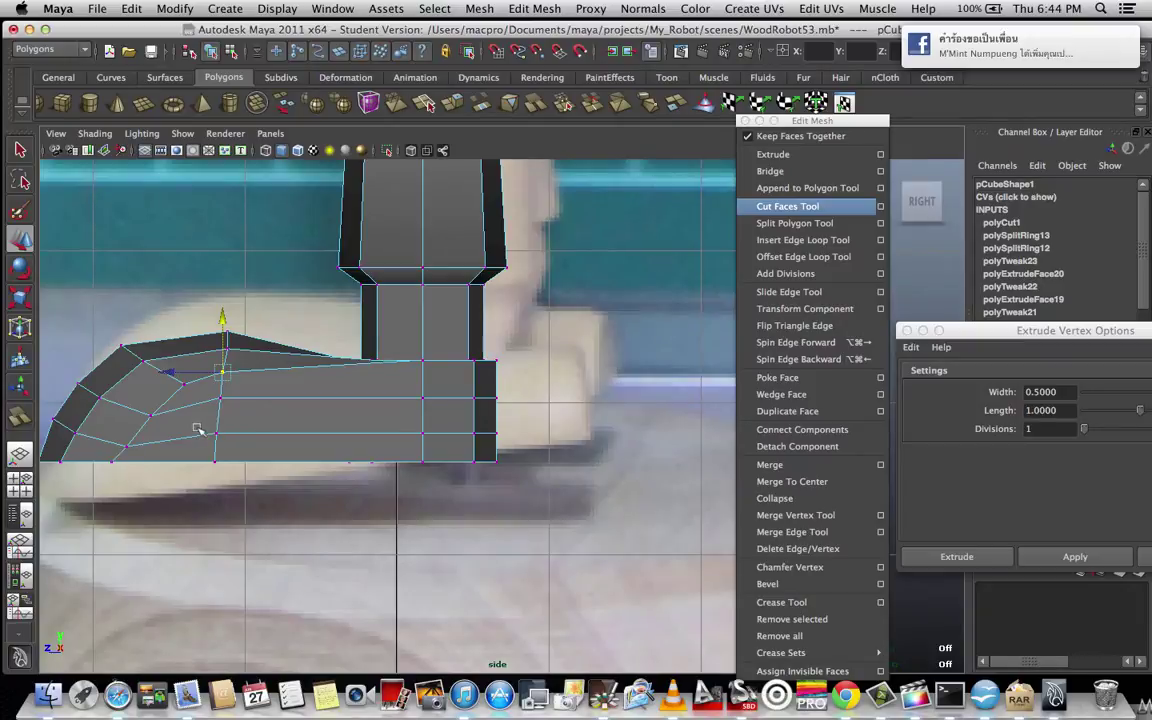
- Lower the two horizontal loops' side vertices under the instep peak to space the loops more evenly
{"action": "left_click", "coordinate": [218, 434]}
{"action": "left_click_drag", "start_coordinate": [218, 385], "coordinate": [218, 392]}
{"action": "left_click", "coordinate": [221, 397]}
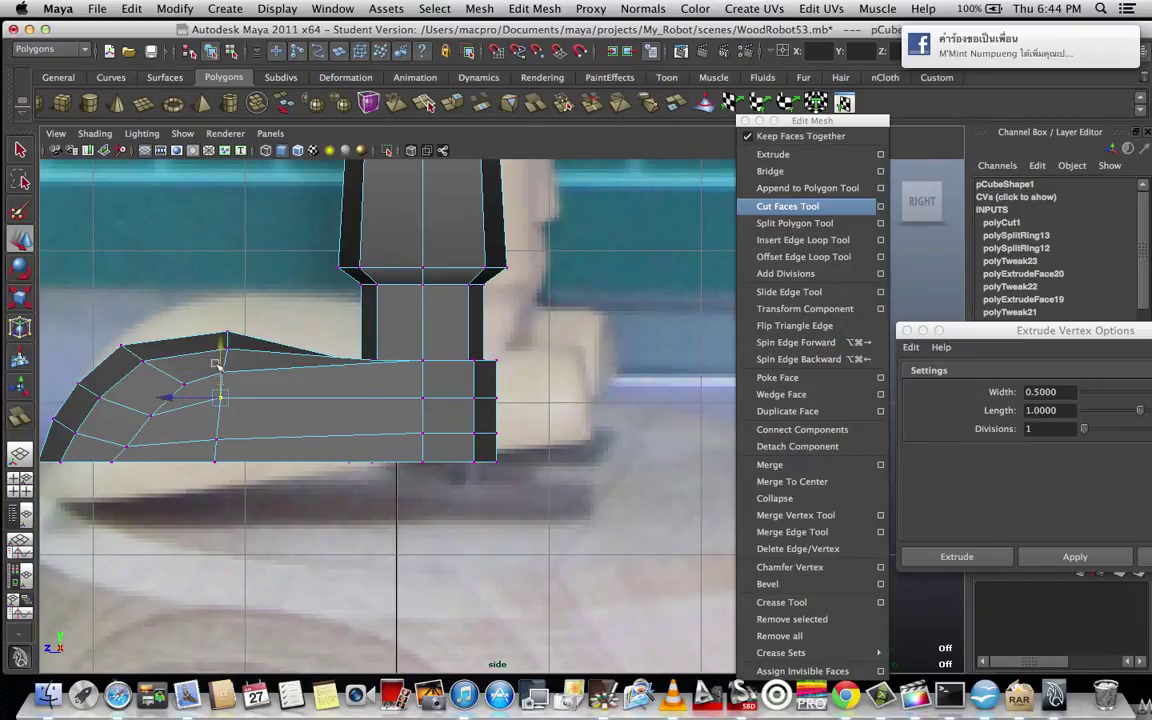
{"action": "left_click", "coordinate": [192, 320]}
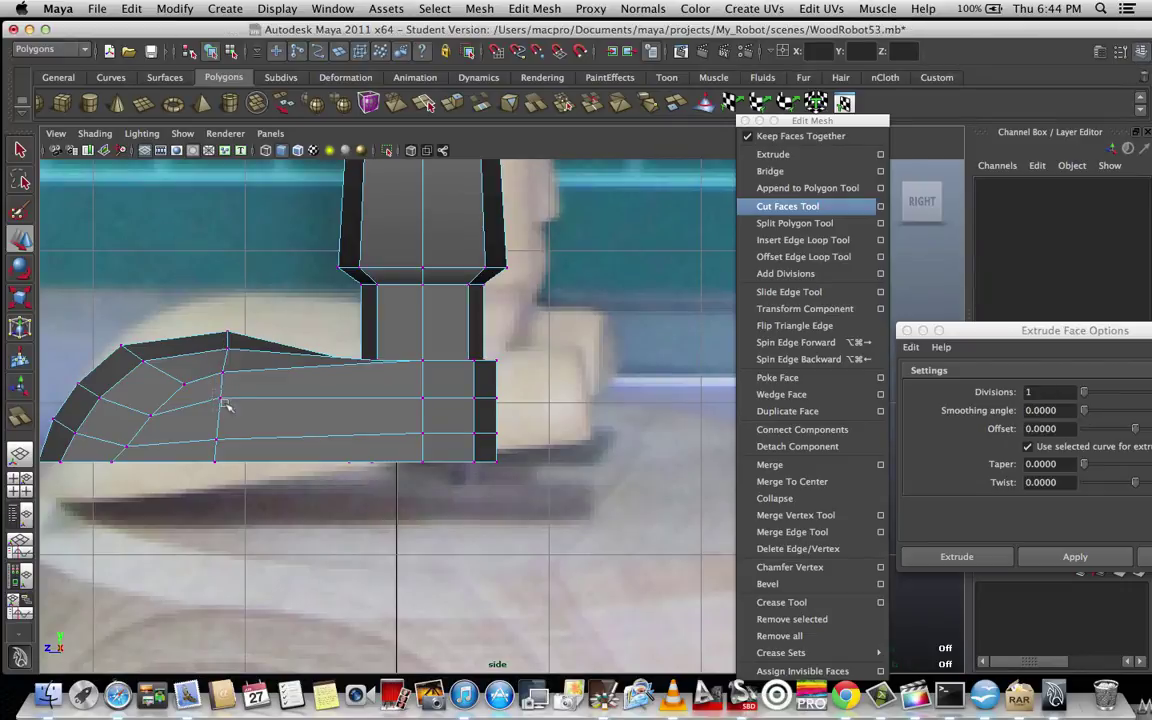
{"action": "left_click", "coordinate": [222, 397]}
{"action": "left_click_drag", "start_coordinate": [226, 364], "coordinate": [226, 373]}
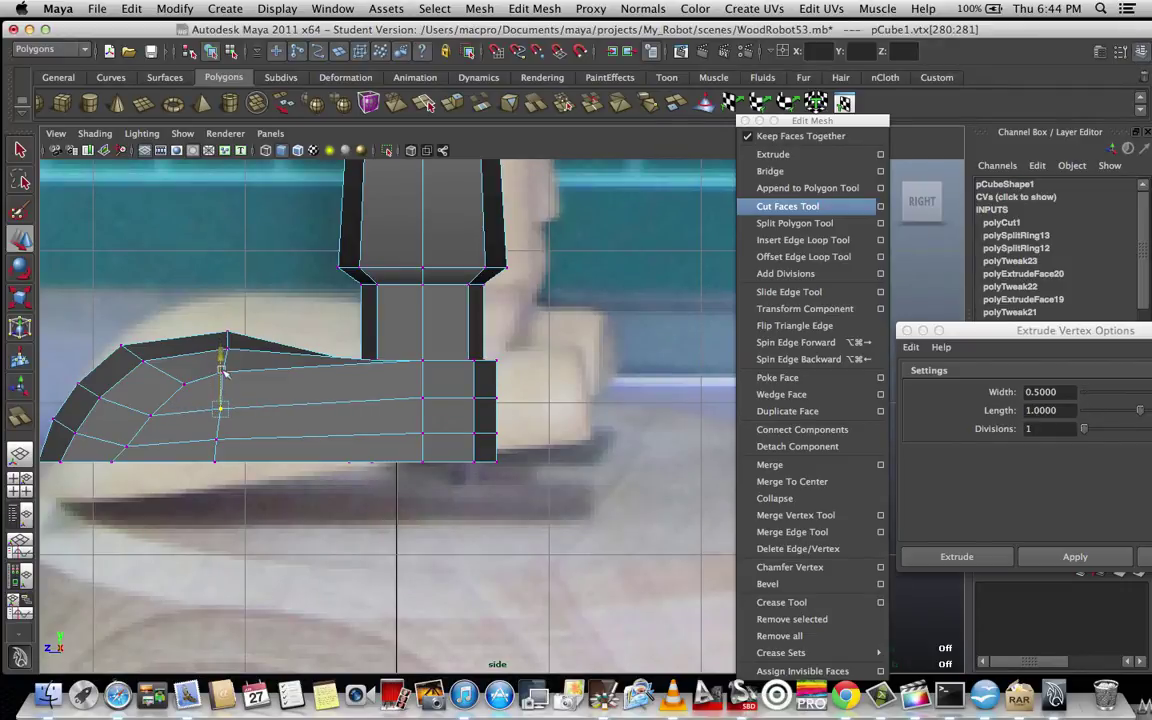
{"action": "scroll", "coordinate": [249, 357], "scroll_direction": "down", "scroll_amount": 5}
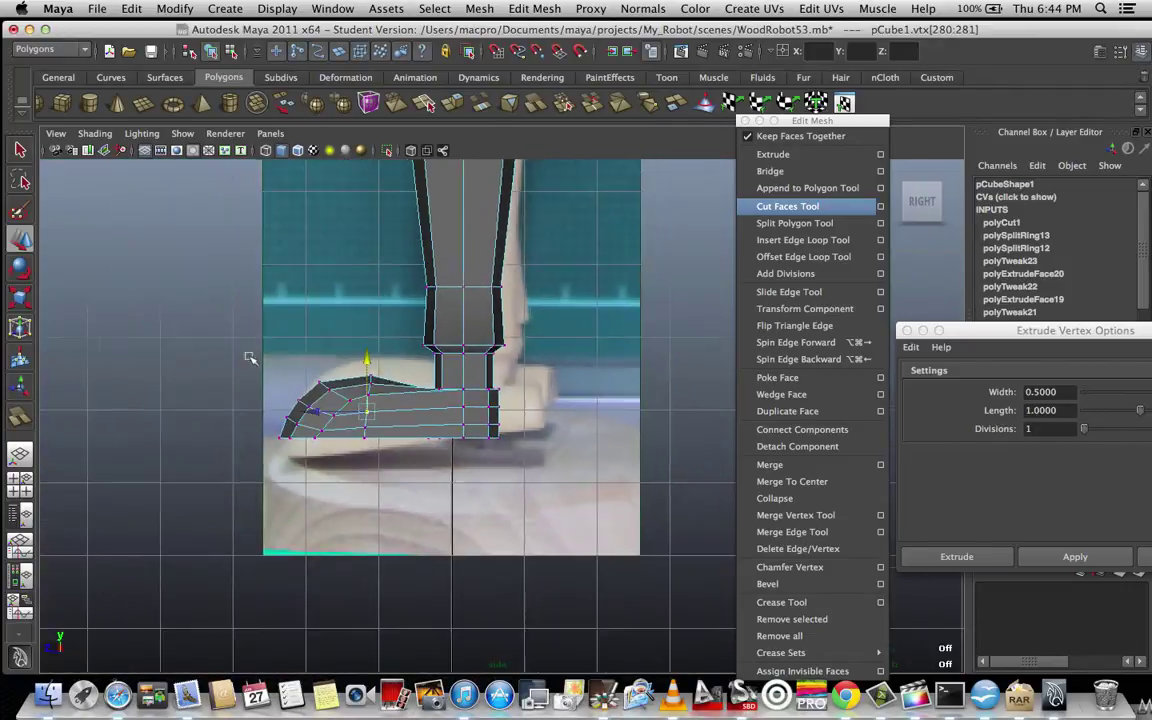
{"action": "scroll", "coordinate": [249, 357], "scroll_direction": "up", "scroll_amount": 4}
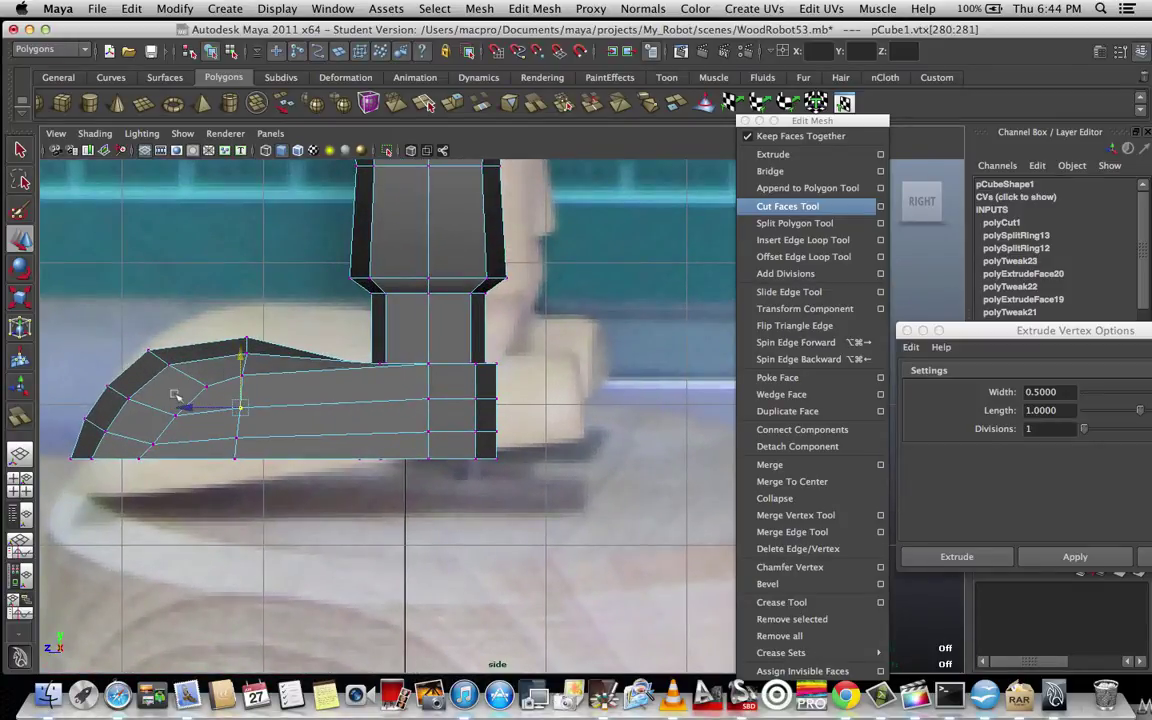
- Raise the side vertices of the two horizontal loops in the next column towards the toe
{"action": "left_click", "coordinate": [176, 398]}
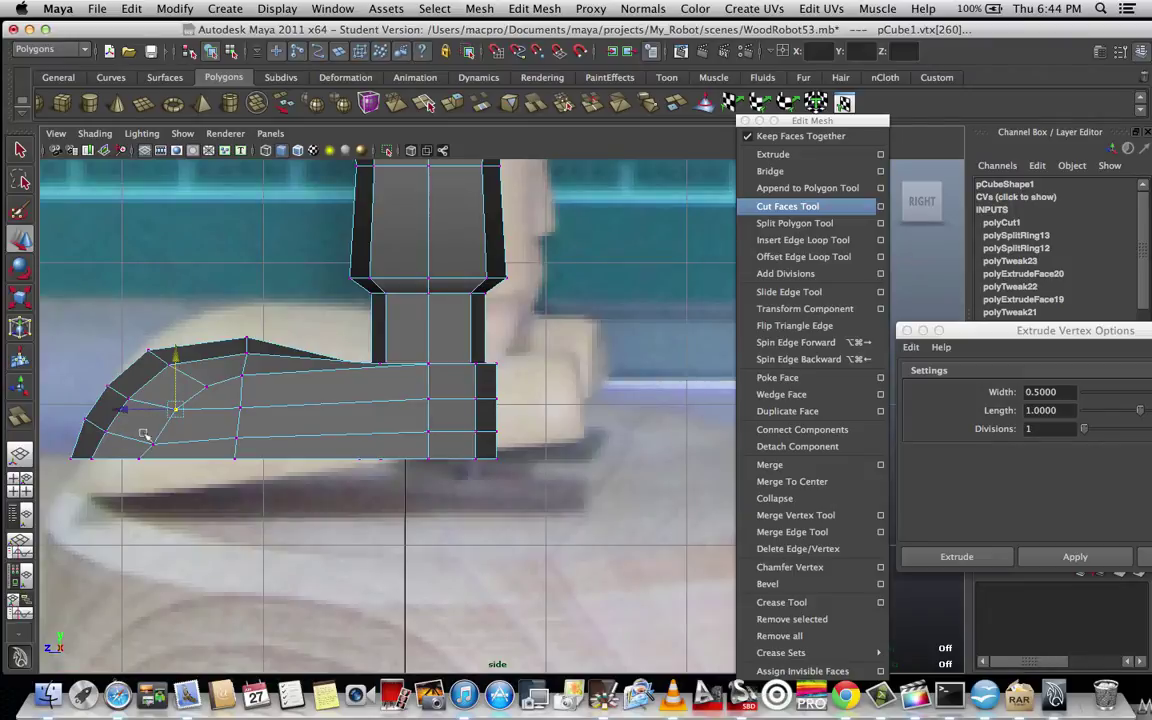
{"action": "left_click", "coordinate": [152, 421]}
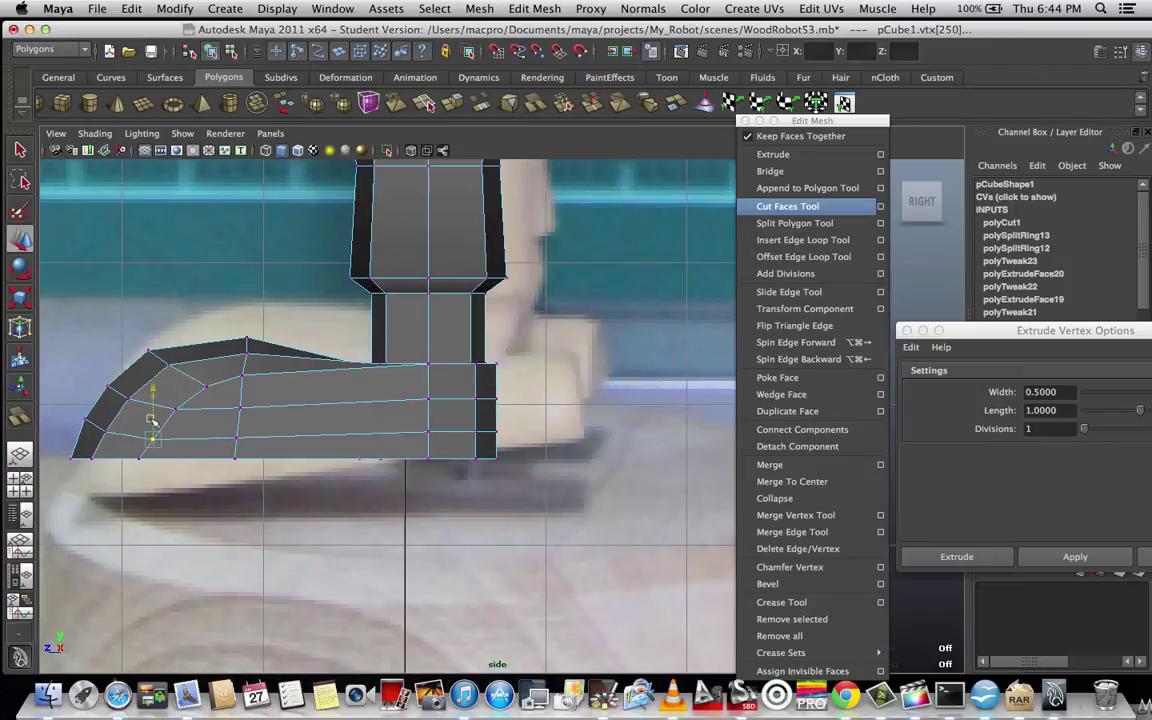
{"action": "left_click", "coordinate": [251, 493]}
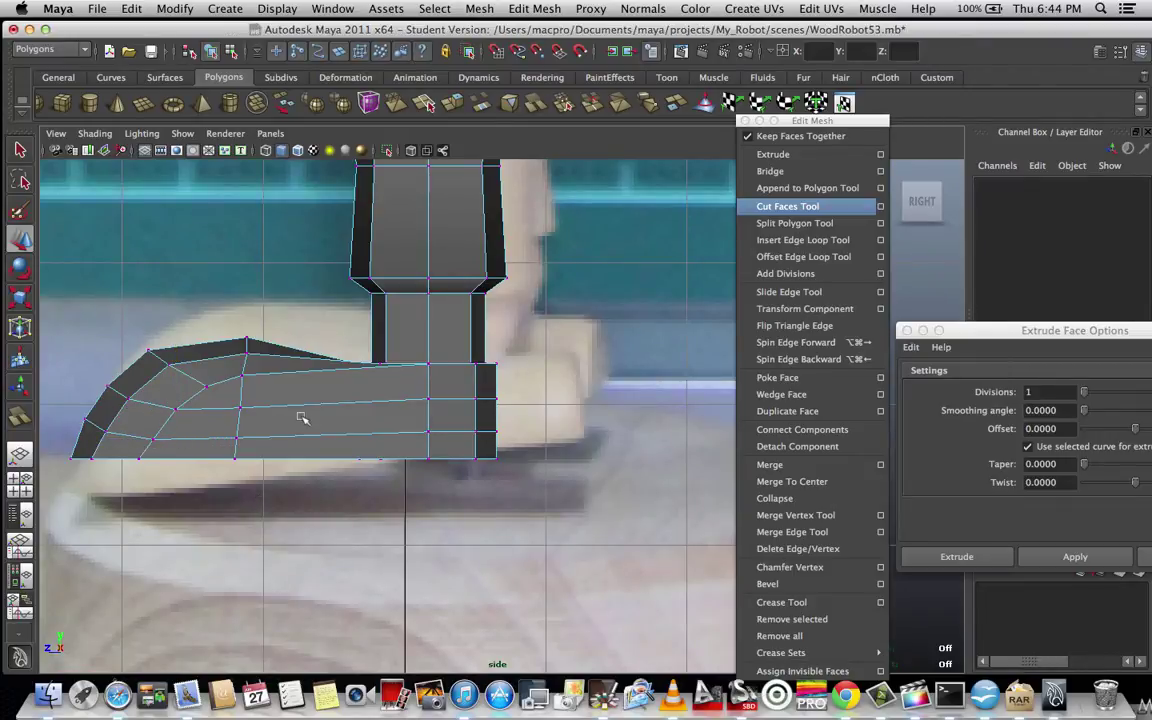
- Examine the feet with smooth preview in the perspective view from the side and at an angle
{"action": "key", "text": "space"}
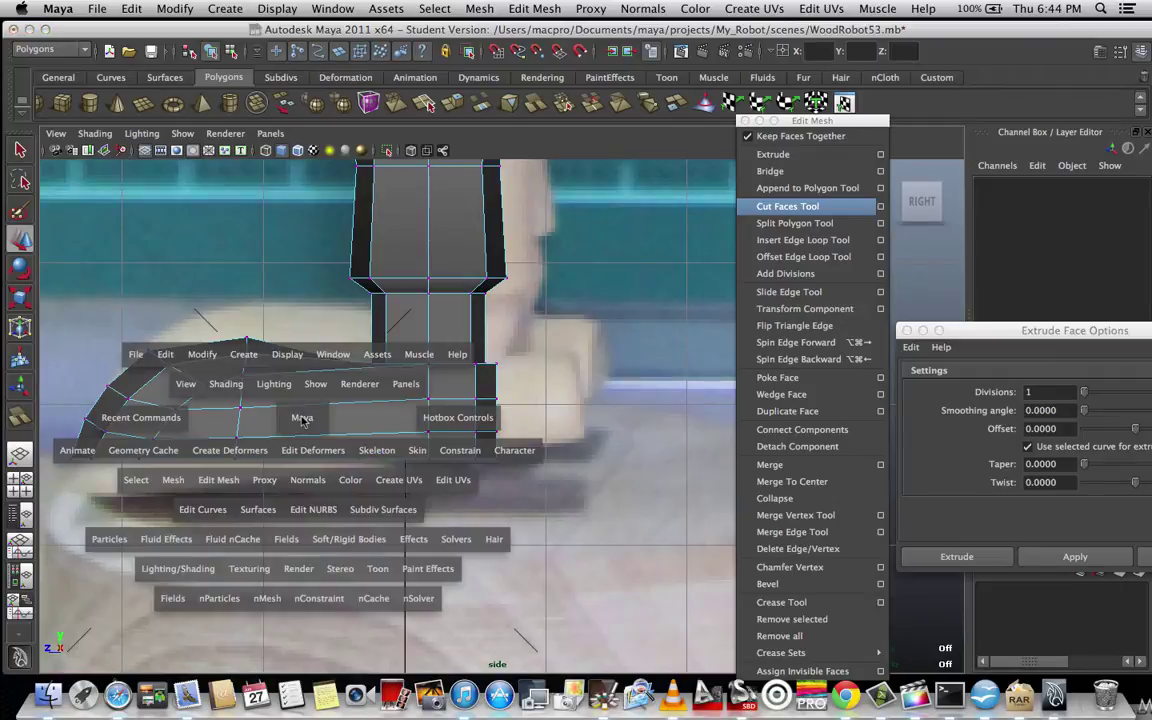
{"action": "left_click_drag", "start_coordinate": [303, 418], "coordinate": [331, 394]}
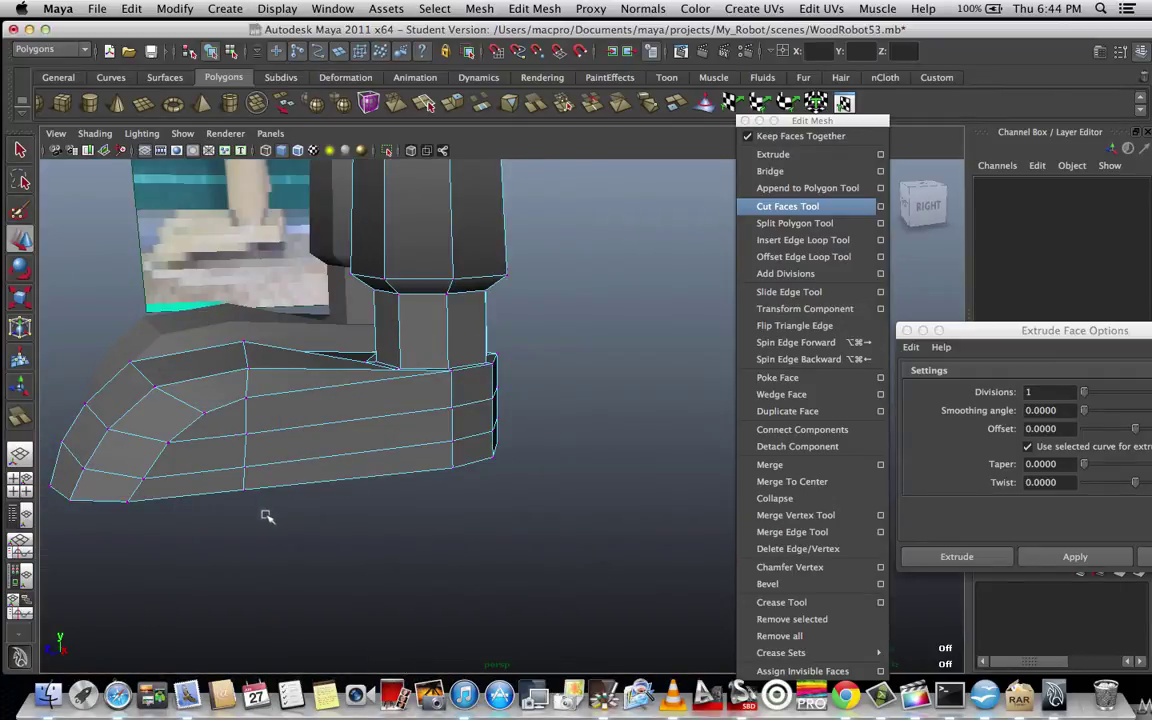
{"action": "mouse_move", "coordinate": [249, 509]}
{"action": "left_mouse_down", "text": "alt"}
{"action": "mouse_move", "coordinate": [357, 512]}
{"action": "mouse_move", "coordinate": [501, 538]}
{"action": "mouse_move", "coordinate": [489, 522]}
{"action": "mouse_move", "coordinate": [219, 514]}
{"action": "mouse_move", "coordinate": [233, 500]}
{"action": "mouse_move", "coordinate": [252, 520]}
{"action": "left_mouse_up", "text": "alt"}
{"action": "key", "text": "3"}
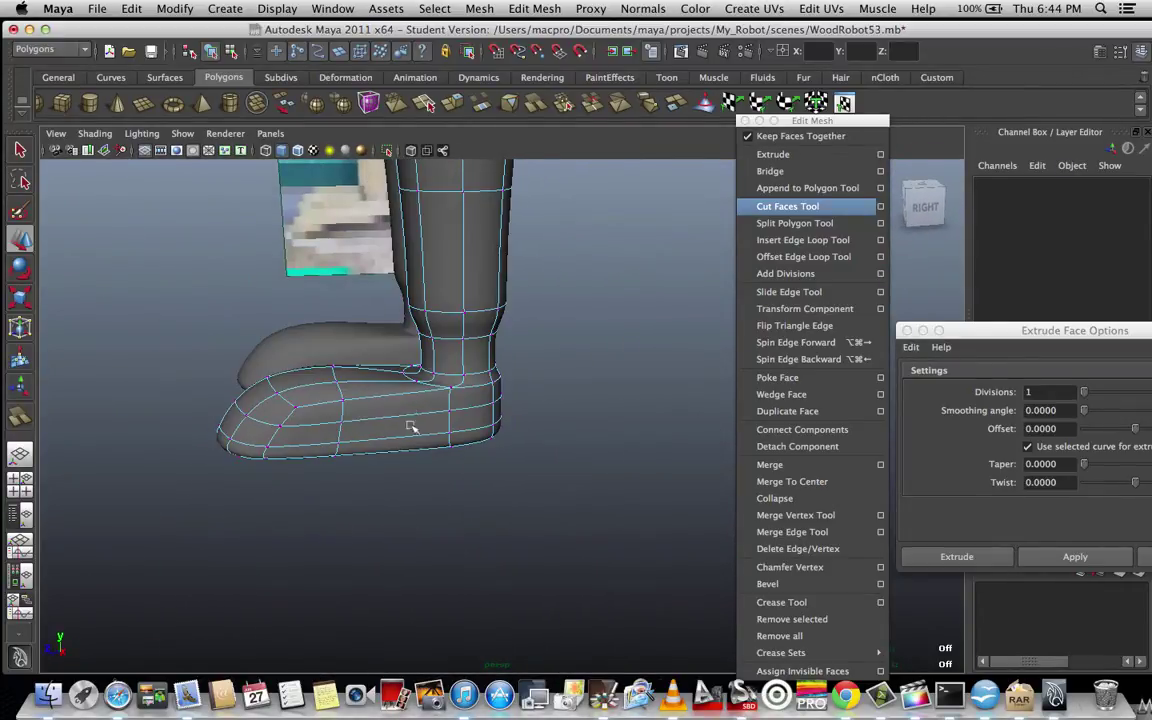
{"action": "right_click_drag", "start_coordinate": [410, 400], "coordinate": [410, 407]}
{"action": "left_click", "coordinate": [509, 549]}
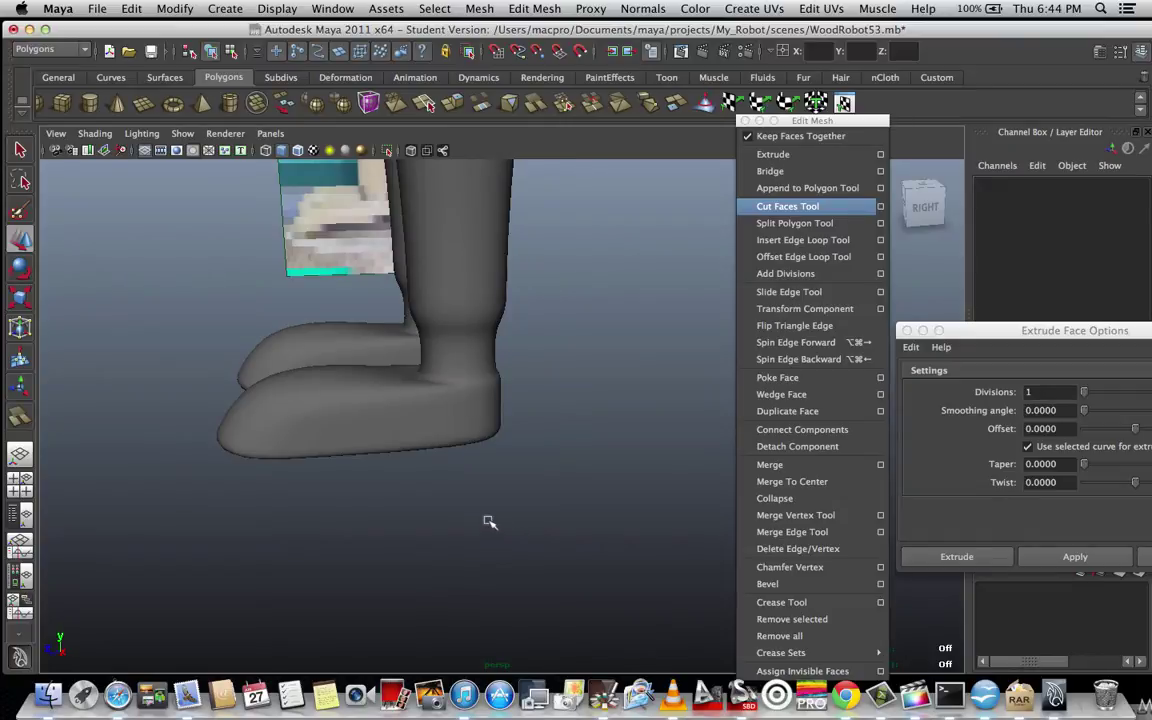
{"action": "left_click_drag", "start_coordinate": [489, 522], "coordinate": [405, 521], "text": "alt"}
{"action": "left_click_drag", "start_coordinate": [482, 539], "coordinate": [458, 478], "text": "alt"}
{"action": "scroll", "coordinate": [435, 508], "scroll_direction": "down", "scroll_amount": 3}
{"action": "scroll", "coordinate": [498, 458], "scroll_direction": "up", "scroll_amount": 6}
- Compare the right leg's faceted and smoothed shapes, checking the body from the top view as well
{"action": "left_click", "coordinate": [459, 478]}
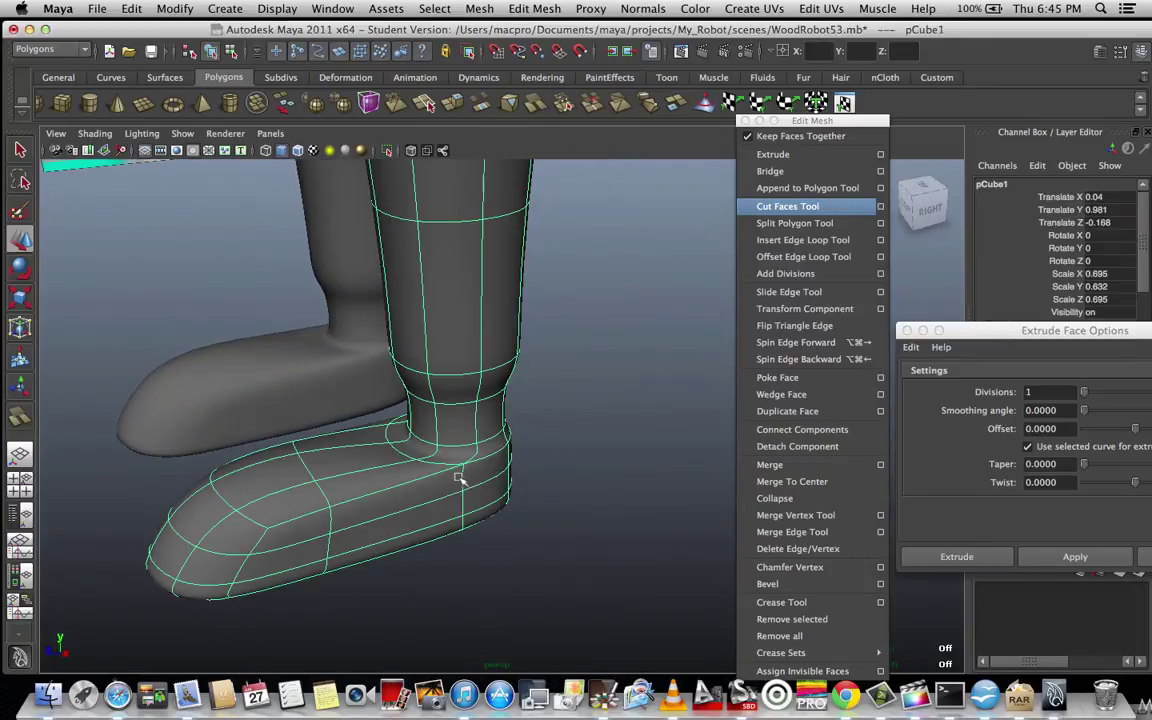
{"action": "key", "text": "1"}
{"action": "key", "text": "space"}
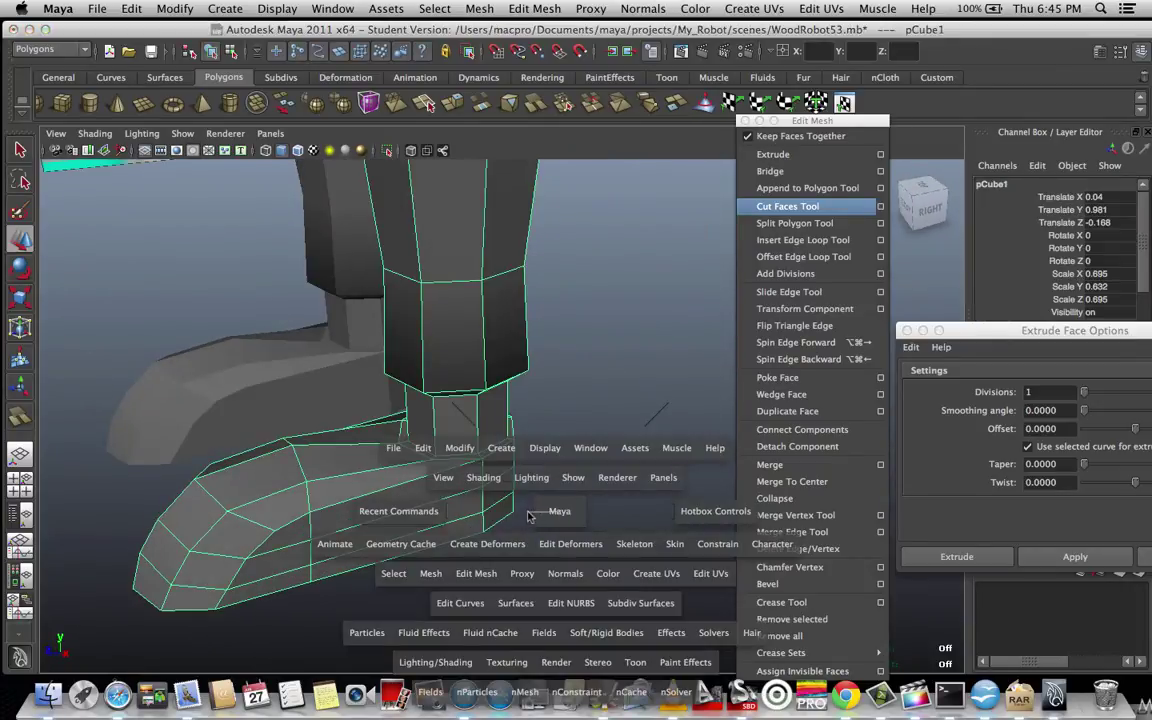
{"action": "left_click_drag", "start_coordinate": [530, 515], "coordinate": [551, 477]}
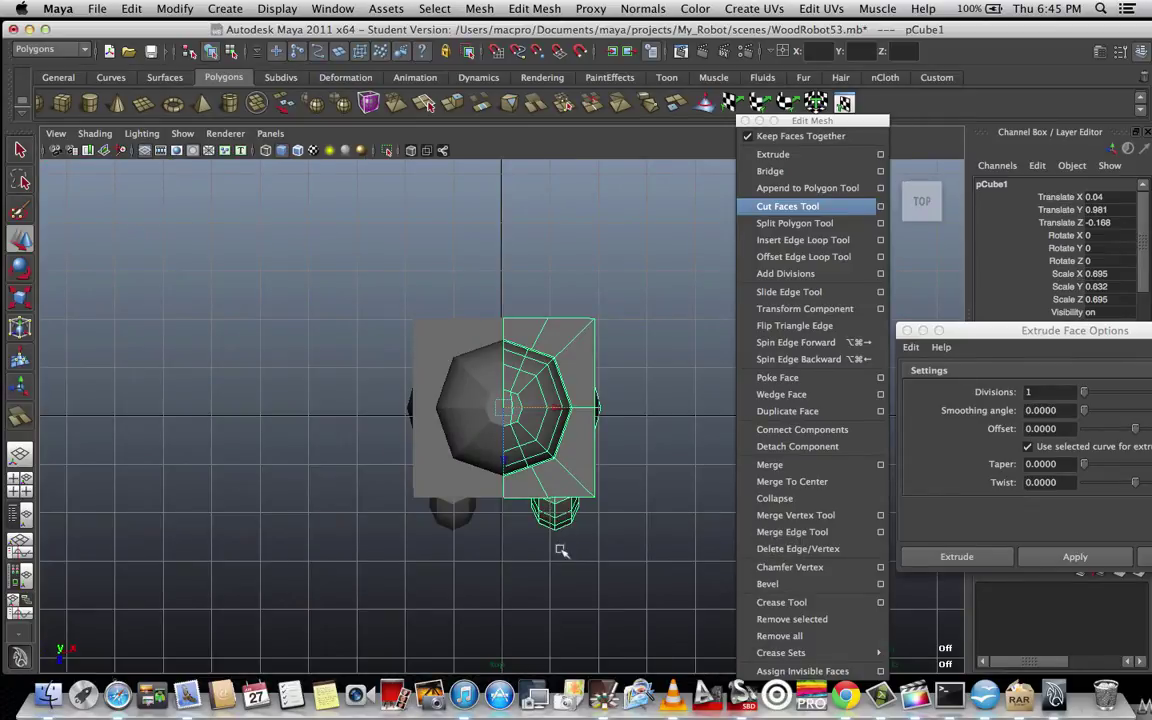
{"action": "key", "text": "space"}
{"action": "left_click_drag", "start_coordinate": [558, 549], "coordinate": [552, 524]}
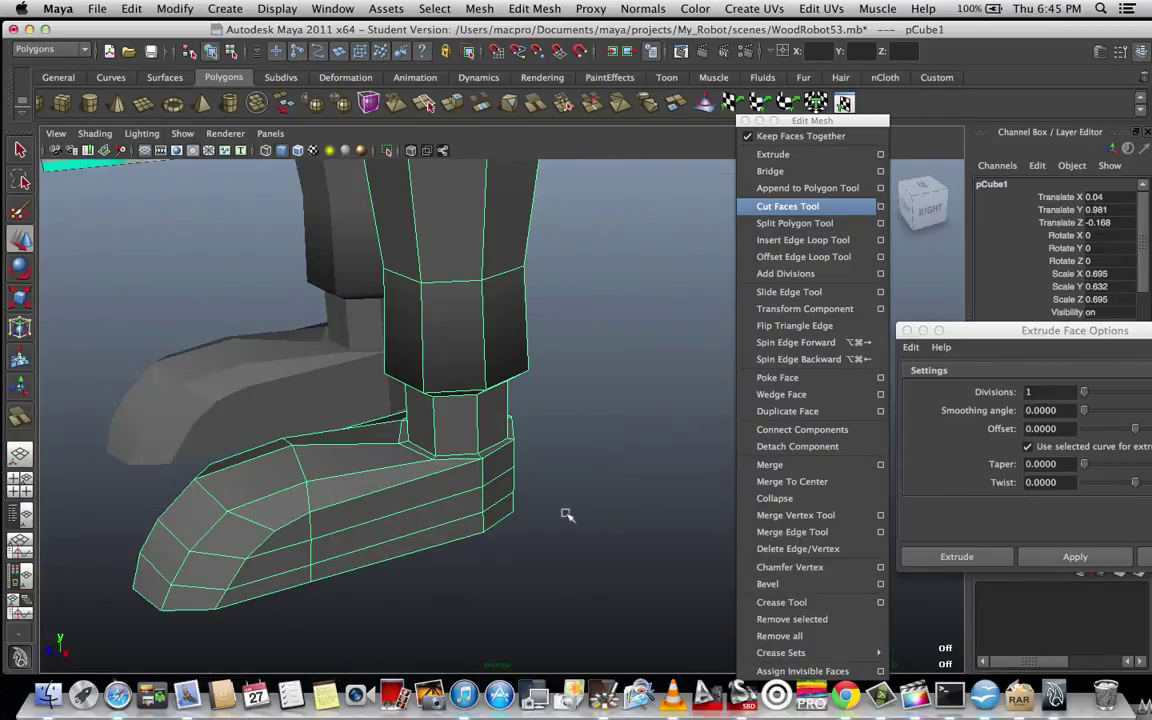
{"action": "key", "text": "3"}
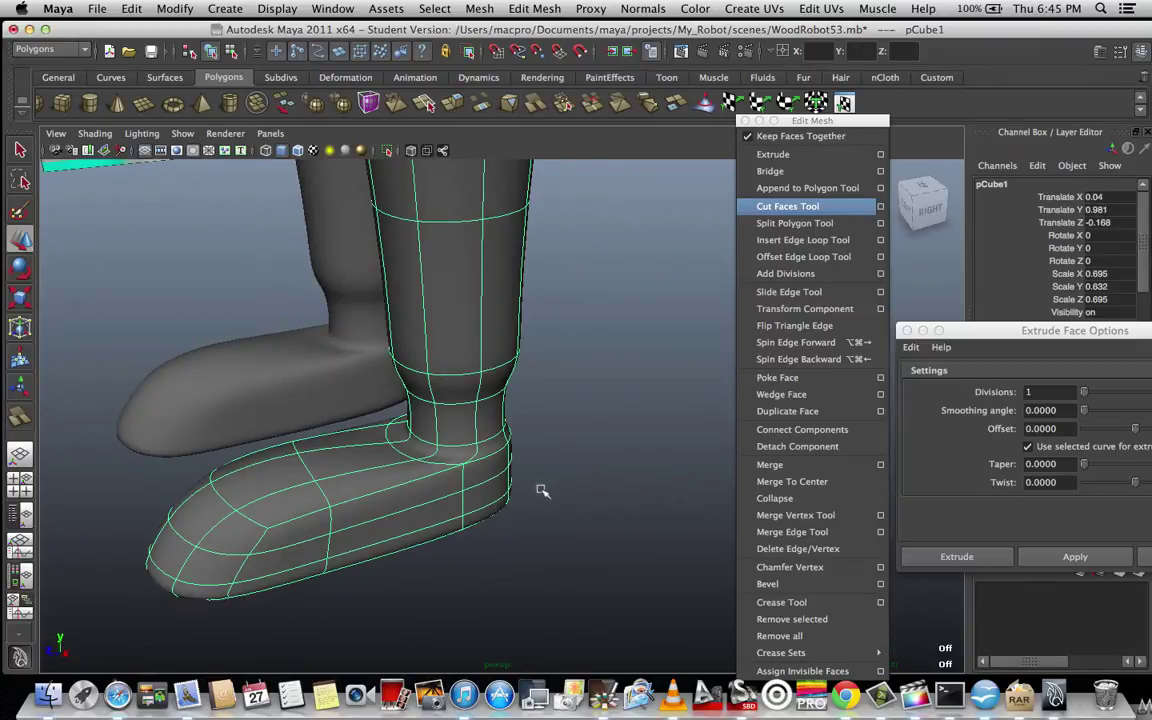
- Examine the smoothed feet and ankles in object mode from the front quarter, both at a distance and up close
{"action": "right_click_drag", "start_coordinate": [489, 476], "coordinate": [562, 384]}
{"action": "left_click", "coordinate": [590, 476]}
{"action": "left_click_drag", "start_coordinate": [560, 507], "coordinate": [380, 385], "text": "alt"}
{"action": "left_click_drag", "start_coordinate": [494, 408], "coordinate": [521, 414], "text": "alt"}
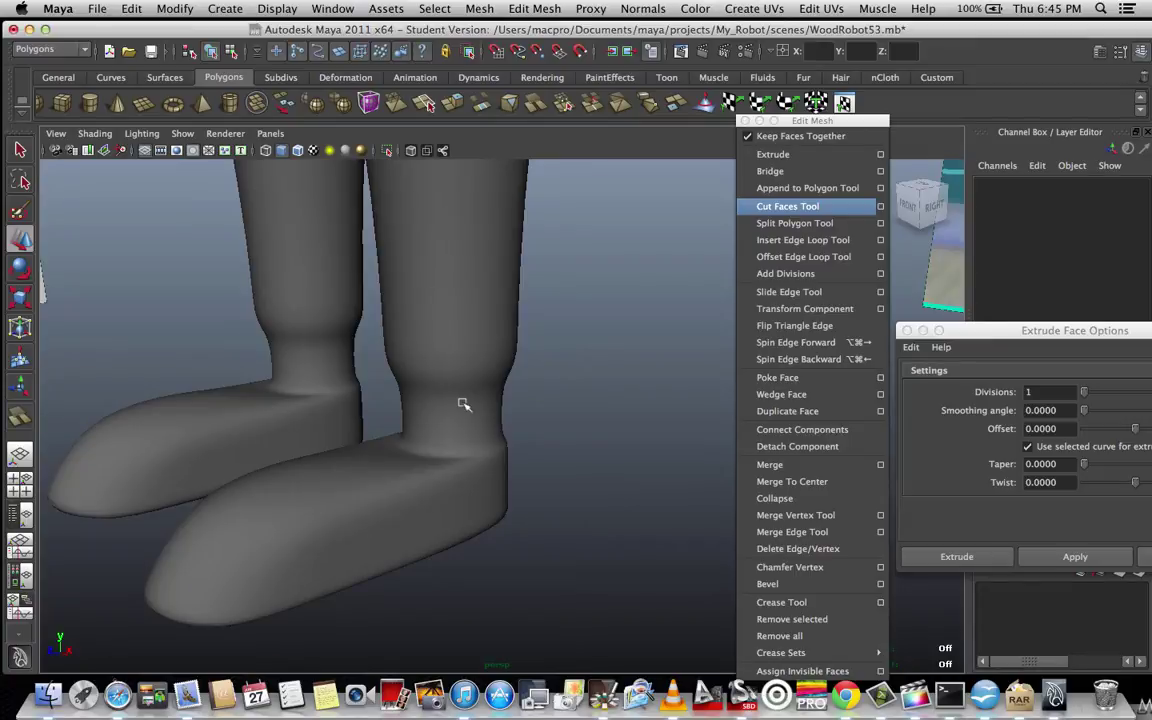
{"action": "scroll", "coordinate": [469, 405], "scroll_direction": "down", "scroll_amount": 6}
{"action": "scroll", "coordinate": [508, 418], "scroll_direction": "up", "scroll_amount": 5}
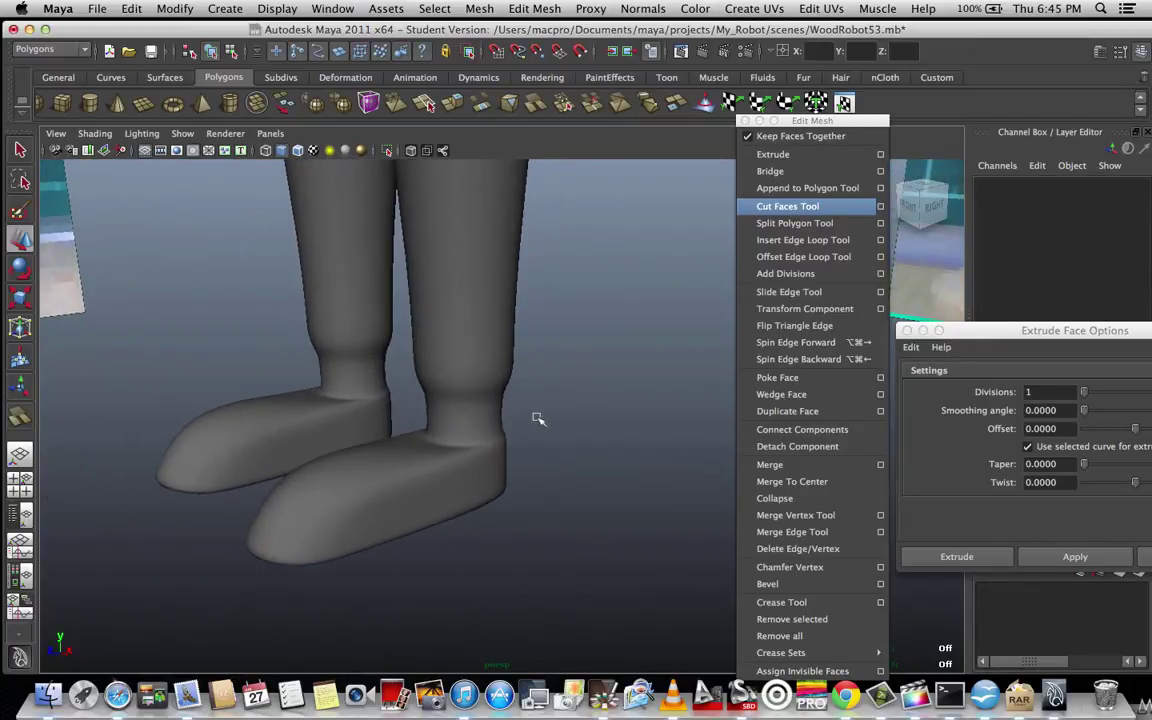
{"action": "scroll", "coordinate": [540, 417], "scroll_direction": "up", "scroll_amount": 4}
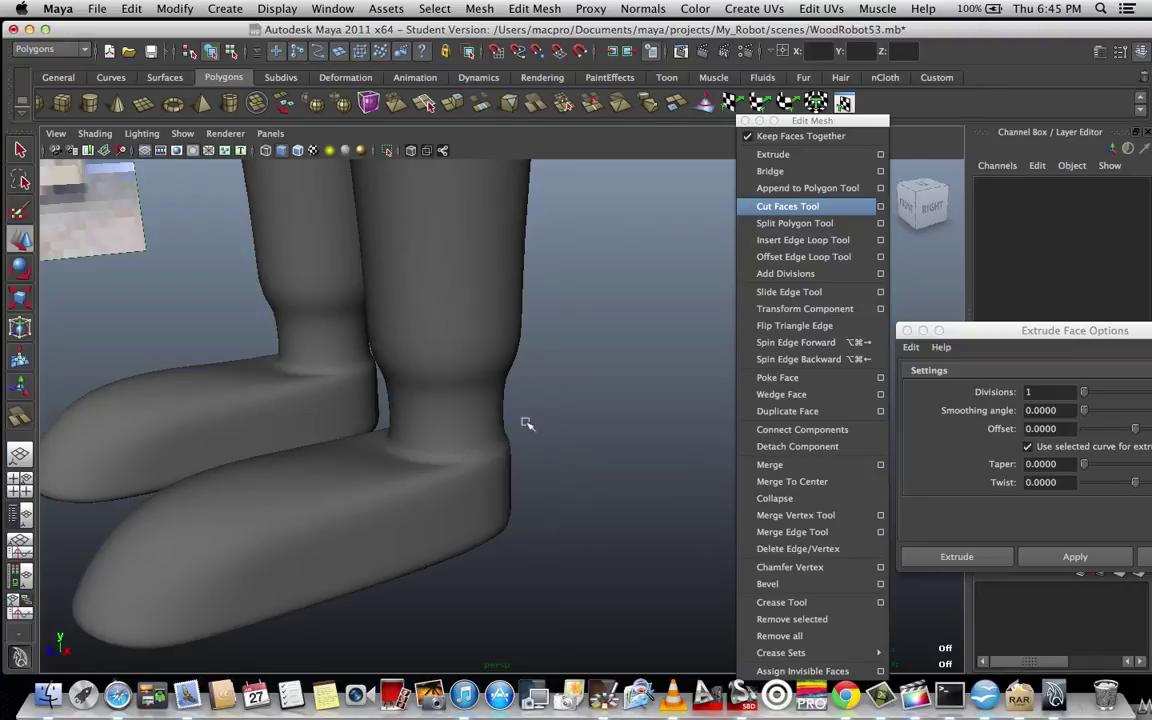
{"action": "left_click_drag", "start_coordinate": [527, 424], "coordinate": [578, 414], "text": "alt"}
{"action": "left_click_drag", "start_coordinate": [501, 421], "coordinate": [476, 427], "text": "alt"}
- Compare the ankle's faceted cage with its smoothed preview up close
{"action": "left_click", "coordinate": [478, 419]}
{"action": "key", "text": "1"}
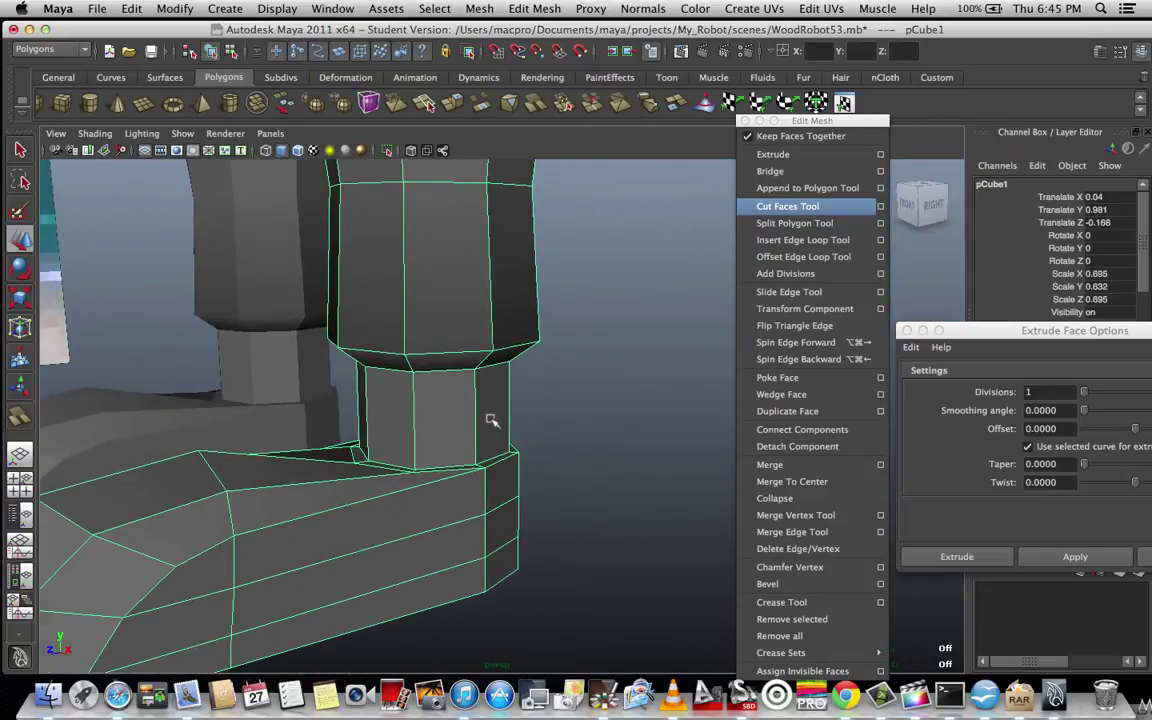
{"action": "key", "text": "3"}
{"action": "left_click", "coordinate": [527, 419]}
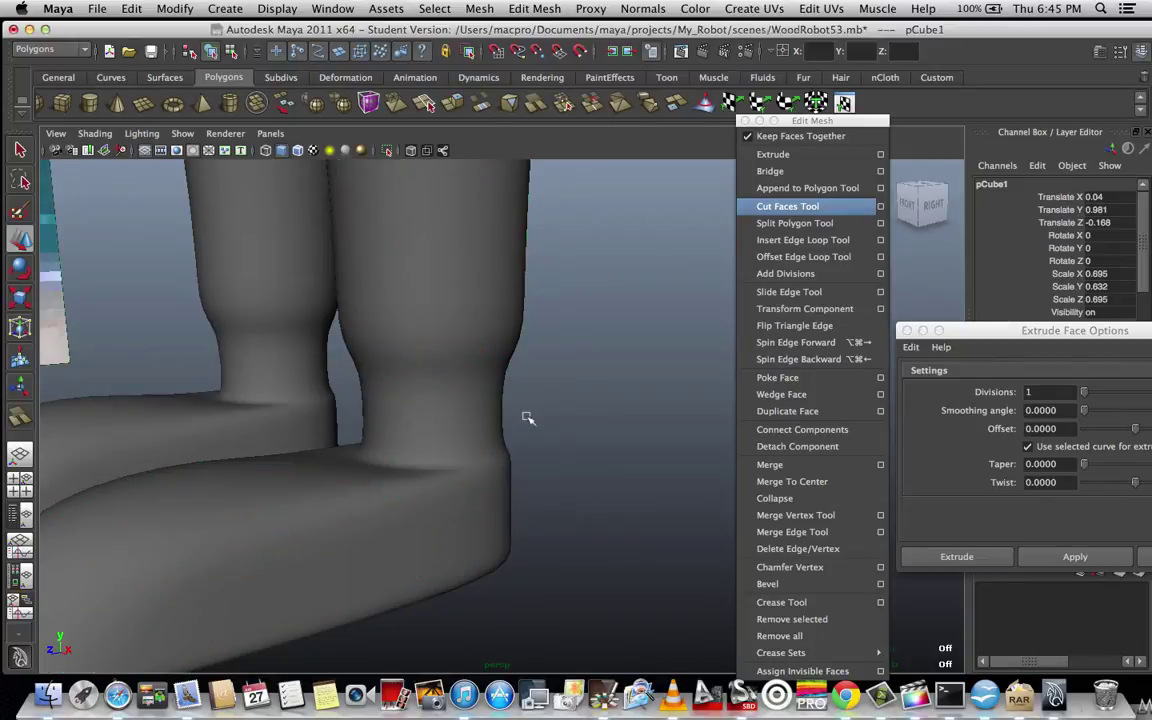
{"action": "left_click", "coordinate": [446, 414]}
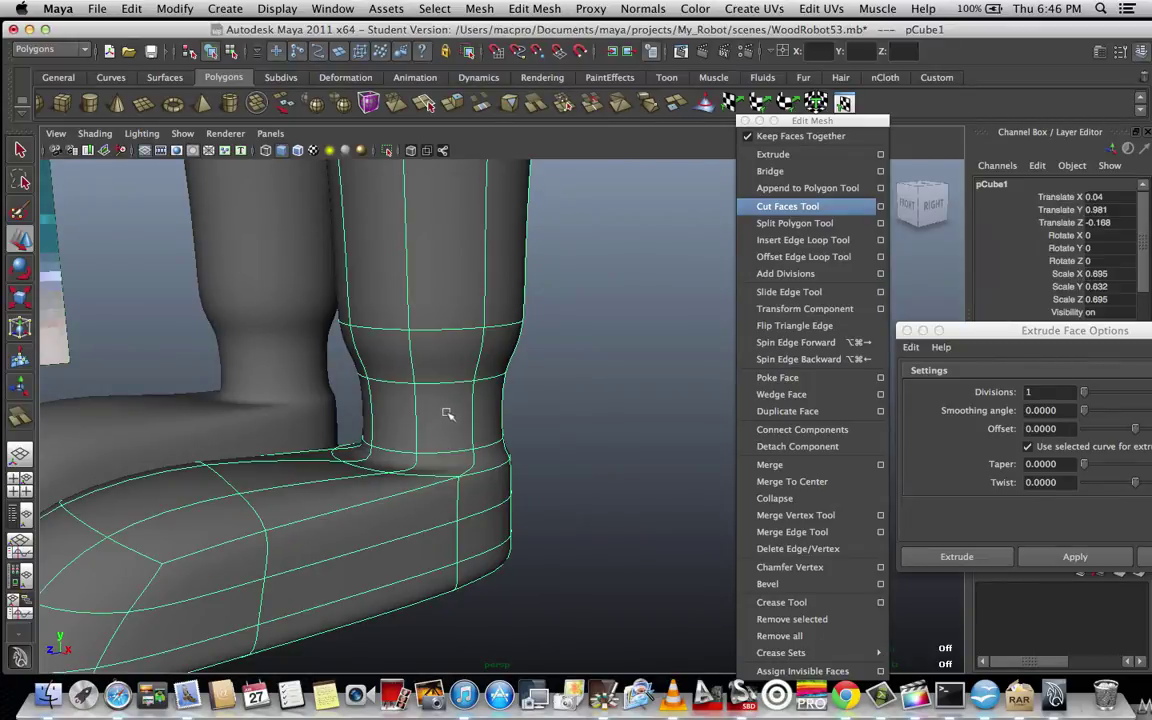
- Insert edge loops just below and just above the ankle's upper rim, and one just above the ankle's base
{"action": "key", "text": "1"}
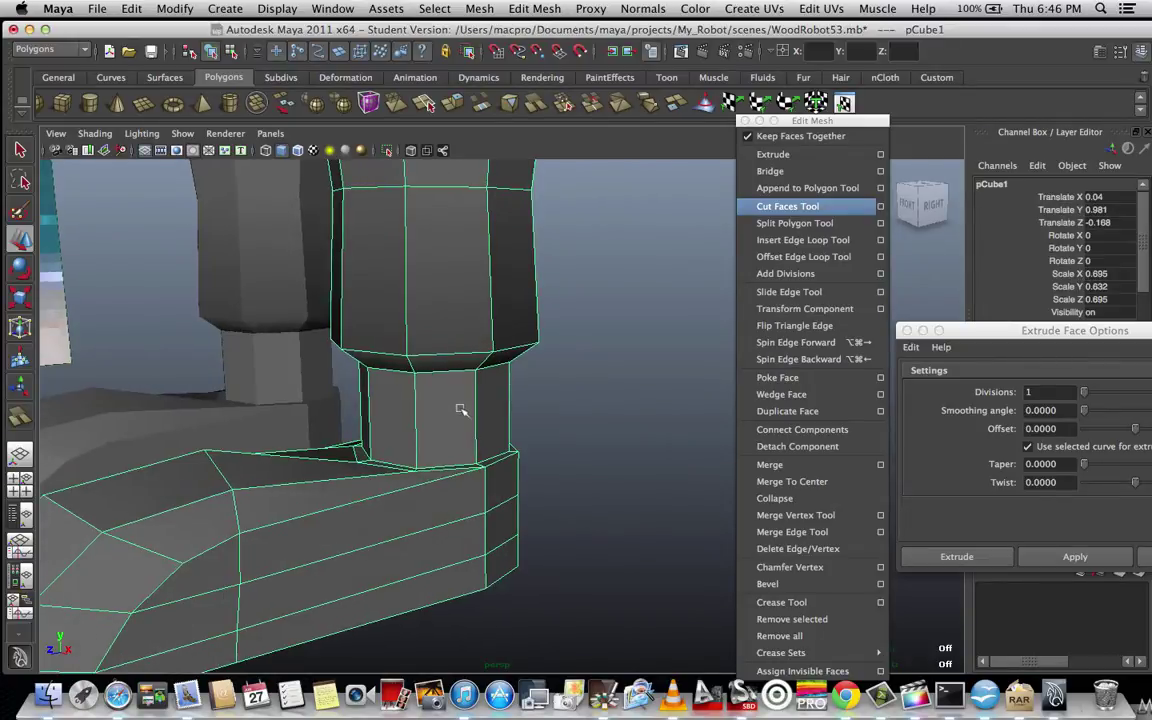
{"action": "right_click", "coordinate": [458, 403]}
{"action": "left_click", "coordinate": [820, 244]}
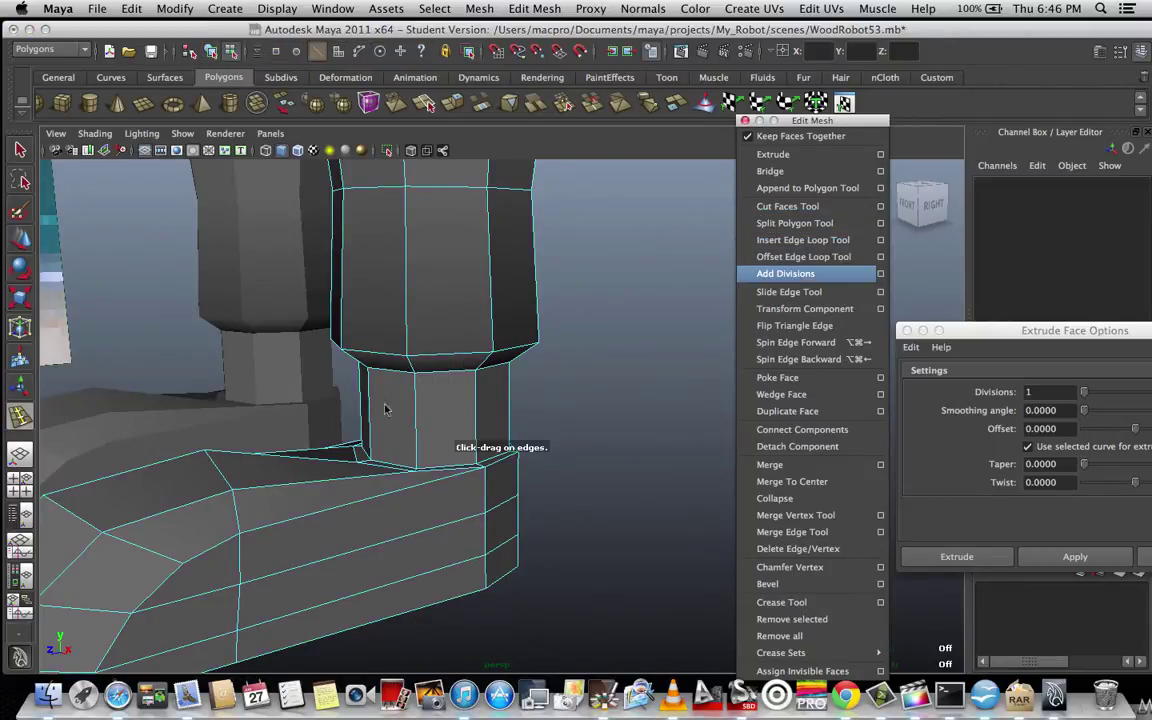
{"action": "left_click_drag", "start_coordinate": [363, 387], "coordinate": [398, 368], "text": "alt"}
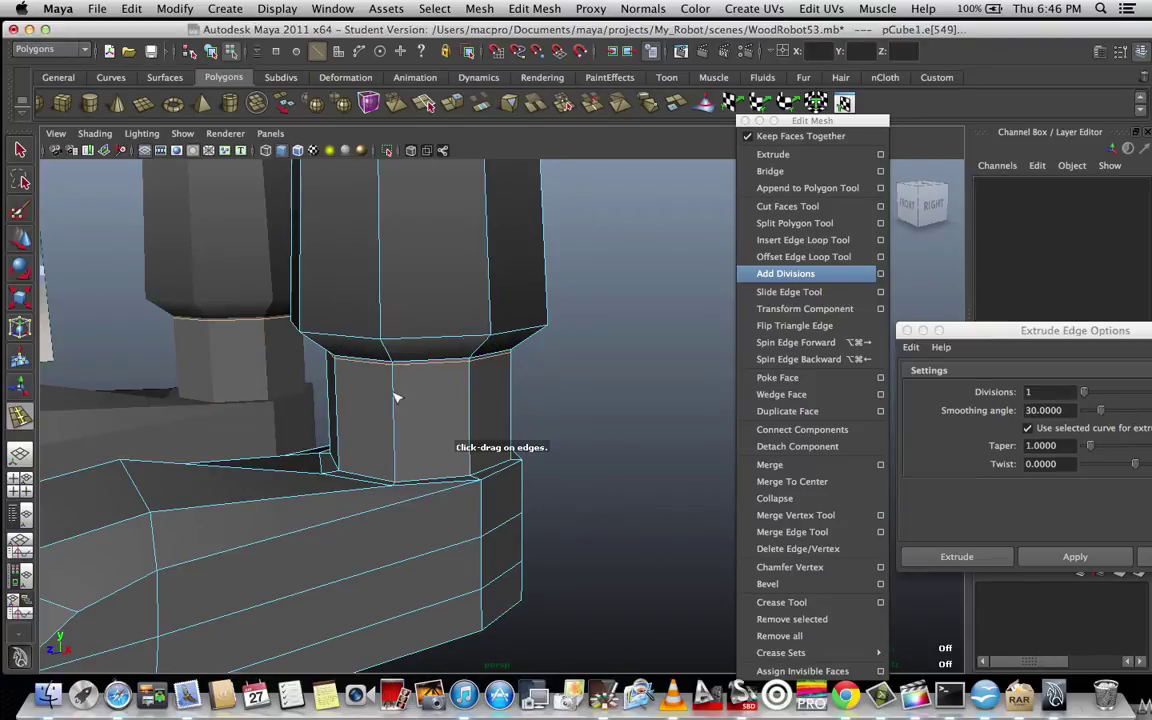
{"action": "scroll", "coordinate": [393, 395], "scroll_direction": "up", "scroll_amount": 4}
{"action": "scroll", "coordinate": [313, 320], "scroll_direction": "up", "scroll_amount": 2}
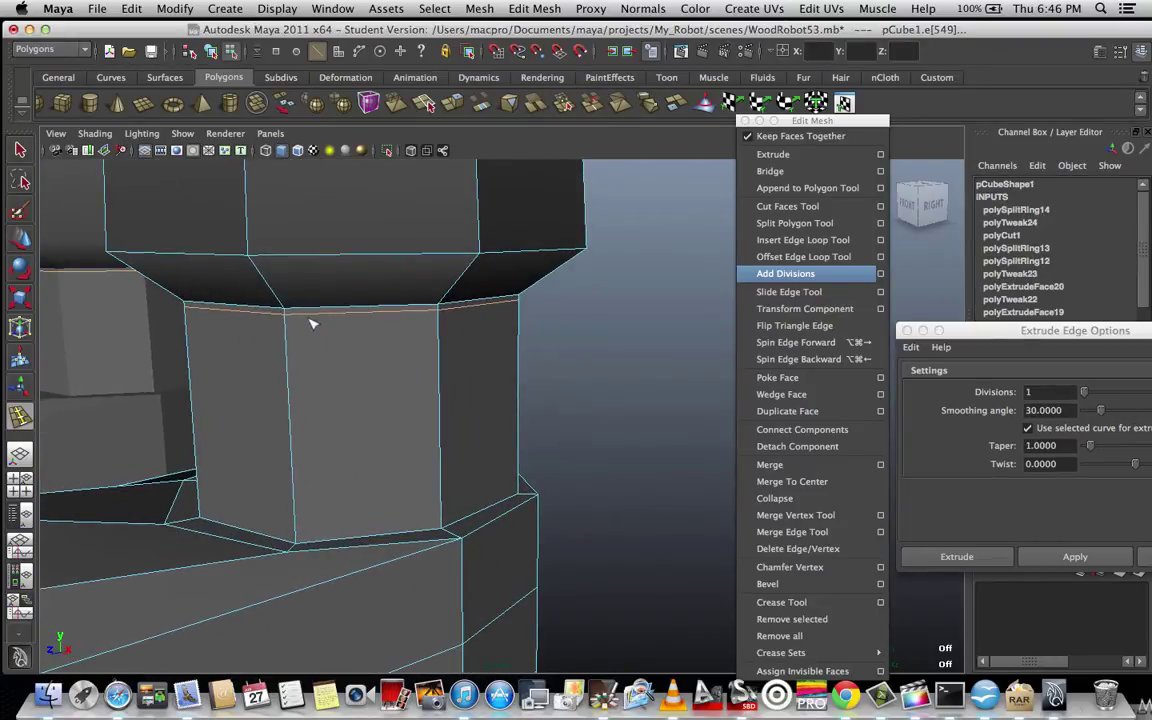
{"action": "left_click_drag", "start_coordinate": [285, 307], "coordinate": [285, 307]}
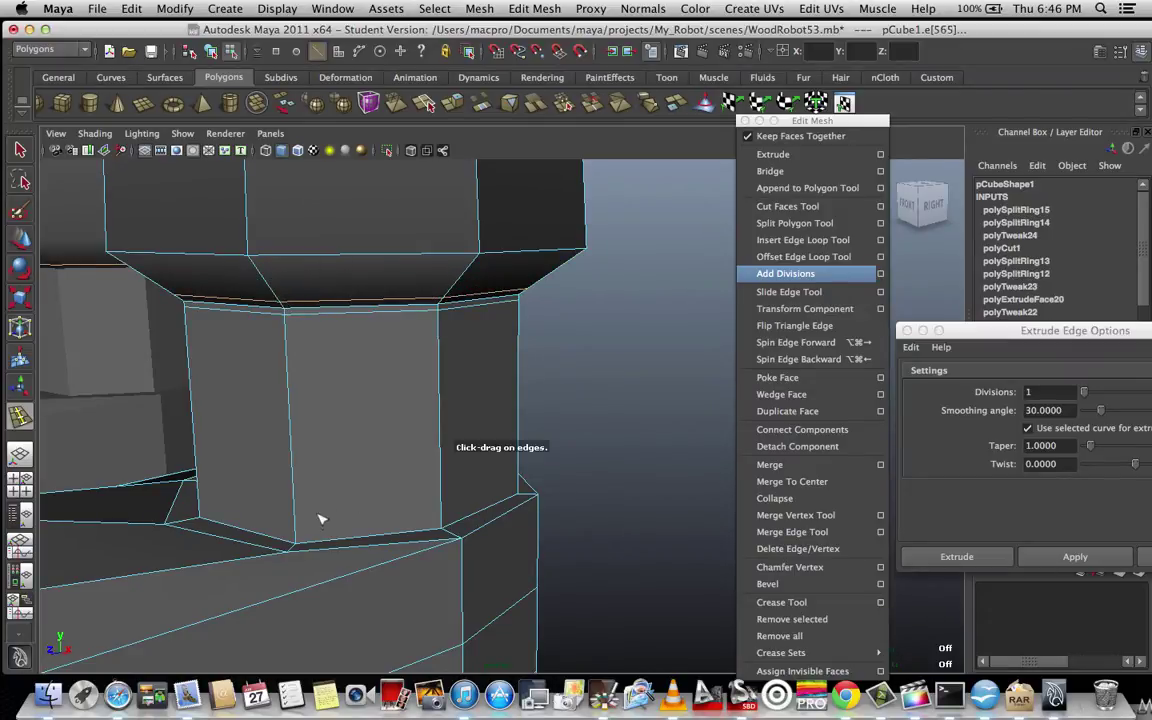
{"action": "left_click_drag", "start_coordinate": [297, 541], "coordinate": [303, 540]}
{"action": "scroll", "coordinate": [326, 528], "scroll_direction": "down", "scroll_amount": 4}
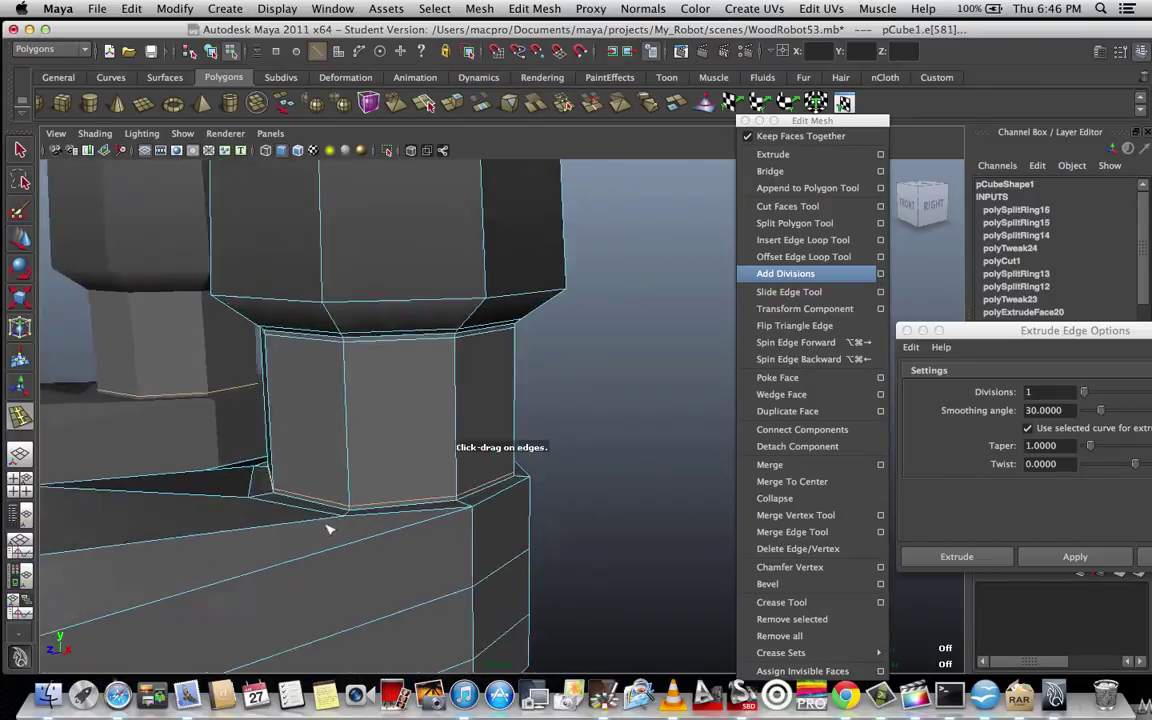
- Preview the mesh smoothed in object mode and examine the ankle's sharpened edges up close
{"action": "left_click_drag", "start_coordinate": [370, 517], "coordinate": [409, 497], "text": "alt"}
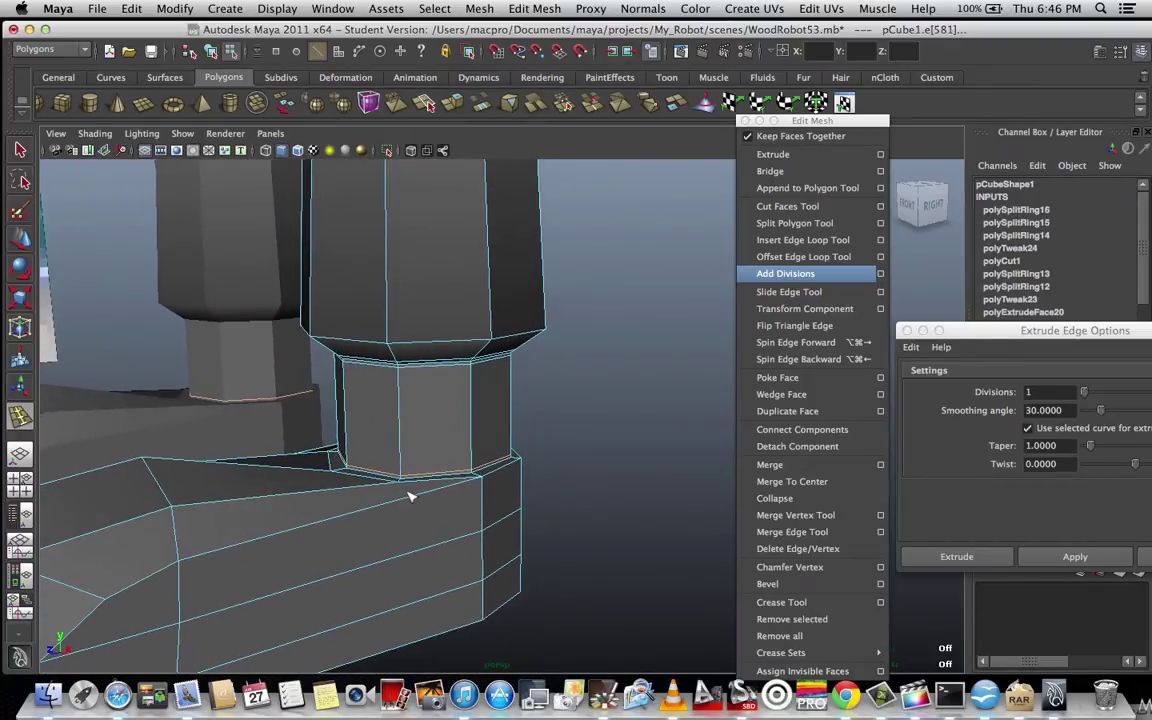
{"action": "scroll", "coordinate": [410, 496], "scroll_direction": "up", "scroll_amount": 2}
{"action": "key", "text": "2"}
{"action": "right_click_drag", "start_coordinate": [432, 400], "coordinate": [499, 386]}
{"action": "left_click", "coordinate": [599, 404]}
{"action": "scroll", "coordinate": [490, 433], "scroll_direction": "down", "scroll_amount": 2}
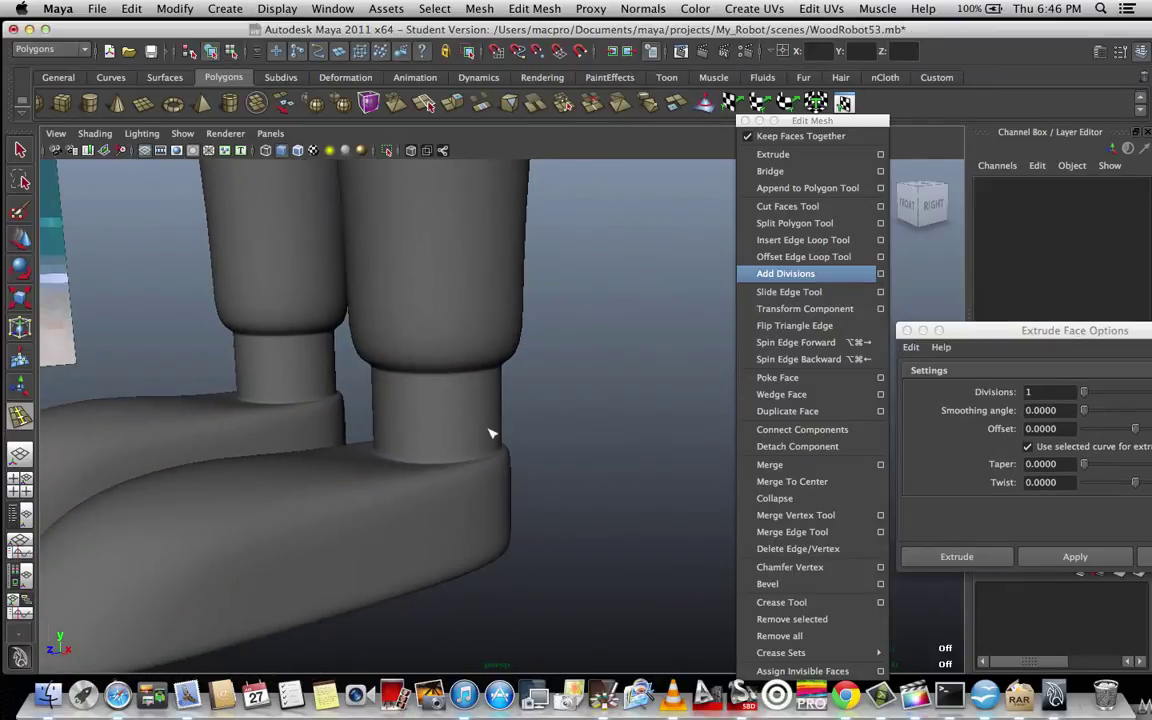
{"action": "scroll", "coordinate": [490, 433], "scroll_direction": "up", "scroll_amount": 3}
{"action": "mouse_move", "coordinate": [510, 427]}
{"action": "left_mouse_down", "text": "alt"}
{"action": "mouse_move", "coordinate": [525, 378]}
{"action": "mouse_move", "coordinate": [514, 417]}
{"action": "mouse_move", "coordinate": [563, 425]}
{"action": "mouse_move", "coordinate": [489, 419]}
{"action": "mouse_move", "coordinate": [512, 437]}
{"action": "mouse_move", "coordinate": [515, 415]}
{"action": "mouse_move", "coordinate": [530, 412]}
{"action": "mouse_move", "coordinate": [520, 408]}
{"action": "mouse_move", "coordinate": [579, 401]}
{"action": "mouse_move", "coordinate": [555, 419]}
{"action": "mouse_move", "coordinate": [521, 399]}
{"action": "mouse_move", "coordinate": [545, 440]}
{"action": "mouse_move", "coordinate": [528, 440]}
{"action": "left_mouse_up", "text": "alt"}
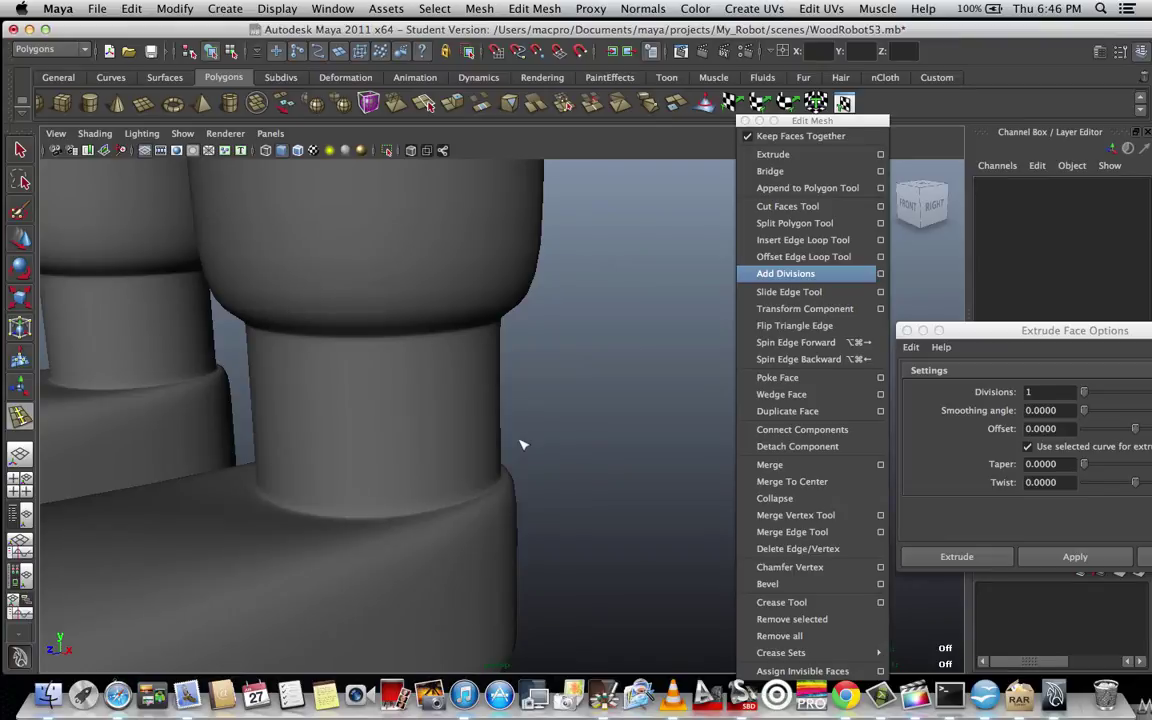
{"action": "left_click_drag", "start_coordinate": [523, 445], "coordinate": [525, 418], "text": "alt"}
{"action": "scroll", "coordinate": [522, 440], "scroll_direction": "down", "scroll_amount": 5}
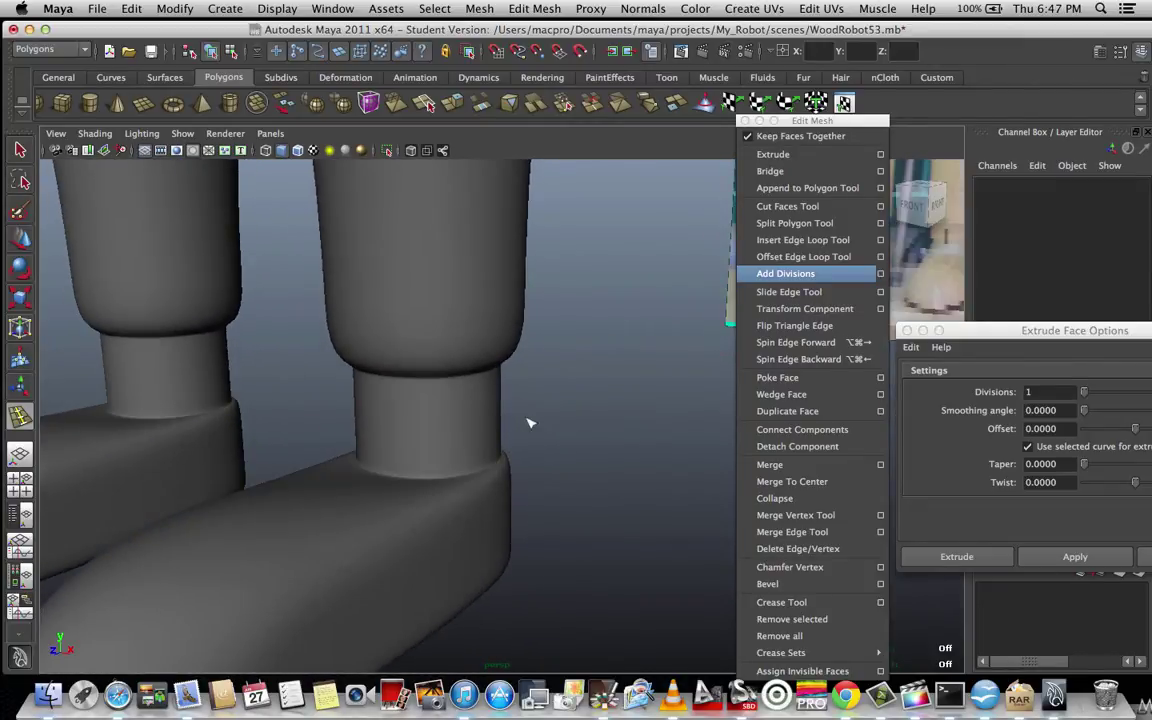
- Return the leg mesh to its unsmoothed display in object mode and select it
{"action": "left_click", "coordinate": [492, 426]}
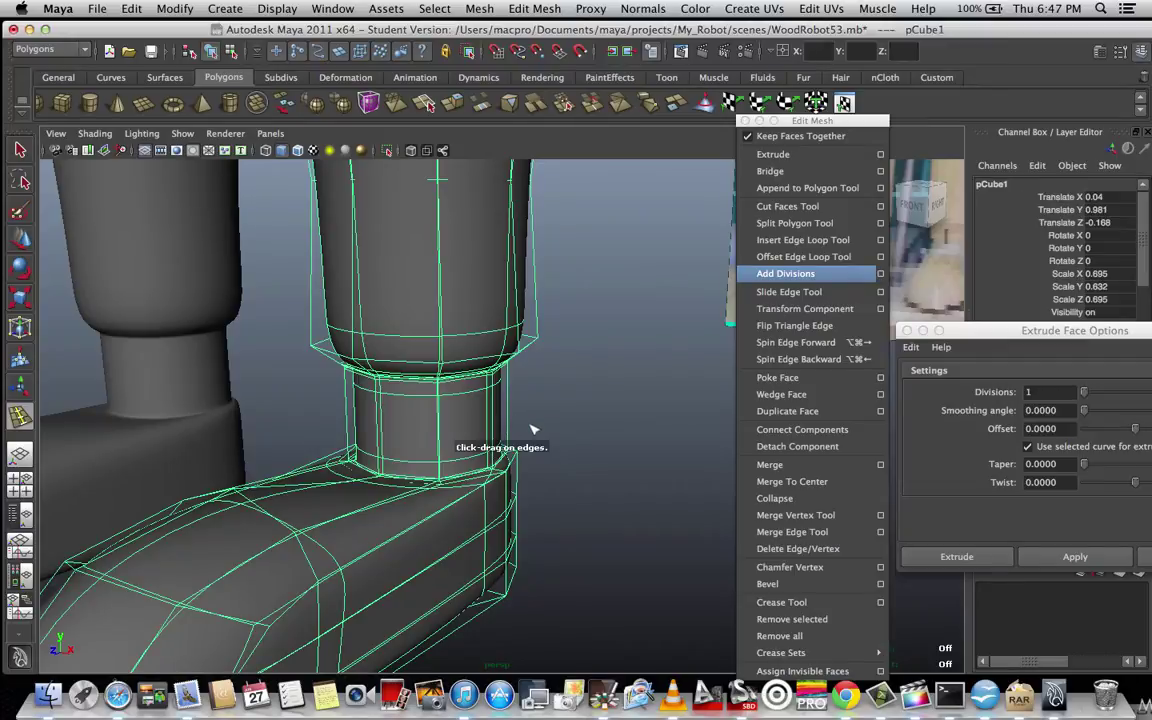
{"action": "key", "text": "z"}
{"action": "key", "text": "z"}
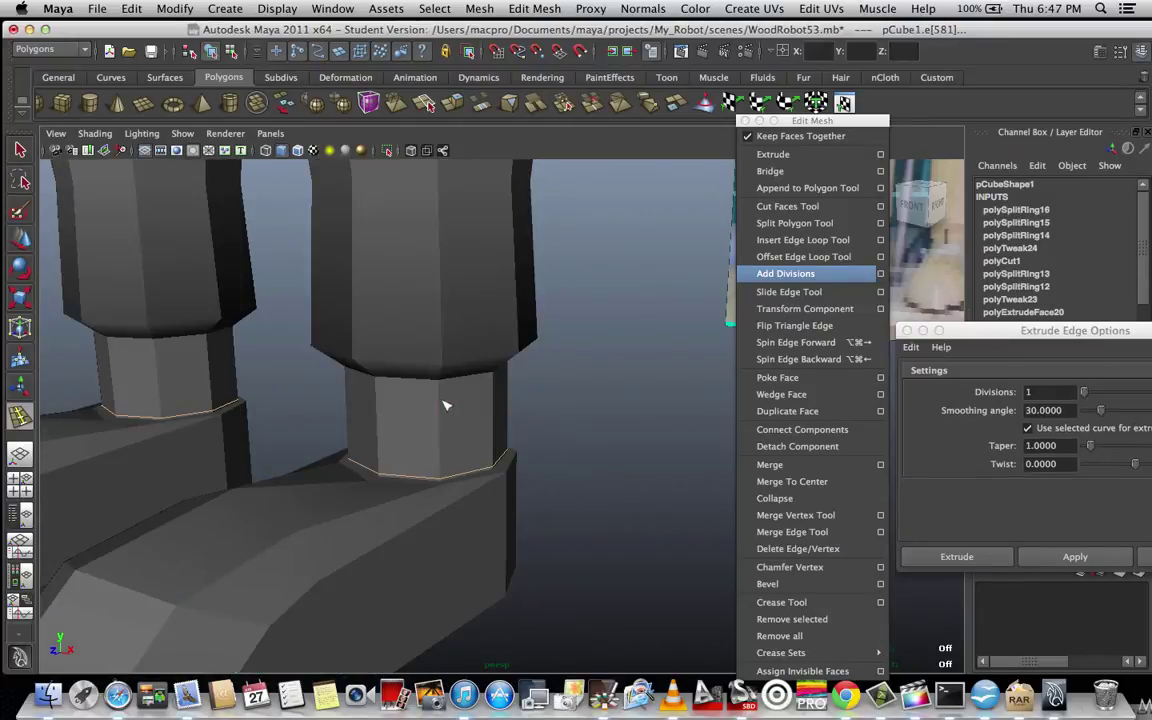
{"action": "right_click_drag", "start_coordinate": [442, 402], "coordinate": [514, 381]}
{"action": "left_click", "coordinate": [563, 435]}
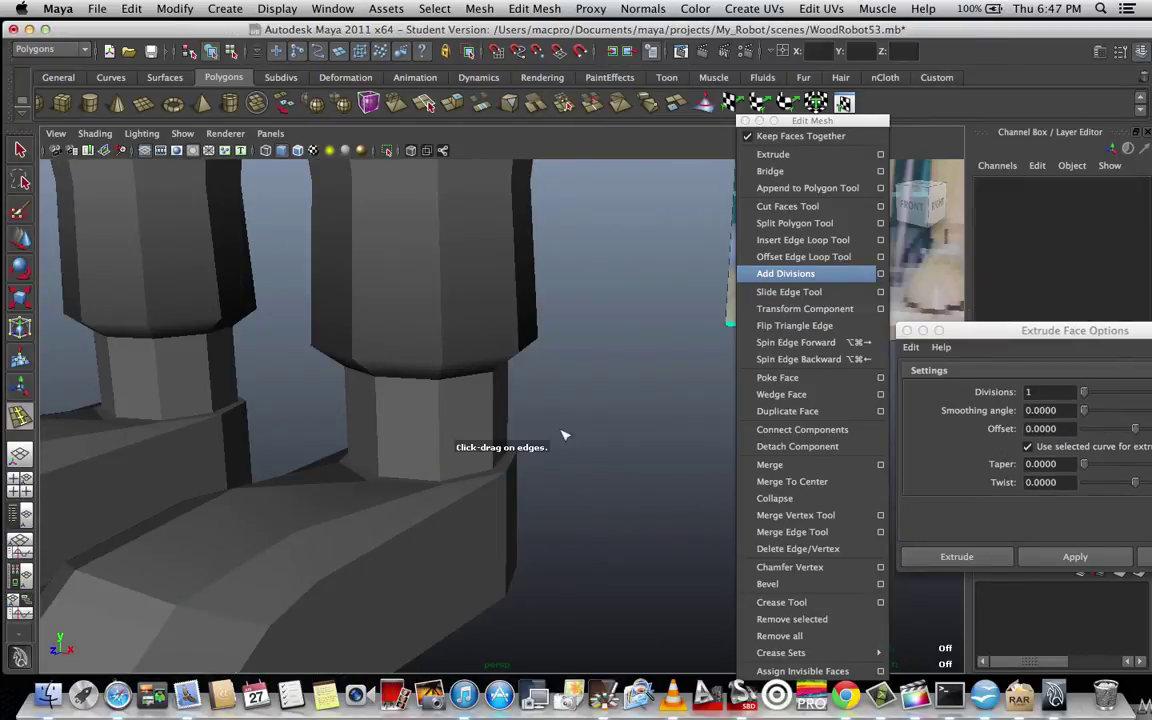
{"action": "left_click_drag", "start_coordinate": [572, 436], "coordinate": [446, 443], "text": "alt"}
{"action": "left_click", "coordinate": [496, 442]}
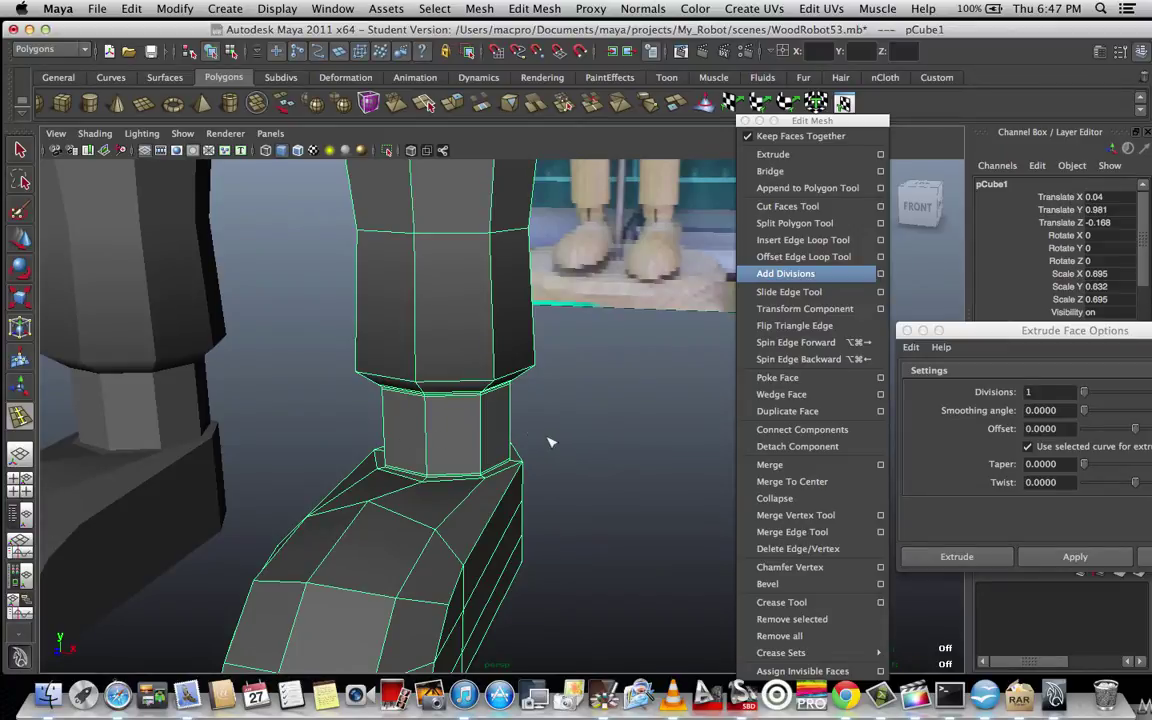
- Inspect the ankle and lower leg against the reference photo in the side view
{"action": "left_click_drag", "start_coordinate": [548, 442], "coordinate": [588, 452], "text": "alt"}
{"action": "key", "text": "space"}
{"action": "key", "text": "space"}
{"action": "scroll", "coordinate": [488, 395], "scroll_direction": "up", "scroll_amount": 1}
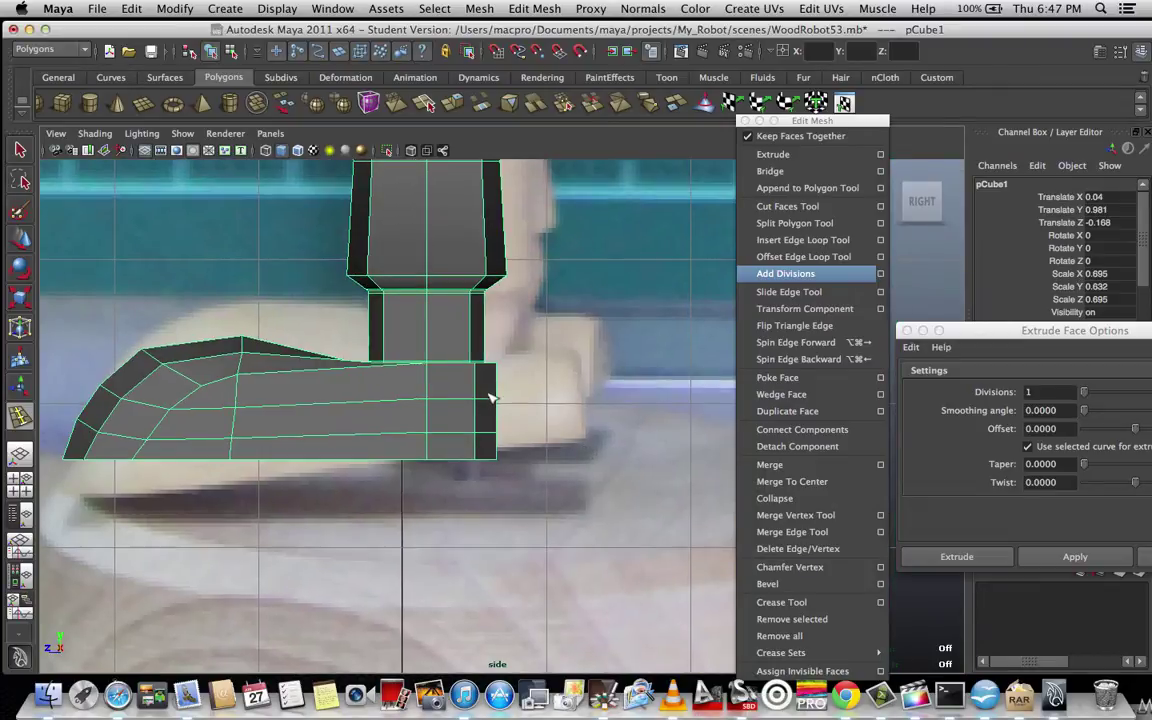
{"action": "middle_click_drag", "start_coordinate": [547, 362], "coordinate": [558, 455], "text": "alt"}
{"action": "scroll", "coordinate": [548, 462], "scroll_direction": "up", "scroll_amount": 2}
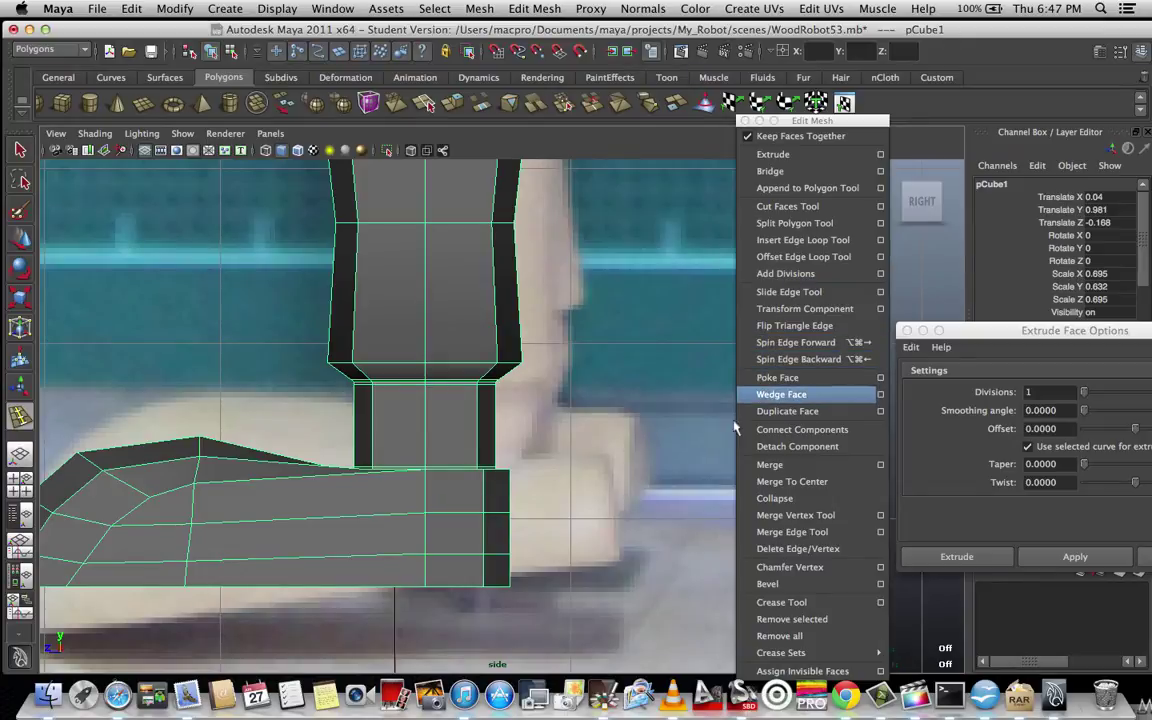
- Try to insert an edge loop at the sloped edge above the back of the ankle
{"action": "left_click", "coordinate": [491, 370]}
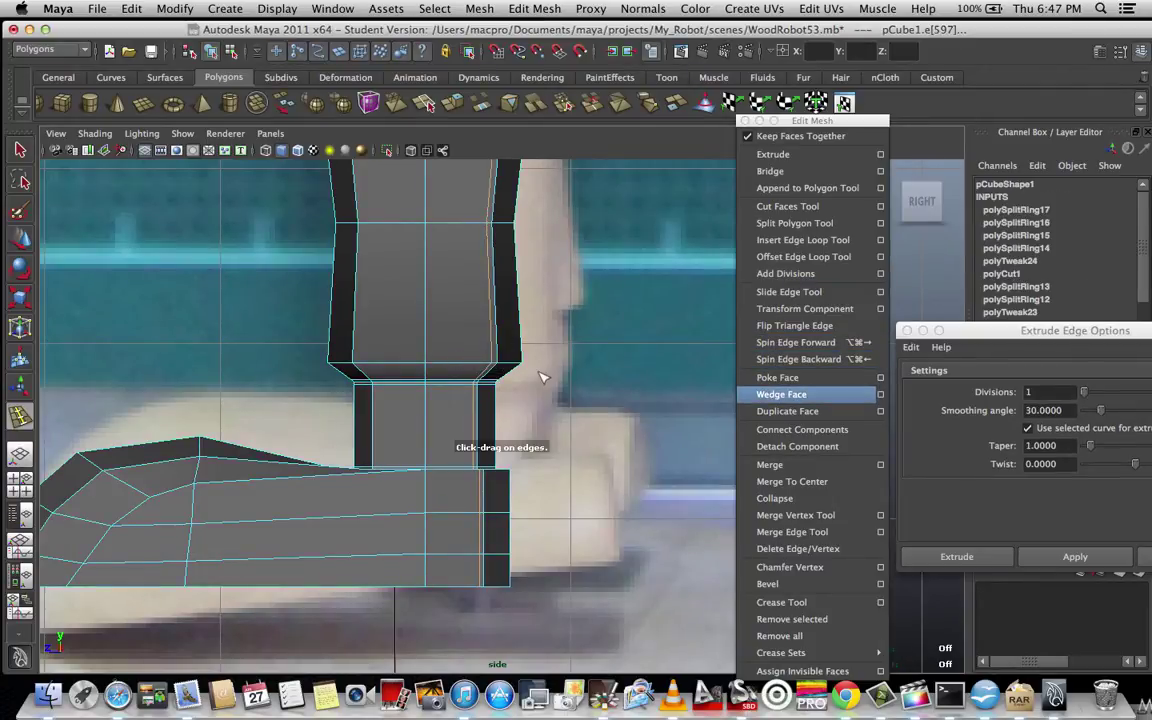
{"action": "key", "text": "super"}
{"action": "key", "text": "super+z"}
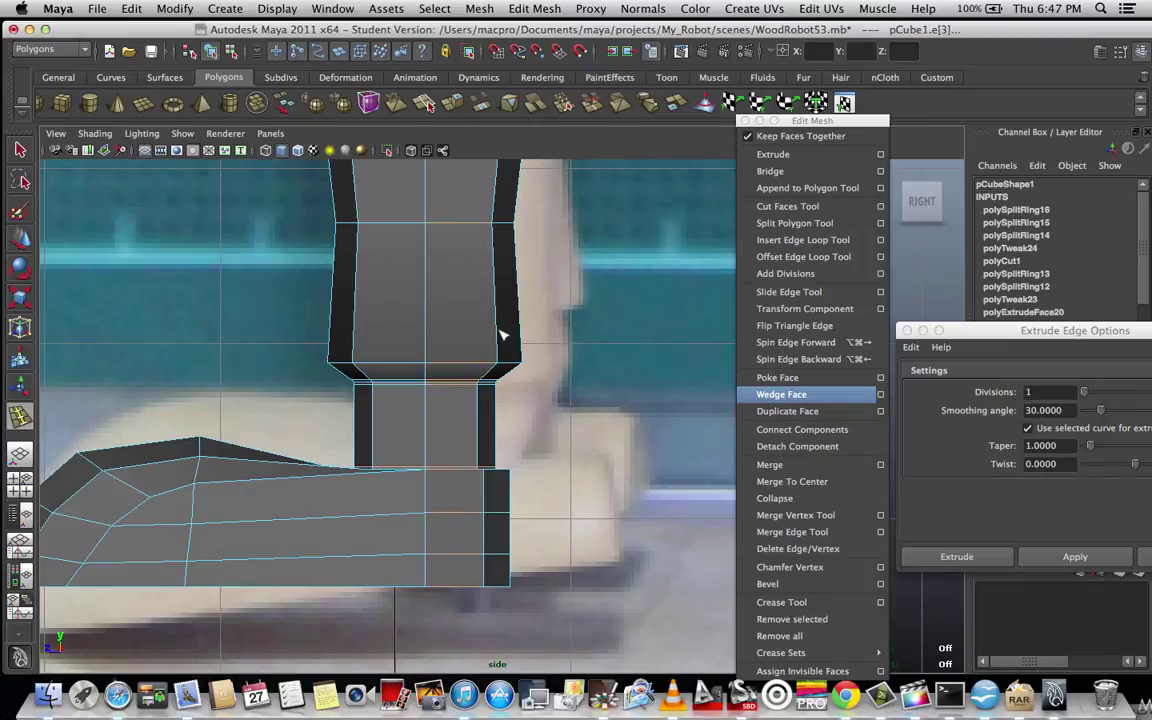
{"action": "key", "text": "q"}
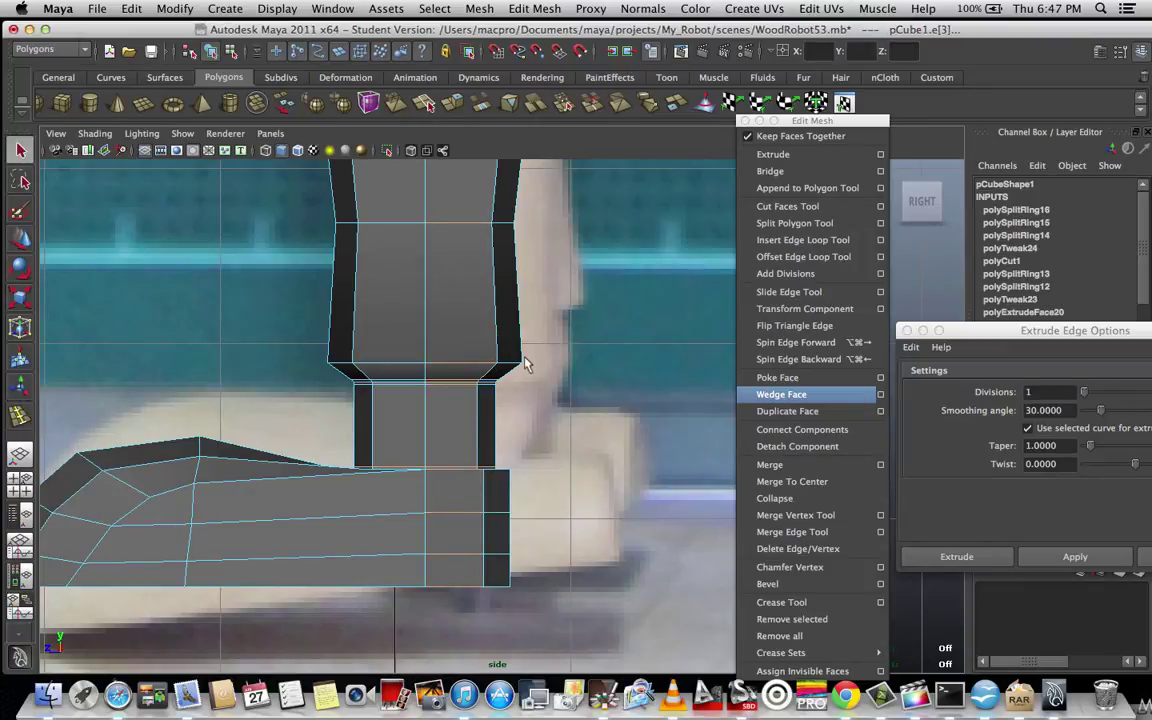
{"action": "left_click", "coordinate": [591, 358]}
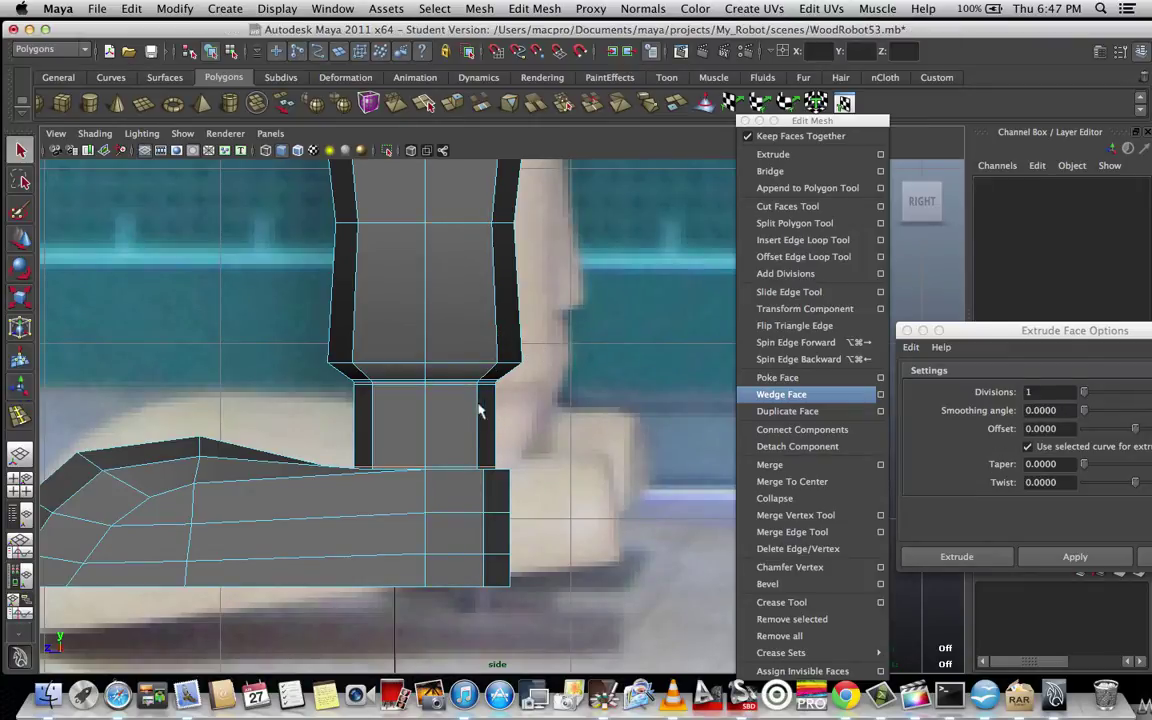
{"action": "scroll", "coordinate": [470, 410], "scroll_direction": "up", "scroll_amount": 3}
{"action": "scroll", "coordinate": [421, 419], "scroll_direction": "up", "scroll_amount": 1}
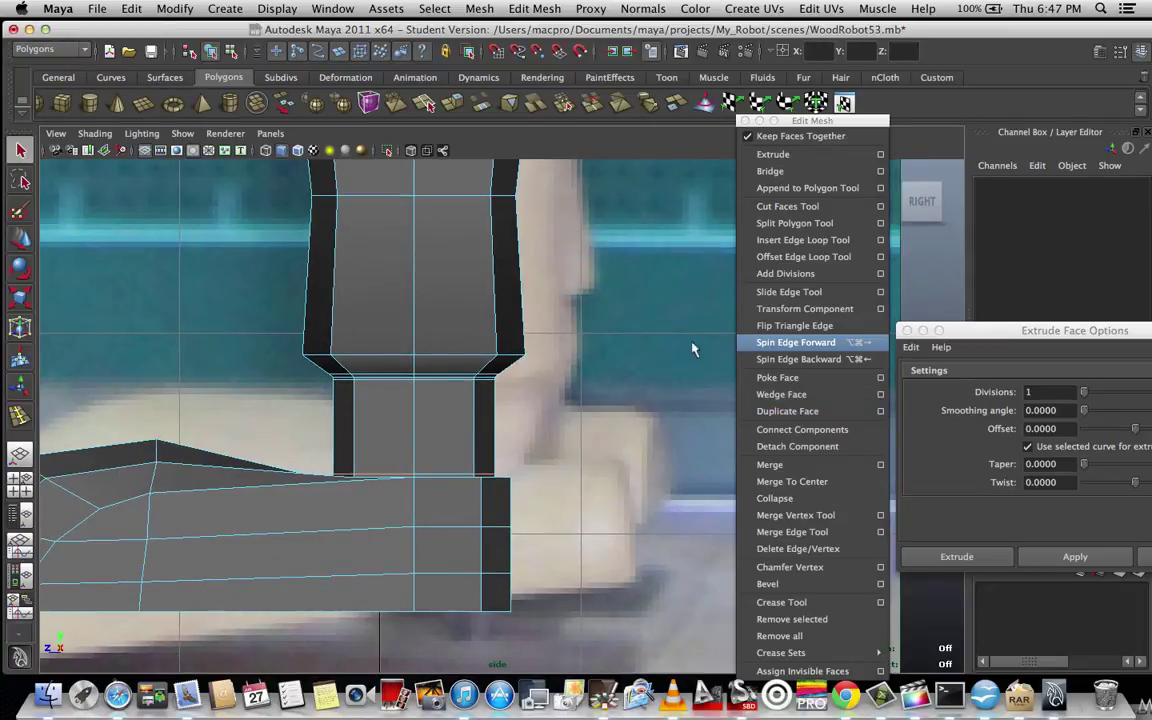
{"action": "right_click", "coordinate": [473, 378]}
{"action": "right_click_drag", "start_coordinate": [473, 376], "coordinate": [473, 338]}
{"action": "left_click_drag", "start_coordinate": [273, 423], "coordinate": [582, 426]}
{"action": "left_click", "coordinate": [549, 419]}
{"action": "scroll", "coordinate": [388, 494], "scroll_direction": "up", "scroll_amount": 2}
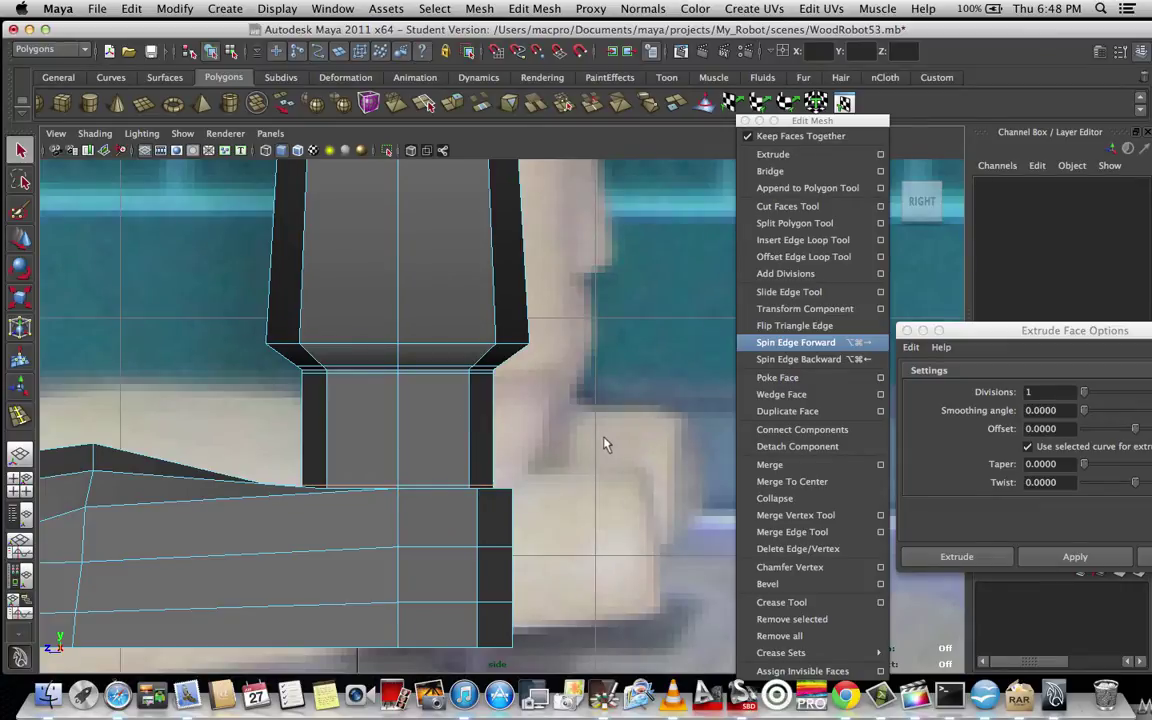
{"action": "left_click_drag", "start_coordinate": [598, 436], "coordinate": [273, 545]}
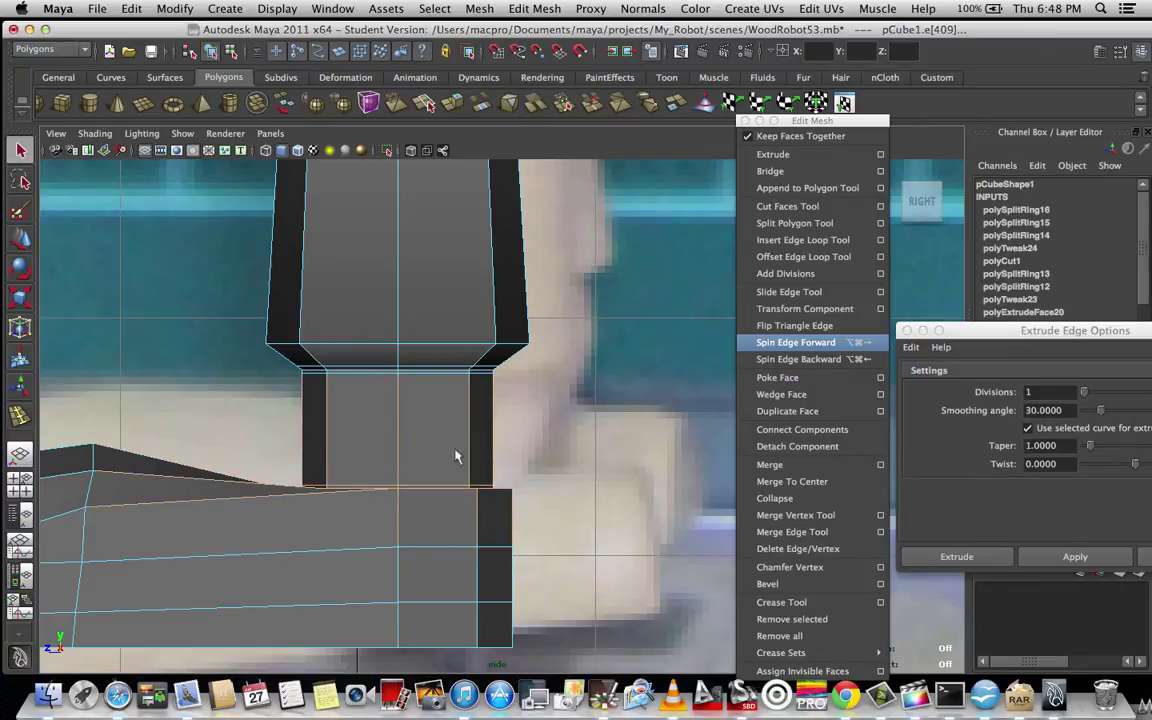
{"action": "right_click_drag", "start_coordinate": [371, 400], "coordinate": [372, 357]}
{"action": "left_click", "coordinate": [566, 442]}
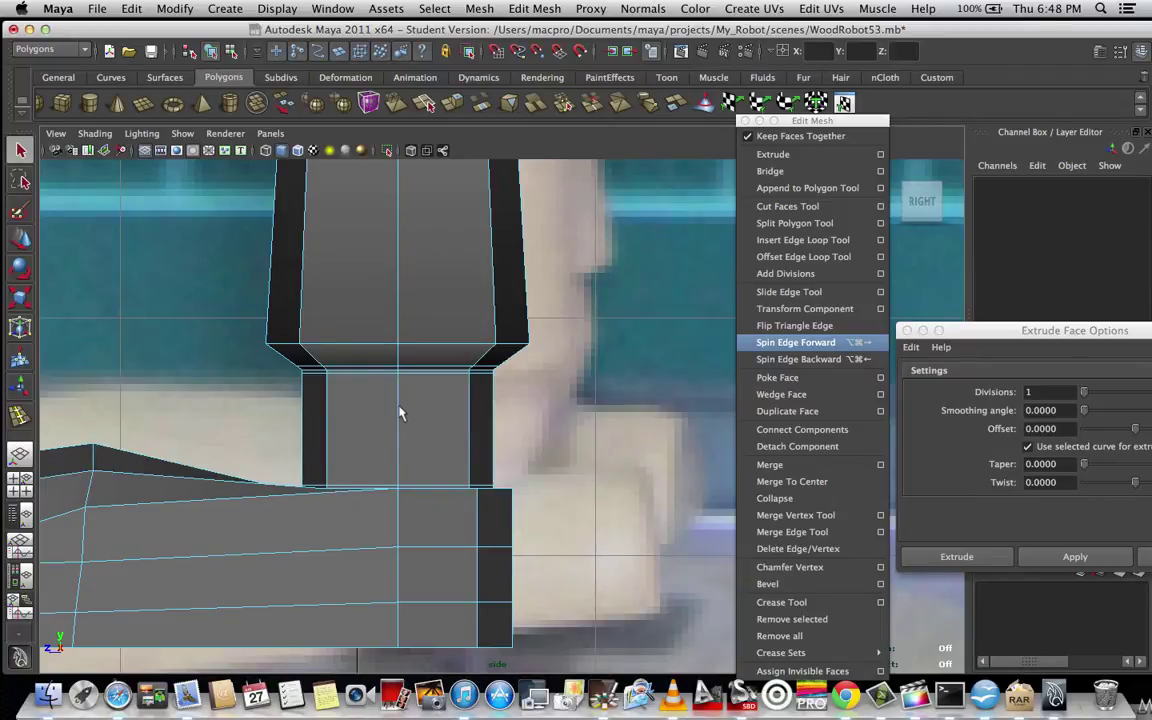
- Select the ankle section's vertical edges and connect them to add a horizontal edge loop around its middle
{"action": "right_click_drag", "start_coordinate": [399, 410], "coordinate": [360, 362]}
{"action": "left_click_drag", "start_coordinate": [281, 427], "coordinate": [576, 424]}
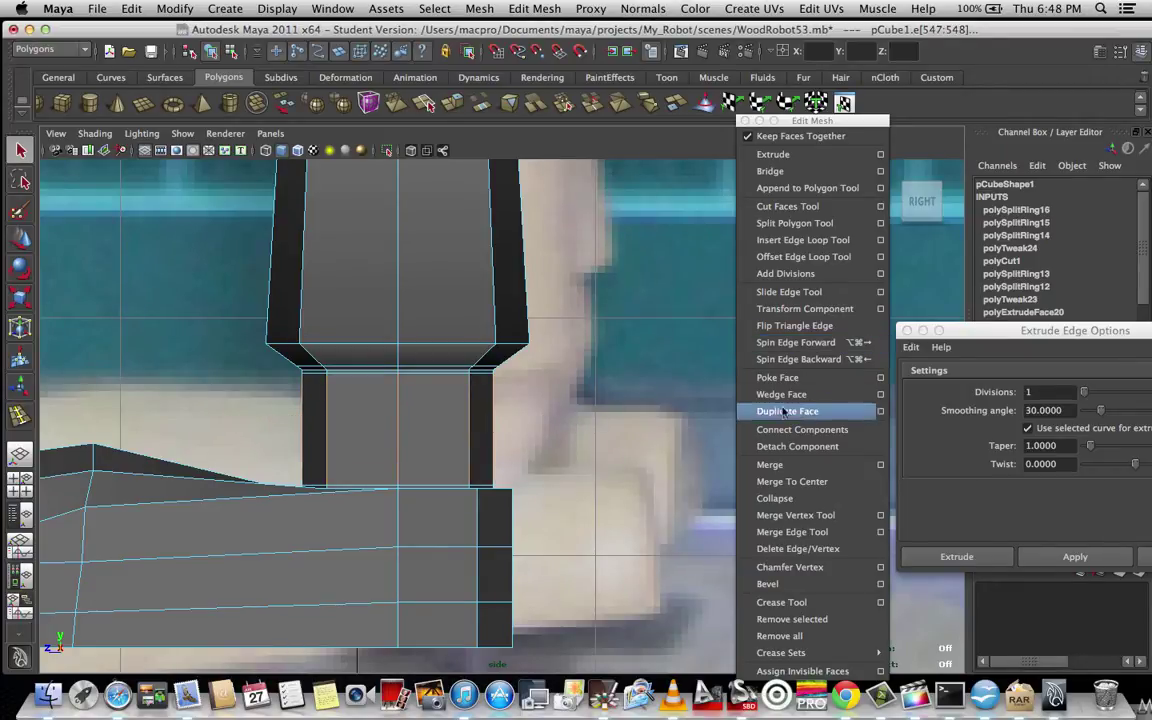
{"action": "left_click_drag", "start_coordinate": [825, 121], "coordinate": [767, 86]}
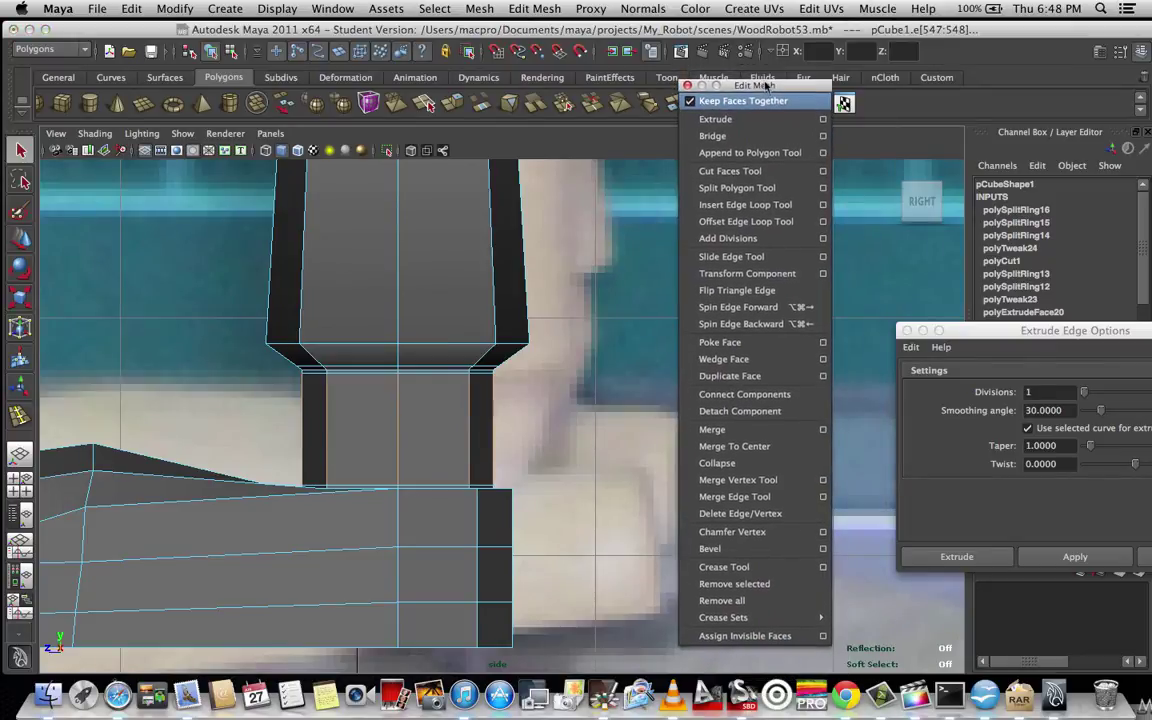
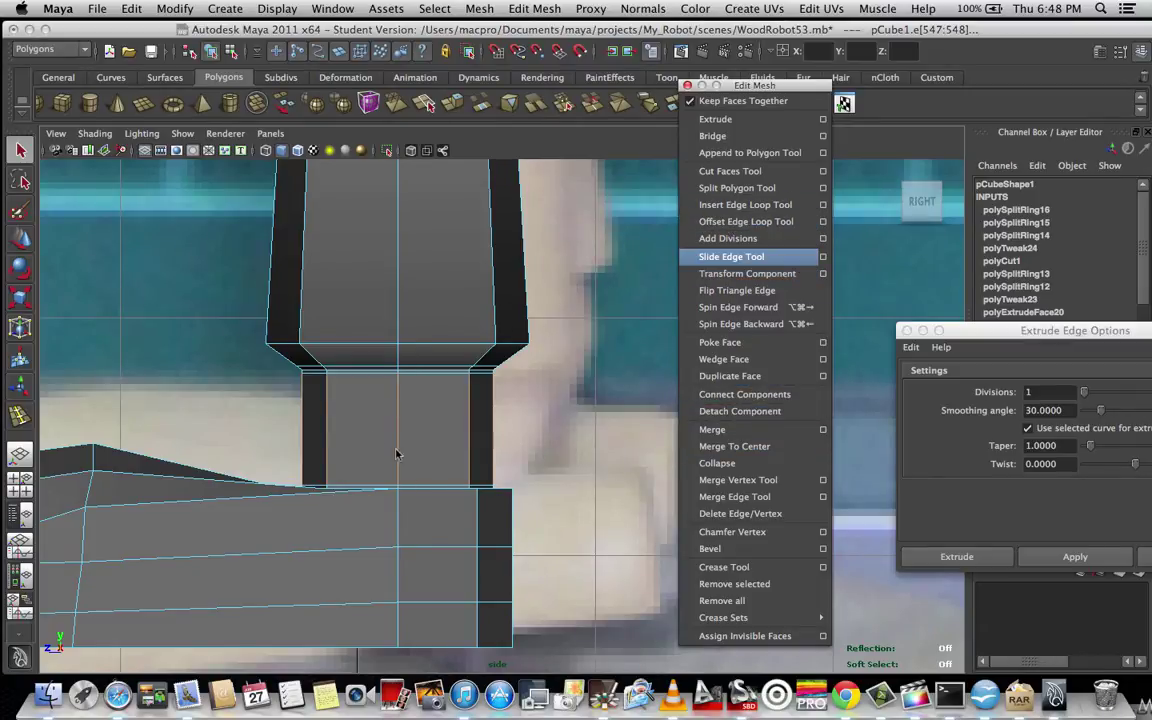
{"action": "left_click", "coordinate": [717, 399]}
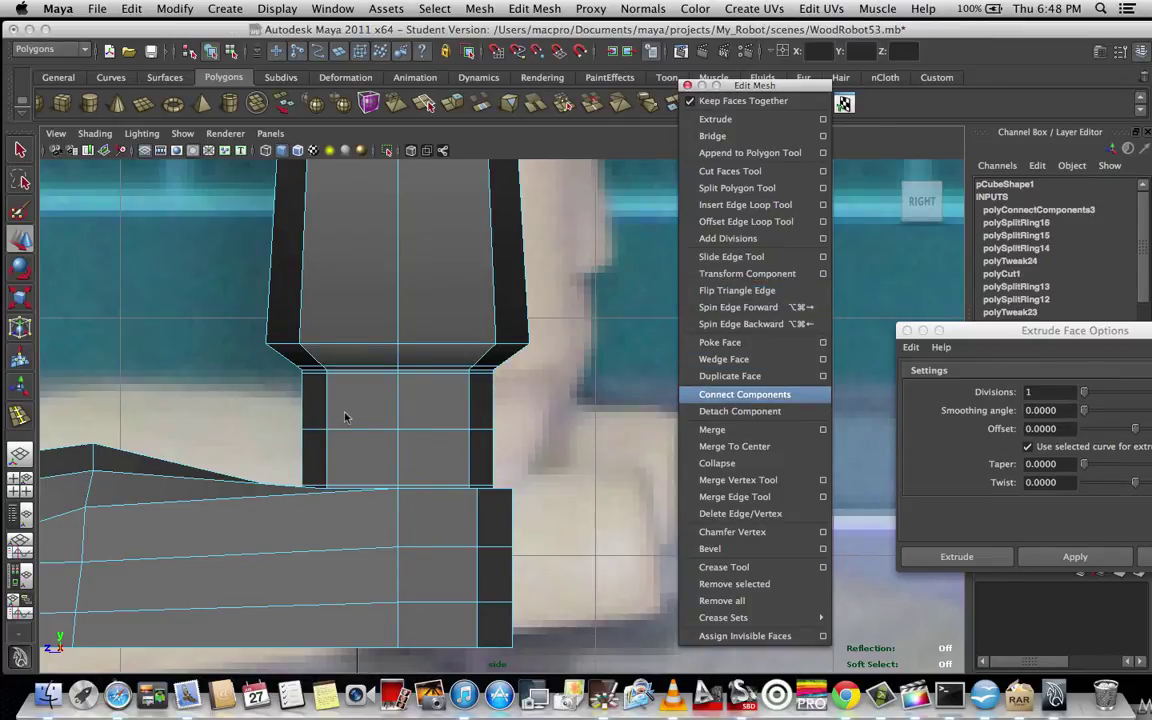
- Add two more edge loops around the ankle with Connect Components, one above and one below the middle loop
{"action": "left_click_drag", "start_coordinate": [258, 405], "coordinate": [640, 403]}
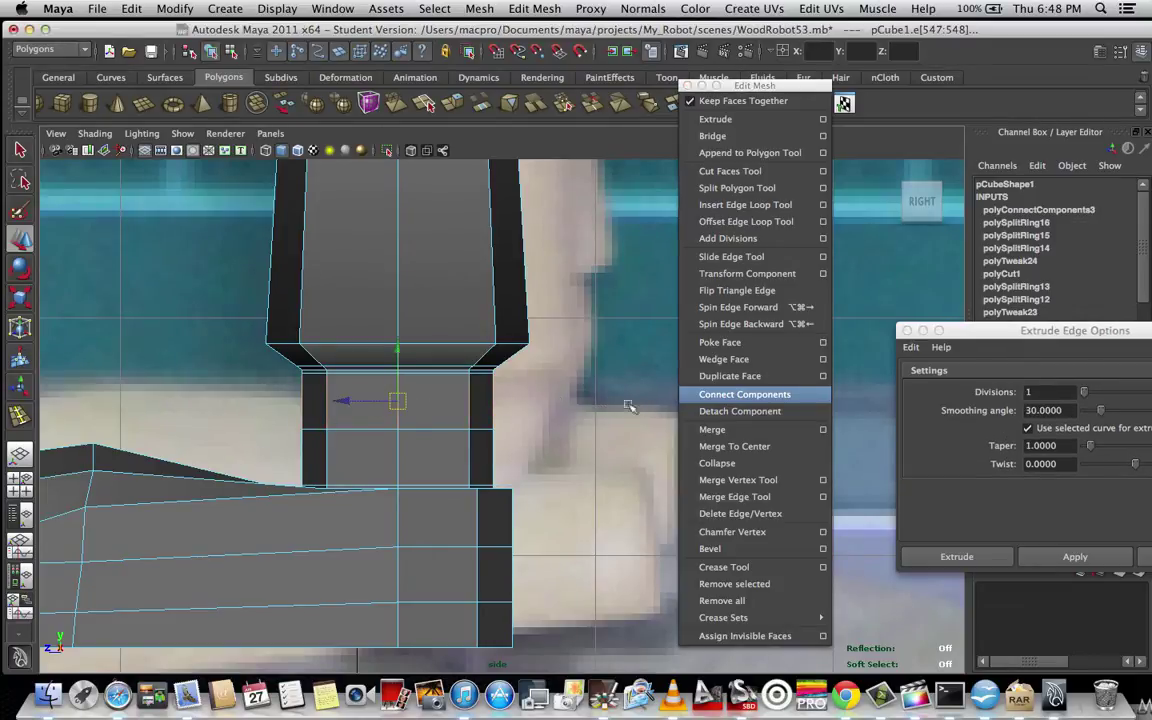
{"action": "left_click", "coordinate": [708, 397]}
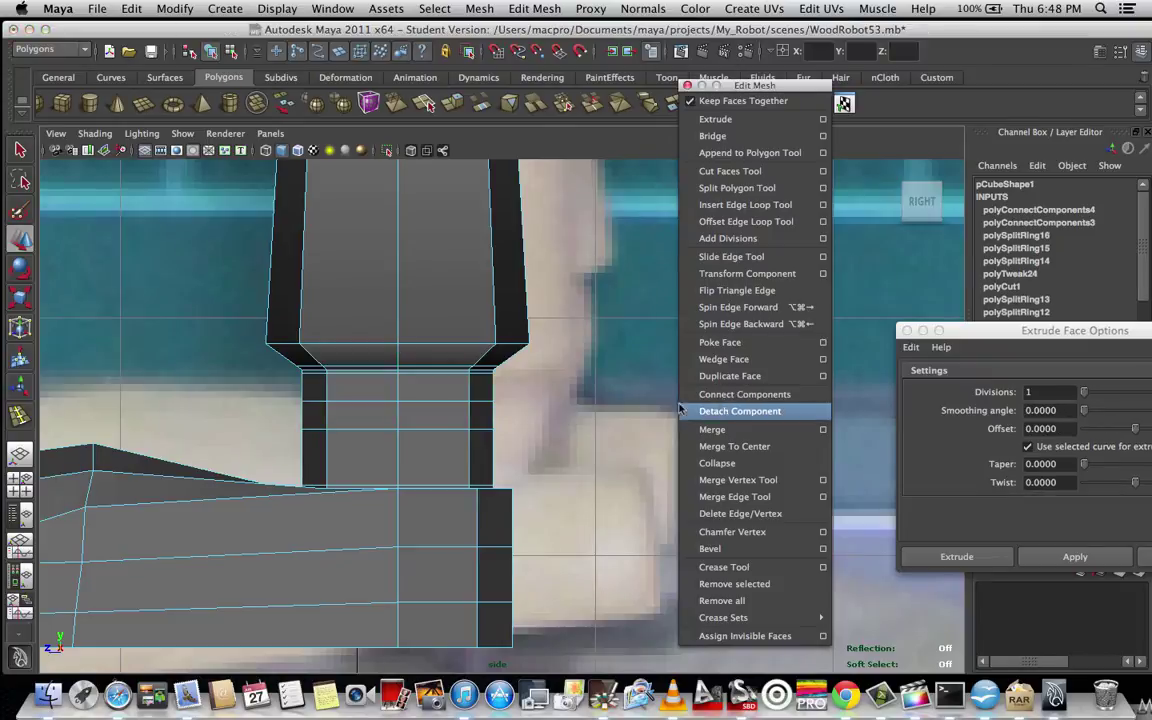
{"action": "left_click", "coordinate": [279, 459]}
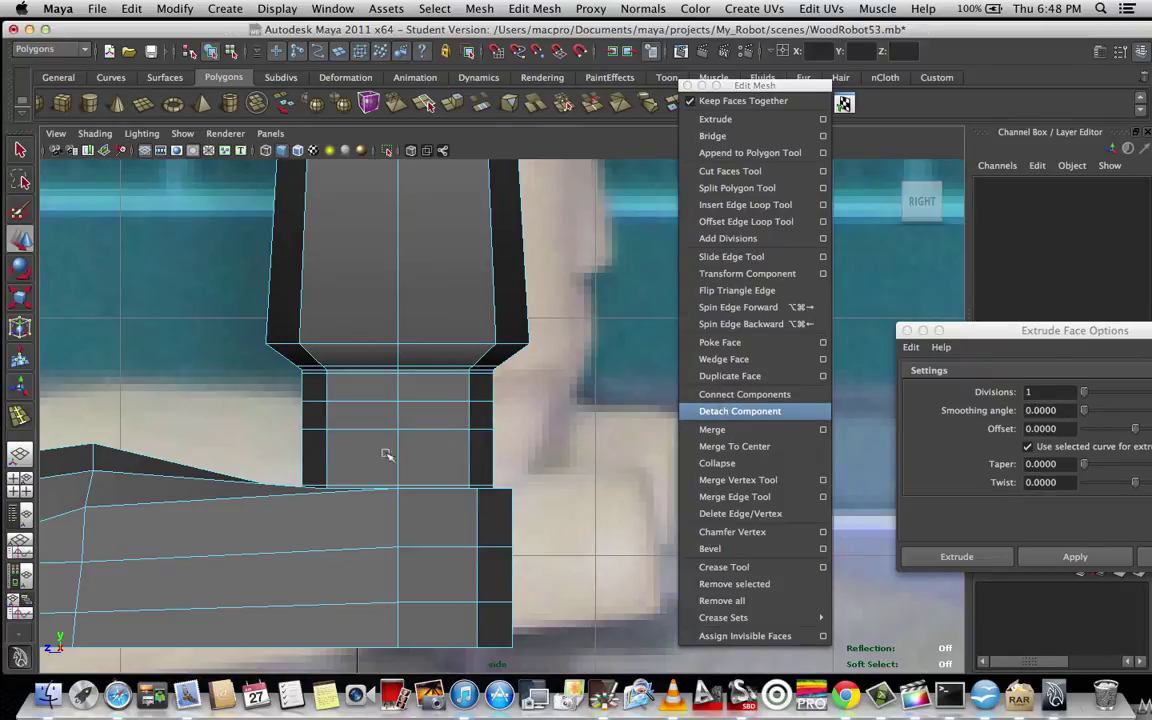
{"action": "left_click_drag", "start_coordinate": [282, 452], "coordinate": [592, 462]}
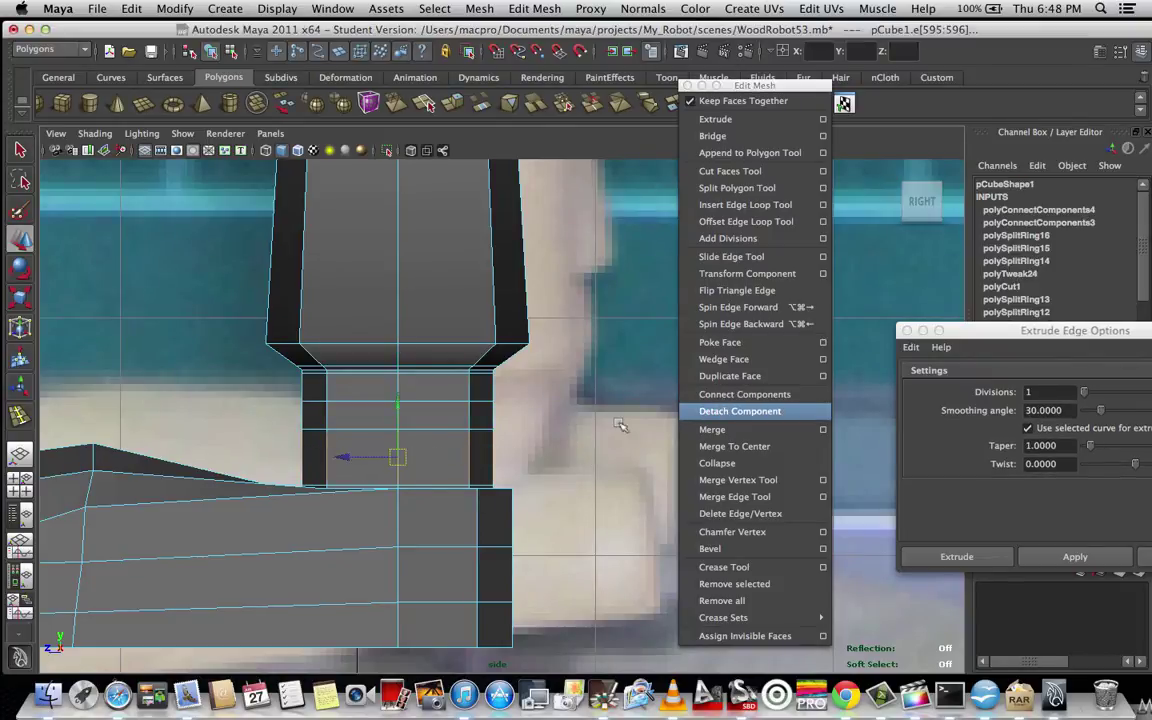
{"action": "left_click", "coordinate": [740, 394]}
- Switch to vertex selection, select the ankle's middle row of vertices and activate the Scale tool
{"action": "scroll", "coordinate": [571, 476], "scroll_direction": "down", "scroll_amount": 5}
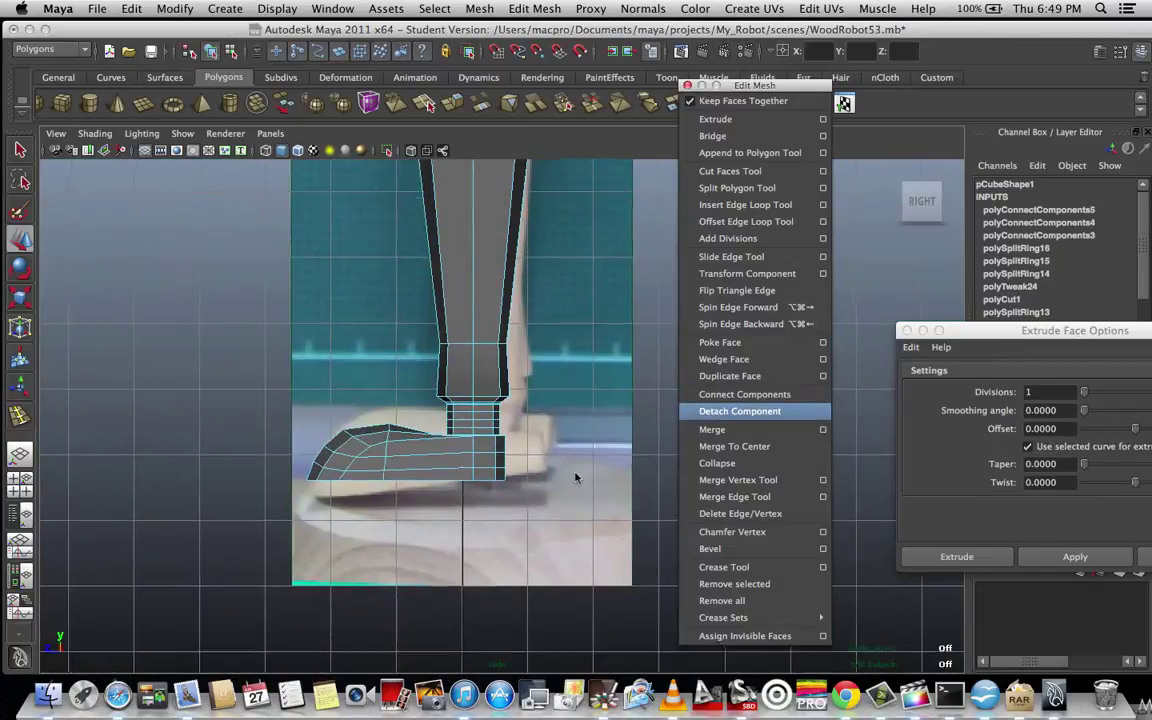
{"action": "scroll", "coordinate": [575, 478], "scroll_direction": "up", "scroll_amount": 6}
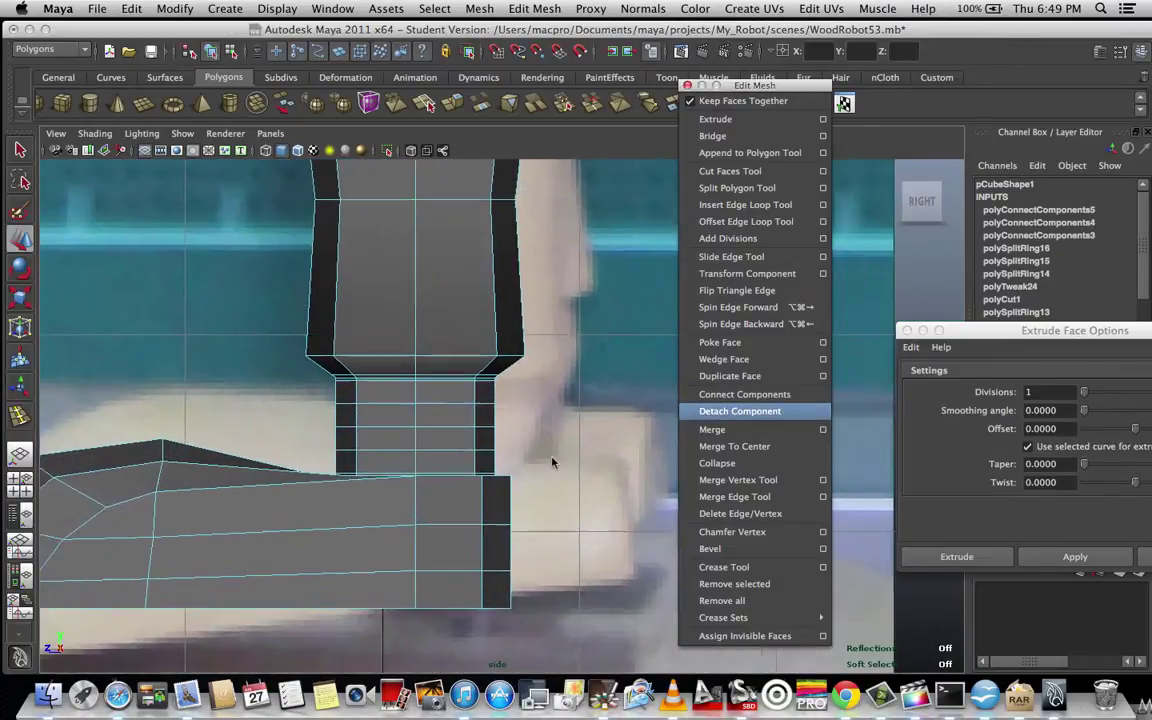
{"action": "scroll", "coordinate": [545, 460], "scroll_direction": "up", "scroll_amount": 3}
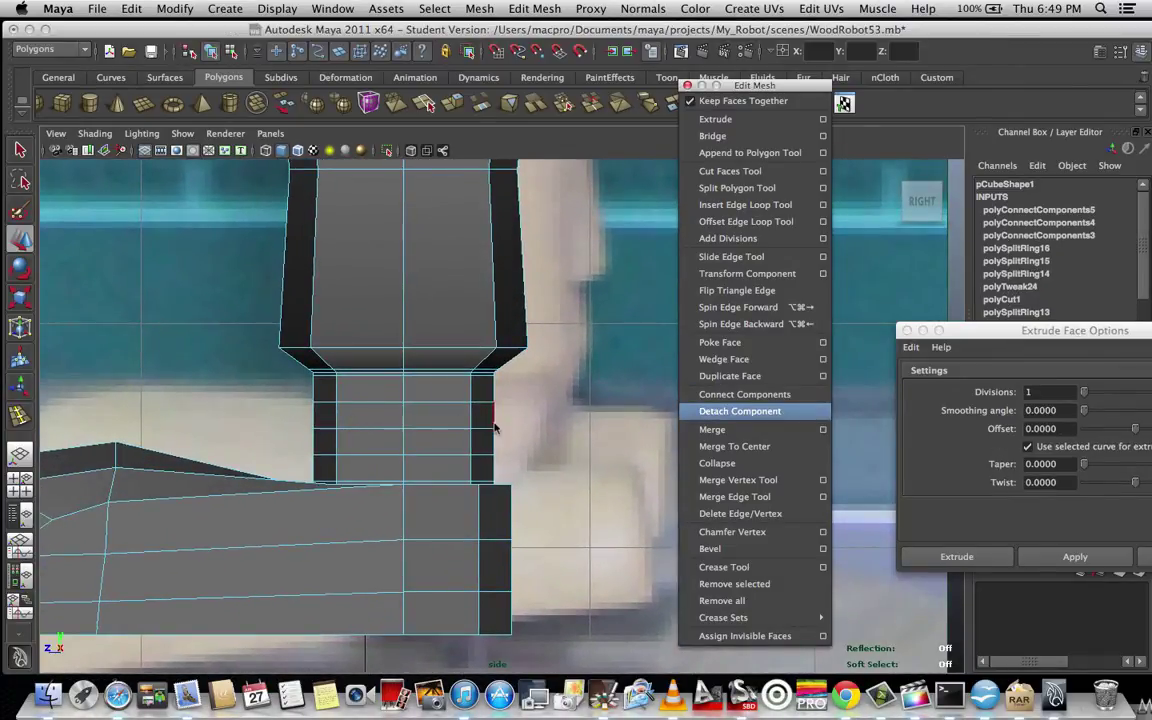
{"action": "scroll", "coordinate": [494, 428], "scroll_direction": "up", "scroll_amount": 2}
{"action": "scroll", "coordinate": [430, 431], "scroll_direction": "up", "scroll_amount": 1}
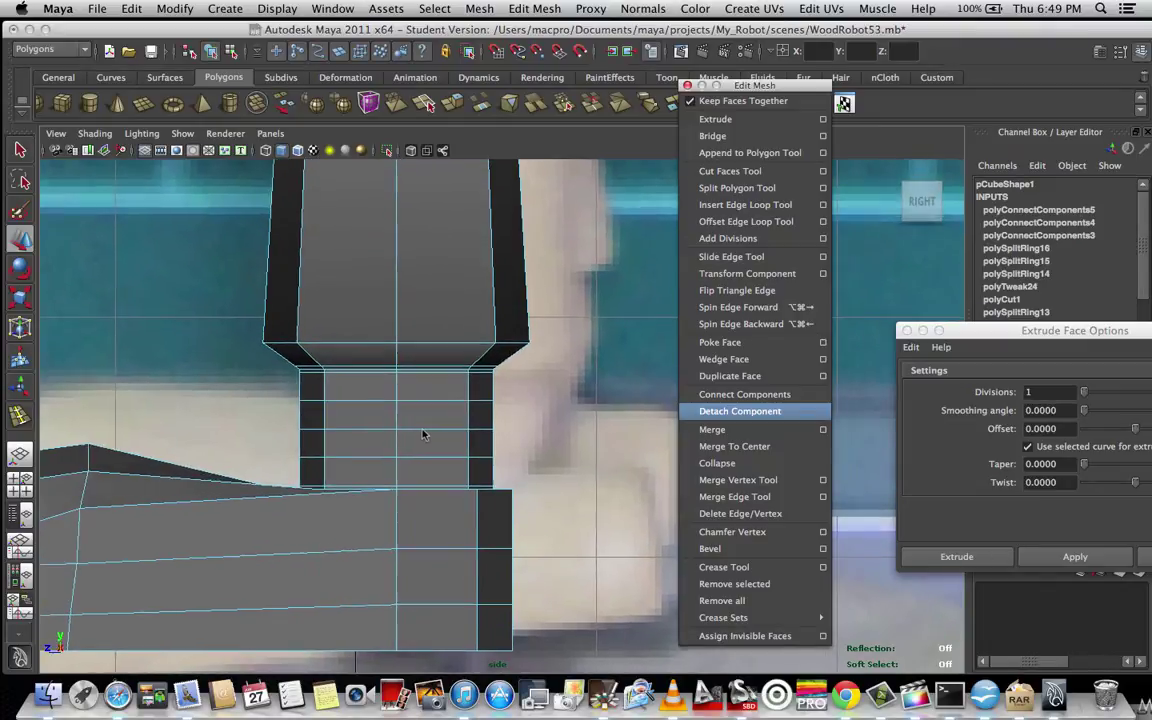
{"action": "scroll", "coordinate": [400, 433], "scroll_direction": "up", "scroll_amount": 1}
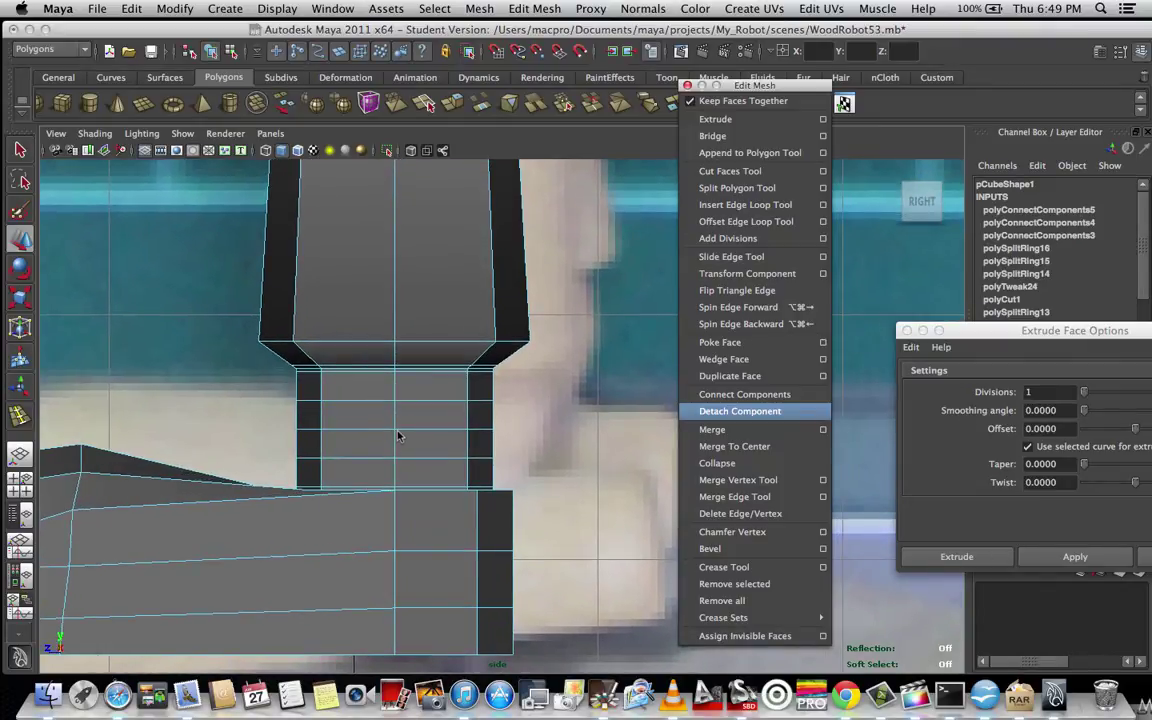
{"action": "right_click", "coordinate": [397, 431]}
{"action": "left_click", "coordinate": [397, 431]}
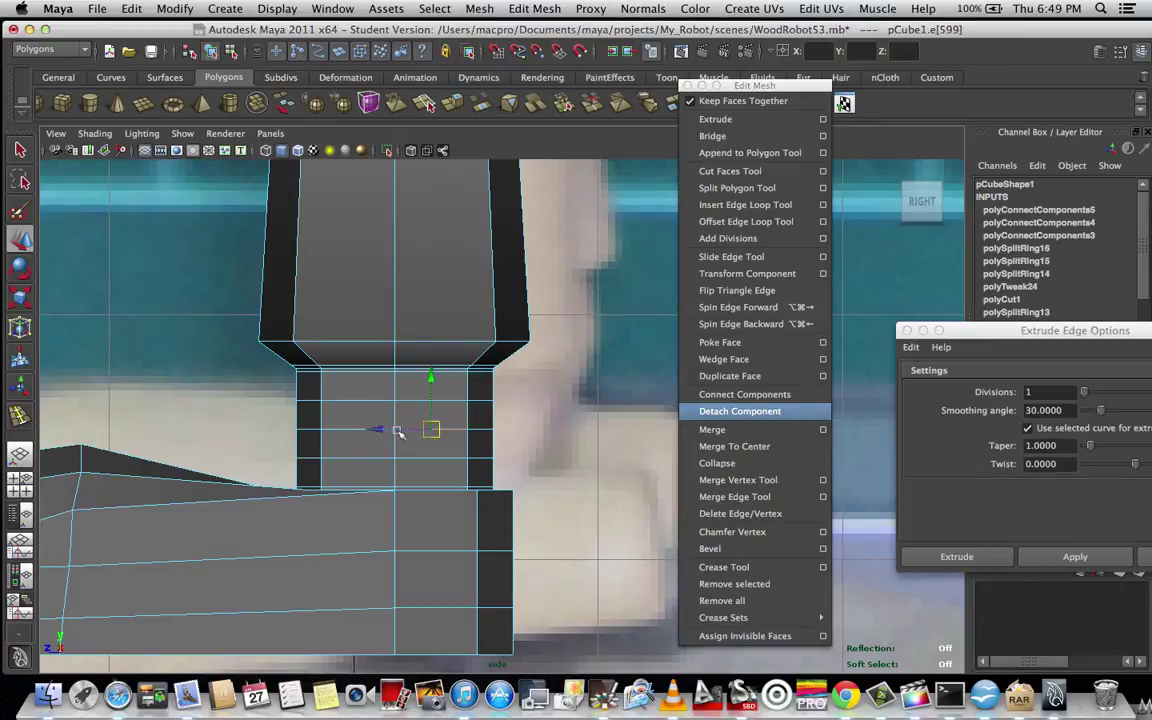
{"action": "right_click", "coordinate": [400, 432]}
{"action": "right_click_drag", "start_coordinate": [407, 437], "coordinate": [336, 402]}
{"action": "left_click_drag", "start_coordinate": [265, 414], "coordinate": [545, 446]}
{"action": "left_click", "coordinate": [548, 442]}
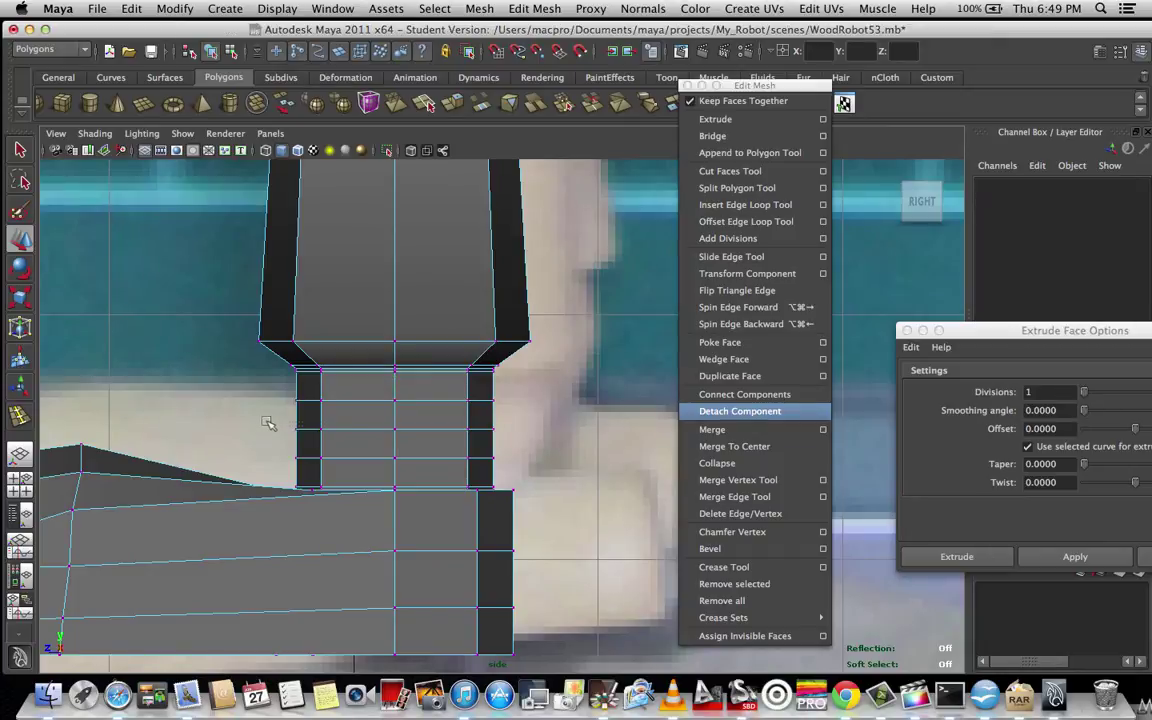
{"action": "left_click_drag", "start_coordinate": [268, 423], "coordinate": [511, 441]}
{"action": "left_click_drag", "start_coordinate": [583, 443], "coordinate": [585, 443]}
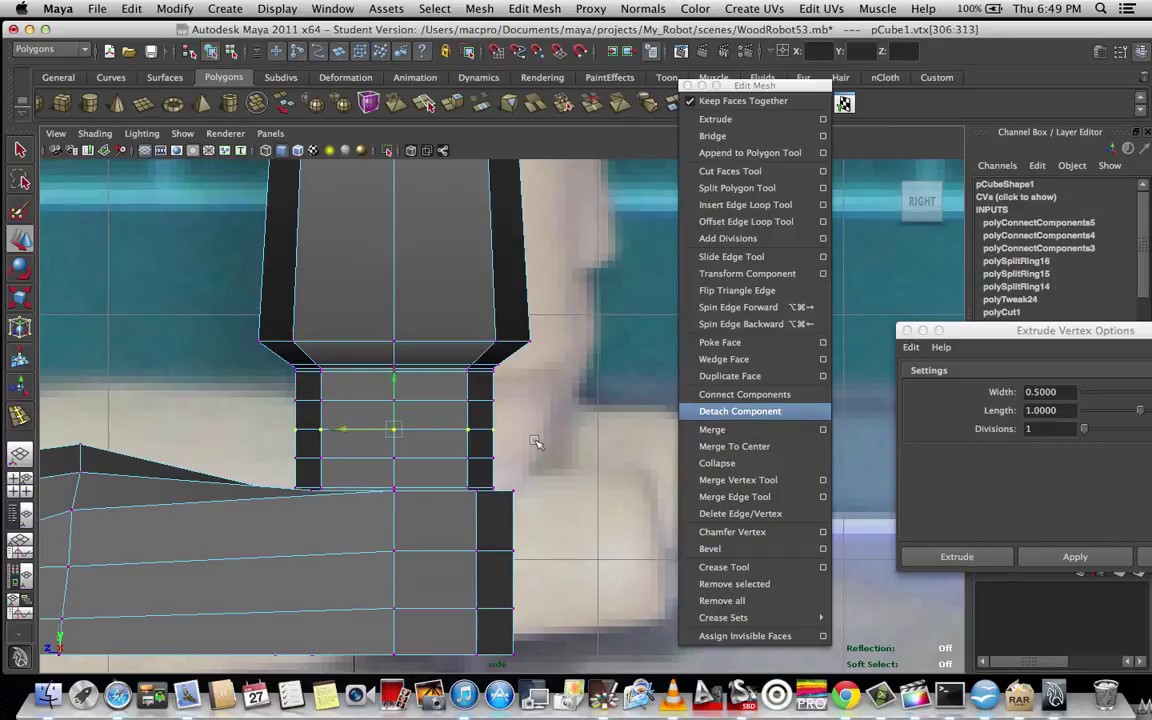
{"action": "scroll", "coordinate": [540, 450], "scroll_direction": "up", "scroll_amount": 1}
{"action": "left_click_drag", "start_coordinate": [468, 433], "coordinate": [558, 447]}
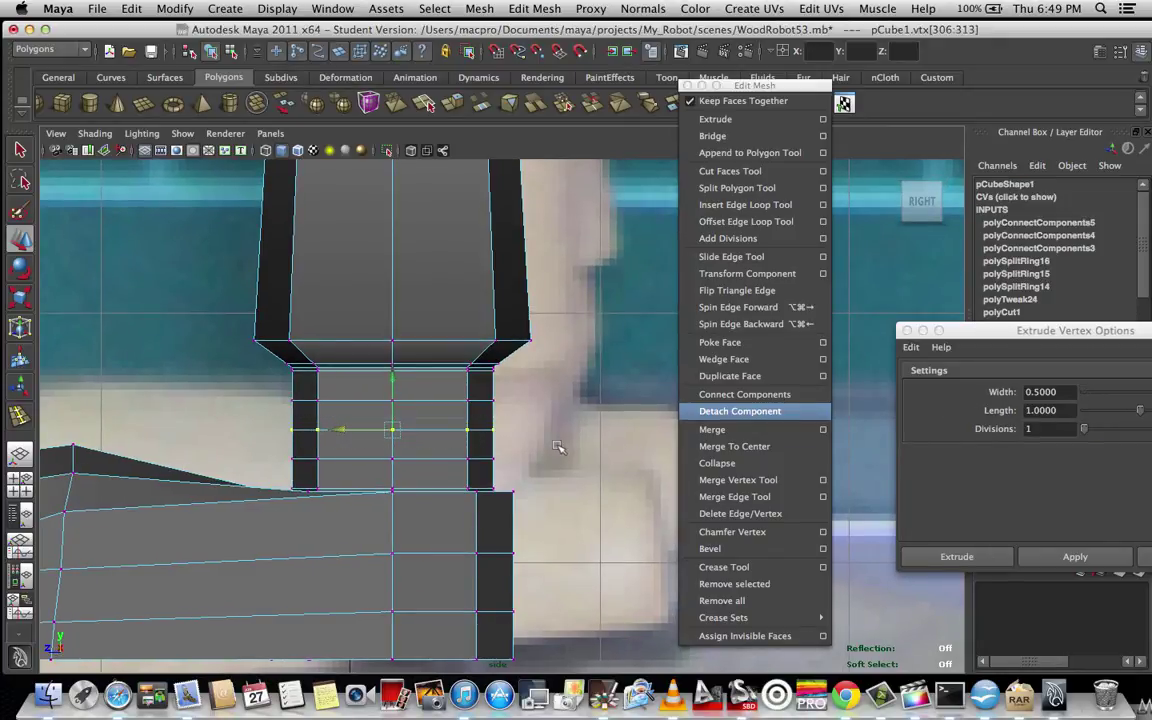
{"action": "key", "text": "r"}
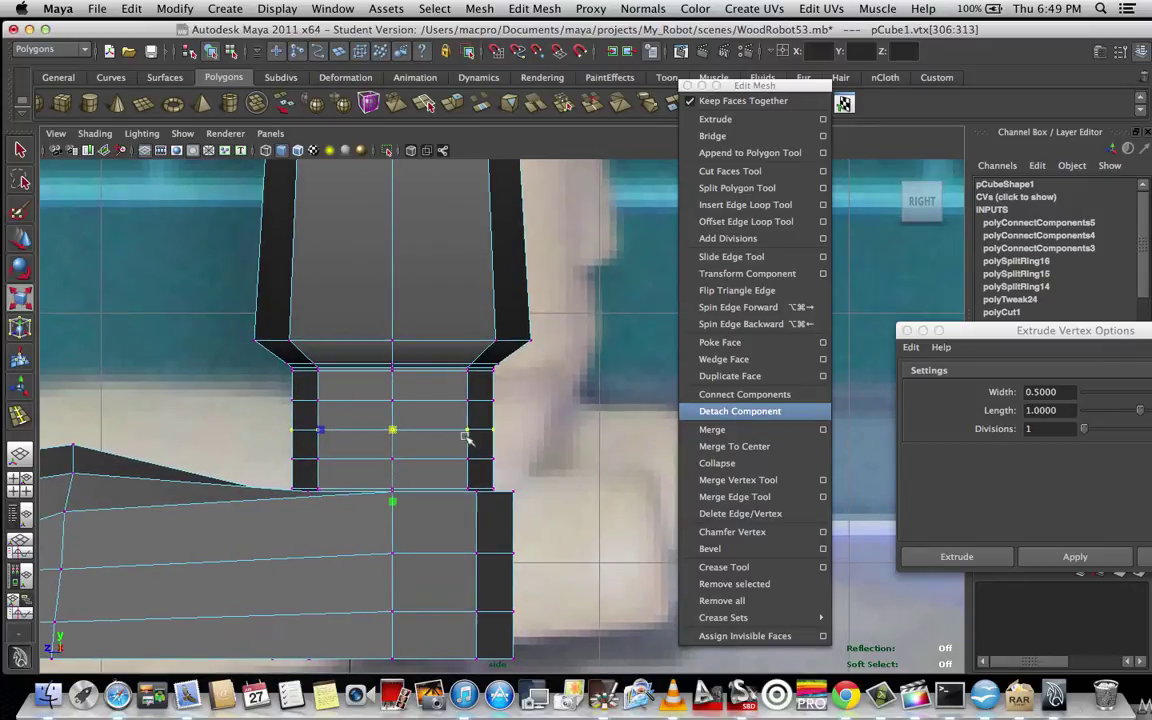
- Compare the ankle with the reference in wireframe, and scale its middle row of vertices outward in shaded display
{"action": "key", "text": "4"}
{"action": "scroll", "coordinate": [465, 437], "scroll_direction": "up", "scroll_amount": 1}
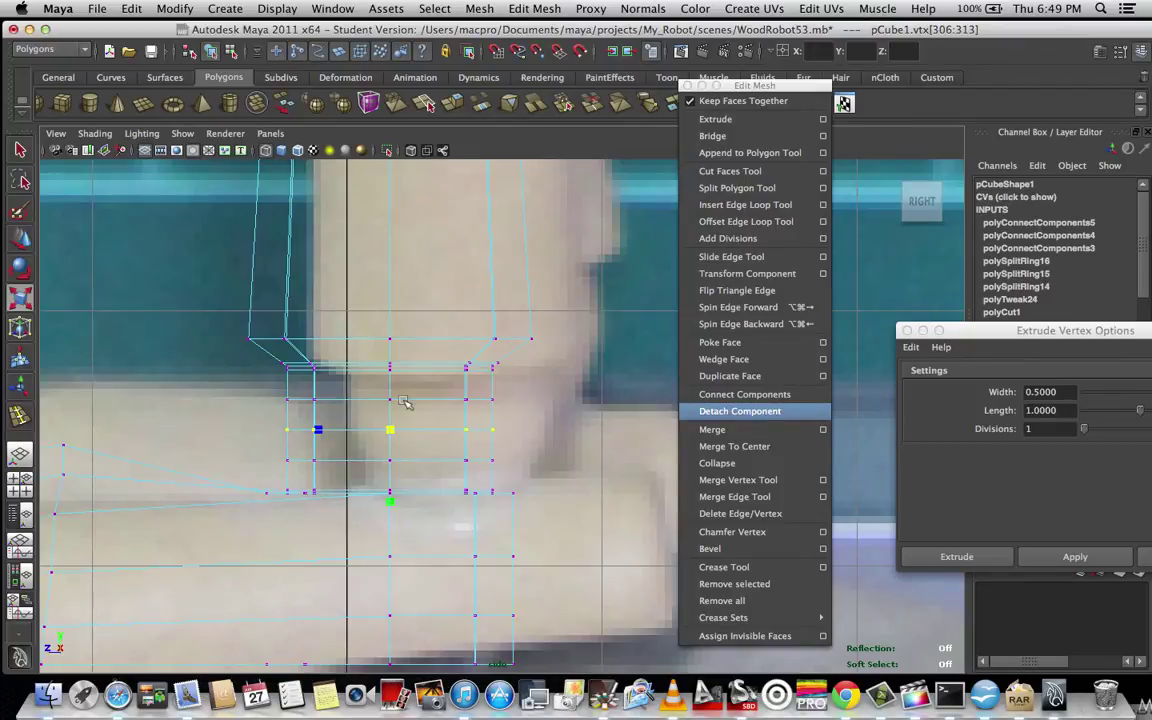
{"action": "scroll", "coordinate": [404, 401], "scroll_direction": "down", "scroll_amount": 3}
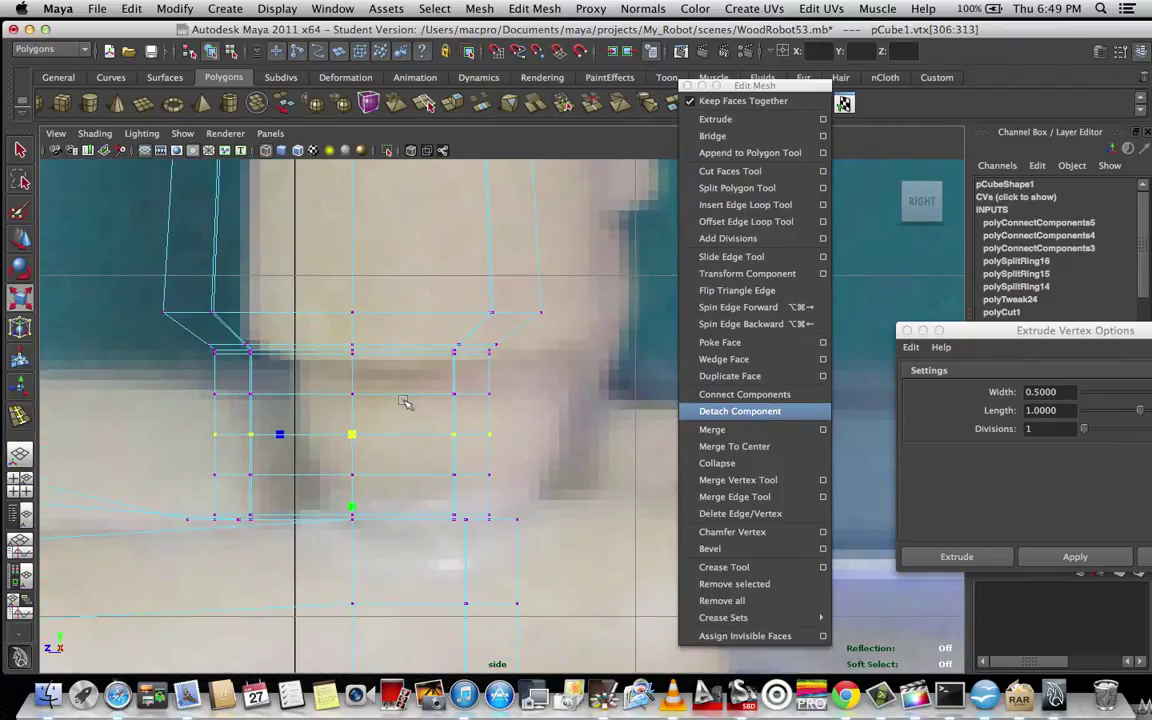
{"action": "key", "text": "5"}
{"action": "scroll", "coordinate": [430, 420], "scroll_direction": "up", "scroll_amount": 2}
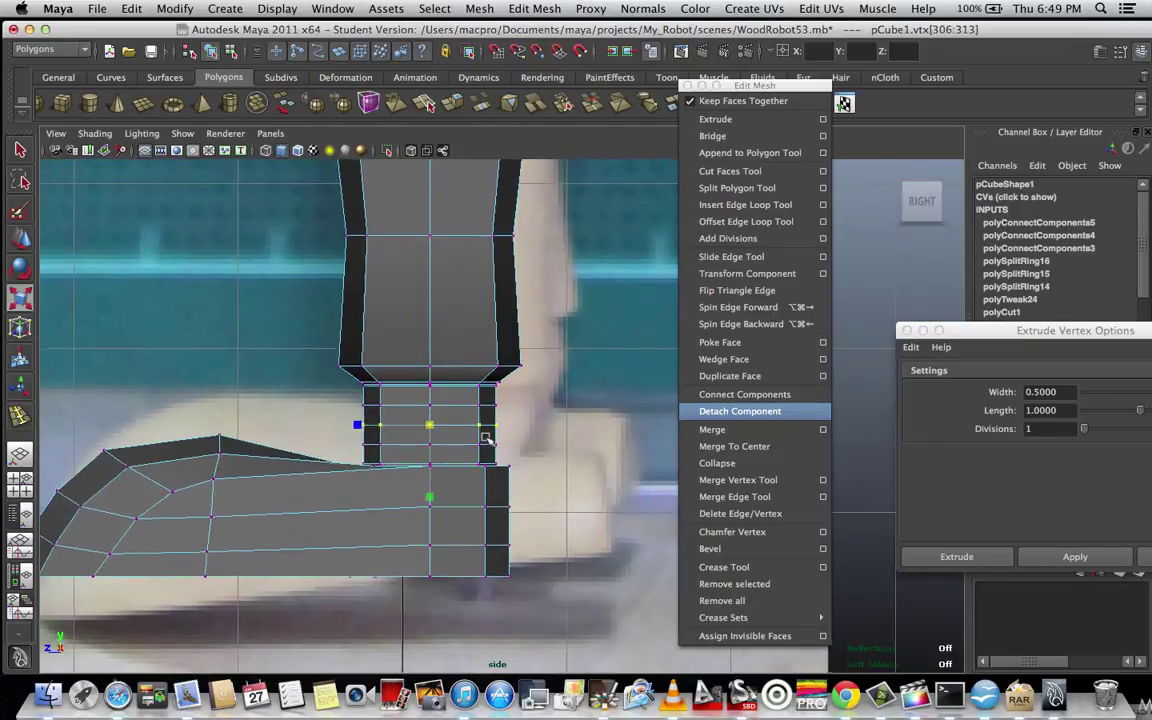
{"action": "left_click", "coordinate": [315, 416]}
{"action": "scroll", "coordinate": [310, 418], "scroll_direction": "up", "scroll_amount": 2}
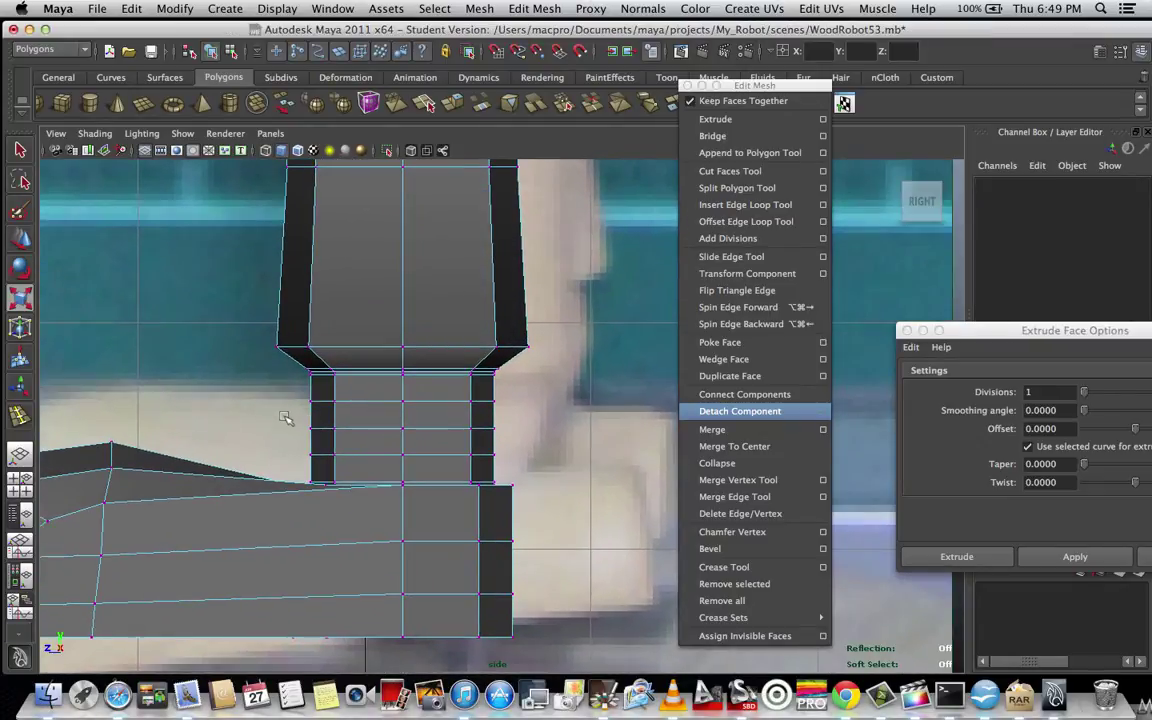
{"action": "left_click_drag", "start_coordinate": [281, 412], "coordinate": [600, 442]}
{"action": "scroll", "coordinate": [600, 442], "scroll_direction": "down", "scroll_amount": 1}
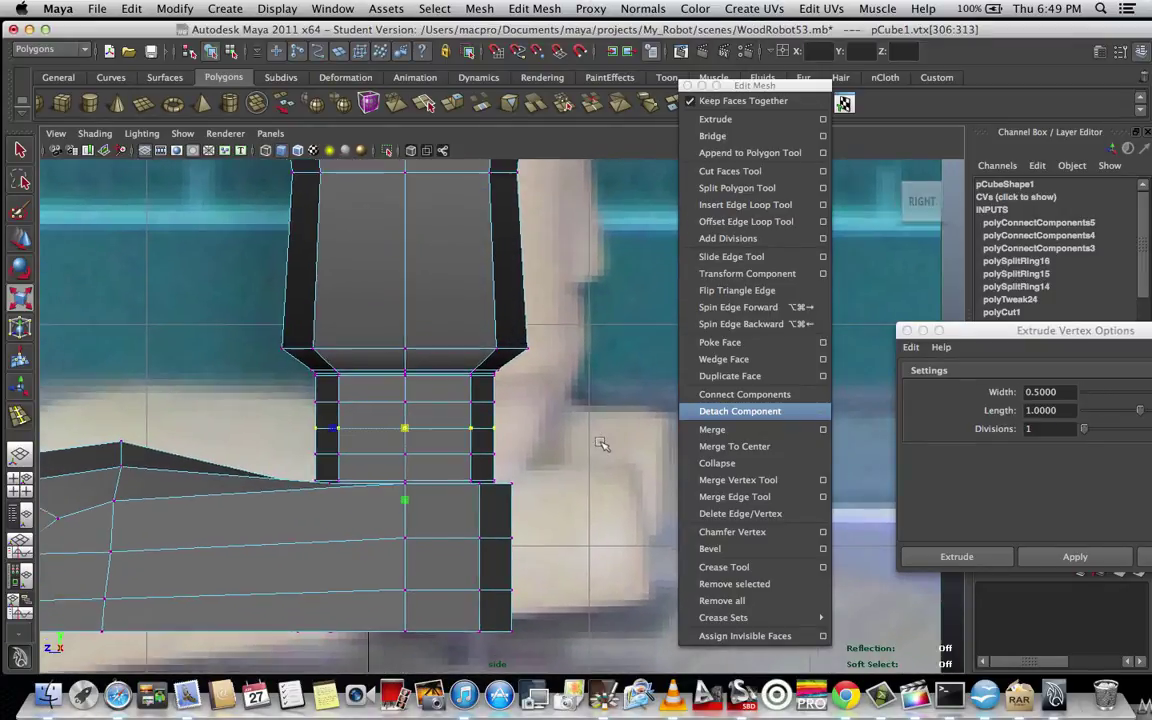
{"action": "left_click_drag", "start_coordinate": [407, 428], "coordinate": [437, 420]}
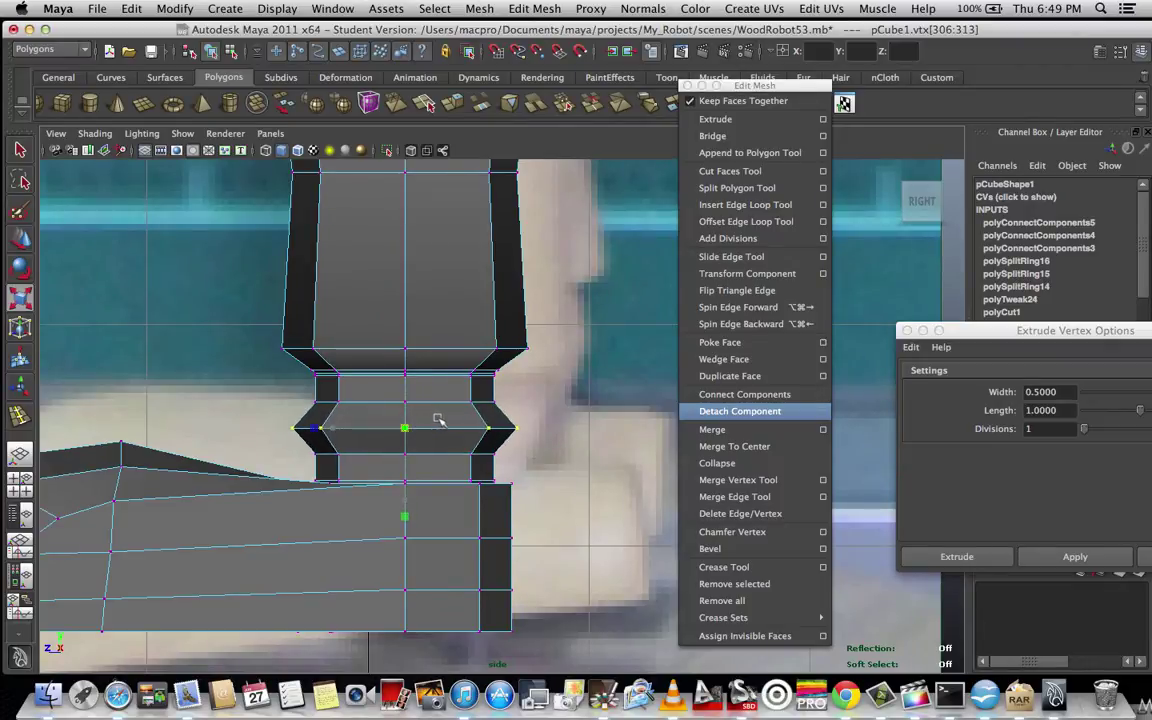
- Scale the ankle's upper and lower vertex rows outward almost to the middle row's width to form a rounded joint
{"action": "left_click_drag", "start_coordinate": [272, 393], "coordinate": [522, 408]}
{"action": "left_click_drag", "start_coordinate": [411, 403], "coordinate": [434, 398]}
{"action": "left_click_drag", "start_coordinate": [297, 446], "coordinate": [555, 471]}
{"action": "left_click_drag", "start_coordinate": [405, 457], "coordinate": [430, 452]}
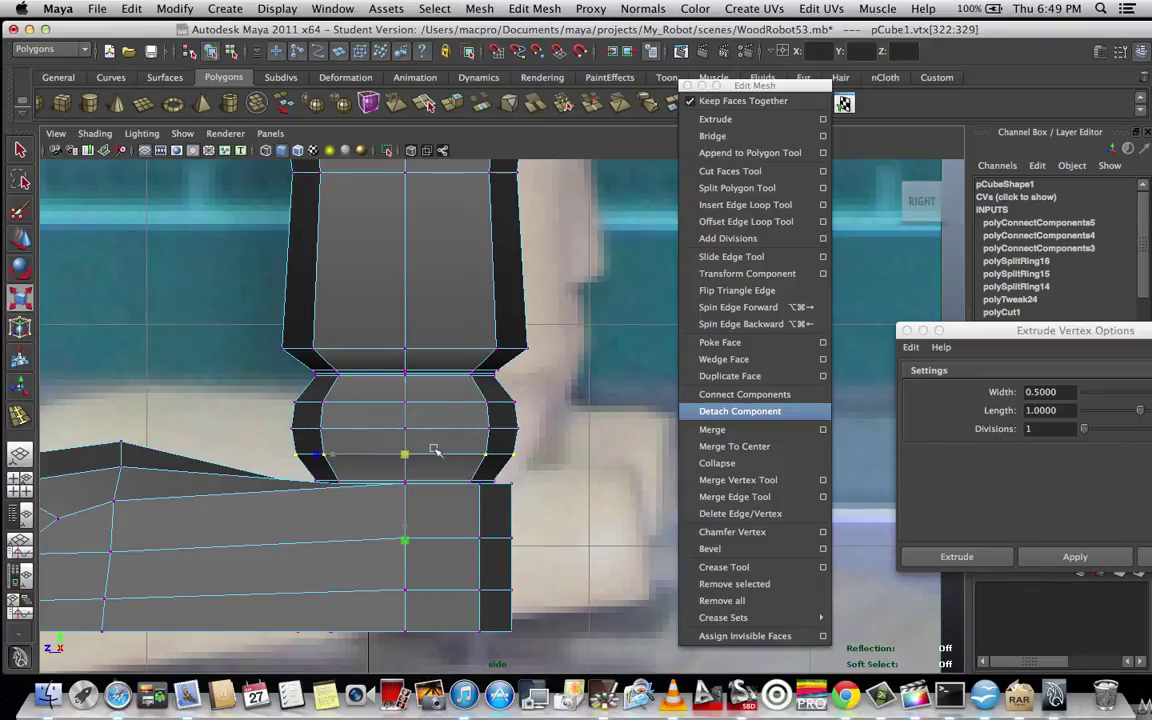
- Inspect the rounded ankle joint from the side and in the perspective view
{"action": "scroll", "coordinate": [435, 450], "scroll_direction": "down", "scroll_amount": 5}
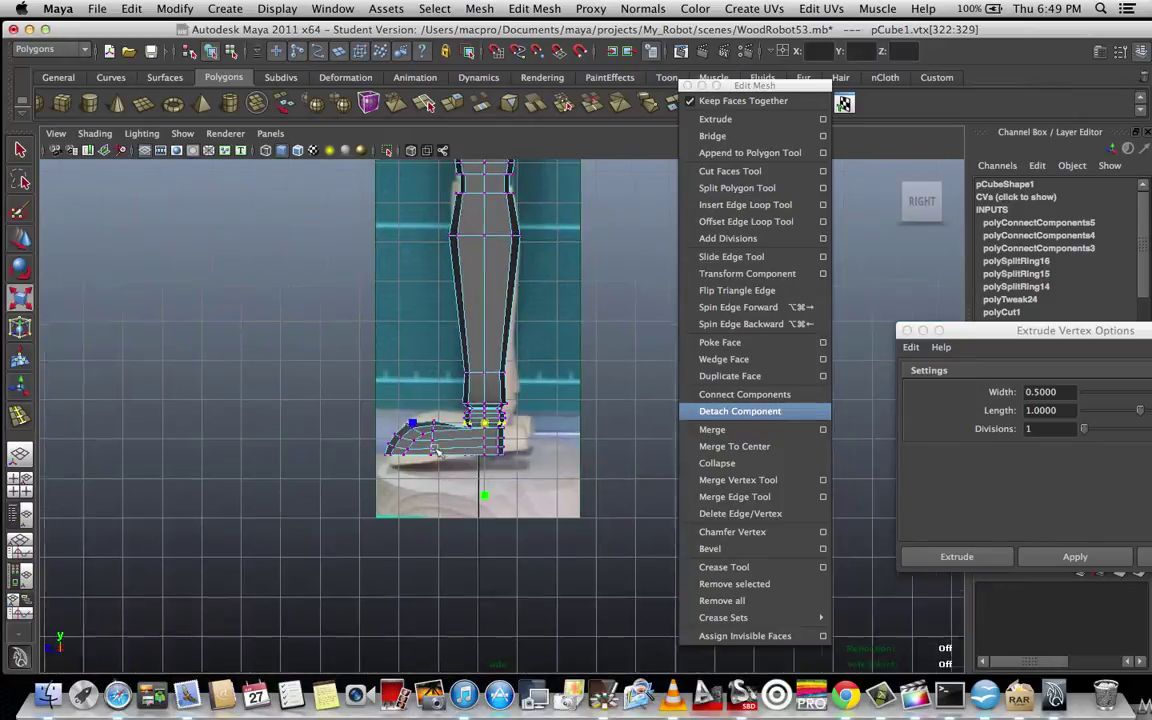
{"action": "scroll", "coordinate": [435, 450], "scroll_direction": "up", "scroll_amount": 5}
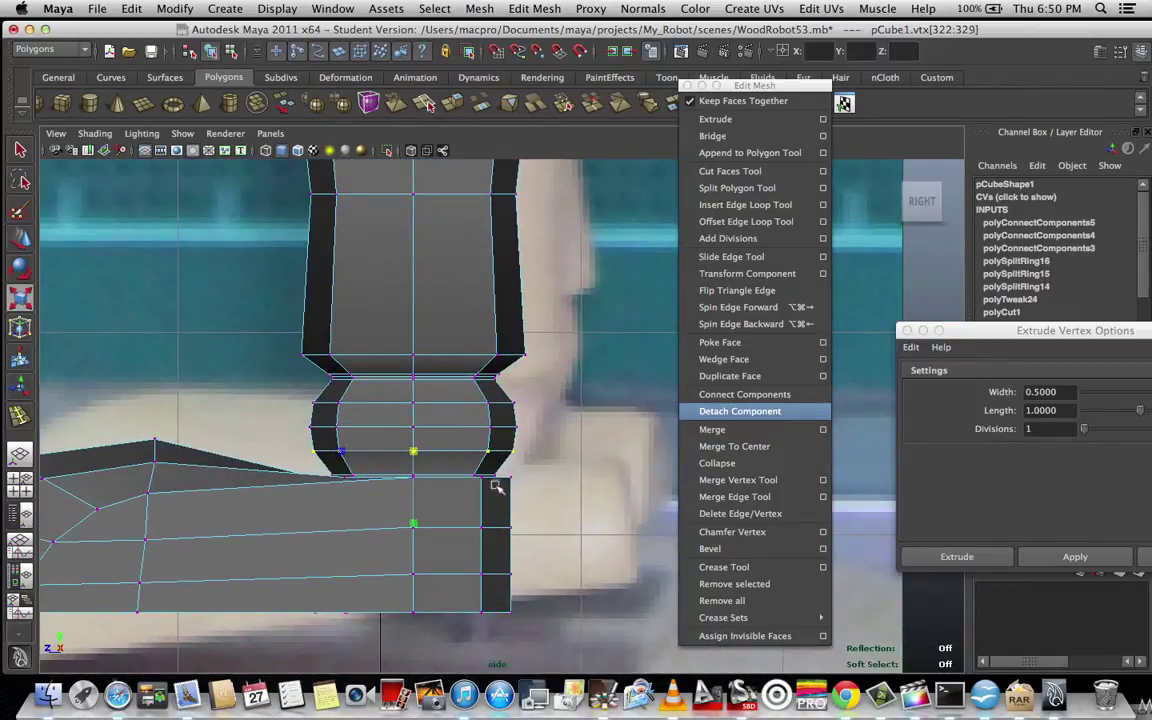
{"action": "scroll", "coordinate": [495, 491], "scroll_direction": "down", "scroll_amount": 1}
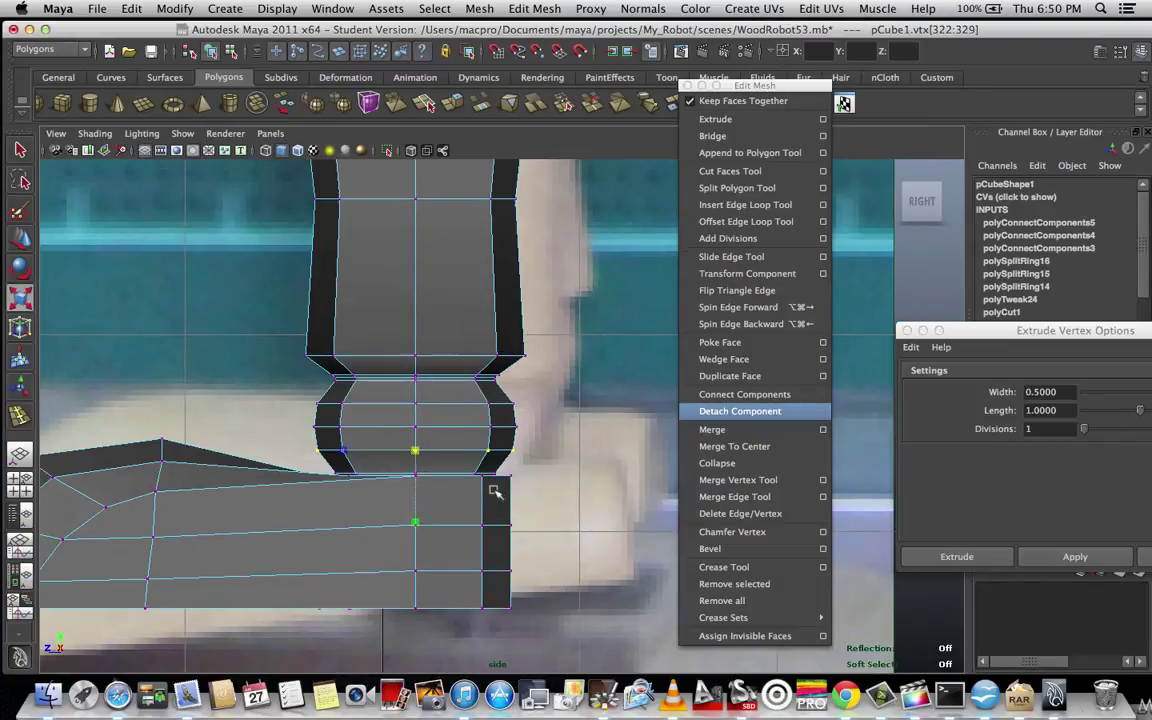
{"action": "key", "text": "space"}
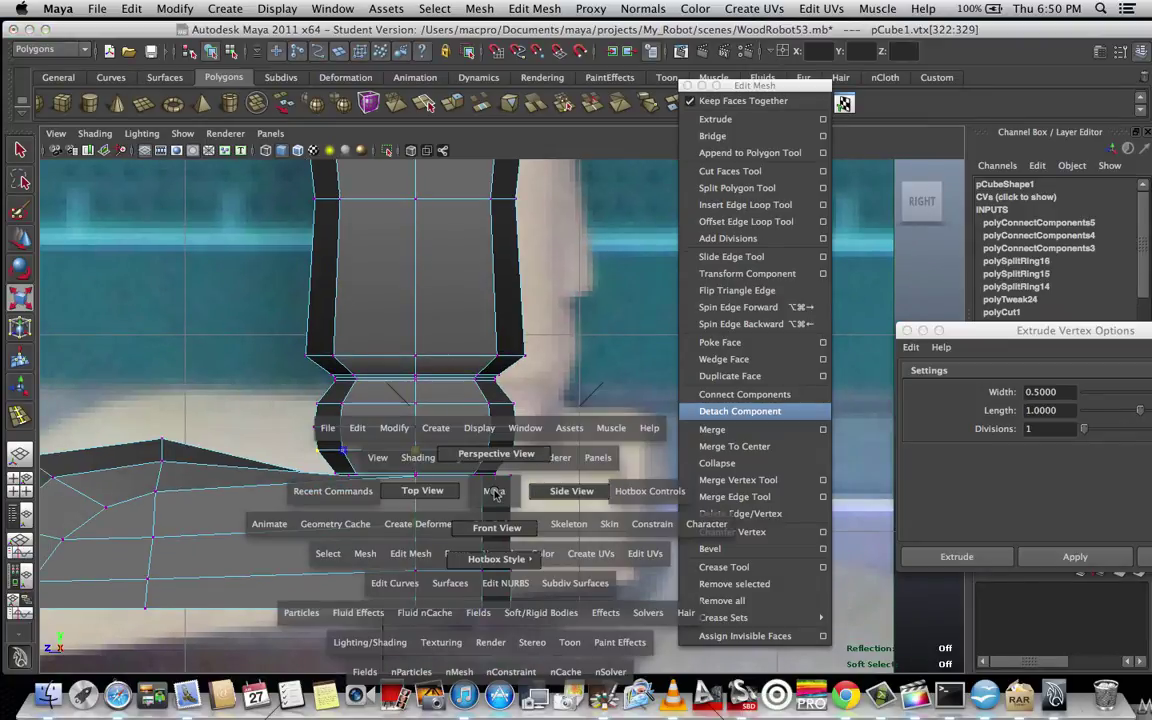
{"action": "left_click", "coordinate": [497, 455]}
{"action": "mouse_move", "coordinate": [588, 493]}
{"action": "left_mouse_down", "text": "alt"}
{"action": "mouse_move", "coordinate": [581, 478]}
{"action": "mouse_move", "coordinate": [578, 496]}
{"action": "left_mouse_up", "text": "alt"}
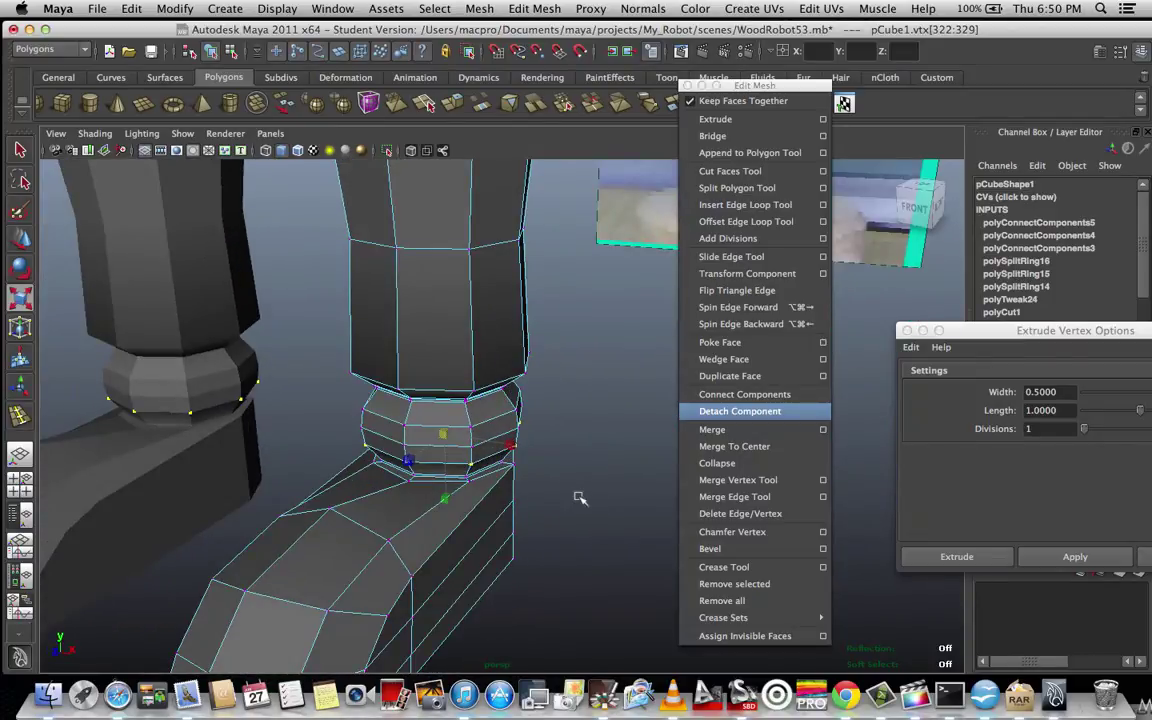
- Preview the legs in smoothed display in object mode, and return the selected leg mesh to unsmoothed display
{"action": "key", "text": "3"}
{"action": "right_click_drag", "start_coordinate": [487, 392], "coordinate": [525, 351]}
{"action": "left_click_drag", "start_coordinate": [570, 486], "coordinate": [551, 464], "text": "alt"}
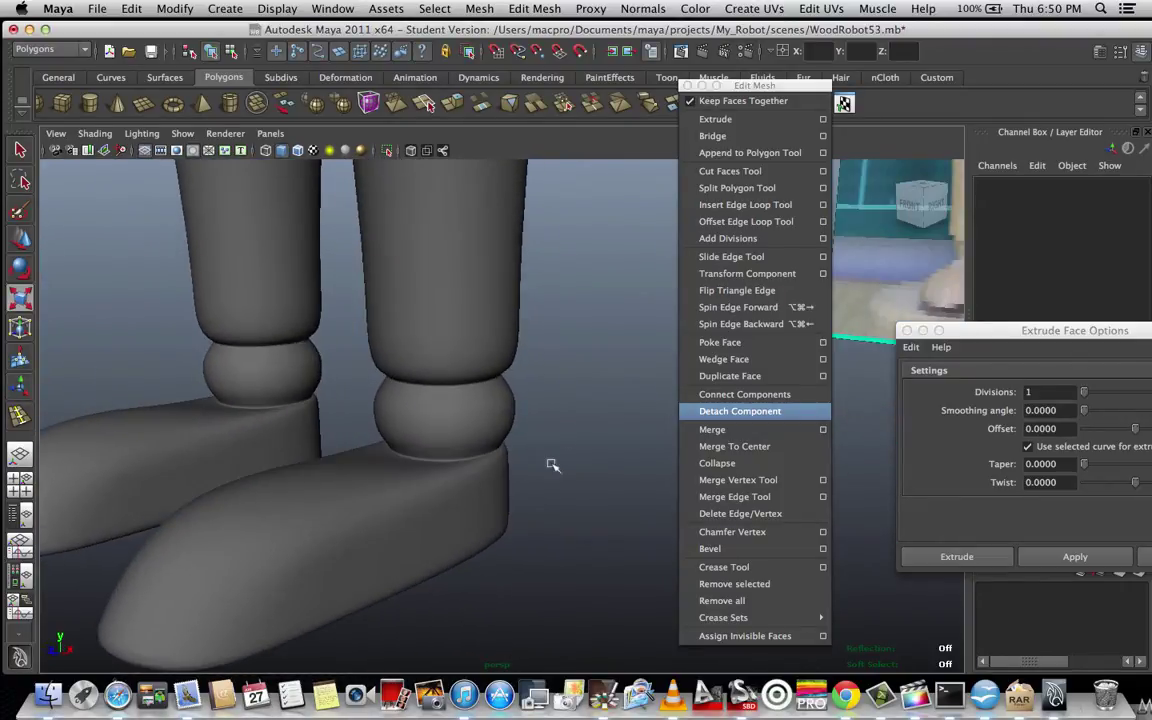
{"action": "left_click", "coordinate": [491, 481]}
{"action": "key", "text": "1"}
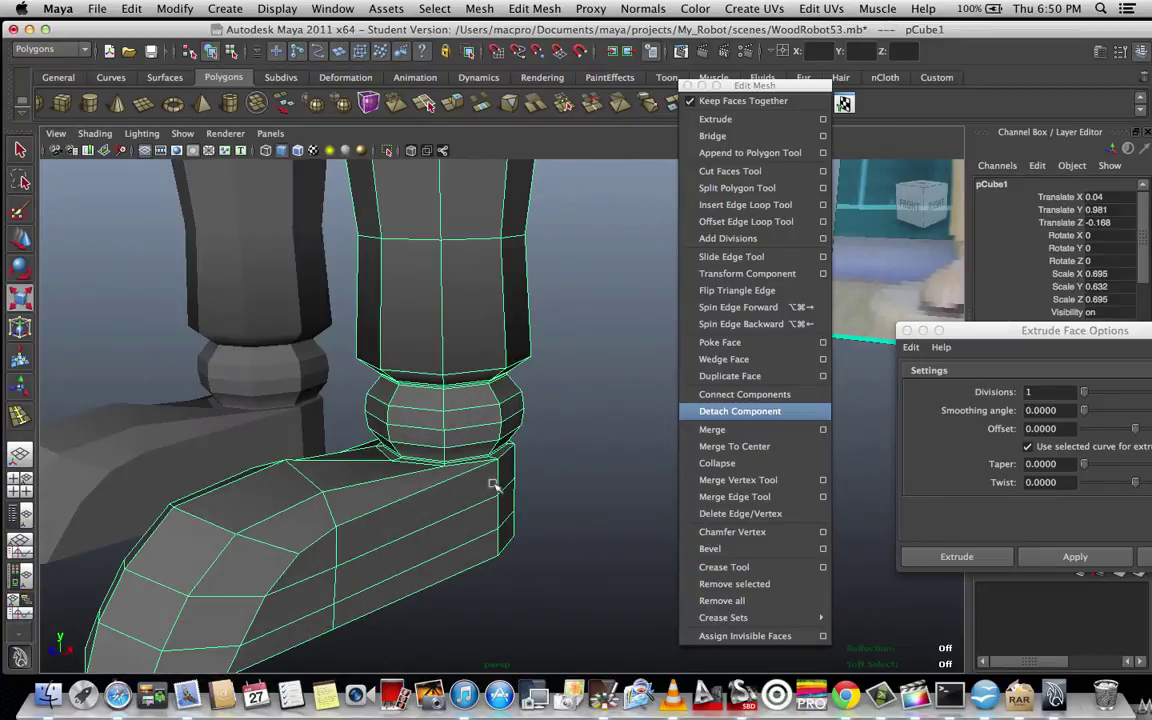
- Switch the leg mesh to vertex selection around the ankle and heel
{"action": "left_click_drag", "start_coordinate": [580, 480], "coordinate": [457, 530], "text": "alt"}
{"action": "scroll", "coordinate": [501, 494], "scroll_direction": "up", "scroll_amount": 4}
{"action": "right_click_drag", "start_coordinate": [425, 395], "coordinate": [356, 388]}
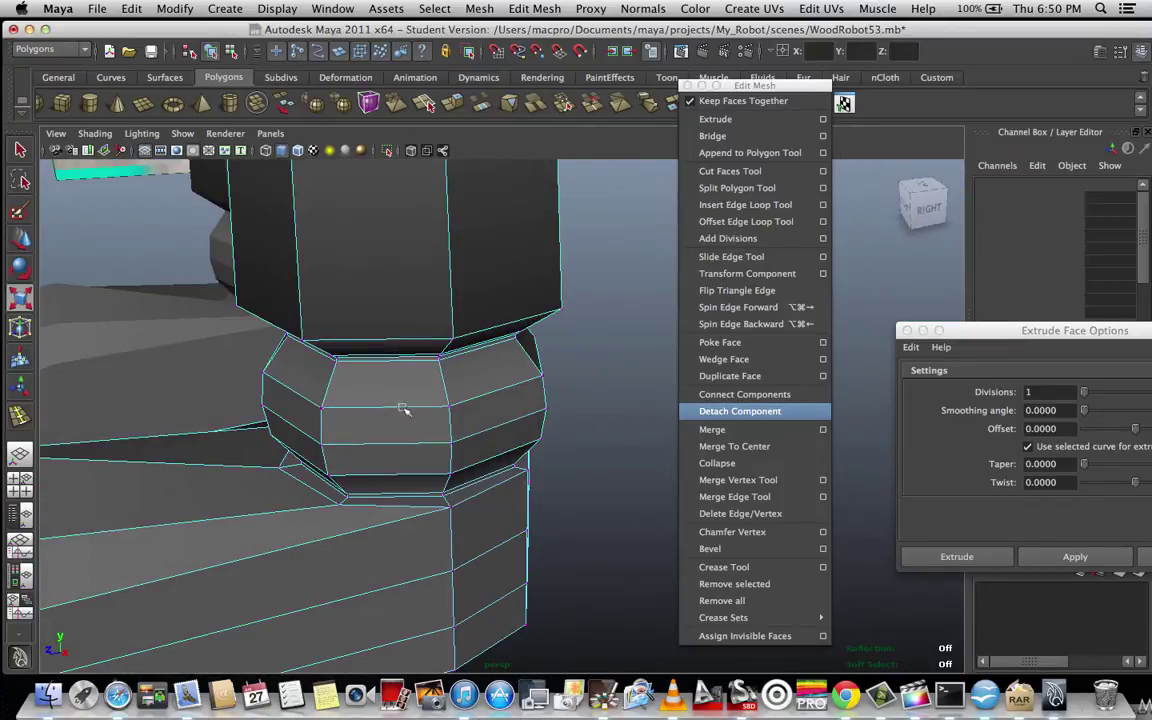
- Select the vertices around the heel's upper rim on both sides and move them down away from the ankle joint
{"action": "left_click", "coordinate": [451, 509]}
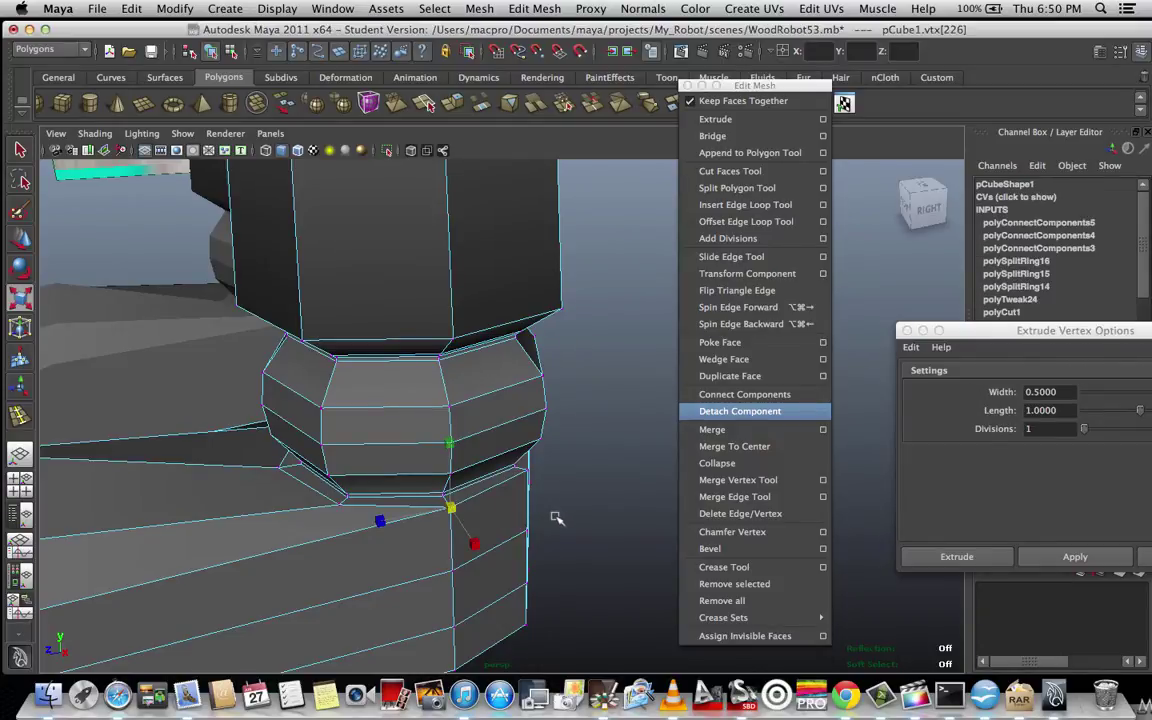
{"action": "left_click_drag", "start_coordinate": [553, 513], "coordinate": [524, 511], "text": "alt"}
{"action": "left_click", "coordinate": [520, 478], "text": "shift"}
{"action": "left_click", "coordinate": [522, 531], "text": "shift"}
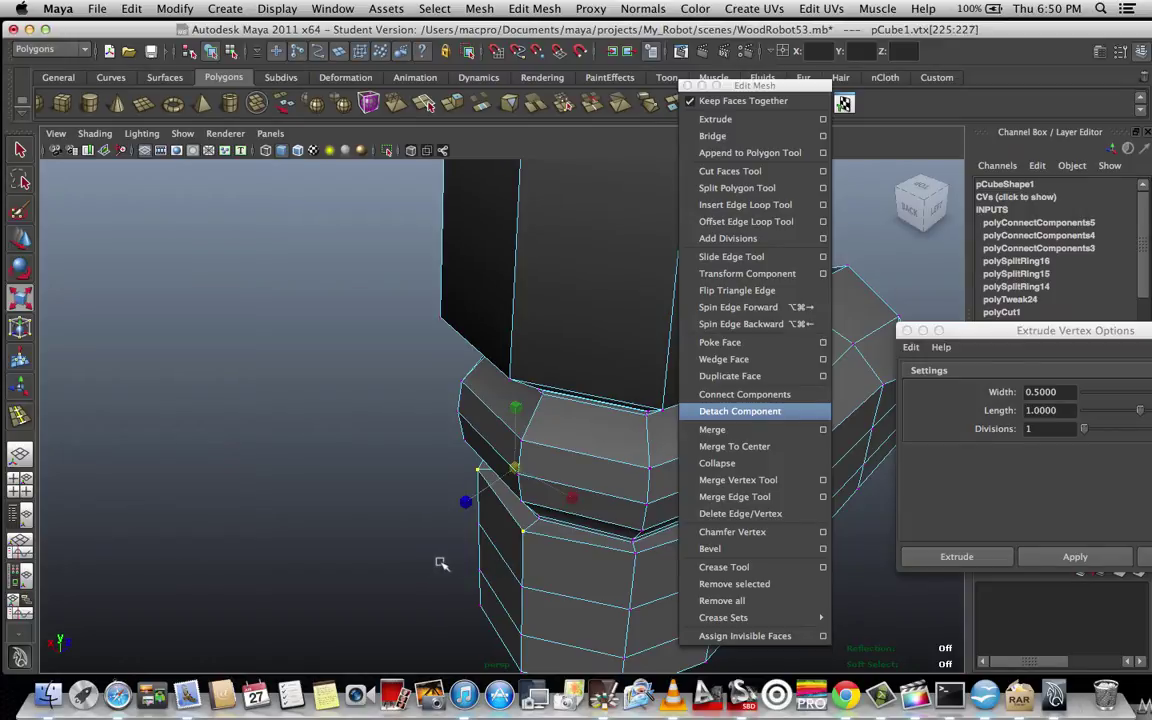
{"action": "left_click_drag", "start_coordinate": [430, 561], "coordinate": [362, 551], "text": "alt"}
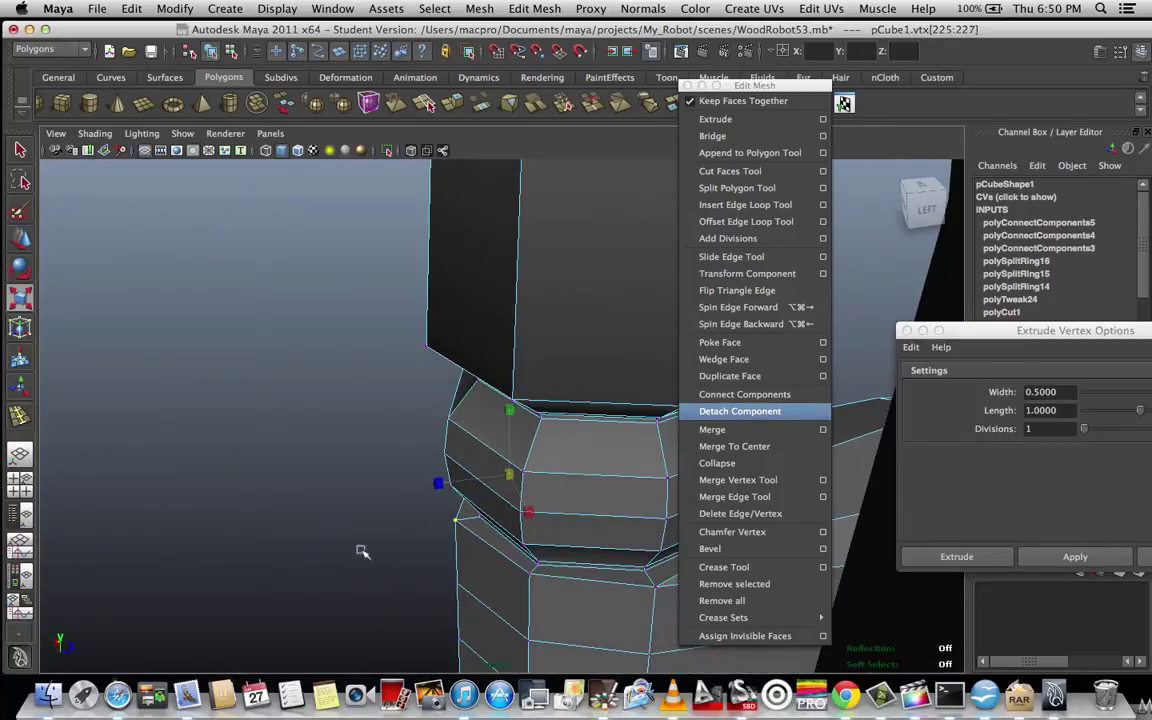
{"action": "left_click", "coordinate": [529, 574], "text": "shift"}
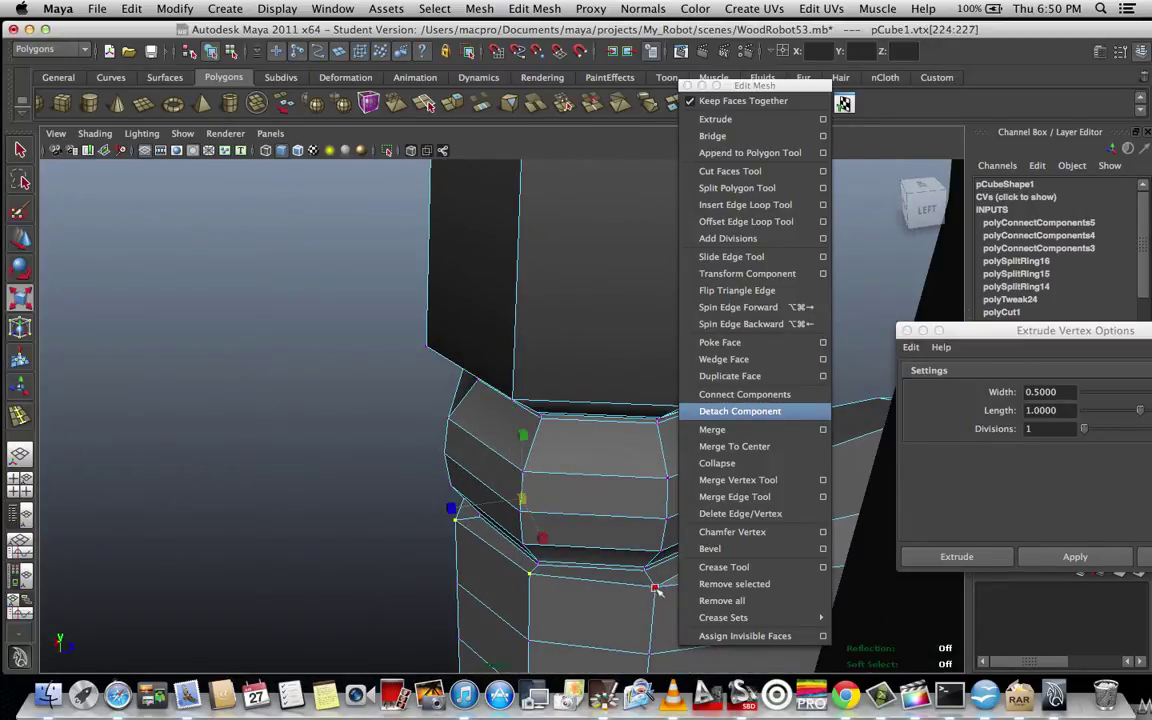
{"action": "left_click", "coordinate": [655, 588], "text": "shift"}
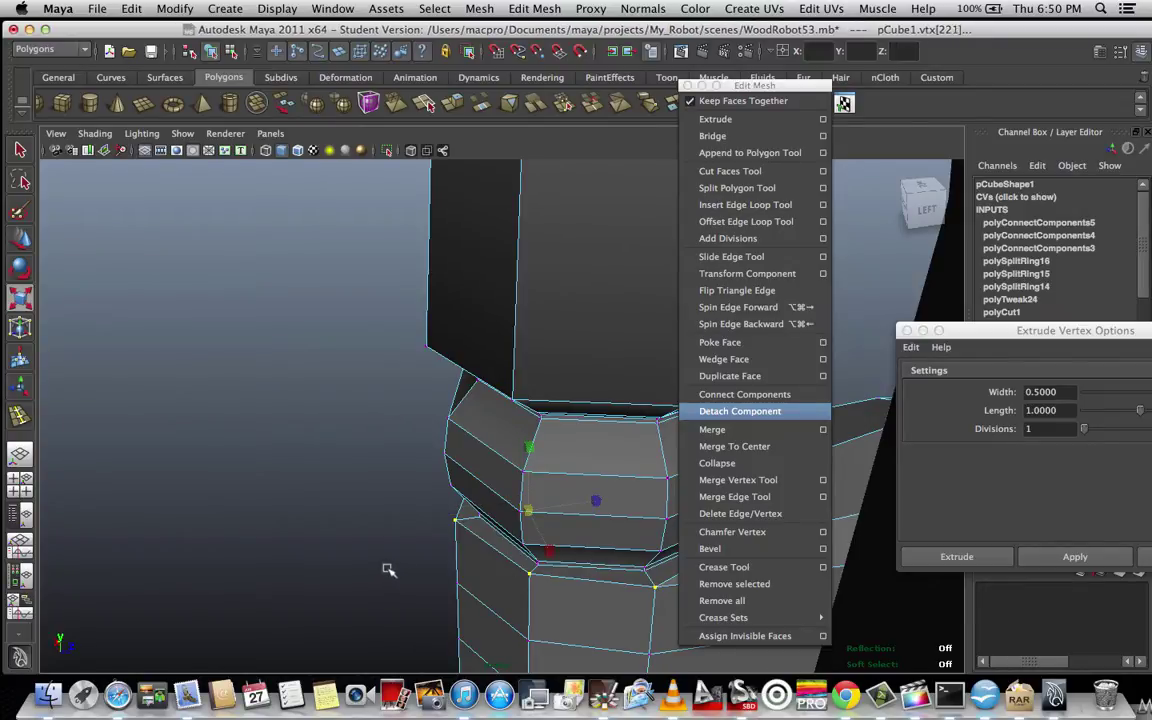
{"action": "left_click_drag", "start_coordinate": [388, 569], "coordinate": [278, 573], "text": "alt"}
{"action": "scroll", "coordinate": [278, 573], "scroll_direction": "down", "scroll_amount": 5}
{"action": "left_click_drag", "start_coordinate": [568, 458], "coordinate": [672, 462], "text": "alt"}
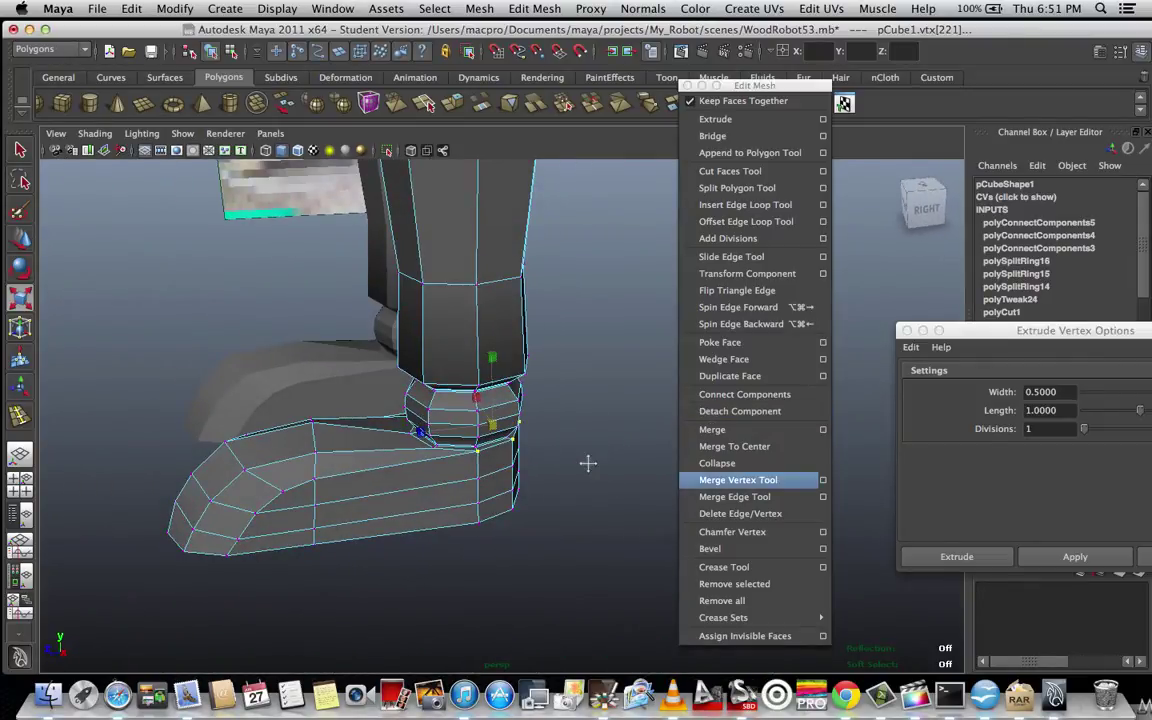
{"action": "left_click_drag", "start_coordinate": [588, 462], "coordinate": [571, 494], "text": "alt"}
{"action": "key", "text": "w"}
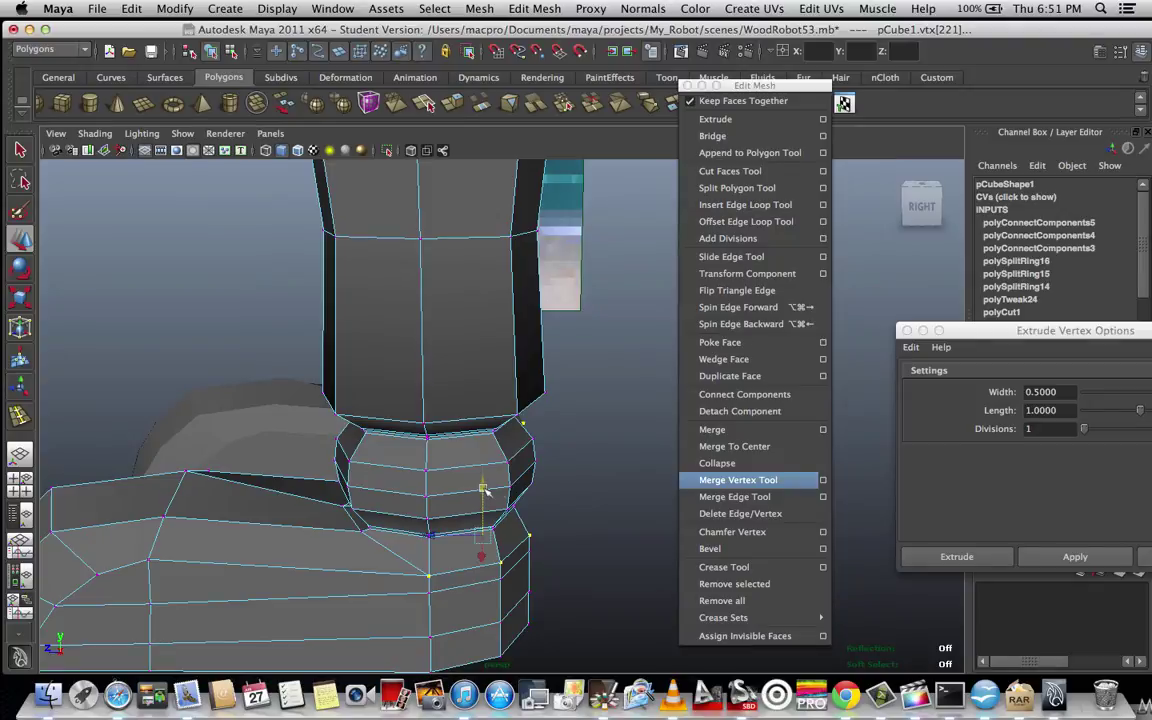
- Scale the selected heel rim vertices slightly inward to narrow the top of the heel
{"action": "left_click_drag", "start_coordinate": [620, 488], "coordinate": [578, 542], "text": "alt"}
{"action": "key", "text": "r"}
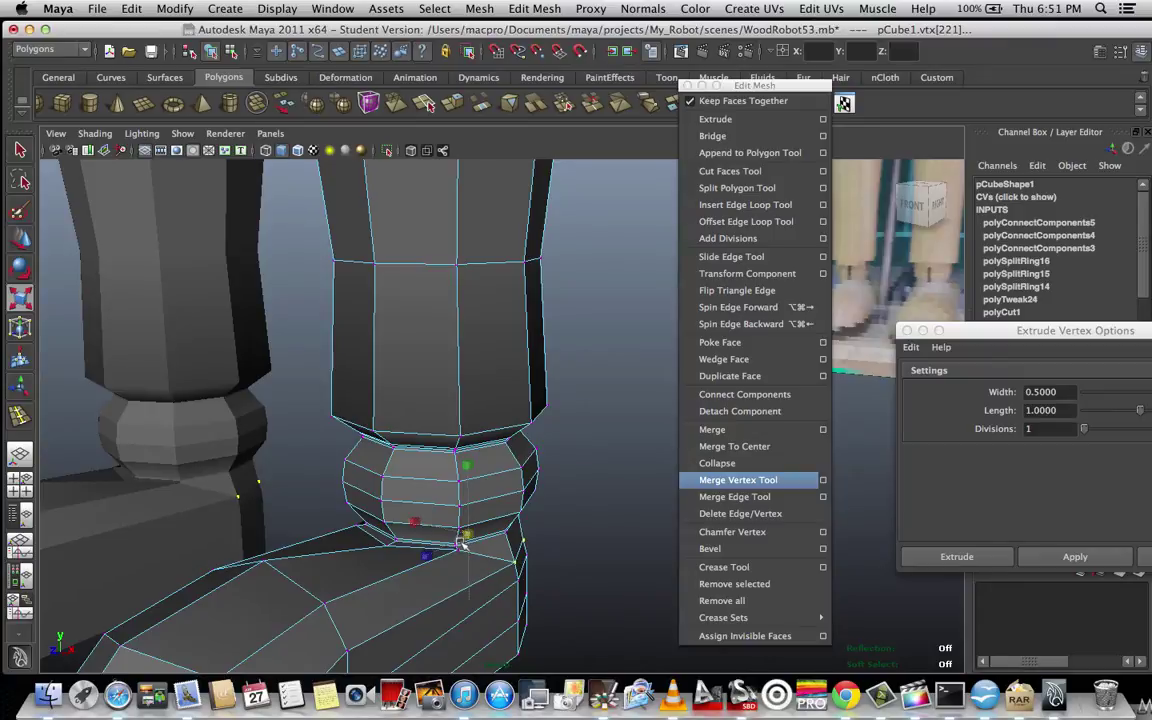
{"action": "left_click_drag", "start_coordinate": [462, 543], "coordinate": [553, 565], "text": "alt"}
- Inspect the smoothed foot and ankle in object mode, and return the leg mesh to unsmoothed display
{"action": "right_click", "coordinate": [470, 509]}
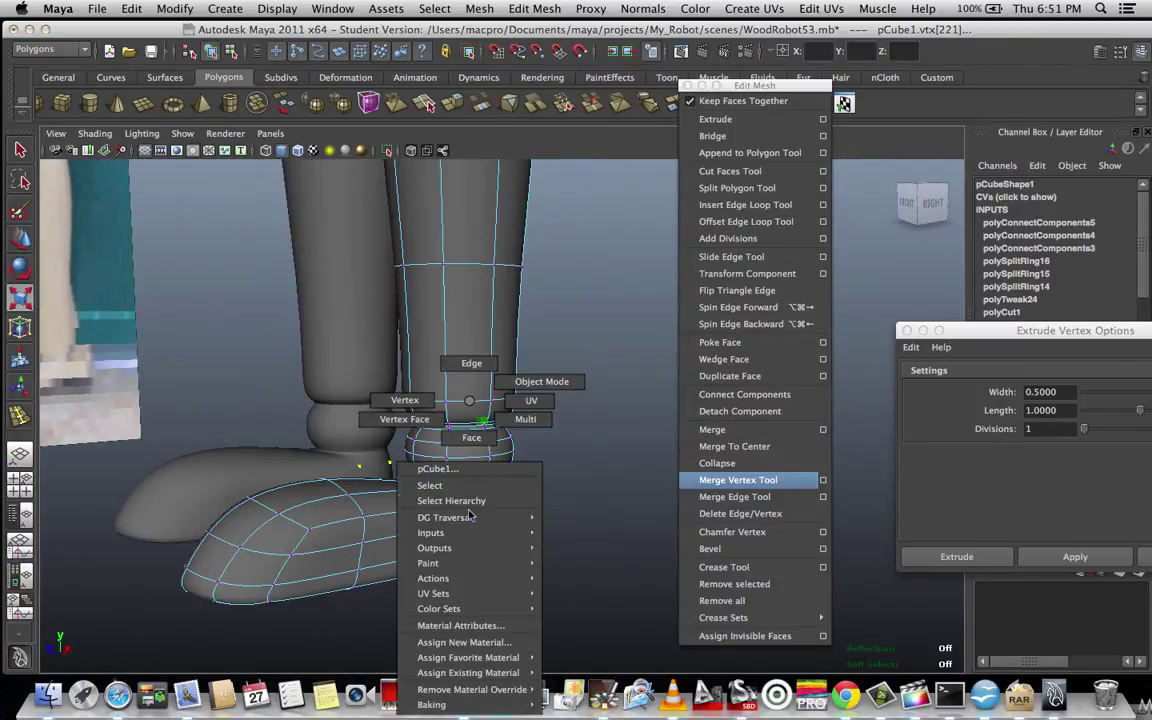
{"action": "left_click", "coordinate": [537, 389]}
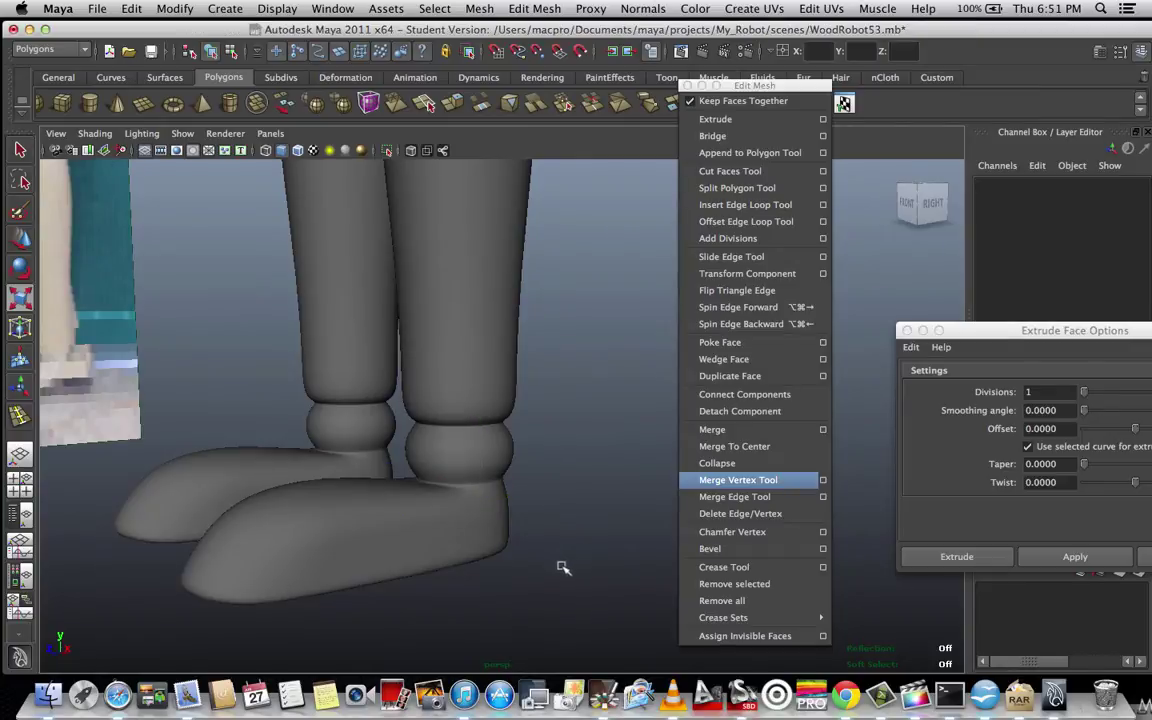
{"action": "left_click_drag", "start_coordinate": [563, 568], "coordinate": [540, 530], "text": "alt"}
{"action": "left_click", "coordinate": [449, 499]}
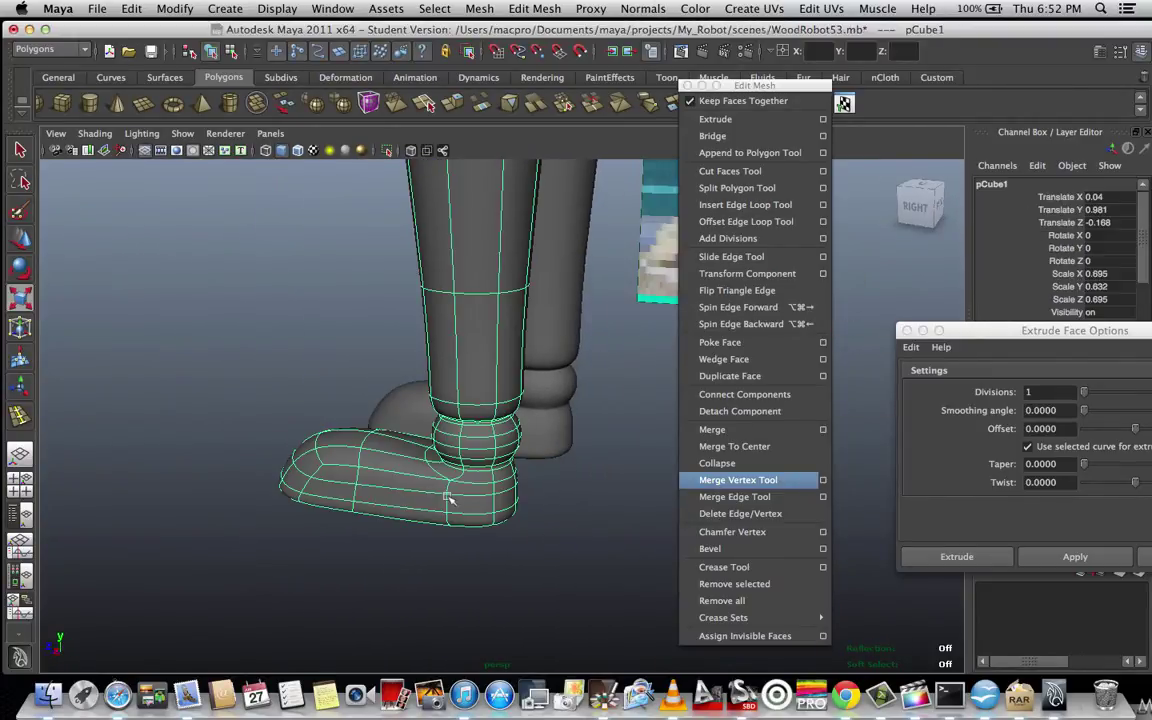
{"action": "key", "text": "1"}
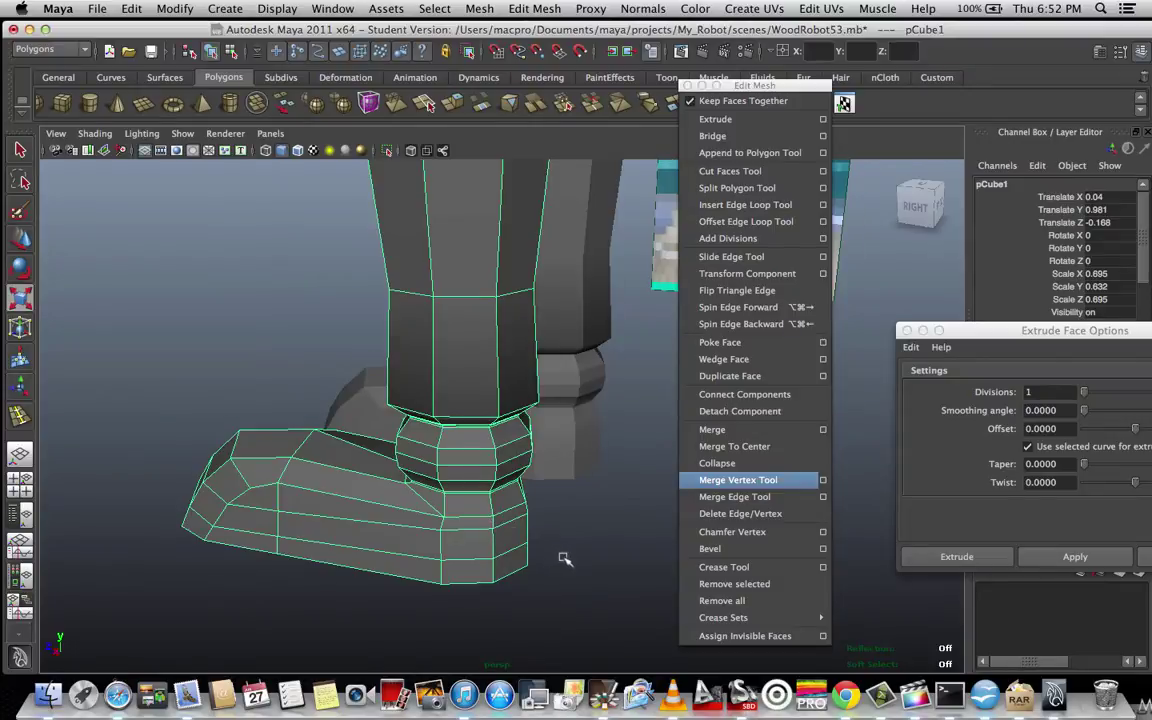
- Switch the leg mesh back to vertex selection for editing the sides of the foot
{"action": "left_click_drag", "start_coordinate": [565, 559], "coordinate": [530, 583], "text": "alt"}
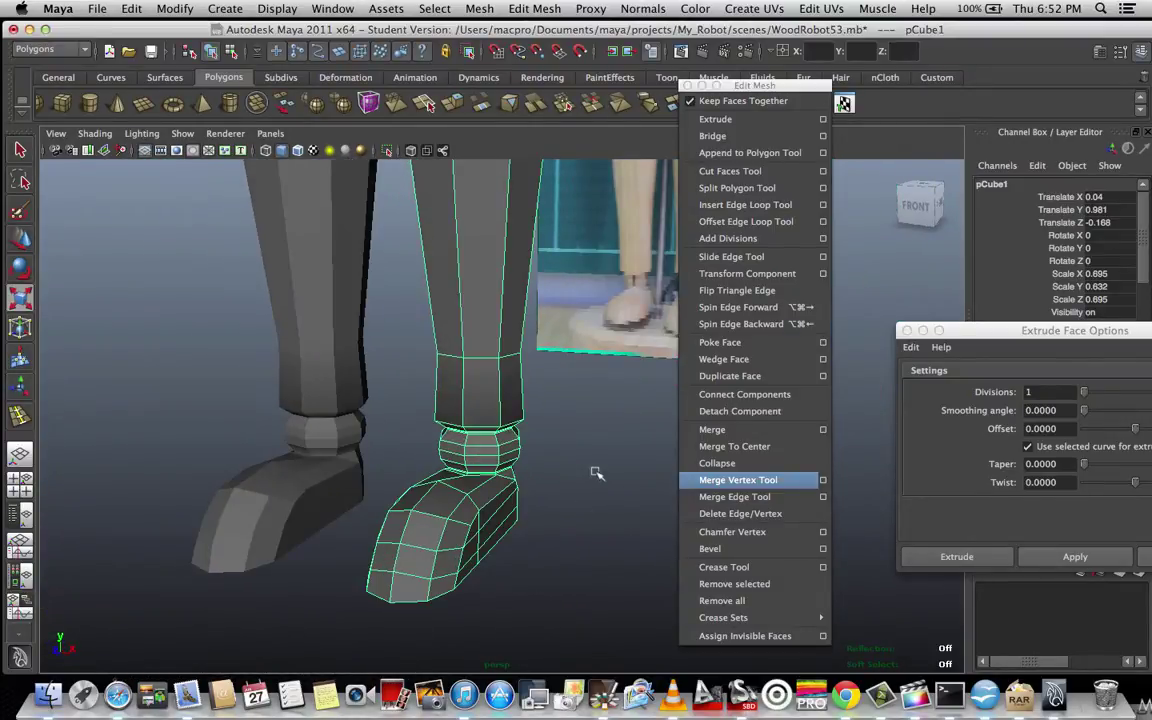
{"action": "left_click_drag", "start_coordinate": [596, 473], "coordinate": [471, 540], "text": "alt"}
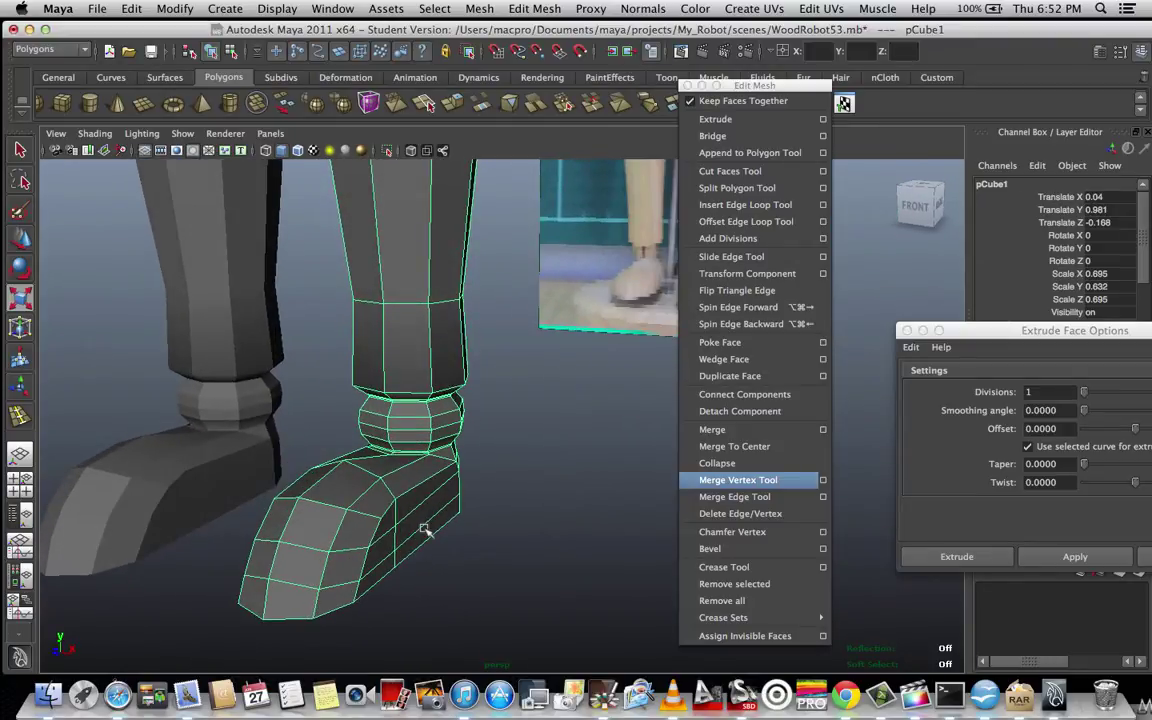
{"action": "right_click_drag", "start_coordinate": [384, 479], "coordinate": [268, 418]}
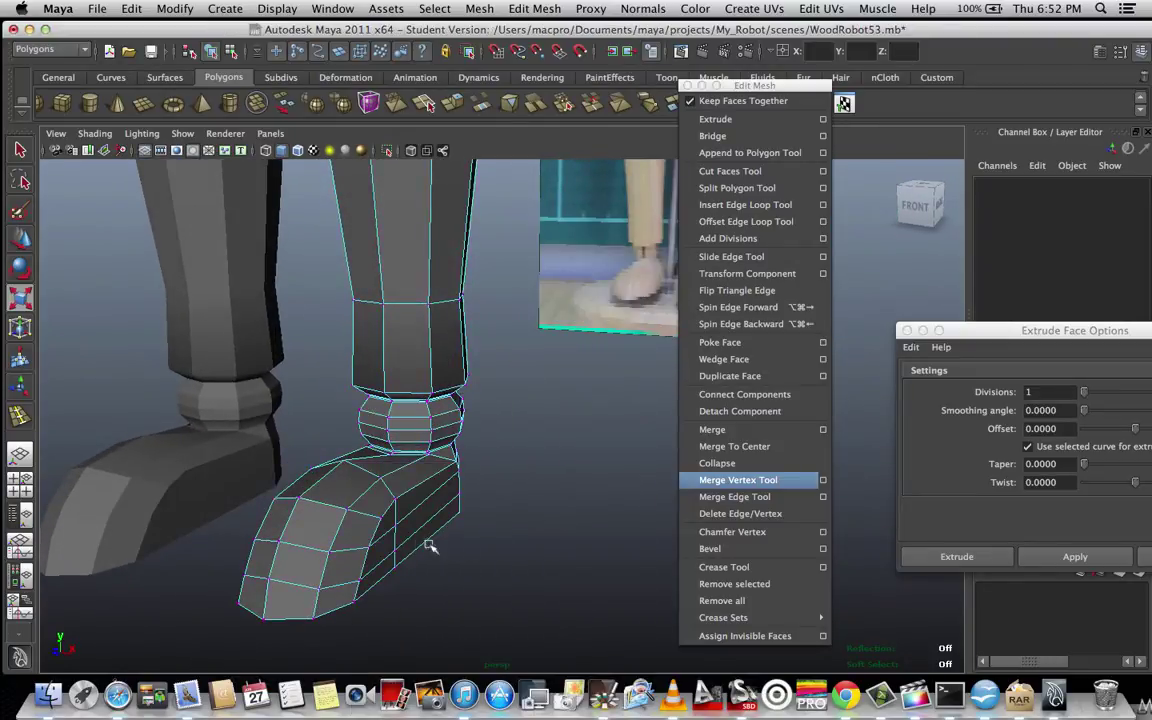
{"action": "mouse_move", "coordinate": [397, 530]}
{"action": "left_mouse_down", "text": "alt"}
{"action": "mouse_move", "coordinate": [489, 545]}
{"action": "mouse_move", "coordinate": [408, 518]}
{"action": "left_mouse_up", "text": "alt"}
{"action": "left_click", "coordinate": [381, 515]}
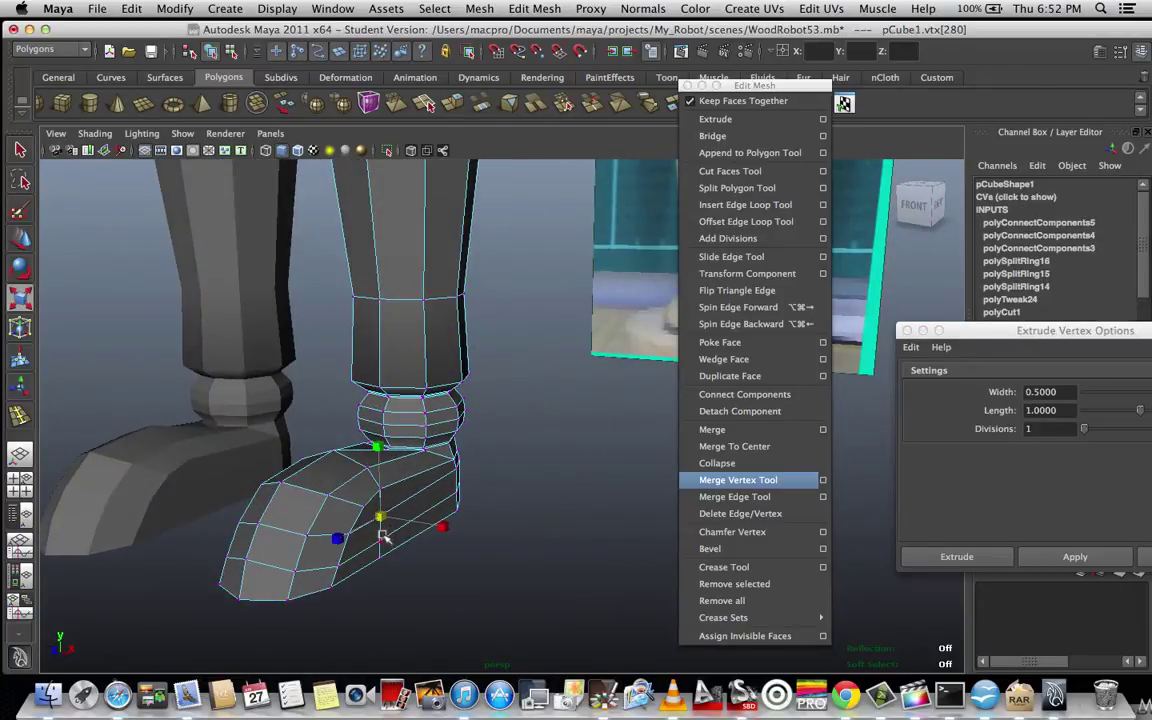
{"action": "left_click", "coordinate": [380, 531]}
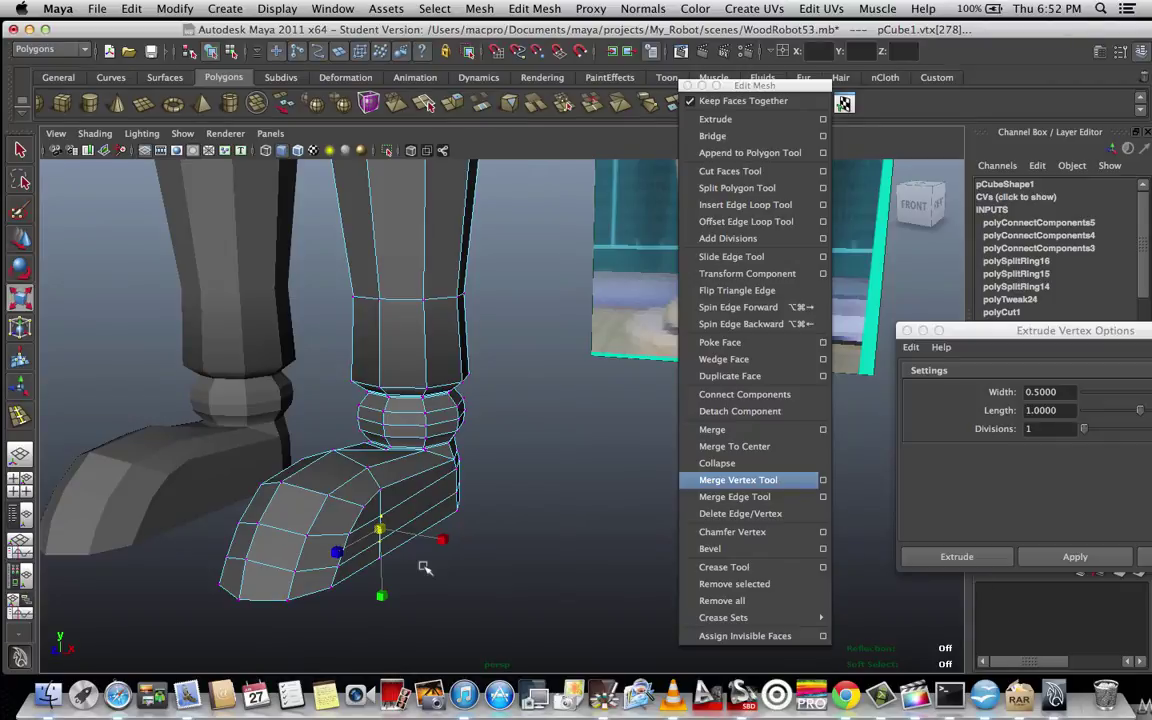
{"action": "left_click_drag", "start_coordinate": [424, 568], "coordinate": [517, 574], "text": "alt"}
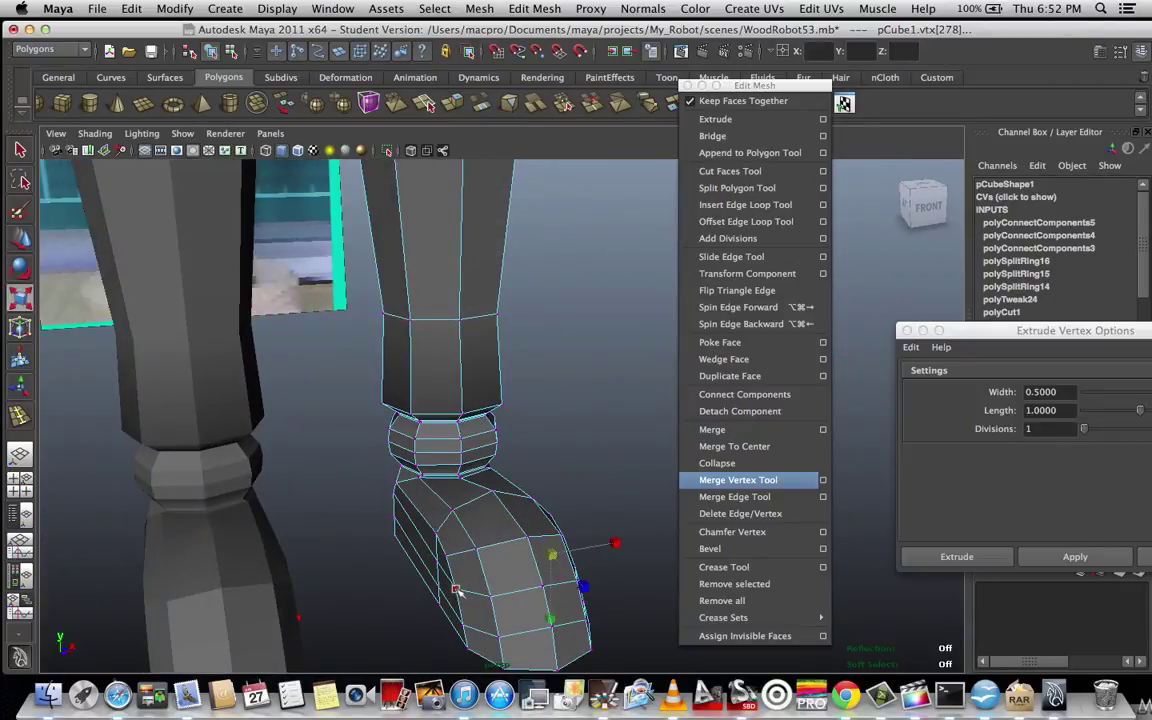
{"action": "left_click", "coordinate": [470, 623]}
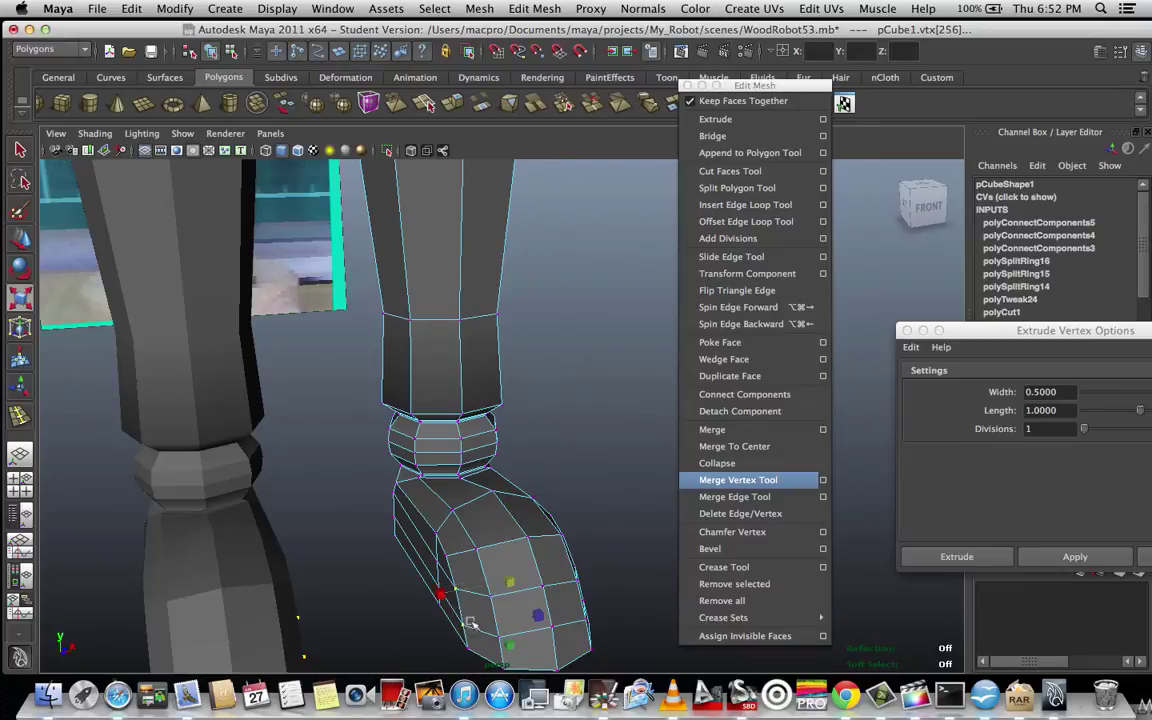
{"action": "left_click", "coordinate": [601, 523]}
{"action": "left_click_drag", "start_coordinate": [605, 517], "coordinate": [539, 514], "text": "alt"}
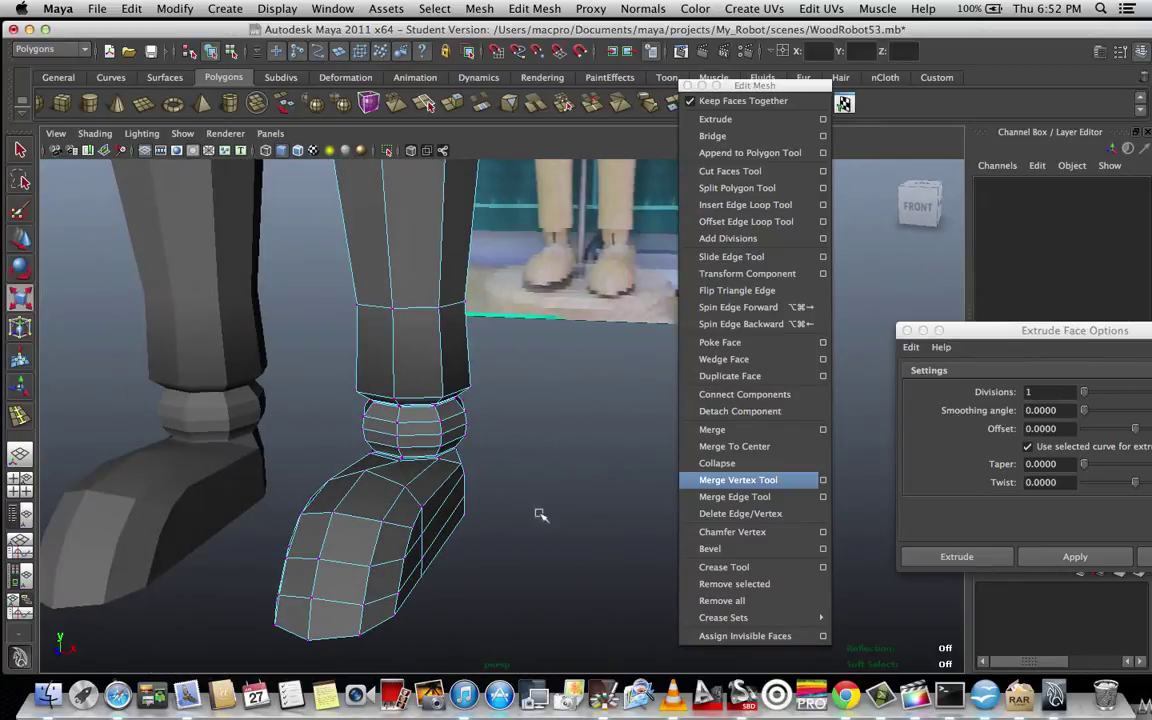
- Select the side vertices on both sides of the foot's midsection and scale them outward along X to widen the foot
{"action": "left_click_drag", "start_coordinate": [490, 571], "coordinate": [446, 565], "text": "alt"}
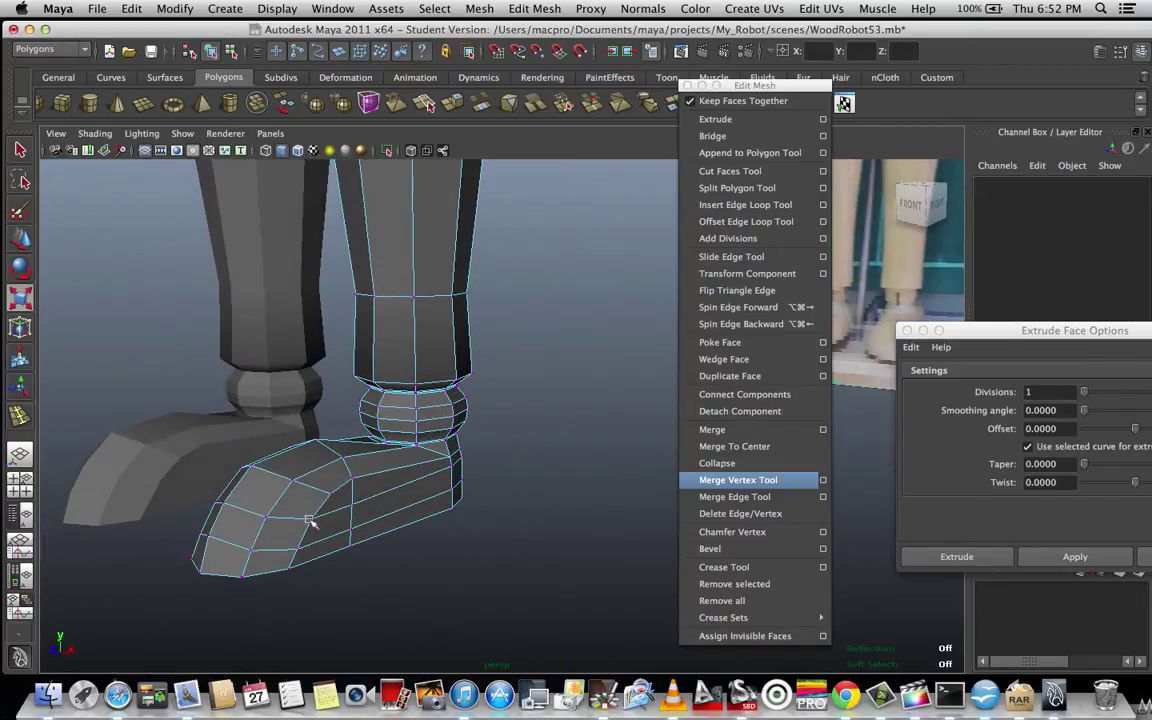
{"action": "left_click", "coordinate": [352, 505]}
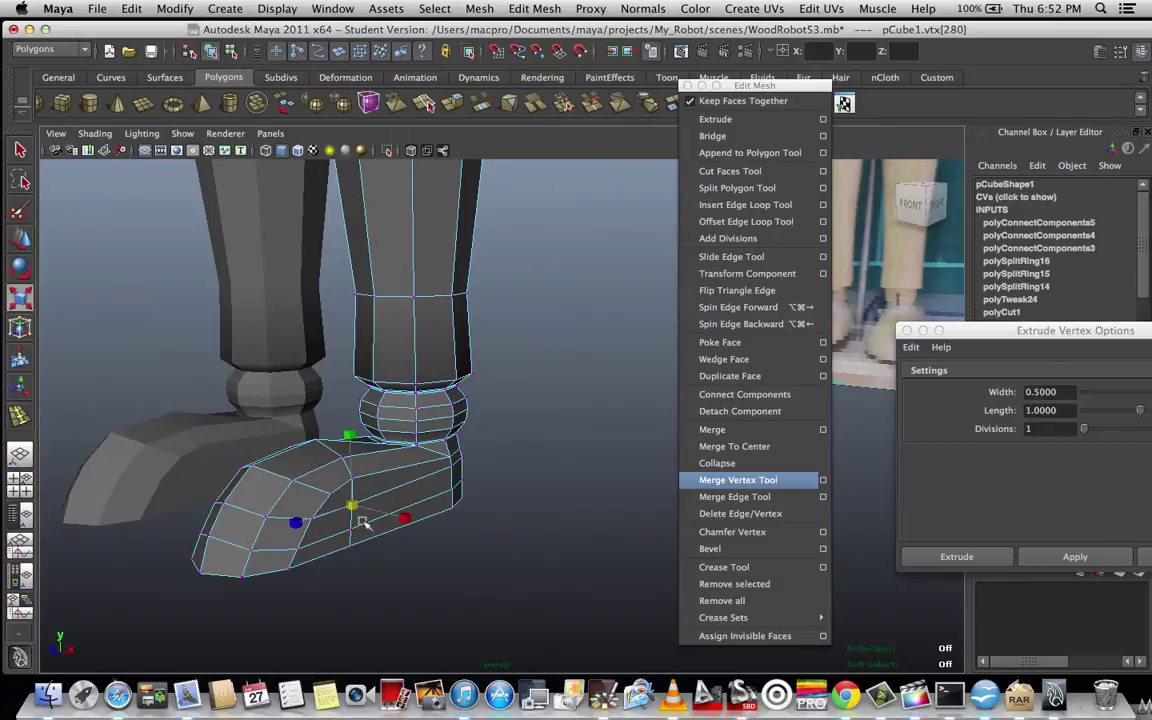
{"action": "left_click", "coordinate": [352, 531]}
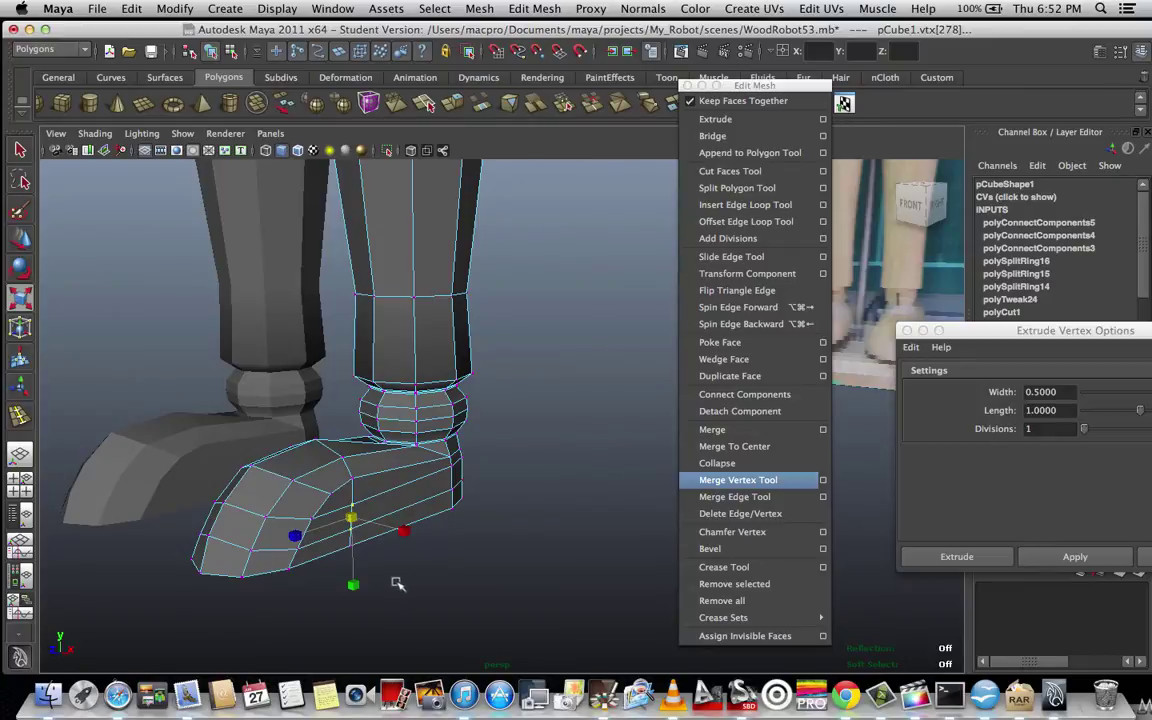
{"action": "left_click_drag", "start_coordinate": [370, 598], "coordinate": [510, 597], "text": "alt"}
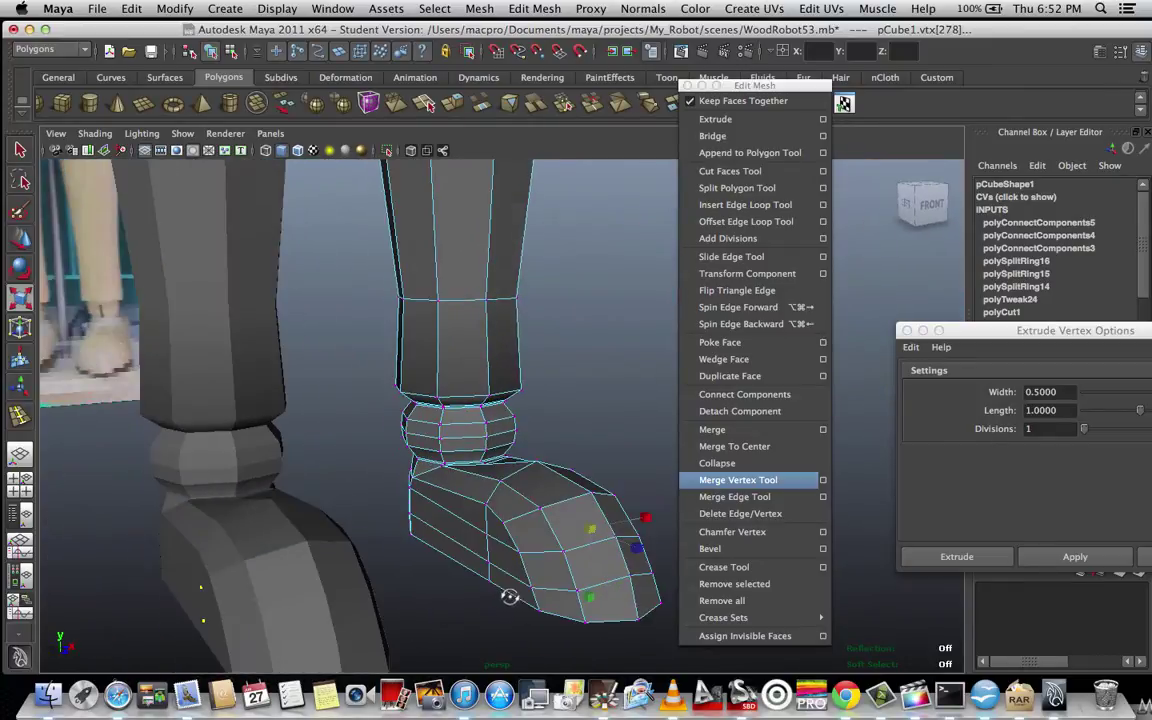
{"action": "left_click", "coordinate": [487, 536], "text": "shift"}
{"action": "left_click", "coordinate": [489, 563], "text": "shift"}
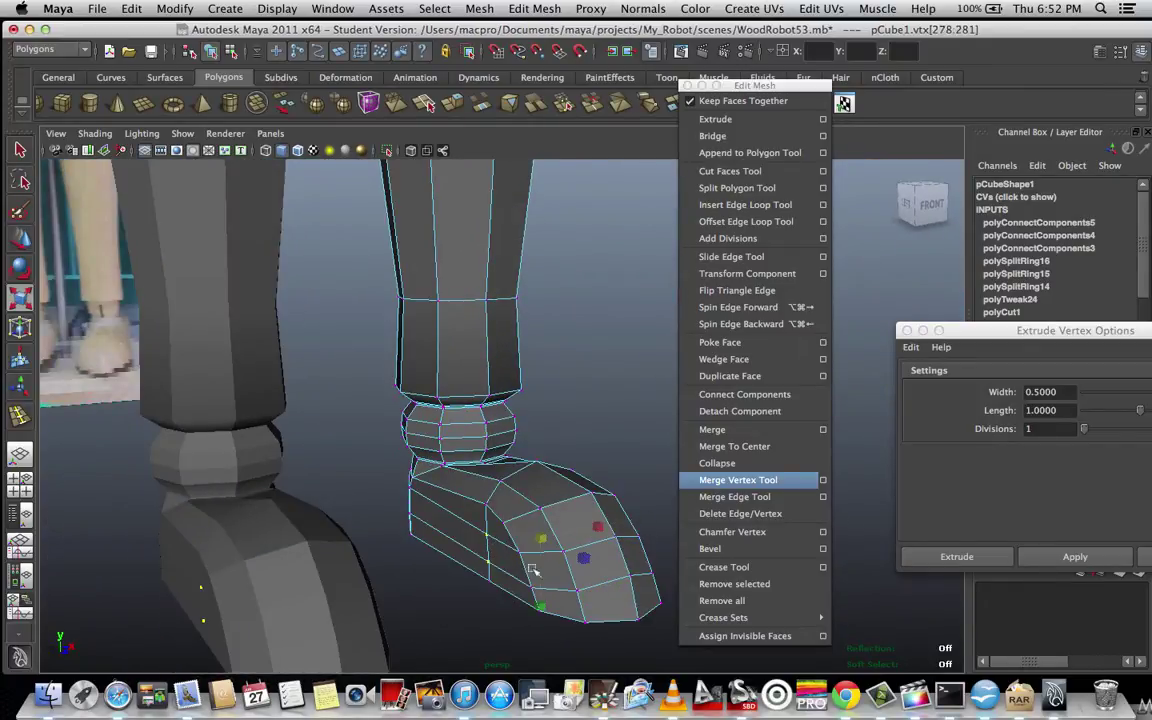
{"action": "left_click_drag", "start_coordinate": [444, 598], "coordinate": [394, 612], "text": "alt"}
{"action": "left_click", "coordinate": [383, 563], "text": "shift"}
{"action": "left_click", "coordinate": [464, 609], "text": "shift"}
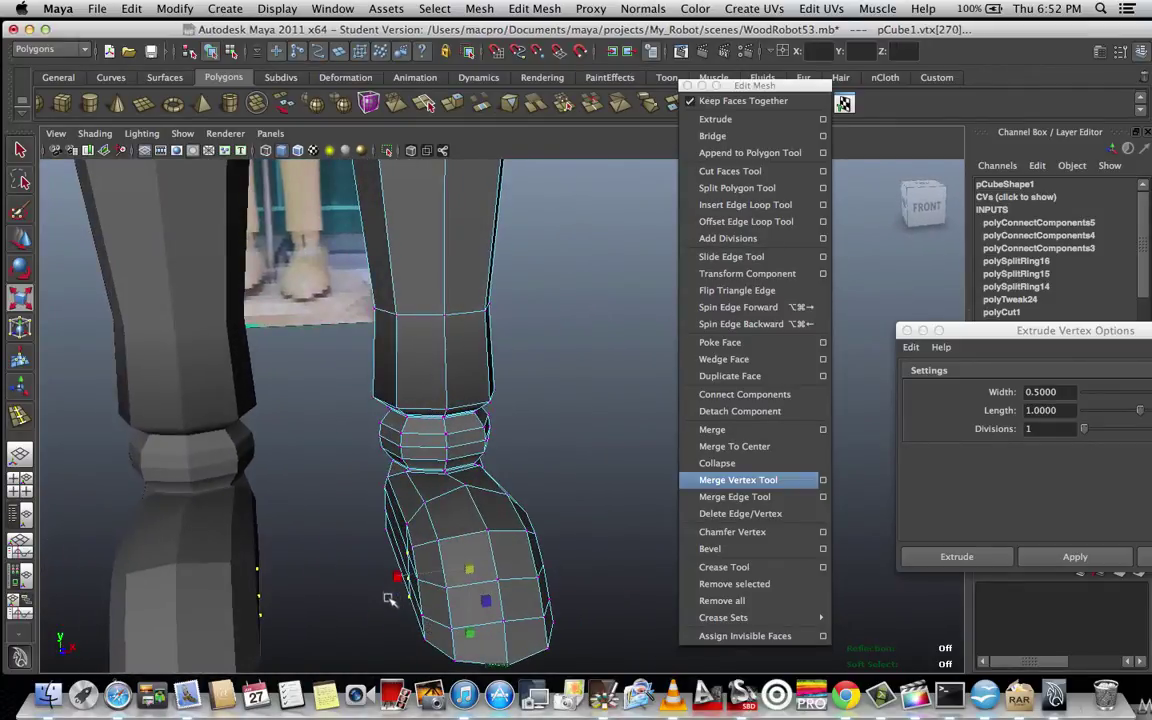
{"action": "scroll", "coordinate": [391, 610], "scroll_direction": "up", "scroll_amount": 2}
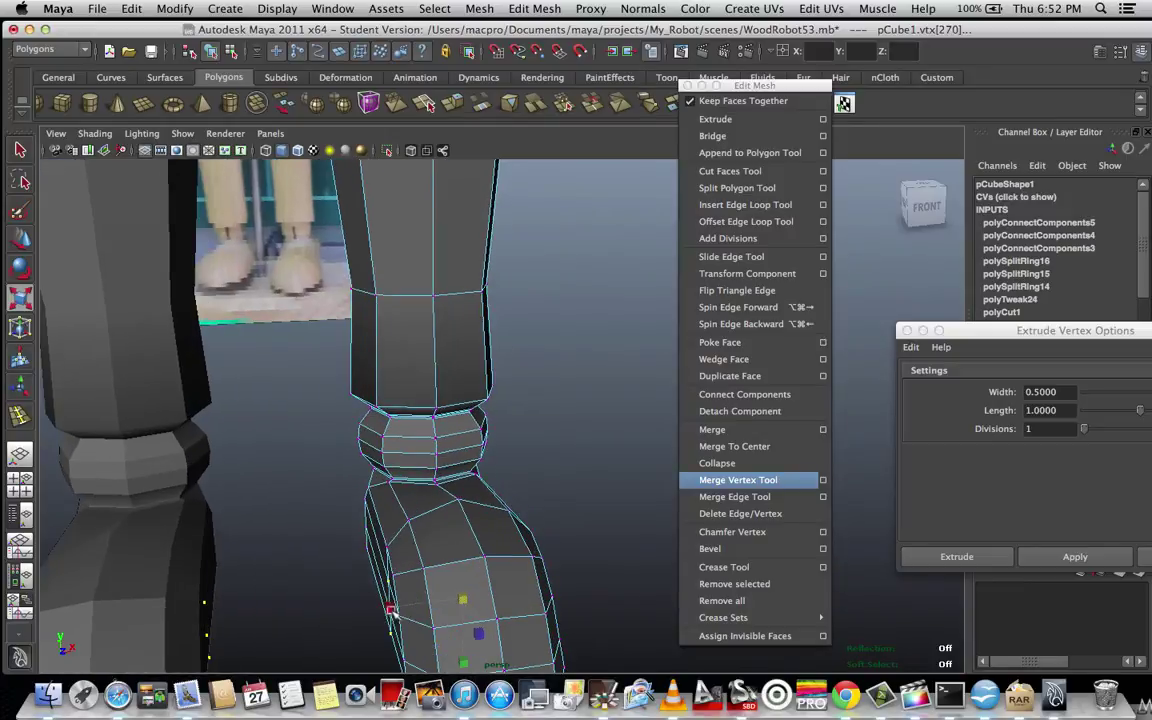
{"action": "scroll", "coordinate": [391, 610], "scroll_direction": "down", "scroll_amount": 3}
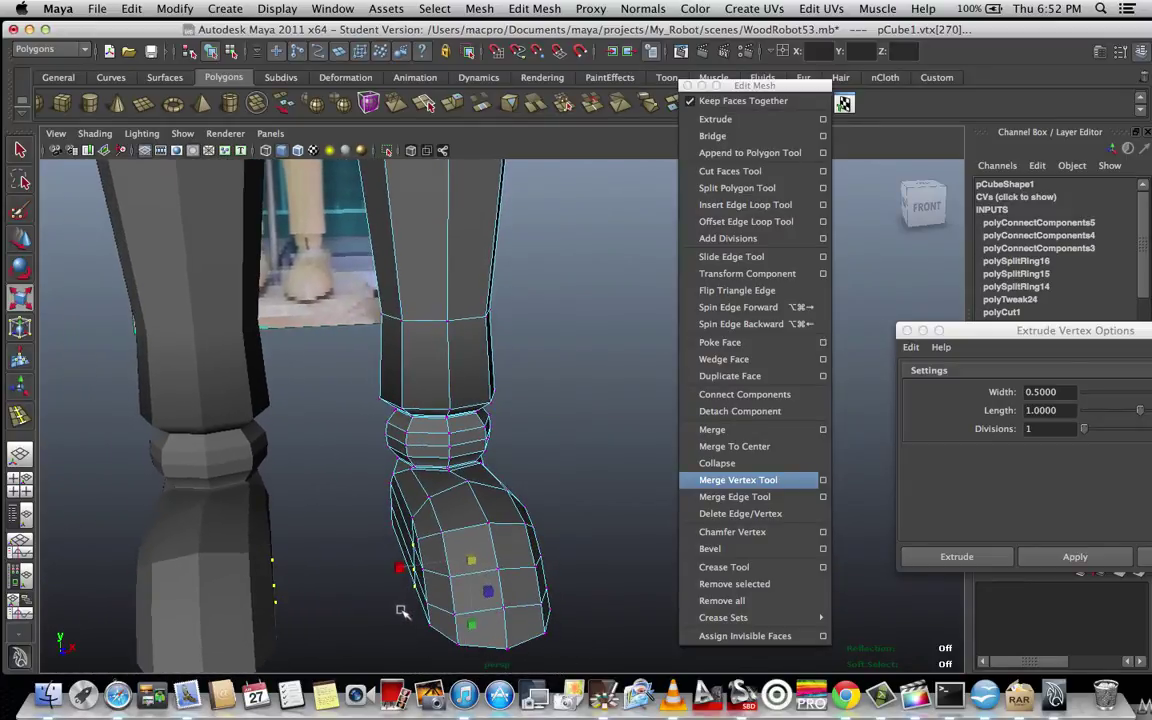
{"action": "left_click_drag", "start_coordinate": [399, 570], "coordinate": [314, 581]}
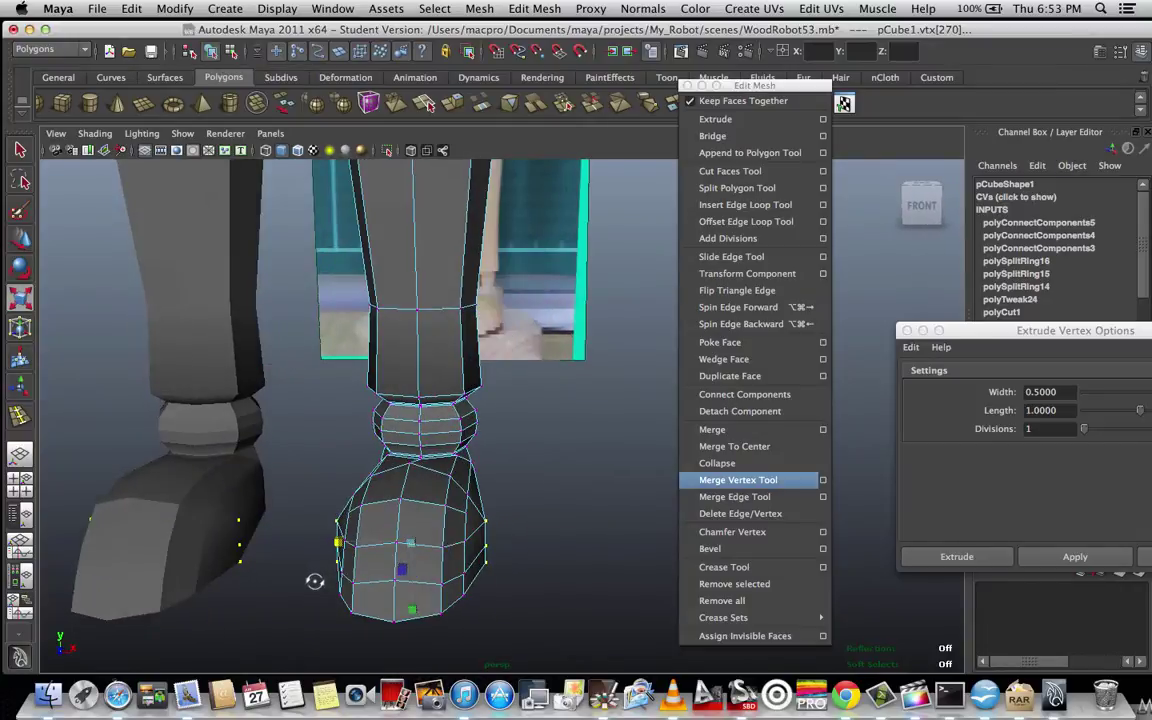
- Select the upper pair of the widened side vertices and scale them slightly inward along X to round the foot's sides
{"action": "mouse_move", "coordinate": [585, 573]}
{"action": "left_mouse_down", "text": "alt"}
{"action": "mouse_move", "coordinate": [535, 571]}
{"action": "mouse_move", "coordinate": [602, 571]}
{"action": "mouse_move", "coordinate": [584, 570]}
{"action": "left_mouse_up", "text": "alt"}
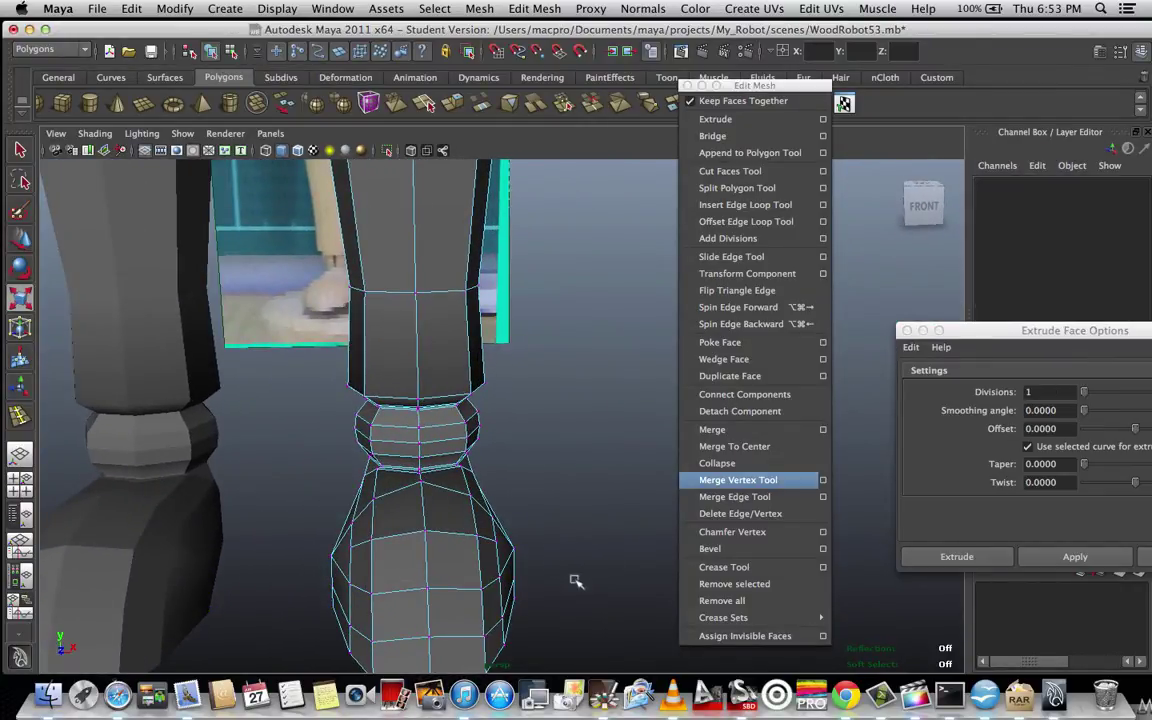
{"action": "left_click_drag", "start_coordinate": [571, 571], "coordinate": [505, 540], "text": "alt"}
{"action": "left_click", "coordinate": [499, 516]}
{"action": "left_click", "coordinate": [342, 532], "text": "shift"}
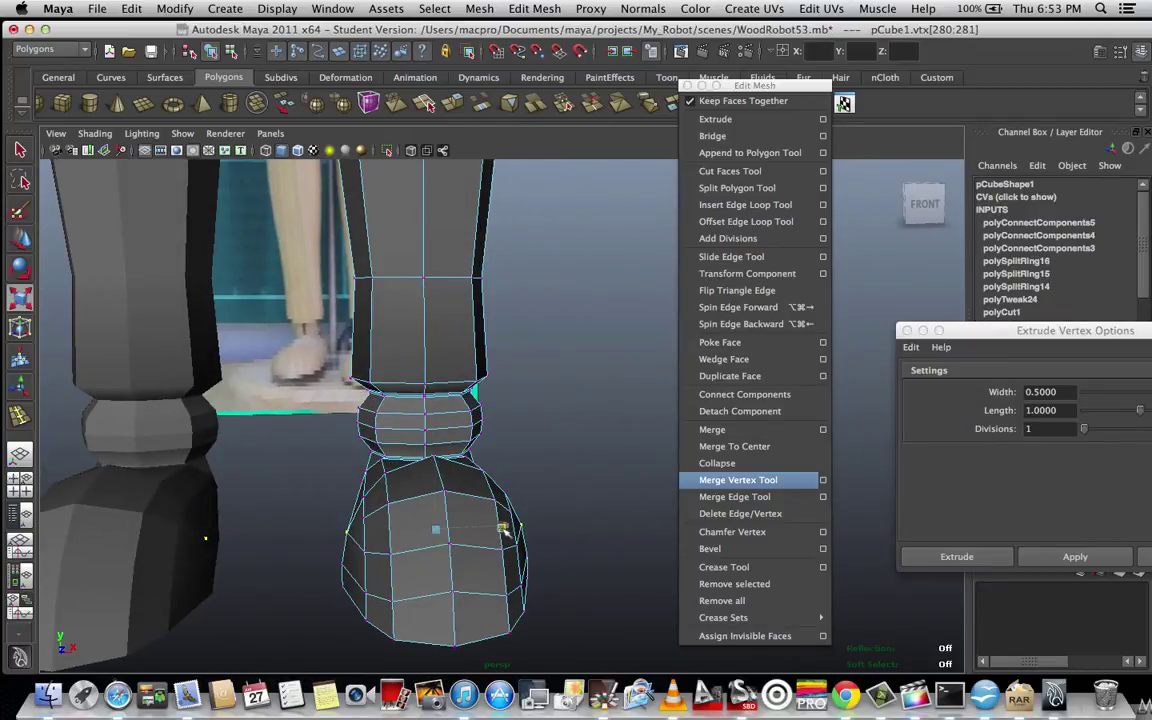
{"action": "left_click_drag", "start_coordinate": [511, 525], "coordinate": [480, 528], "text": "alt"}
- Select the lower side vertices on both sides of the heel and scale them along X to adjust the heel's width
{"action": "left_click", "coordinate": [441, 517]}
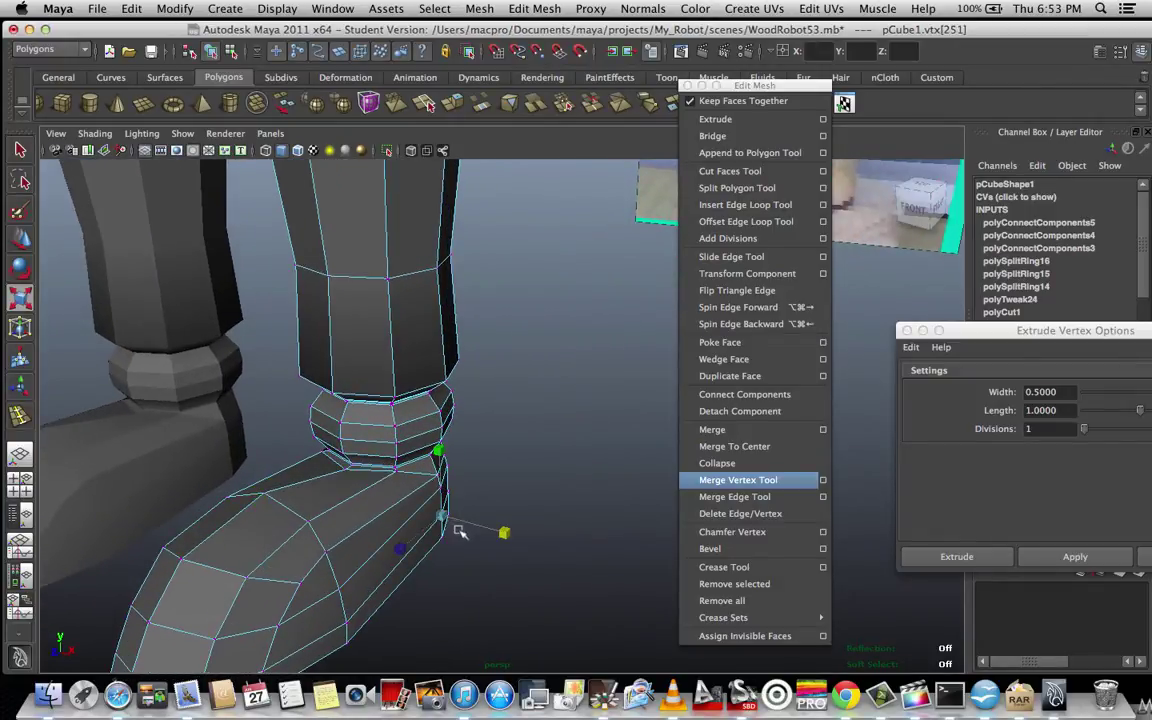
{"action": "left_click", "coordinate": [443, 530]}
{"action": "left_click_drag", "start_coordinate": [475, 565], "coordinate": [612, 555], "text": "alt"}
{"action": "left_click", "coordinate": [402, 570], "text": "shift"}
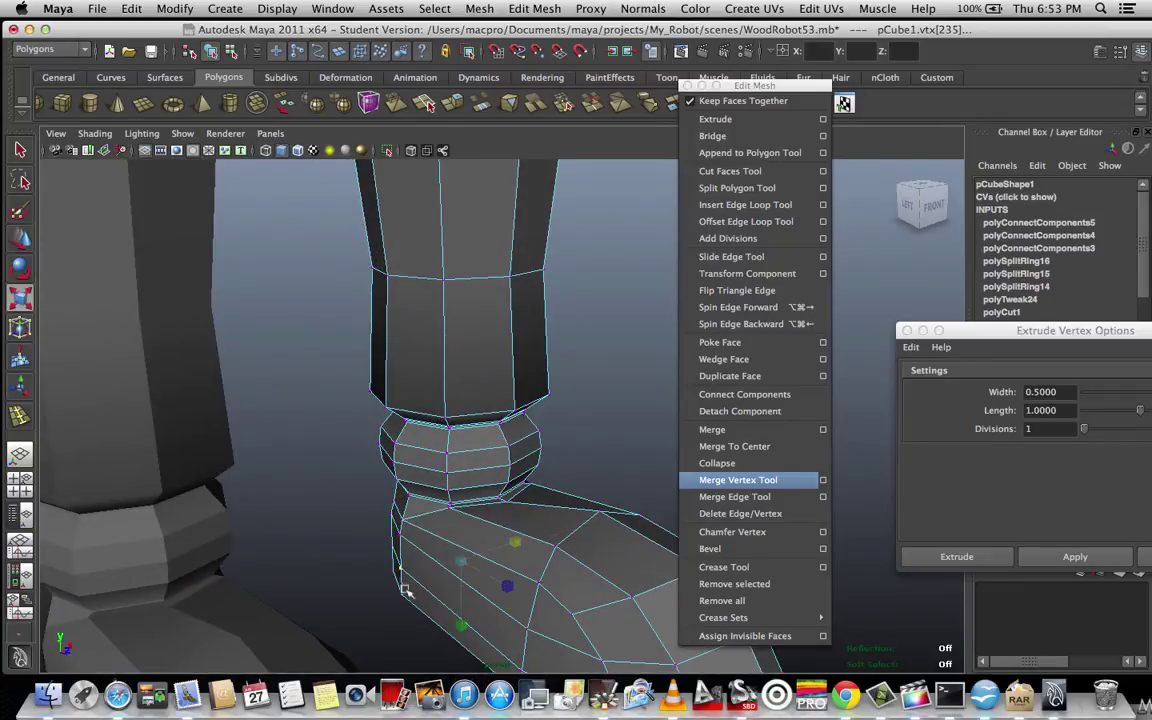
{"action": "left_click", "coordinate": [401, 593], "text": "shift"}
{"action": "left_click_drag", "start_coordinate": [399, 627], "coordinate": [360, 627], "text": "alt"}
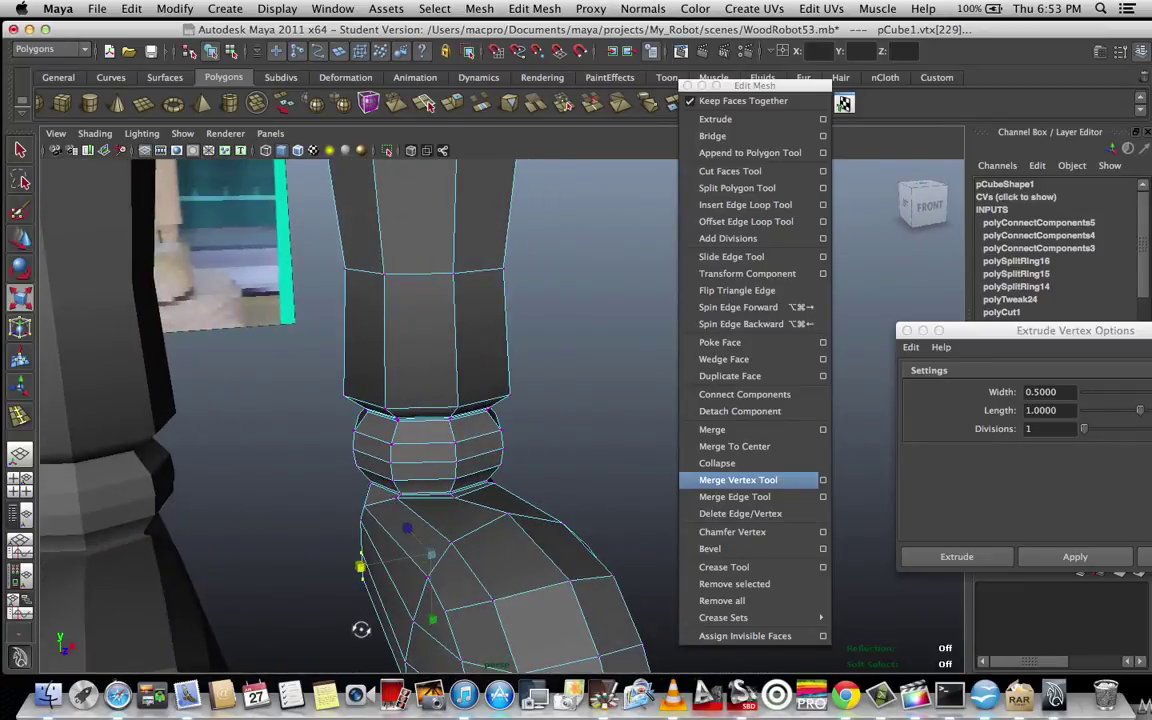
{"action": "left_click_drag", "start_coordinate": [361, 569], "coordinate": [417, 542]}
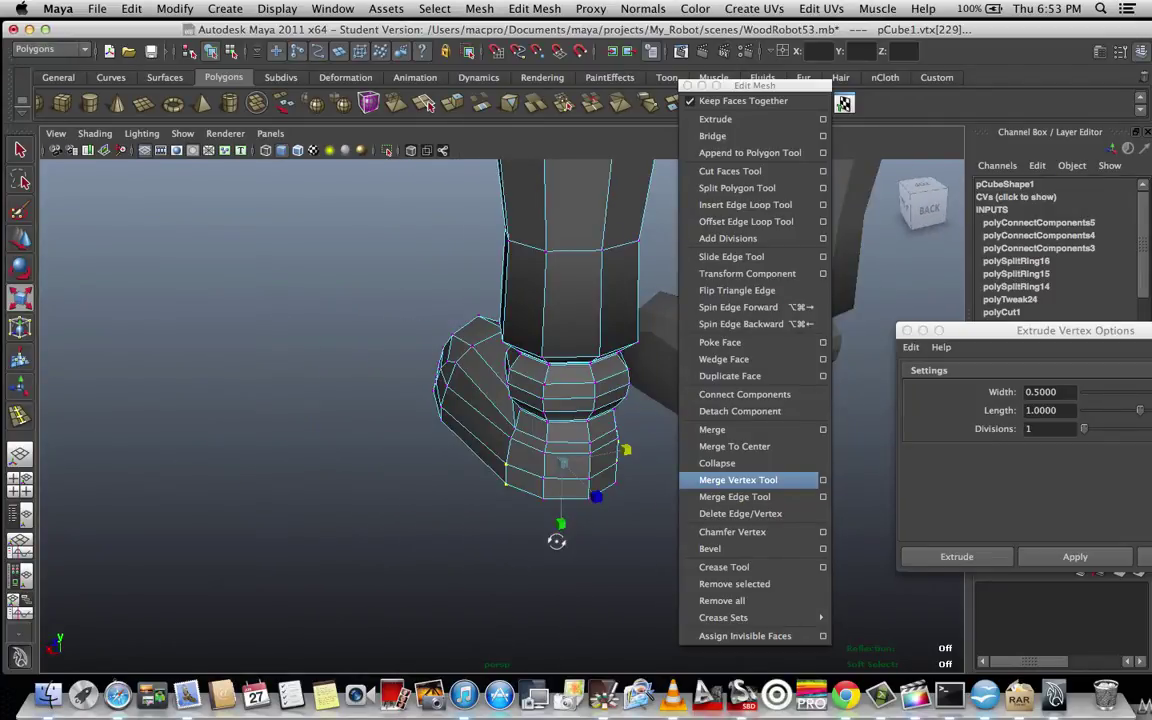
- Clear the vertex selection, turn on smoothed display for the leg mesh and return it to object mode
{"action": "left_click_drag", "start_coordinate": [557, 541], "coordinate": [530, 542], "text": "alt"}
{"action": "middle_click_drag", "start_coordinate": [530, 542], "coordinate": [545, 513], "text": "alt"}
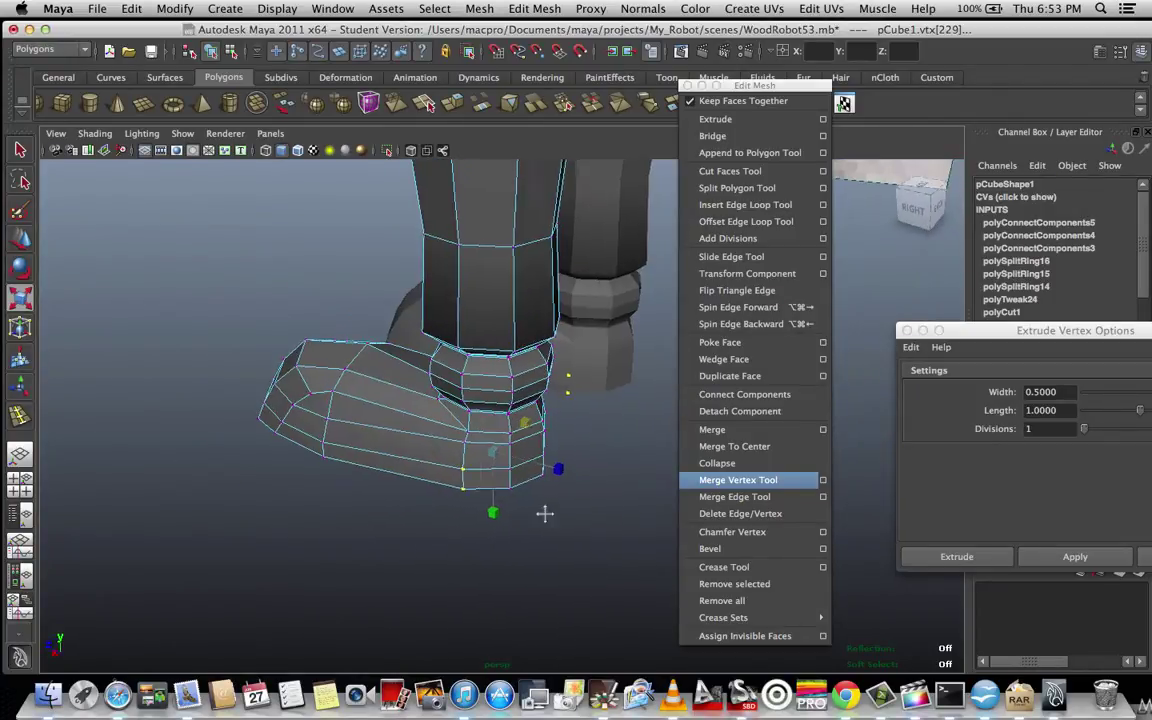
{"action": "left_click_drag", "start_coordinate": [545, 513], "coordinate": [606, 522], "text": "alt"}
{"action": "left_click", "coordinate": [517, 563]}
{"action": "left_click_drag", "start_coordinate": [492, 568], "coordinate": [542, 545], "text": "alt"}
{"action": "key", "text": "3"}
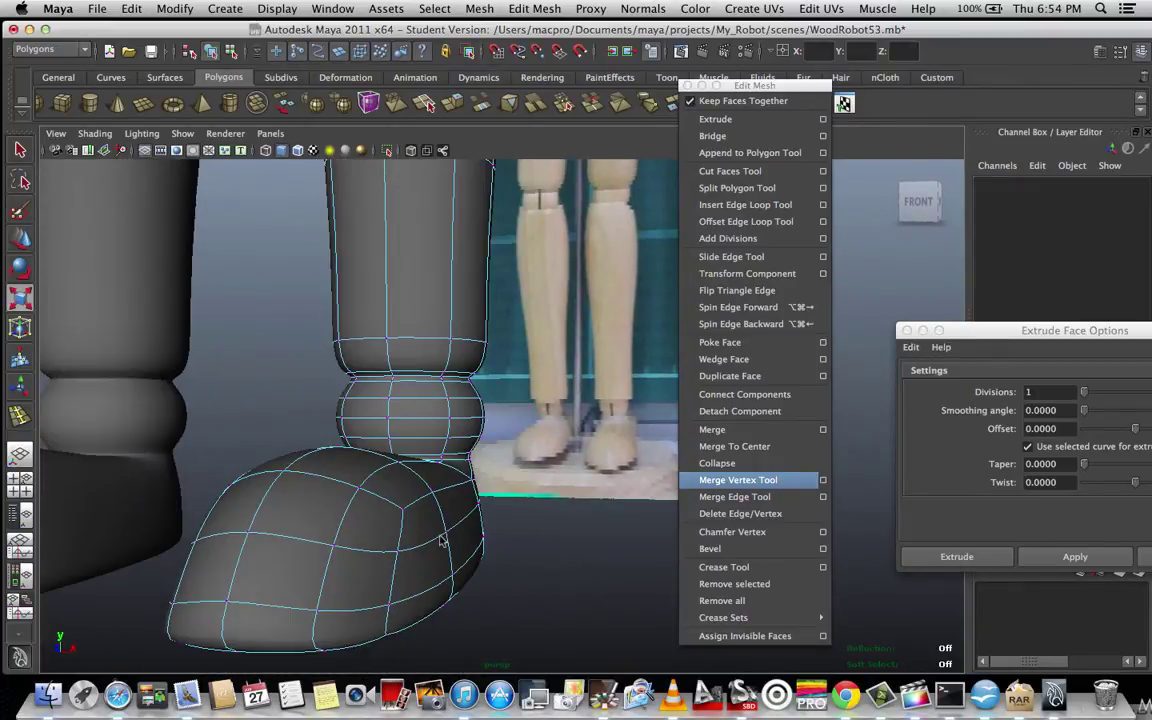
{"action": "right_click_drag", "start_coordinate": [440, 400], "coordinate": [508, 388]}
- Examine the smoothed legs and feet from the side and front, from a distance and close up
{"action": "left_click_drag", "start_coordinate": [545, 570], "coordinate": [440, 523], "text": "alt"}
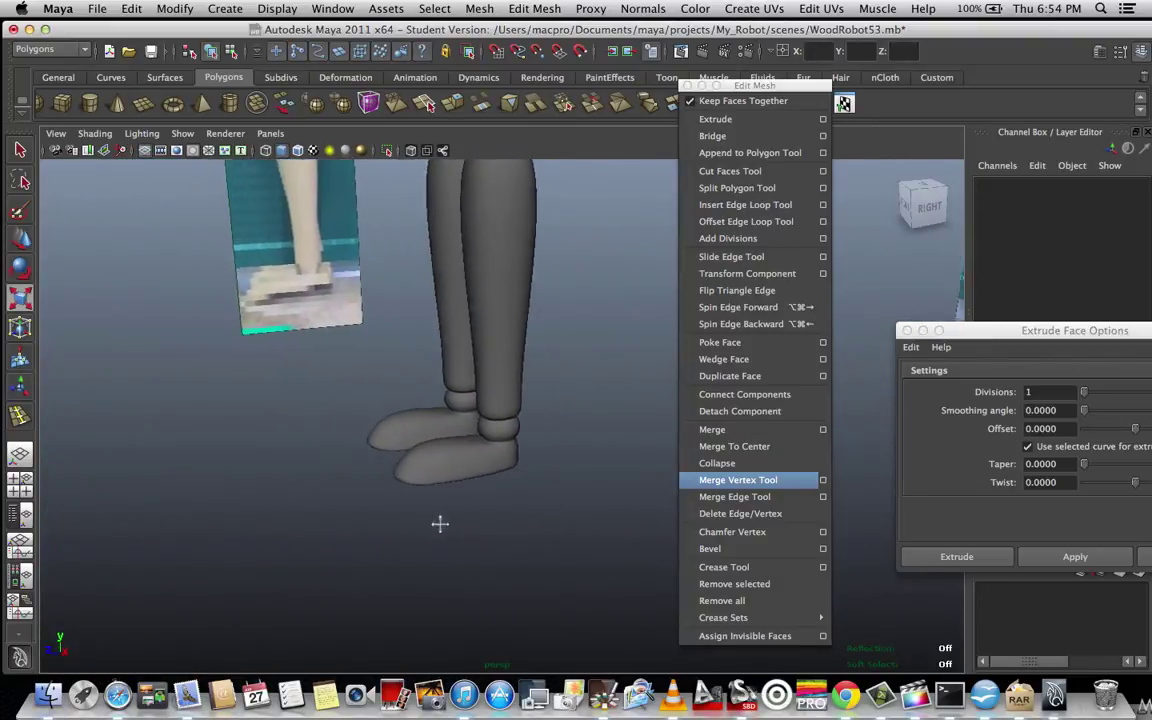
{"action": "middle_click_drag", "start_coordinate": [440, 524], "coordinate": [527, 540], "text": "alt"}
{"action": "right_click_drag", "start_coordinate": [527, 540], "coordinate": [591, 535], "text": "alt"}
{"action": "middle_click_drag", "start_coordinate": [591, 535], "coordinate": [401, 428], "text": "alt"}
{"action": "right_click_drag", "start_coordinate": [507, 544], "coordinate": [554, 591], "text": "alt"}
{"action": "left_click_drag", "start_coordinate": [554, 591], "coordinate": [404, 577], "text": "alt"}
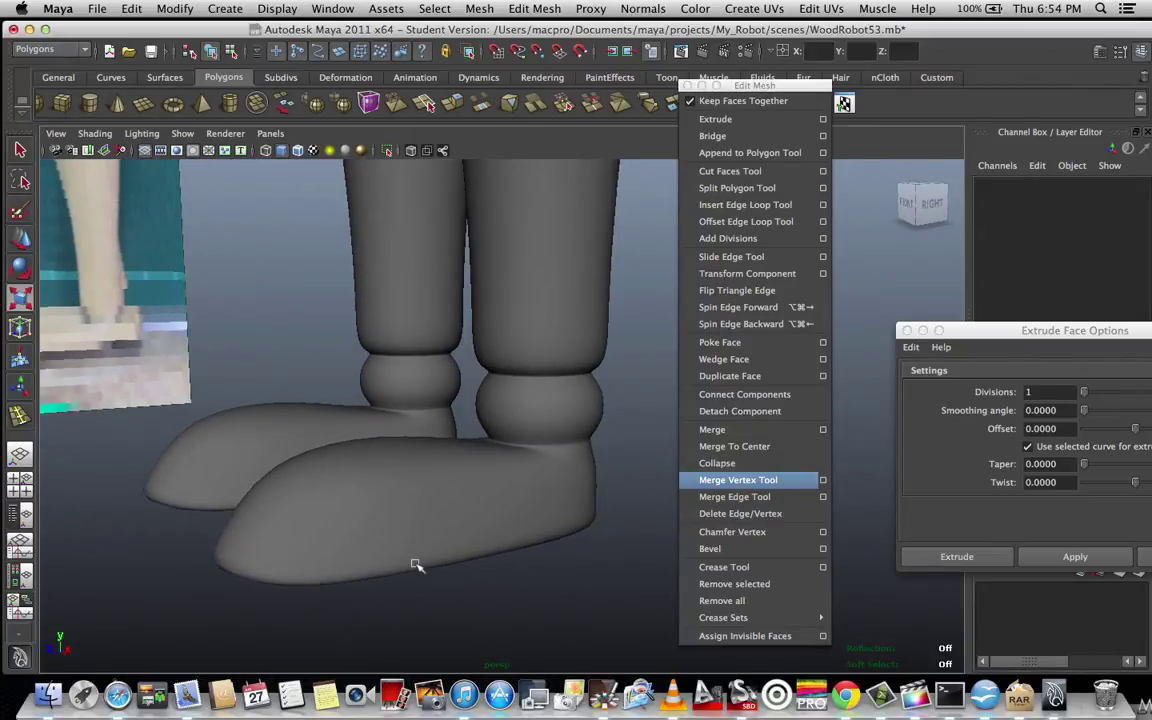
{"action": "left_click_drag", "start_coordinate": [417, 566], "coordinate": [447, 568], "text": "alt"}
- Select the edited leg mesh and return it to unsmoothed display for further editing
{"action": "left_click", "coordinate": [453, 566]}
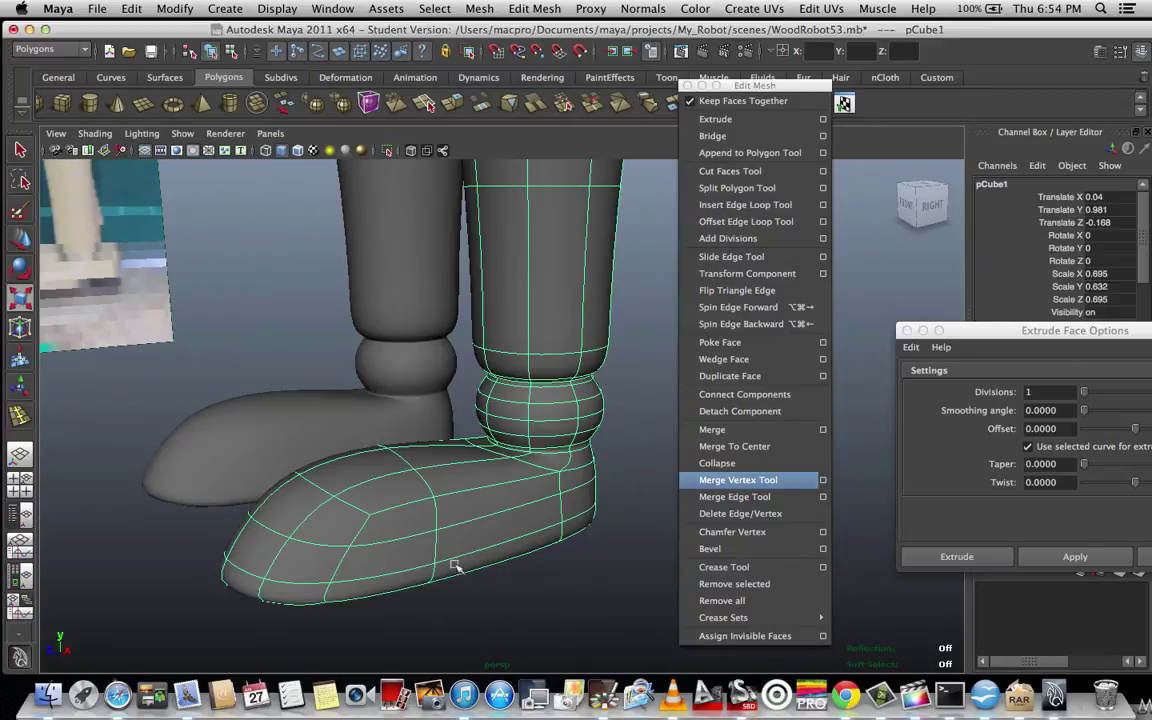
{"action": "key", "text": "1"}
{"action": "left_click_drag", "start_coordinate": [487, 612], "coordinate": [465, 591], "text": "alt"}
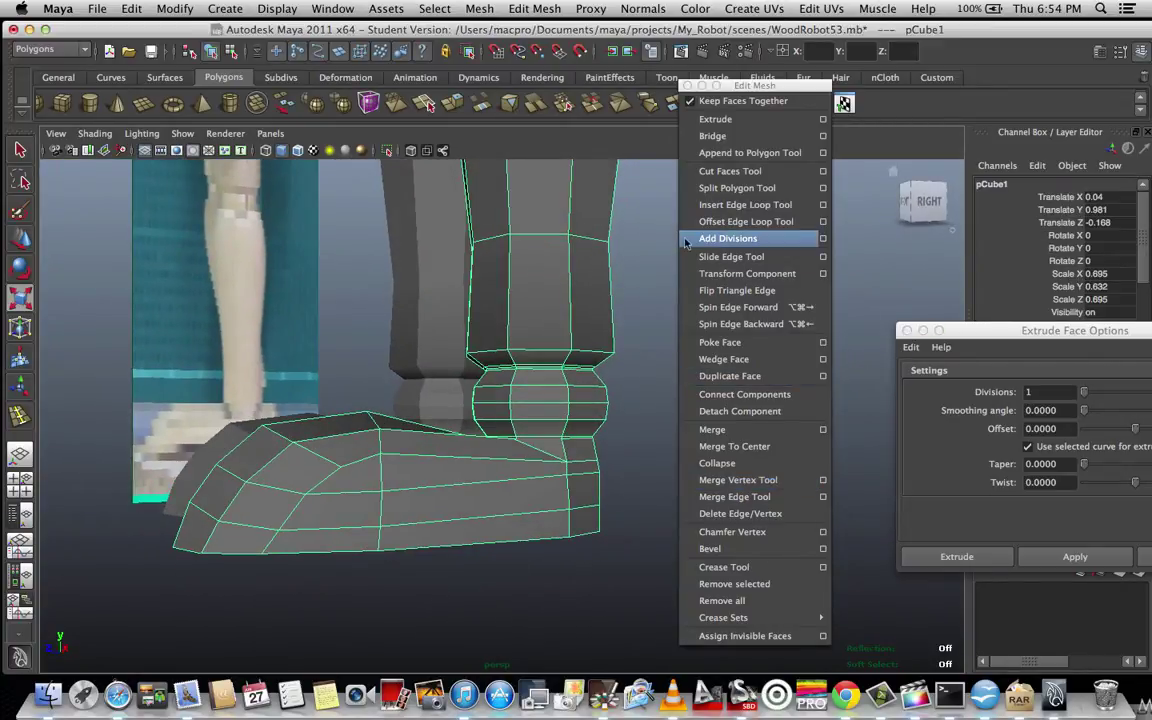
- Try the Offset Edge Loop Tool on the vertical edges of the toe and heel
{"action": "left_click", "coordinate": [742, 222]}
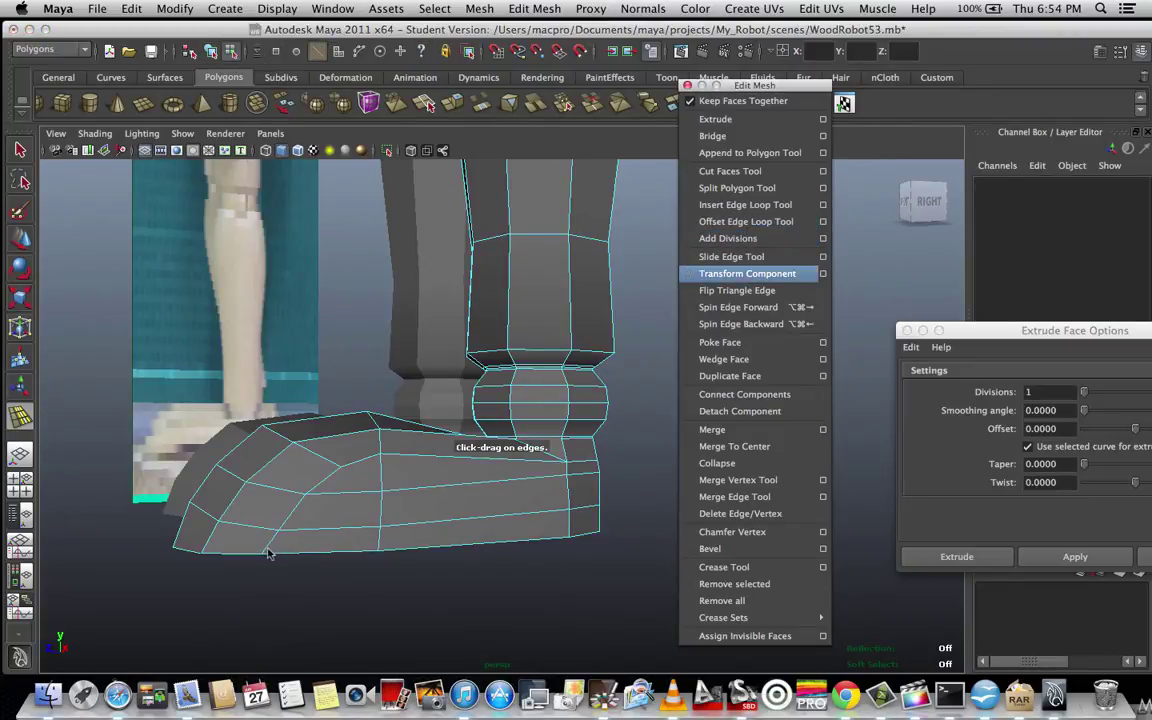
{"action": "left_click_drag", "start_coordinate": [268, 553], "coordinate": [272, 555]}
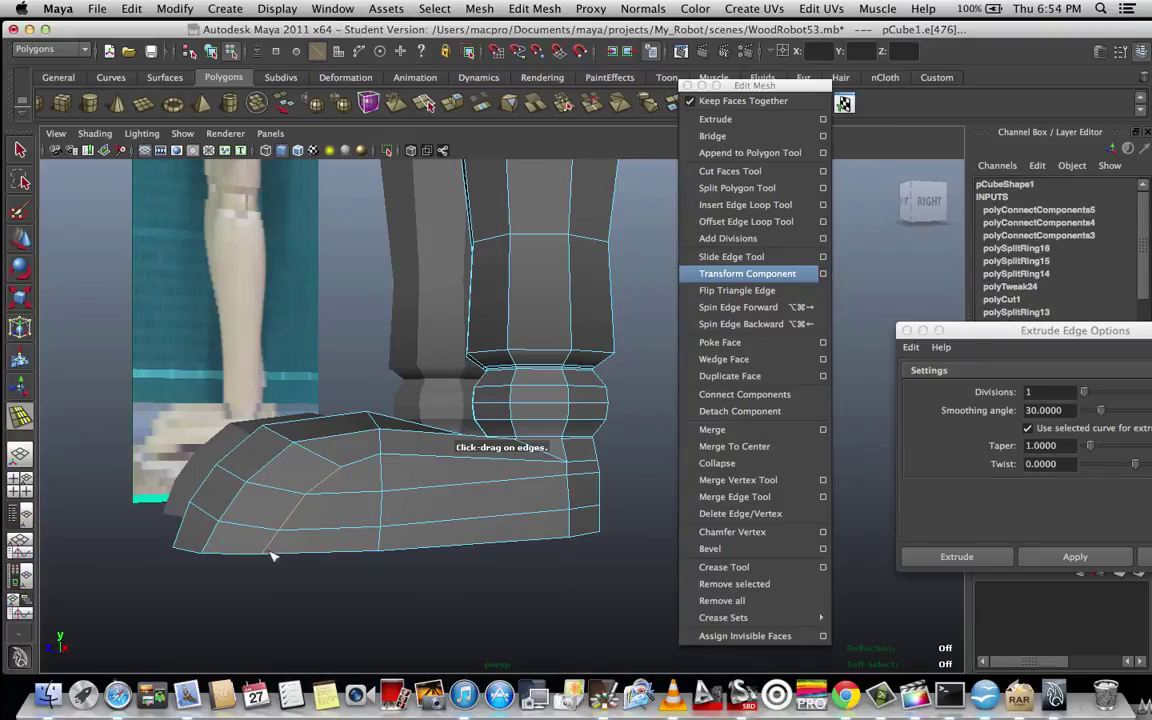
{"action": "left_click", "coordinate": [535, 593]}
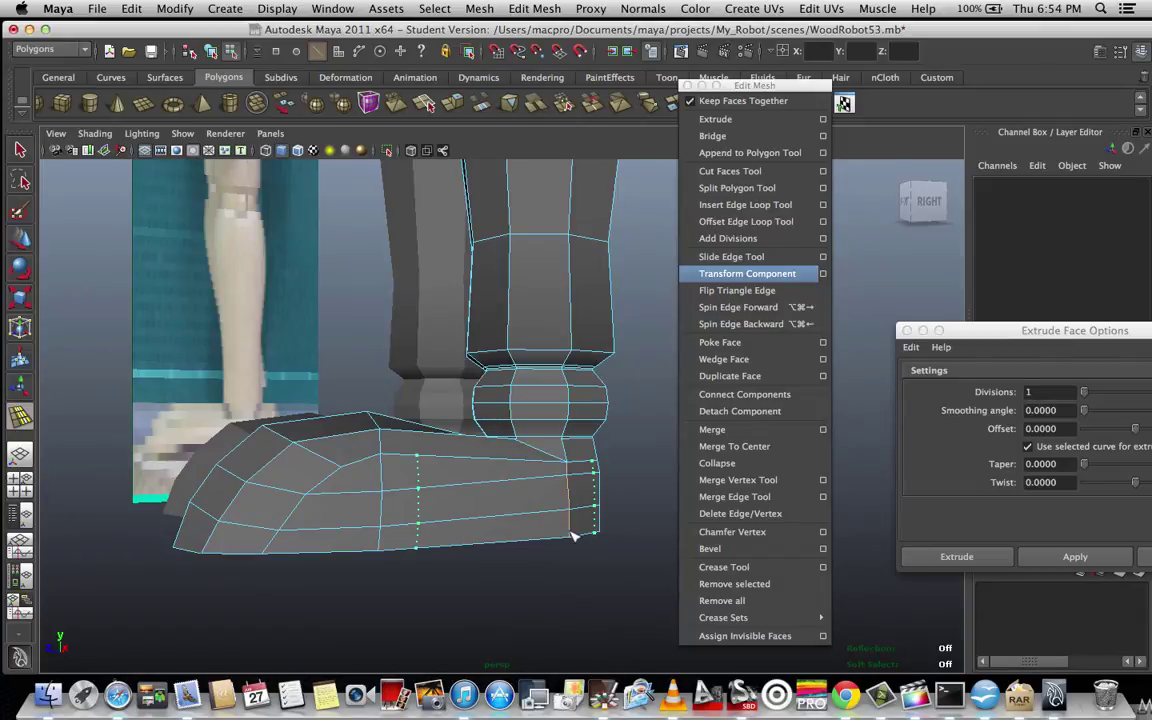
{"action": "left_click", "coordinate": [572, 534]}
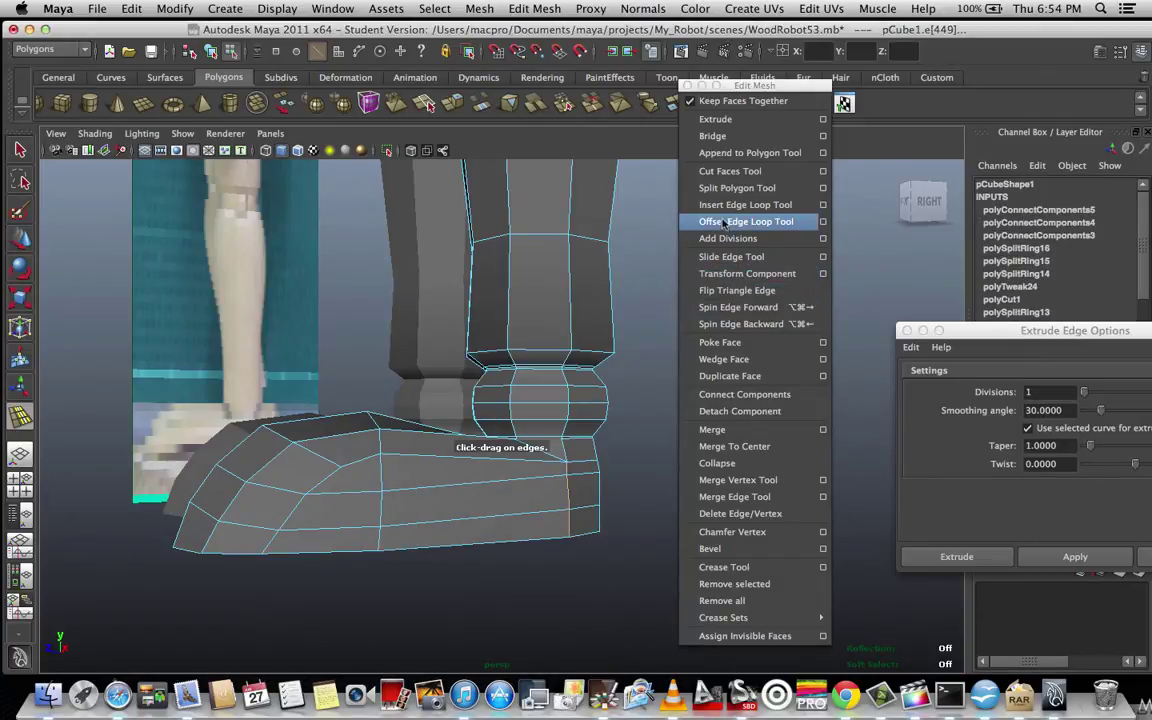
{"action": "right_click_drag", "start_coordinate": [468, 539], "coordinate": [468, 366]}
{"action": "left_click", "coordinate": [325, 694]}
{"action": "left_click", "coordinate": [398, 591]}
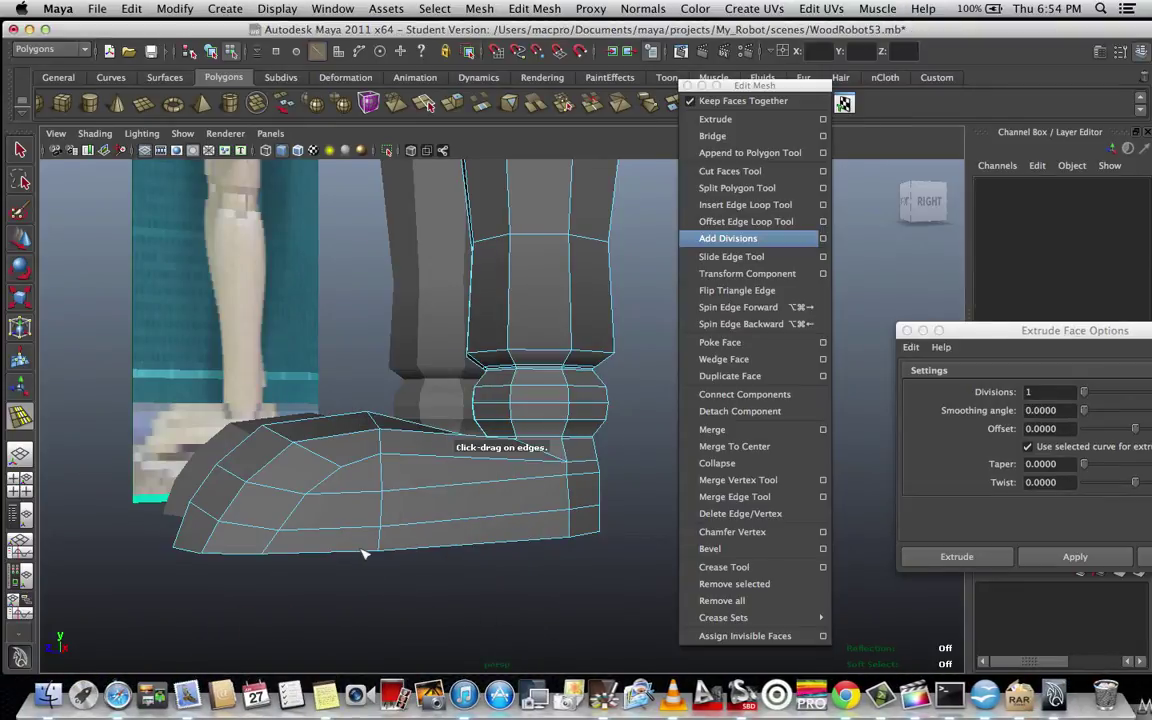
- Insert a horizontal edge loop around the foot just above the sole's edge, and leave the edge loop tool
{"action": "left_click_drag", "start_coordinate": [365, 551], "coordinate": [388, 547]}
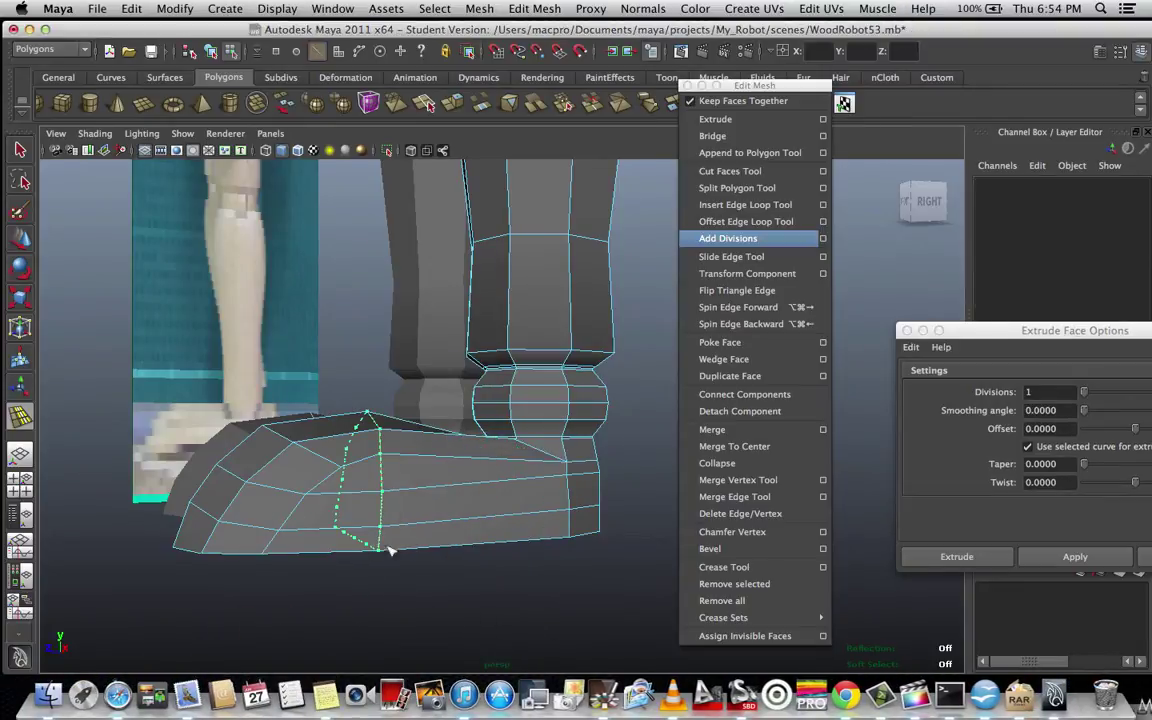
{"action": "left_click", "coordinate": [545, 533]}
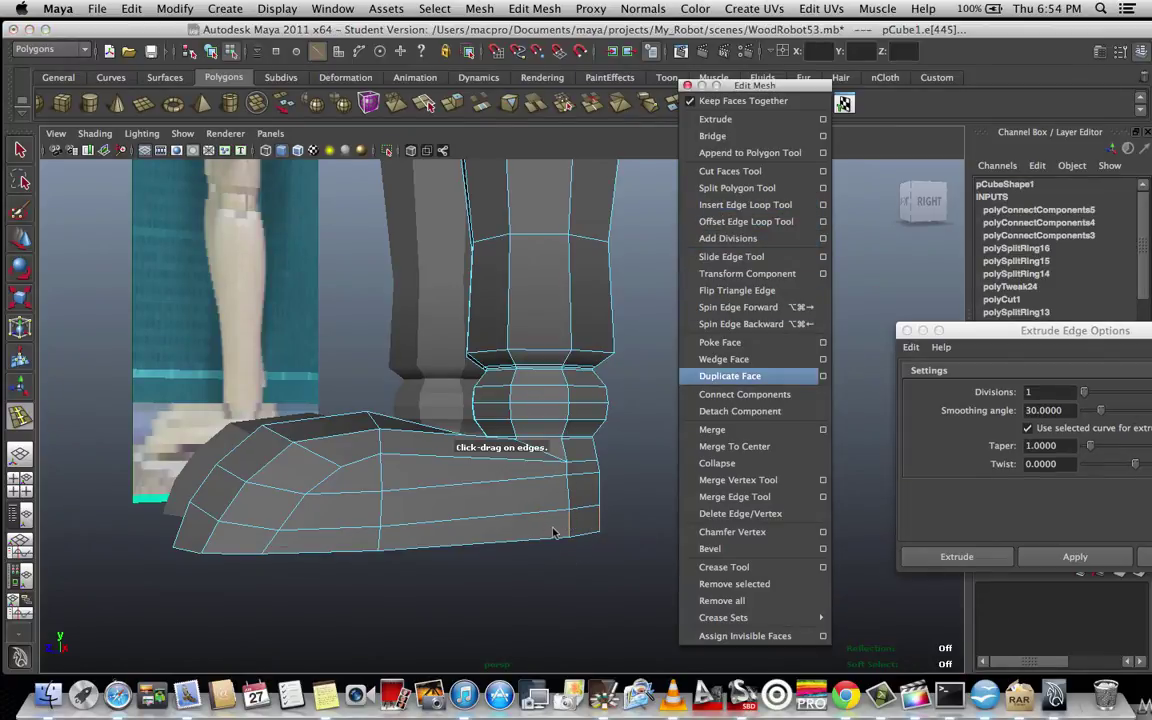
{"action": "left_click_drag", "start_coordinate": [570, 530], "coordinate": [586, 535]}
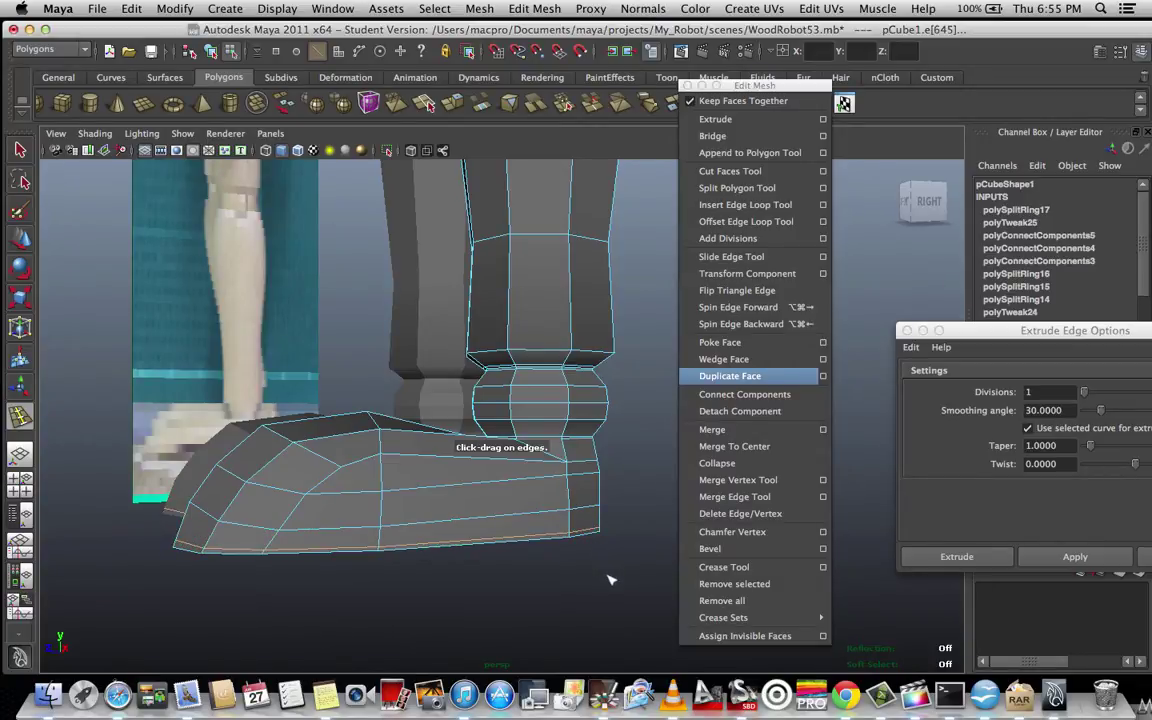
{"action": "key", "text": "q"}
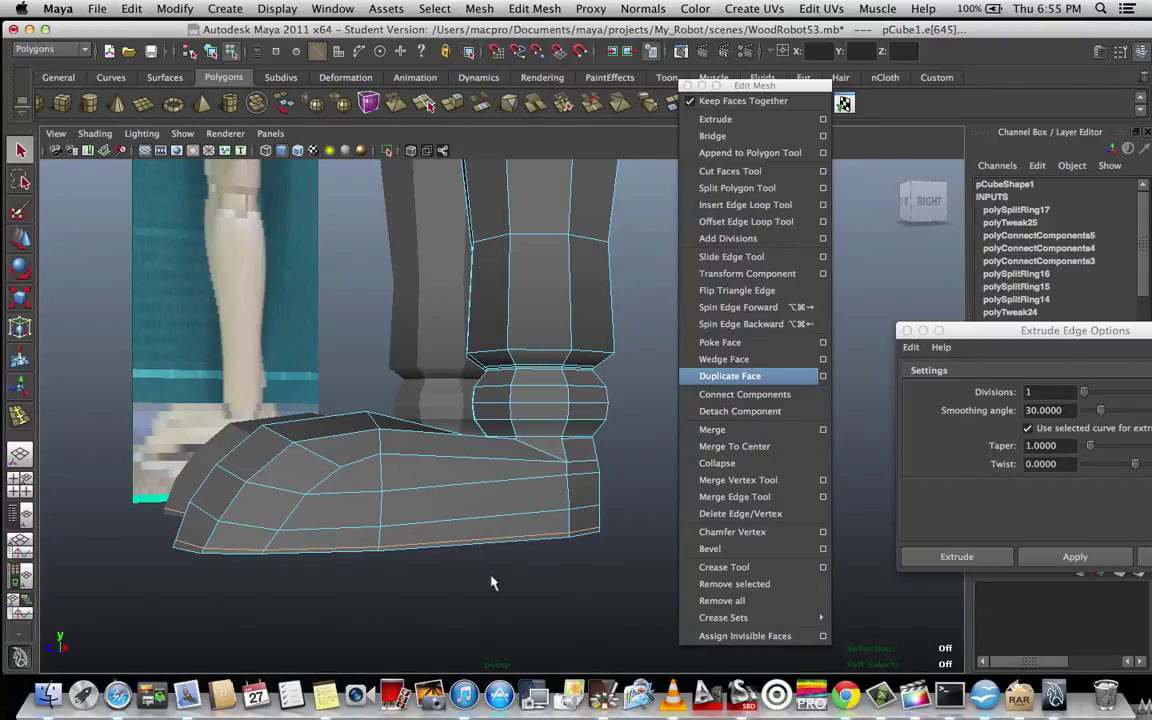
- Check the foot with the new sole loop in smoothed display and object mode, and return the mesh to unsmoothed display
{"action": "key", "text": "3"}
{"action": "right_click_drag", "start_coordinate": [509, 400], "coordinate": [591, 381]}
{"action": "left_click_drag", "start_coordinate": [523, 546], "coordinate": [467, 547], "text": "alt"}
{"action": "left_click", "coordinate": [467, 547]}
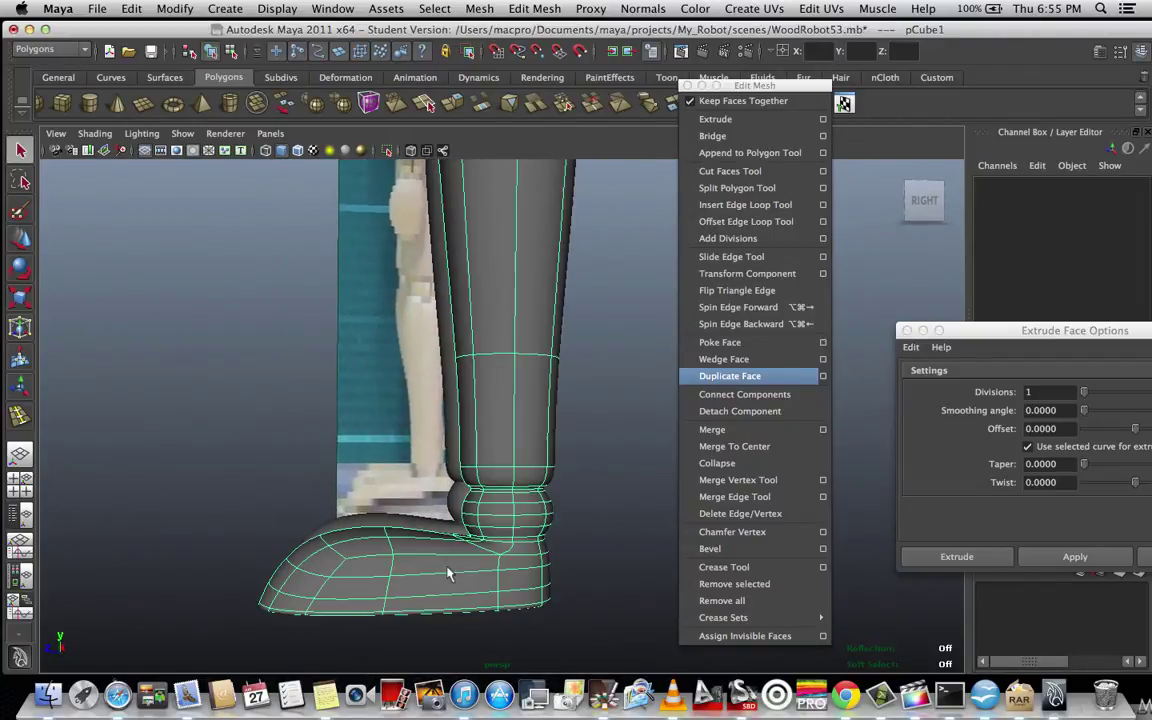
{"action": "left_click_drag", "start_coordinate": [425, 628], "coordinate": [423, 619], "text": "alt"}
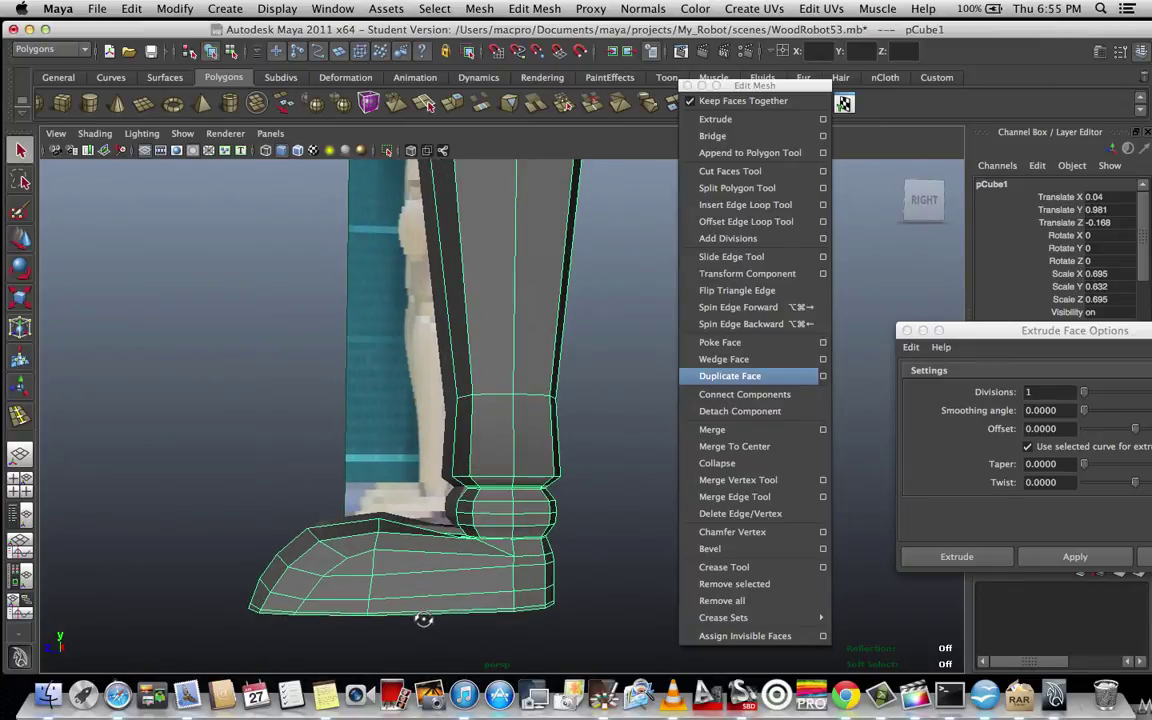
- Switch to the side view framed on the foot, and show the leg mesh as wireframe in vertex selection over the reference image
{"action": "key", "text": "space"}
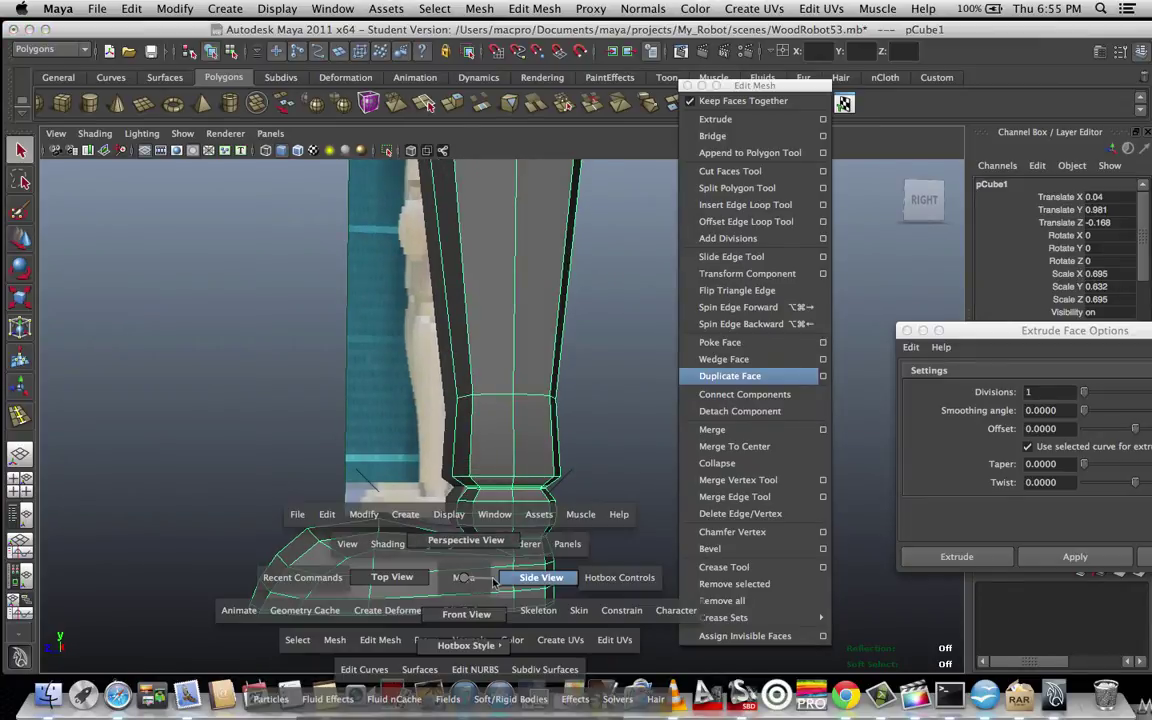
{"action": "left_click", "coordinate": [562, 578]}
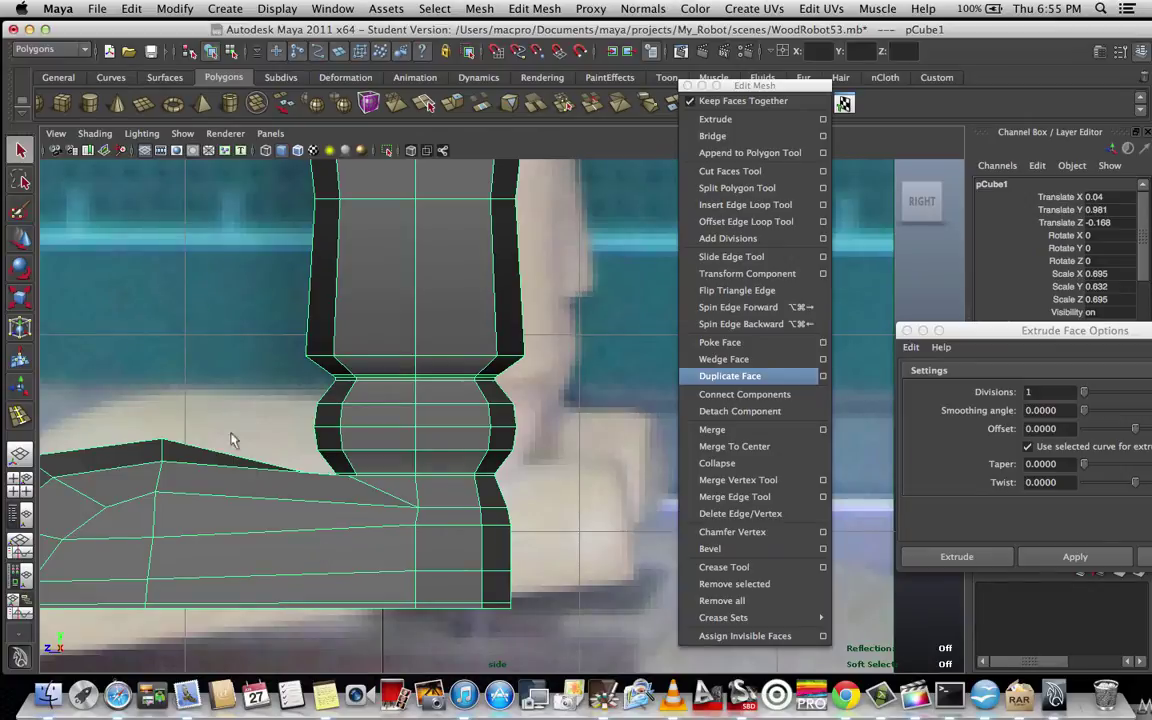
{"action": "key", "text": "space"}
{"action": "left_click_drag", "start_coordinate": [227, 391], "coordinate": [258, 391]}
{"action": "middle_click_drag", "start_coordinate": [185, 408], "coordinate": [369, 418], "text": "alt"}
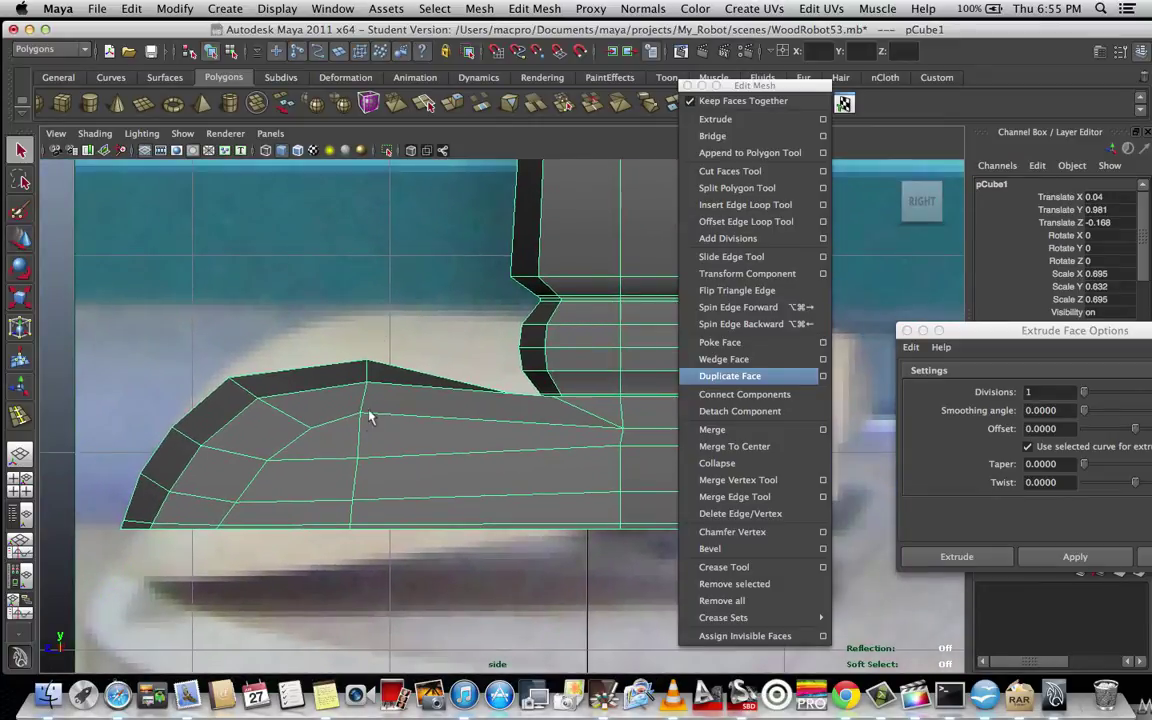
{"action": "scroll", "coordinate": [367, 433], "scroll_direction": "up", "scroll_amount": 4}
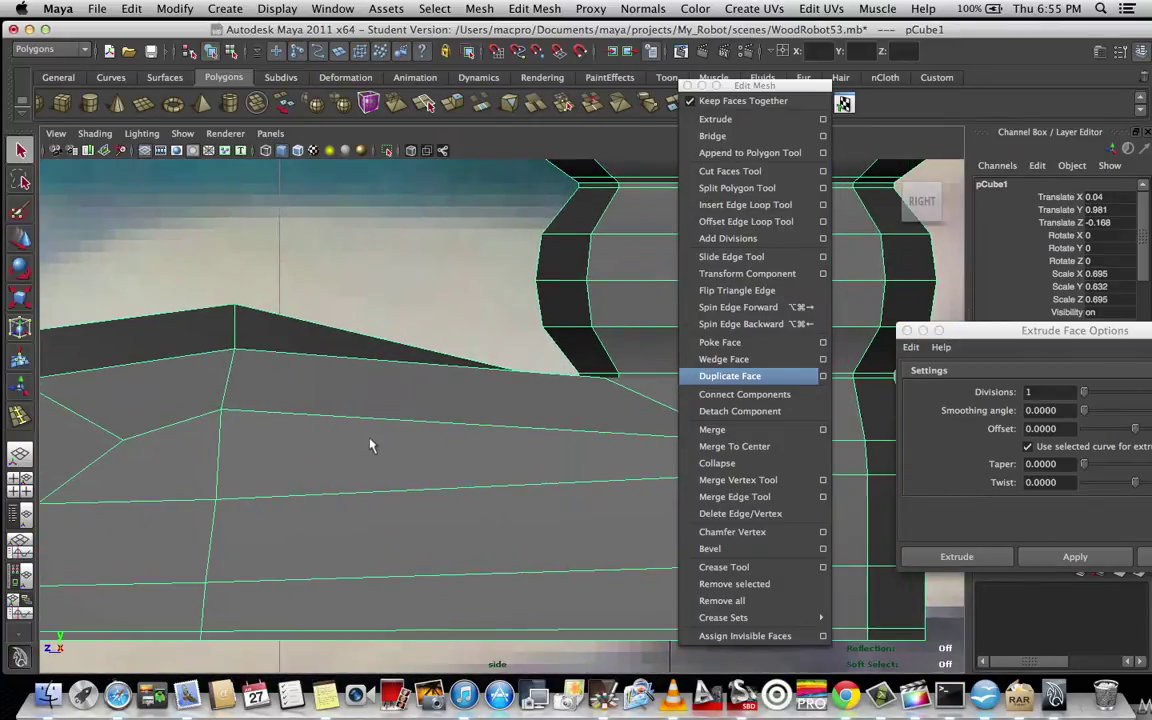
{"action": "scroll", "coordinate": [370, 437], "scroll_direction": "down", "scroll_amount": 10}
{"action": "scroll", "coordinate": [372, 438], "scroll_direction": "up", "scroll_amount": 3}
{"action": "scroll", "coordinate": [383, 452], "scroll_direction": "up", "scroll_amount": 10}
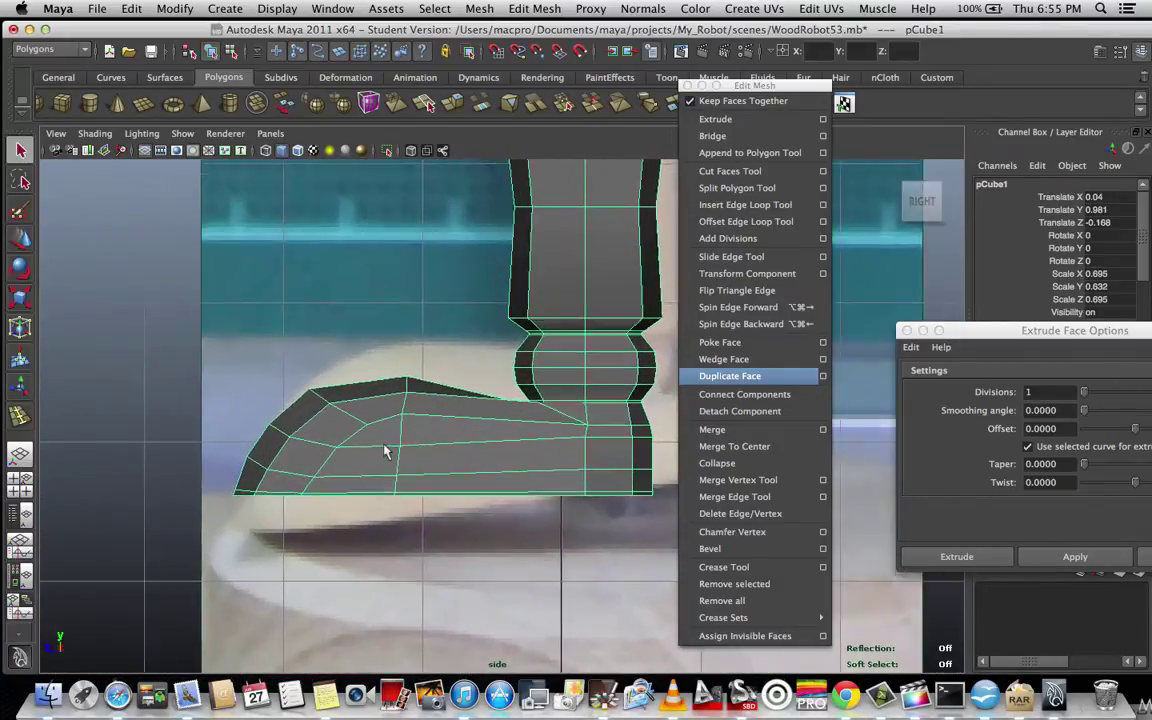
{"action": "right_click_drag", "start_coordinate": [380, 400], "coordinate": [268, 318]}
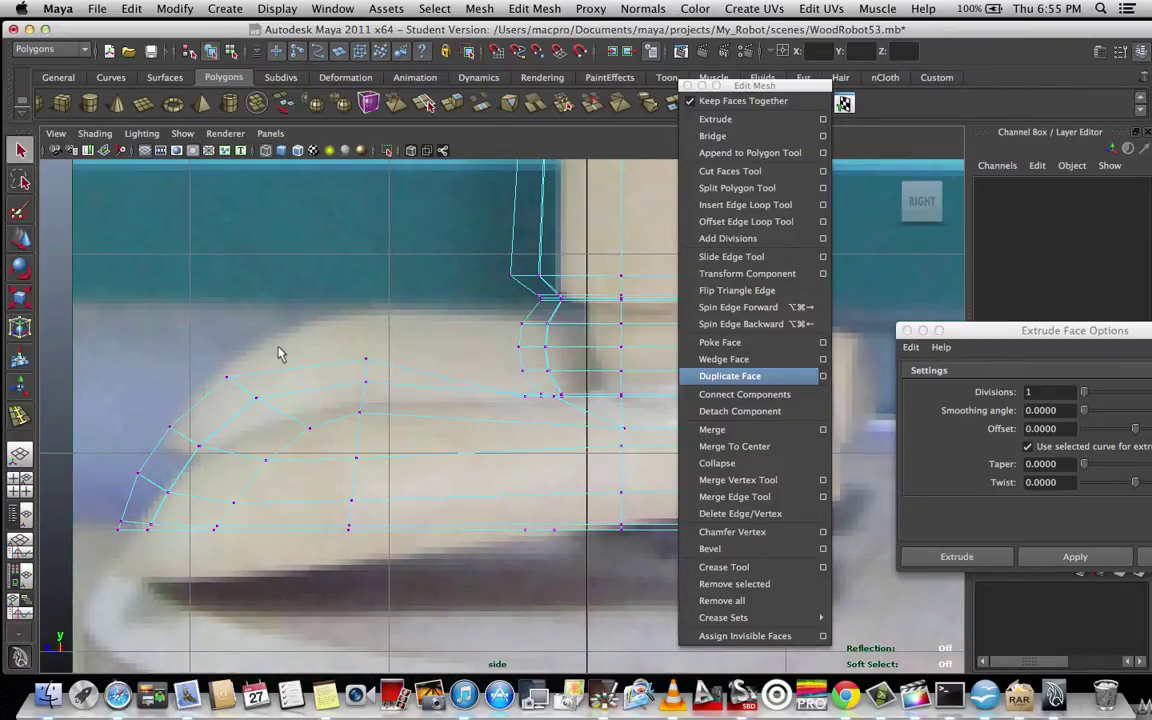
- Lower the two groups of vertices along the upper slope of the toe slightly to soften the front profile
{"action": "left_click_drag", "start_coordinate": [193, 343], "coordinate": [296, 418]}
{"action": "key", "text": "w"}
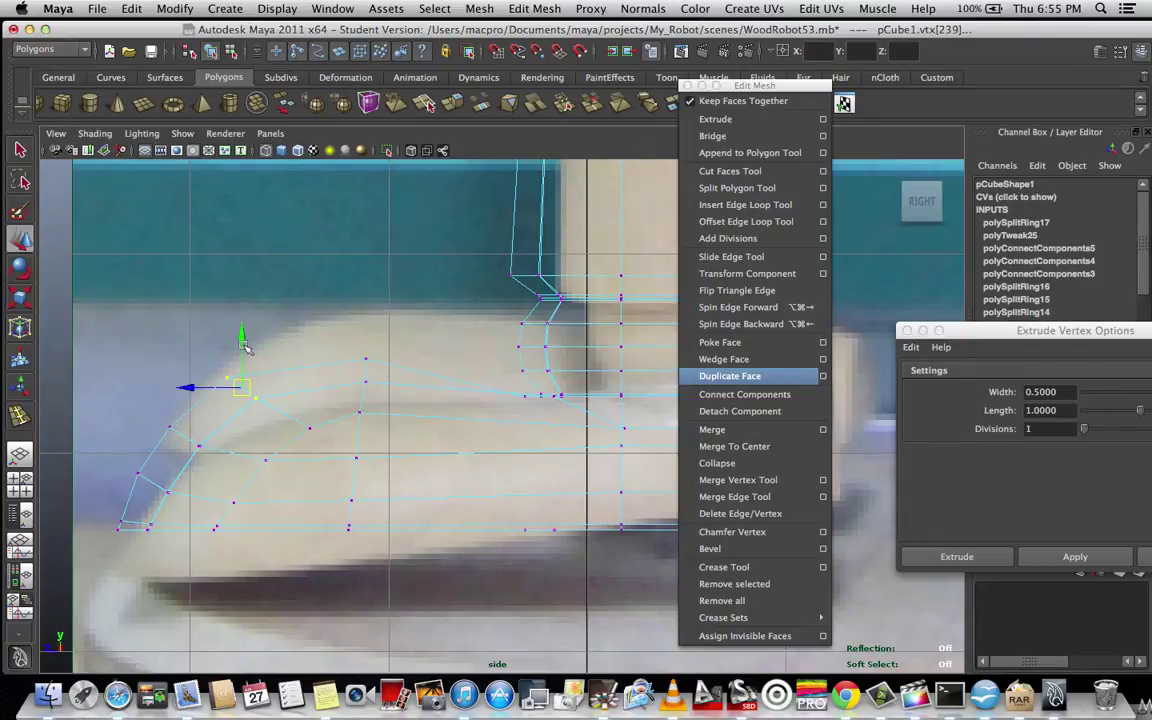
{"action": "left_click_drag", "start_coordinate": [243, 338], "coordinate": [243, 355]}
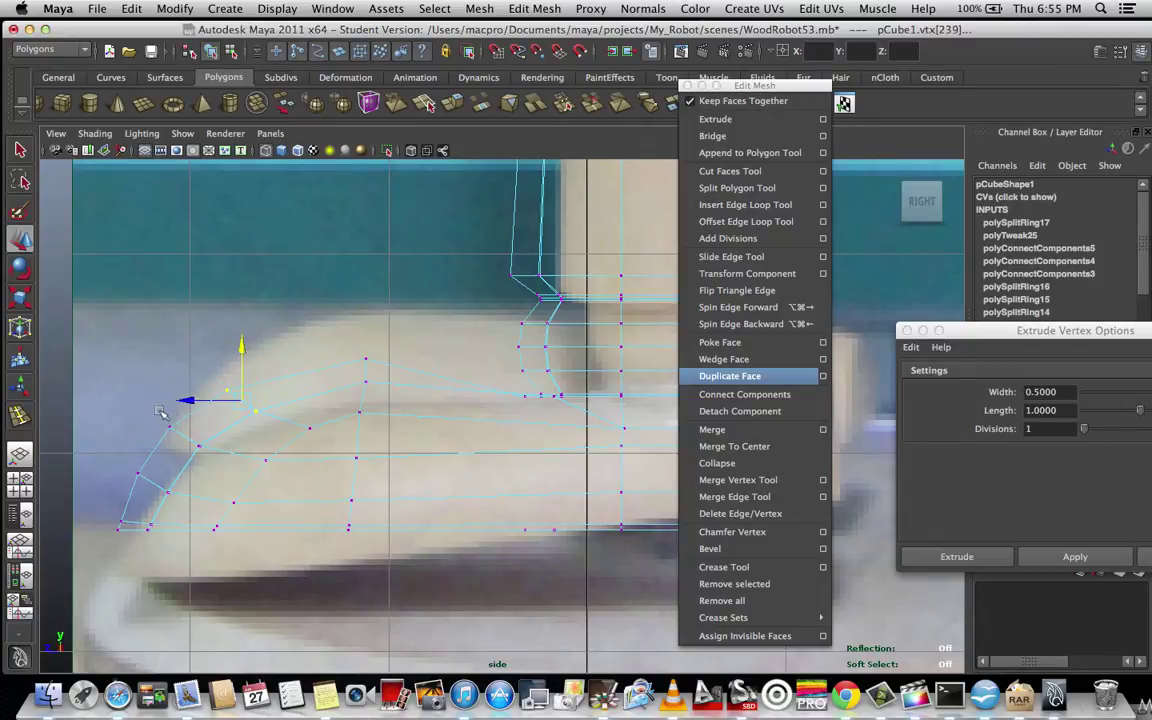
{"action": "left_click_drag", "start_coordinate": [142, 407], "coordinate": [210, 458]}
{"action": "left_click_drag", "start_coordinate": [182, 382], "coordinate": [185, 390]}
- Lower the top and adjoining vertices of the instep separately, and move both rows down together slightly to flatten the foot's hump
{"action": "left_click_drag", "start_coordinate": [330, 336], "coordinate": [389, 389]}
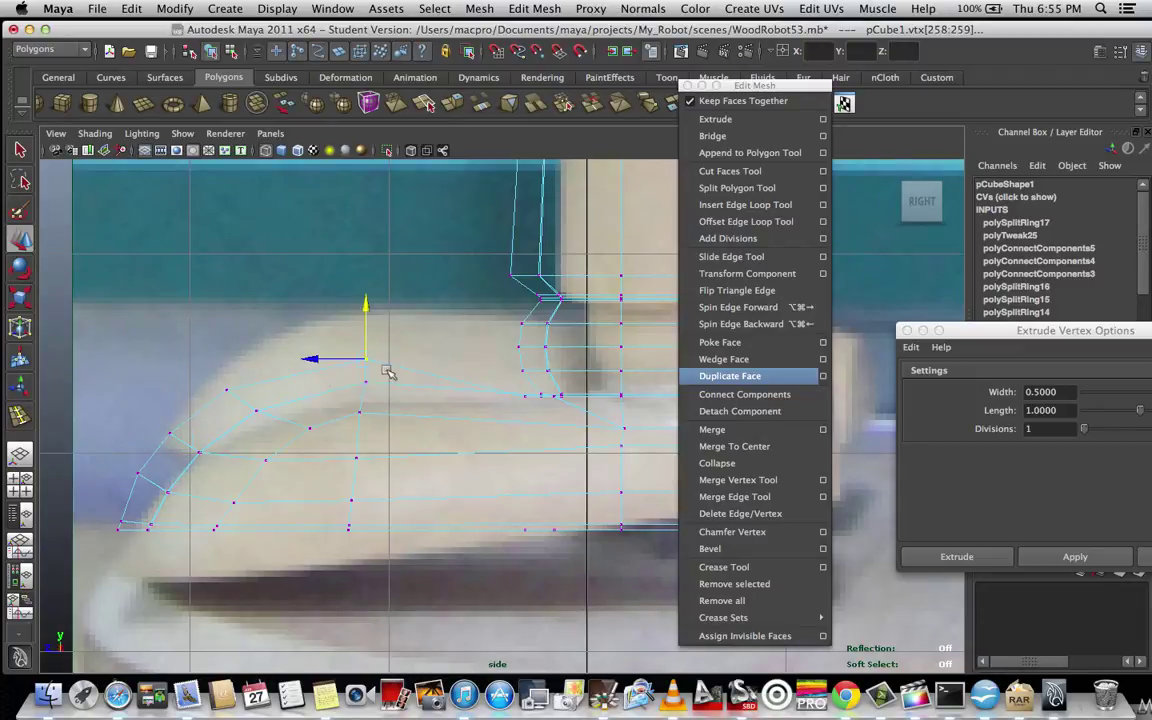
{"action": "left_click_drag", "start_coordinate": [368, 320], "coordinate": [368, 320]}
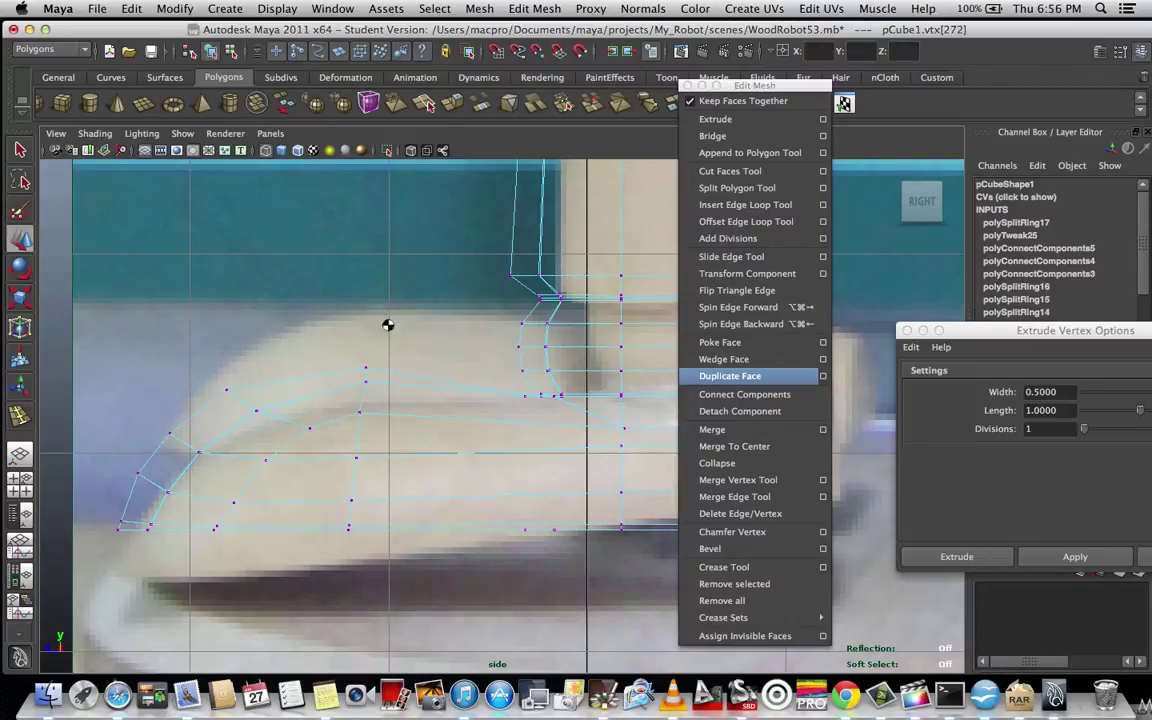
{"action": "left_click", "coordinate": [370, 356]}
{"action": "left_click_drag", "start_coordinate": [356, 378], "coordinate": [374, 397]}
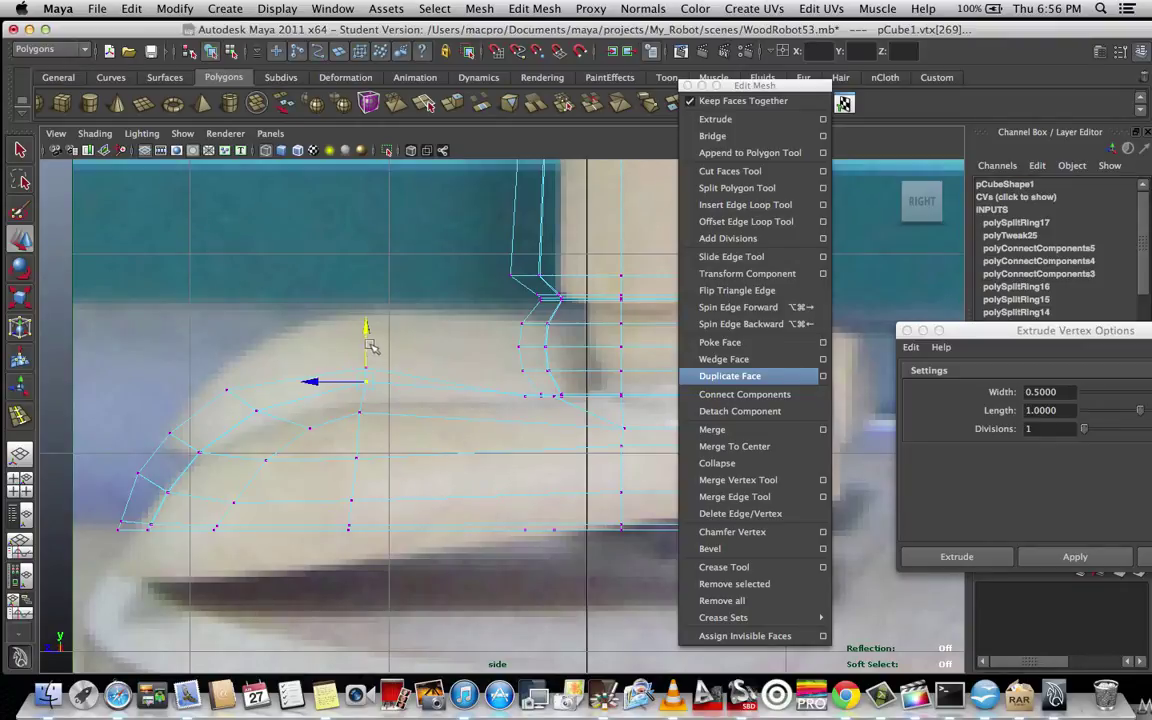
{"action": "left_click_drag", "start_coordinate": [367, 339], "coordinate": [367, 339]}
{"action": "left_click", "coordinate": [388, 330]}
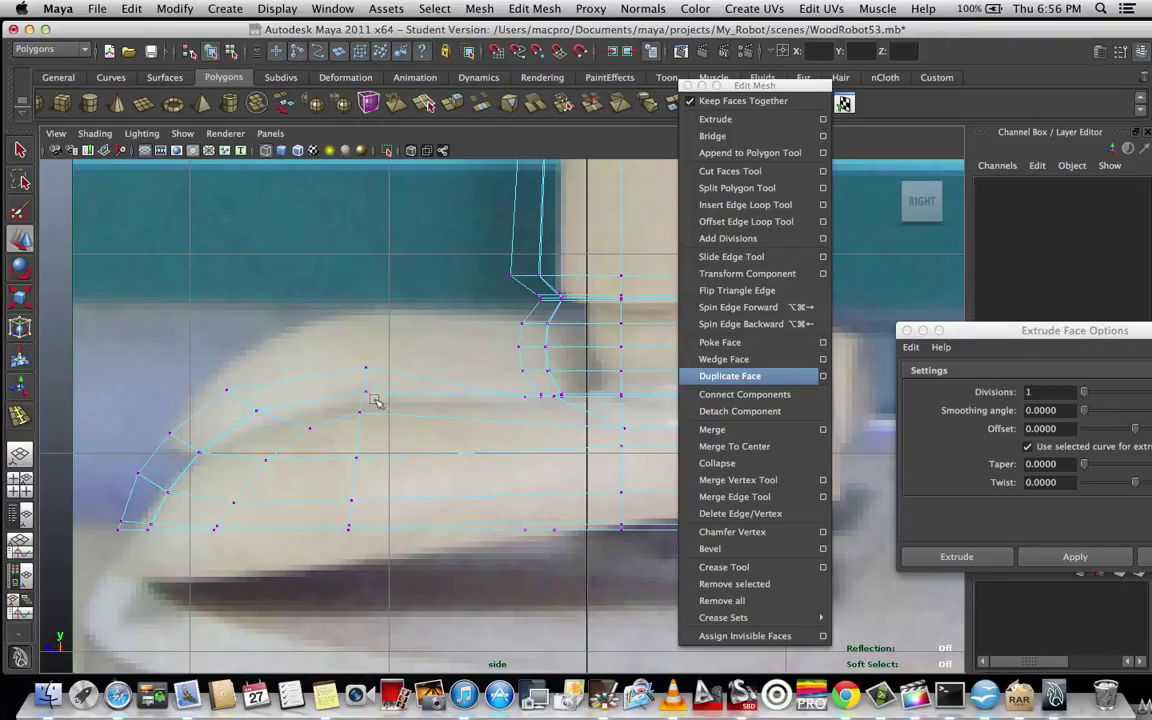
{"action": "left_click_drag", "start_coordinate": [347, 349], "coordinate": [381, 399]}
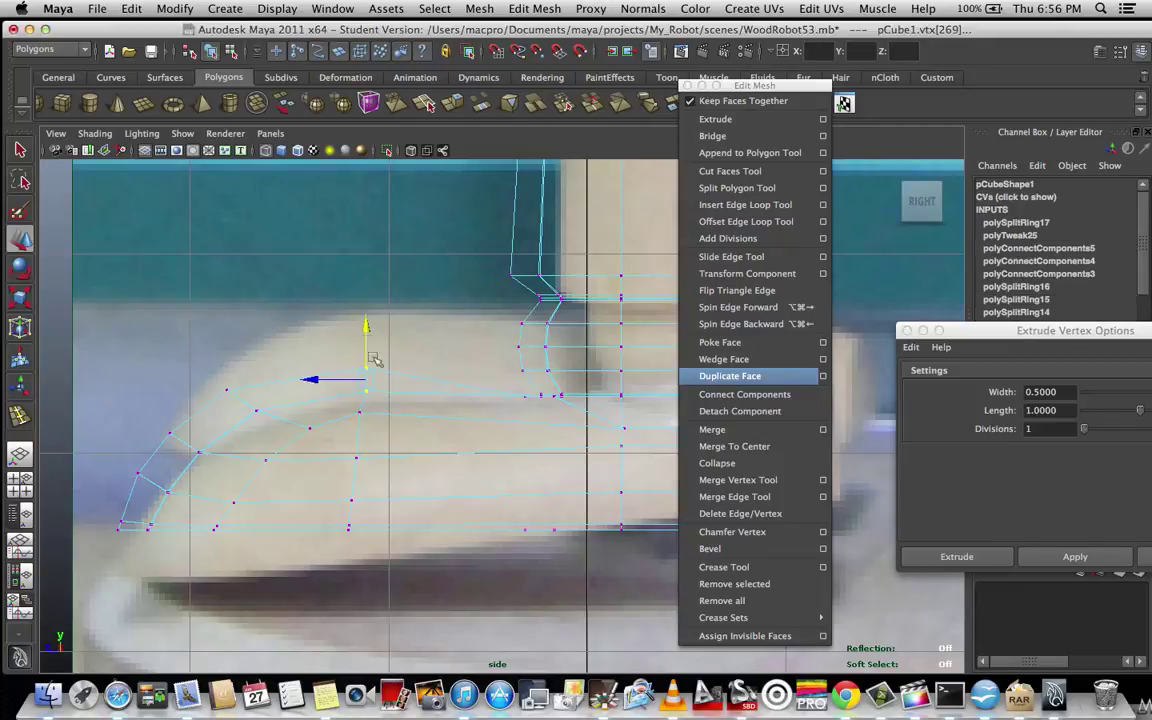
{"action": "left_click_drag", "start_coordinate": [365, 329], "coordinate": [364, 335]}
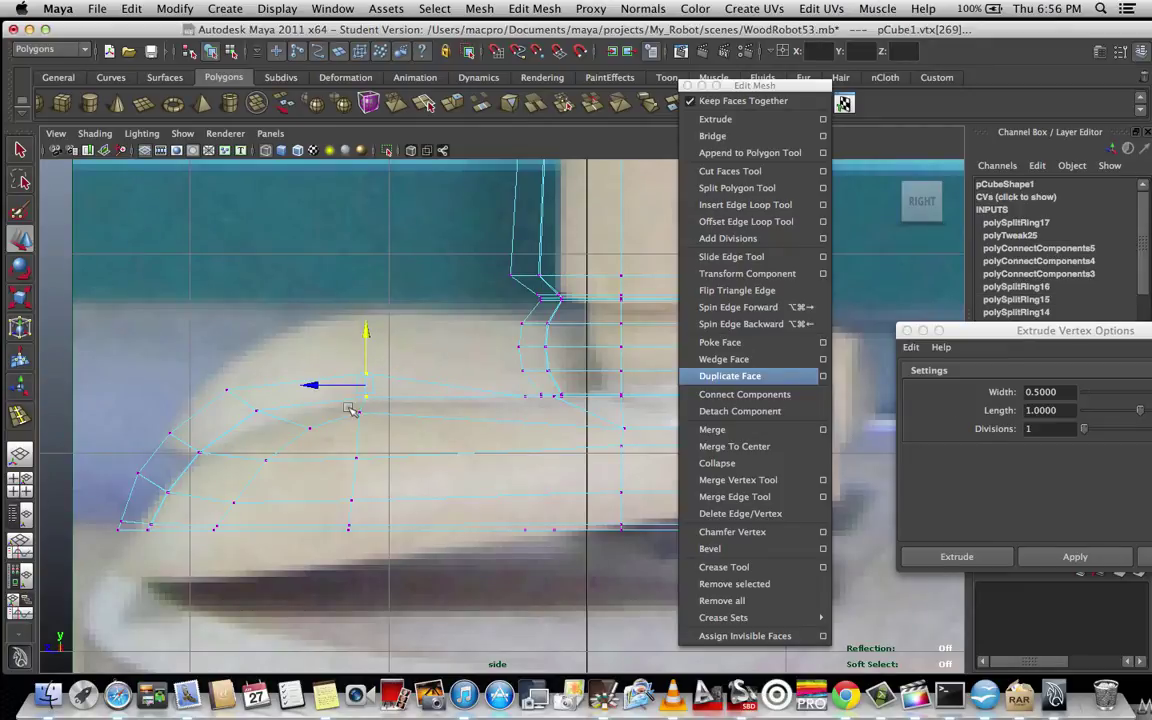
- Lower the two neighbouring pairs of vertices along the toe's upper front slope slightly in the side view
{"action": "left_click_drag", "start_coordinate": [349, 409], "coordinate": [326, 412]}
{"action": "left_click", "coordinate": [299, 326]}
{"action": "left_click_drag", "start_coordinate": [185, 368], "coordinate": [270, 421]}
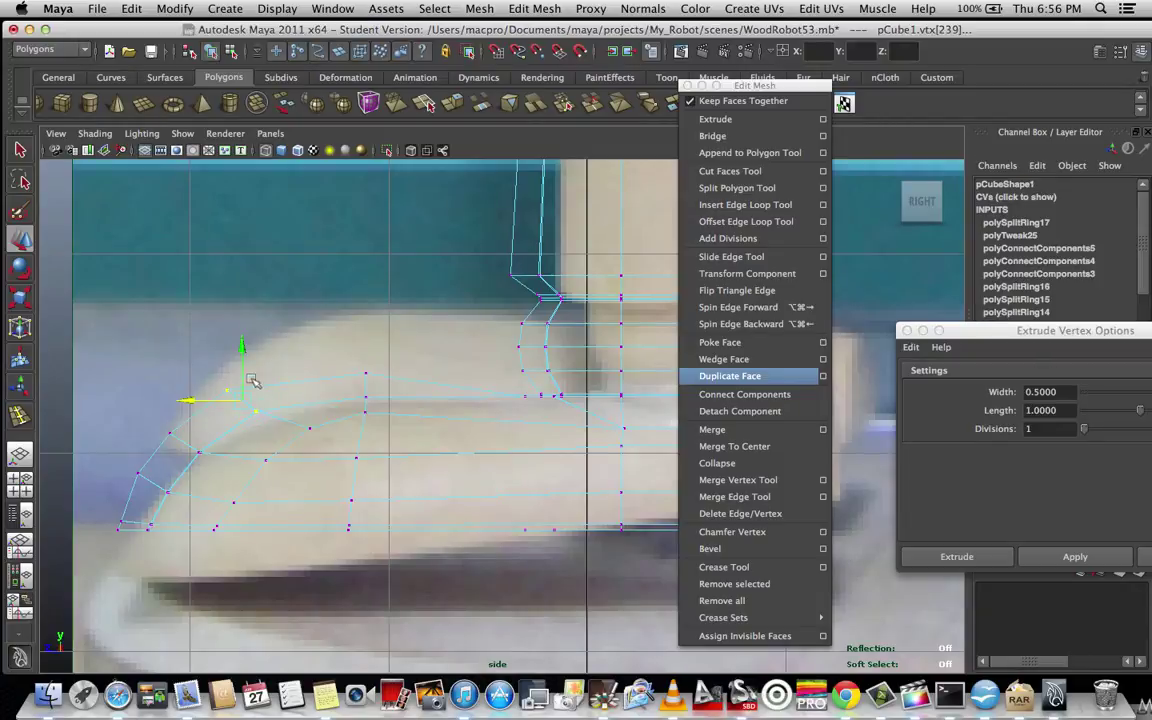
{"action": "left_click_drag", "start_coordinate": [242, 351], "coordinate": [214, 362]}
{"action": "left_click", "coordinate": [140, 418]}
{"action": "left_click_drag", "start_coordinate": [152, 427], "coordinate": [220, 463]}
{"action": "left_click_drag", "start_coordinate": [185, 399], "coordinate": [185, 406]}
{"action": "left_click", "coordinate": [299, 335]}
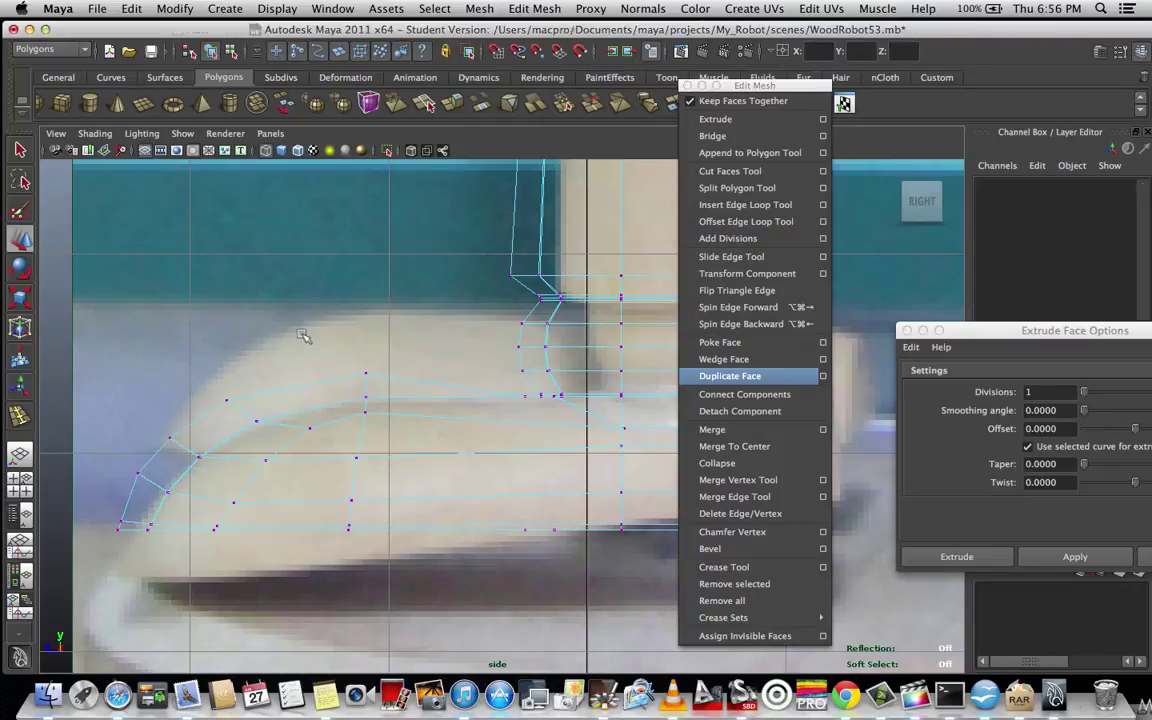
- Lower the topmost vertices of the instep slightly to flatten the peak of the foot's profile
{"action": "left_click_drag", "start_coordinate": [340, 354], "coordinate": [372, 384]}
{"action": "left_click_drag", "start_coordinate": [367, 336], "coordinate": [368, 338]}
{"action": "left_click", "coordinate": [407, 328]}
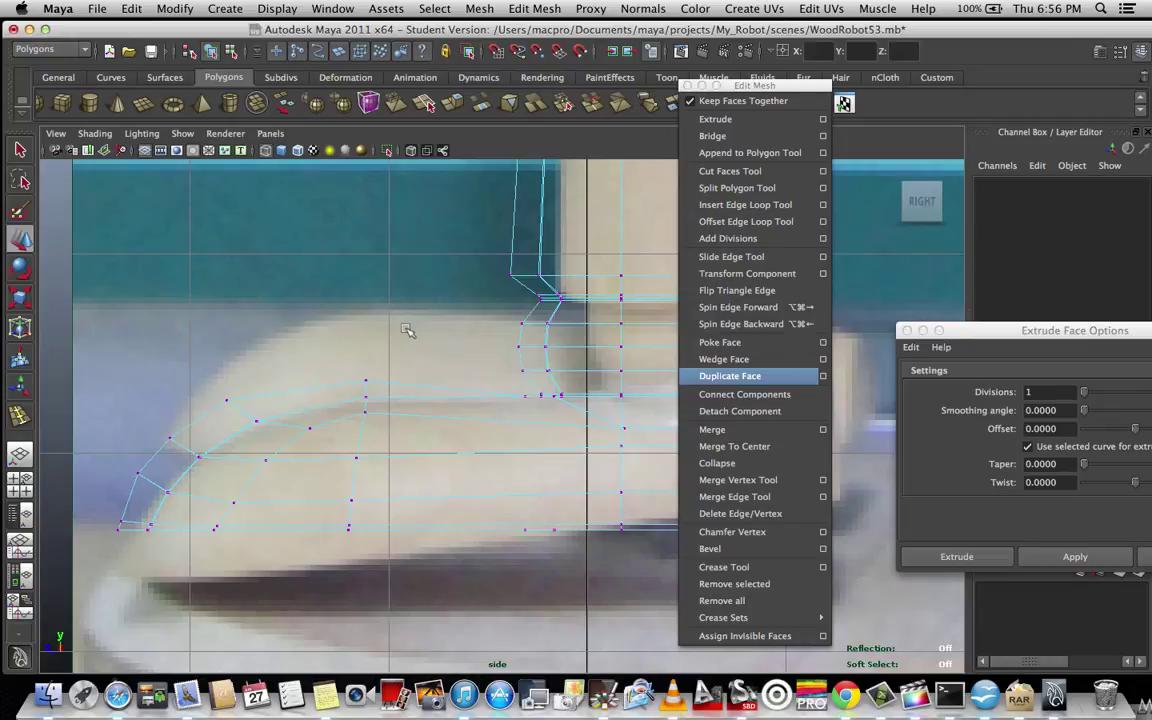
- Show the mesh shaded in the perspective view close to the feet, and switch the leg to object mode to check its shape
{"action": "key", "text": "5"}
{"action": "scroll", "coordinate": [407, 330], "scroll_direction": "down", "scroll_amount": 5}
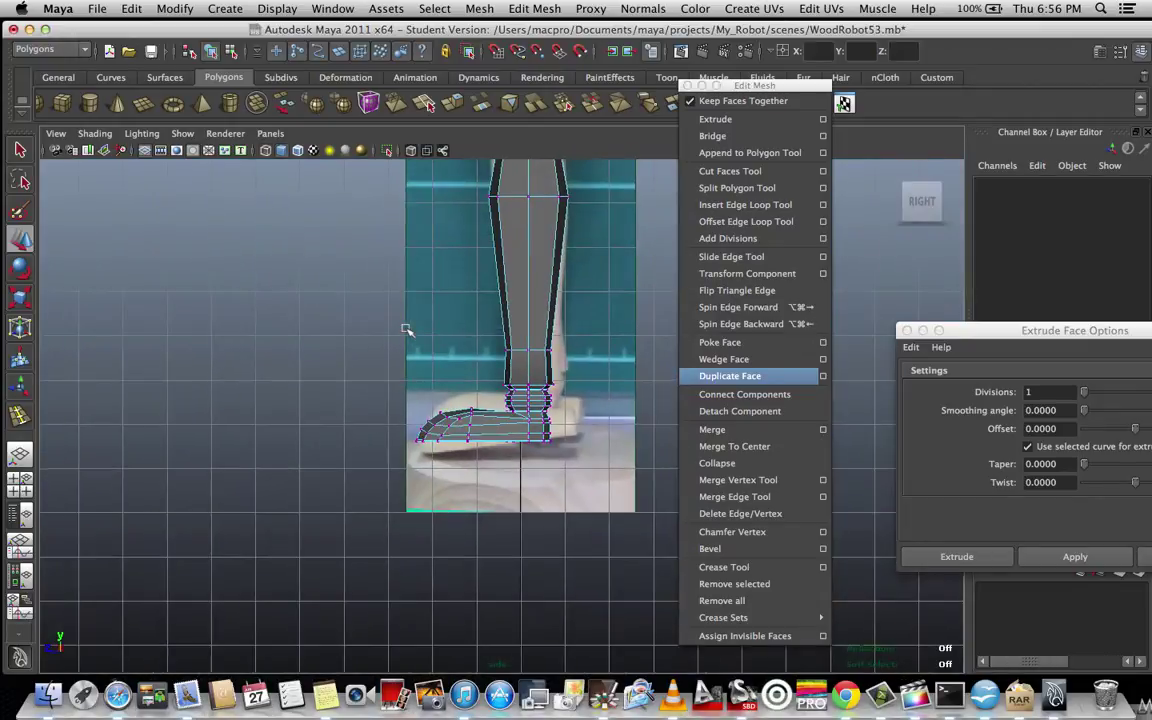
{"action": "key", "text": "space"}
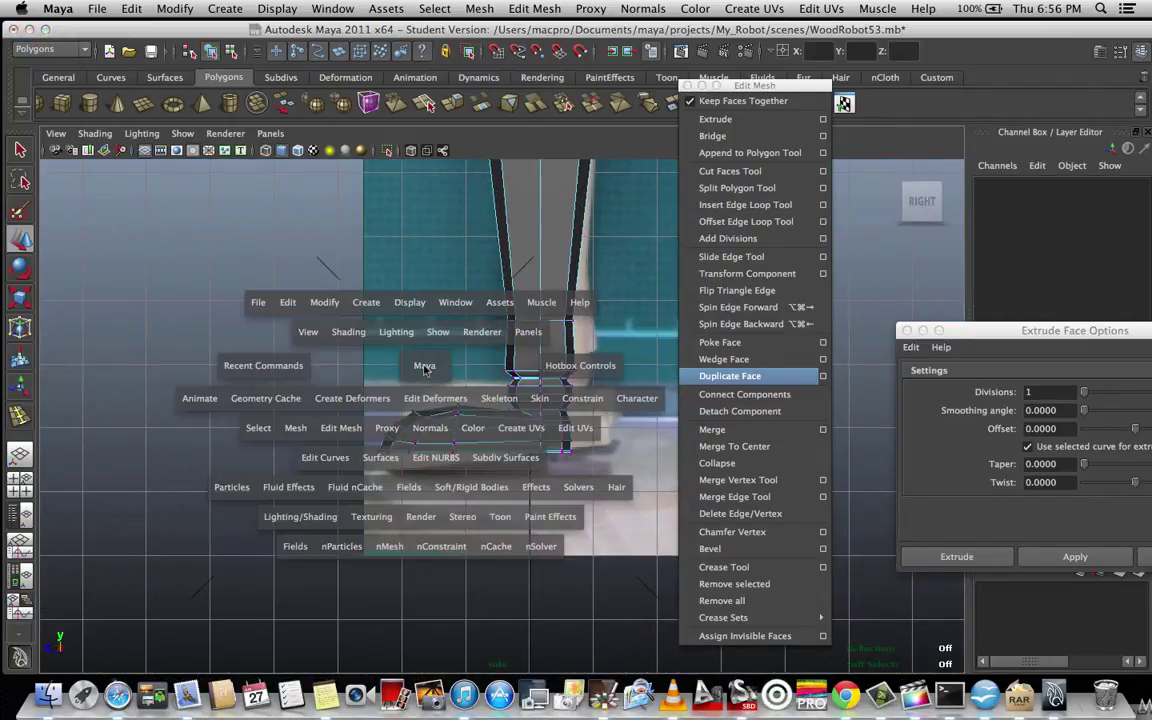
{"action": "left_click_drag", "start_coordinate": [436, 369], "coordinate": [426, 333]}
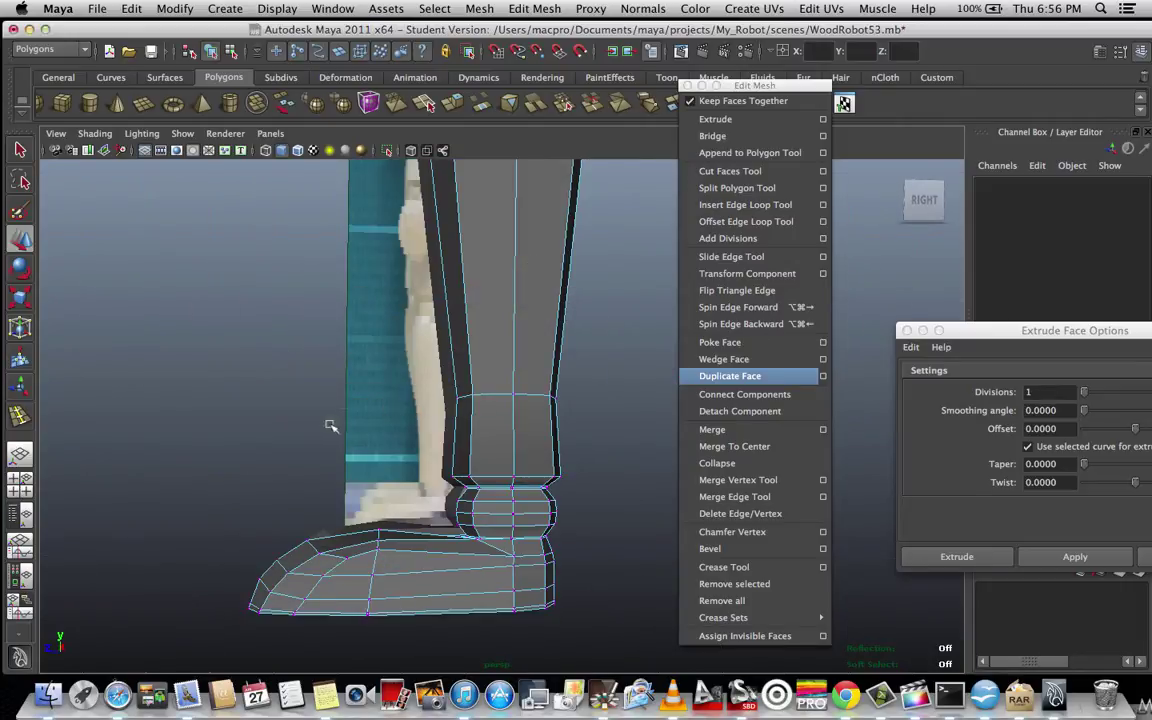
{"action": "left_click_drag", "start_coordinate": [331, 426], "coordinate": [566, 480], "text": "alt"}
{"action": "right_click", "coordinate": [501, 472]}
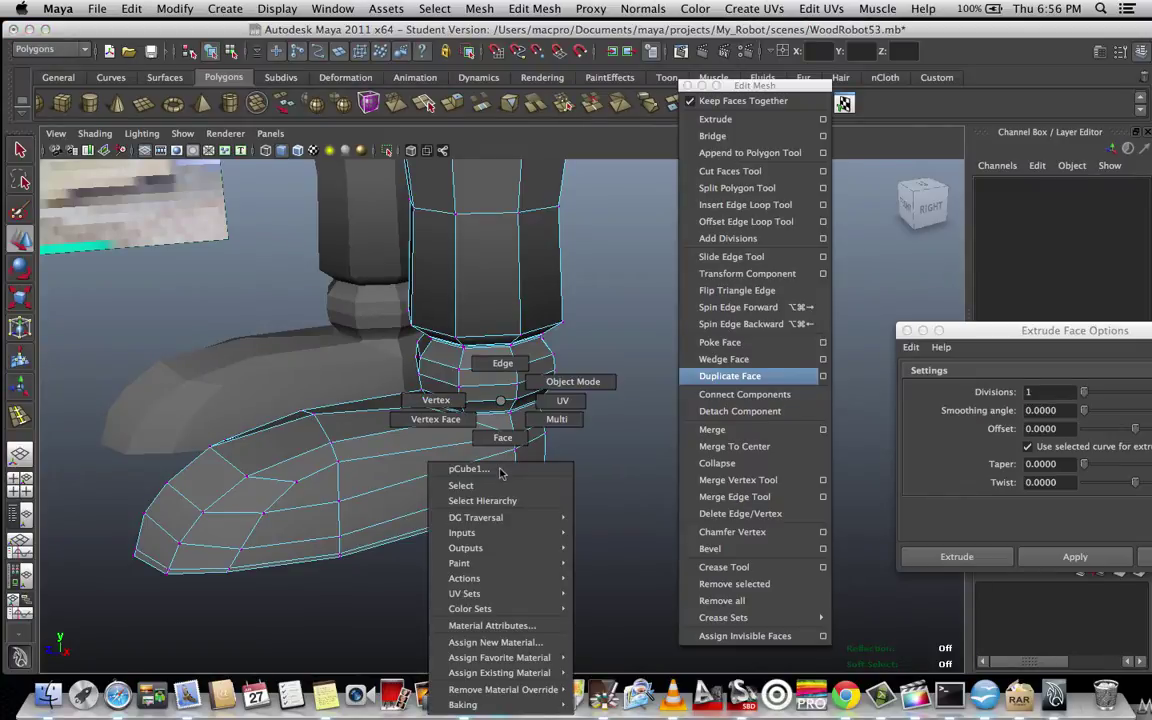
{"action": "right_click_drag", "start_coordinate": [559, 399], "coordinate": [573, 382]}
{"action": "left_click", "coordinate": [577, 453]}
{"action": "left_click_drag", "start_coordinate": [577, 453], "coordinate": [507, 473], "text": "alt"}
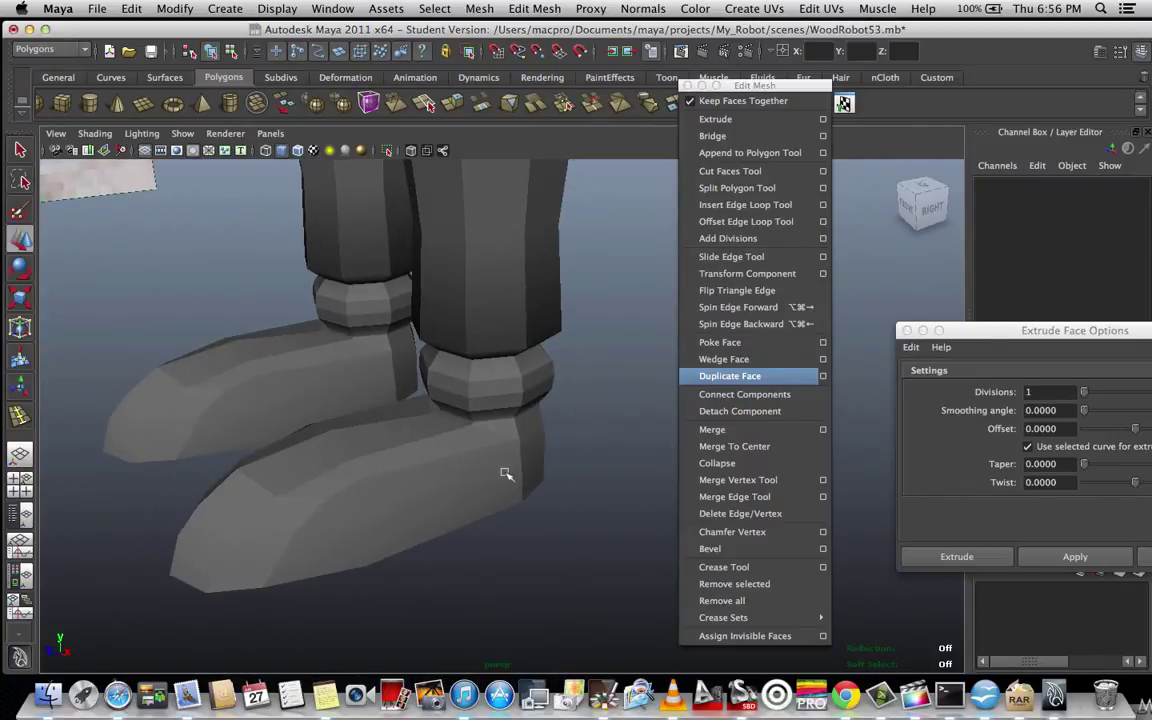
- Display the leg smoothed in object mode and examine both feet from the side and front
{"action": "left_click", "coordinate": [497, 473]}
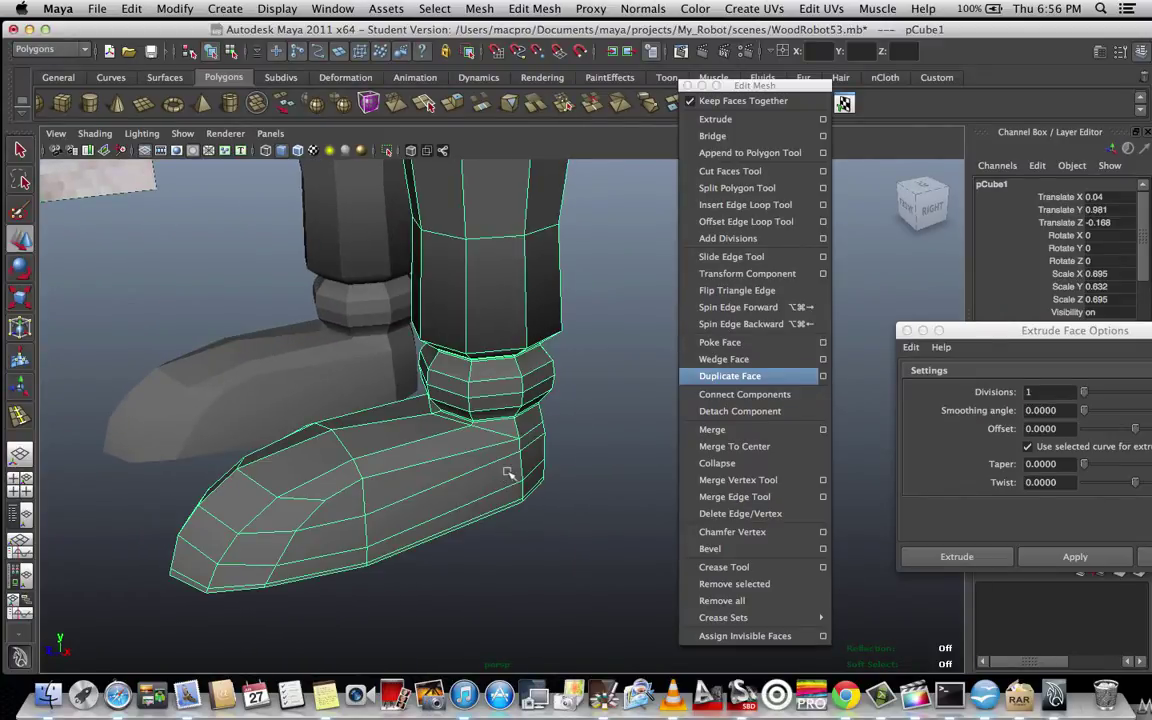
{"action": "key", "text": "3"}
{"action": "right_click", "coordinate": [476, 472]}
{"action": "left_click", "coordinate": [549, 384]}
{"action": "left_click", "coordinate": [592, 436]}
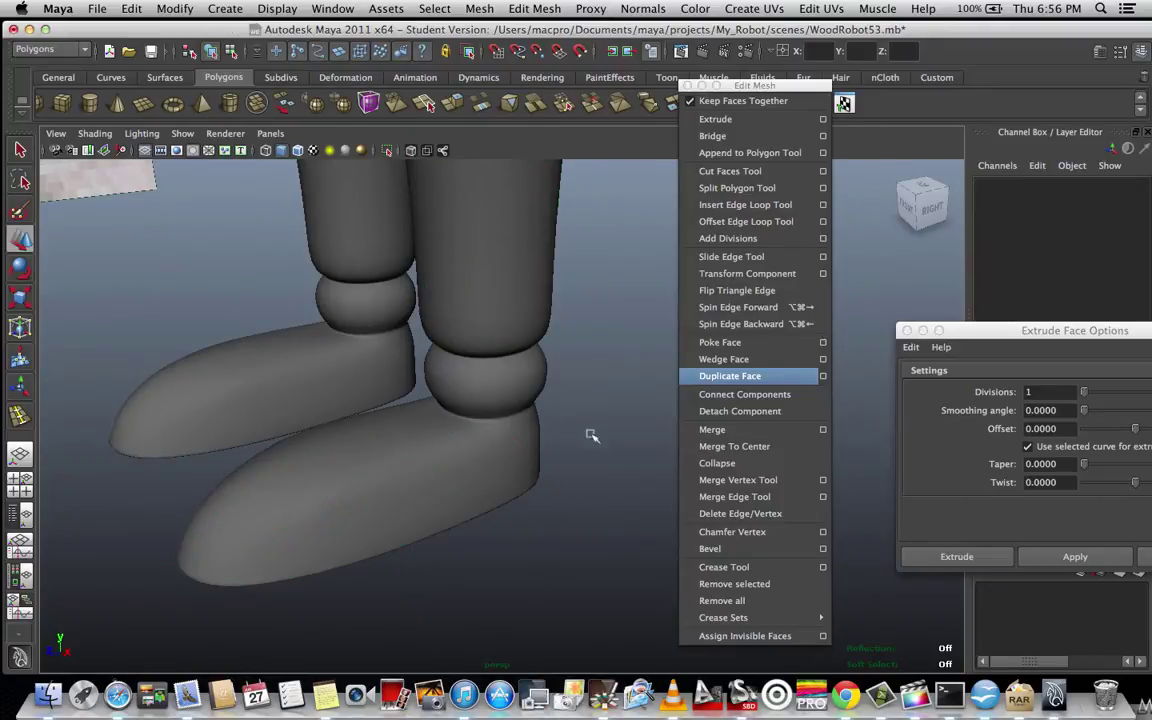
{"action": "left_click_drag", "start_coordinate": [588, 479], "coordinate": [455, 519], "text": "alt"}
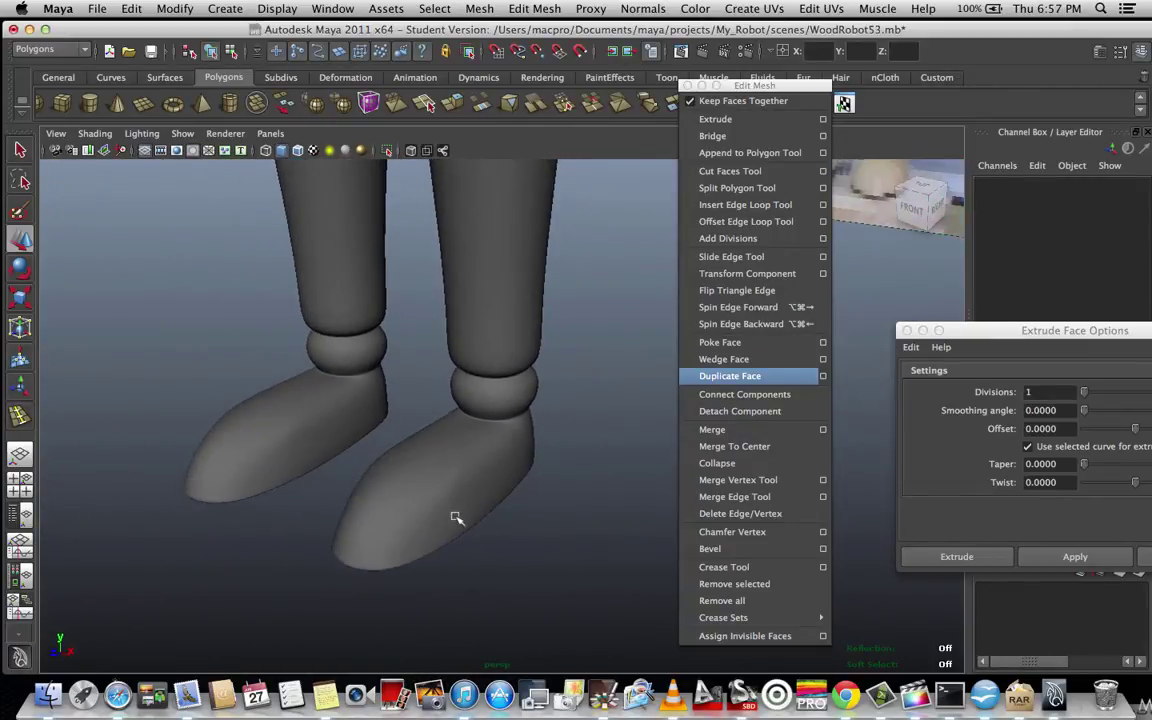
{"action": "middle_click_drag", "start_coordinate": [455, 519], "coordinate": [499, 475], "text": "alt"}
{"action": "mouse_move", "coordinate": [499, 475]}
{"action": "left_mouse_down", "text": "alt"}
{"action": "mouse_move", "coordinate": [543, 478]}
{"action": "mouse_move", "coordinate": [514, 482]}
{"action": "left_mouse_up", "text": "alt"}
{"action": "scroll", "coordinate": [514, 483], "scroll_direction": "up", "scroll_amount": 5}
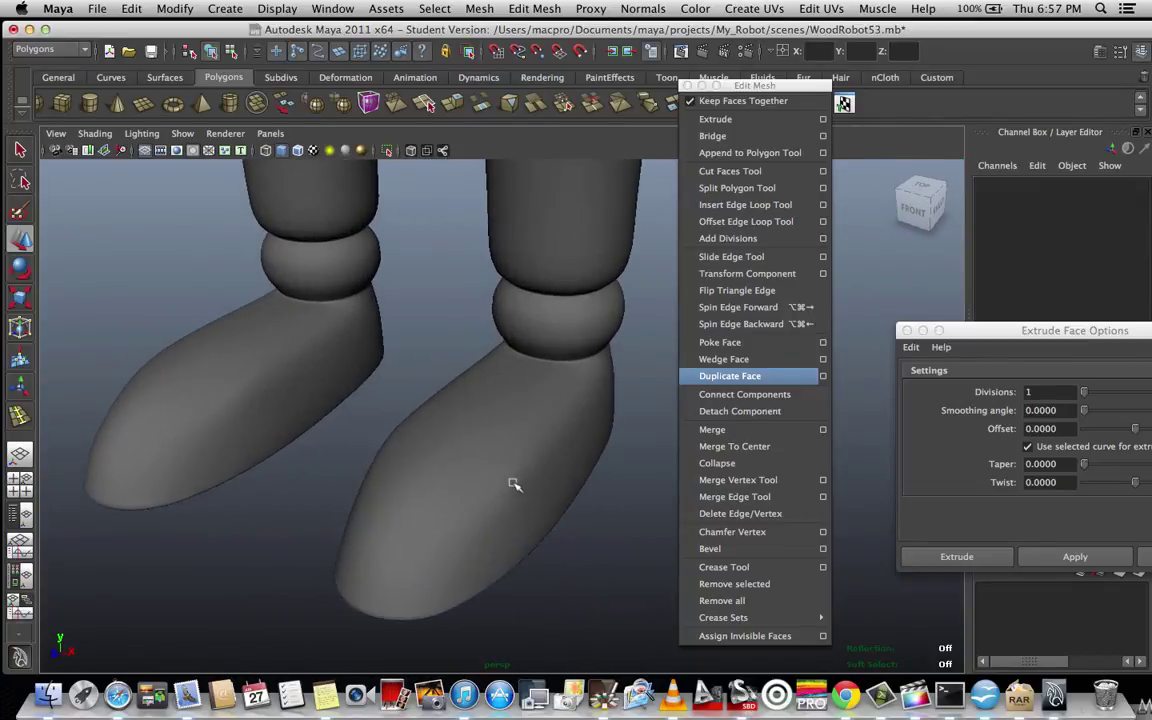
- Return the leg to unsmoothed display and scale the two opposite side vertices beside the upper toe slightly closer together across the foot's width
{"action": "left_click", "coordinate": [516, 482]}
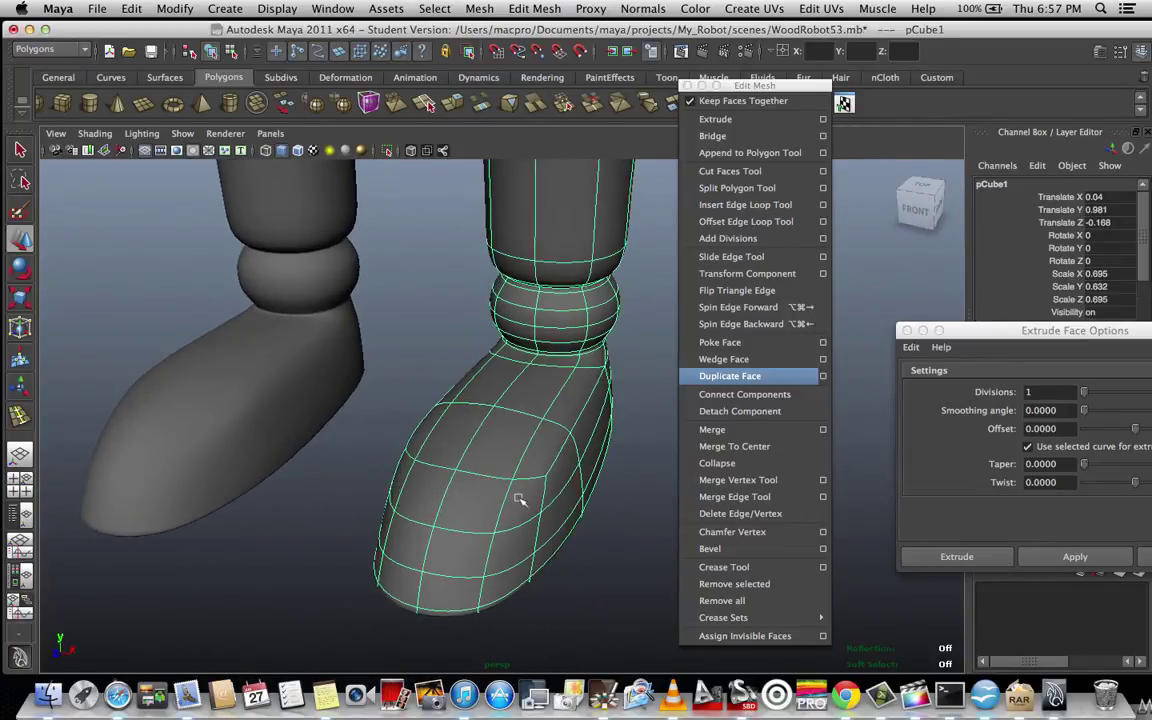
{"action": "key", "text": "1"}
{"action": "left_click_drag", "start_coordinate": [572, 551], "coordinate": [599, 535], "text": "alt"}
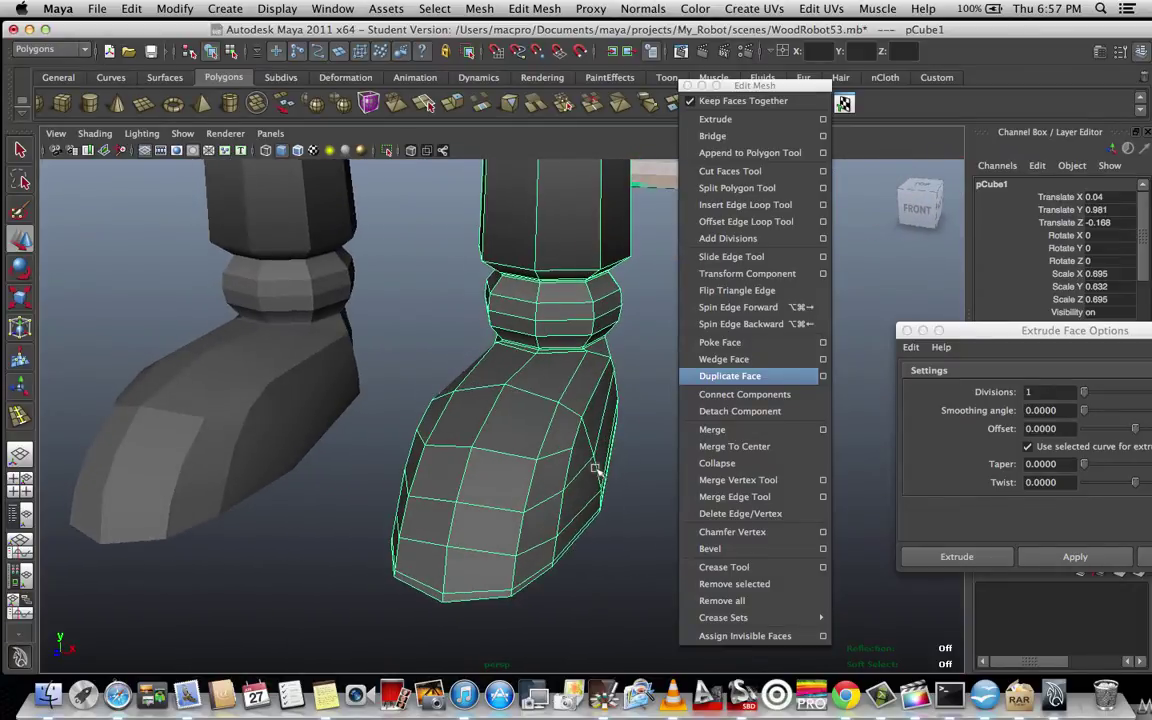
{"action": "right_click_drag", "start_coordinate": [597, 400], "coordinate": [535, 401]}
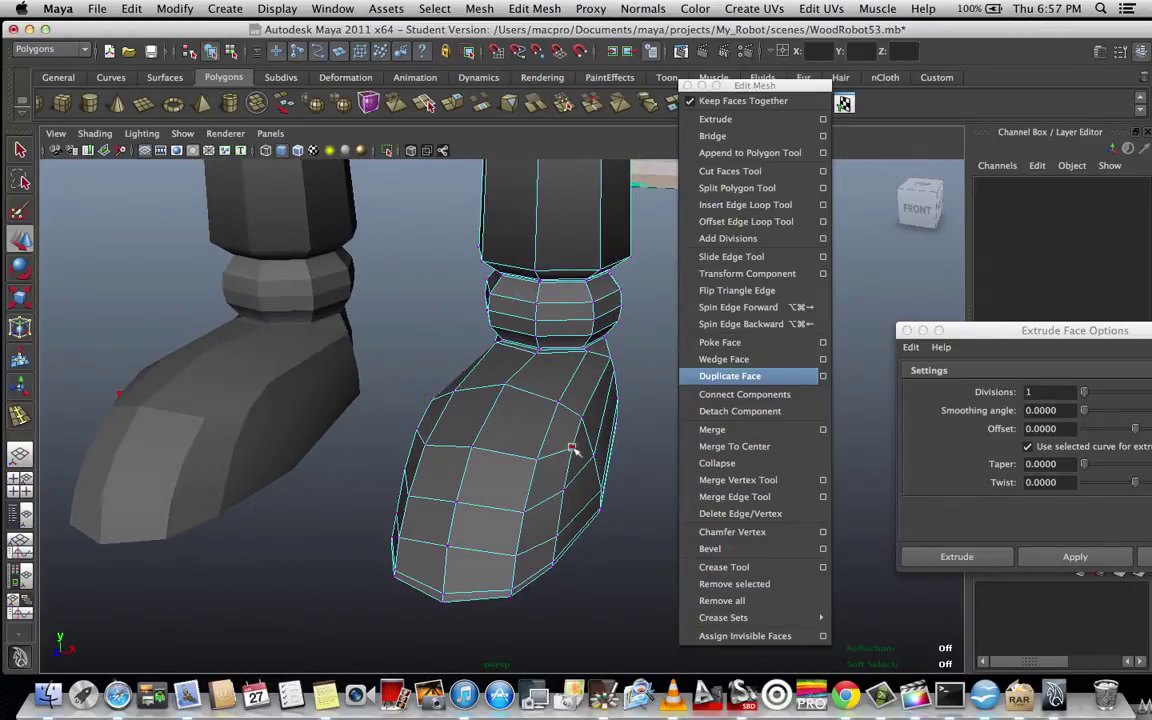
{"action": "left_click", "coordinate": [572, 447]}
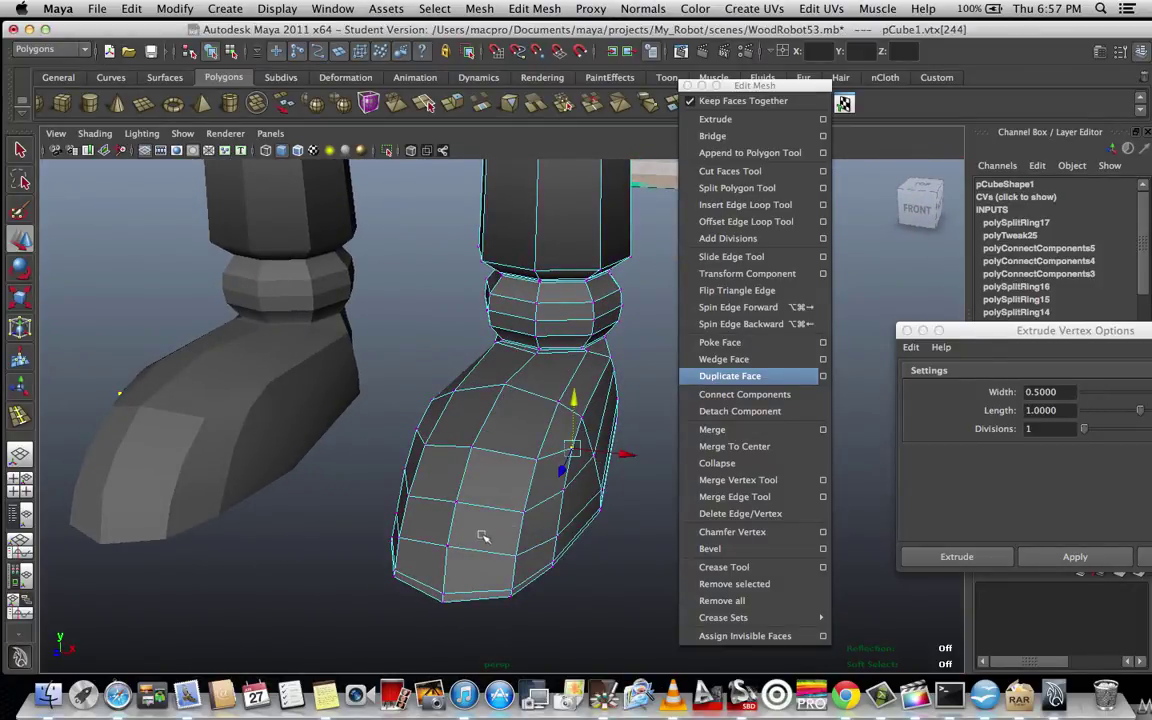
{"action": "left_click_drag", "start_coordinate": [482, 537], "coordinate": [455, 537], "text": "alt"}
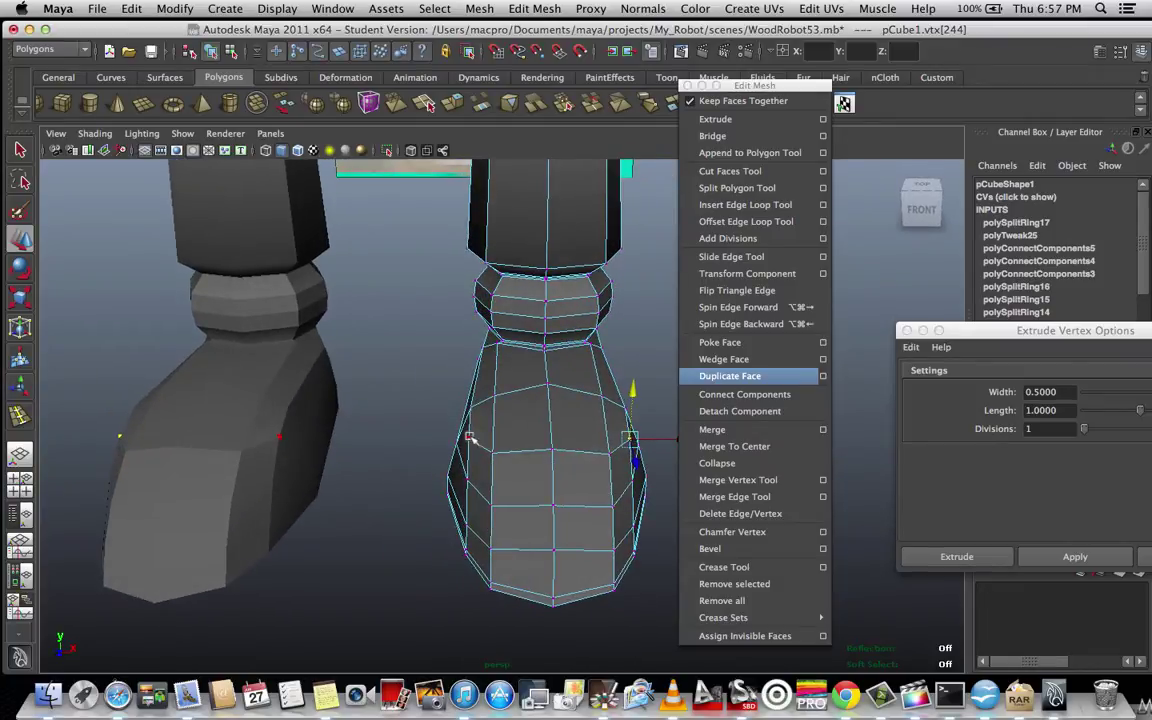
{"action": "left_click", "coordinate": [472, 439]}
{"action": "key", "text": "r"}
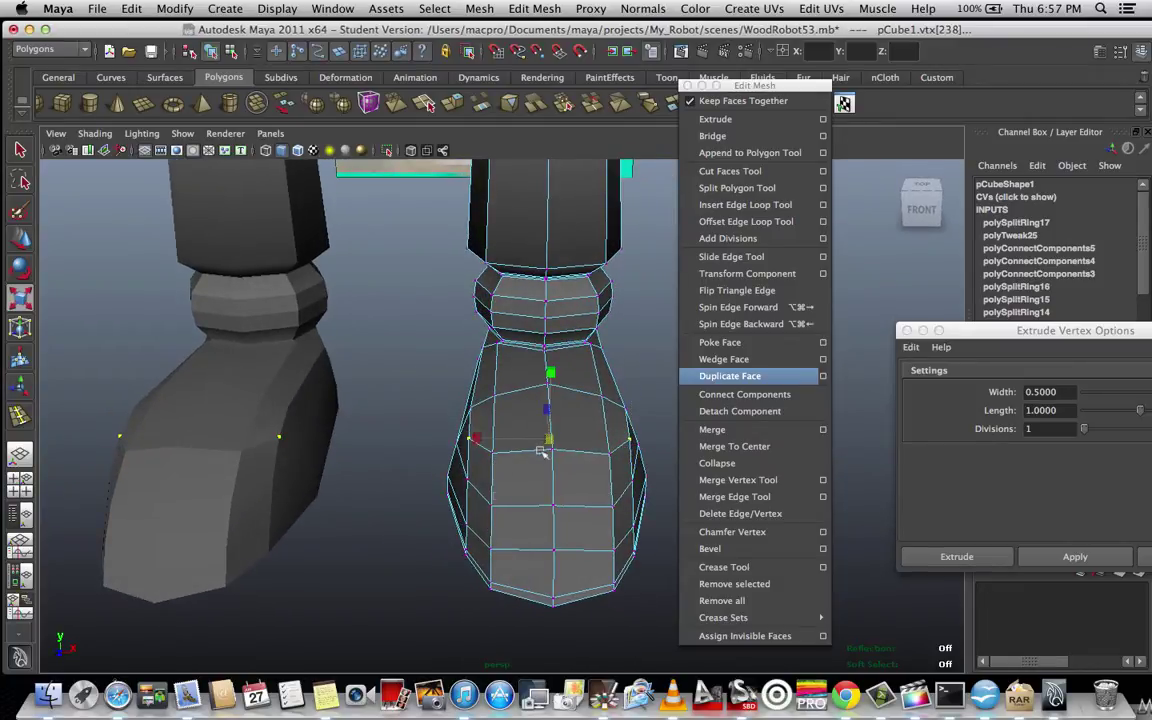
{"action": "left_click", "coordinate": [475, 440]}
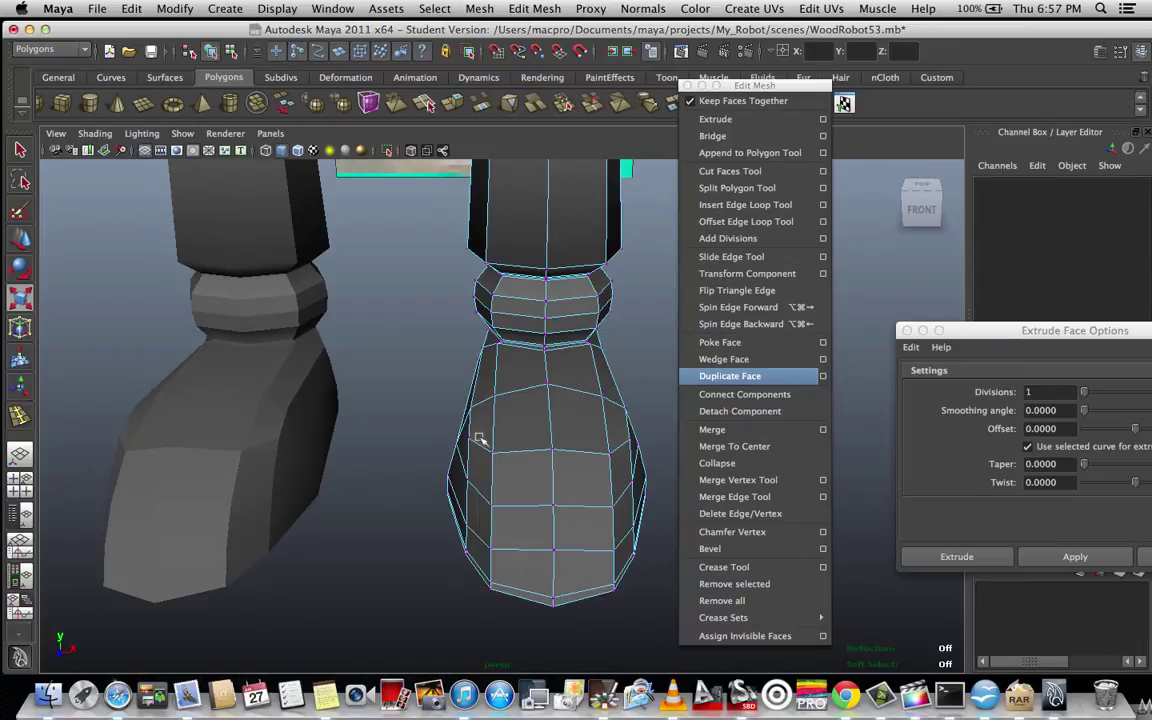
{"action": "left_click", "coordinate": [474, 438]}
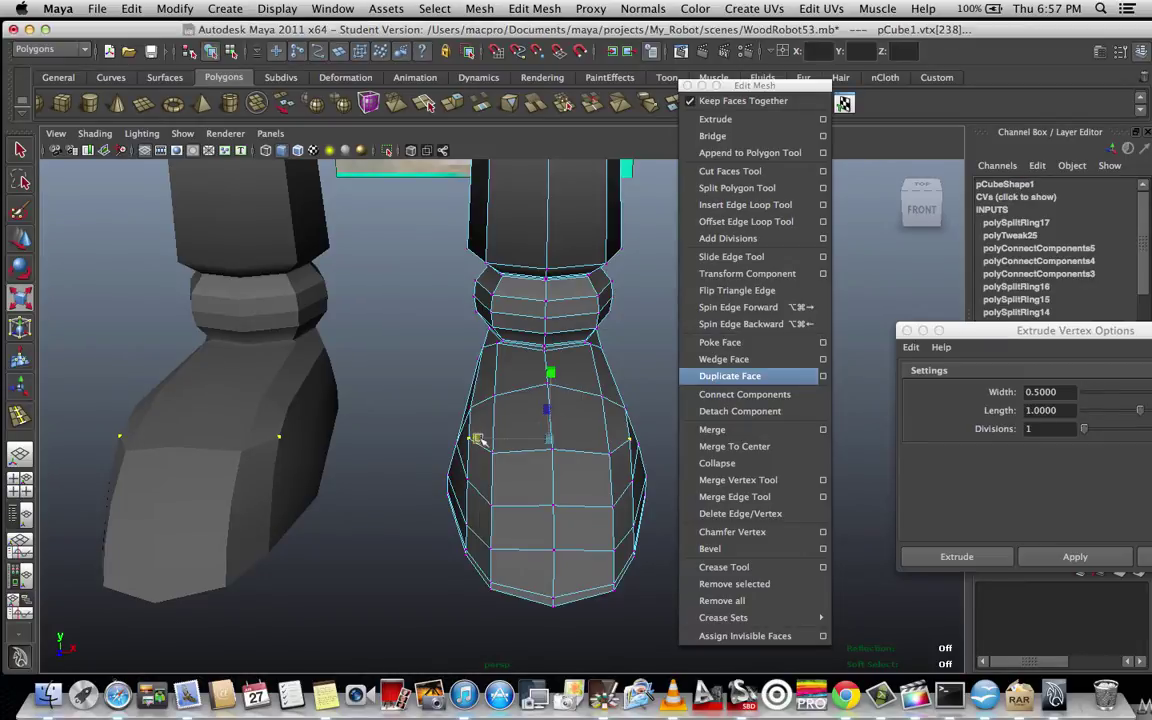
{"action": "left_click_drag", "start_coordinate": [478, 439], "coordinate": [480, 439]}
- Select the opposite pair of side vertices on the instep, just behind the toe, and scale them across the foot's width
{"action": "left_click", "coordinate": [471, 409]}
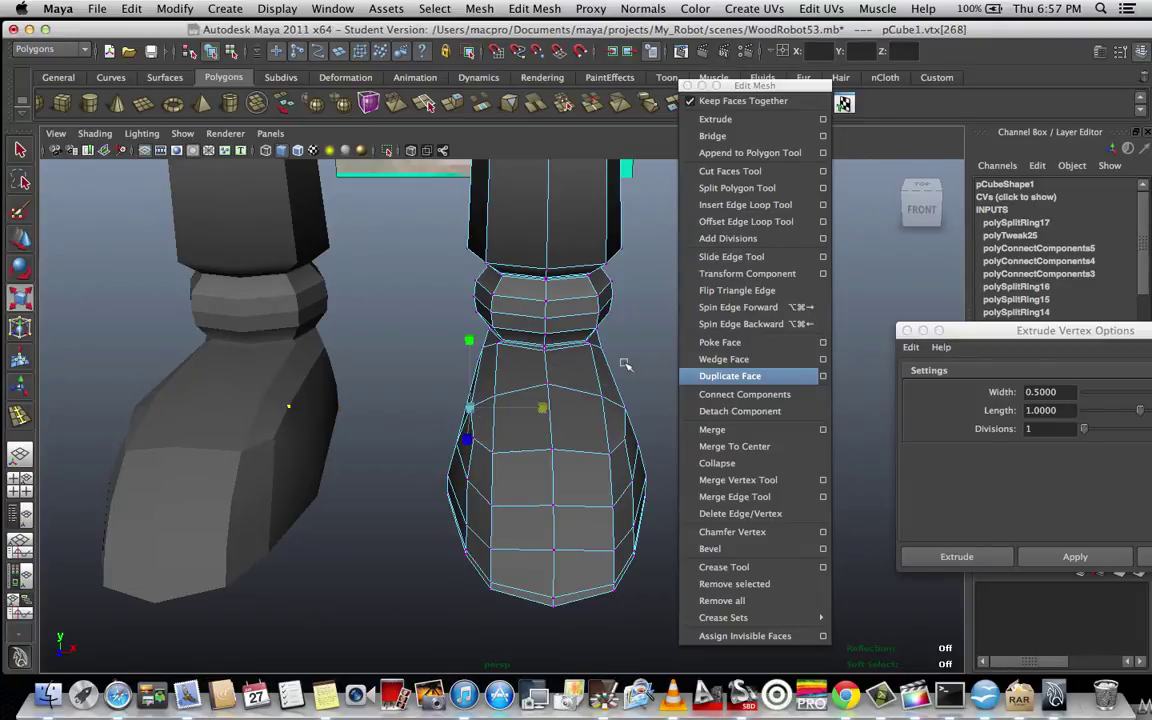
{"action": "left_click_drag", "start_coordinate": [642, 364], "coordinate": [624, 370], "text": "alt"}
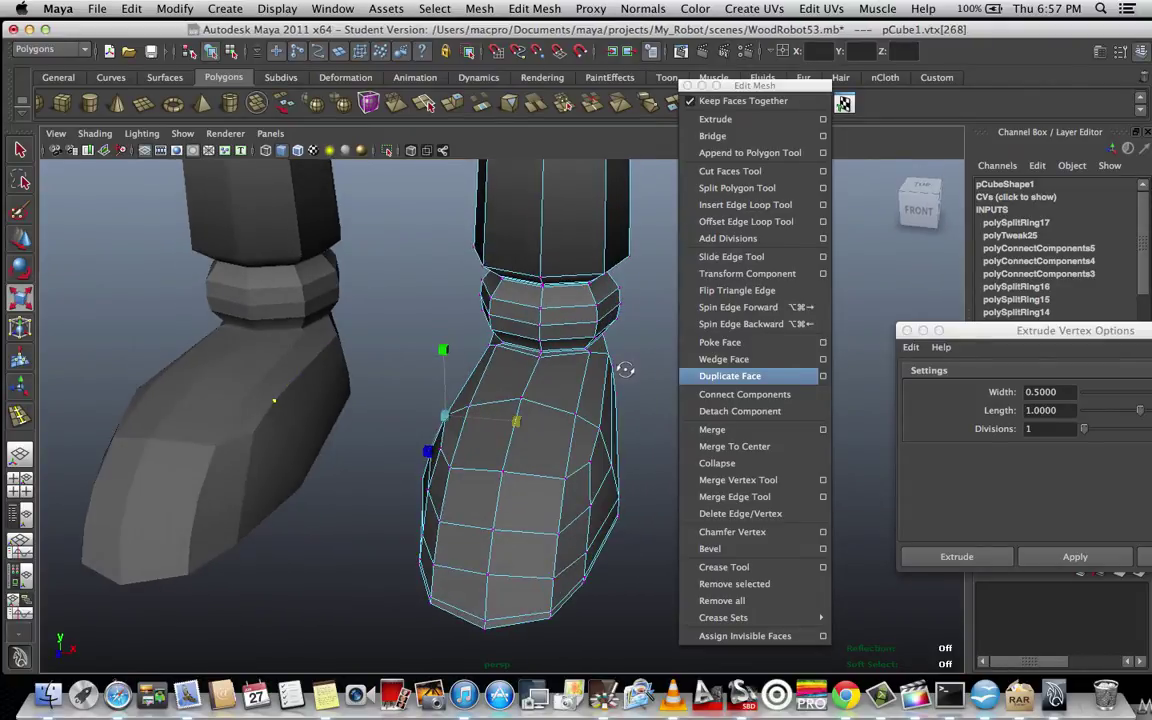
{"action": "left_click", "coordinate": [600, 430], "text": "shift"}
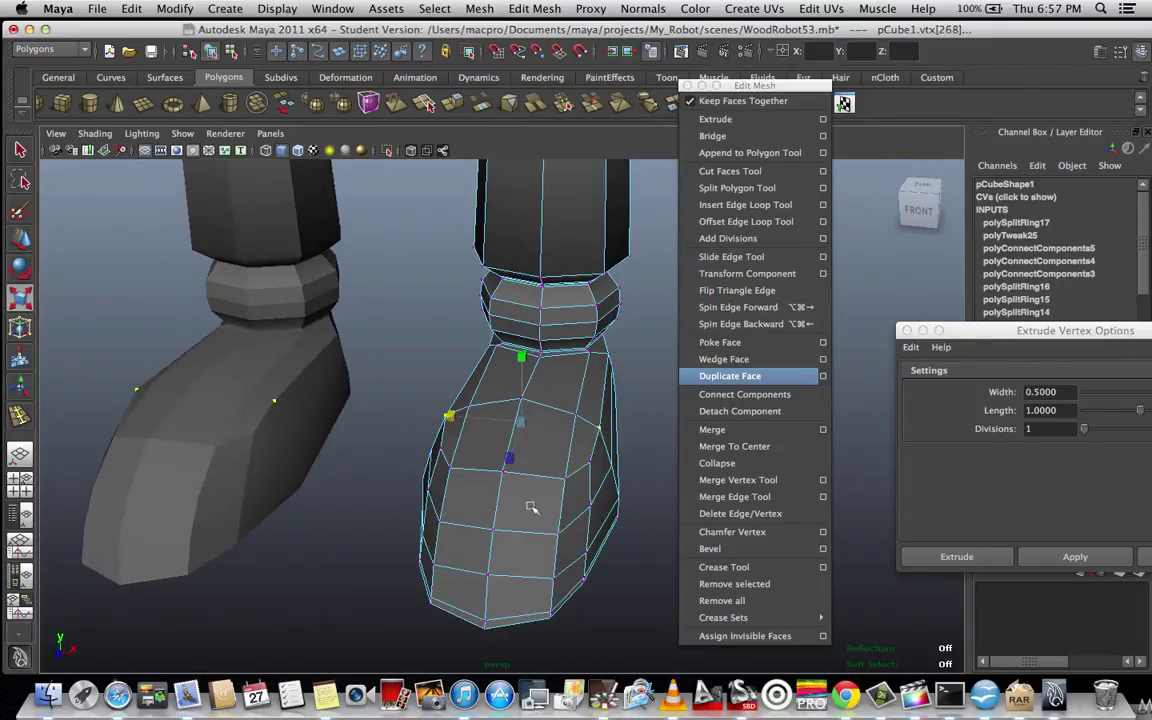
{"action": "left_click_drag", "start_coordinate": [381, 543], "coordinate": [392, 545], "text": "alt"}
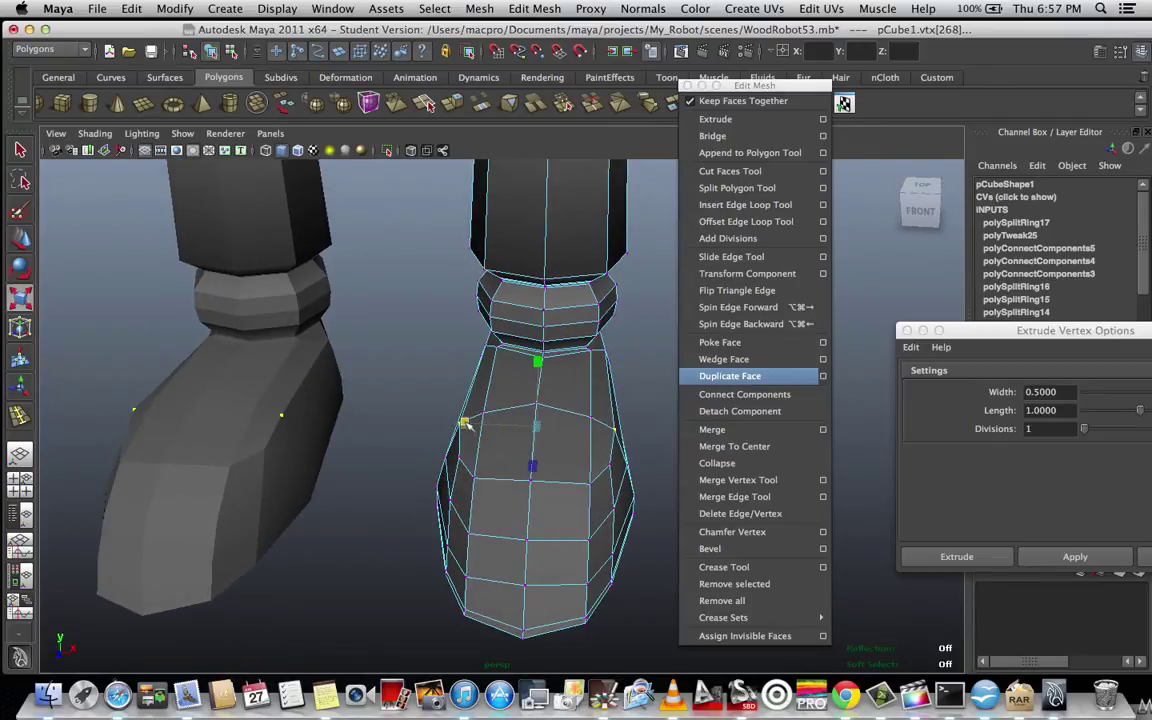
{"action": "left_click_drag", "start_coordinate": [465, 423], "coordinate": [318, 371]}
{"action": "left_click", "coordinate": [445, 524]}
- Check the foot and ankle in smoothed display and object mode from the side and the heel
{"action": "key", "text": "3"}
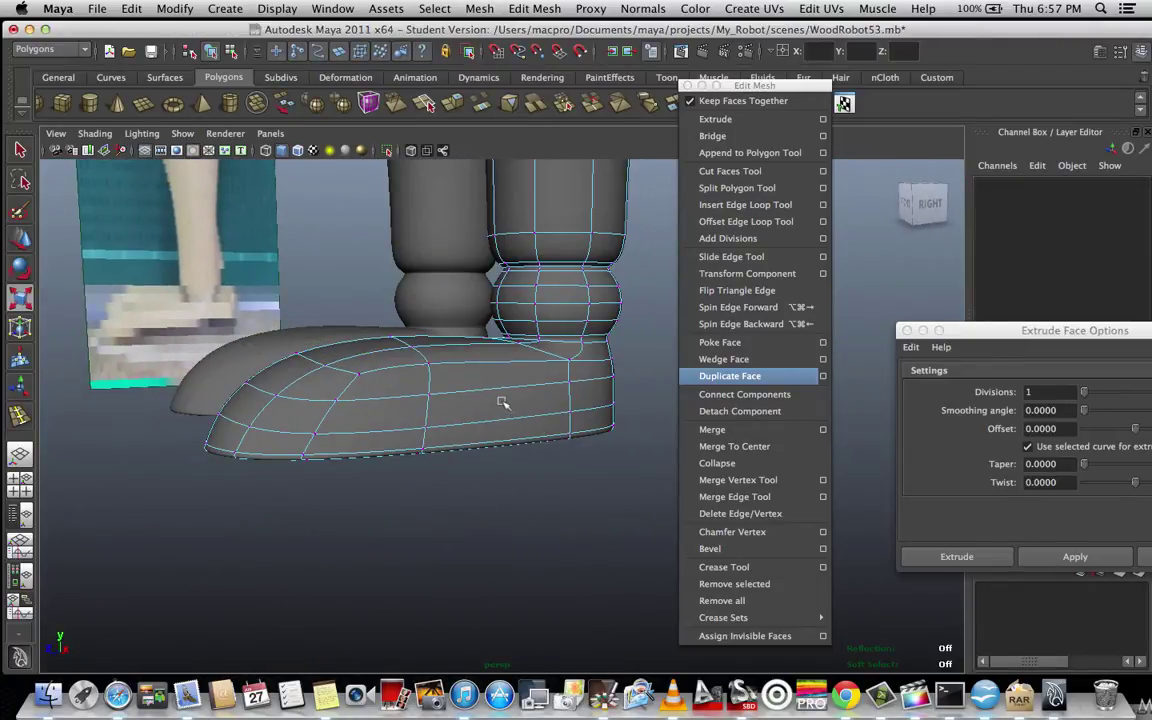
{"action": "right_click_drag", "start_coordinate": [503, 402], "coordinate": [557, 384]}
{"action": "left_click_drag", "start_coordinate": [459, 488], "coordinate": [453, 408], "text": "alt"}
{"action": "scroll", "coordinate": [497, 428], "scroll_direction": "up", "scroll_amount": 3}
{"action": "left_click_drag", "start_coordinate": [446, 352], "coordinate": [475, 402], "text": "alt"}
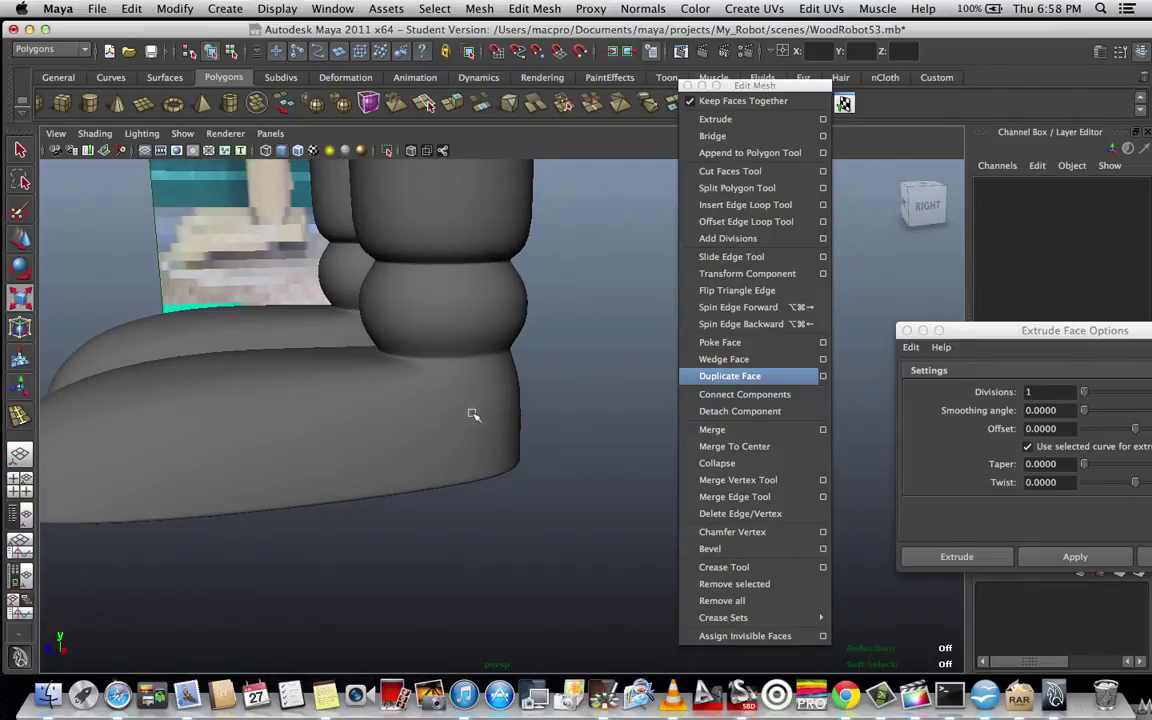
- Examine the junction of the ankle and heel close up in unsmoothed and smoothed display
{"action": "left_click", "coordinate": [474, 414]}
{"action": "scroll", "coordinate": [470, 412], "scroll_direction": "up", "scroll_amount": 3}
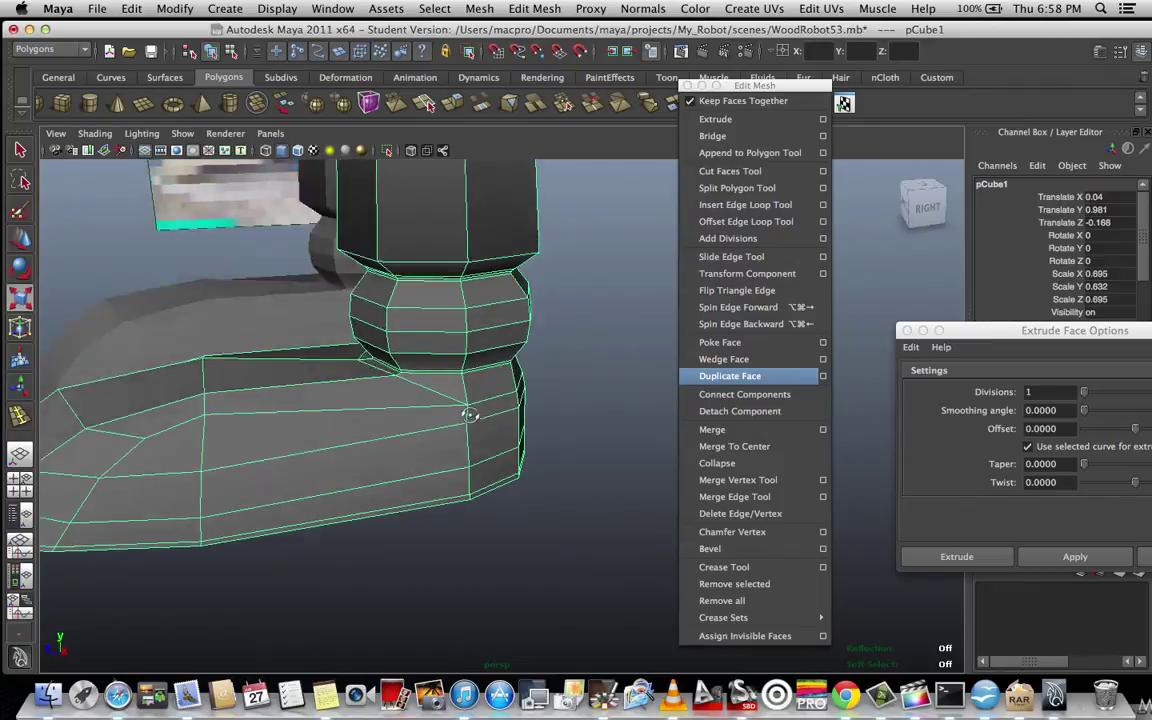
{"action": "scroll", "coordinate": [468, 410], "scroll_direction": "up", "scroll_amount": 5}
{"action": "scroll", "coordinate": [464, 398], "scroll_direction": "up", "scroll_amount": 6}
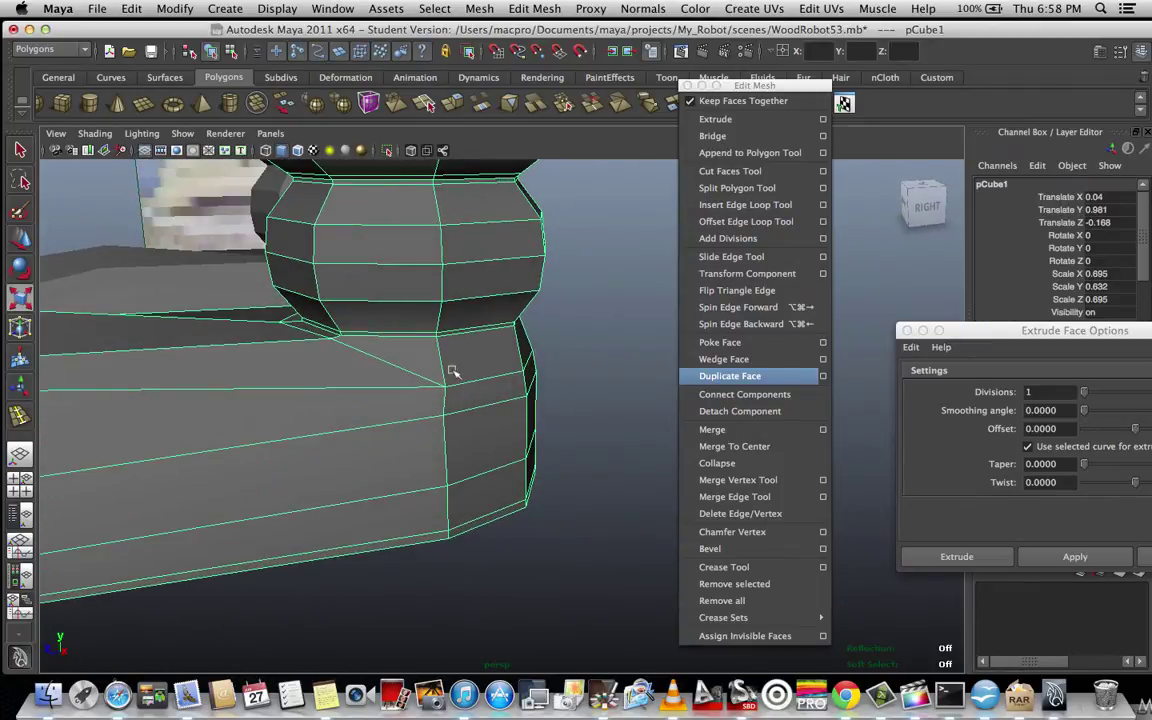
{"action": "scroll", "coordinate": [391, 306], "scroll_direction": "down", "scroll_amount": 5}
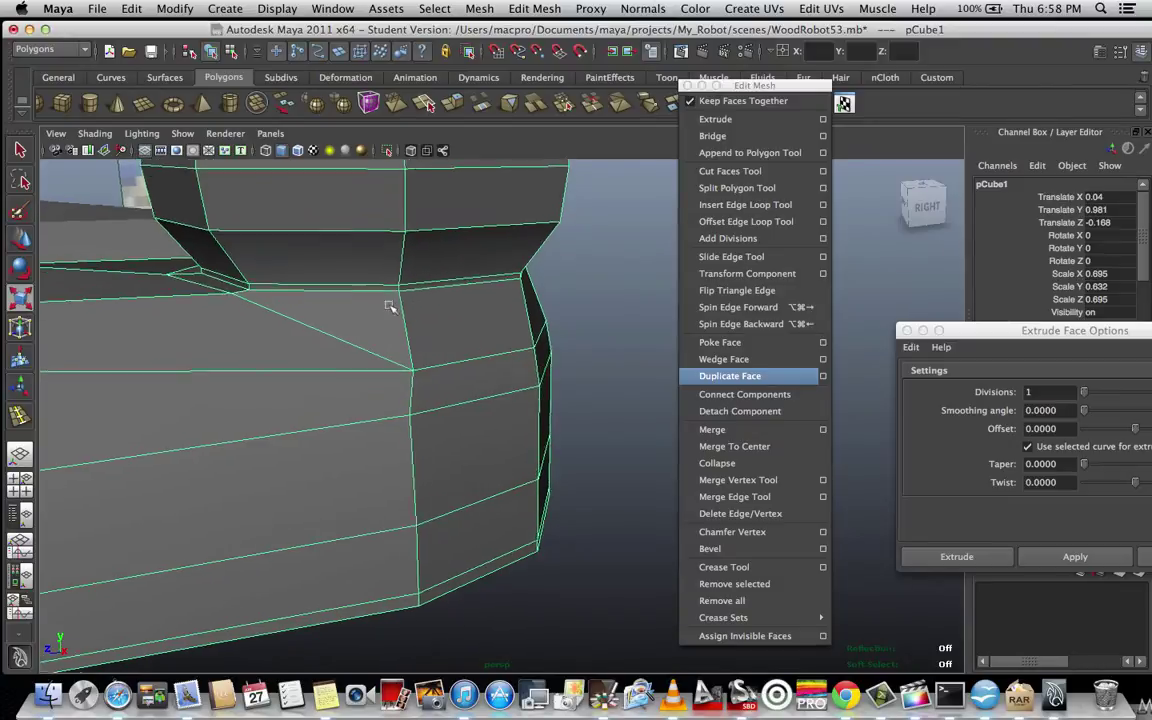
{"action": "scroll", "coordinate": [406, 316], "scroll_direction": "up", "scroll_amount": 6}
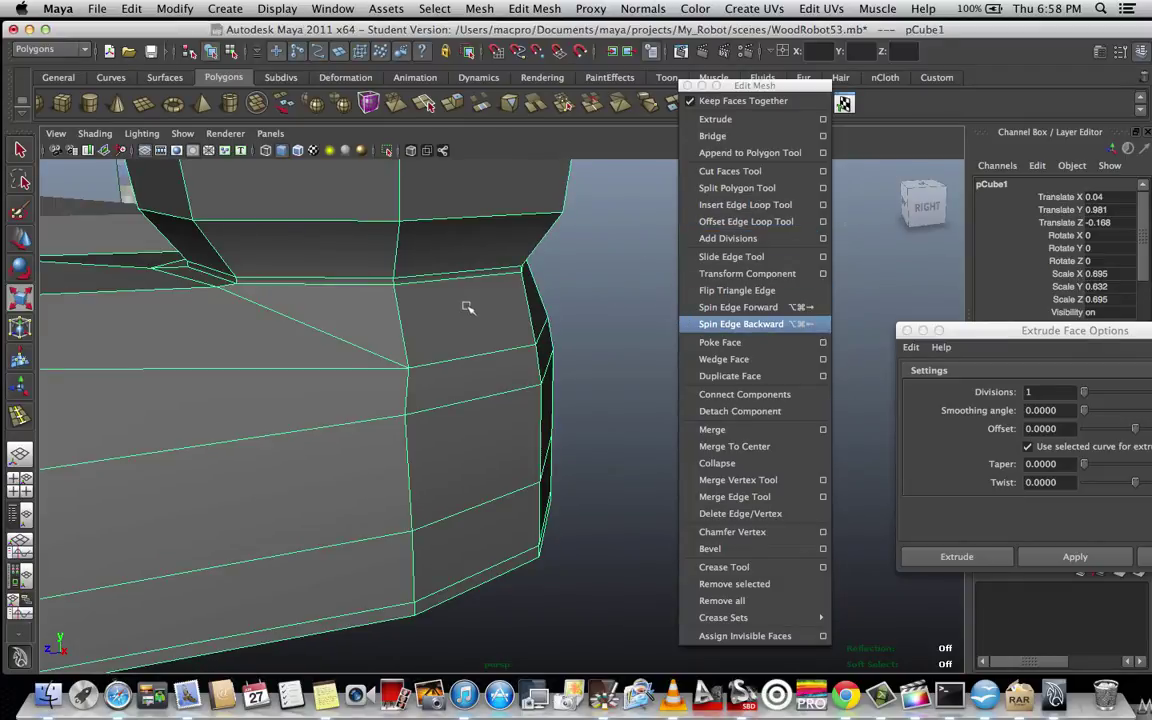
{"action": "key", "text": "3"}
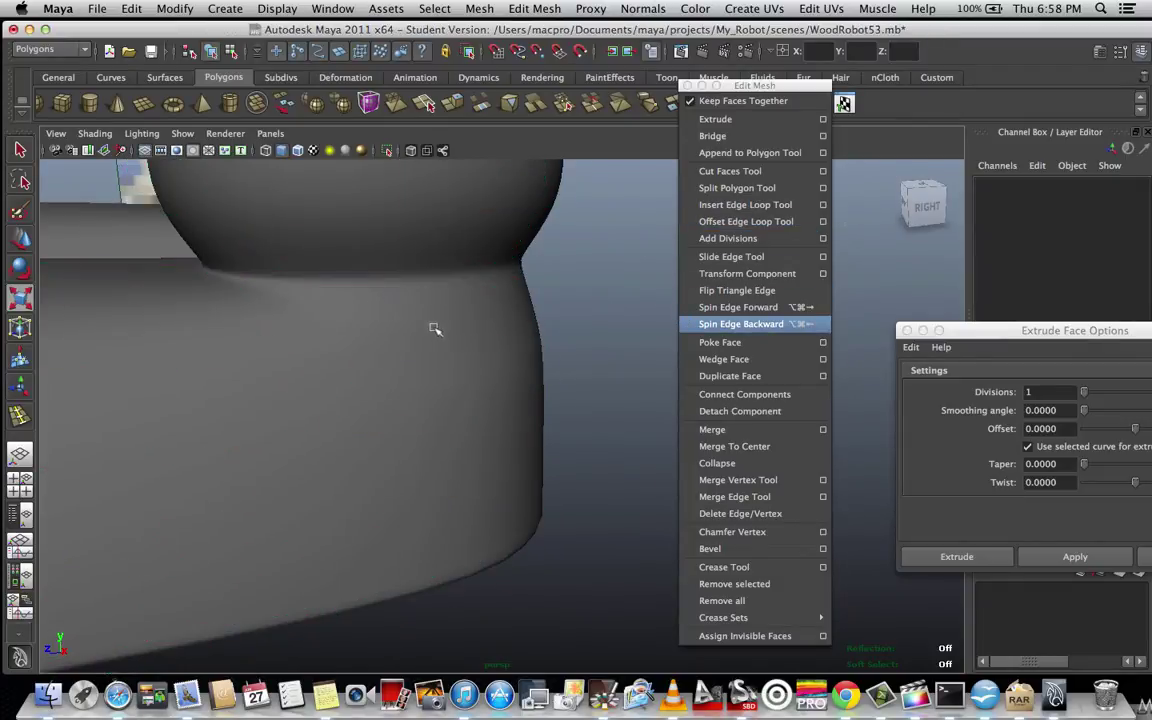
- Return the leg to unsmoothed display and insert an edge loop around the top of the foot, just below the ankle
{"action": "left_click", "coordinate": [459, 334]}
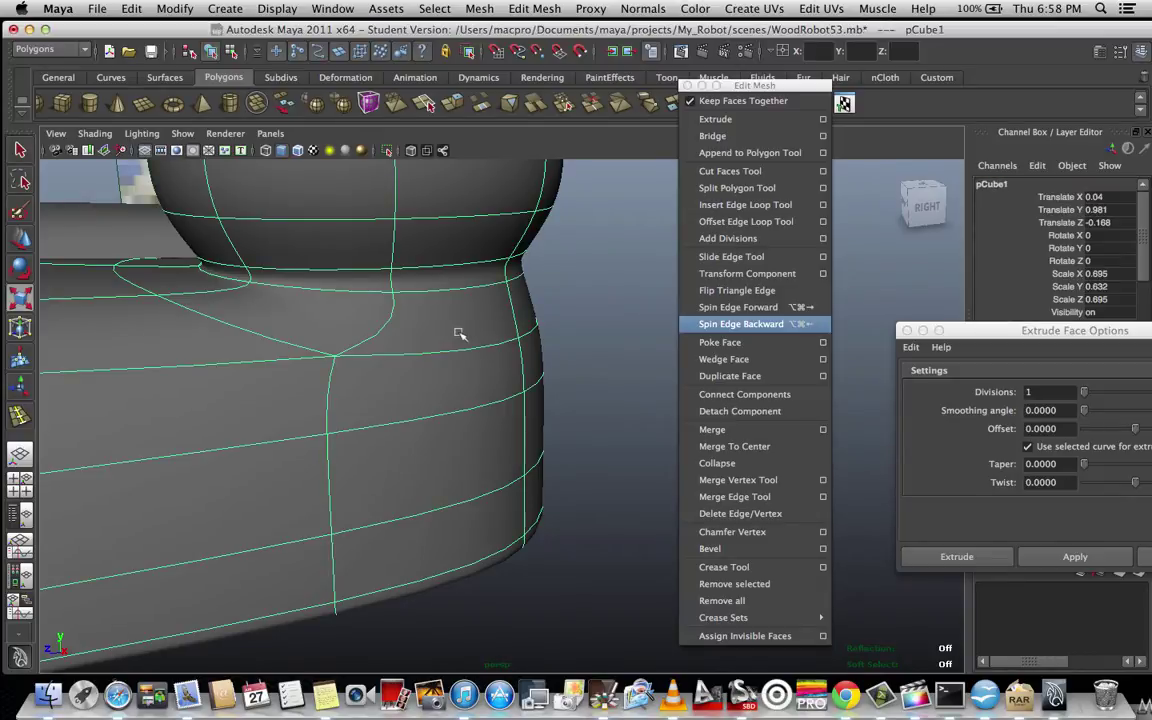
{"action": "key", "text": "1"}
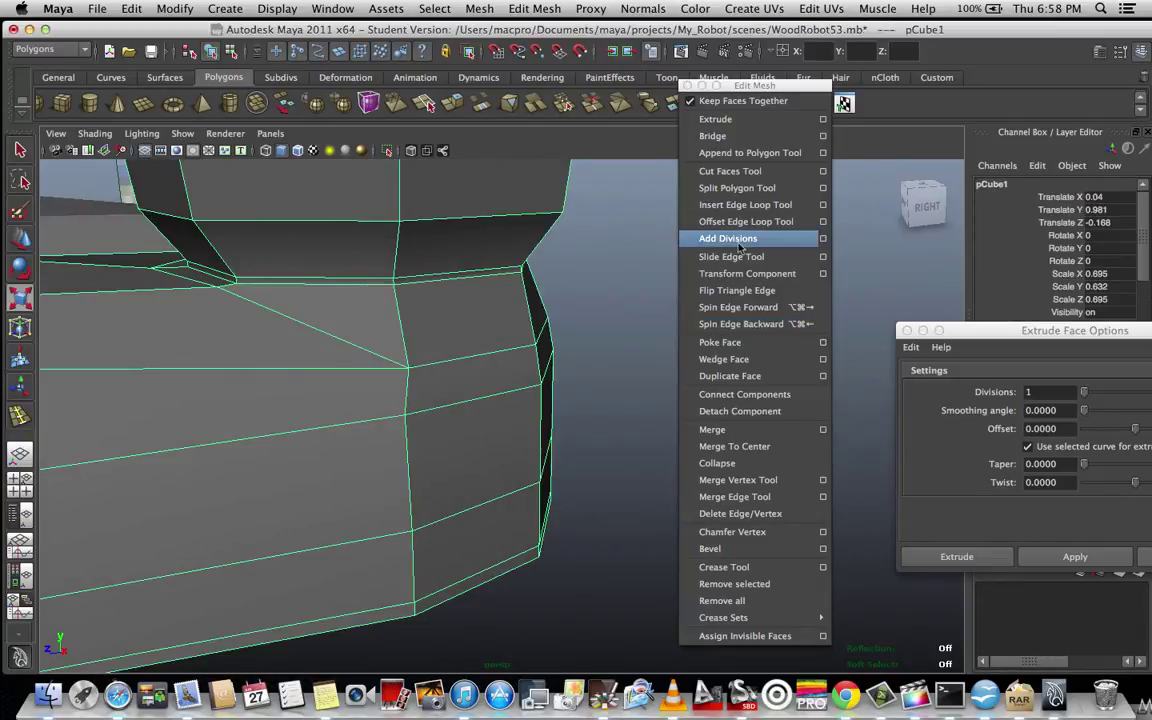
{"action": "left_click", "coordinate": [735, 207]}
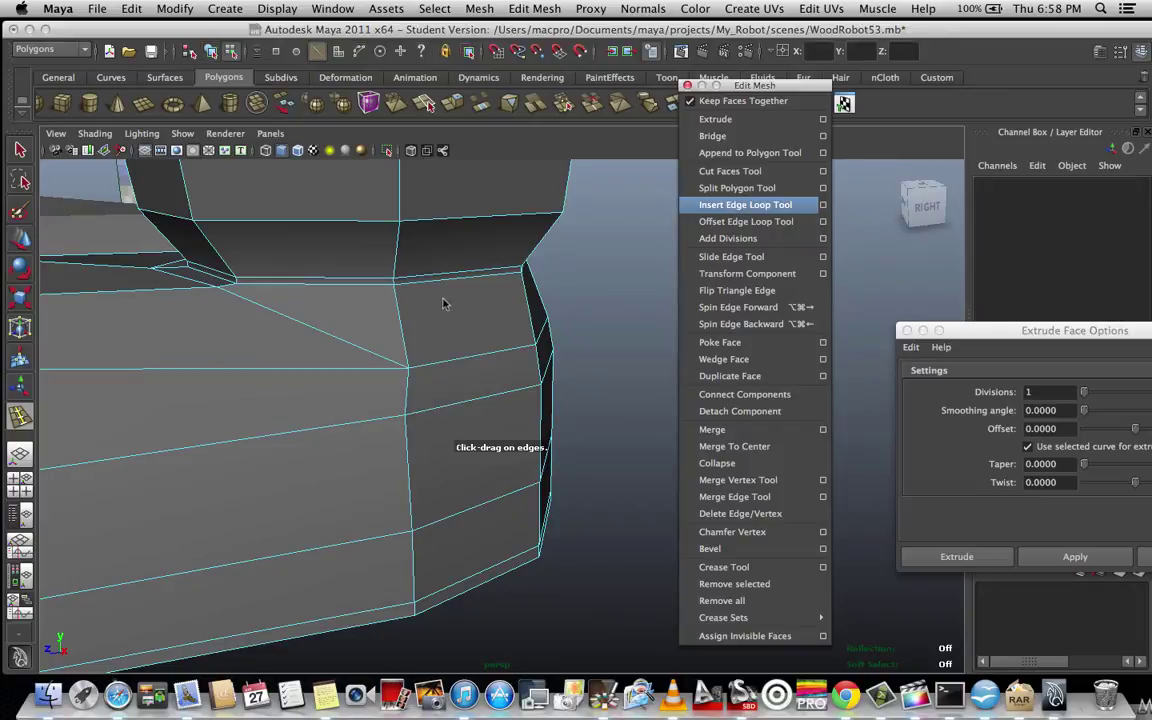
{"action": "left_click_drag", "start_coordinate": [399, 302], "coordinate": [404, 296]}
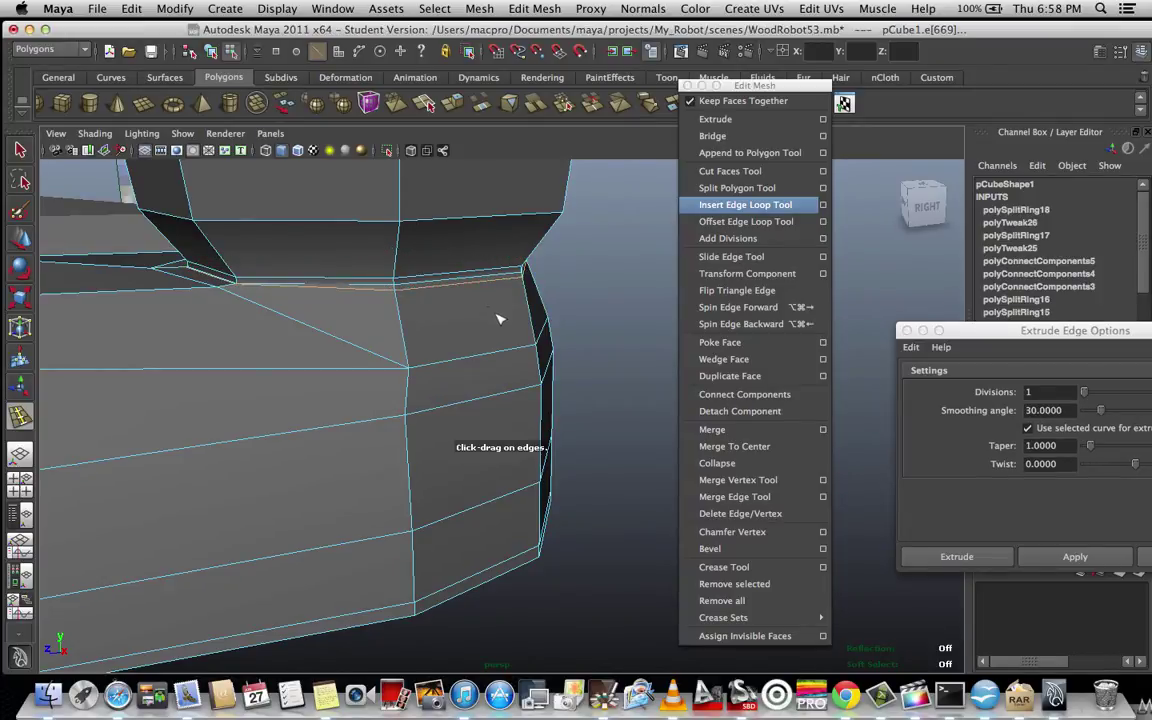
- Show the foot and ankle in smoothed display and return to object mode to check the new edge loop
{"action": "key", "text": "q"}
{"action": "scroll", "coordinate": [498, 316], "scroll_direction": "down", "scroll_amount": 4}
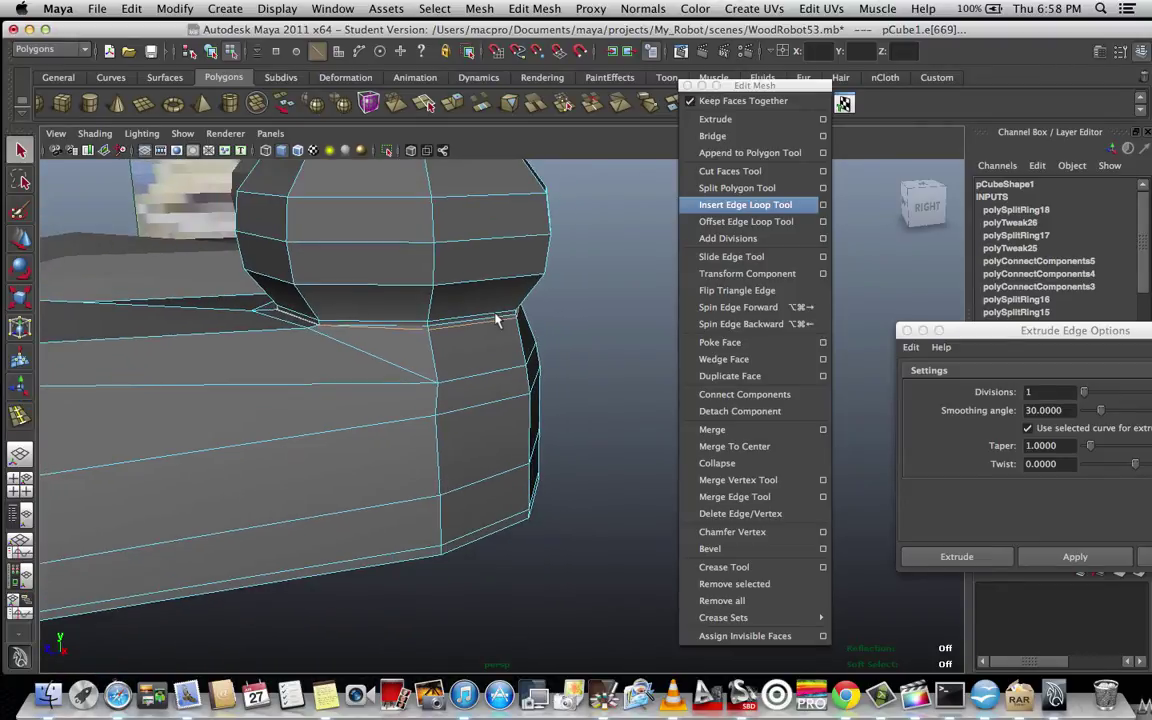
{"action": "scroll", "coordinate": [501, 322], "scroll_direction": "down", "scroll_amount": 3}
{"action": "scroll", "coordinate": [501, 322], "scroll_direction": "up", "scroll_amount": 3}
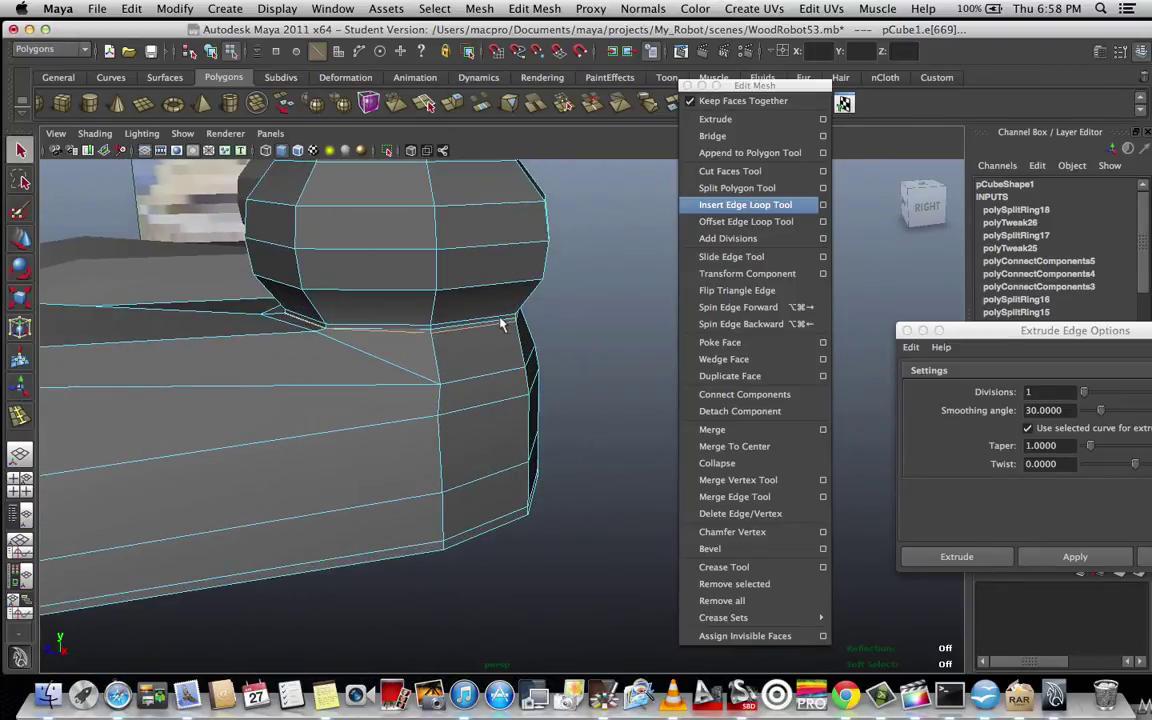
{"action": "key", "text": "3"}
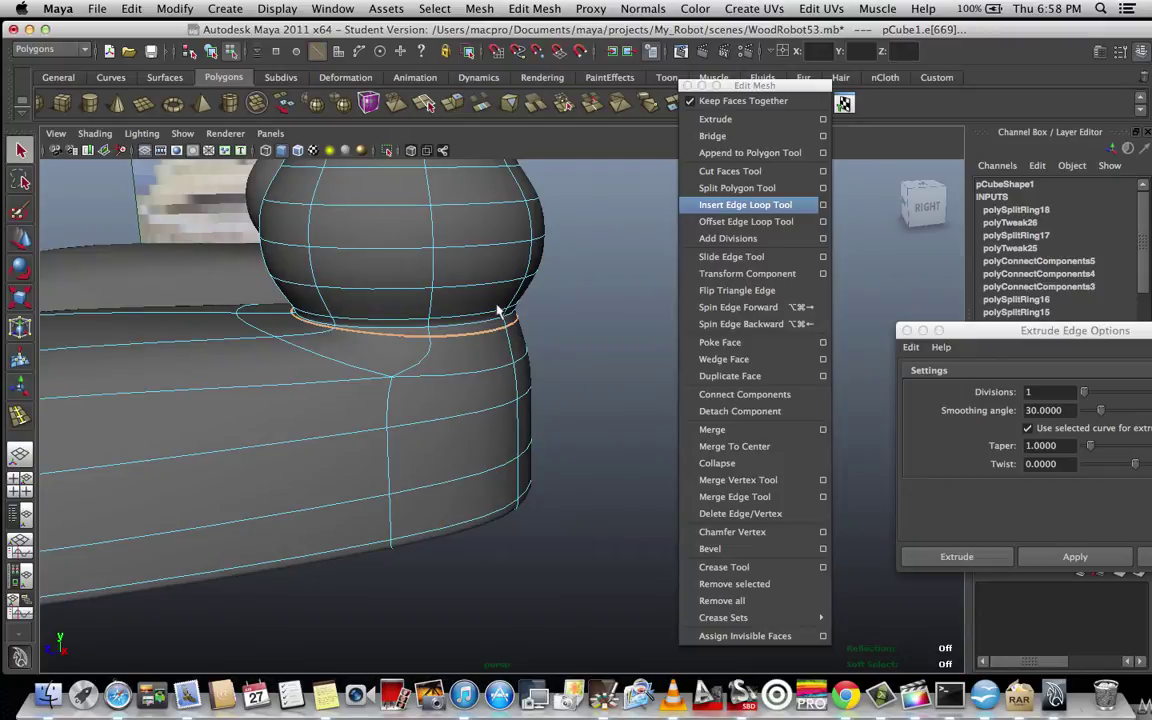
{"action": "right_click", "coordinate": [498, 306]}
{"action": "left_click", "coordinate": [569, 285]}
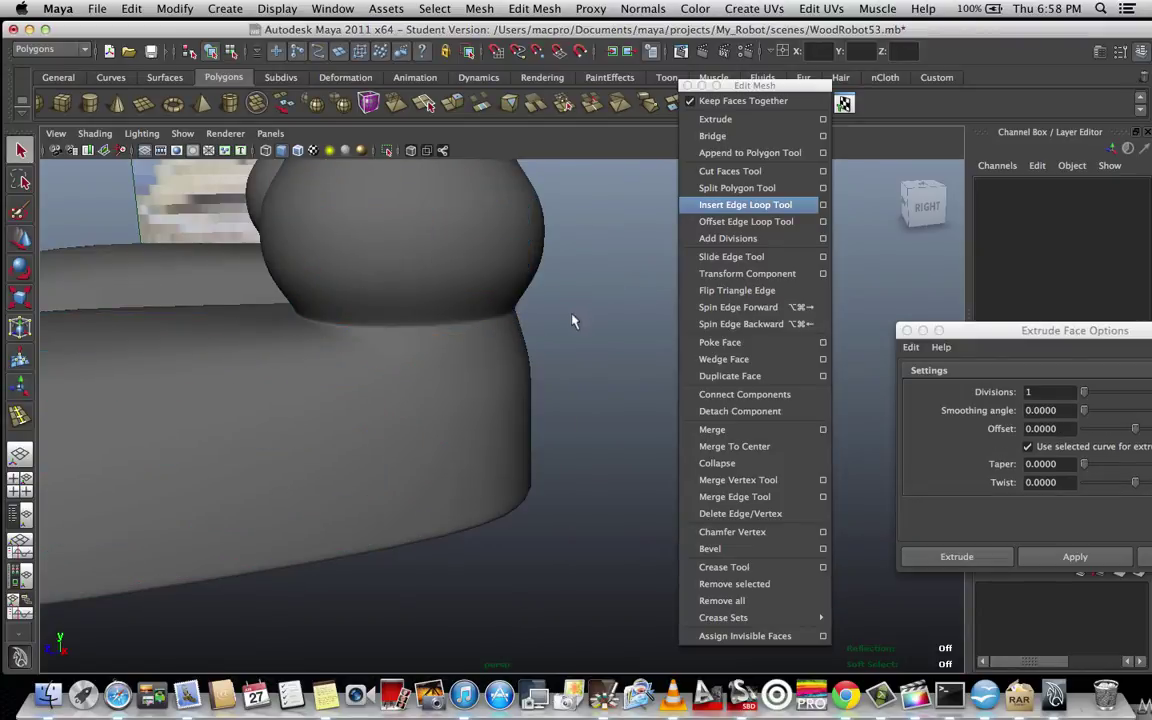
- Examine the smoothed heel junction, both legs as a whole, and the knee joint close up
{"action": "left_click_drag", "start_coordinate": [514, 282], "coordinate": [418, 310], "text": "alt"}
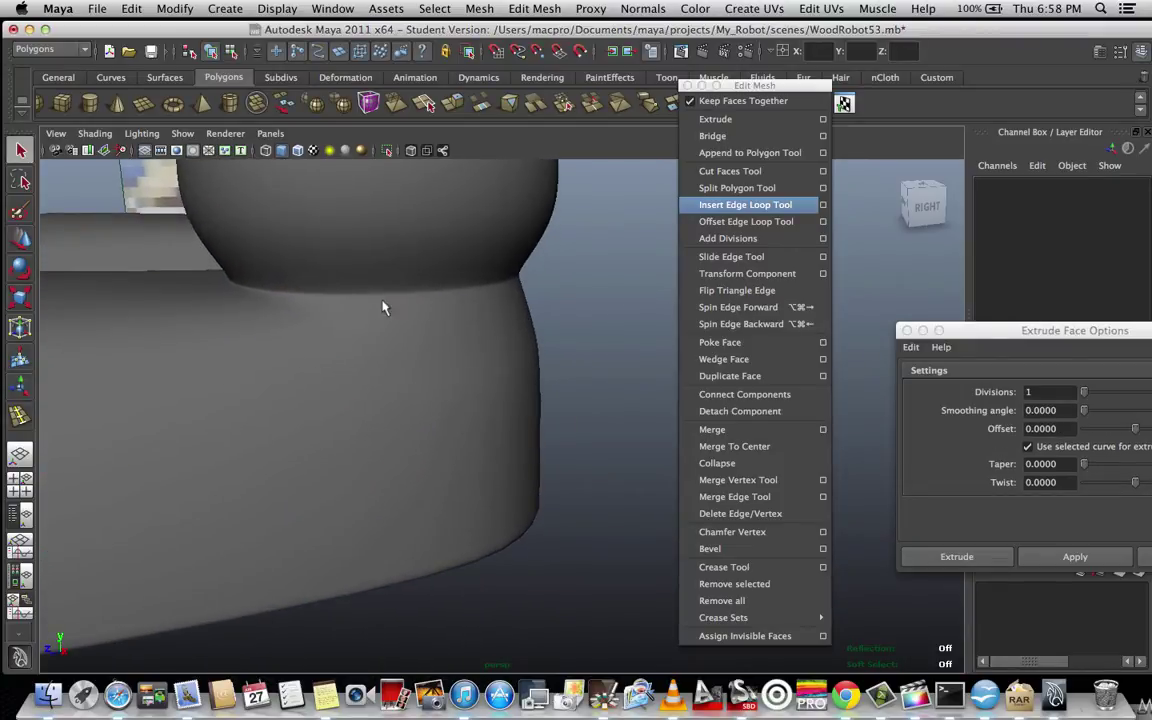
{"action": "mouse_move", "coordinate": [533, 316]}
{"action": "left_mouse_down", "text": "alt"}
{"action": "mouse_move", "coordinate": [455, 324]}
{"action": "mouse_move", "coordinate": [519, 329]}
{"action": "left_mouse_up", "text": "alt"}
{"action": "left_click_drag", "start_coordinate": [496, 329], "coordinate": [557, 542], "text": "alt"}
{"action": "scroll", "coordinate": [543, 343], "scroll_direction": "down", "scroll_amount": 5}
{"action": "scroll", "coordinate": [563, 473], "scroll_direction": "down", "scroll_amount": 5}
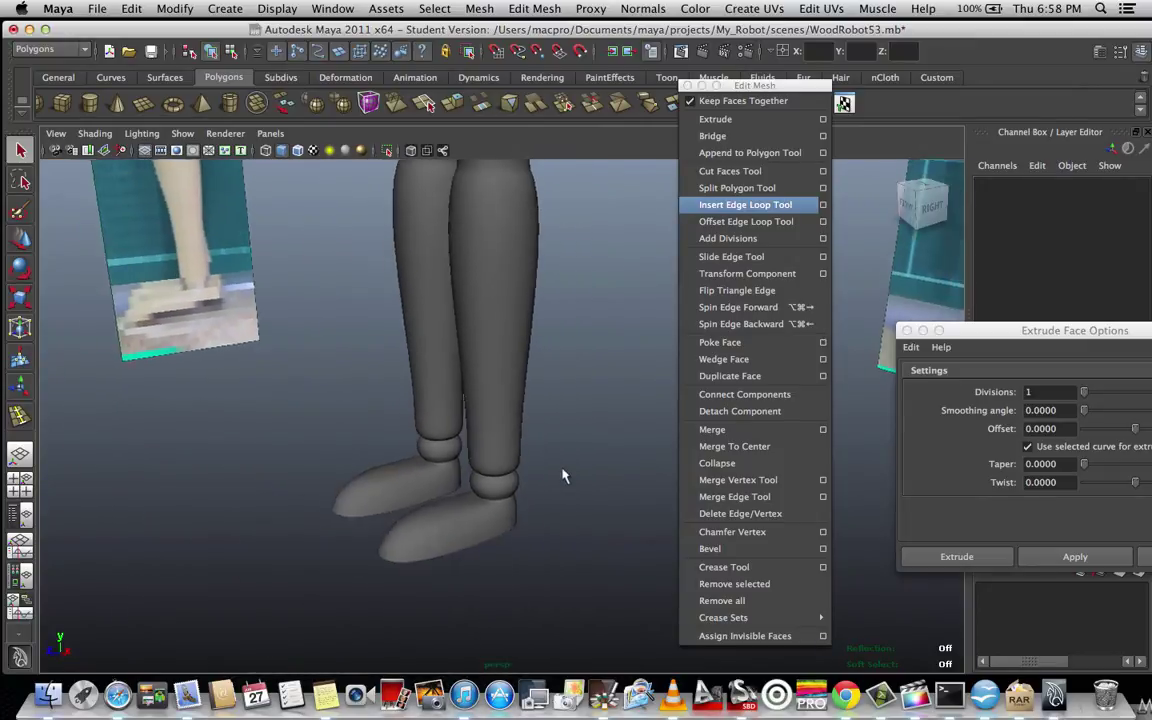
{"action": "middle_click_drag", "start_coordinate": [576, 402], "coordinate": [555, 568], "text": "alt"}
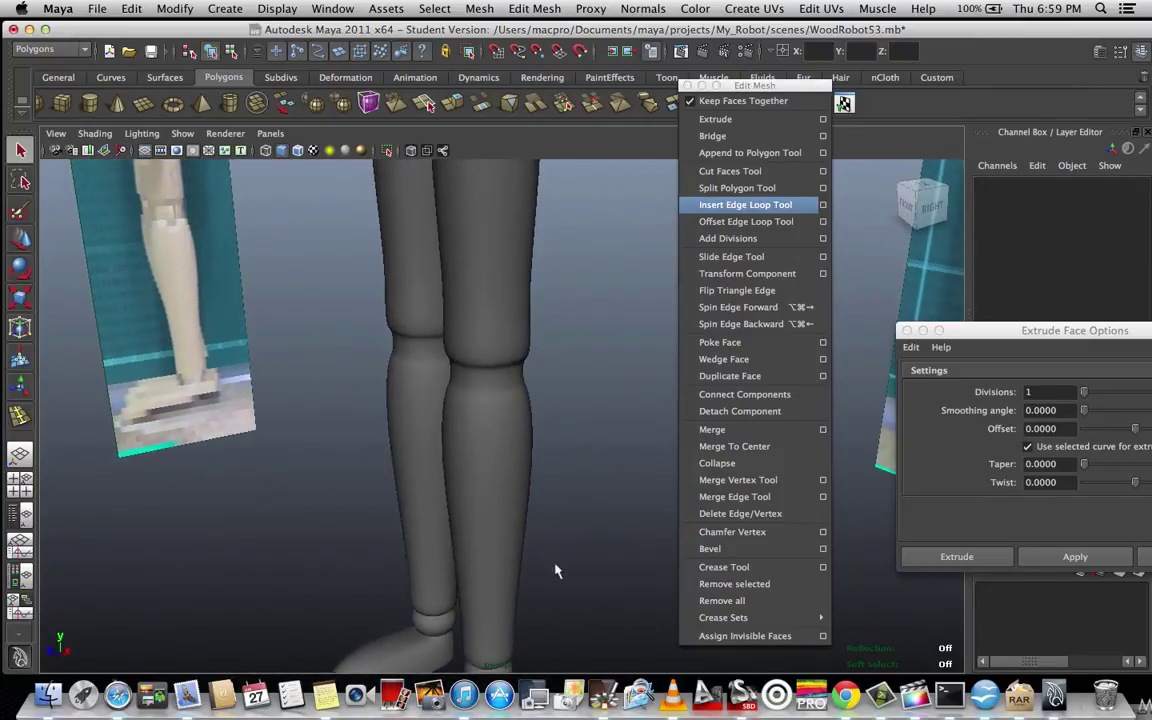
{"action": "scroll", "coordinate": [523, 330], "scroll_direction": "up", "scroll_amount": 5}
{"action": "left_click_drag", "start_coordinate": [523, 331], "coordinate": [571, 275], "text": "alt"}
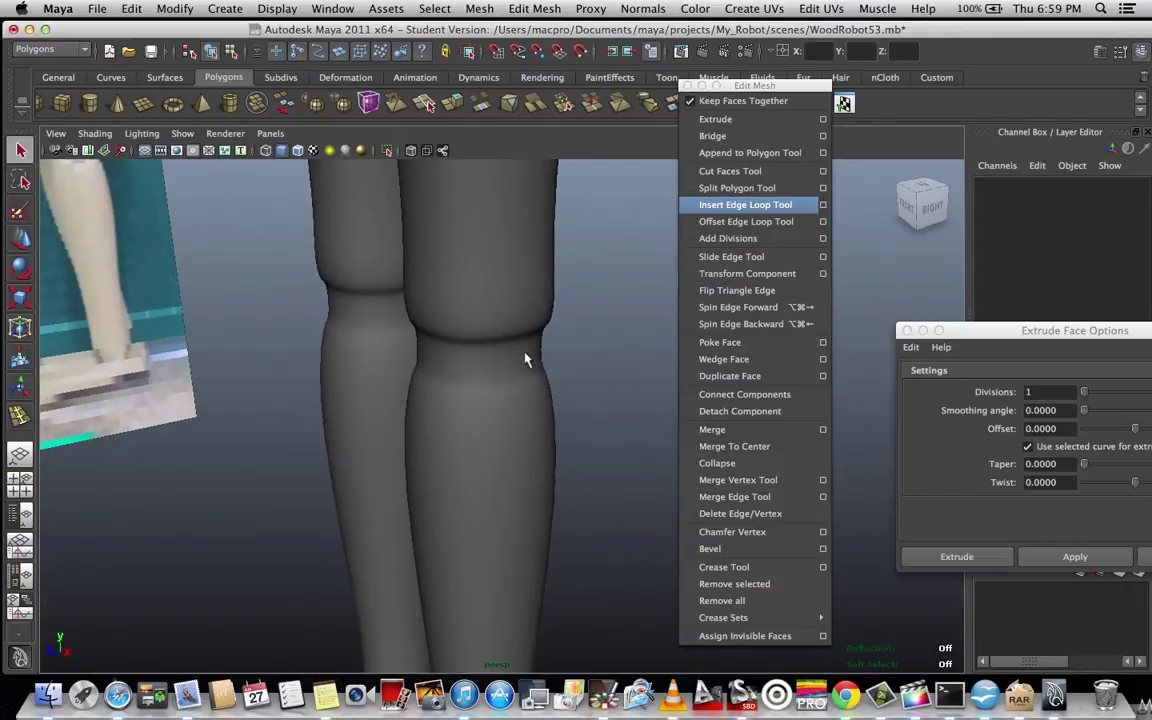
- Select the leg, return it to unsmoothed display and switch to the side view with the reference image
{"action": "left_click", "coordinate": [527, 360]}
{"action": "key", "text": "1"}
{"action": "left_click_drag", "start_coordinate": [577, 367], "coordinate": [499, 333], "text": "alt"}
{"action": "middle_click_drag", "start_coordinate": [499, 333], "coordinate": [472, 334], "text": "alt"}
{"action": "scroll", "coordinate": [472, 334], "scroll_direction": "up", "scroll_amount": 4}
{"action": "left_click_drag", "start_coordinate": [442, 328], "coordinate": [491, 334], "text": "alt"}
{"action": "key", "text": "space"}
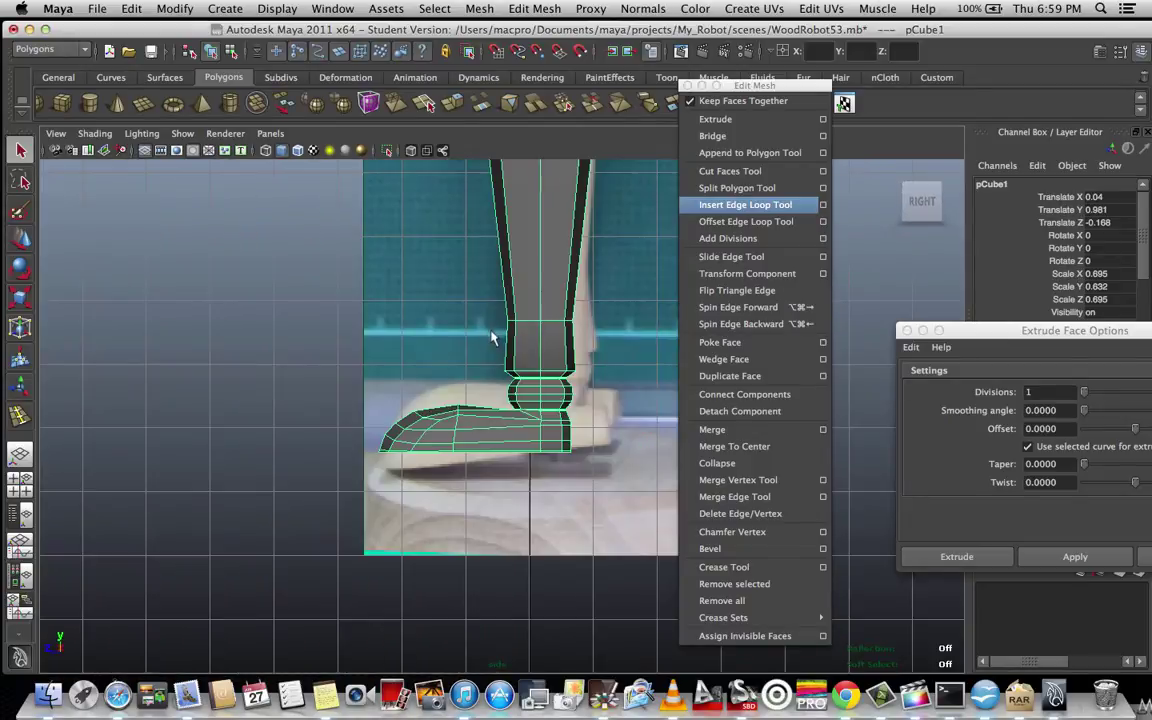
{"action": "scroll", "coordinate": [481, 345], "scroll_direction": "down", "scroll_amount": 3}
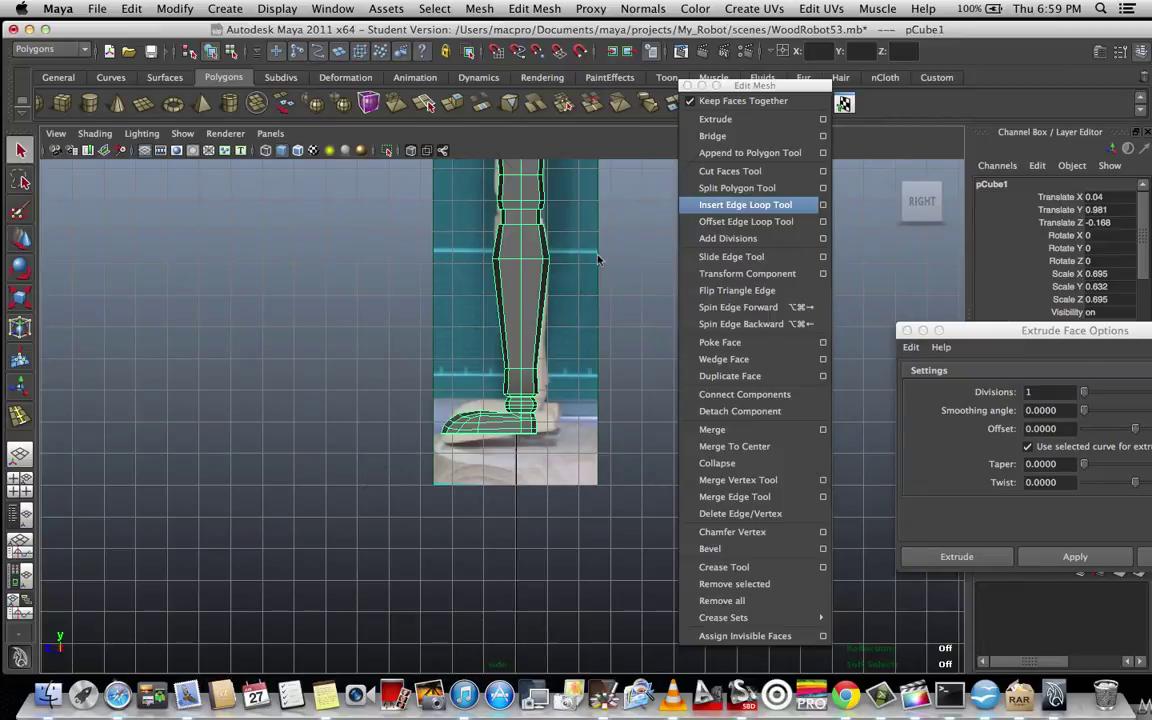
{"action": "key", "text": "space"}
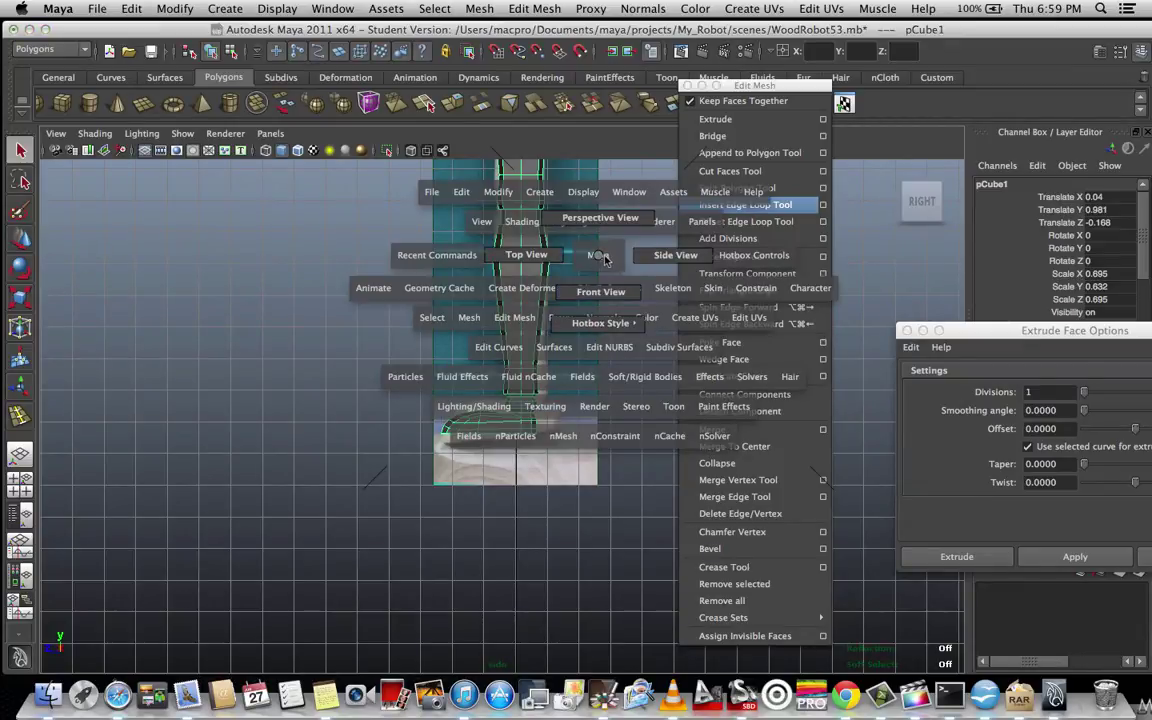
{"action": "left_click_drag", "start_coordinate": [591, 262], "coordinate": [645, 262]}
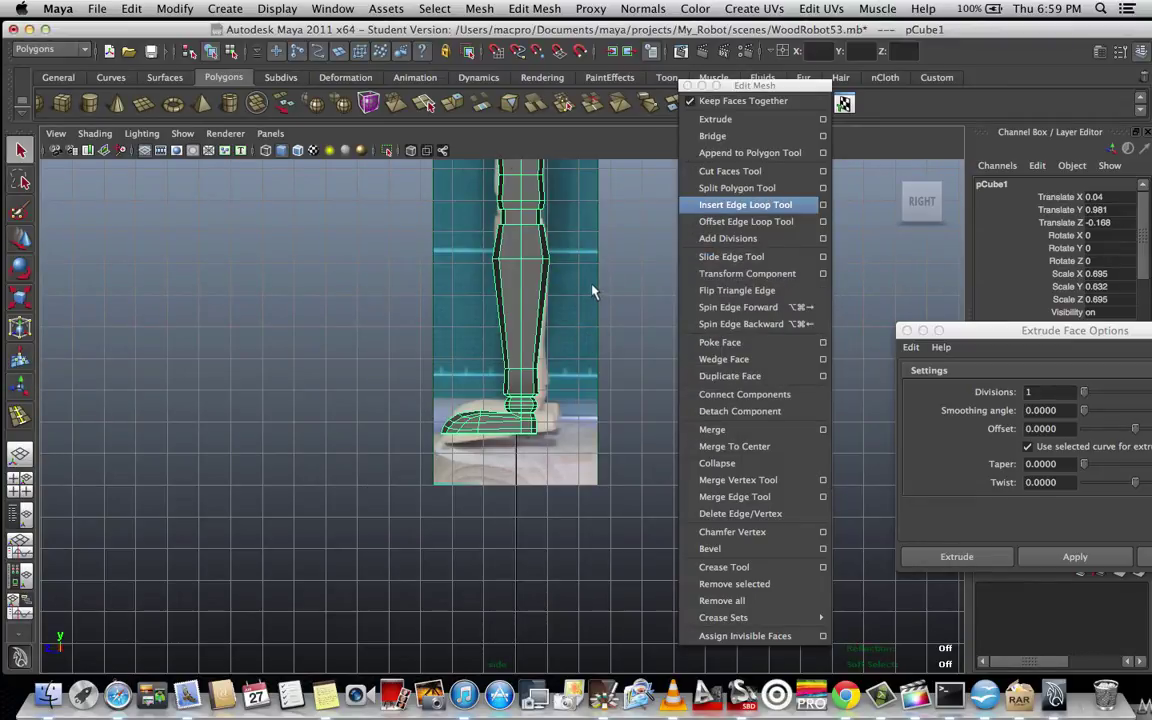
- Select the vertical edges of the narrow knee section and connect them to add an edge ring around its middle
{"action": "middle_click_drag", "start_coordinate": [580, 322], "coordinate": [538, 446], "text": "alt"}
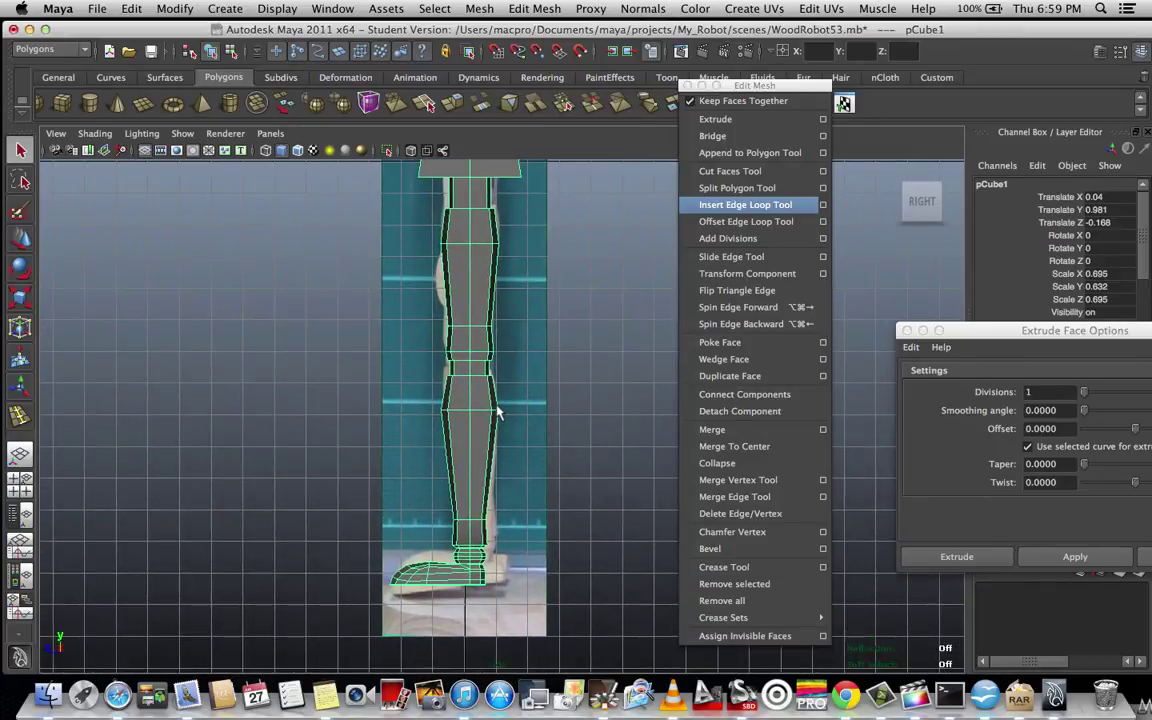
{"action": "scroll", "coordinate": [496, 415], "scroll_direction": "up", "scroll_amount": 6}
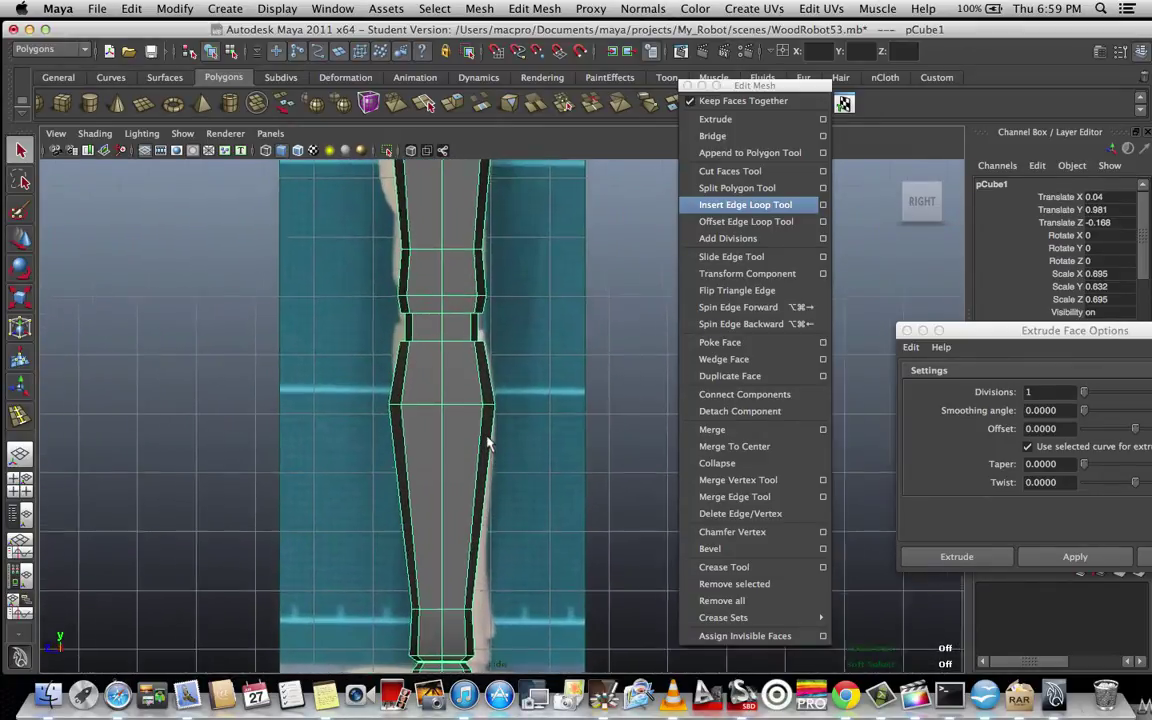
{"action": "scroll", "coordinate": [488, 443], "scroll_direction": "up", "scroll_amount": 2}
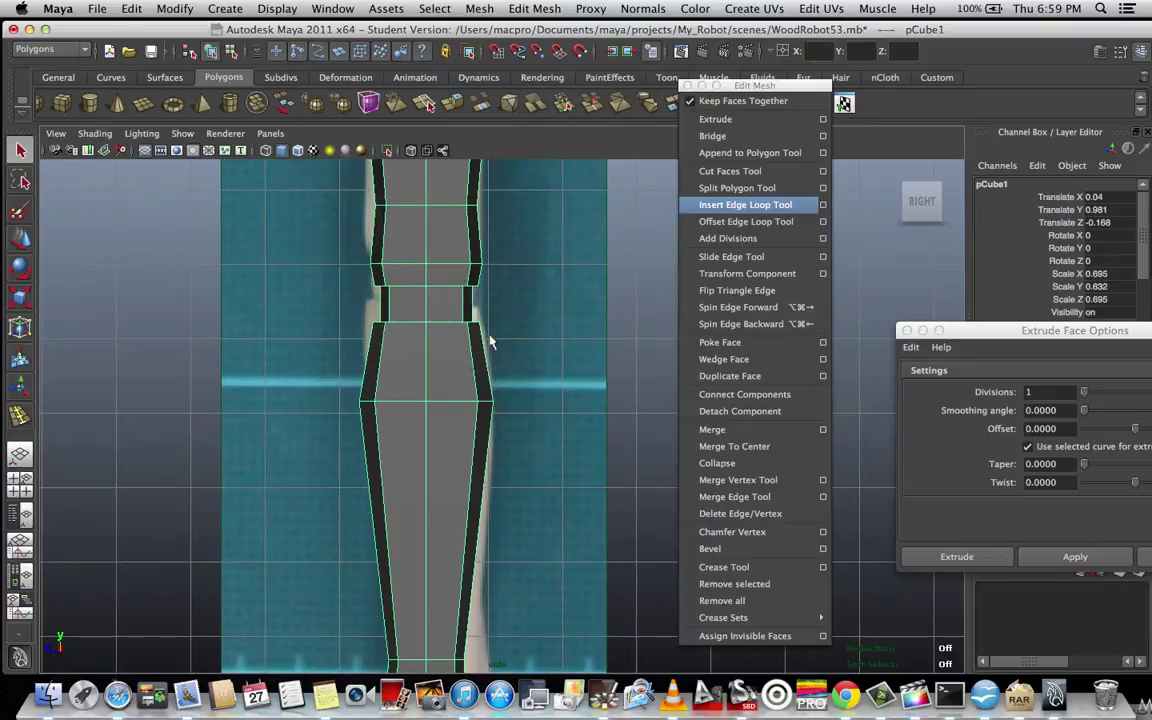
{"action": "scroll", "coordinate": [485, 338], "scroll_direction": "up", "scroll_amount": 3}
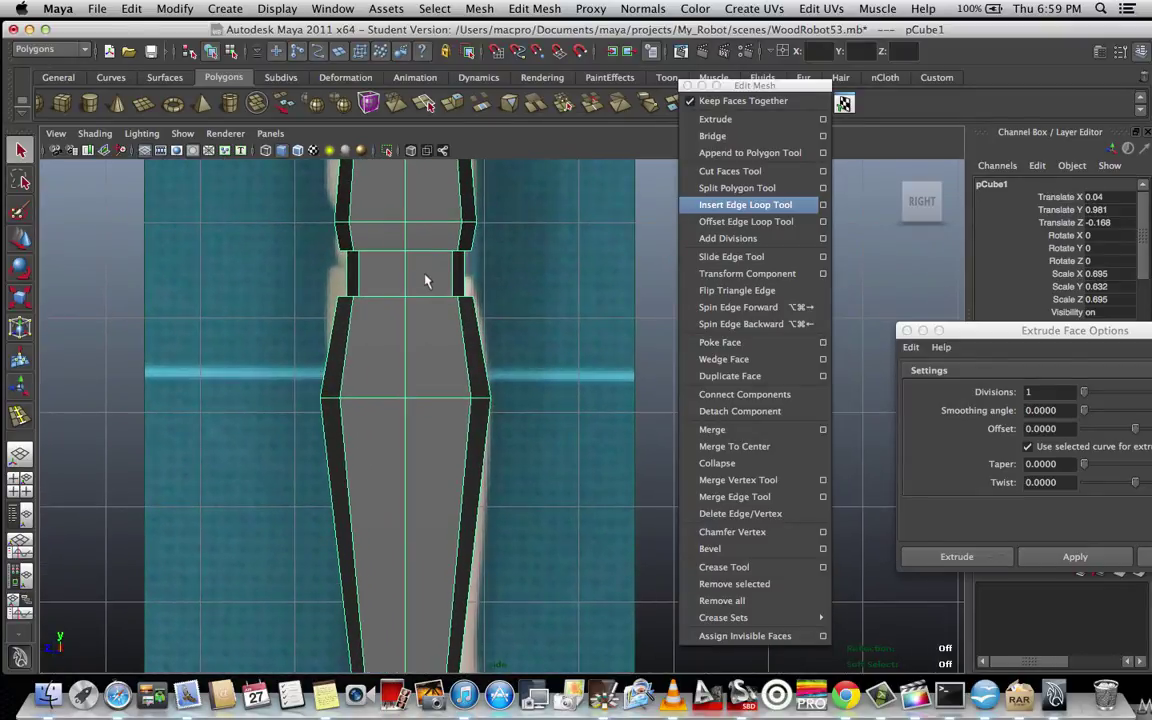
{"action": "scroll", "coordinate": [425, 281], "scroll_direction": "up", "scroll_amount": 2}
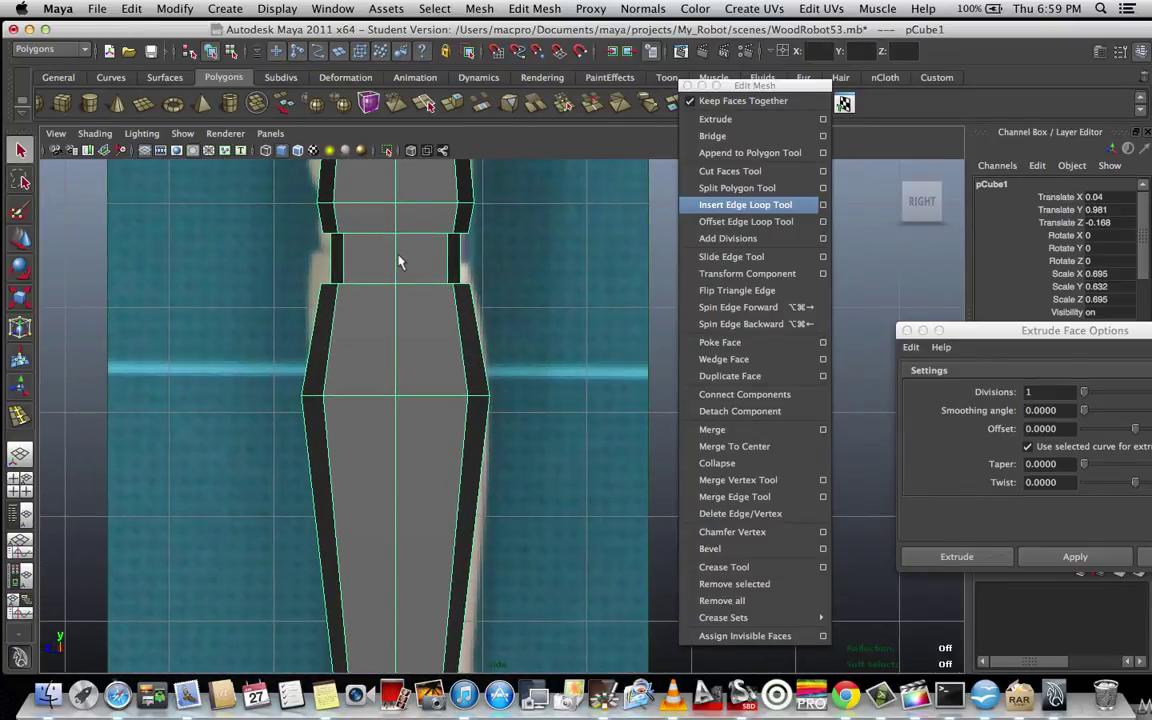
{"action": "right_click_drag", "start_coordinate": [398, 262], "coordinate": [398, 218]}
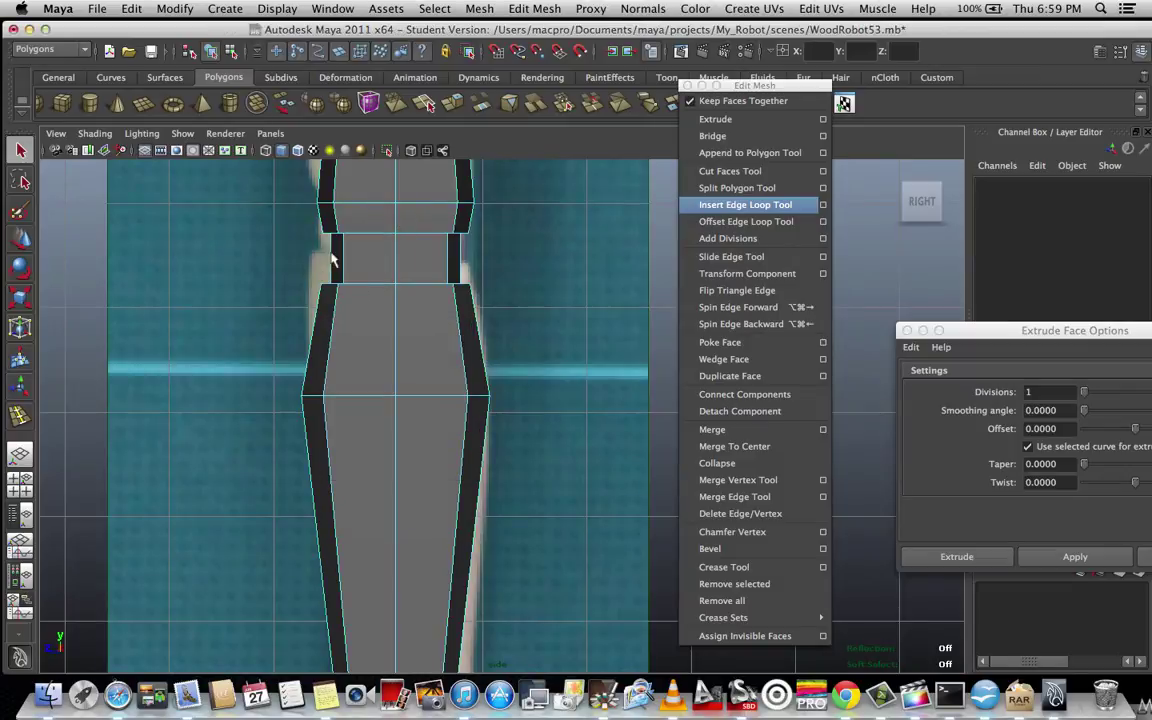
{"action": "scroll", "coordinate": [333, 260], "scroll_direction": "up", "scroll_amount": 1}
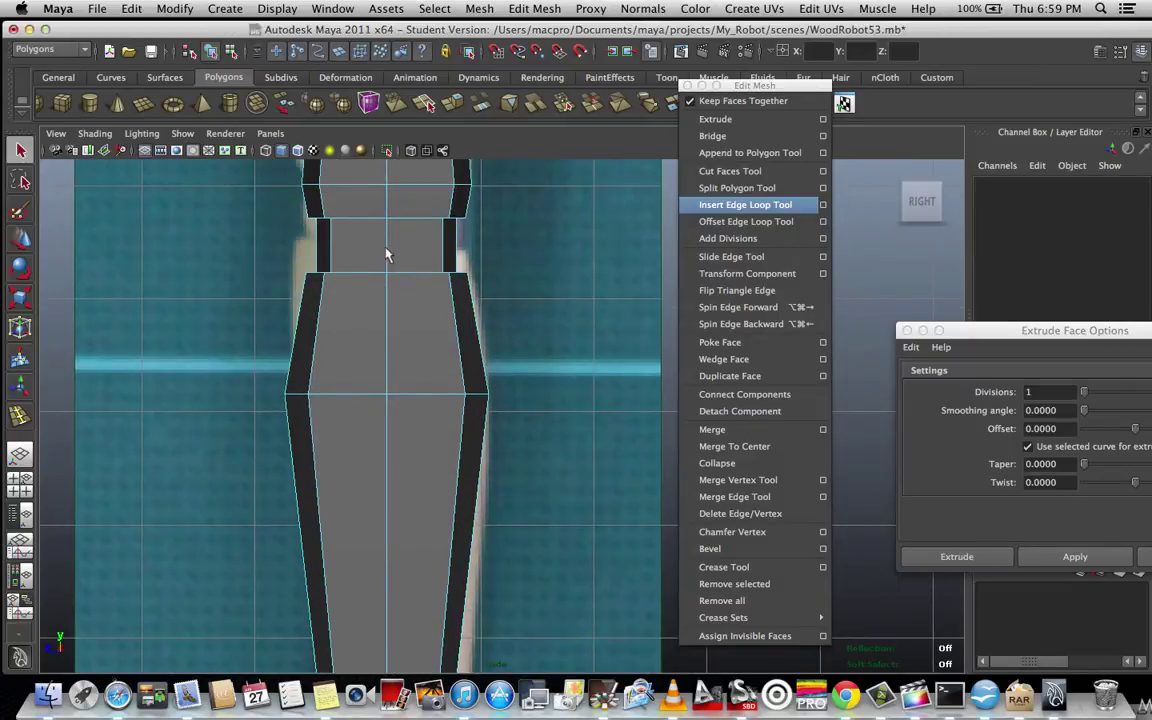
{"action": "left_click_drag", "start_coordinate": [264, 241], "coordinate": [545, 255]}
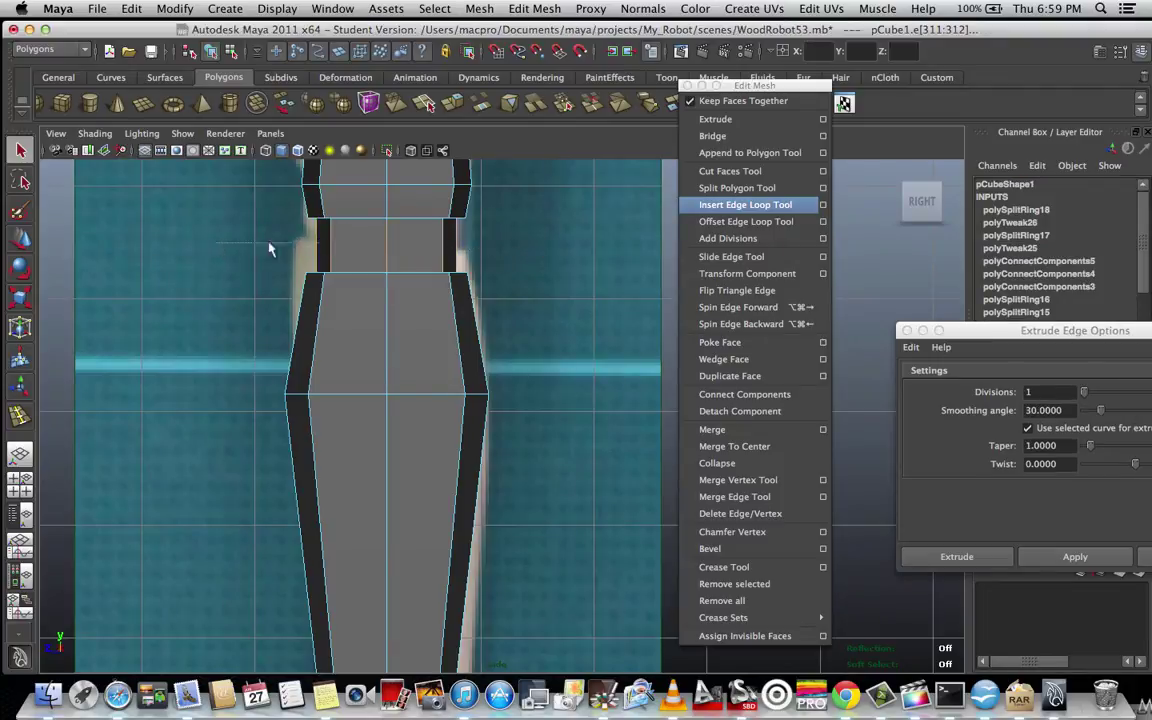
{"action": "left_click", "coordinate": [755, 396]}
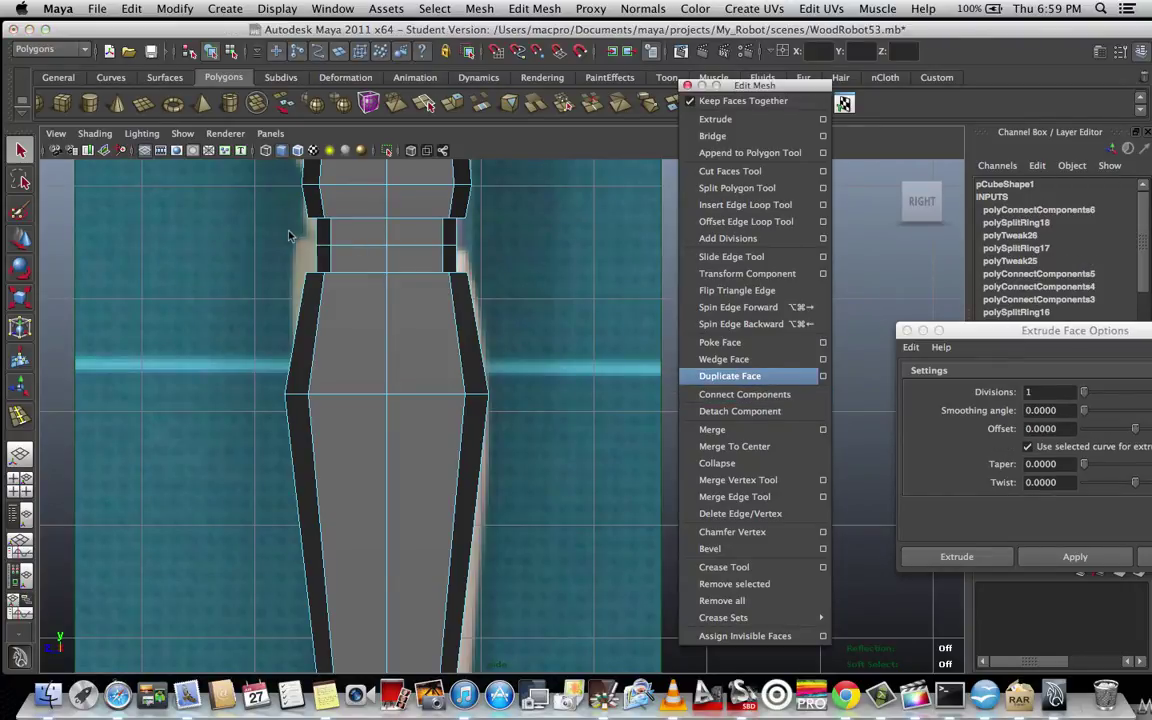
- Connect the vertical edges of the knee section's upper half and lower half to add one more ring in each
{"action": "scroll", "coordinate": [288, 236], "scroll_direction": "up", "scroll_amount": 1}
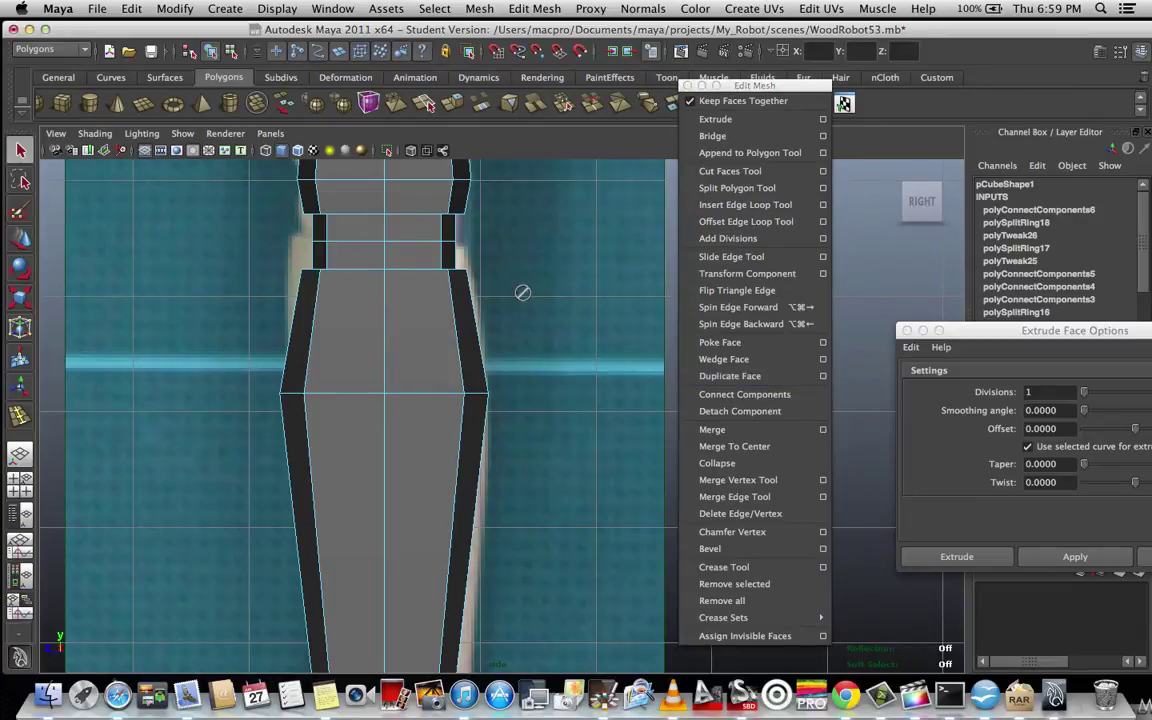
{"action": "scroll", "coordinate": [527, 305], "scroll_direction": "up", "scroll_amount": 2}
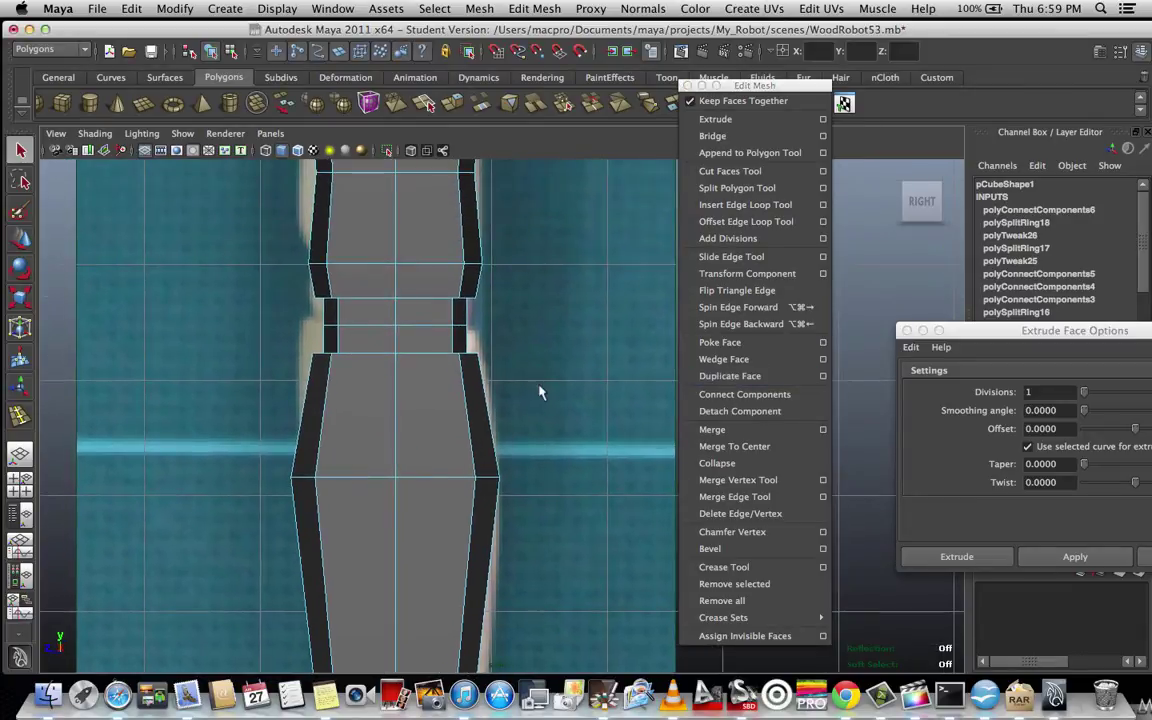
{"action": "scroll", "coordinate": [453, 329], "scroll_direction": "up", "scroll_amount": 3}
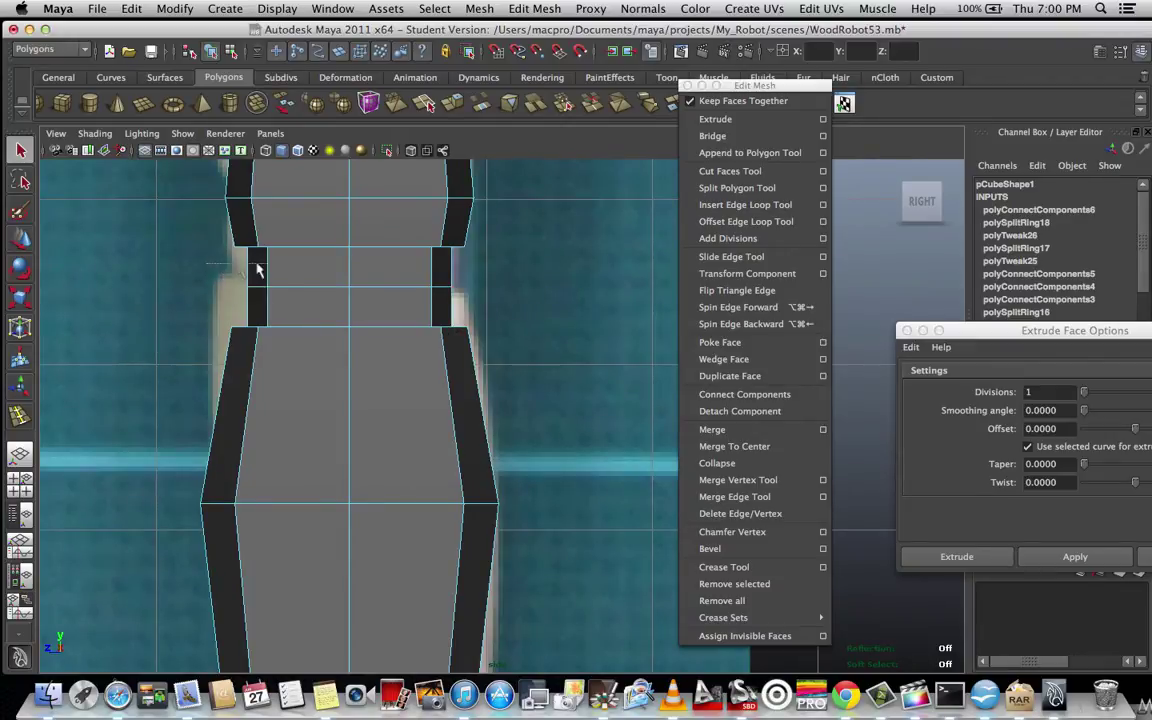
{"action": "left_click_drag", "start_coordinate": [257, 264], "coordinate": [532, 268]}
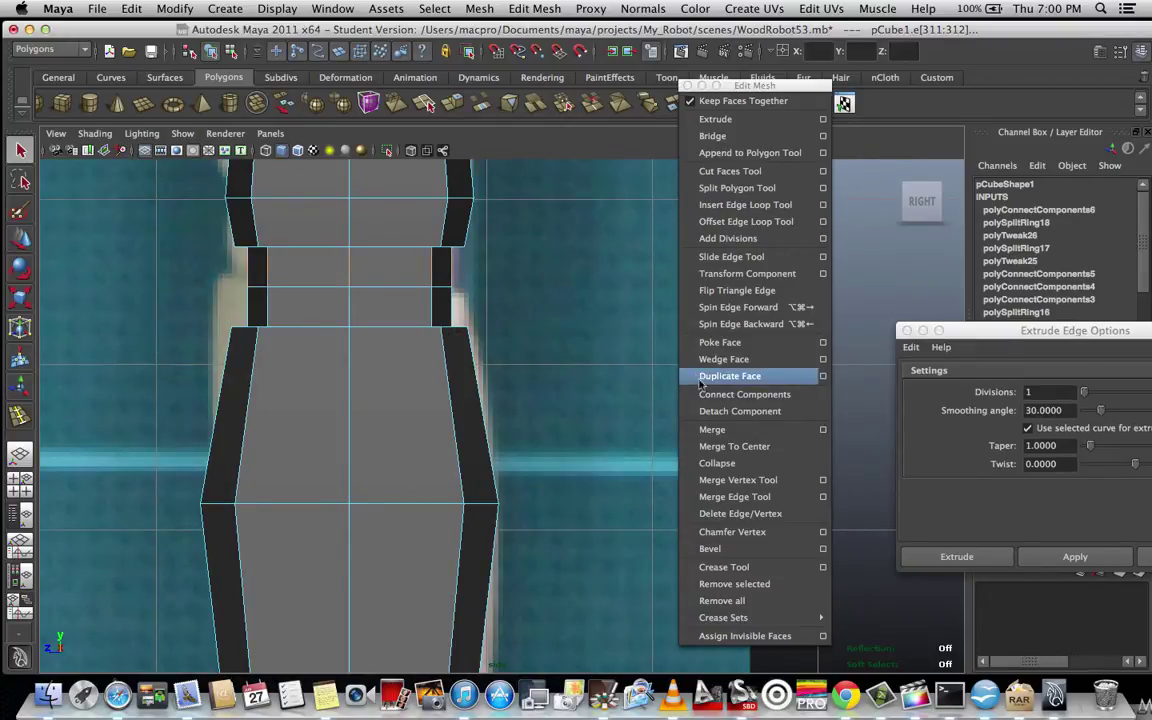
{"action": "left_click", "coordinate": [730, 394]}
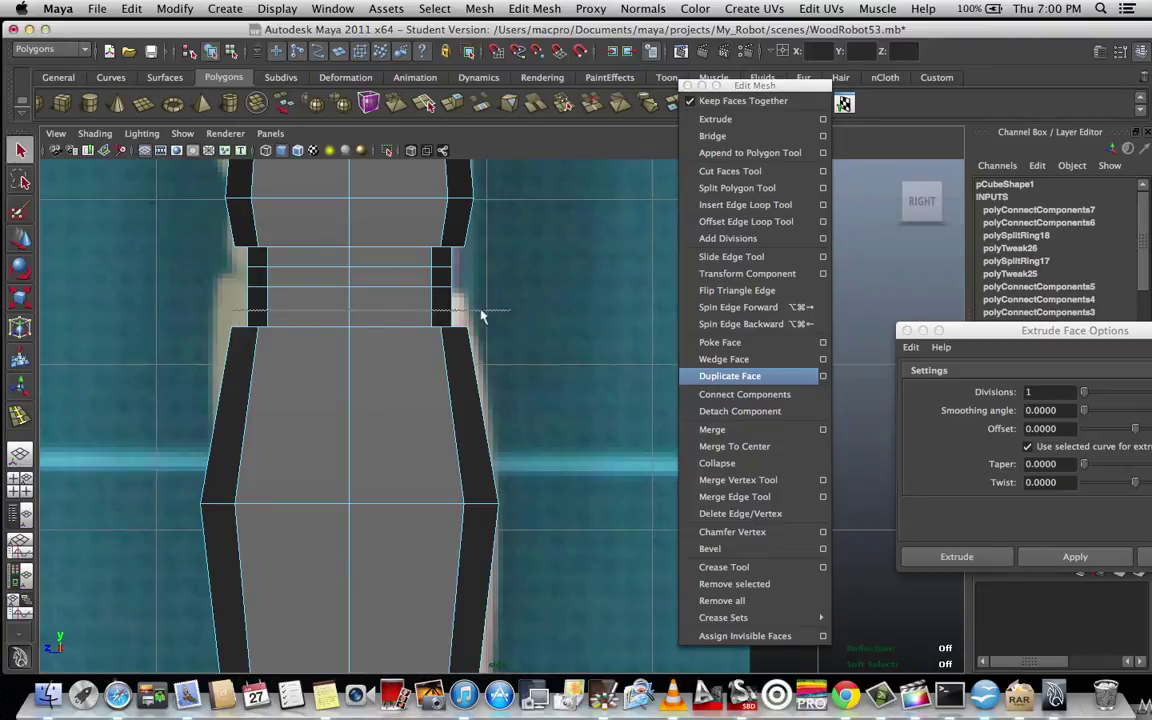
{"action": "left_click_drag", "start_coordinate": [481, 311], "coordinate": [547, 312]}
{"action": "left_click", "coordinate": [697, 395]}
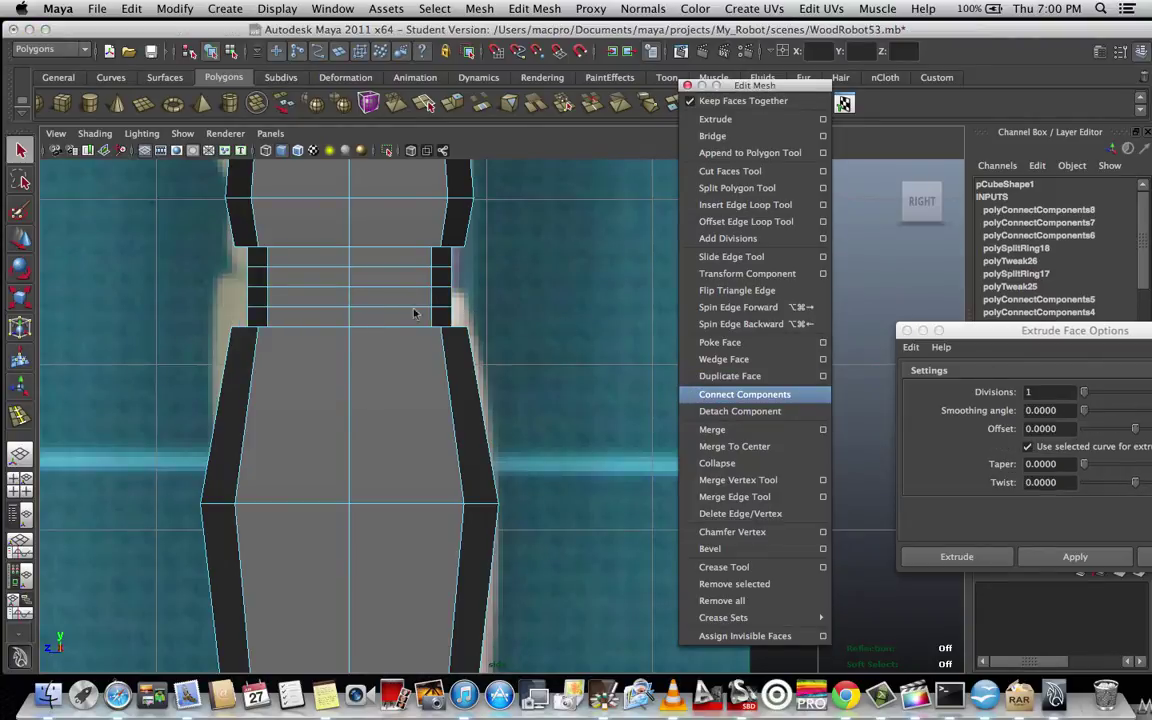
- Select the middle ring of vertices in the knee section and scale it outward uniformly
{"action": "right_click", "coordinate": [358, 289]}
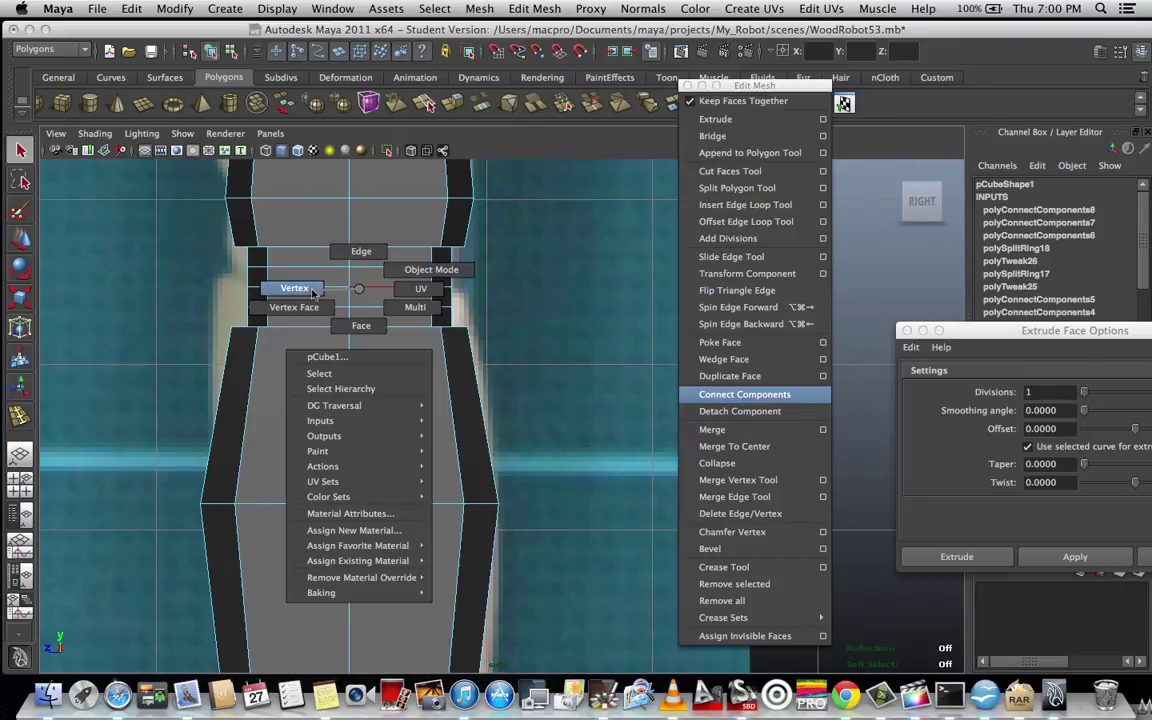
{"action": "right_click_drag", "start_coordinate": [312, 290], "coordinate": [310, 290]}
{"action": "scroll", "coordinate": [310, 290], "scroll_direction": "up", "scroll_amount": 1}
{"action": "left_click_drag", "start_coordinate": [205, 265], "coordinate": [522, 297]}
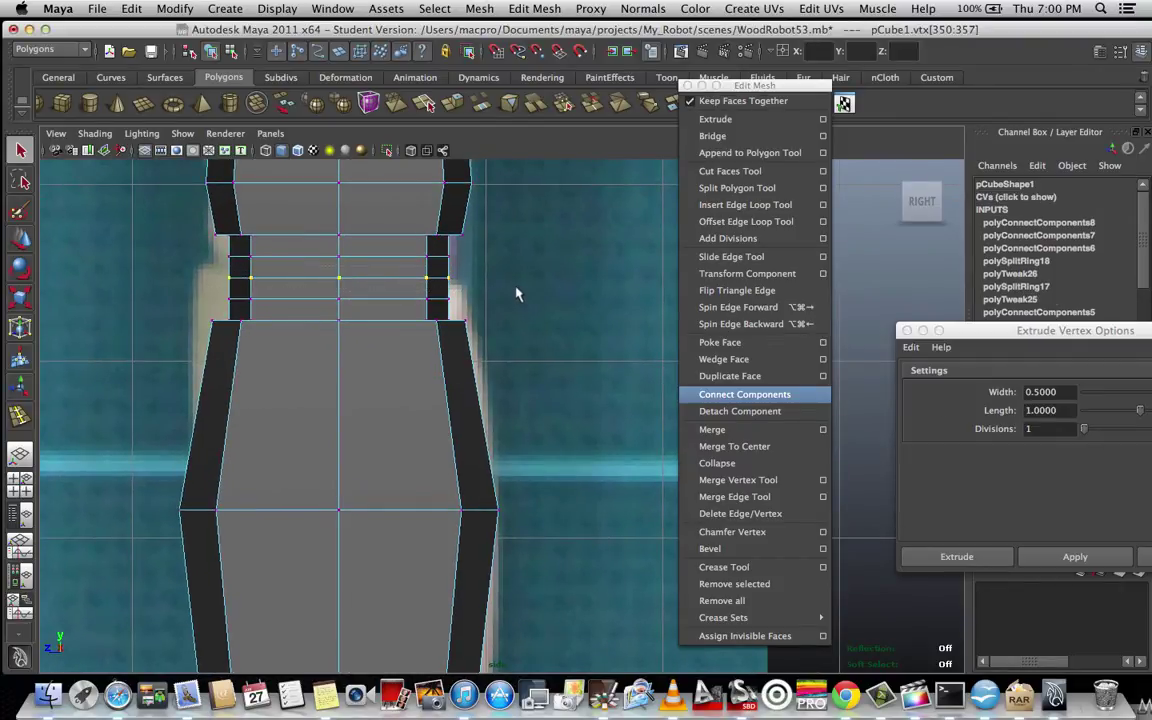
{"action": "key", "text": "w"}
{"action": "mouse_move", "coordinate": [347, 282]}
{"action": "left_mouse_down"}
{"action": "mouse_move", "coordinate": [325, 279]}
{"action": "mouse_move", "coordinate": [368, 274]}
{"action": "left_mouse_up"}
- Scale the knee section's lower and upper vertex rings outward to give the joint a bulging profile
{"action": "left_click_drag", "start_coordinate": [213, 291], "coordinate": [475, 312]}
{"action": "left_click_drag", "start_coordinate": [338, 297], "coordinate": [365, 299]}
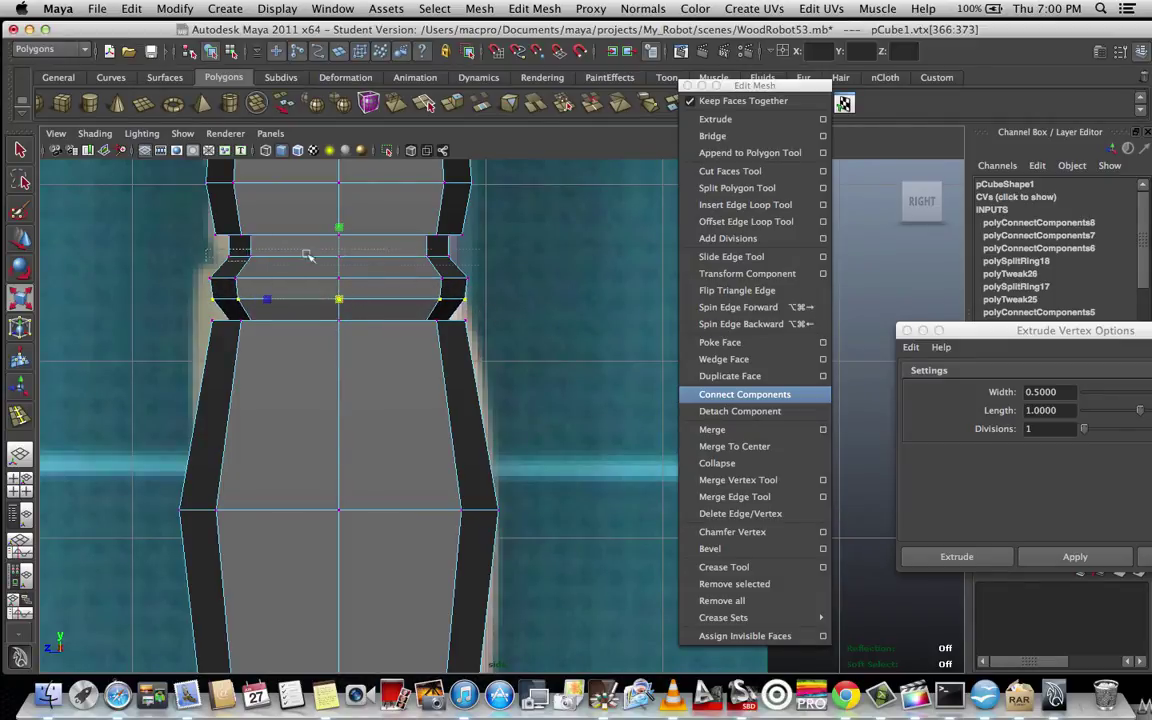
{"action": "key", "text": "Up"}
{"action": "left_click_drag", "start_coordinate": [340, 260], "coordinate": [355, 256]}
- Refine the knee's bulge by scaling its lower, middle and upper vertex rings slightly inward
{"action": "left_click_drag", "start_coordinate": [207, 291], "coordinate": [510, 315]}
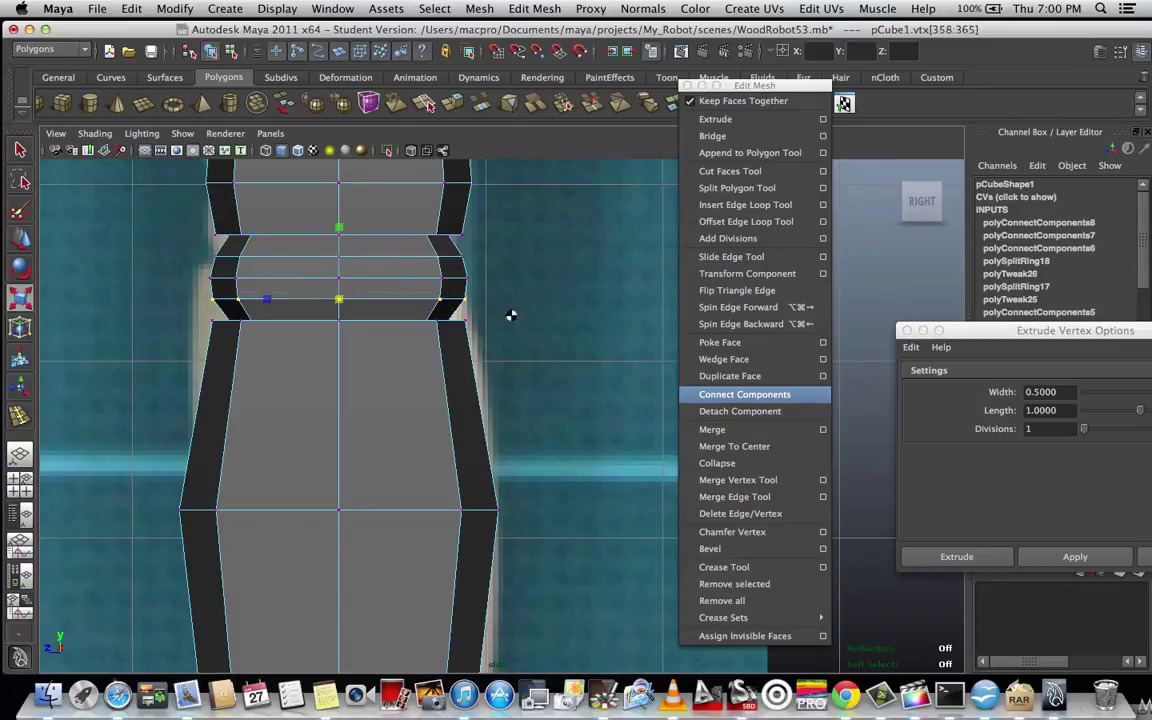
{"action": "left_click_drag", "start_coordinate": [339, 299], "coordinate": [340, 300]}
{"action": "left_click_drag", "start_coordinate": [197, 266], "coordinate": [511, 291]}
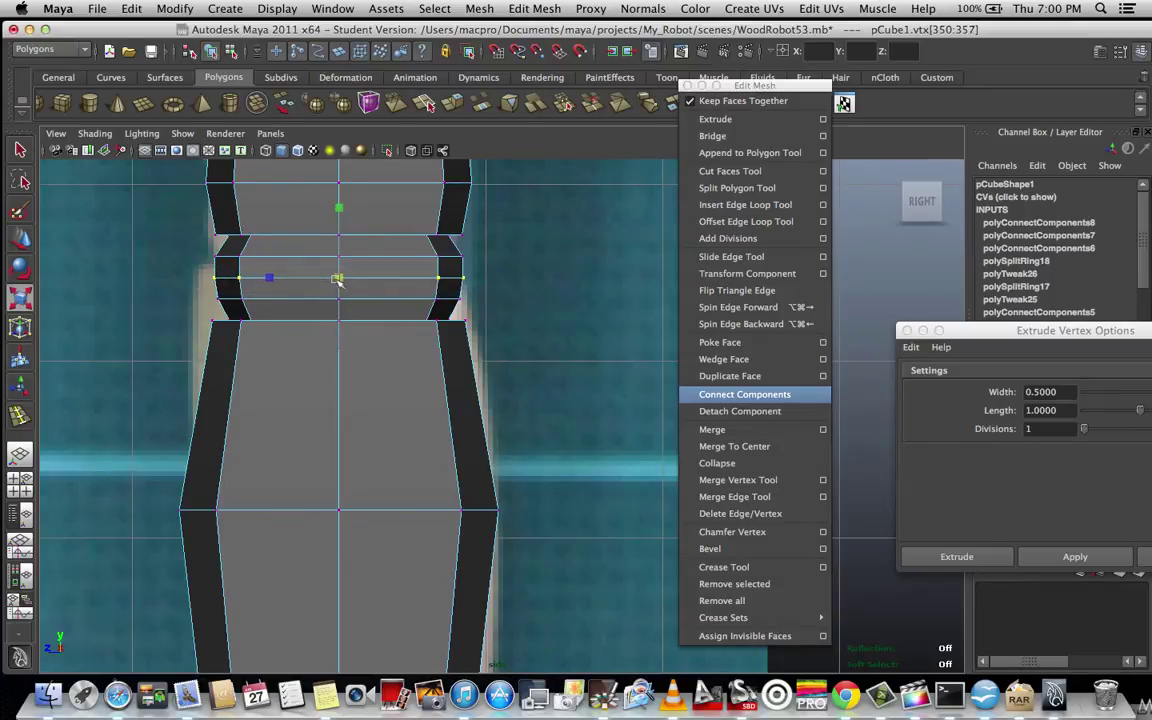
{"action": "left_click_drag", "start_coordinate": [205, 250], "coordinate": [511, 264]}
{"action": "left_click_drag", "start_coordinate": [342, 259], "coordinate": [338, 256]}
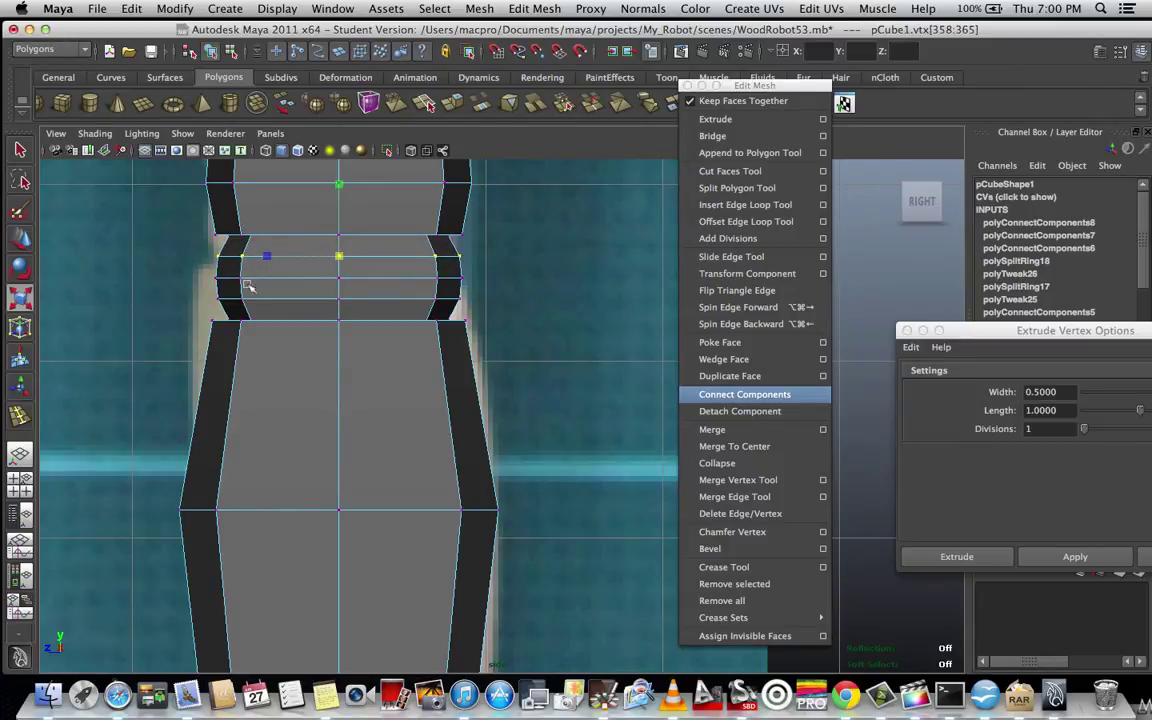
{"action": "left_click_drag", "start_coordinate": [205, 291], "coordinate": [489, 307]}
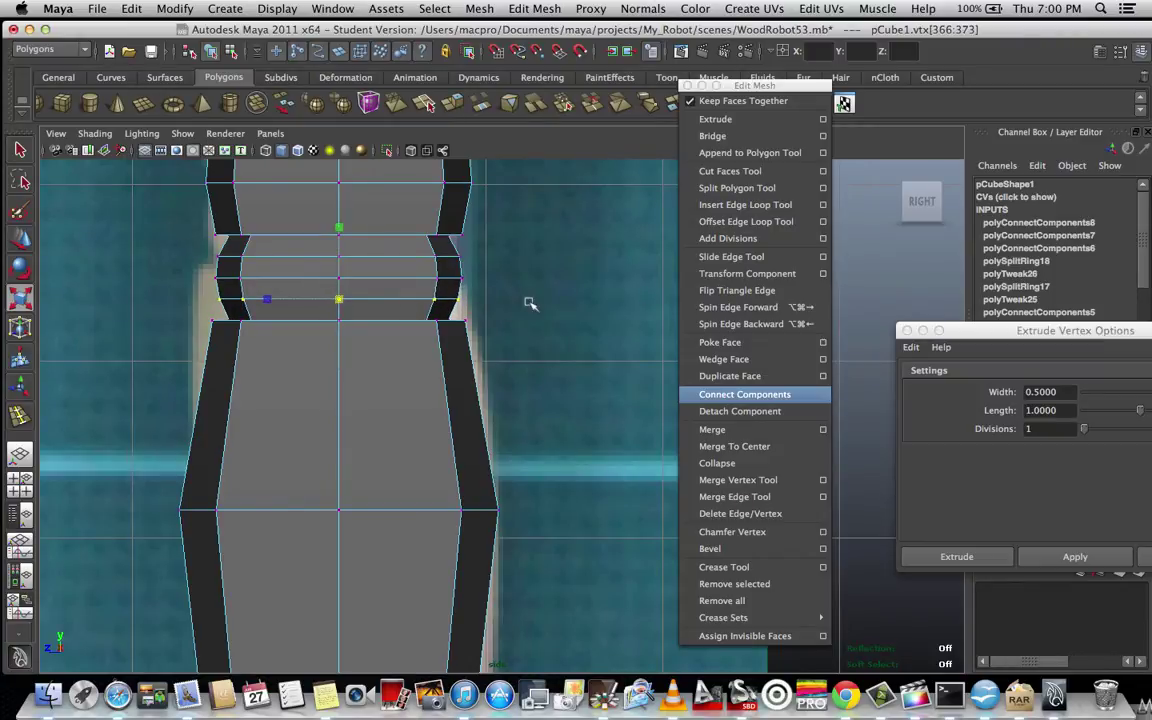
{"action": "scroll", "coordinate": [520, 304], "scroll_direction": "down", "scroll_amount": 7}
{"action": "scroll", "coordinate": [522, 304], "scroll_direction": "up", "scroll_amount": 6}
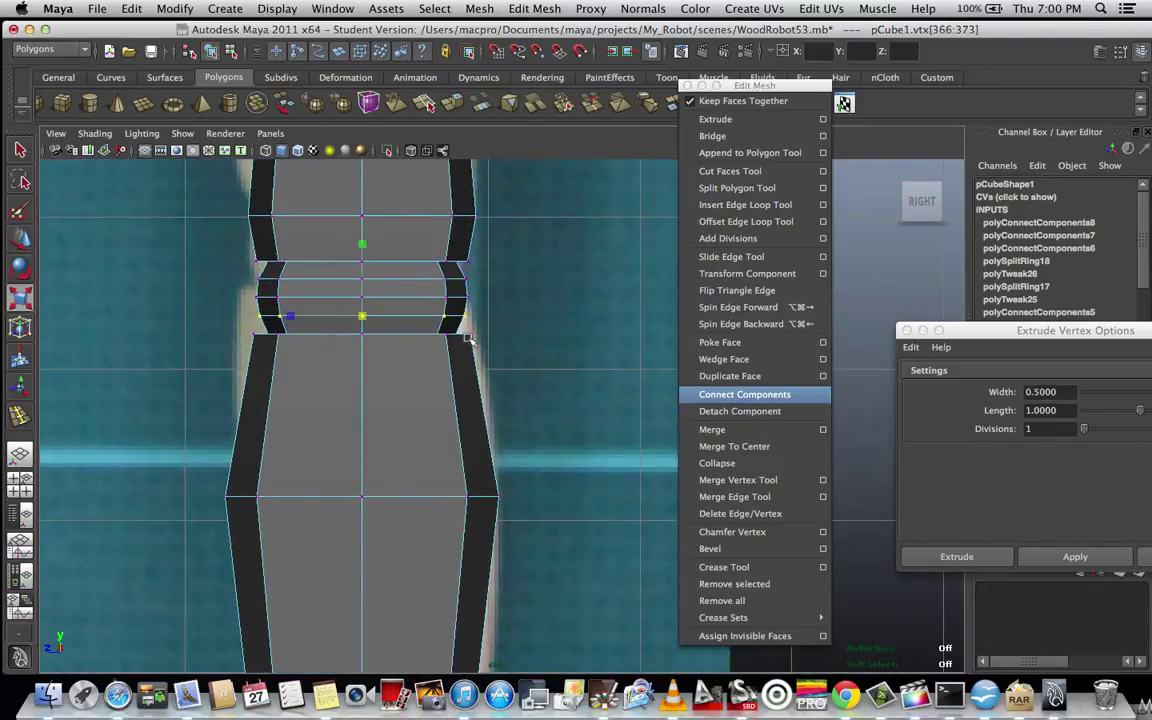
- Preview the leg smoothed in the perspective view and examine the knee's rounded shape from several angles
{"action": "key", "text": "space"}
{"action": "left_click_drag", "start_coordinate": [426, 368], "coordinate": [428, 343]}
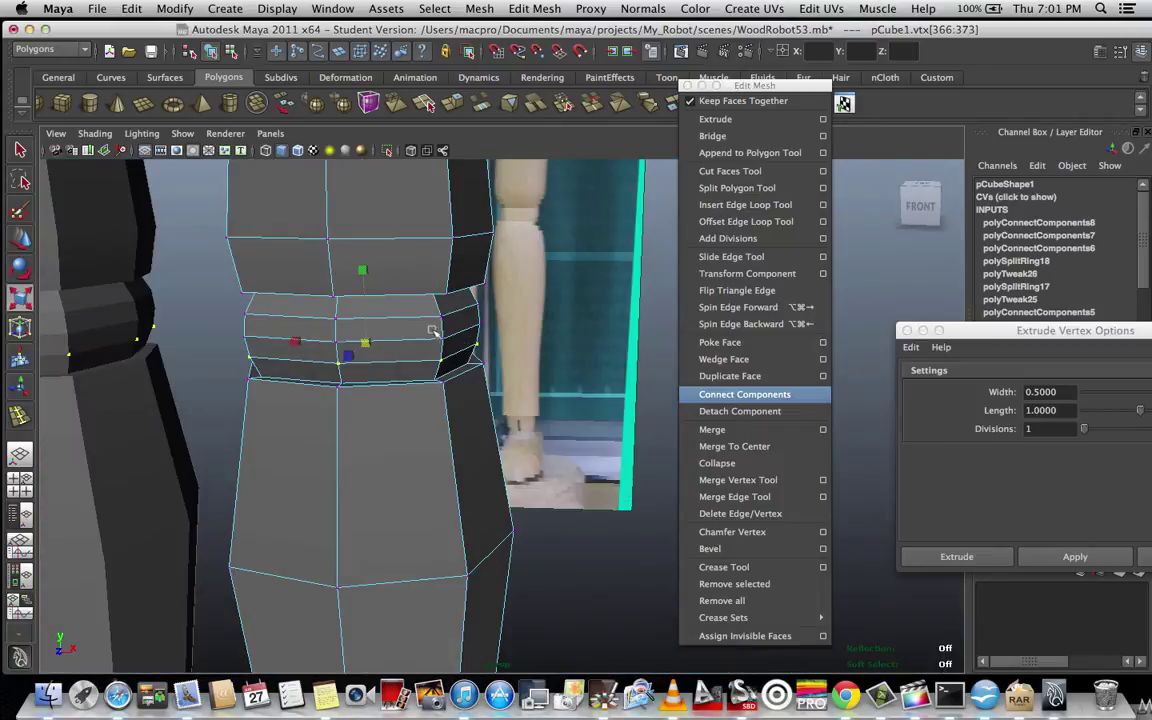
{"action": "left_click_drag", "start_coordinate": [527, 367], "coordinate": [493, 367], "text": "alt"}
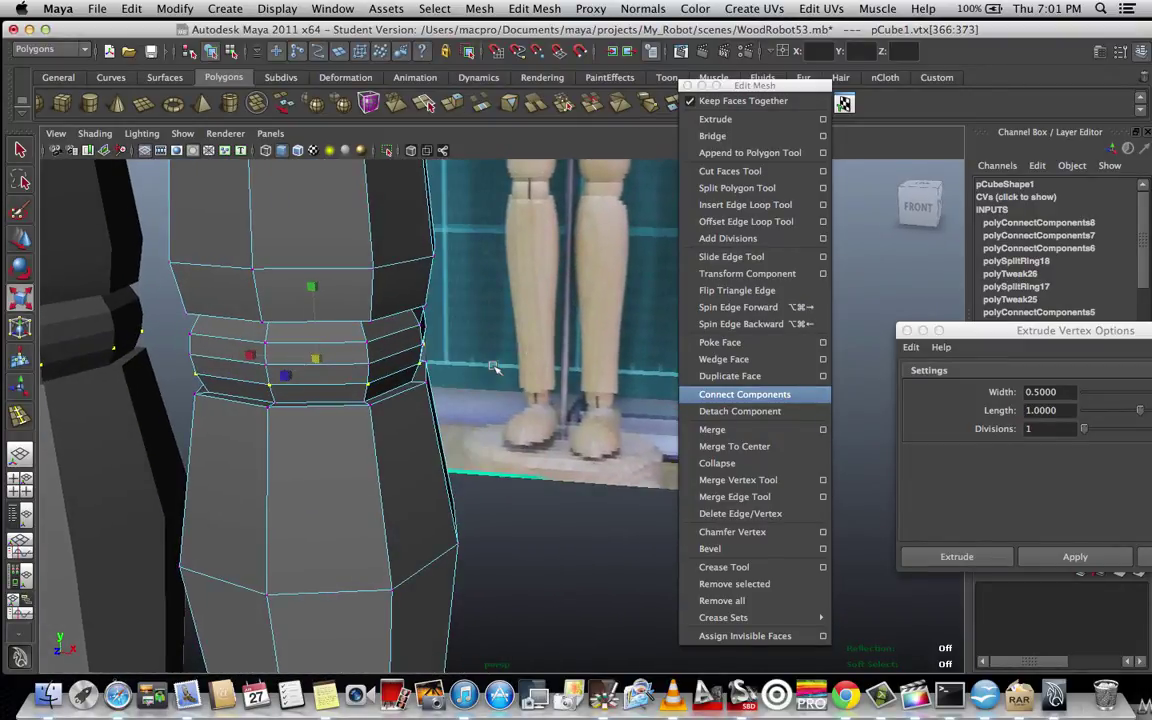
{"action": "scroll", "coordinate": [493, 367], "scroll_direction": "up", "scroll_amount": 5}
{"action": "key", "text": "3"}
{"action": "right_click_drag", "start_coordinate": [325, 324], "coordinate": [377, 311]}
{"action": "scroll", "coordinate": [385, 330], "scroll_direction": "down", "scroll_amount": 5}
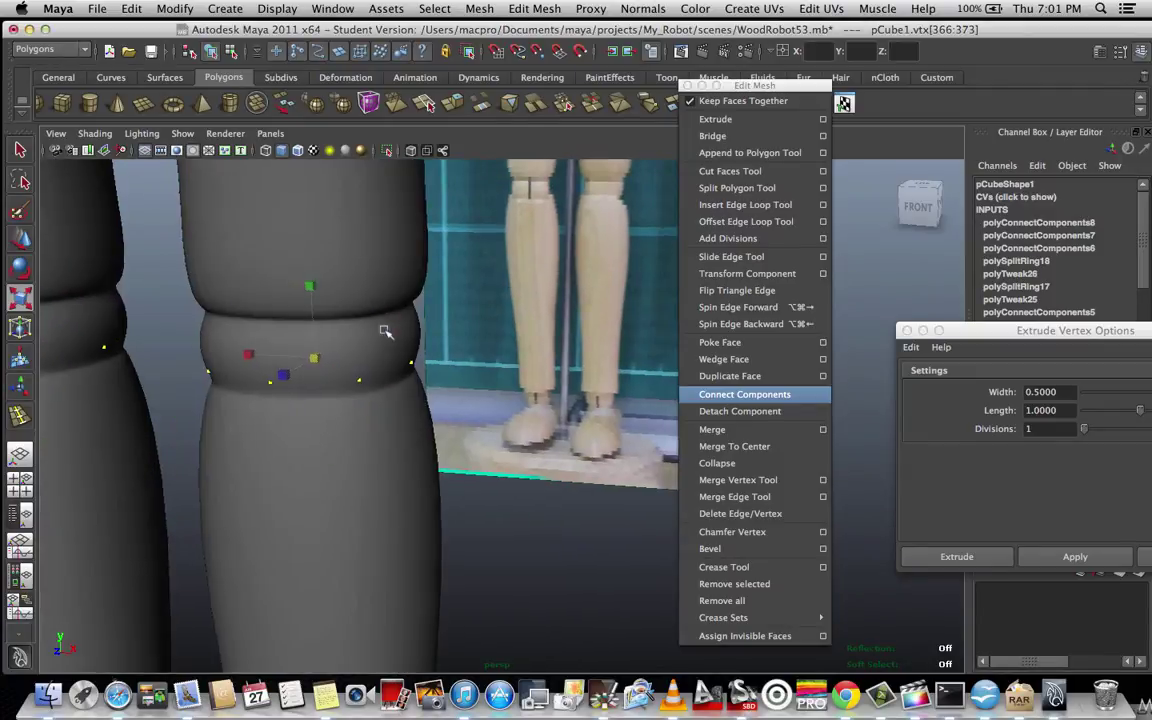
{"action": "left_click", "coordinate": [470, 418]}
{"action": "left_click_drag", "start_coordinate": [475, 428], "coordinate": [560, 423], "text": "alt"}
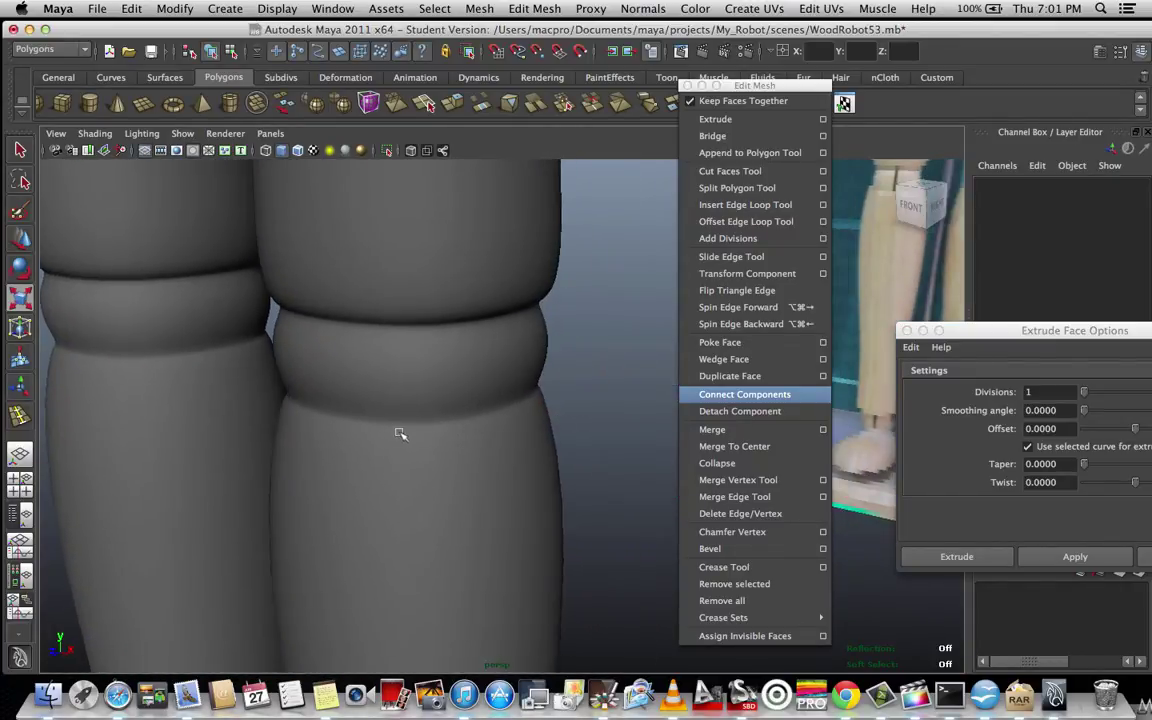
{"action": "left_click_drag", "start_coordinate": [362, 391], "coordinate": [437, 422], "text": "alt"}
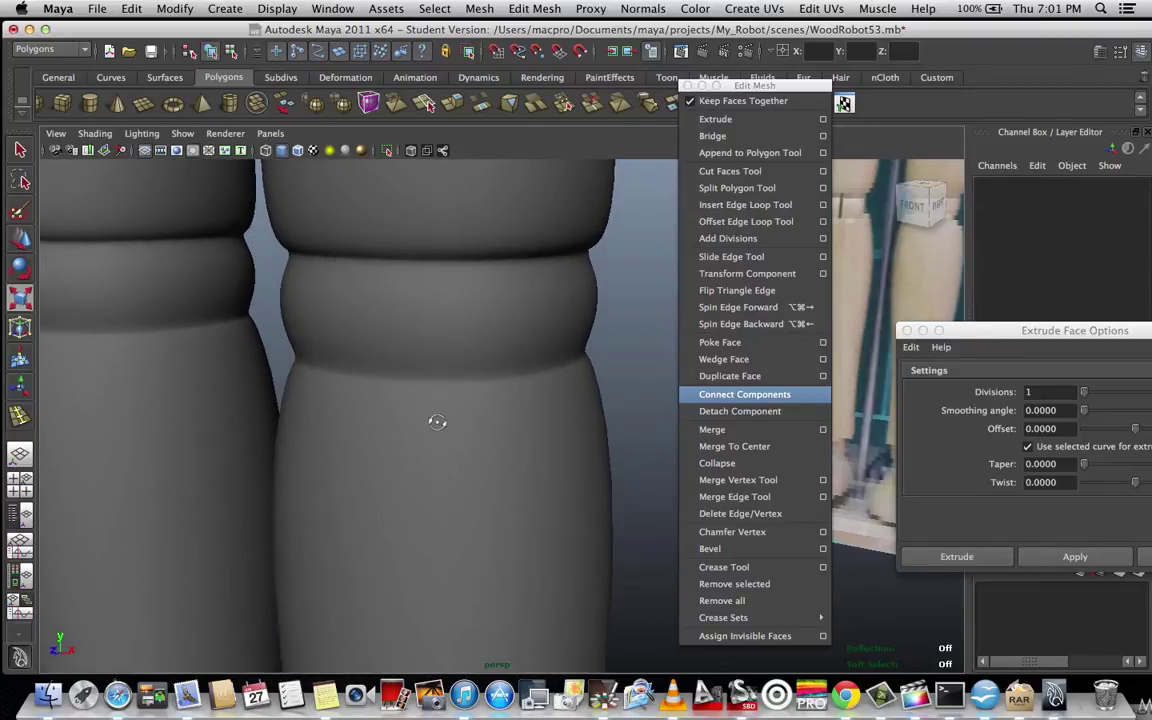
- Return the model to unsmoothed display and insert supporting edge loops close to the lower leg's upper rim and the thigh's lower rim
{"action": "left_click", "coordinate": [479, 369]}
{"action": "key", "text": "1"}
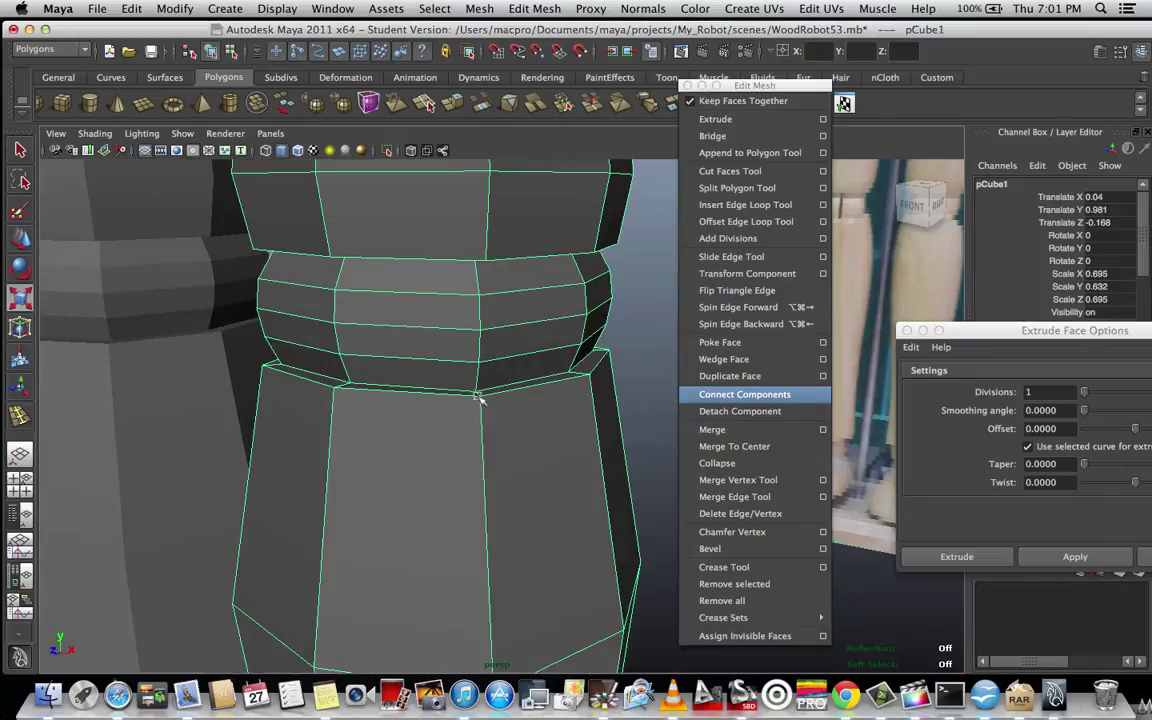
{"action": "left_click_drag", "start_coordinate": [488, 423], "coordinate": [495, 414], "text": "alt"}
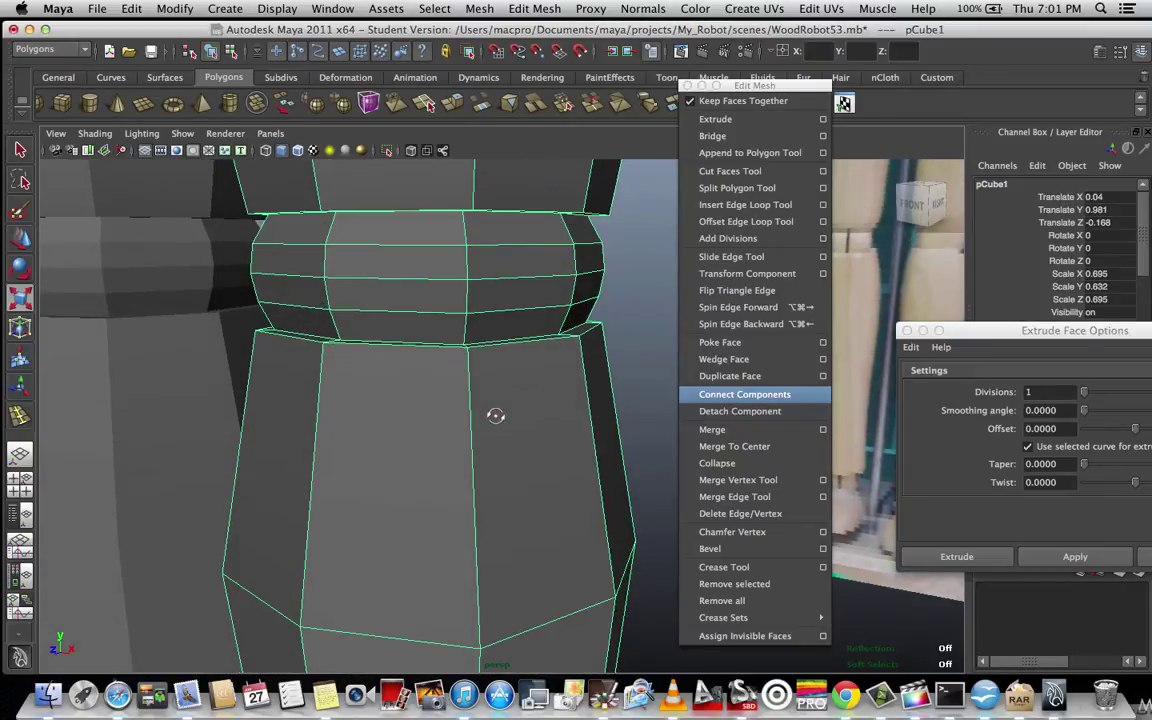
{"action": "left_click", "coordinate": [745, 221]}
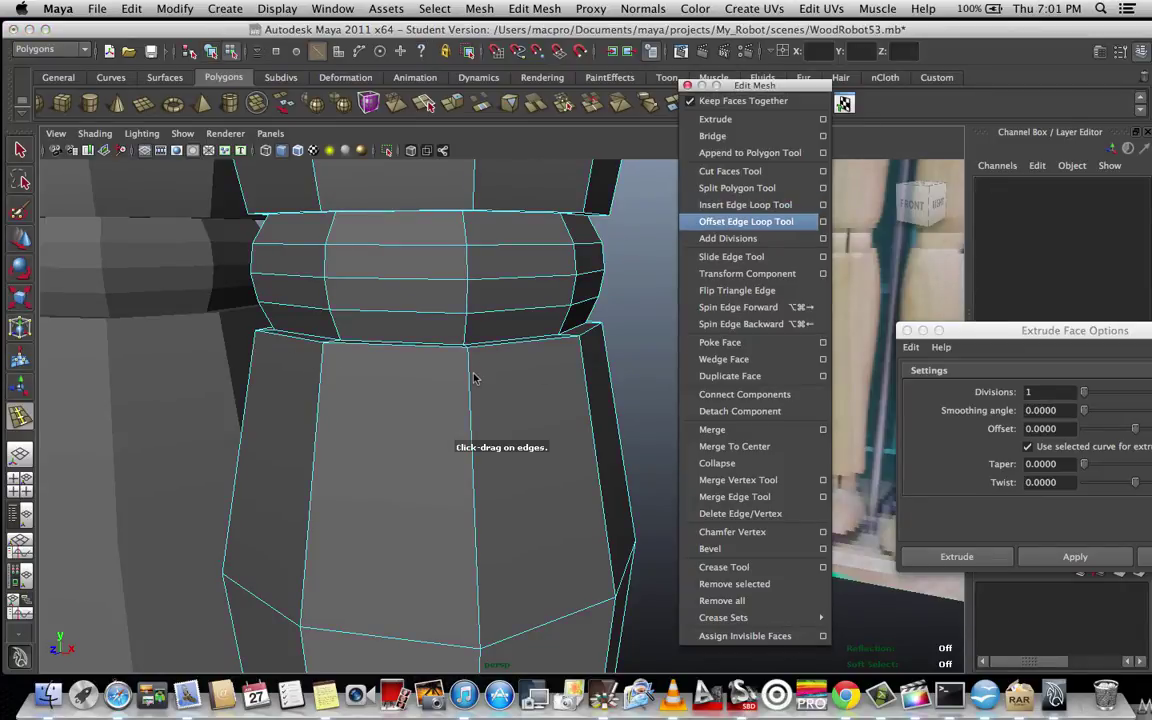
{"action": "left_click_drag", "start_coordinate": [323, 358], "coordinate": [333, 349]}
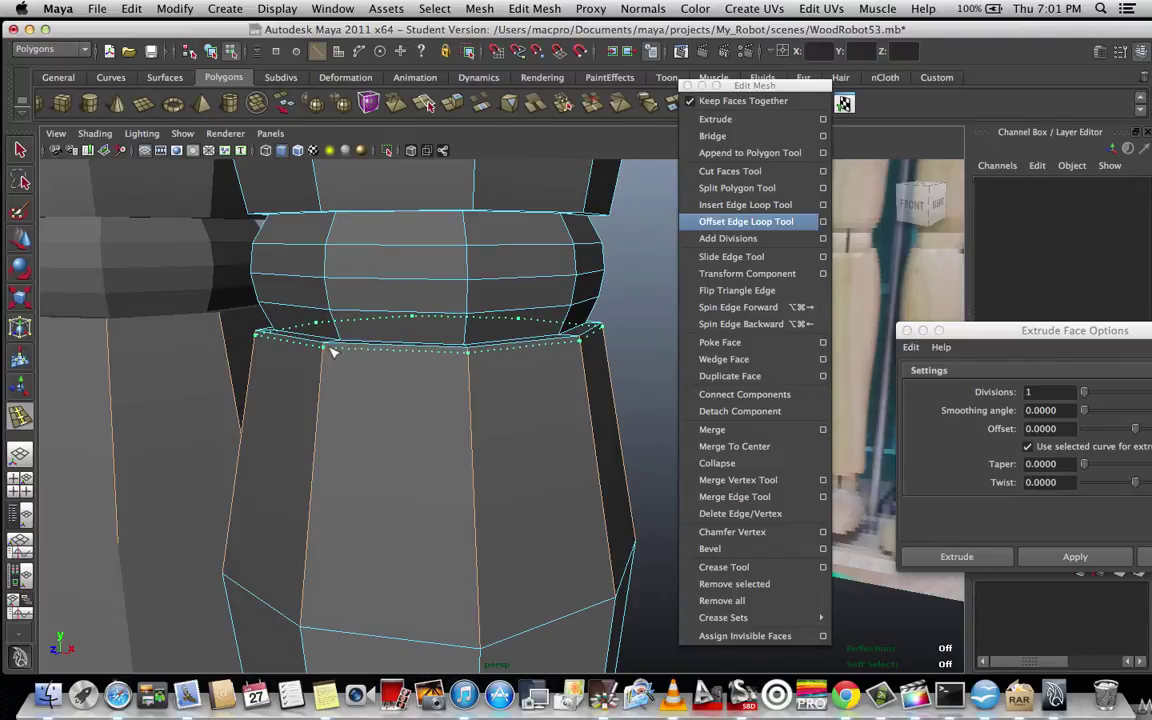
{"action": "left_click_drag", "start_coordinate": [333, 350], "coordinate": [334, 350]}
{"action": "scroll", "coordinate": [657, 296], "scroll_direction": "up", "scroll_amount": 2}
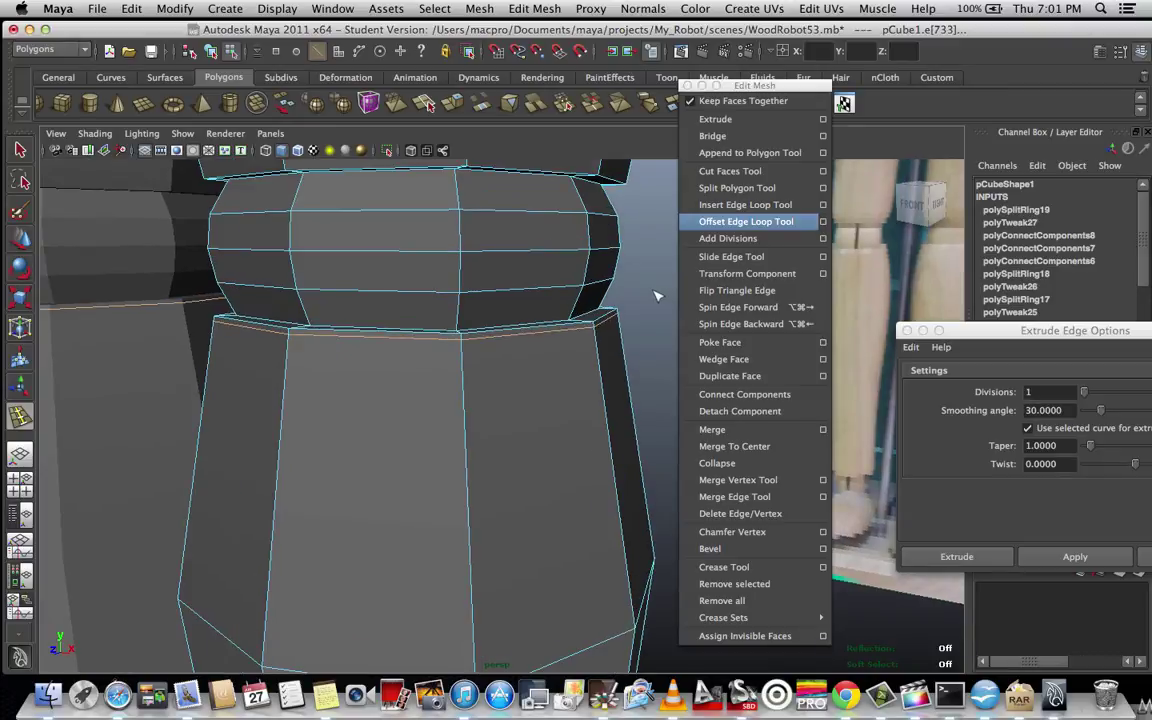
{"action": "middle_click_drag", "start_coordinate": [657, 296], "coordinate": [630, 369], "text": "alt"}
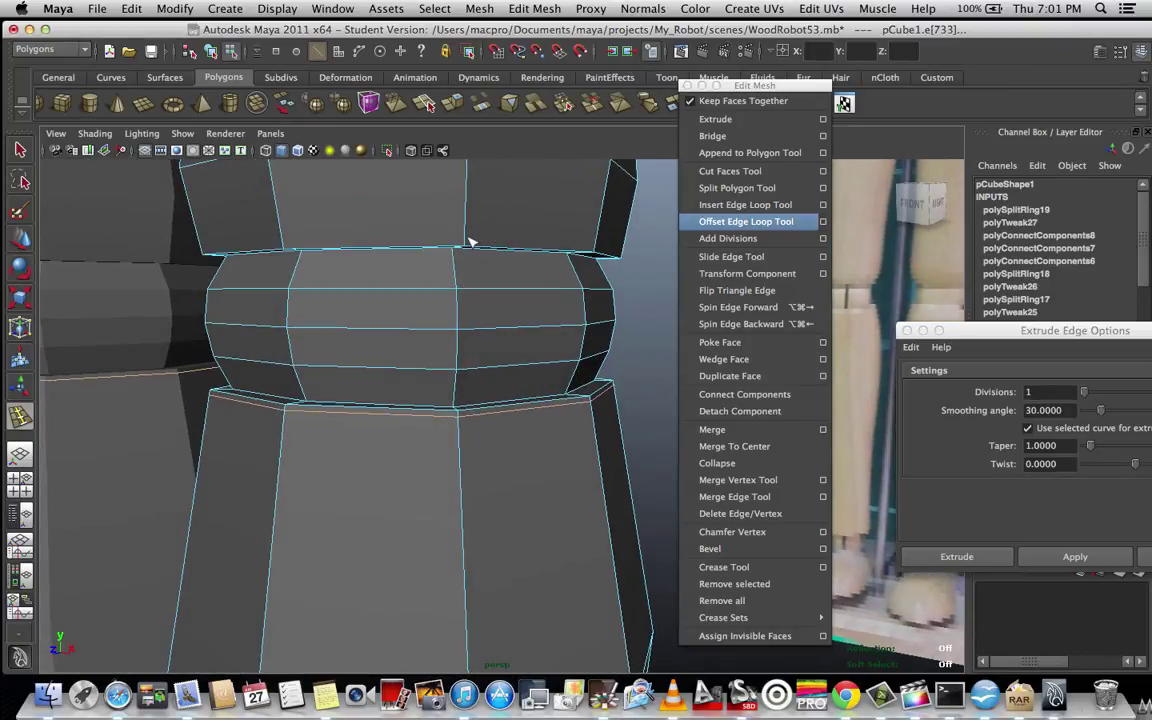
{"action": "left_click_drag", "start_coordinate": [465, 242], "coordinate": [467, 245]}
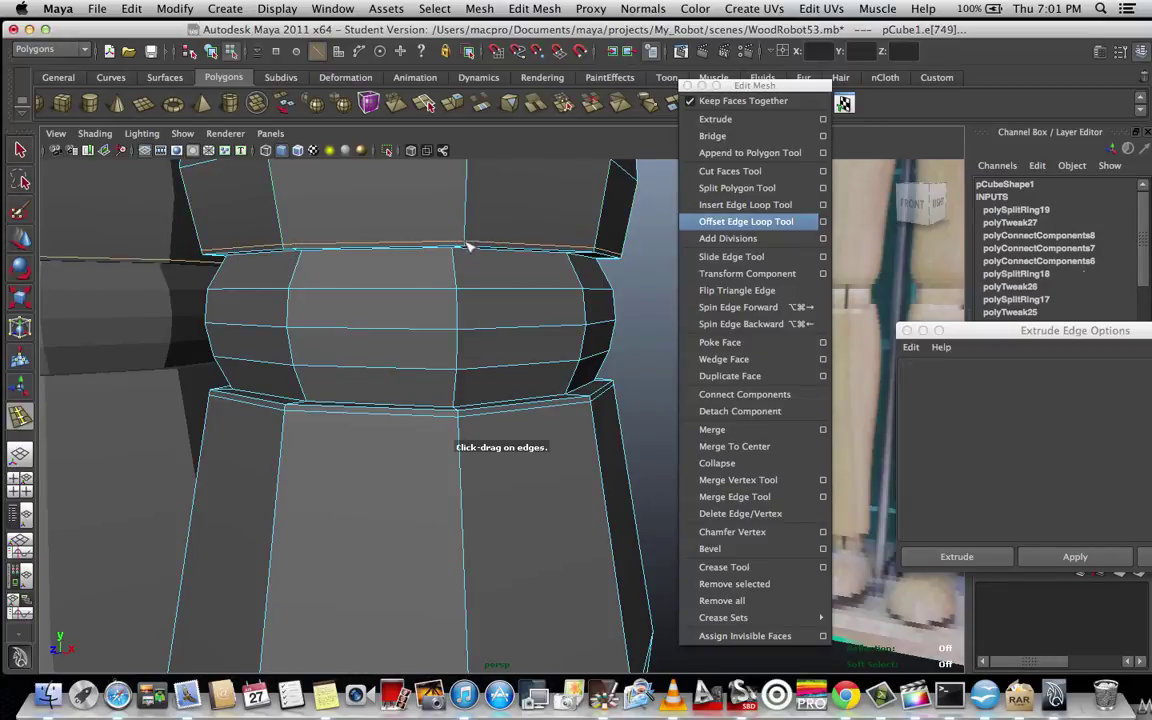
- Insert a supporting edge loop around the bottom of the knee joint, right where it meets the lower leg
{"action": "left_click_drag", "start_coordinate": [625, 323], "coordinate": [631, 295], "text": "alt"}
{"action": "middle_click_drag", "start_coordinate": [625, 314], "coordinate": [633, 263], "text": "alt"}
{"action": "scroll", "coordinate": [602, 301], "scroll_direction": "up", "scroll_amount": 5}
{"action": "scroll", "coordinate": [602, 302], "scroll_direction": "down", "scroll_amount": 5}
{"action": "left_click_drag", "start_coordinate": [601, 302], "coordinate": [618, 289], "text": "alt"}
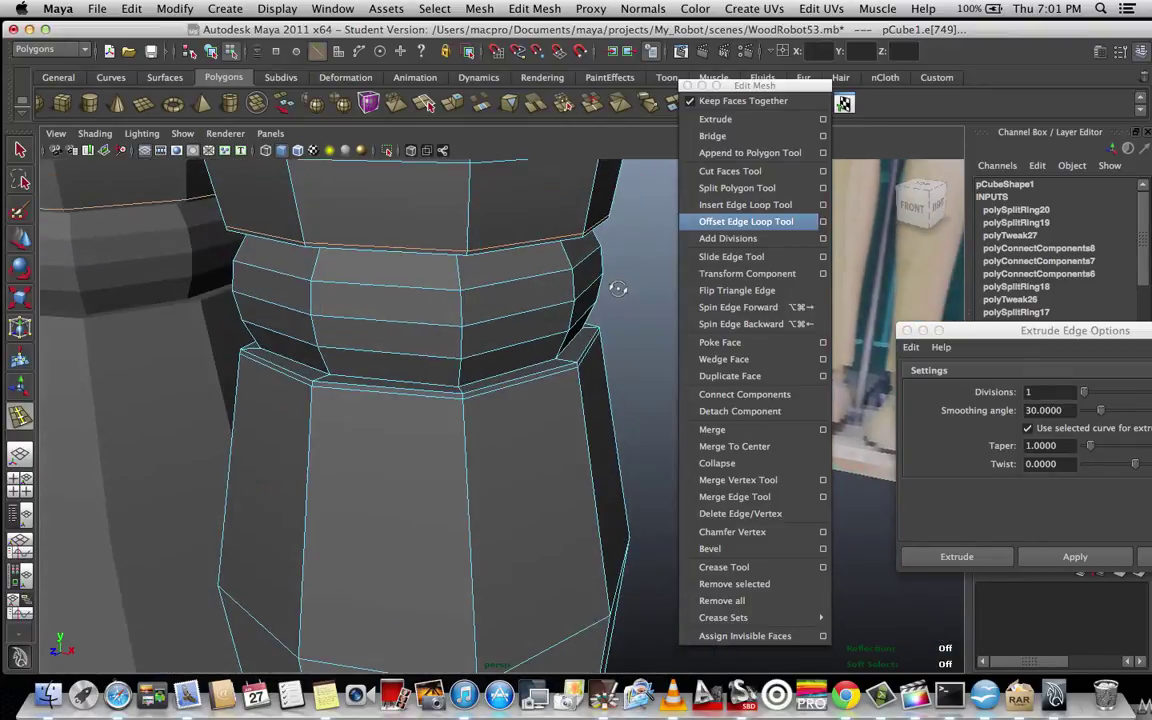
{"action": "scroll", "coordinate": [560, 396], "scroll_direction": "up", "scroll_amount": 4}
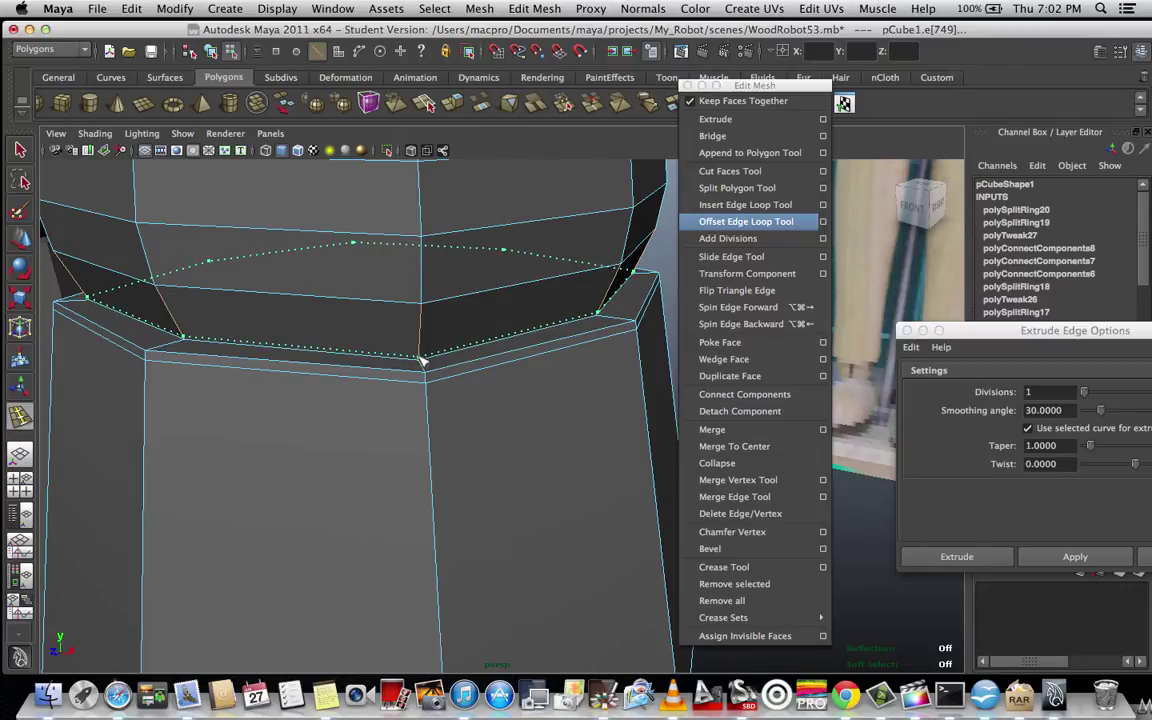
{"action": "left_click_drag", "start_coordinate": [422, 360], "coordinate": [424, 362]}
{"action": "scroll", "coordinate": [424, 368], "scroll_direction": "down", "scroll_amount": 3}
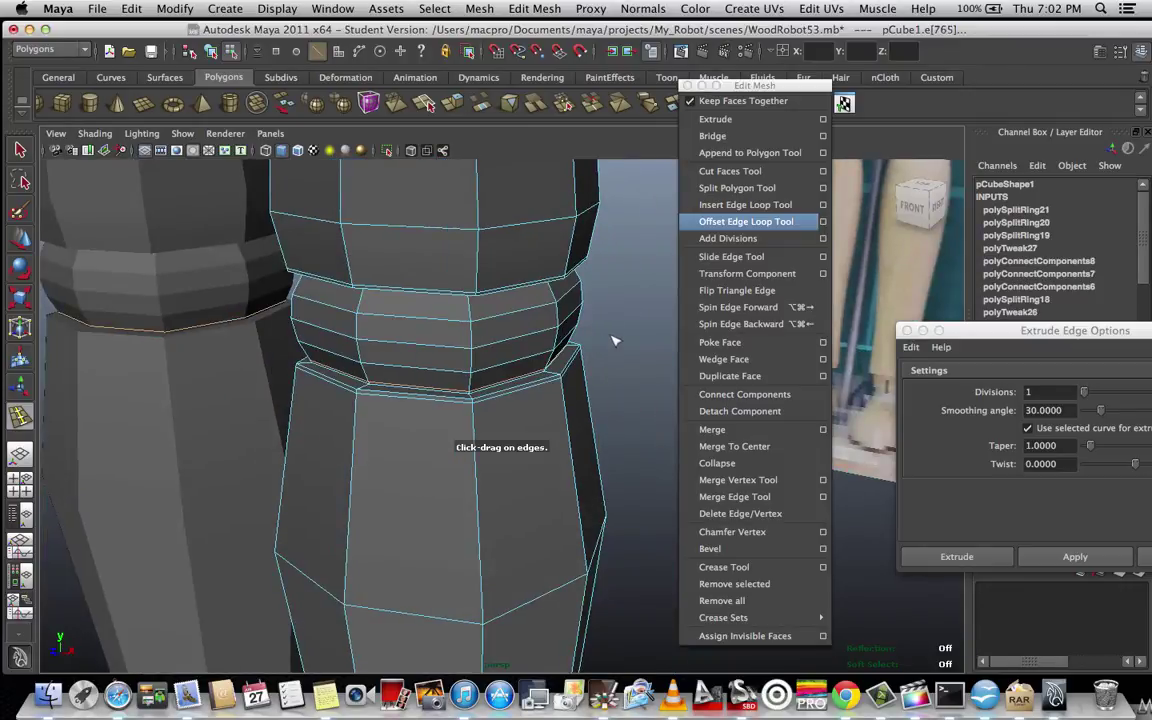
- Insert a supporting edge loop around the top of the knee joint, right where it meets the thigh
{"action": "left_click_drag", "start_coordinate": [615, 340], "coordinate": [612, 314], "text": "alt"}
{"action": "middle_click_drag", "start_coordinate": [621, 291], "coordinate": [602, 452], "text": "alt"}
{"action": "scroll", "coordinate": [546, 431], "scroll_direction": "up", "scroll_amount": 3}
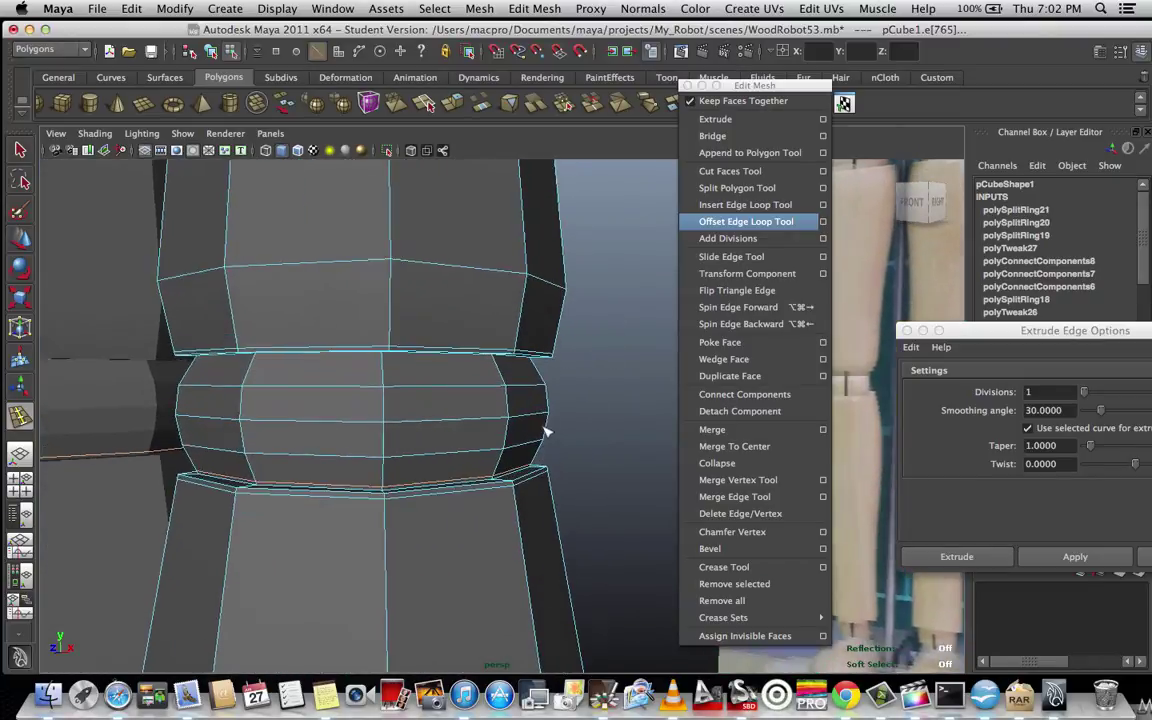
{"action": "scroll", "coordinate": [600, 400], "scroll_direction": "up", "scroll_amount": 4}
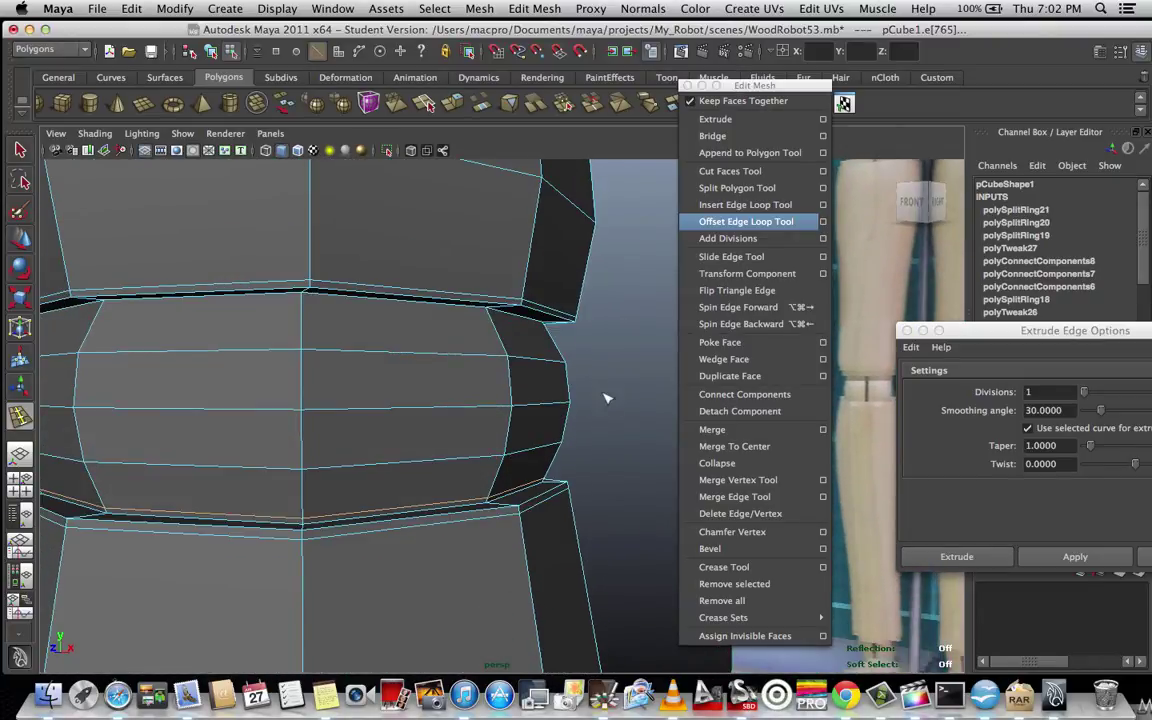
{"action": "left_click_drag", "start_coordinate": [605, 398], "coordinate": [601, 388], "text": "alt"}
{"action": "left_click_drag", "start_coordinate": [605, 416], "coordinate": [532, 351], "text": "alt"}
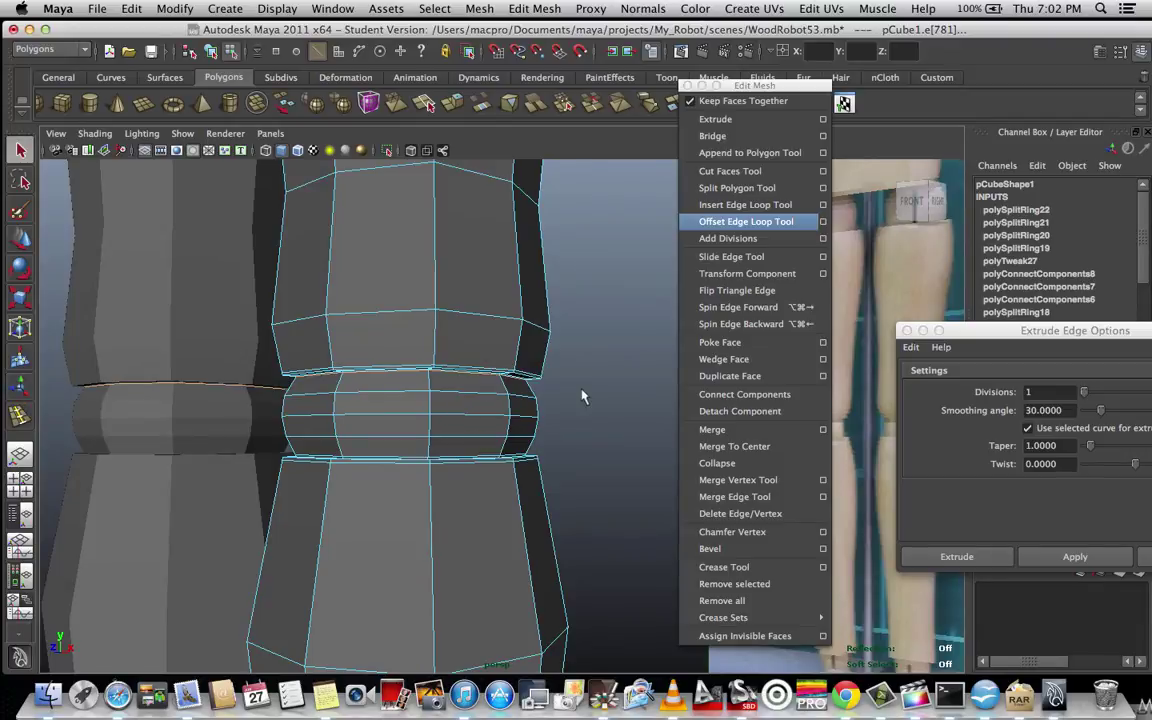
- Preview the model smoothed and examine the sharpened knee seams and the legs' overall shape up to the hips
{"action": "left_click_drag", "start_coordinate": [586, 393], "coordinate": [584, 399], "text": "alt"}
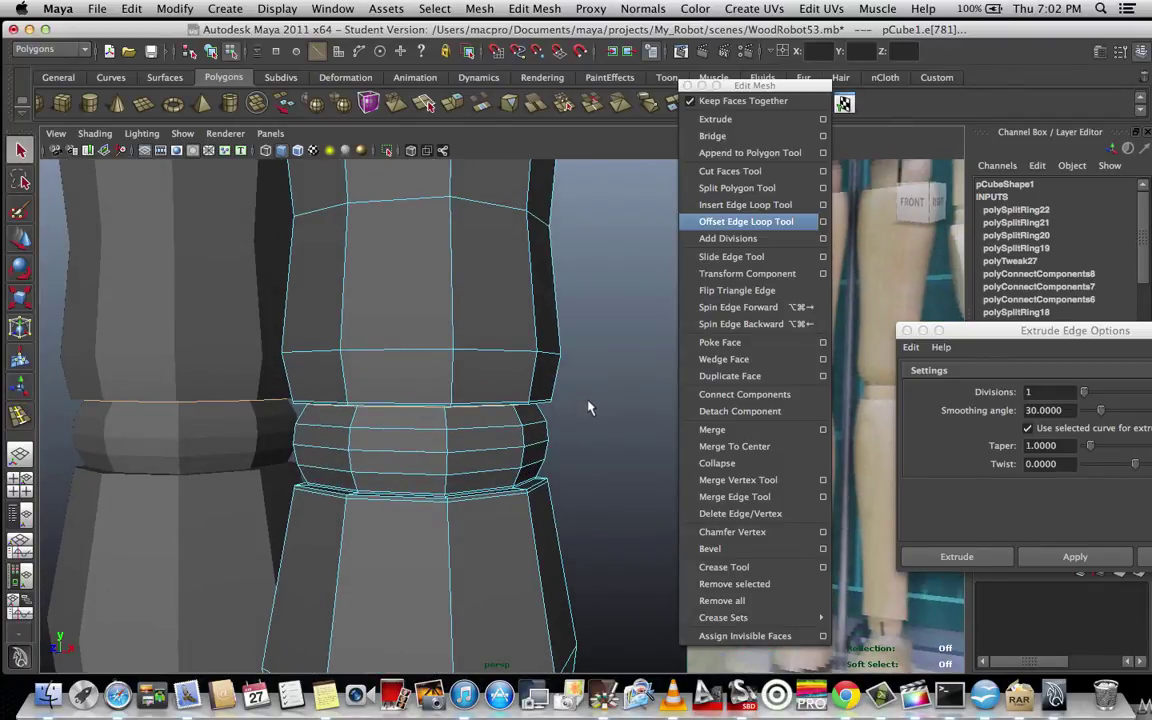
{"action": "key", "text": "3"}
{"action": "right_click_drag", "start_coordinate": [480, 405], "coordinate": [533, 395]}
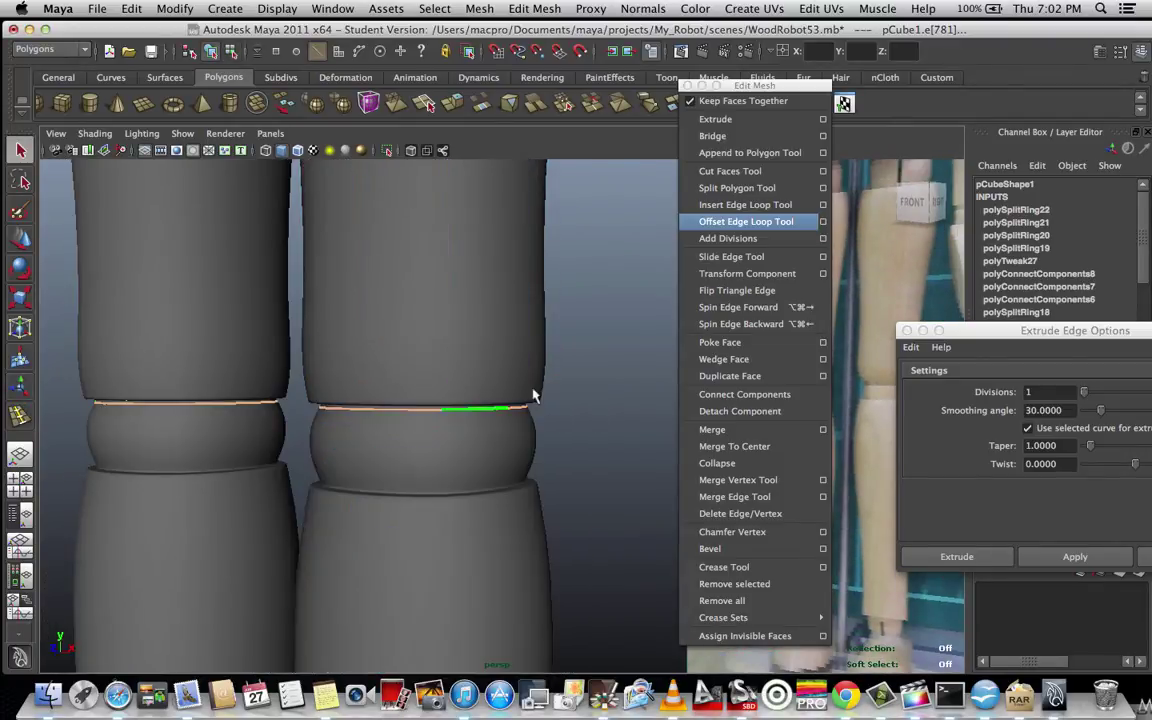
{"action": "left_click", "coordinate": [582, 425]}
{"action": "left_click_drag", "start_coordinate": [582, 425], "coordinate": [543, 458], "text": "alt"}
{"action": "scroll", "coordinate": [585, 400], "scroll_direction": "down", "scroll_amount": 8}
{"action": "scroll", "coordinate": [585, 404], "scroll_direction": "up", "scroll_amount": 3}
{"action": "middle_click_drag", "start_coordinate": [540, 337], "coordinate": [542, 458], "text": "alt"}
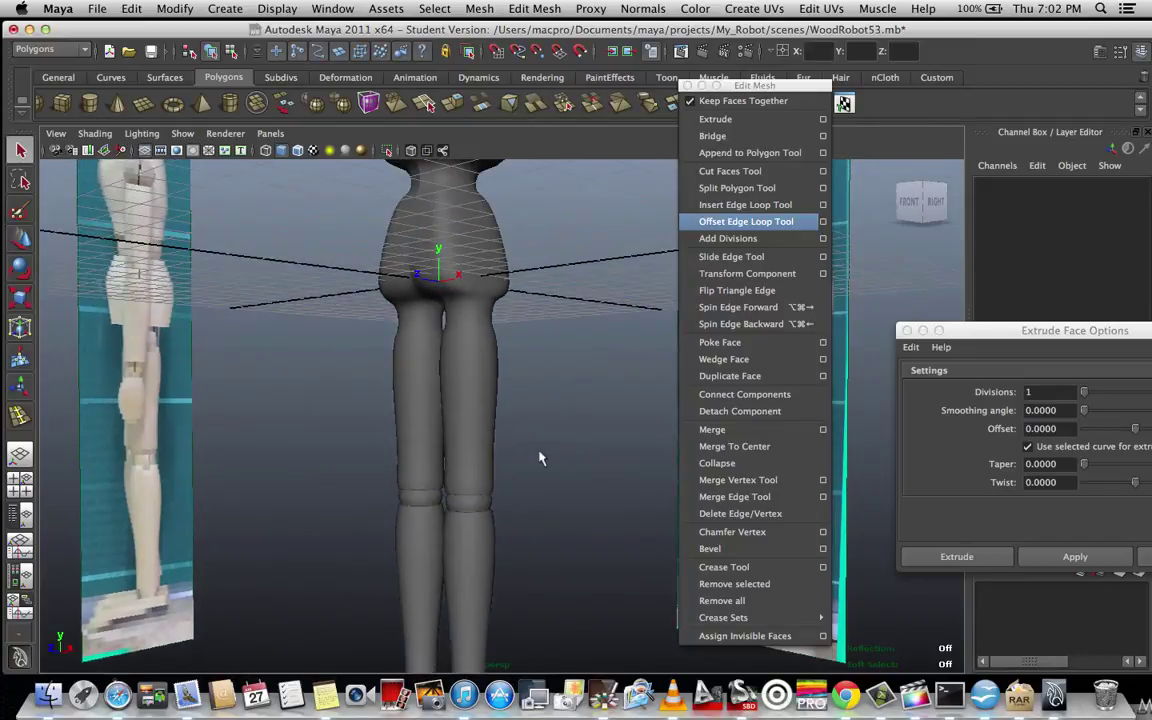
- Return the model to unsmoothed display and, in the side view, connect the hip joint section's vertical edges to add a middle ring
{"action": "left_click_drag", "start_coordinate": [530, 365], "coordinate": [375, 390], "text": "alt"}
{"action": "left_click", "coordinate": [375, 390]}
{"action": "key", "text": "1"}
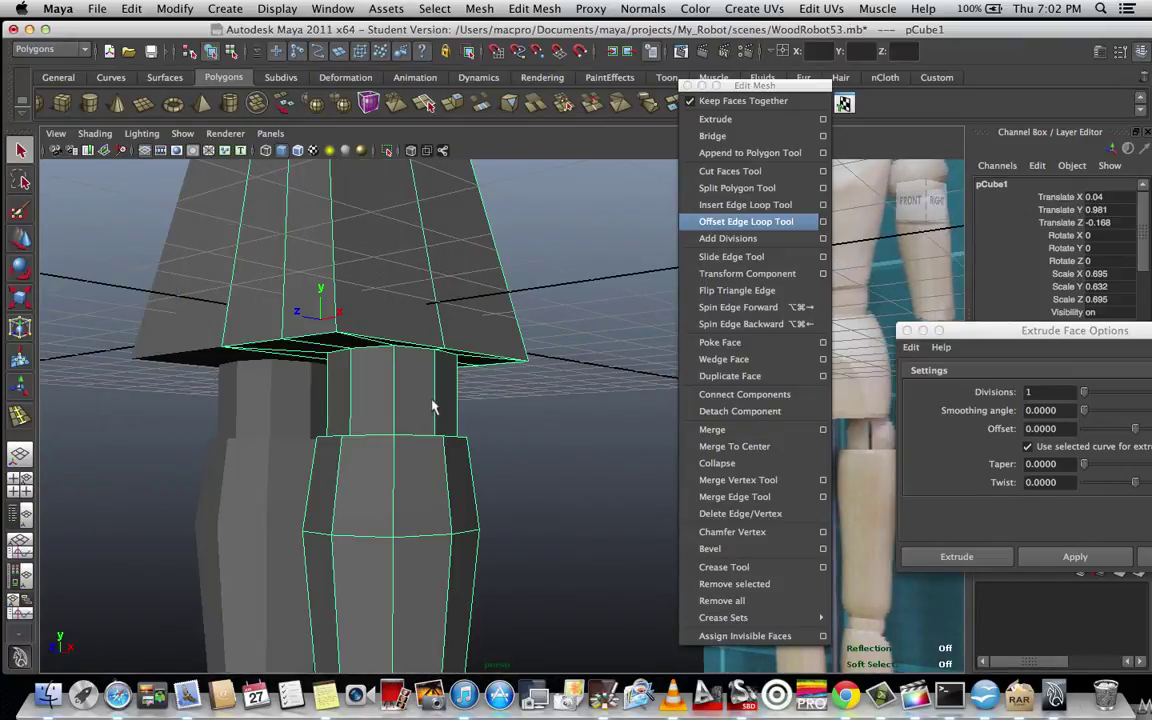
{"action": "left_click_drag", "start_coordinate": [437, 411], "coordinate": [502, 398], "text": "alt"}
{"action": "left_click_drag", "start_coordinate": [406, 407], "coordinate": [505, 407], "text": "alt"}
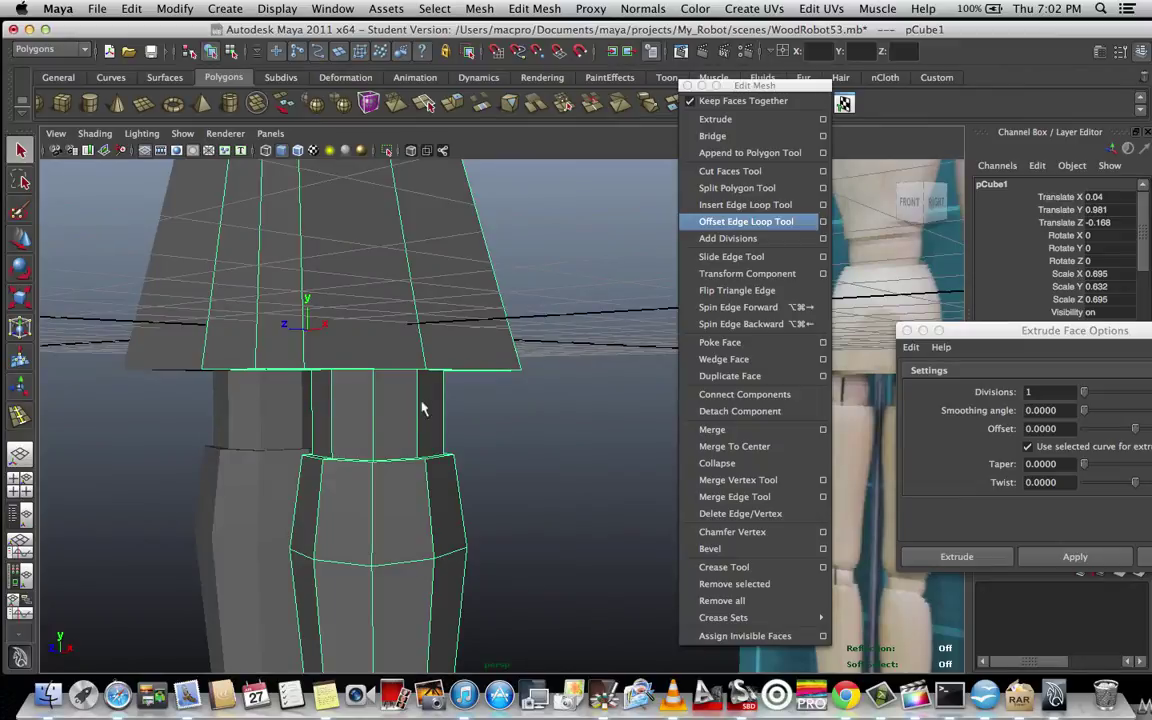
{"action": "left_click_drag", "start_coordinate": [422, 408], "coordinate": [528, 417], "text": "alt"}
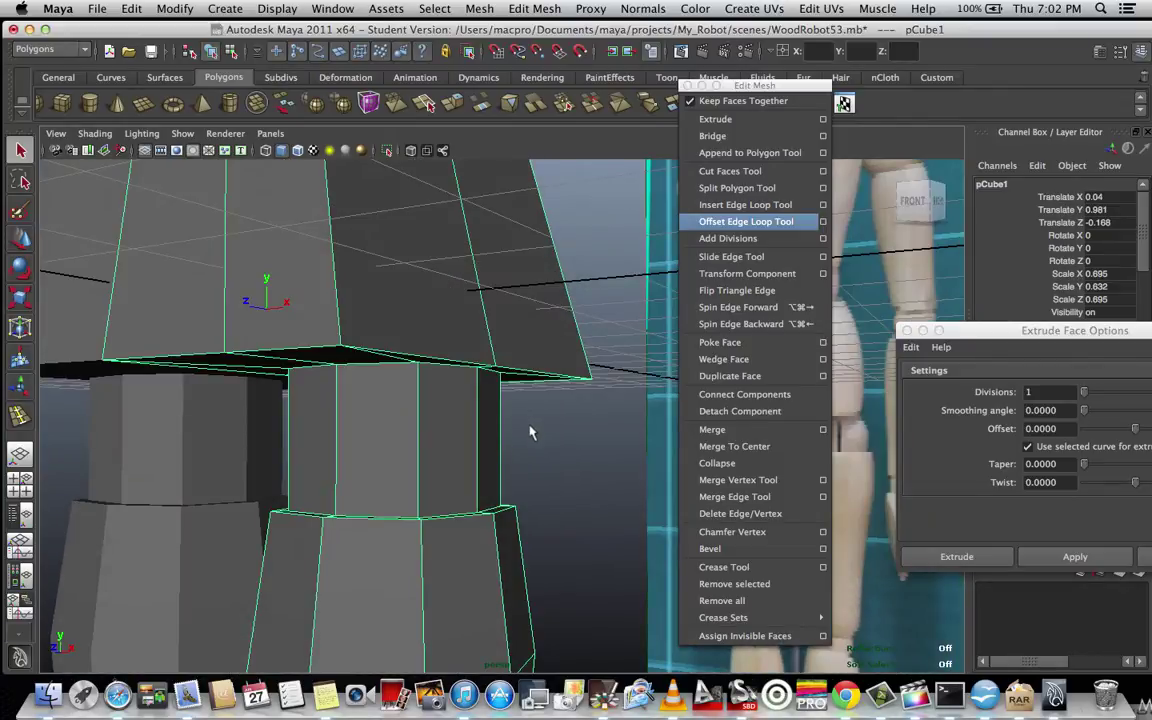
{"action": "key", "text": "space"}
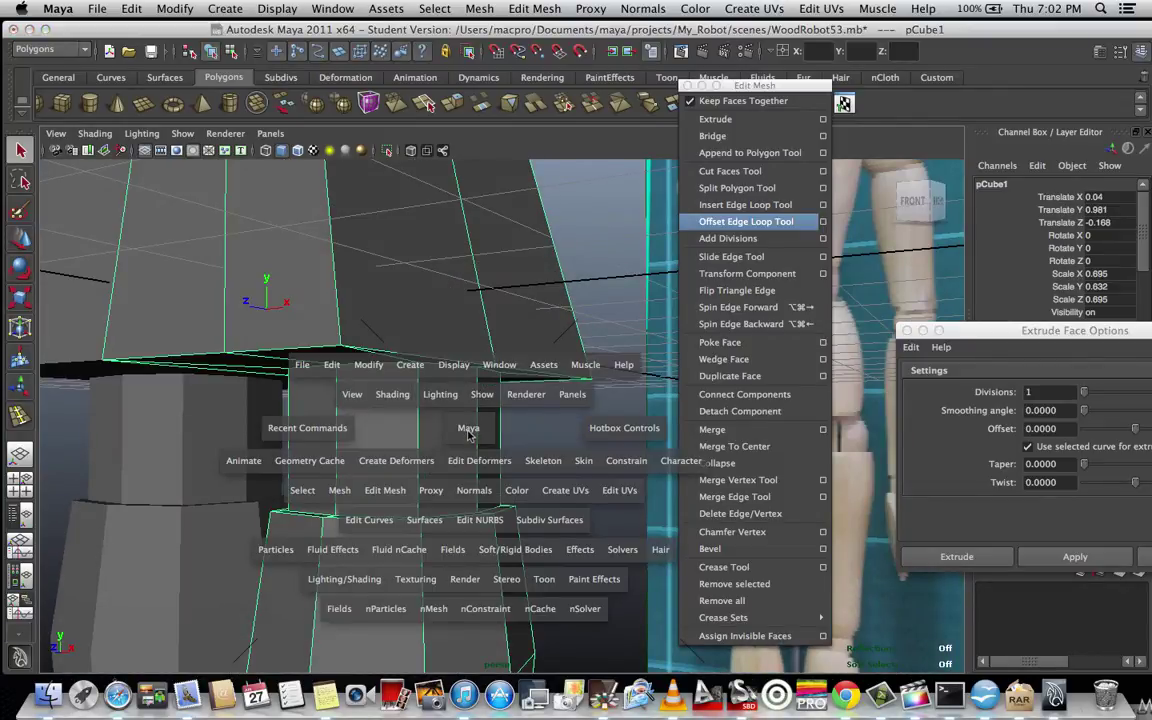
{"action": "left_click_drag", "start_coordinate": [467, 432], "coordinate": [531, 440]}
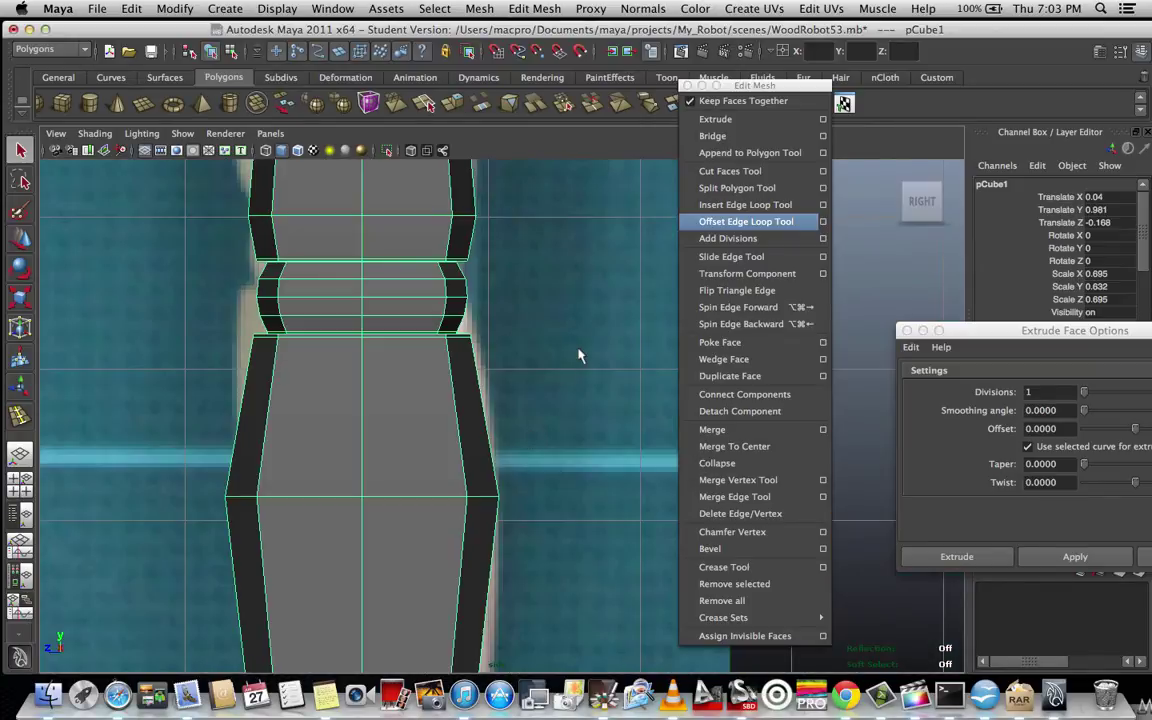
{"action": "middle_click_drag", "start_coordinate": [576, 336], "coordinate": [584, 671], "text": "alt"}
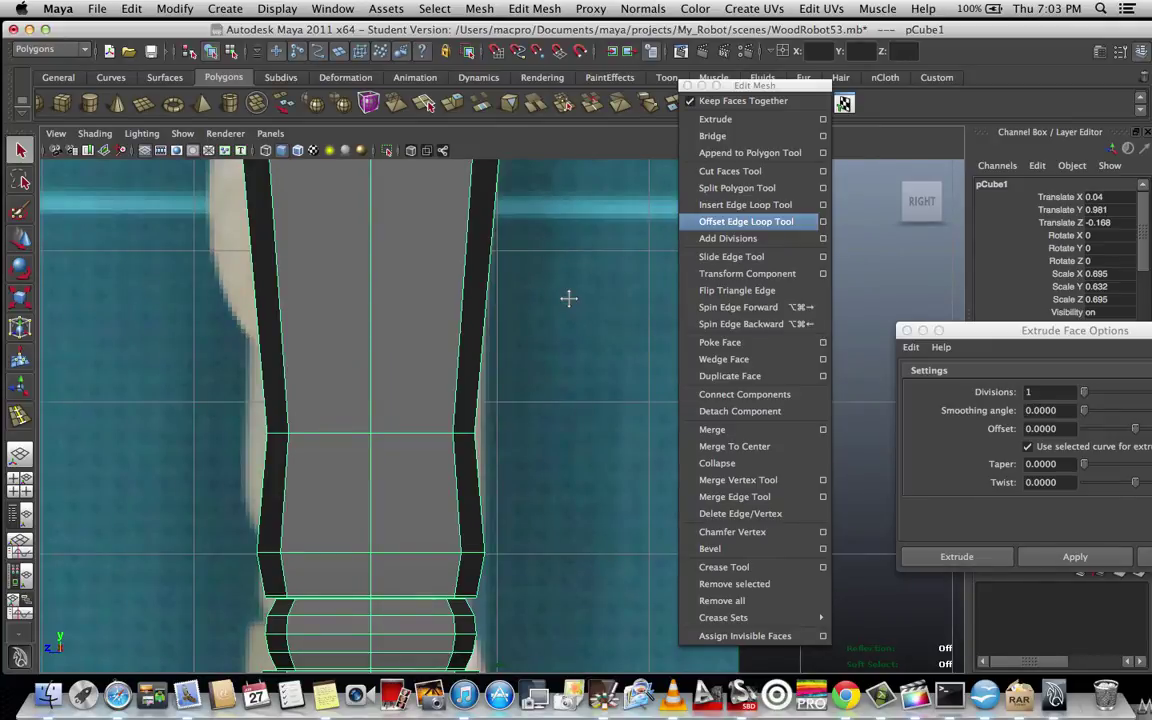
{"action": "middle_click_drag", "start_coordinate": [569, 298], "coordinate": [606, 472], "text": "alt"}
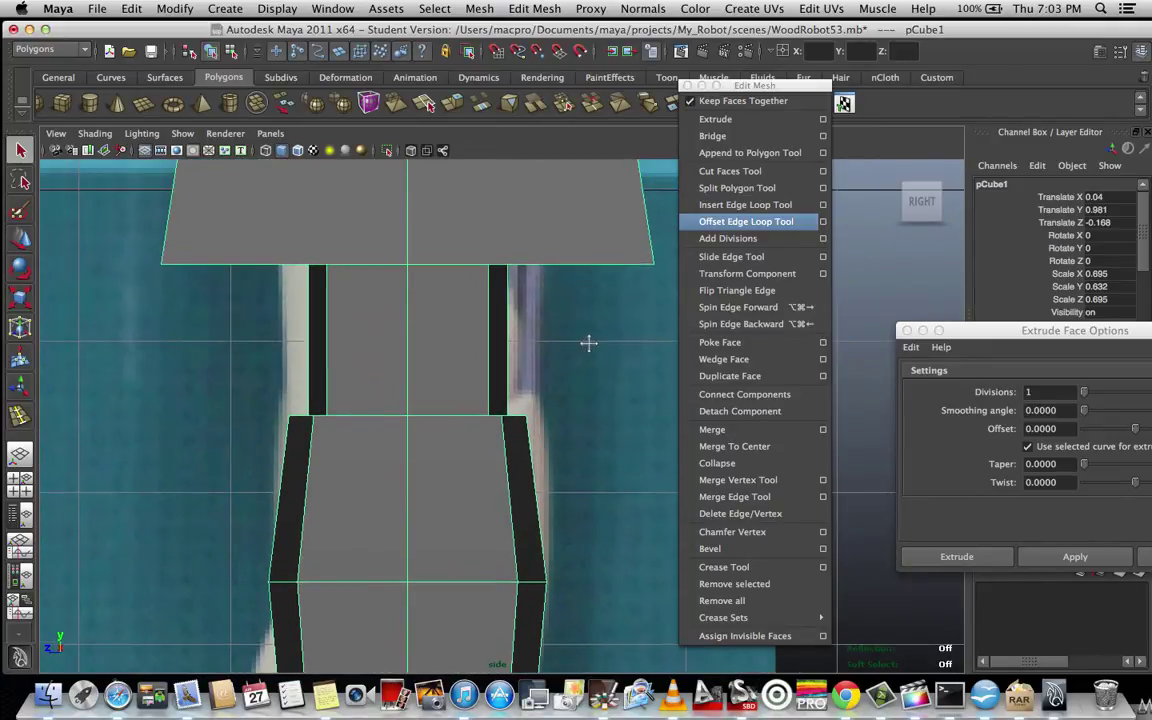
{"action": "mouse_move", "coordinate": [589, 342]}
{"action": "middle_mouse_down", "text": "alt"}
{"action": "mouse_move", "coordinate": [564, 343]}
{"action": "mouse_move", "coordinate": [584, 343]}
{"action": "middle_mouse_up", "text": "alt"}
{"action": "scroll", "coordinate": [560, 354], "scroll_direction": "up", "scroll_amount": 2}
{"action": "scroll", "coordinate": [586, 343], "scroll_direction": "up", "scroll_amount": 5}
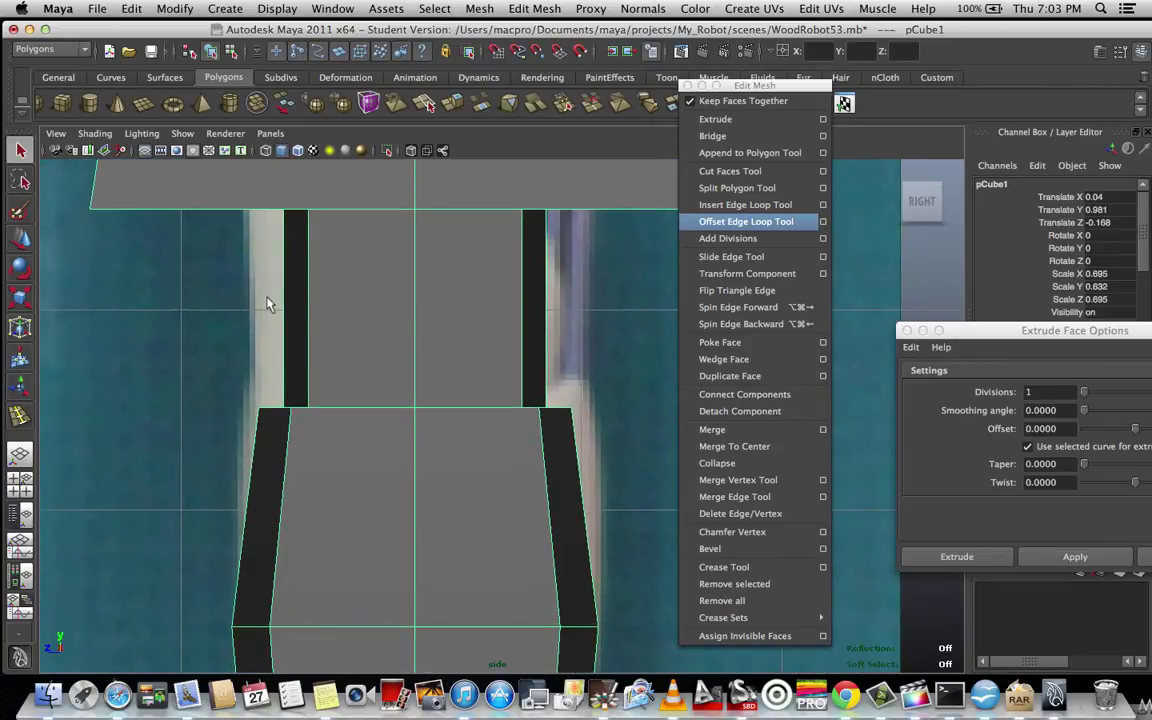
{"action": "right_click_drag", "start_coordinate": [395, 300], "coordinate": [396, 255]}
{"action": "left_click_drag", "start_coordinate": [209, 302], "coordinate": [659, 324]}
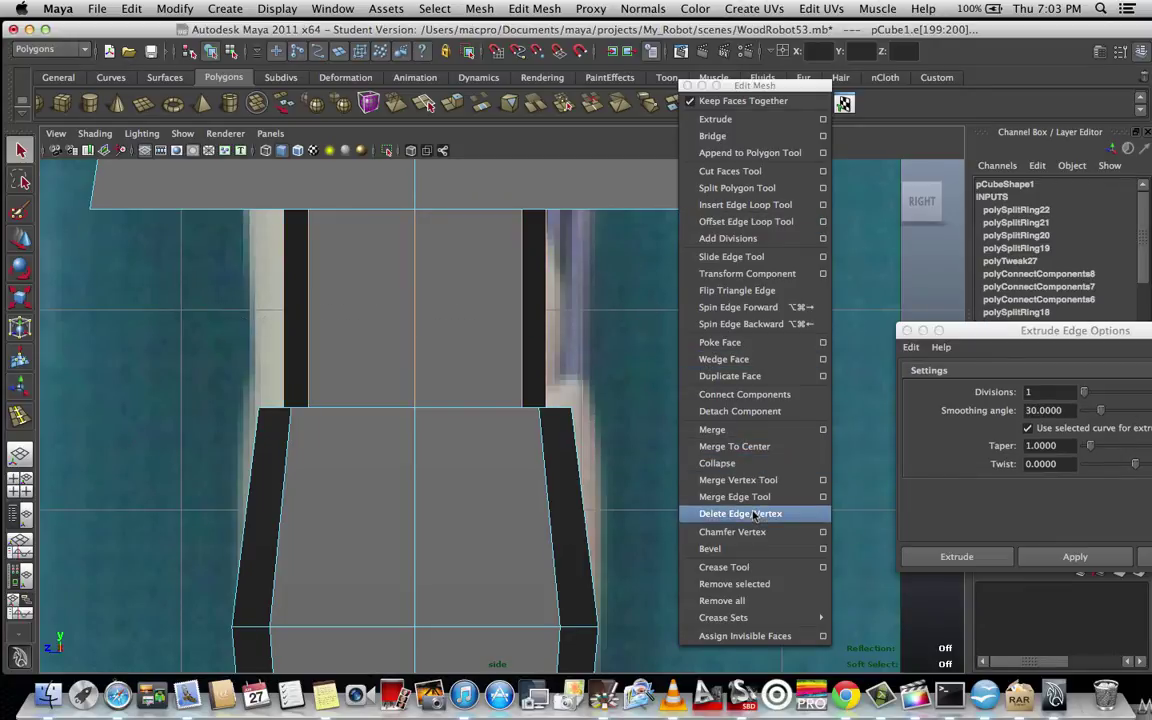
{"action": "left_click", "coordinate": [743, 396]}
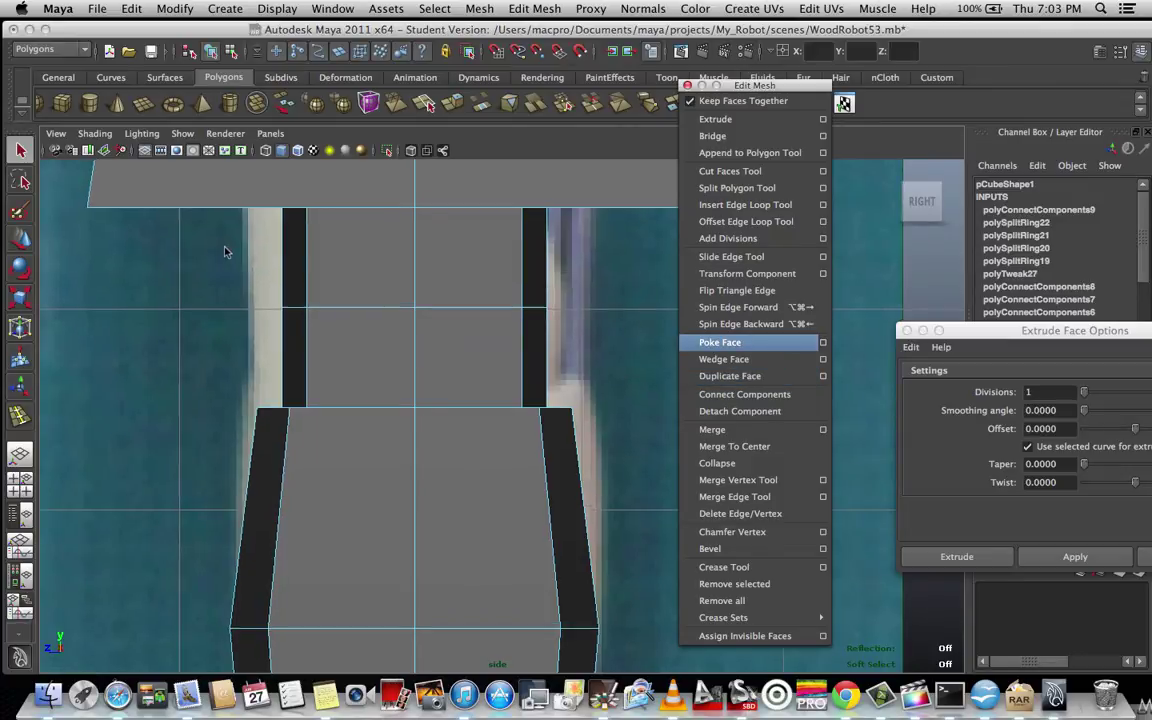
- Connect the hip joint section's vertical edges above and below the middle ring to add one more ring in each half
{"action": "scroll", "coordinate": [225, 252], "scroll_direction": "up", "scroll_amount": 1}
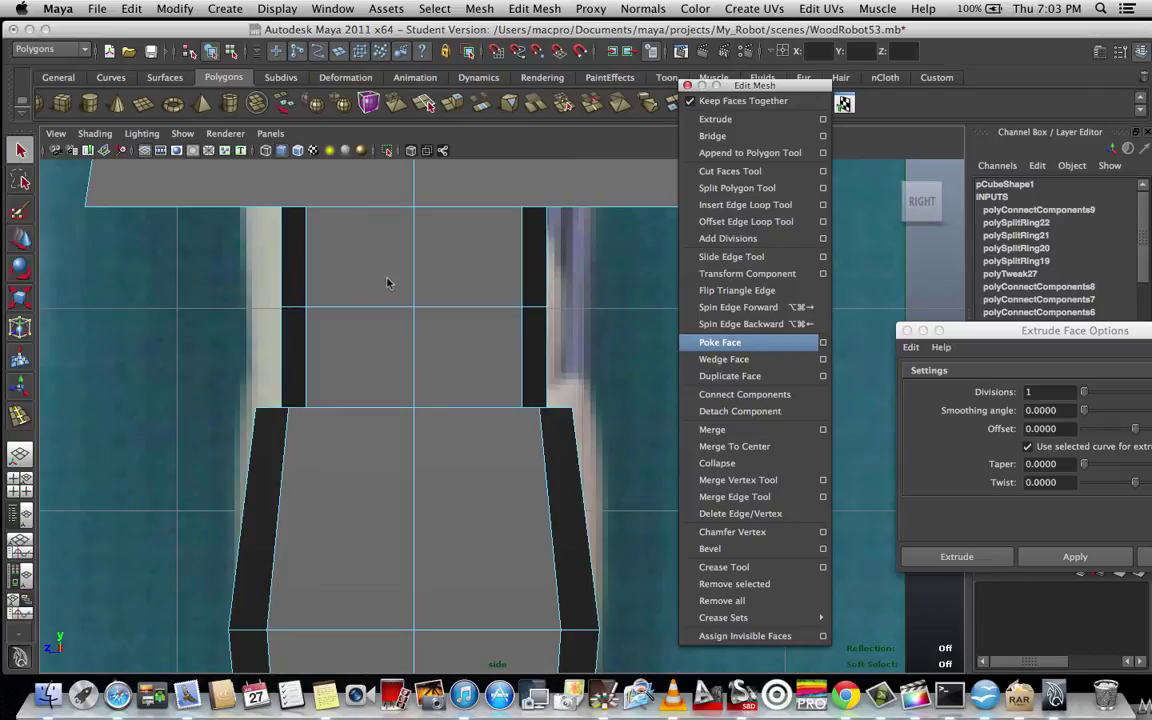
{"action": "left_click_drag", "start_coordinate": [222, 262], "coordinate": [630, 267]}
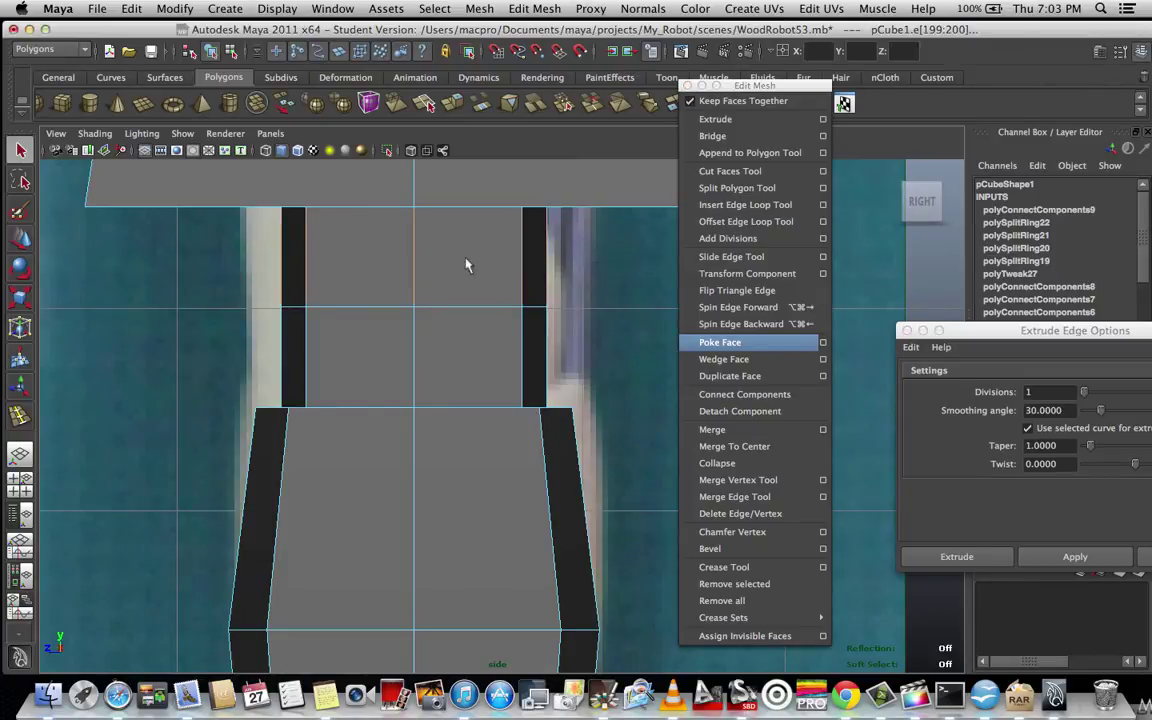
{"action": "left_click", "coordinate": [745, 394]}
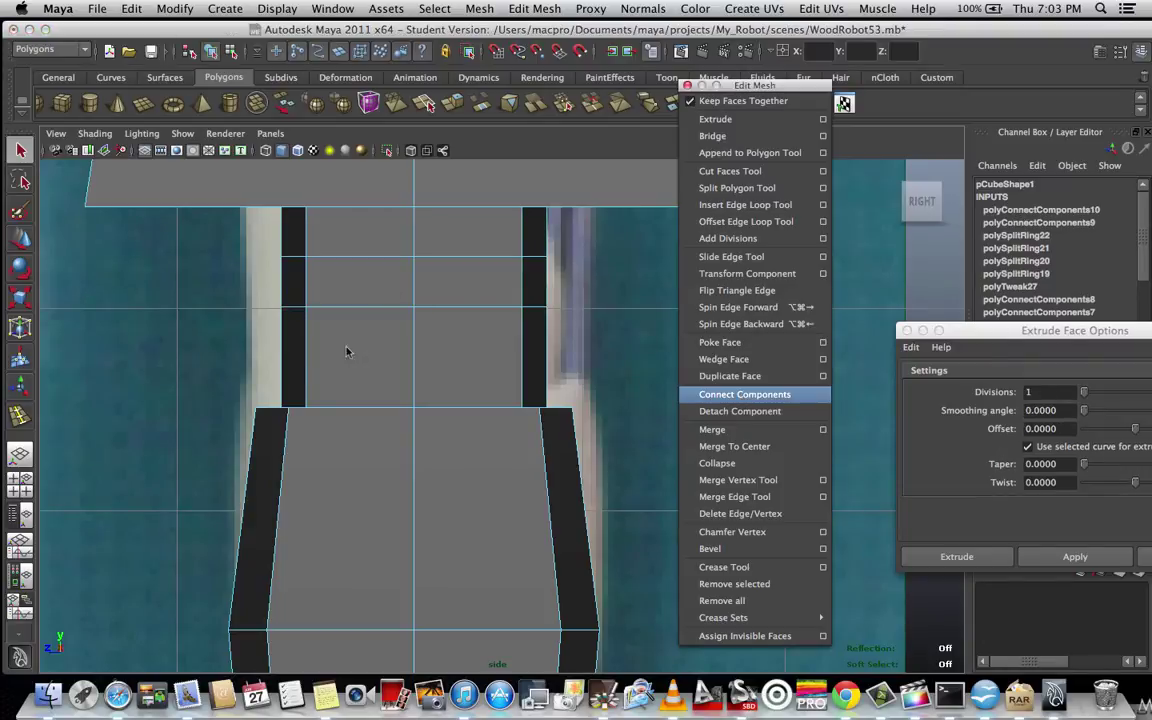
{"action": "left_click_drag", "start_coordinate": [229, 365], "coordinate": [617, 365]}
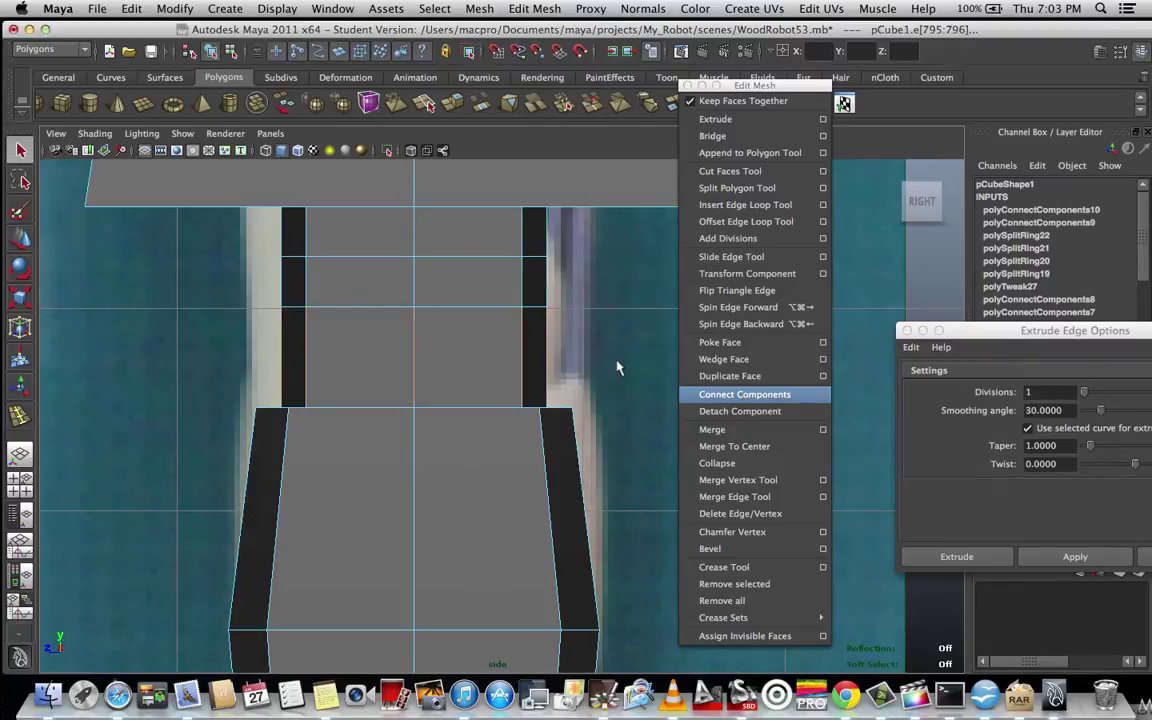
{"action": "left_click", "coordinate": [745, 394]}
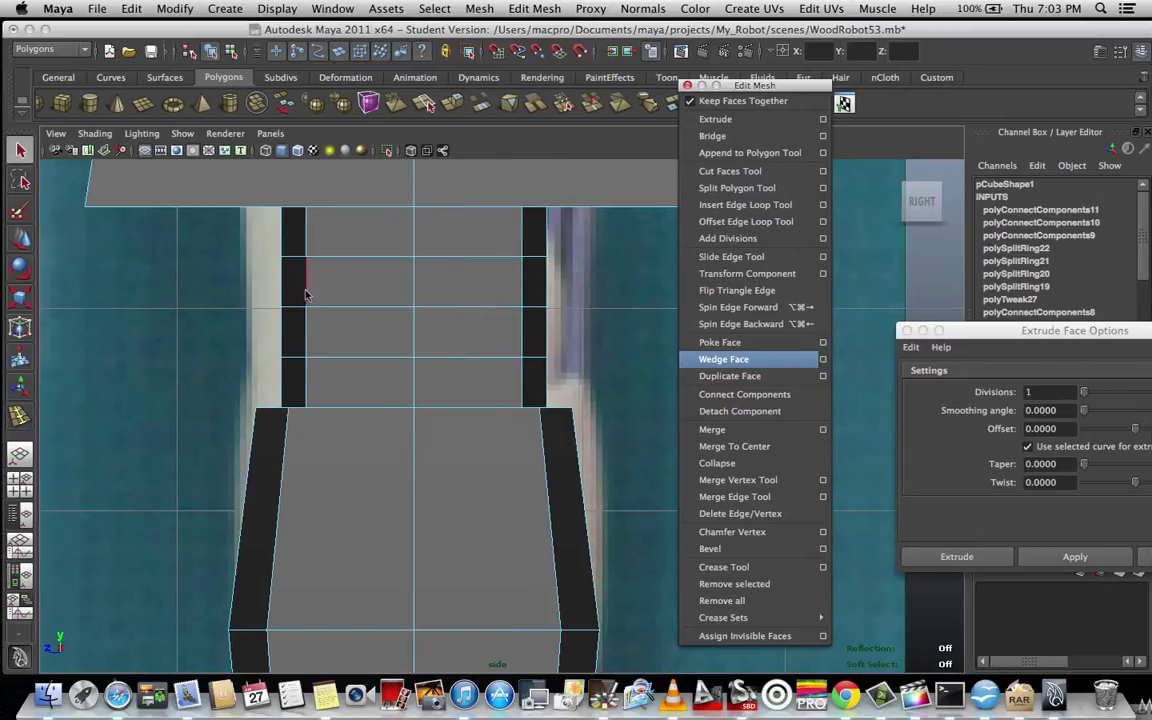
- Scale the vertices of the hip joint's middle ring outward to the width of the joint in the reference image
{"action": "right_click_drag", "start_coordinate": [376, 307], "coordinate": [333, 312]}
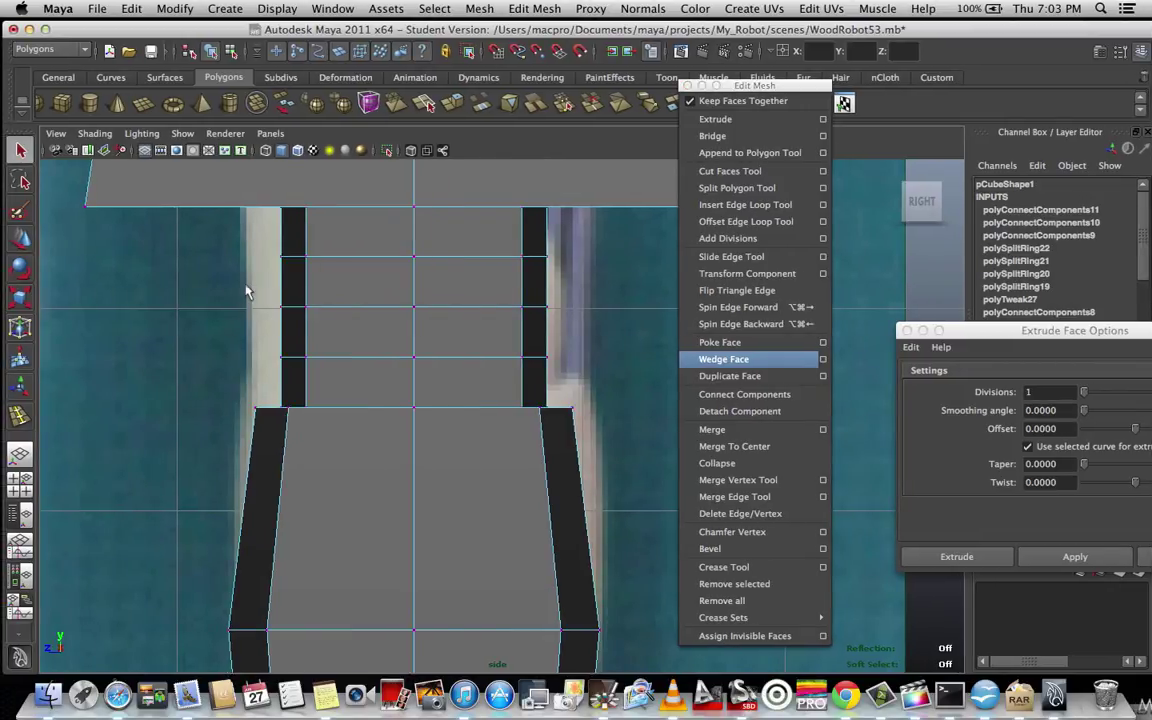
{"action": "left_click_drag", "start_coordinate": [247, 287], "coordinate": [628, 336]}
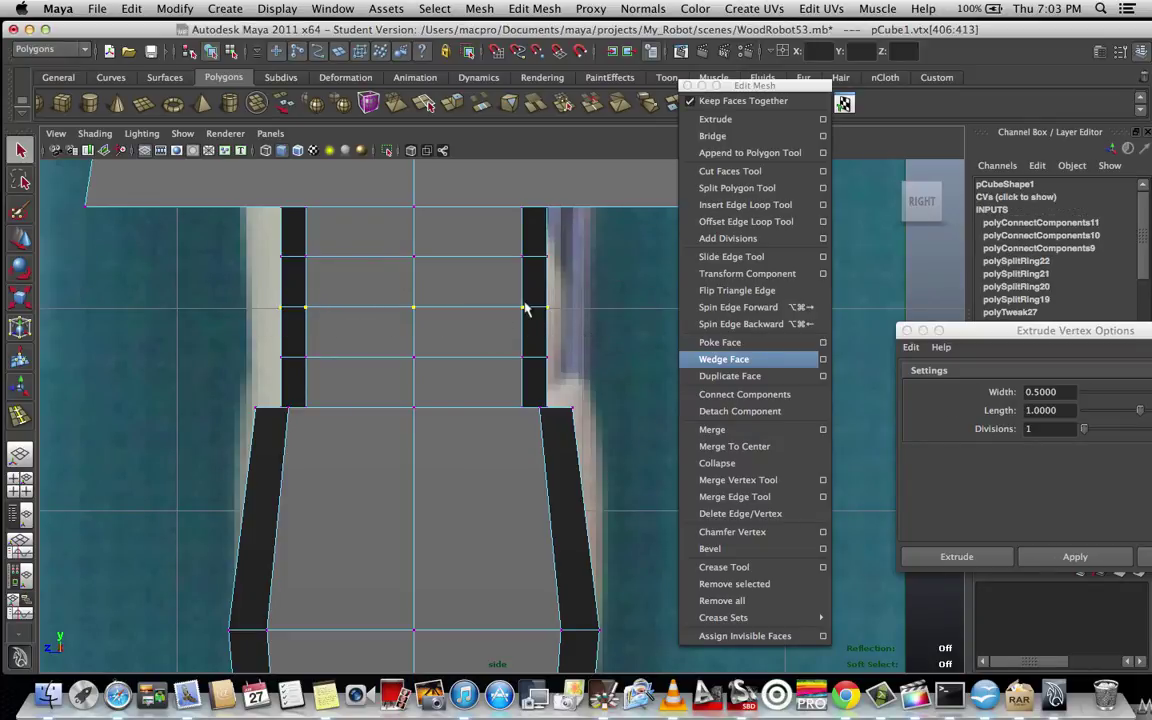
{"action": "key", "text": "w"}
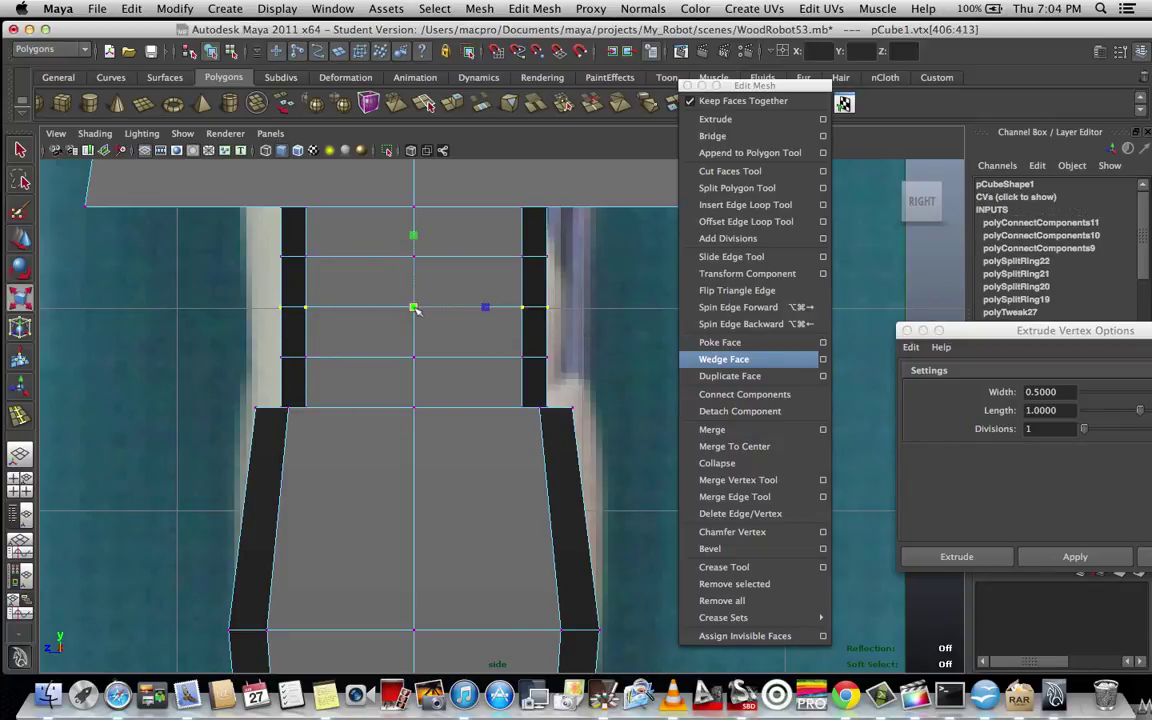
{"action": "left_click_drag", "start_coordinate": [415, 309], "coordinate": [463, 285]}
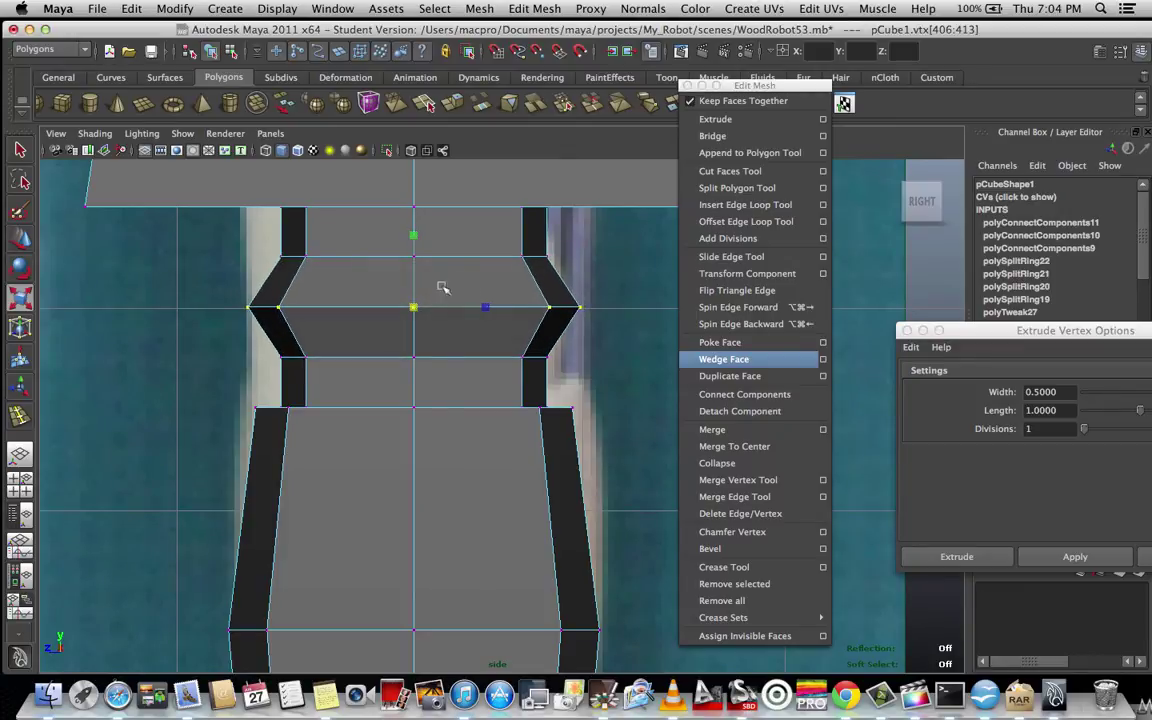
- Scale the hip joint's upper and lower vertex rings outward to start rounding the joint
{"action": "left_click_drag", "start_coordinate": [233, 237], "coordinate": [621, 276]}
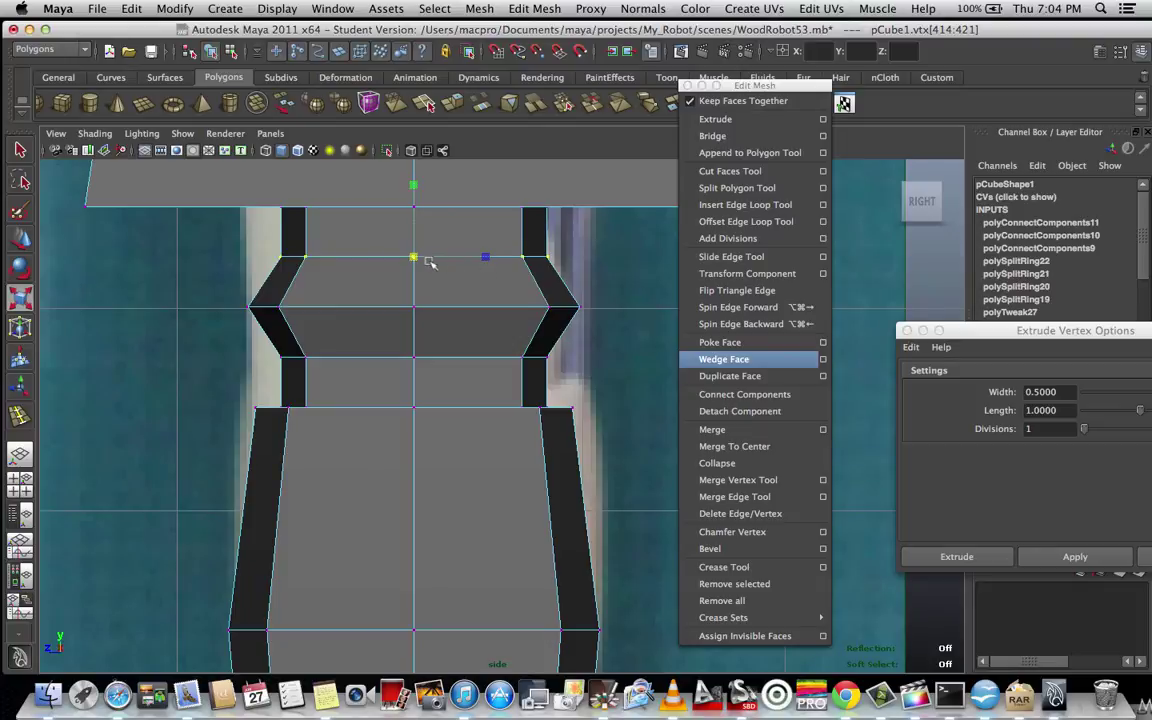
{"action": "left_click_drag", "start_coordinate": [411, 258], "coordinate": [452, 254]}
{"action": "left_click_drag", "start_coordinate": [236, 338], "coordinate": [606, 386]}
{"action": "left_click_drag", "start_coordinate": [411, 362], "coordinate": [441, 356]}
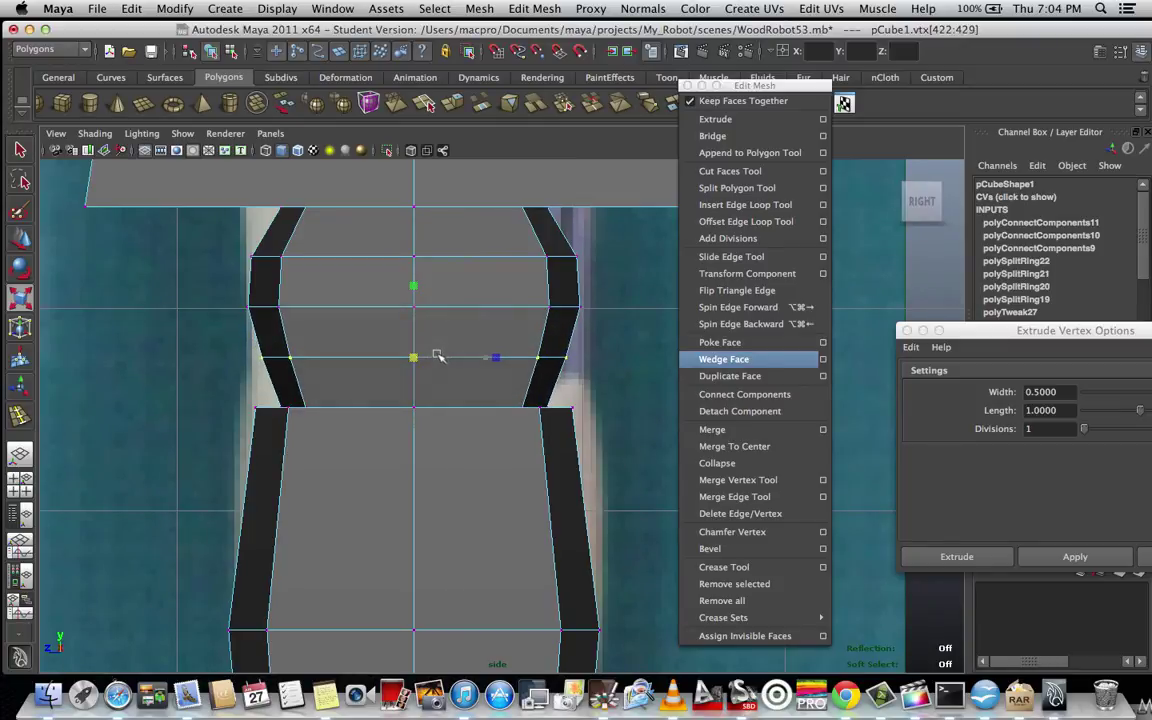
- Fine-tune the scale of the hip joint's middle, lower and upper vertex rings to give an even, rounded profile
{"action": "left_click_drag", "start_coordinate": [205, 280], "coordinate": [588, 325]}
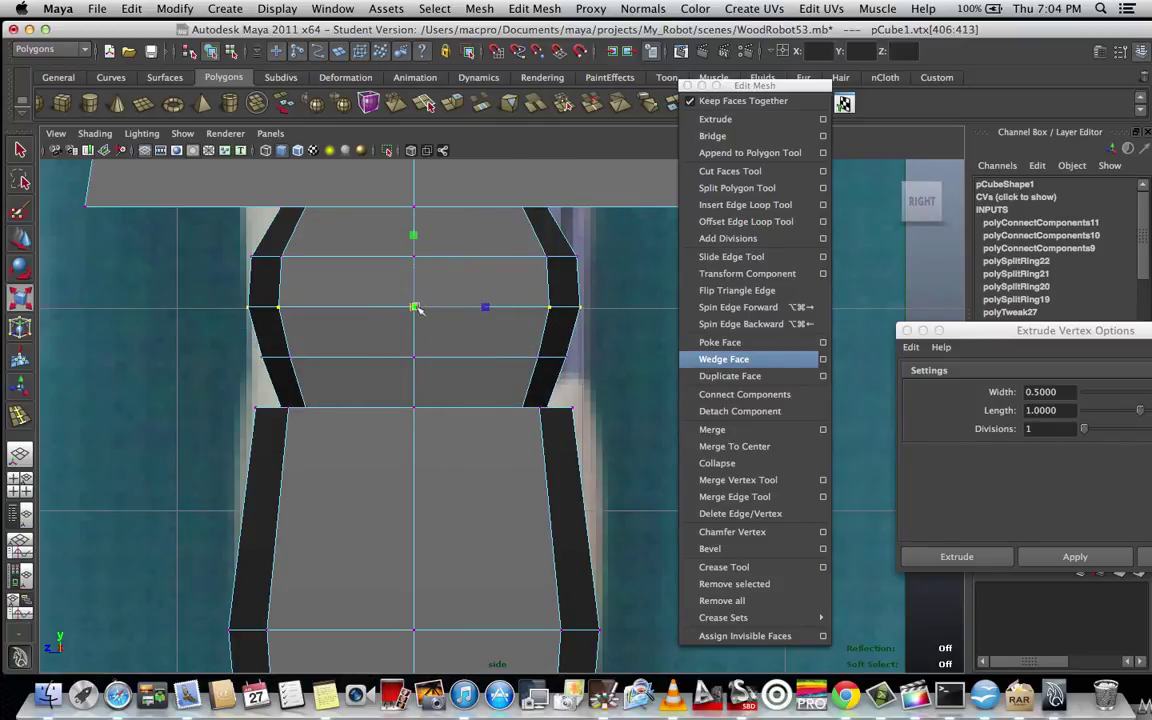
{"action": "left_click_drag", "start_coordinate": [418, 309], "coordinate": [422, 311]}
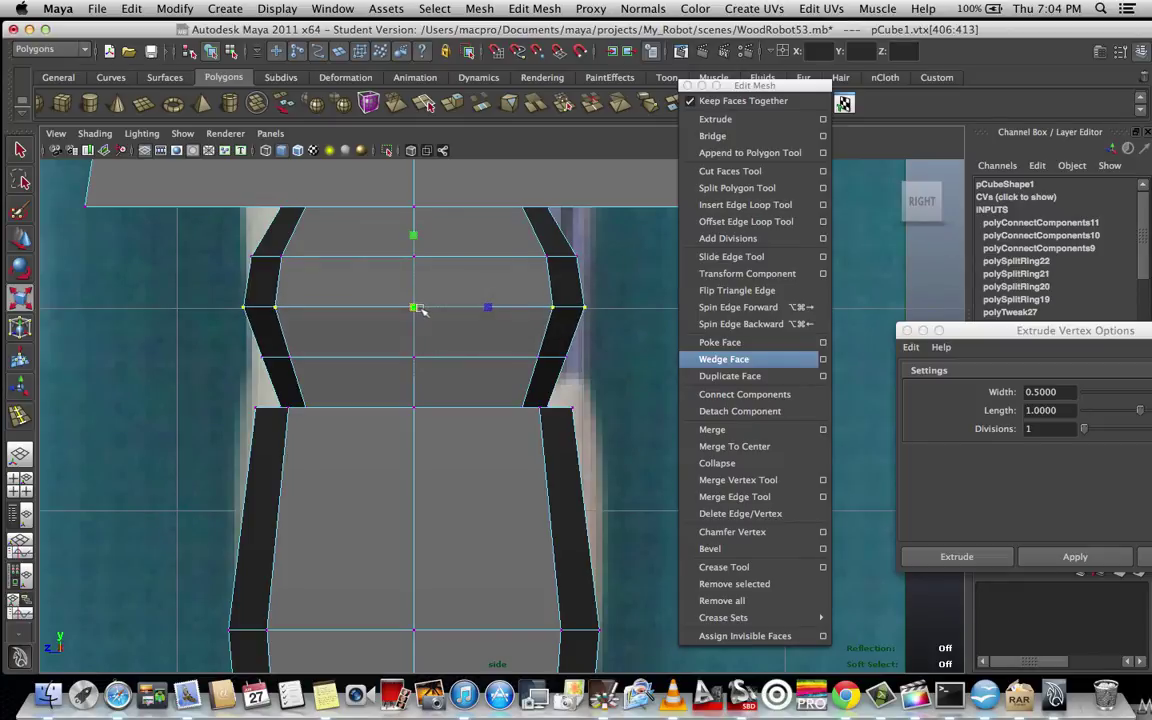
{"action": "left_click_drag", "start_coordinate": [239, 337], "coordinate": [590, 375]}
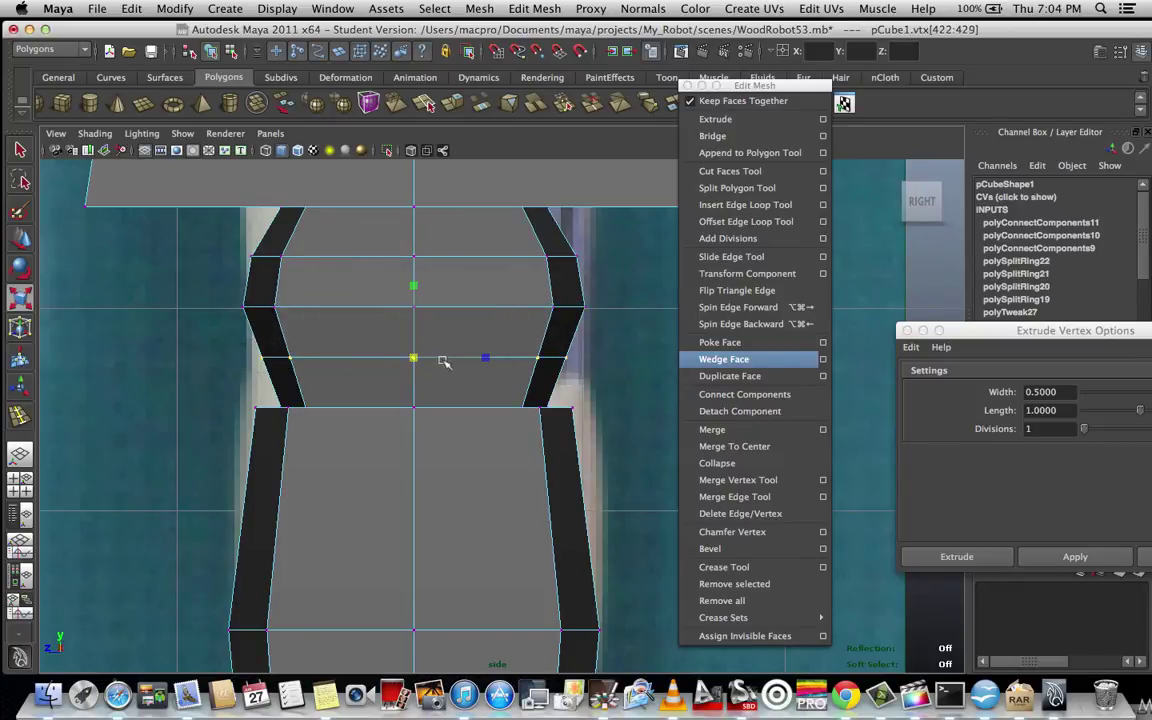
{"action": "left_click_drag", "start_coordinate": [418, 360], "coordinate": [430, 358]}
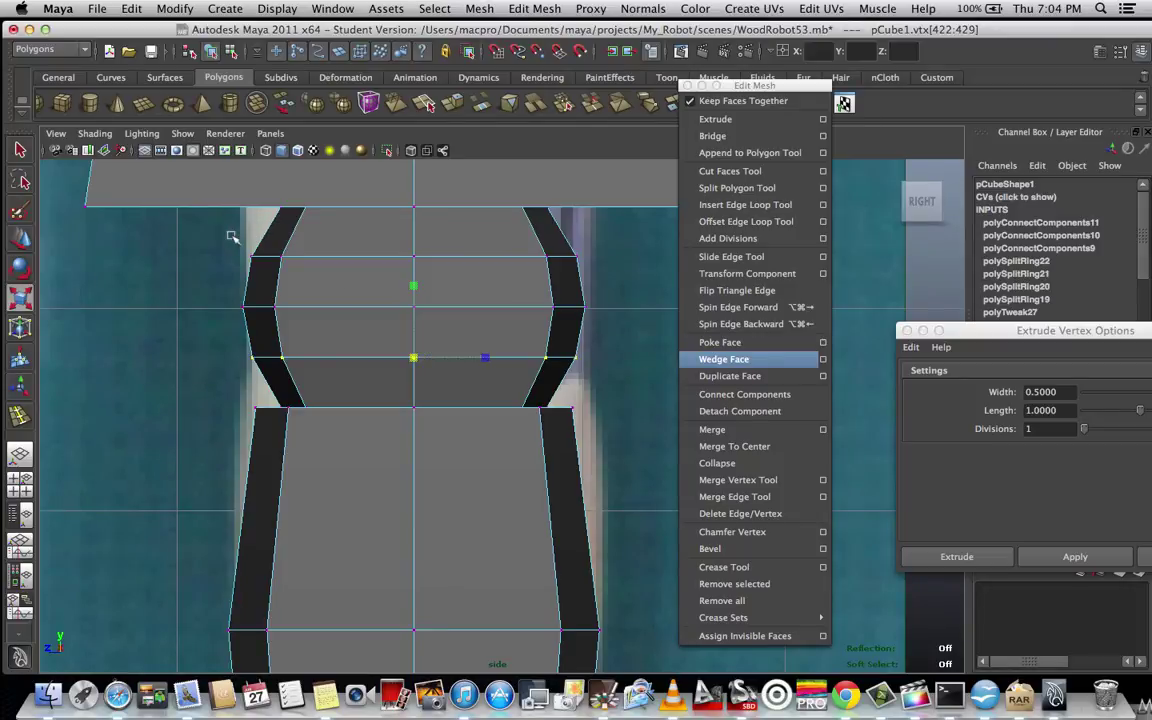
{"action": "left_click_drag", "start_coordinate": [232, 241], "coordinate": [625, 278]}
{"action": "left_click_drag", "start_coordinate": [414, 257], "coordinate": [419, 257]}
{"action": "left_click_drag", "start_coordinate": [200, 263], "coordinate": [612, 329]}
{"action": "left_click_drag", "start_coordinate": [417, 310], "coordinate": [418, 309]}
- Preview the model smoothed in the perspective view and examine the rounded hip joints and their seams with the thighs and pelvis
{"action": "scroll", "coordinate": [478, 318], "scroll_direction": "down", "scroll_amount": 4}
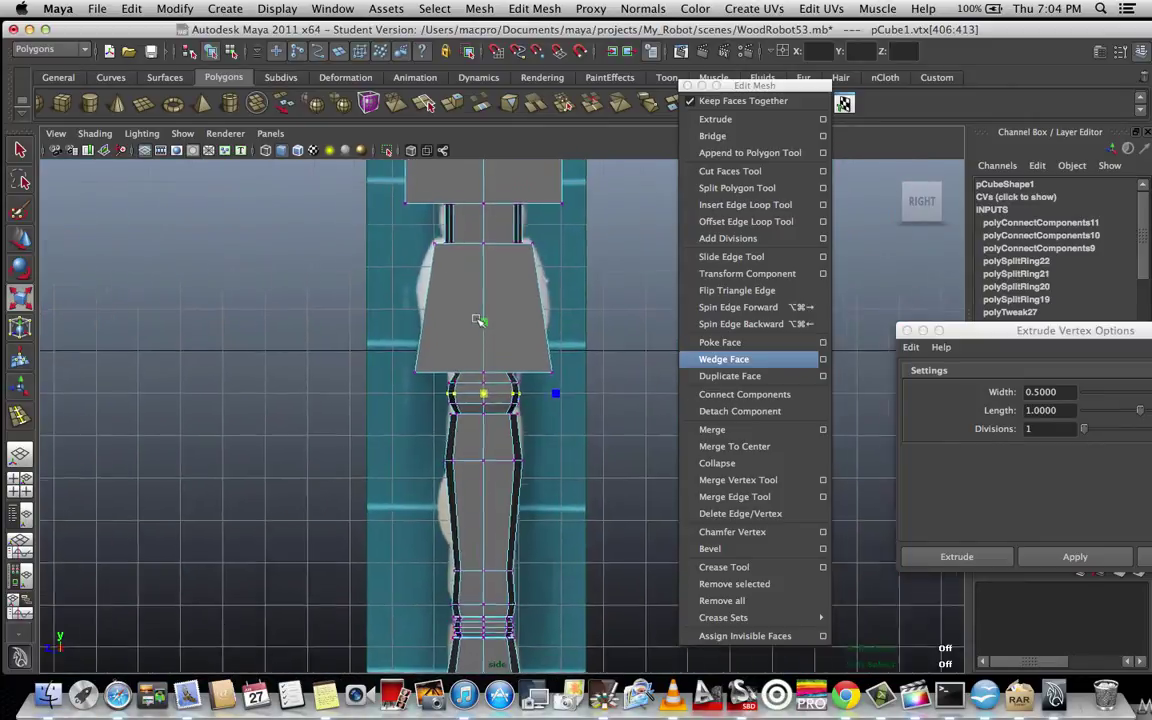
{"action": "key", "text": "space"}
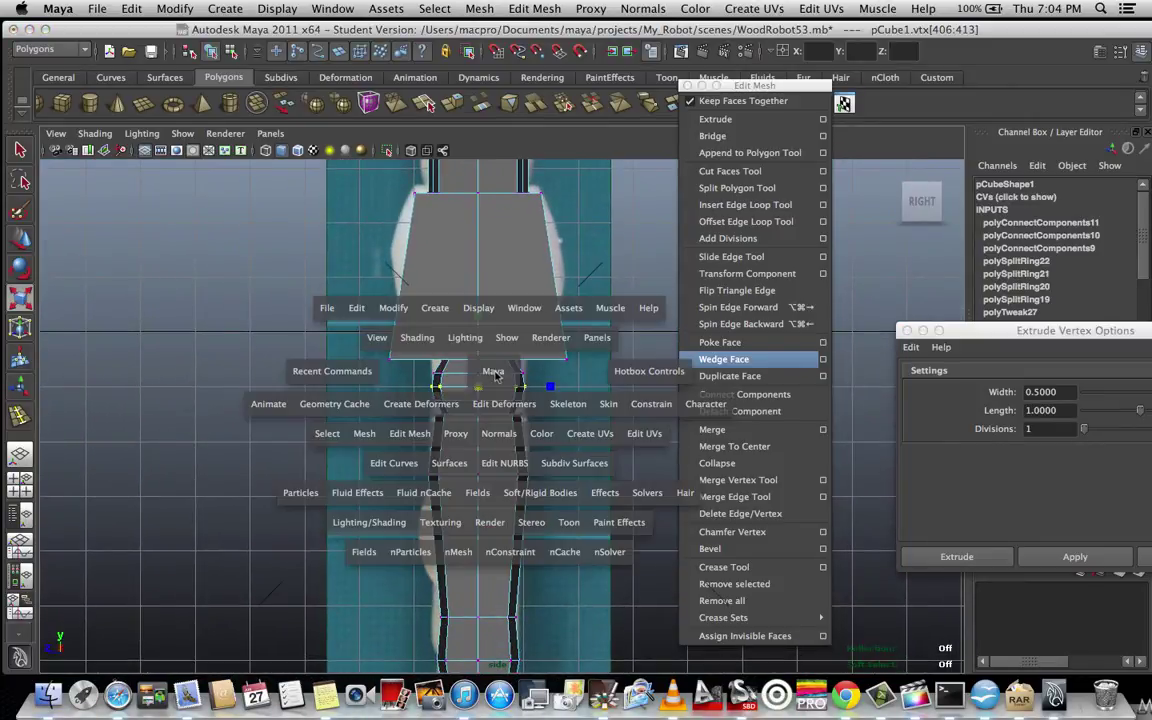
{"action": "left_click_drag", "start_coordinate": [493, 378], "coordinate": [438, 318]}
{"action": "left_click_drag", "start_coordinate": [596, 454], "coordinate": [540, 378], "text": "alt"}
{"action": "scroll", "coordinate": [540, 378], "scroll_direction": "up", "scroll_amount": 6}
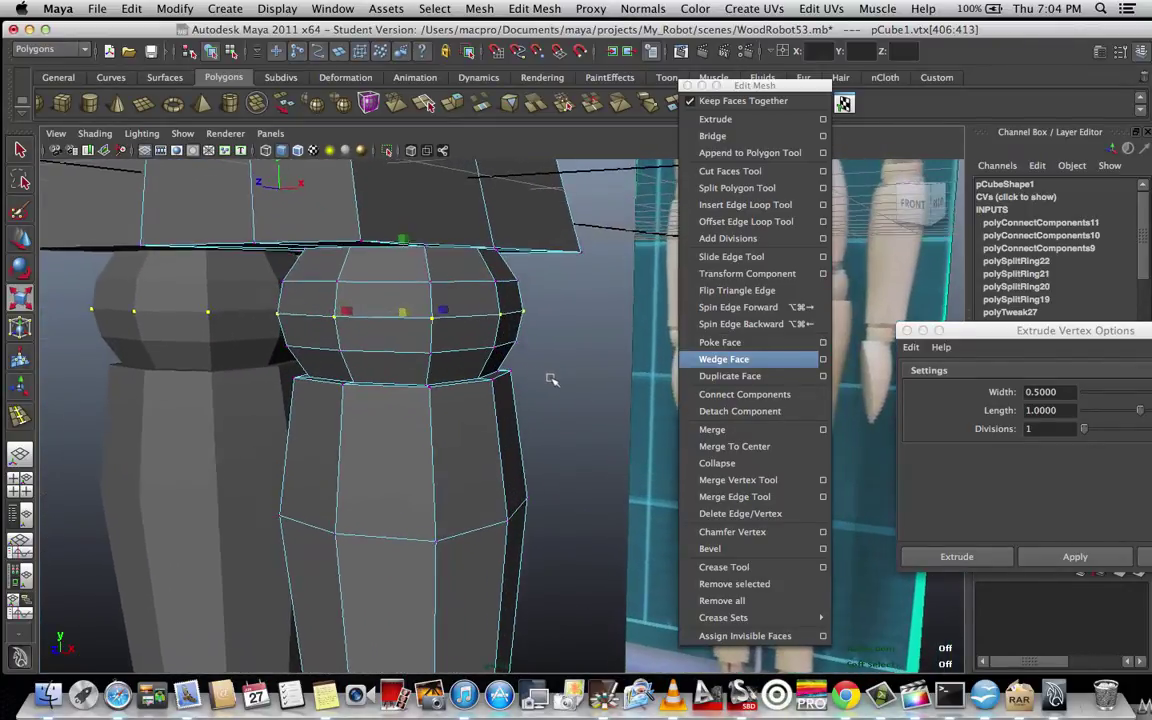
{"action": "scroll", "coordinate": [563, 372], "scroll_direction": "down", "scroll_amount": 3}
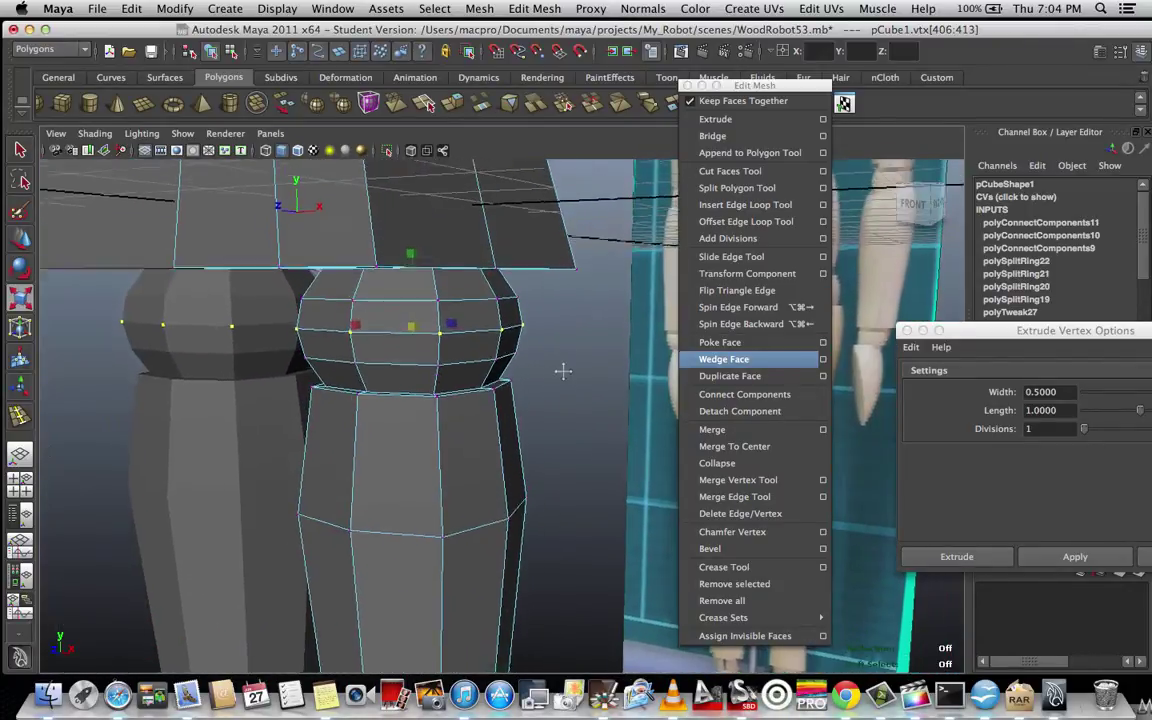
{"action": "mouse_move", "coordinate": [563, 370]}
{"action": "left_mouse_down", "text": "alt"}
{"action": "mouse_move", "coordinate": [560, 396]}
{"action": "mouse_move", "coordinate": [562, 377]}
{"action": "left_mouse_up", "text": "alt"}
{"action": "key", "text": "3"}
{"action": "right_click_drag", "start_coordinate": [424, 335], "coordinate": [482, 314]}
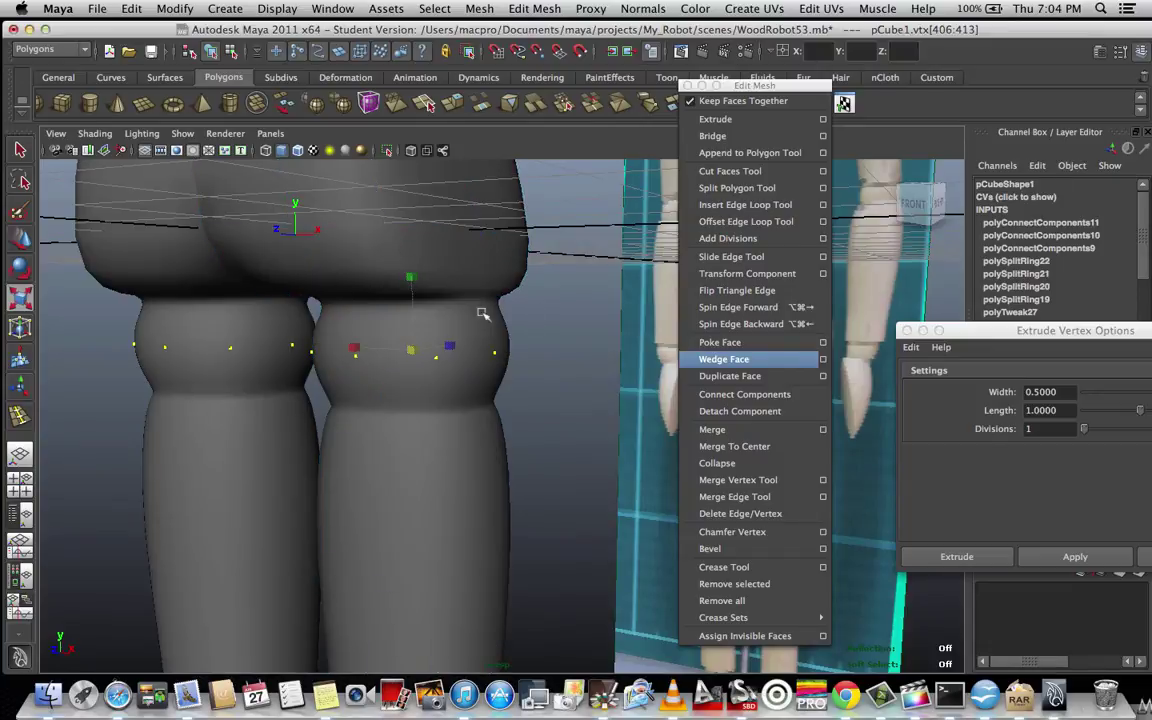
{"action": "left_click_drag", "start_coordinate": [544, 381], "coordinate": [601, 408], "text": "alt"}
{"action": "left_click", "coordinate": [548, 388]}
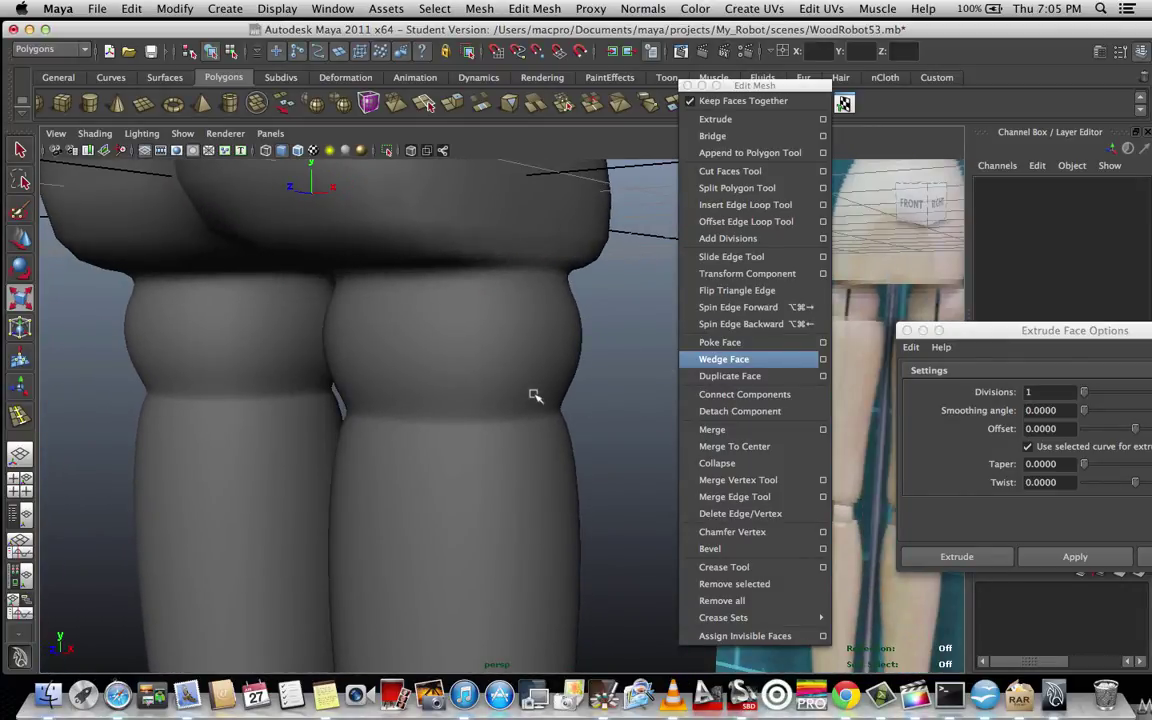
{"action": "left_click_drag", "start_coordinate": [534, 396], "coordinate": [496, 388], "text": "alt"}
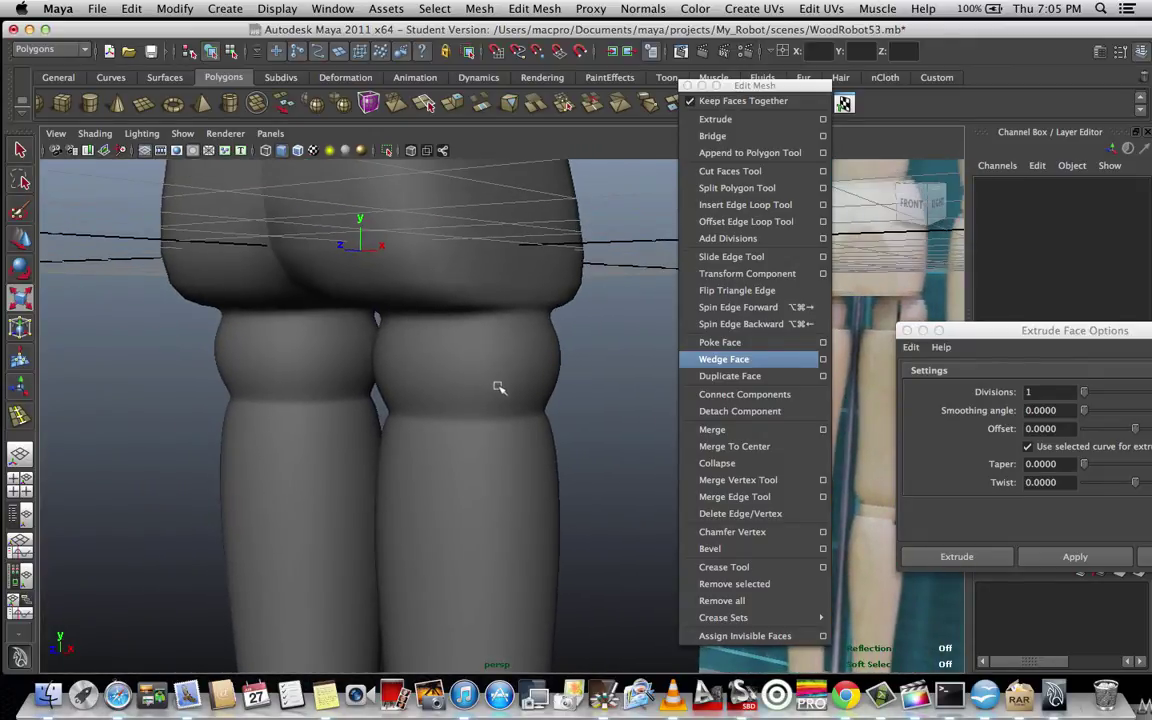
- Return the model to unsmoothed display and insert a supporting edge loop around the top of the thigh, just below its rim
{"action": "left_click", "coordinate": [505, 388]}
{"action": "key", "text": "1"}
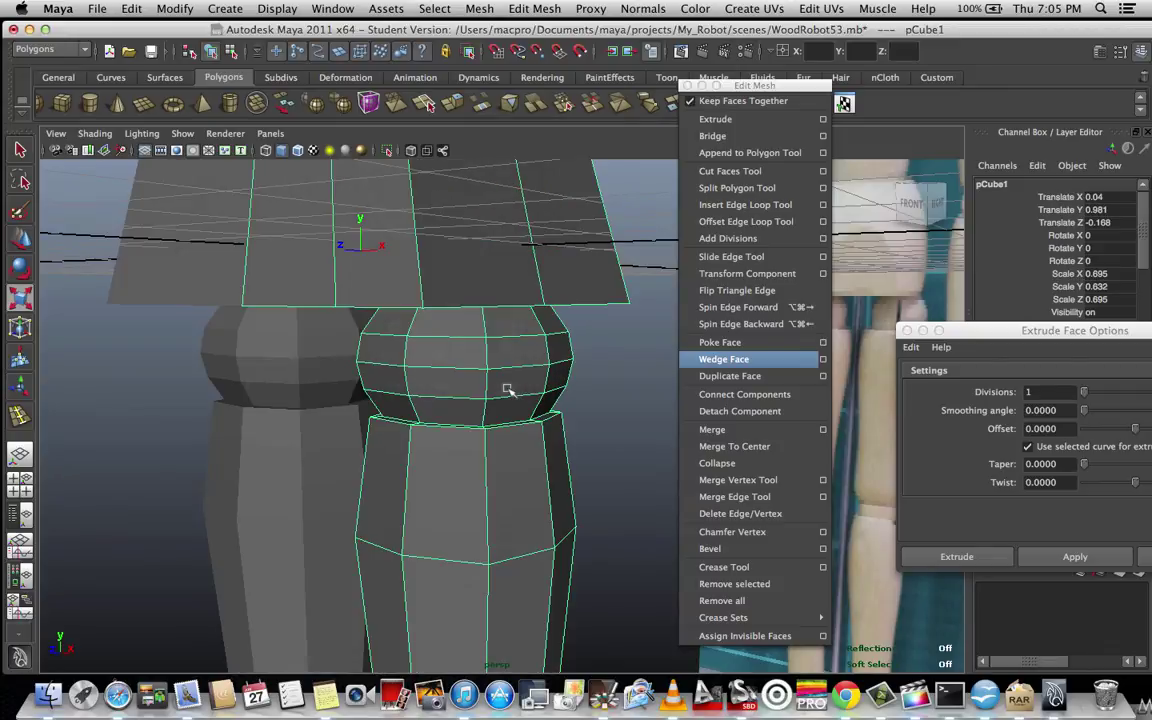
{"action": "scroll", "coordinate": [505, 390], "scroll_direction": "up", "scroll_amount": 4}
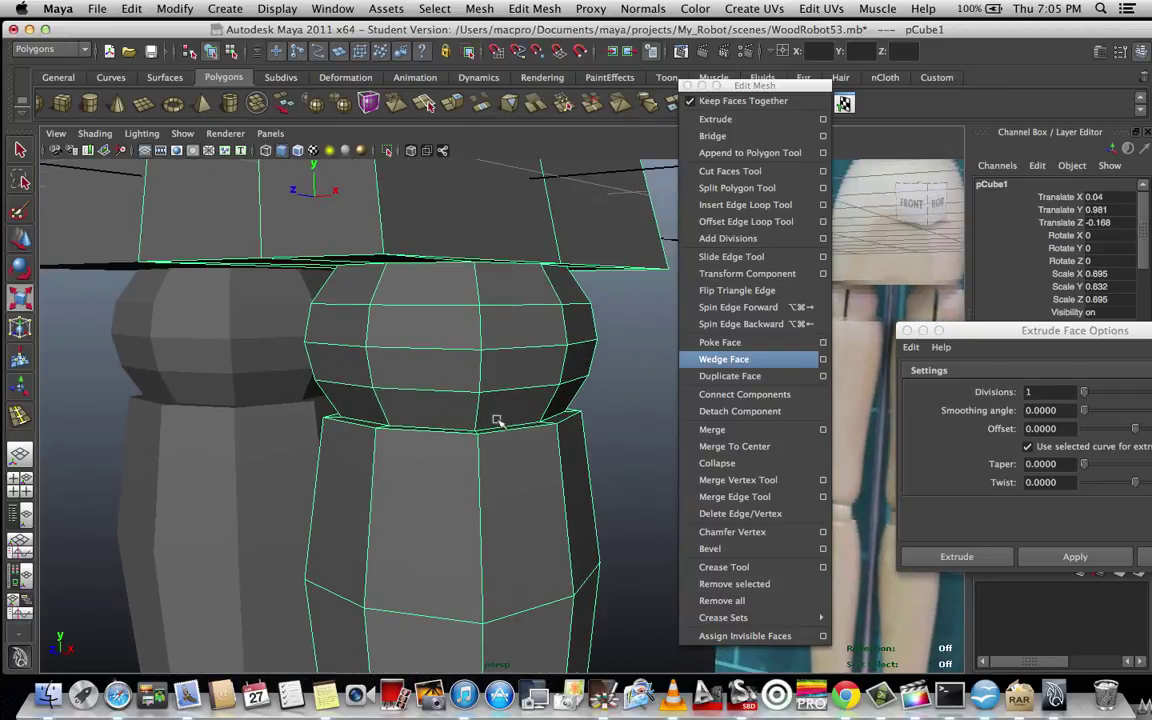
{"action": "scroll", "coordinate": [504, 411], "scroll_direction": "up", "scroll_amount": 1}
{"action": "left_click_drag", "start_coordinate": [501, 411], "coordinate": [500, 415], "text": "alt"}
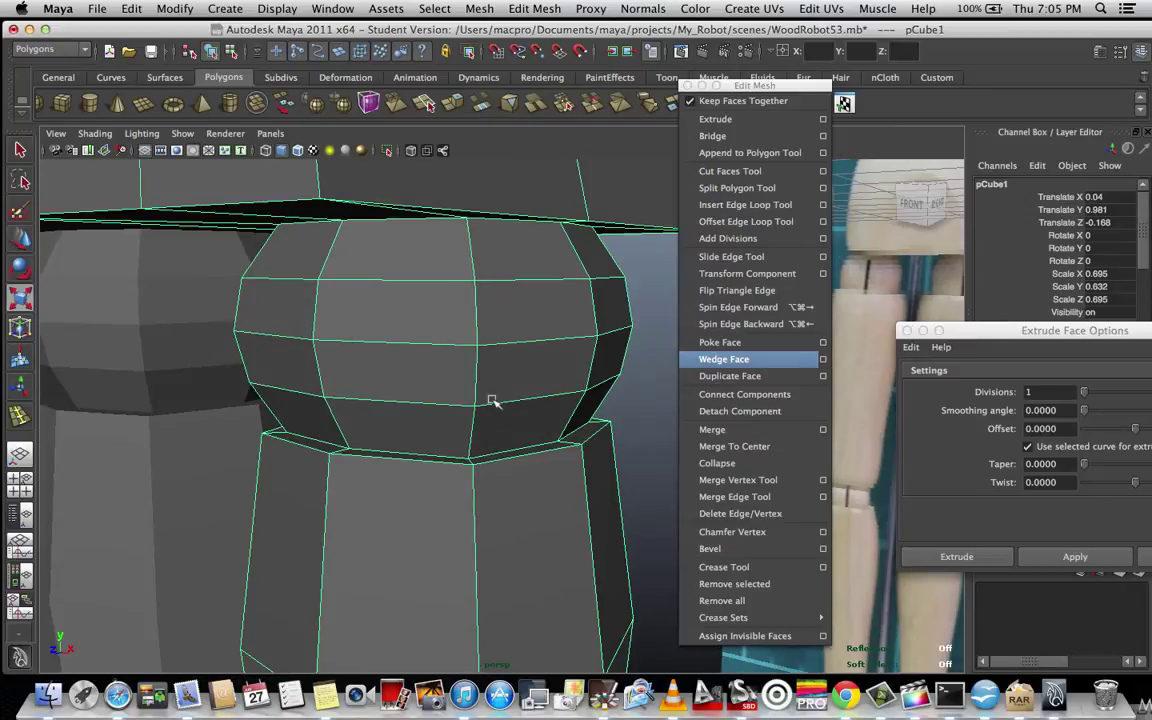
{"action": "right_click", "coordinate": [494, 399]}
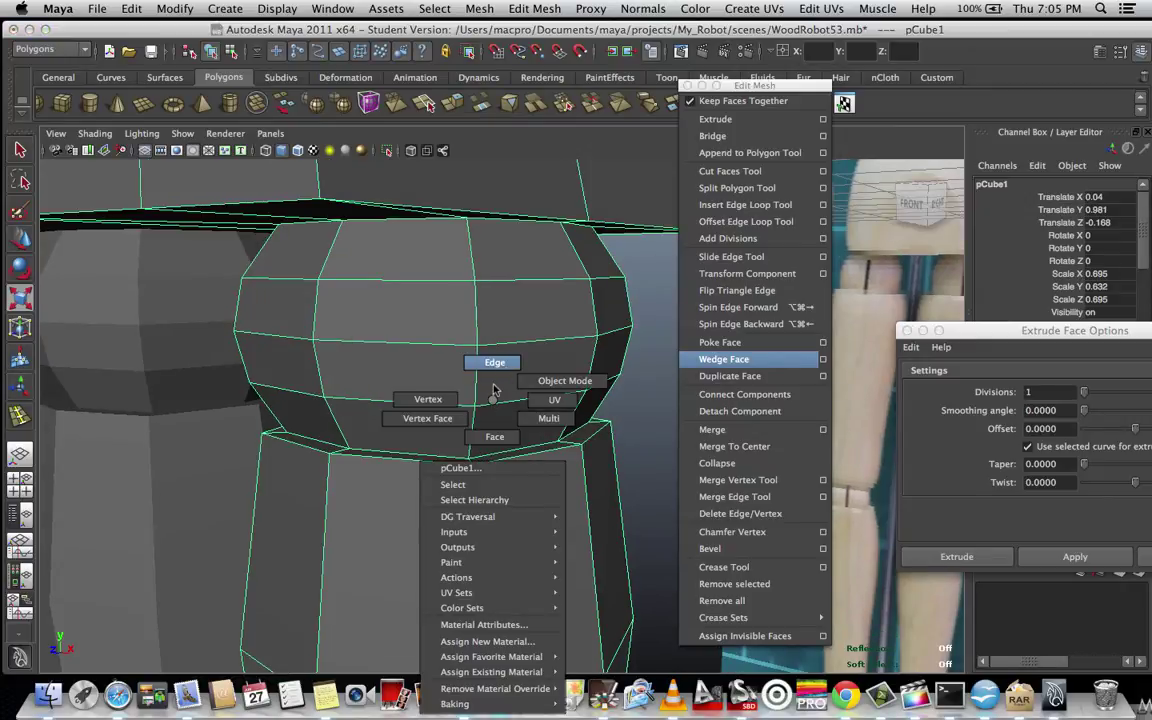
{"action": "right_click_drag", "start_coordinate": [497, 370], "coordinate": [495, 364]}
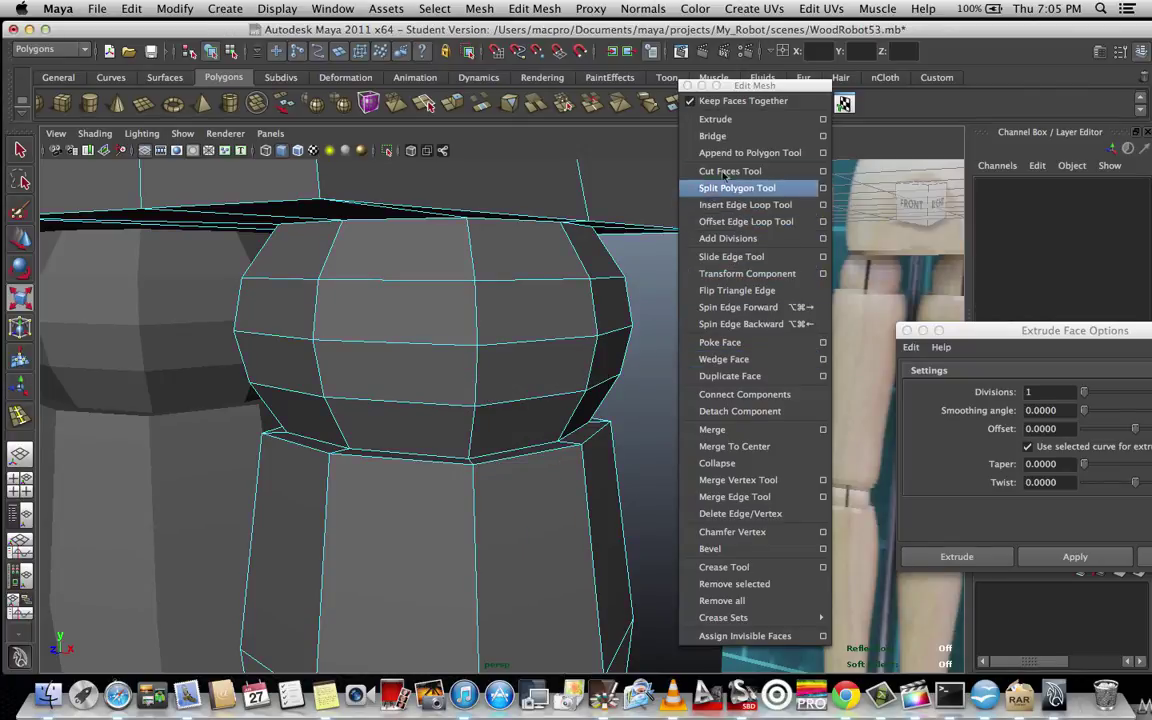
{"action": "left_click", "coordinate": [722, 209]}
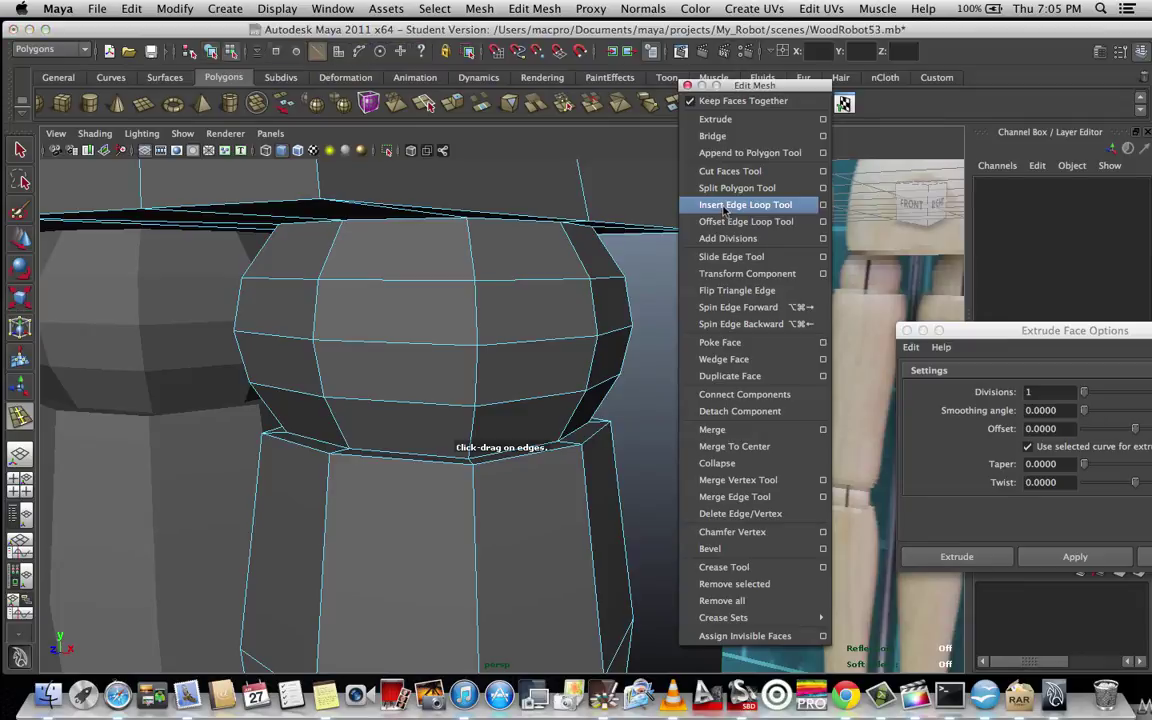
{"action": "left_click_drag", "start_coordinate": [661, 387], "coordinate": [659, 387], "text": "alt"}
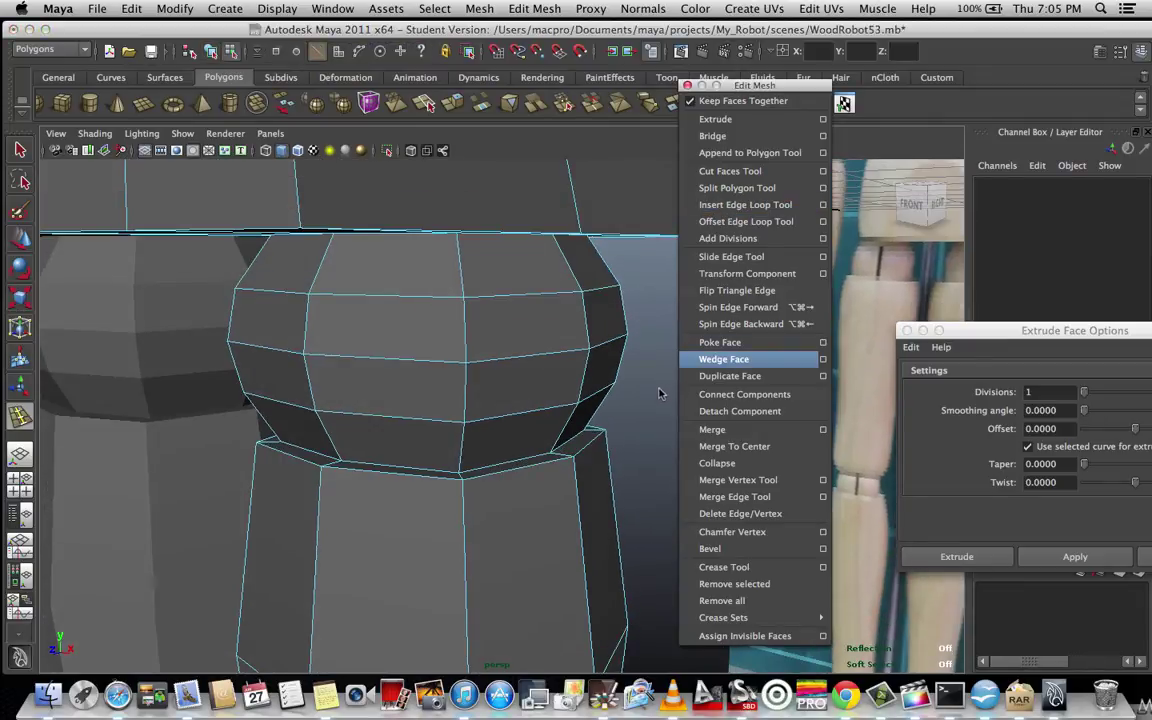
{"action": "scroll", "coordinate": [458, 520], "scroll_direction": "up", "scroll_amount": 3}
{"action": "left_click_drag", "start_coordinate": [512, 494], "coordinate": [435, 541], "text": "alt"}
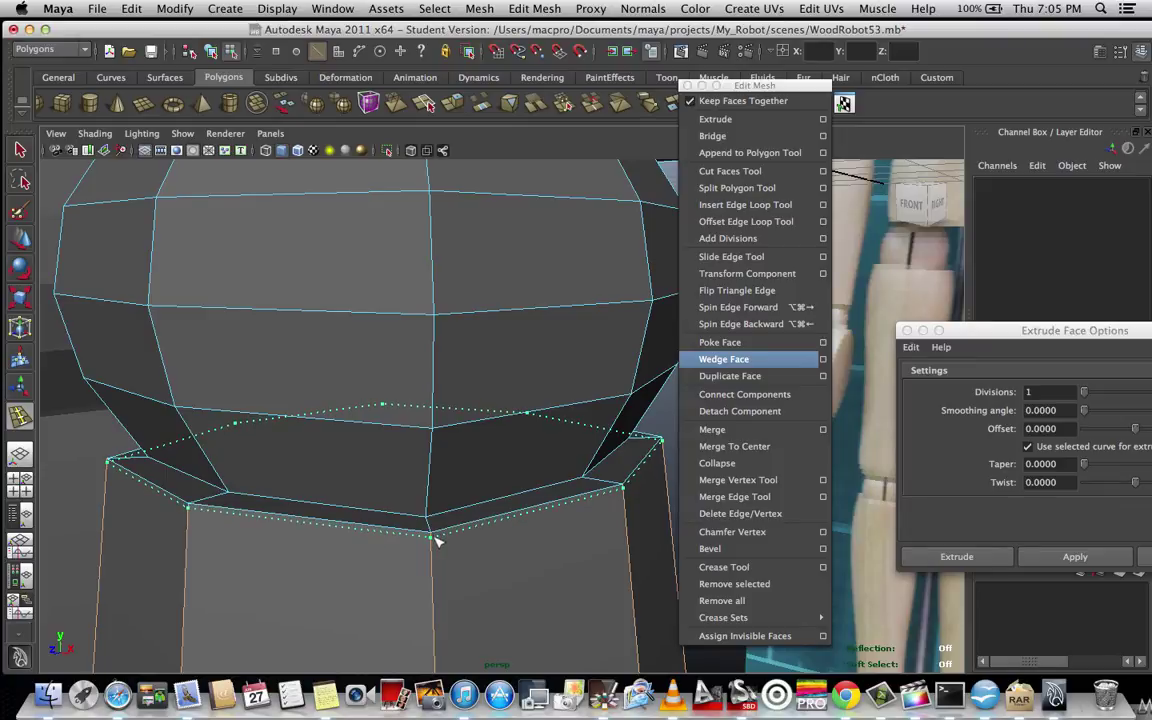
{"action": "left_click_drag", "start_coordinate": [434, 537], "coordinate": [436, 539]}
{"action": "scroll", "coordinate": [450, 540], "scroll_direction": "down", "scroll_amount": 5}
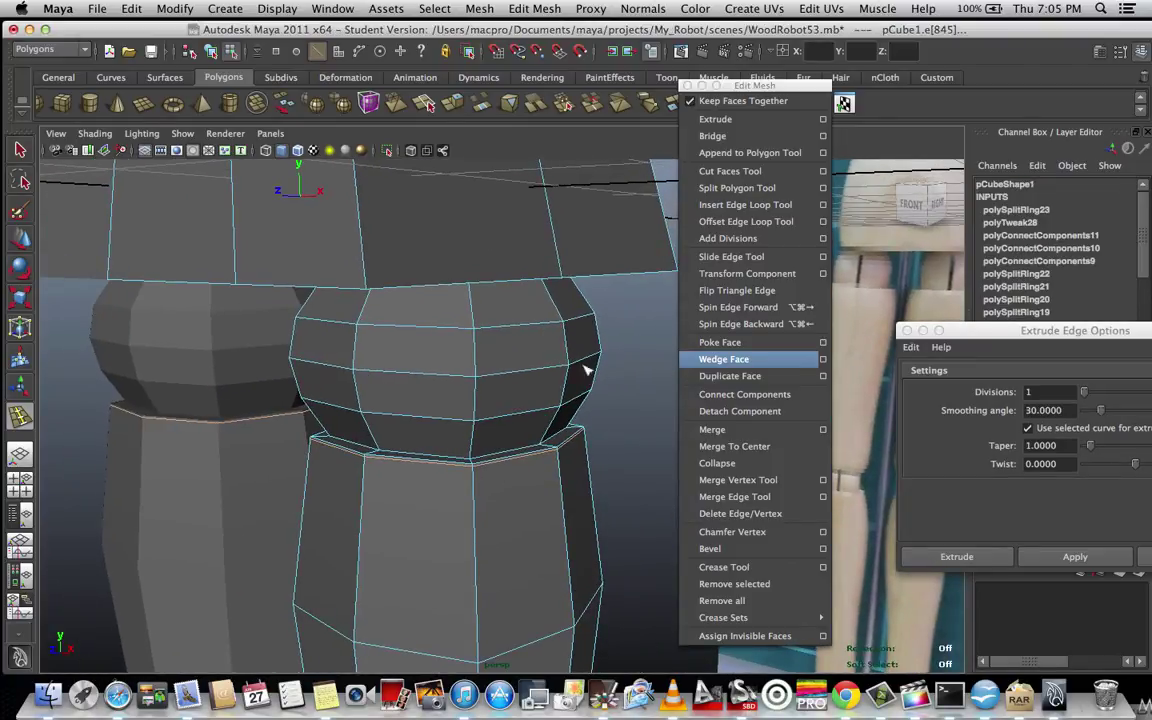
- Insert a supporting edge loop on the pelvis underside, tightly around the seam where the hip joint meets it
{"action": "left_click_drag", "start_coordinate": [587, 370], "coordinate": [563, 432], "text": "alt"}
{"action": "scroll", "coordinate": [545, 442], "scroll_direction": "up", "scroll_amount": 5}
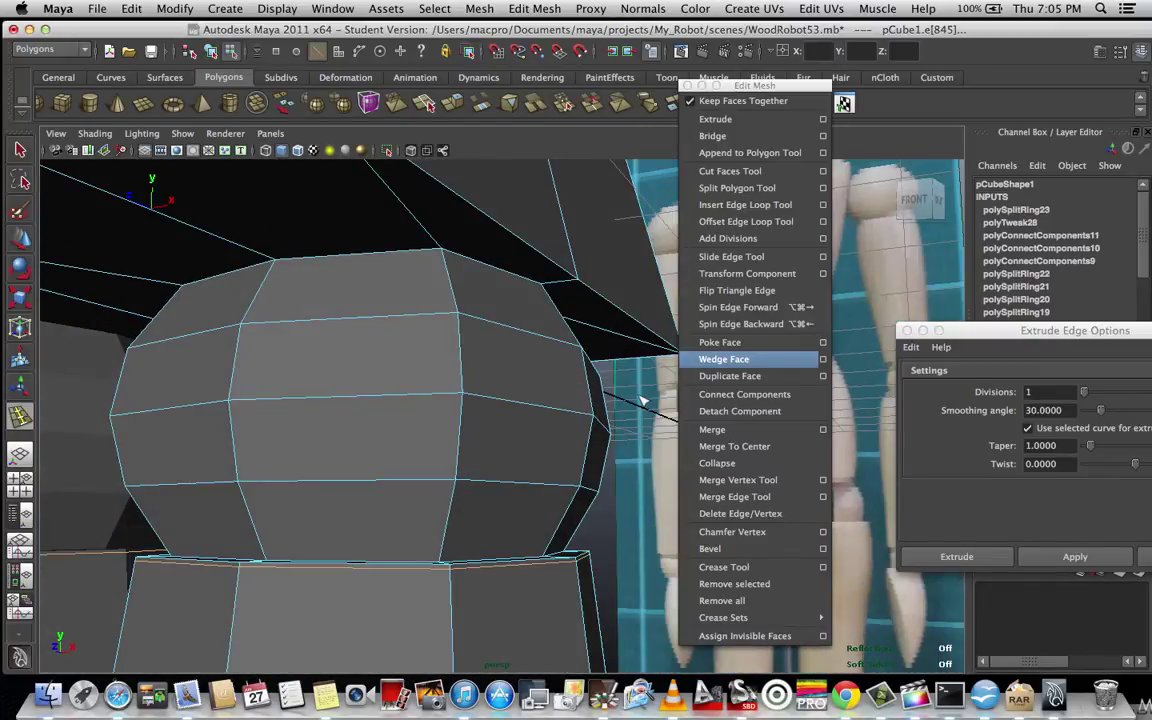
{"action": "left_click_drag", "start_coordinate": [642, 400], "coordinate": [495, 428], "text": "alt"}
{"action": "scroll", "coordinate": [550, 436], "scroll_direction": "up", "scroll_amount": 5}
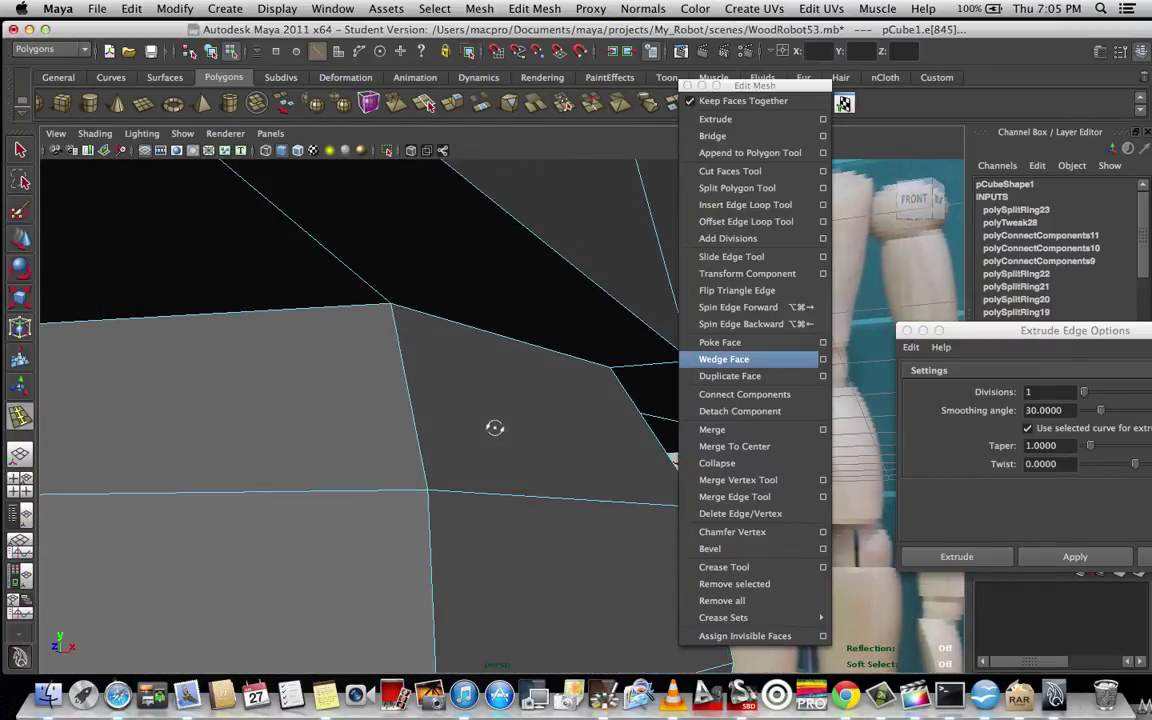
{"action": "scroll", "coordinate": [504, 445], "scroll_direction": "down", "scroll_amount": 3}
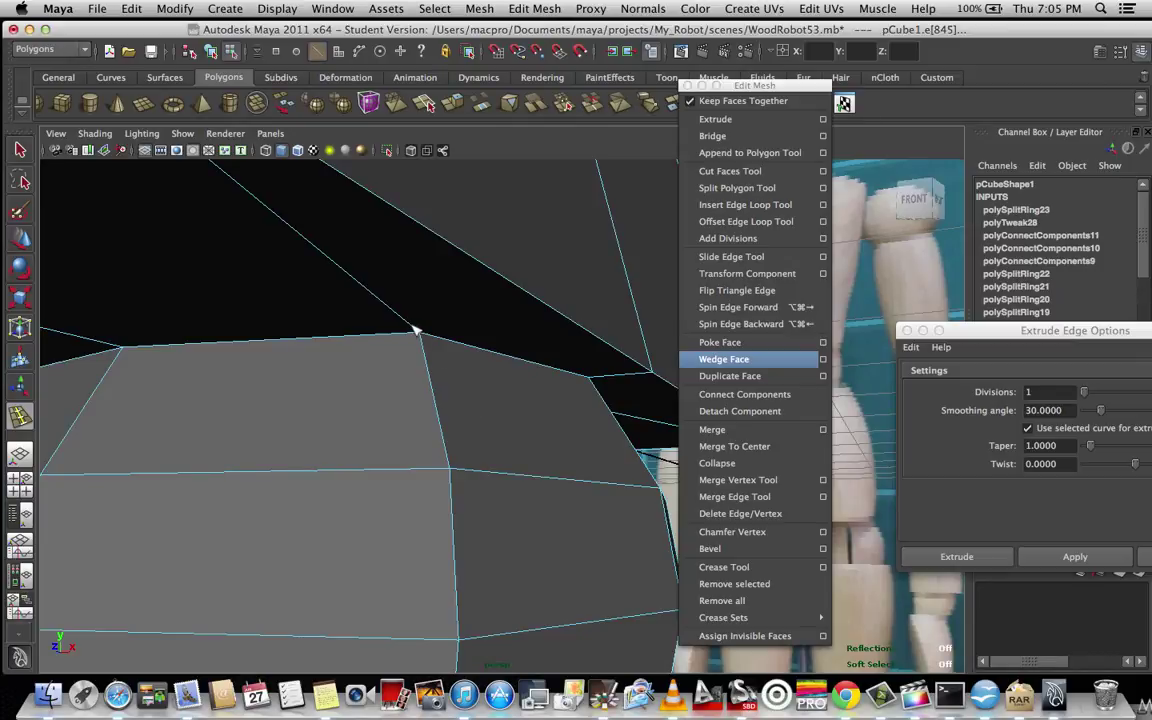
{"action": "scroll", "coordinate": [414, 332], "scroll_direction": "down", "scroll_amount": 2}
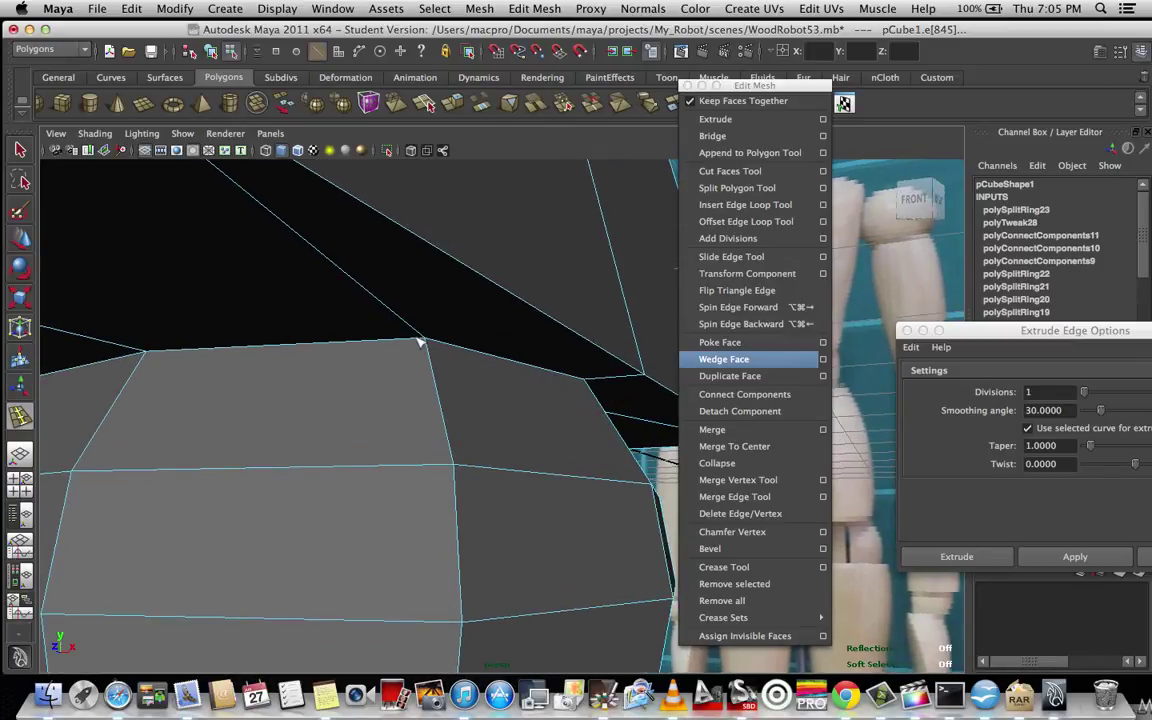
{"action": "left_click", "coordinate": [420, 339]}
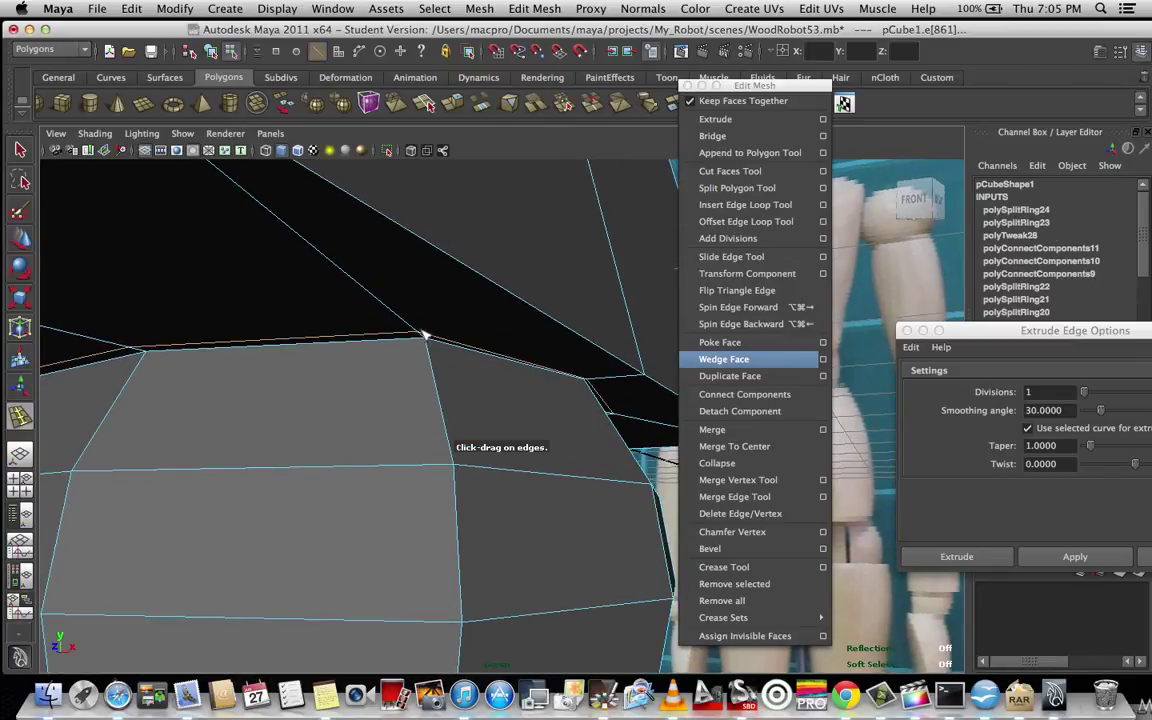
{"action": "key", "text": "z"}
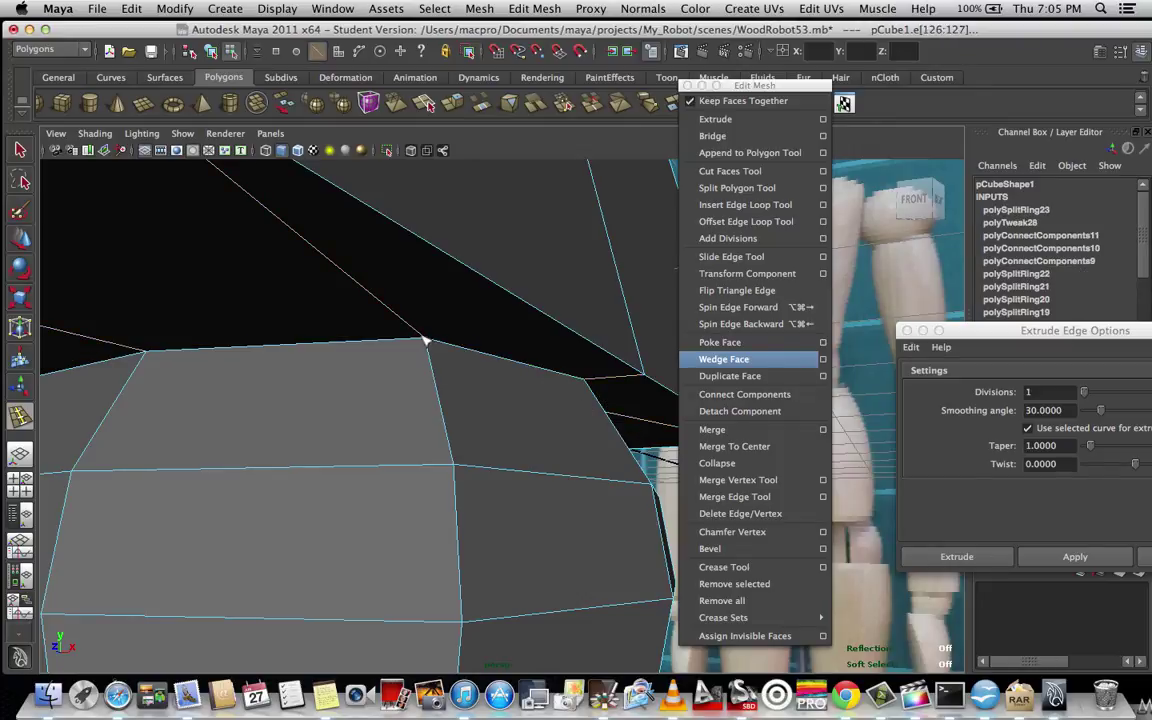
{"action": "scroll", "coordinate": [488, 340], "scroll_direction": "up", "scroll_amount": 1}
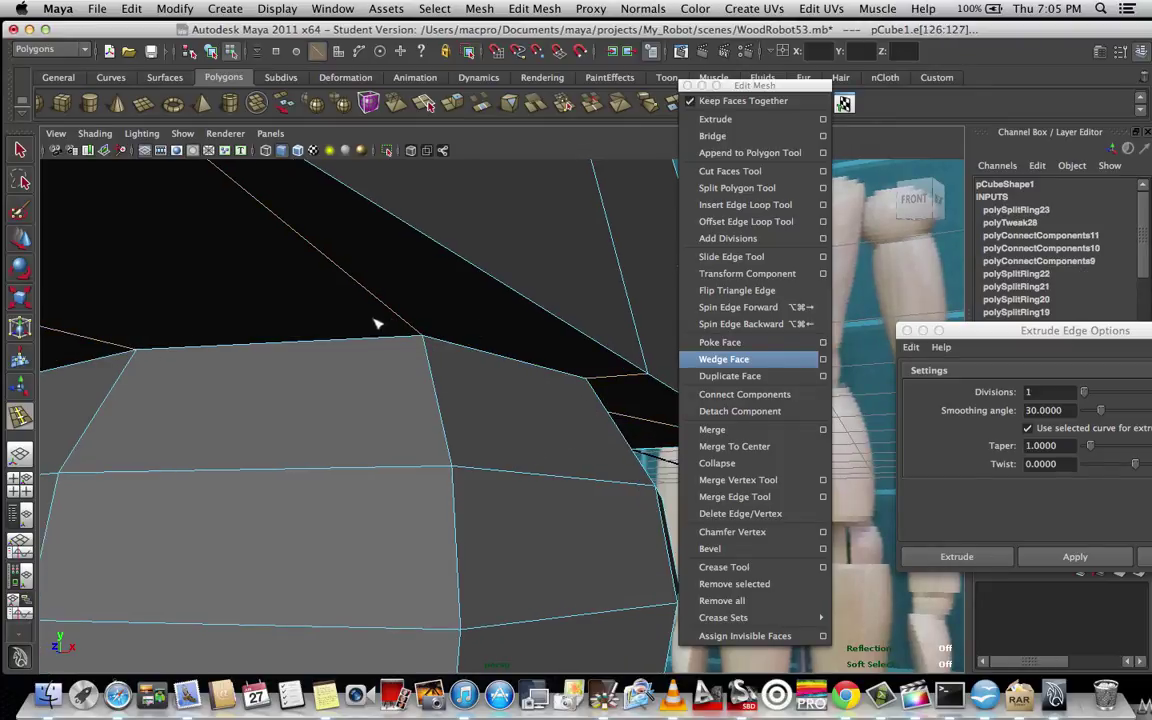
{"action": "mouse_move", "coordinate": [415, 330]}
{"action": "left_mouse_down", "text": "alt"}
{"action": "mouse_move", "coordinate": [399, 298]}
{"action": "mouse_move", "coordinate": [419, 329]}
{"action": "mouse_move", "coordinate": [405, 302]}
{"action": "mouse_move", "coordinate": [437, 332]}
{"action": "mouse_move", "coordinate": [429, 319]}
{"action": "left_mouse_up", "text": "alt"}
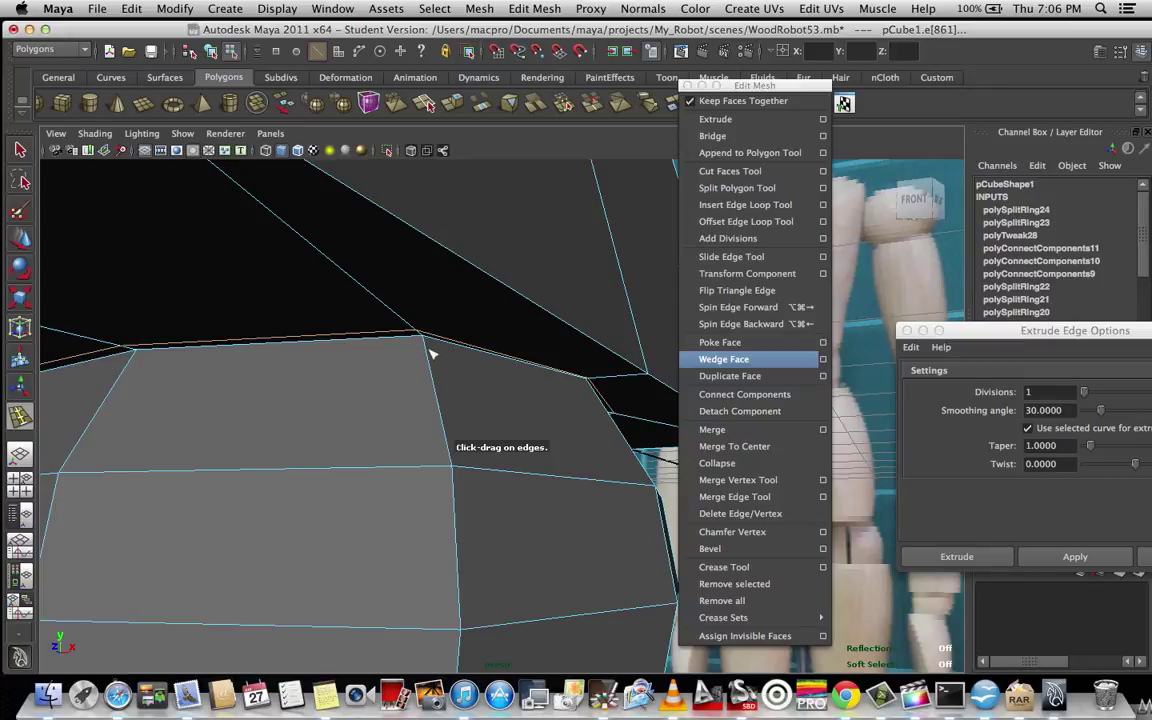
- Insert a supporting edge loop around the top of the hip joint, just below its seam with the pelvis
{"action": "scroll", "coordinate": [432, 353], "scroll_direction": "down", "scroll_amount": 2}
{"action": "scroll", "coordinate": [432, 353], "scroll_direction": "up", "scroll_amount": 3}
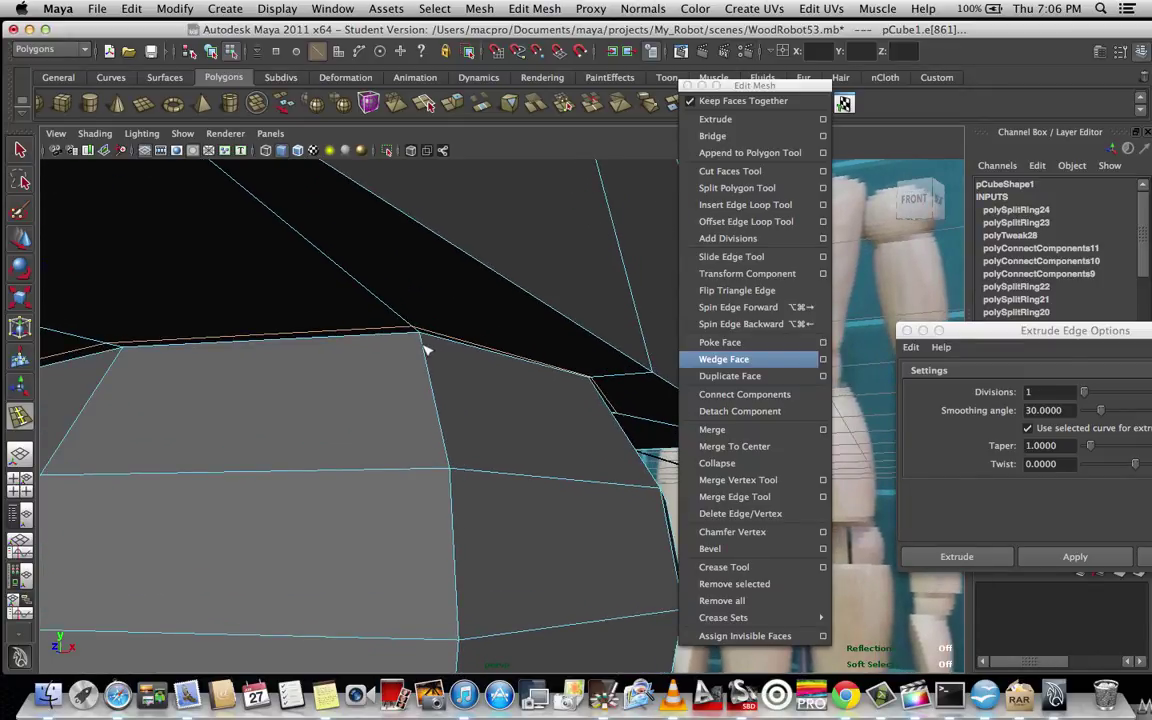
{"action": "left_click", "coordinate": [426, 350]}
{"action": "key", "text": "ctrl+z"}
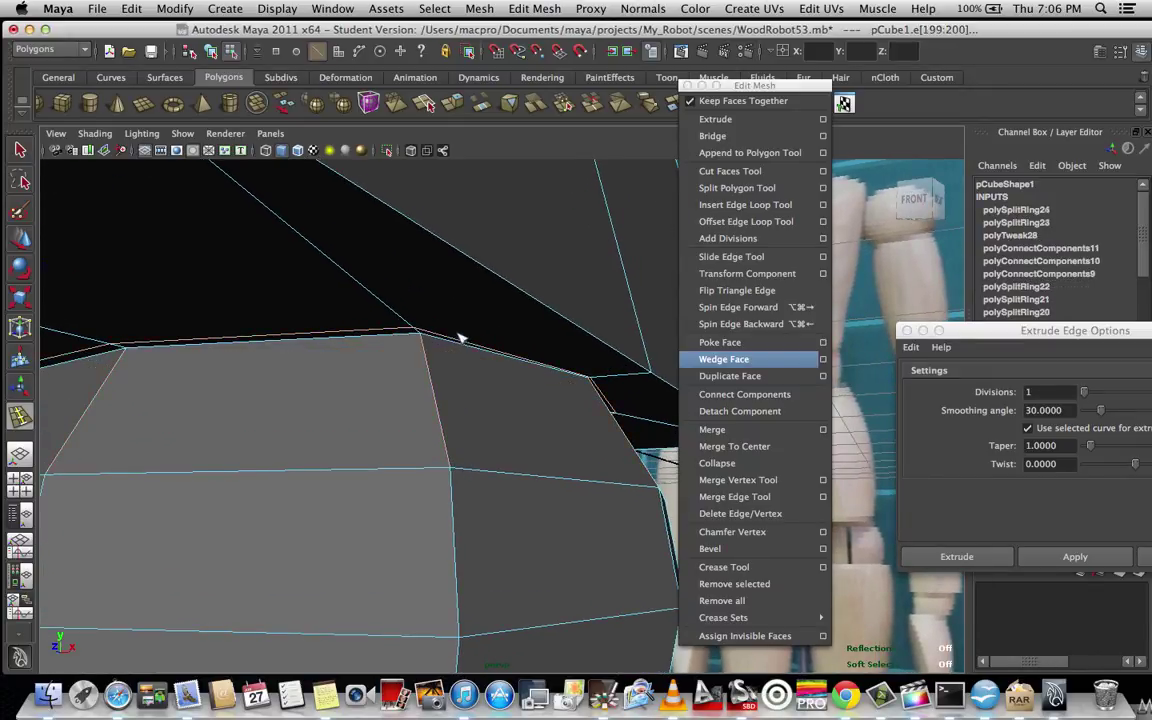
{"action": "left_click_drag", "start_coordinate": [426, 345], "coordinate": [426, 339]}
{"action": "left_click_drag", "start_coordinate": [429, 341], "coordinate": [428, 340]}
{"action": "scroll", "coordinate": [488, 420], "scroll_direction": "down", "scroll_amount": 8}
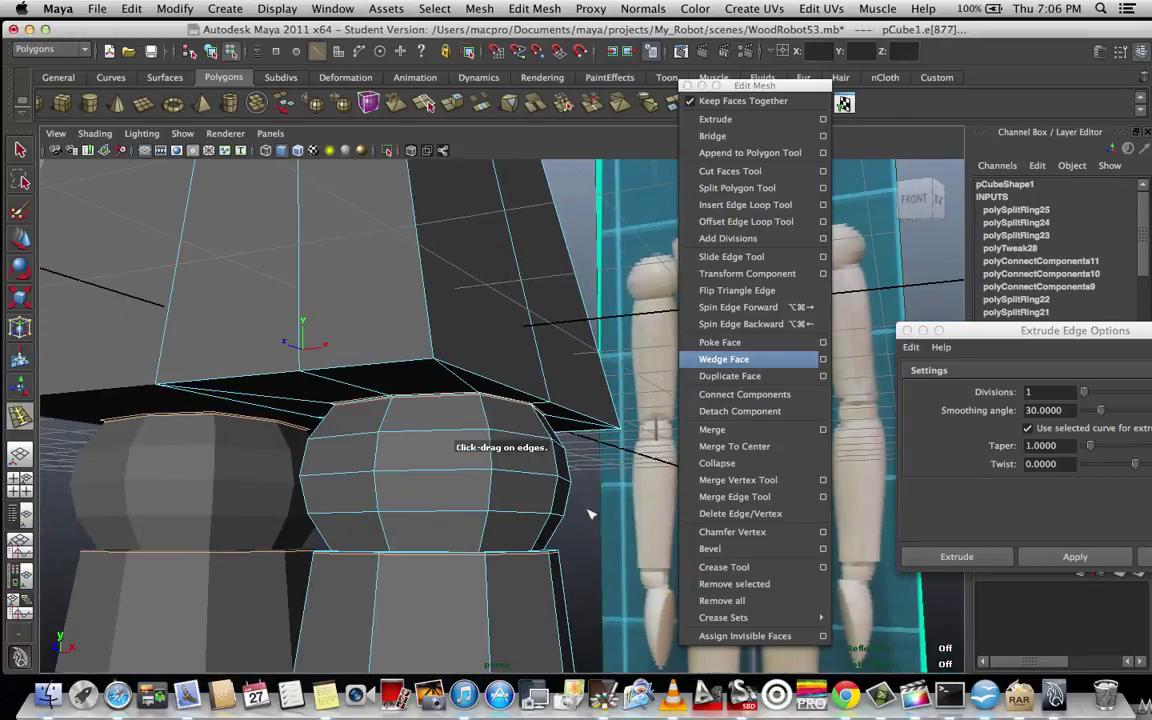
- Insert a supporting edge loop around the bottom of the hip joint, just above its seam with the thigh
{"action": "left_click_drag", "start_coordinate": [591, 514], "coordinate": [590, 568], "text": "alt"}
{"action": "middle_click_drag", "start_coordinate": [590, 568], "coordinate": [579, 369], "text": "alt"}
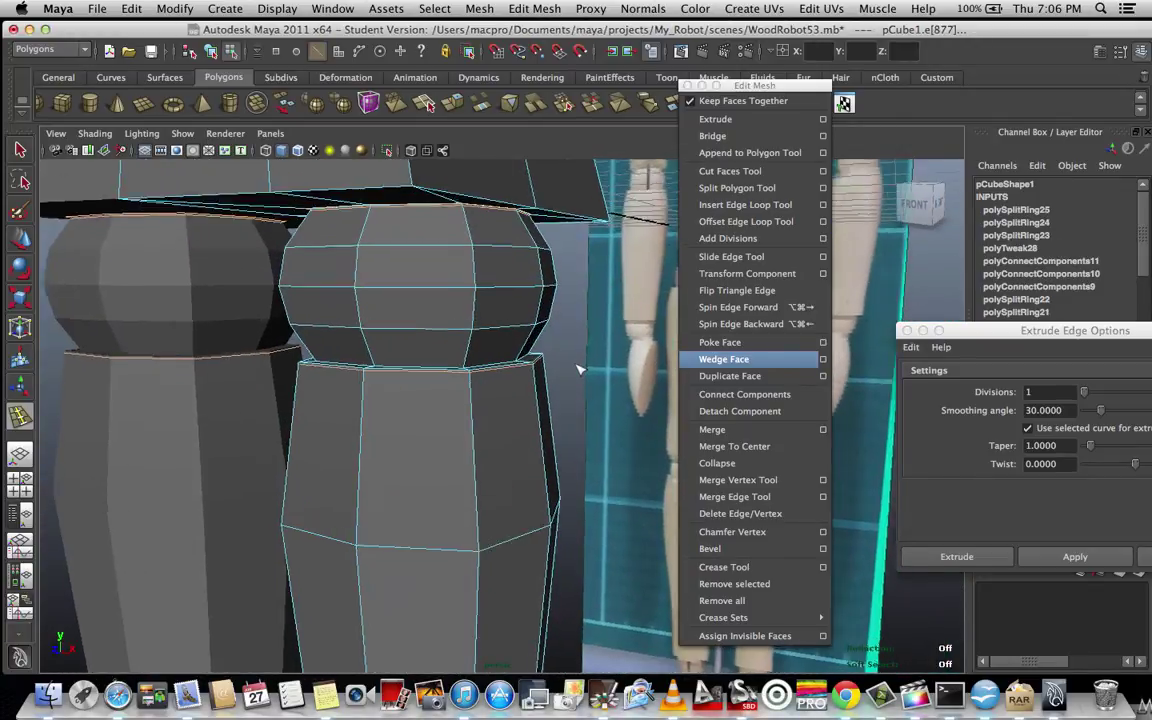
{"action": "scroll", "coordinate": [581, 368], "scroll_direction": "up", "scroll_amount": 6}
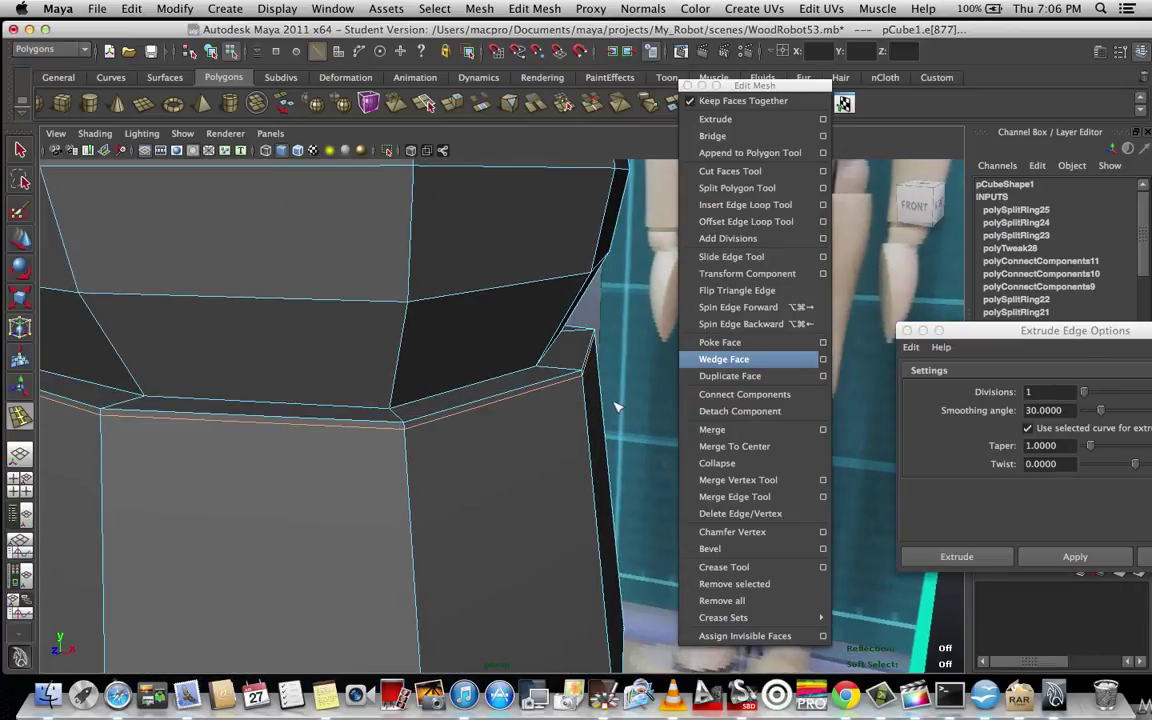
{"action": "left_click_drag", "start_coordinate": [617, 407], "coordinate": [614, 394], "text": "alt"}
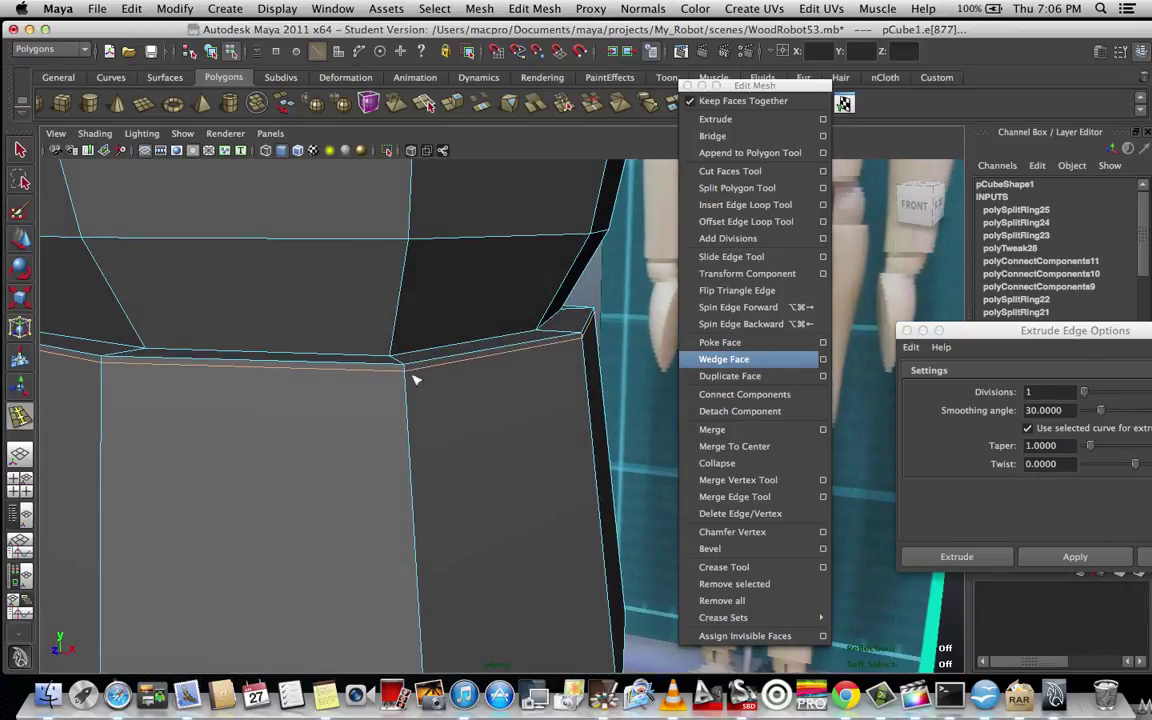
{"action": "left_click_drag", "start_coordinate": [415, 379], "coordinate": [397, 422], "text": "alt"}
{"action": "left_click", "coordinate": [395, 422]}
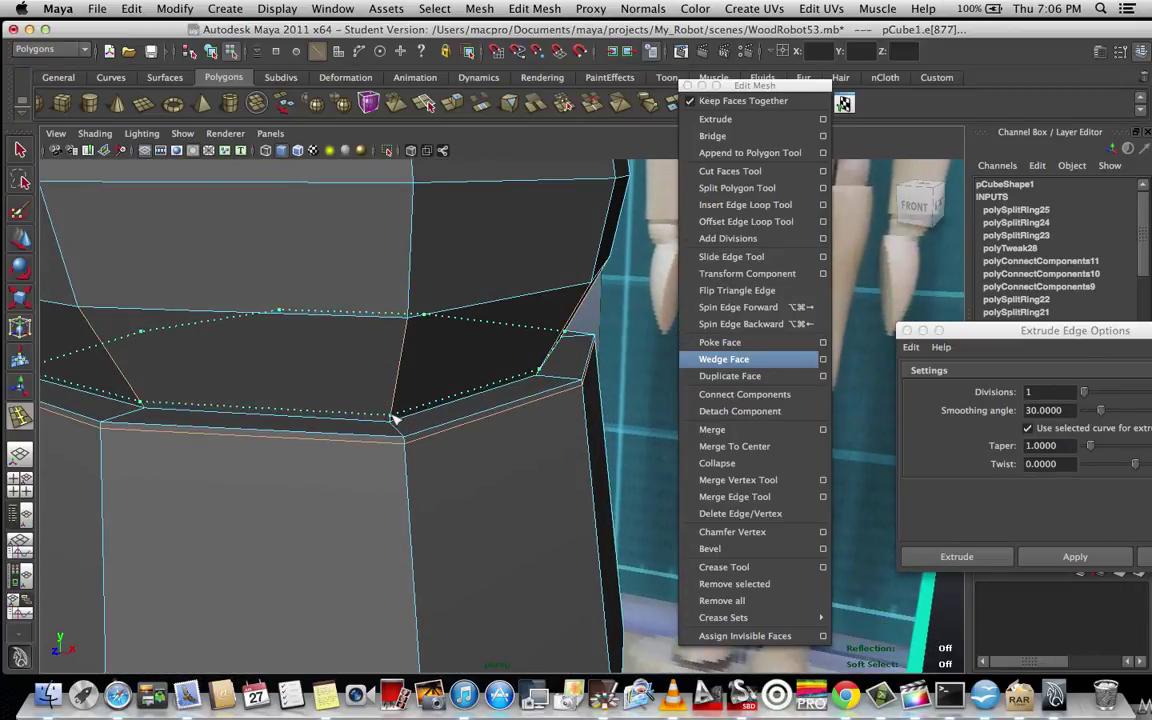
{"action": "left_click_drag", "start_coordinate": [391, 420], "coordinate": [395, 422]}
{"action": "scroll", "coordinate": [629, 420], "scroll_direction": "down", "scroll_amount": 5}
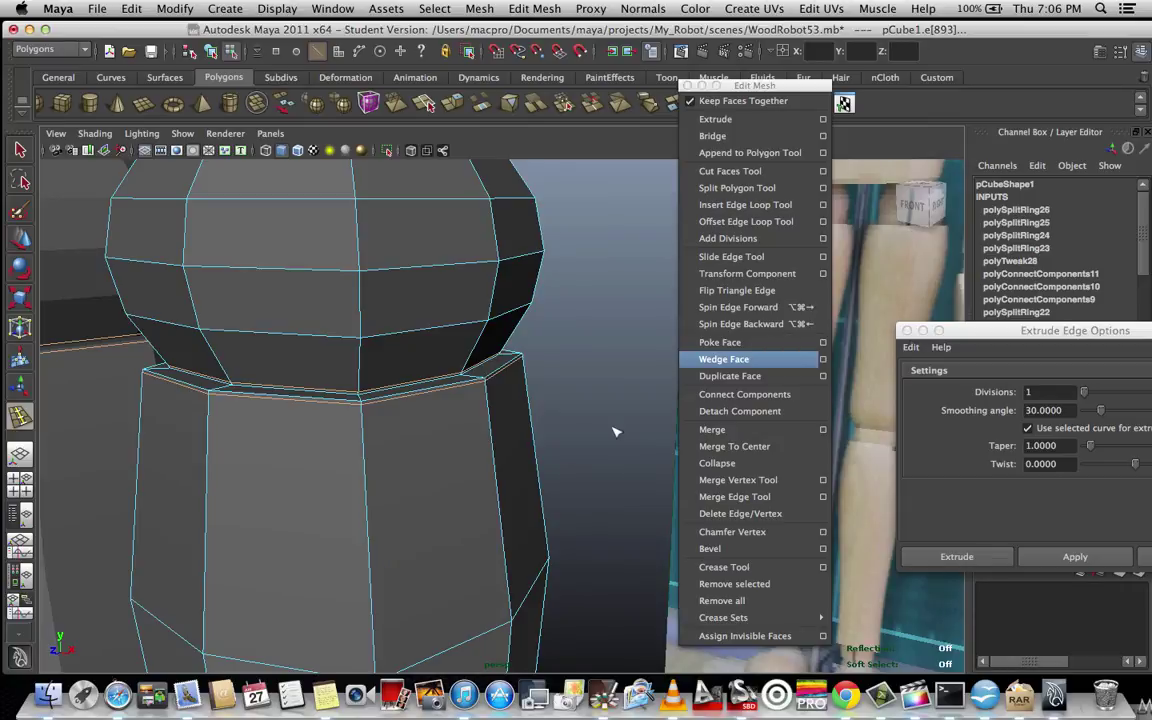
- Display the model with smooth preview, return to object mode and clear the selection
{"action": "scroll", "coordinate": [599, 430], "scroll_direction": "up", "scroll_amount": 3}
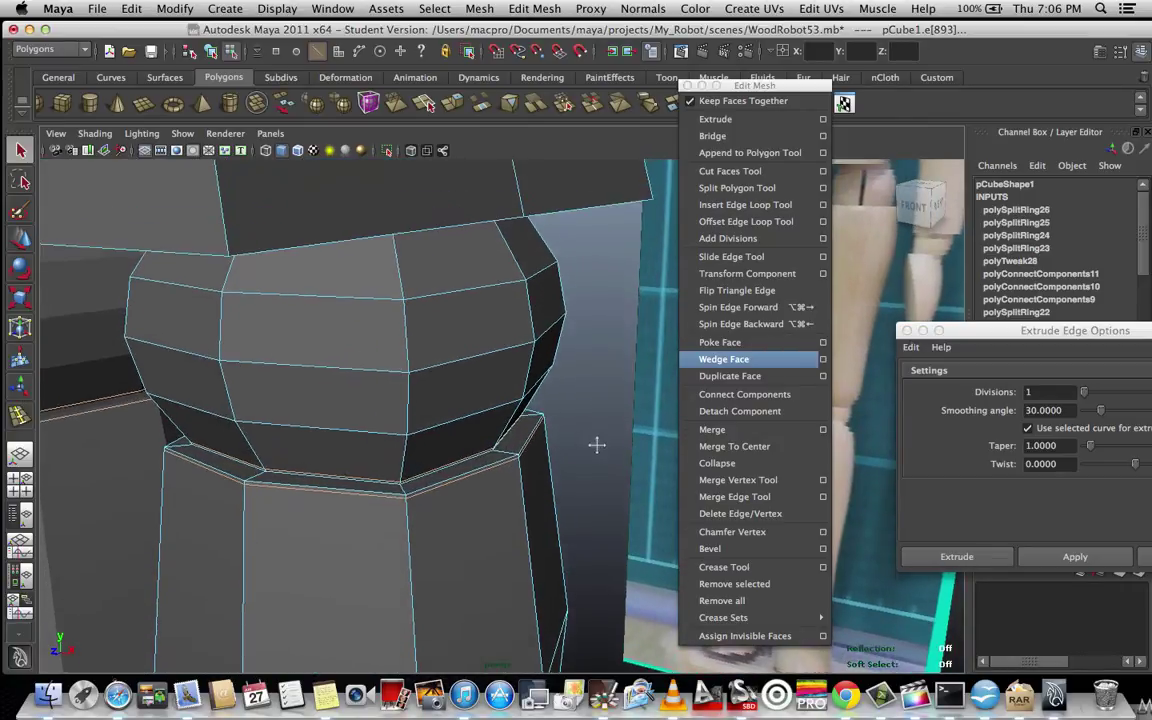
{"action": "left_click_drag", "start_coordinate": [596, 444], "coordinate": [581, 496], "text": "alt"}
{"action": "key", "text": "3"}
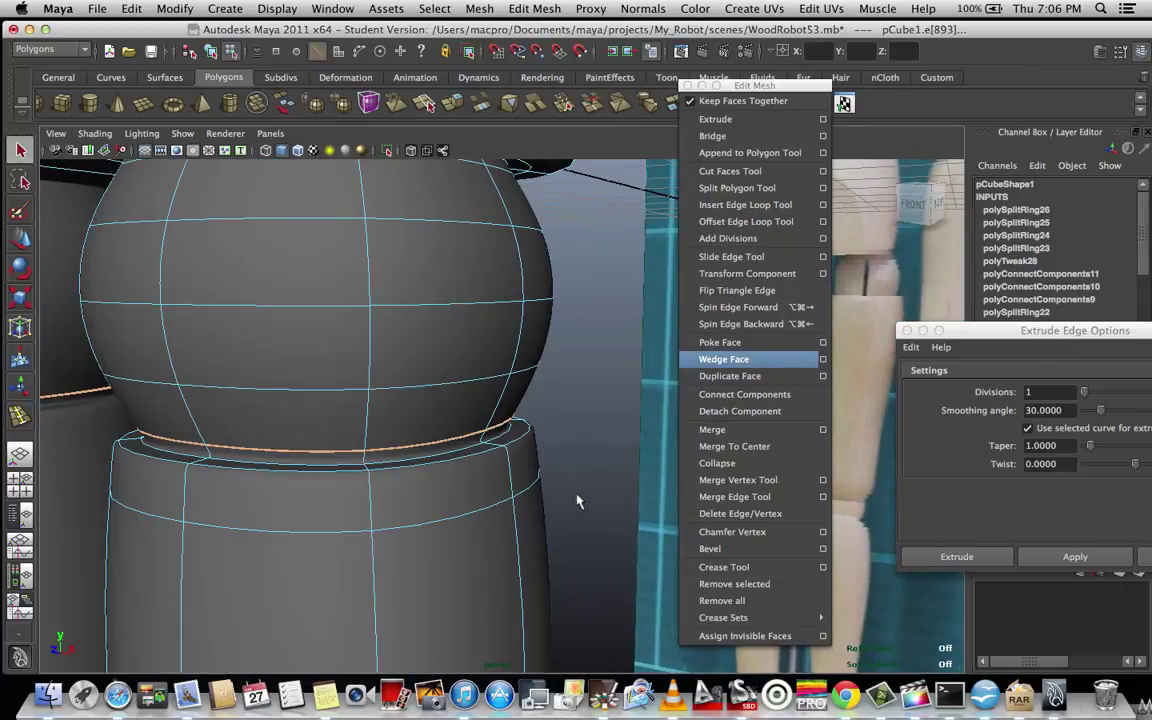
{"action": "right_click_drag", "start_coordinate": [500, 352], "coordinate": [571, 341]}
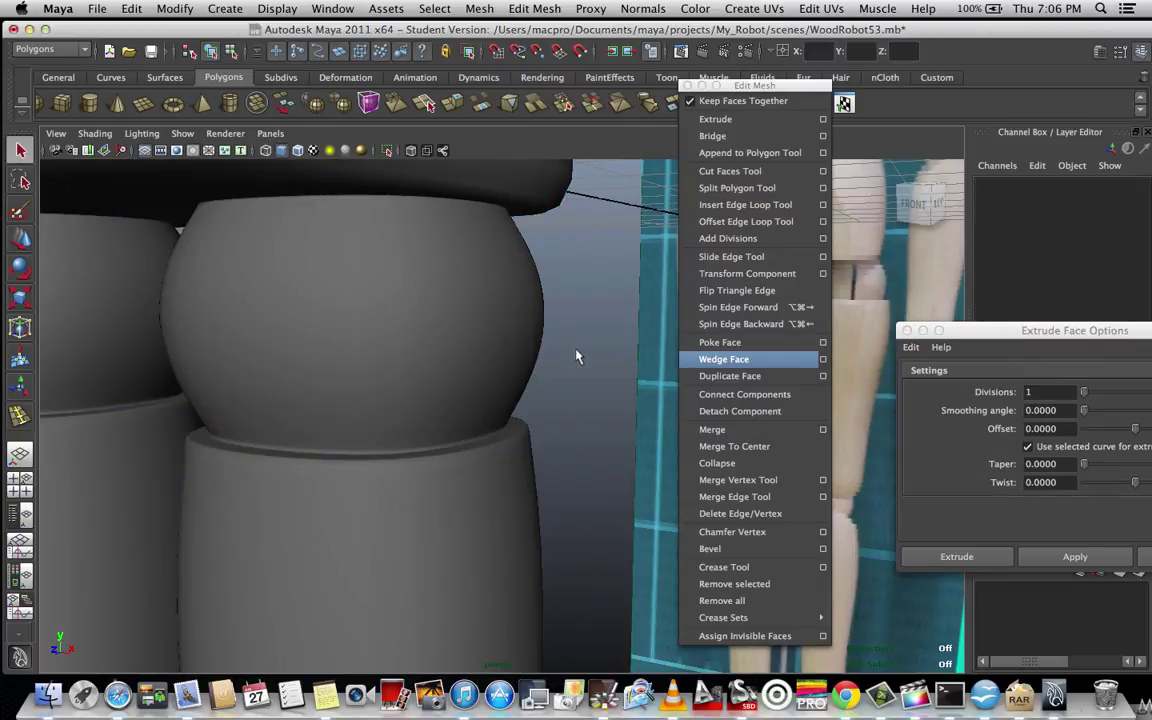
- Examine the smoothed legs from the hip joints down to the feet against the reference images
{"action": "left_click_drag", "start_coordinate": [576, 352], "coordinate": [548, 287], "text": "alt"}
{"action": "middle_click_drag", "start_coordinate": [638, 502], "coordinate": [630, 370], "text": "alt"}
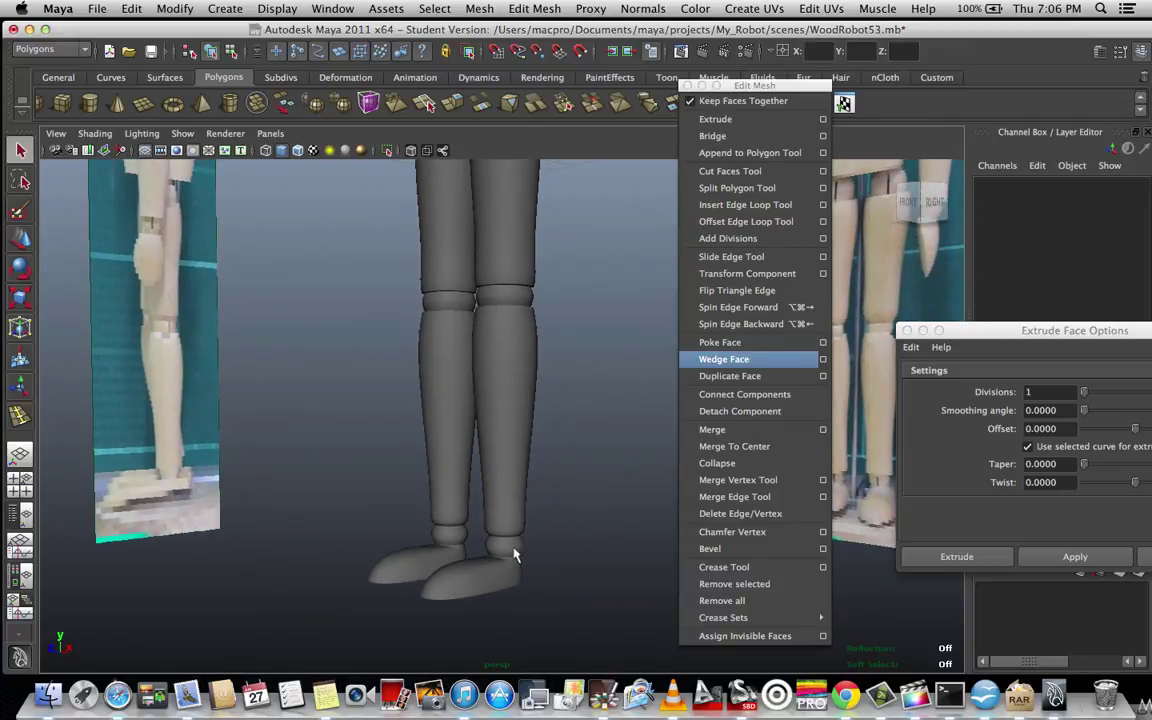
{"action": "middle_click_drag", "start_coordinate": [585, 474], "coordinate": [585, 559], "text": "alt"}
{"action": "left_click_drag", "start_coordinate": [528, 370], "coordinate": [595, 341], "text": "alt"}
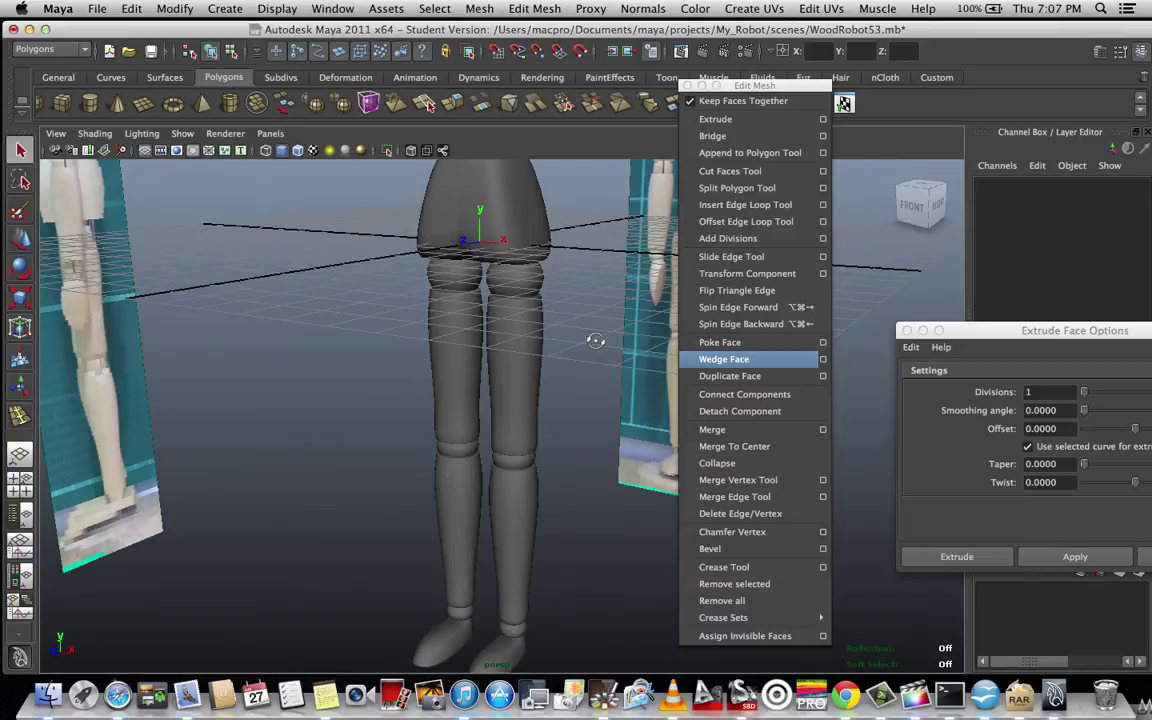
{"action": "left_click_drag", "start_coordinate": [556, 32], "coordinate": [560, 77]}
{"action": "left_click", "coordinate": [594, 33]}
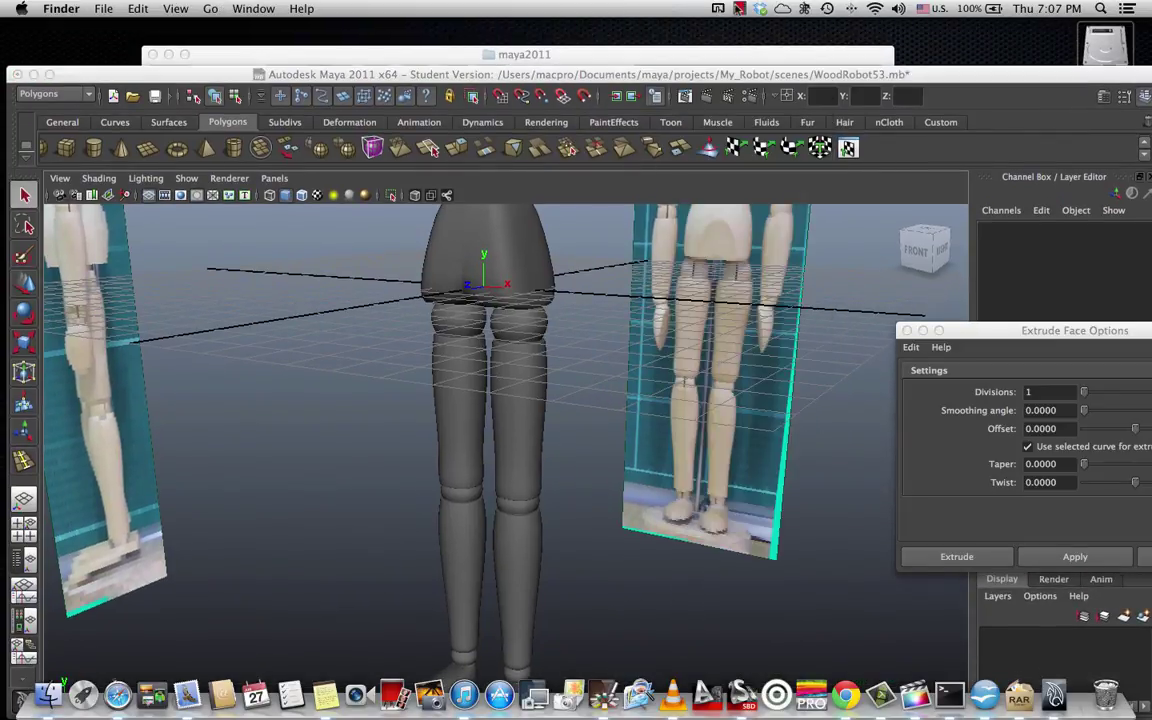